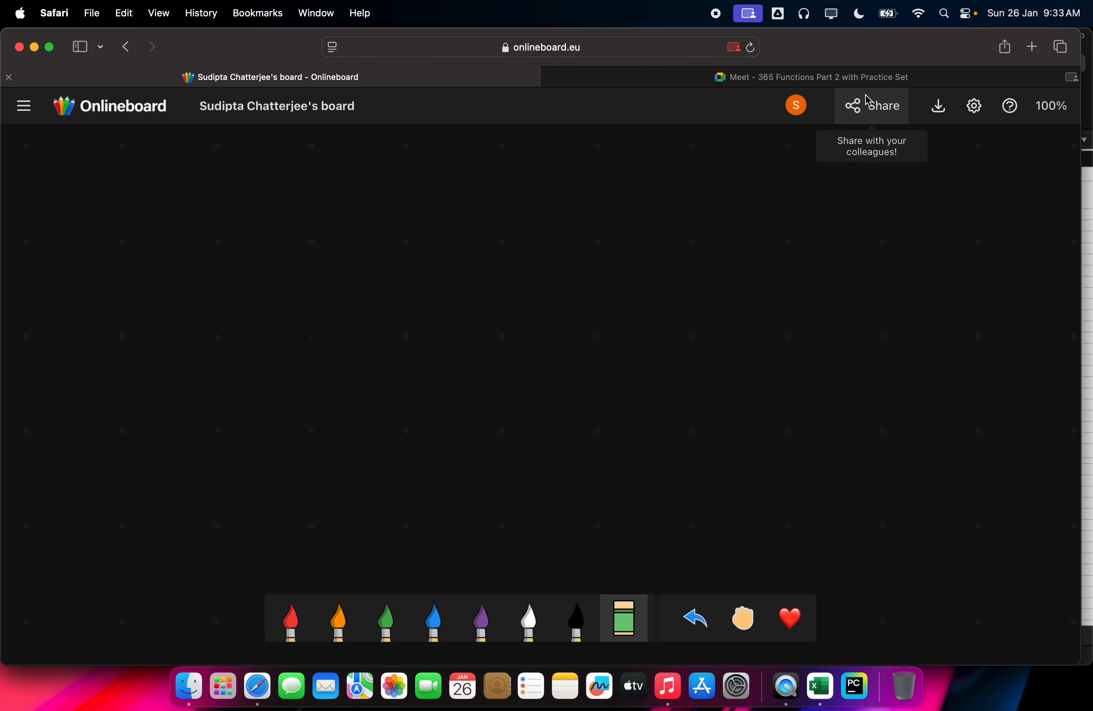
Switch to the Google Meet tab, then leave and rejoin the call with audio using the Join here too option
click(830, 77)
click(414, 637)
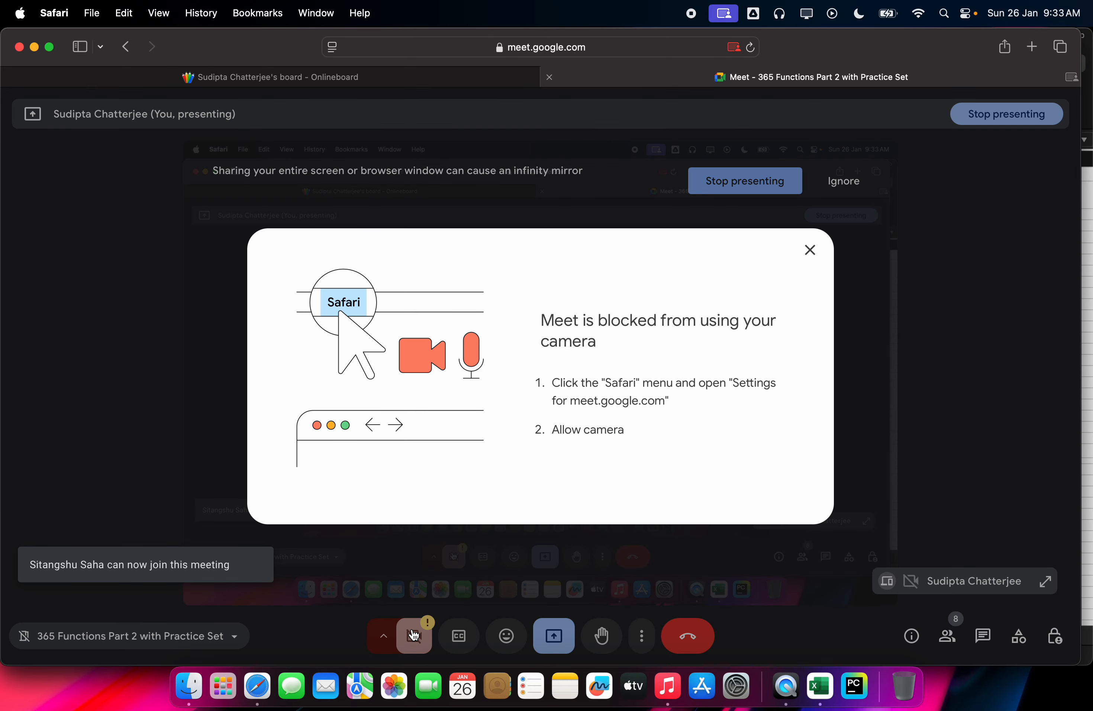
click(811, 250)
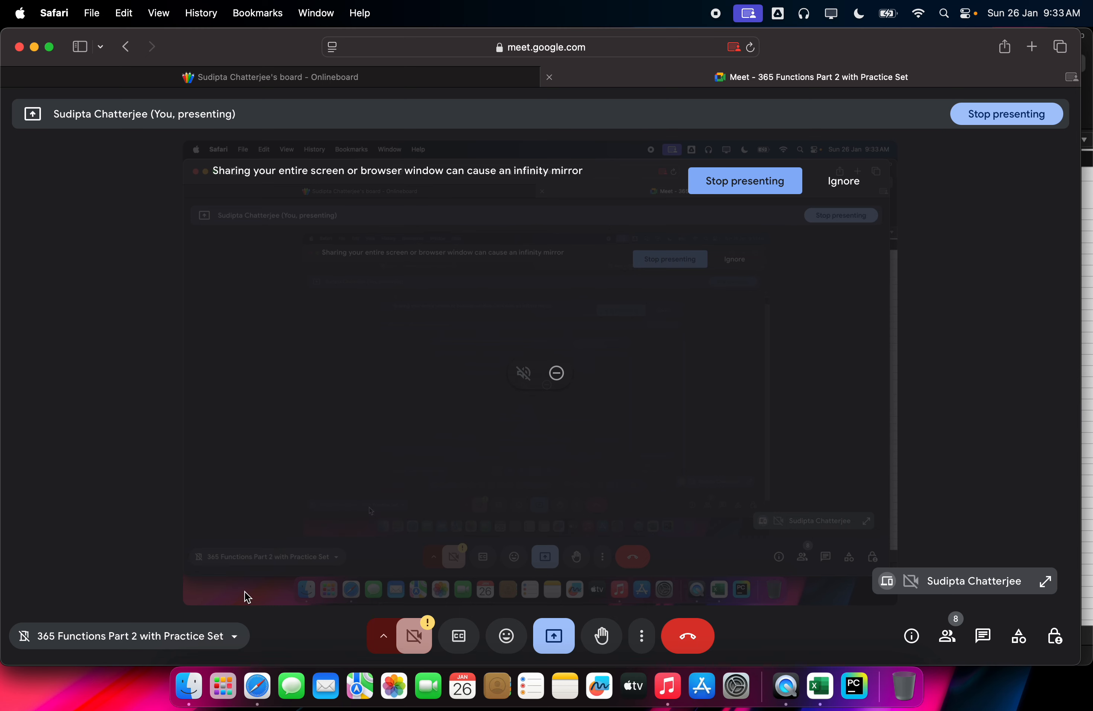
click(216, 635)
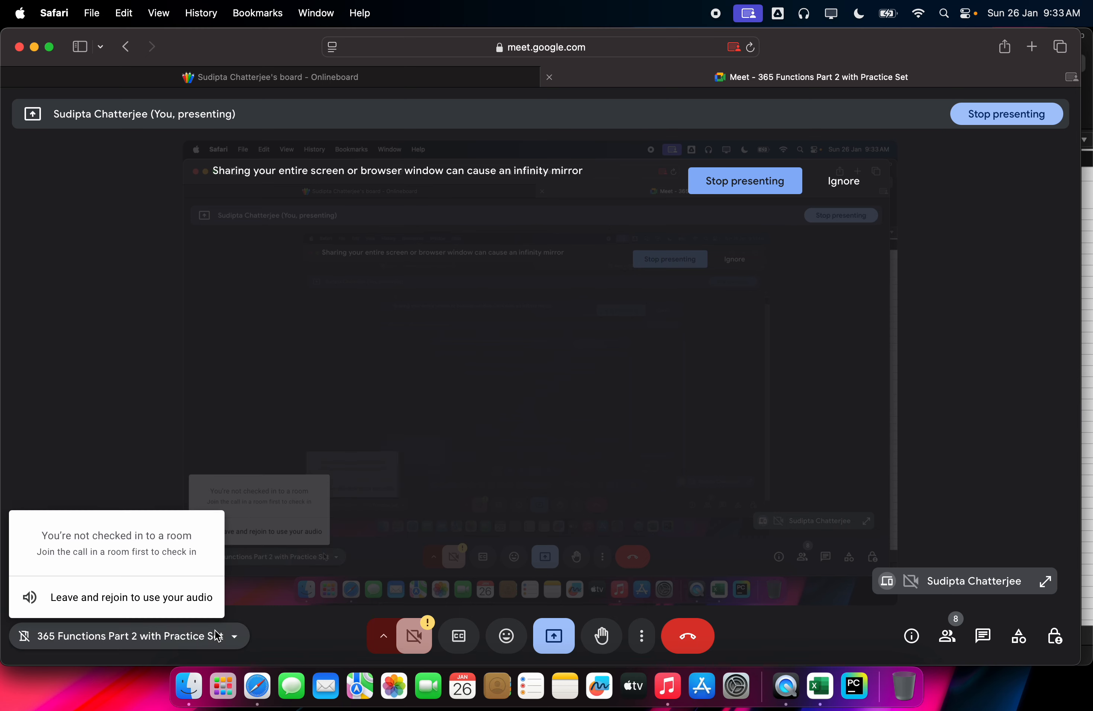
click(199, 598)
click(644, 436)
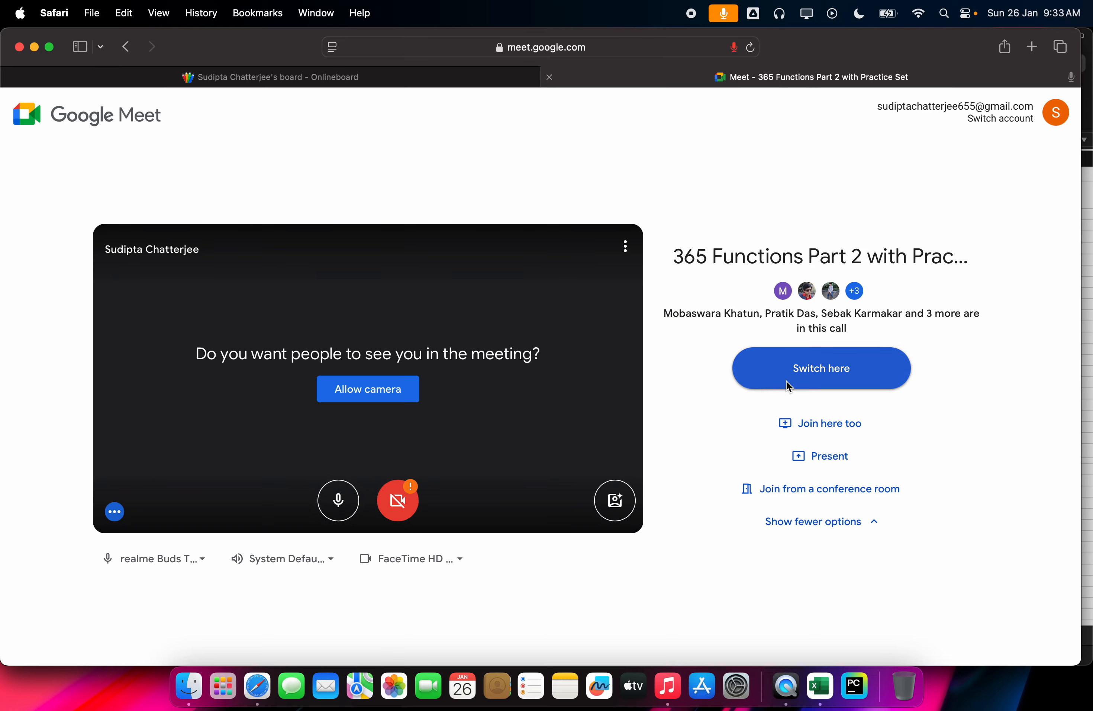
click(821, 427)
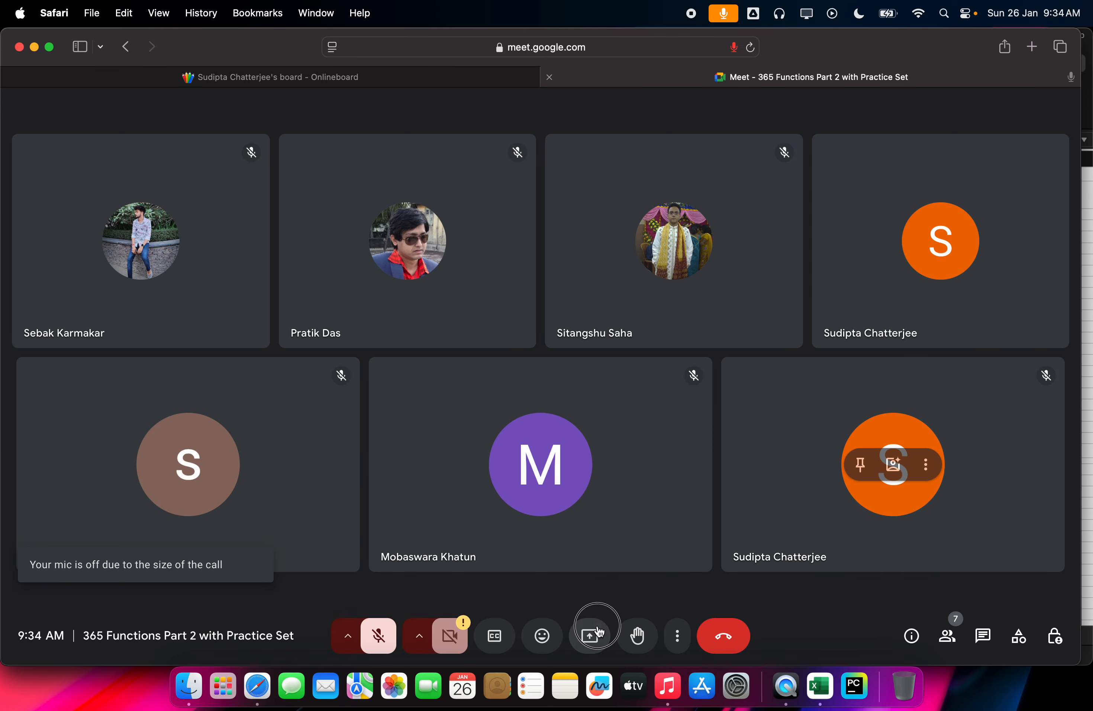
Present the entire screen in the Meet call
click(589, 636)
click(583, 408)
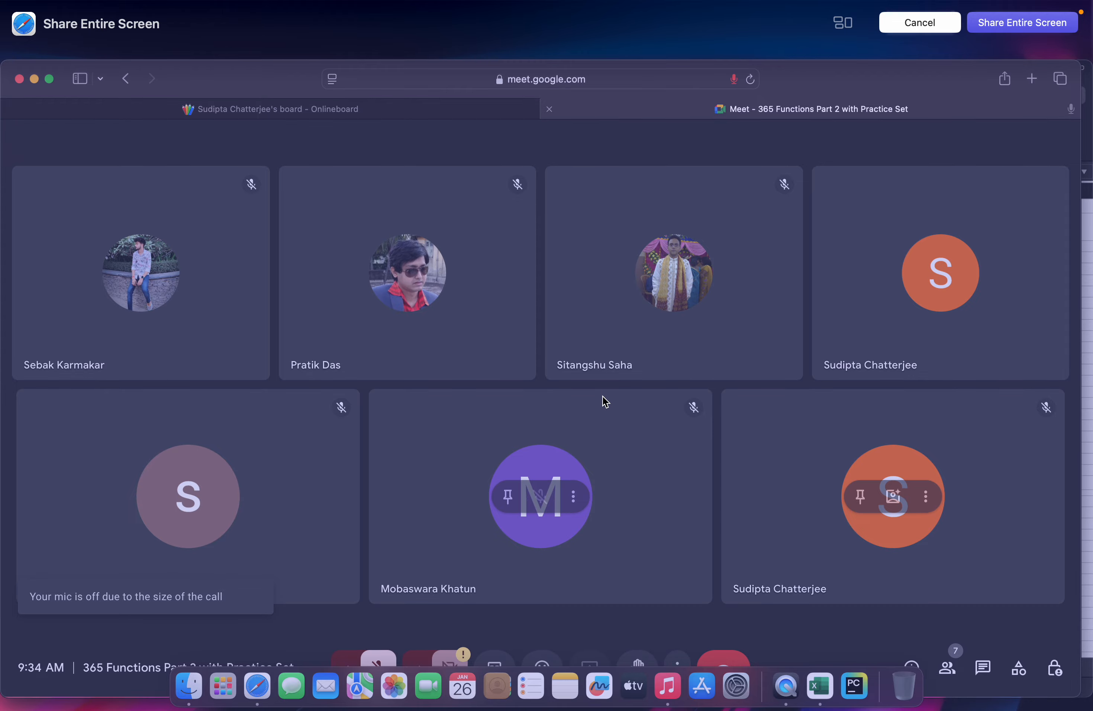
click(1012, 19)
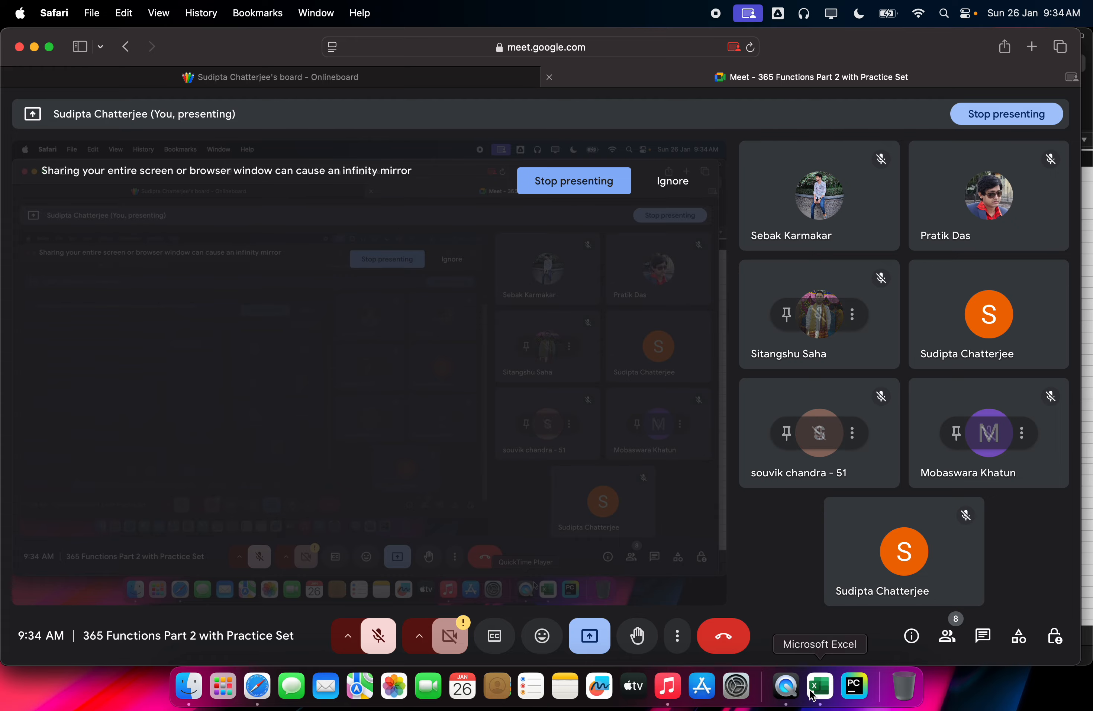
Unmute the microphone in the Meet call and switch to the S2_Dynamic_Array_Basics workbook in Excel
click(814, 687)
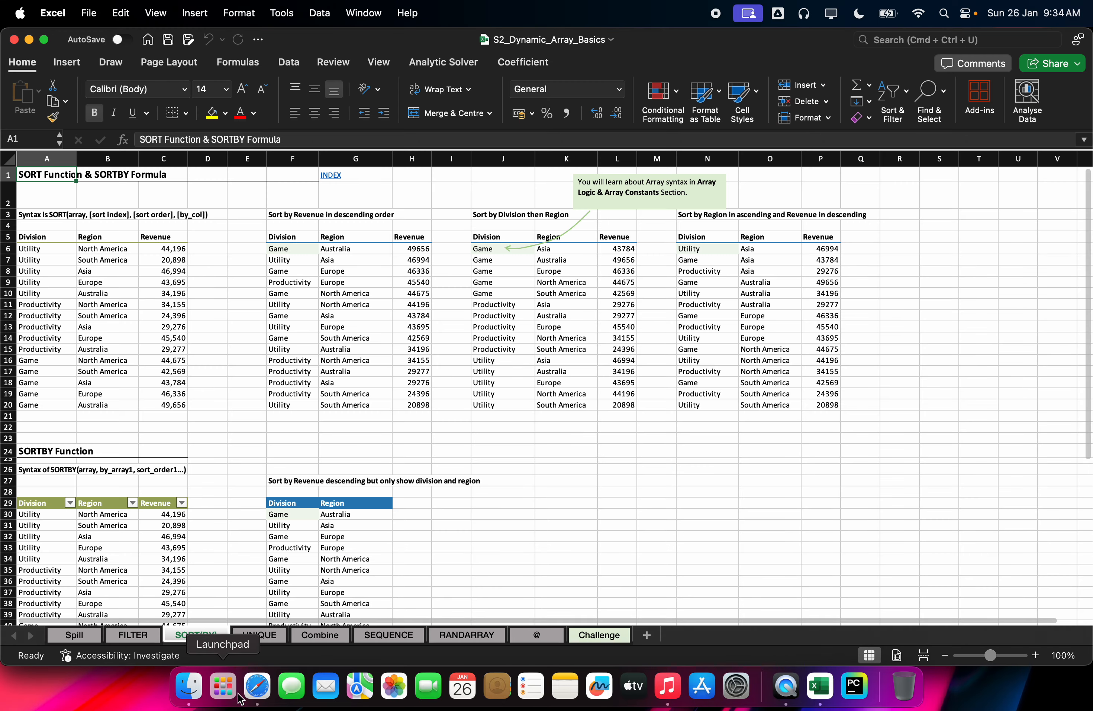
click(256, 689)
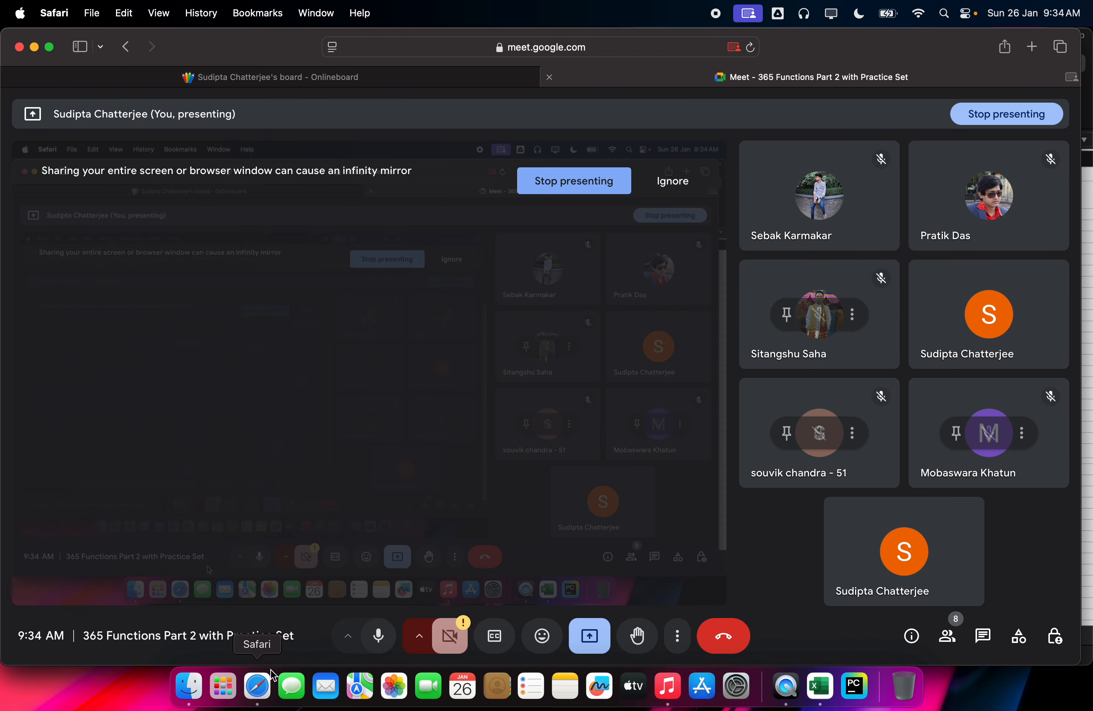
click(819, 689)
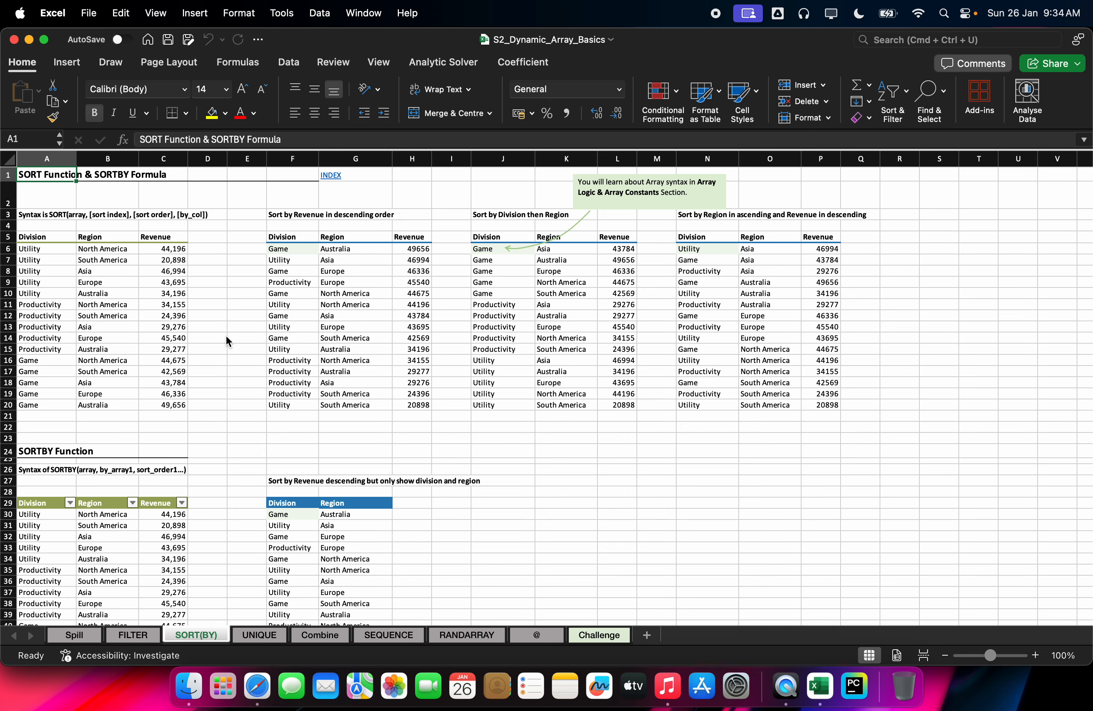
Add filters to the Division, Region and Revenue headers in A5:C5 and sort the table by Revenue ascending
scroll(233, 334, up, 3)
scroll(233, 334, up, 2)
scroll(233, 334, left, 2)
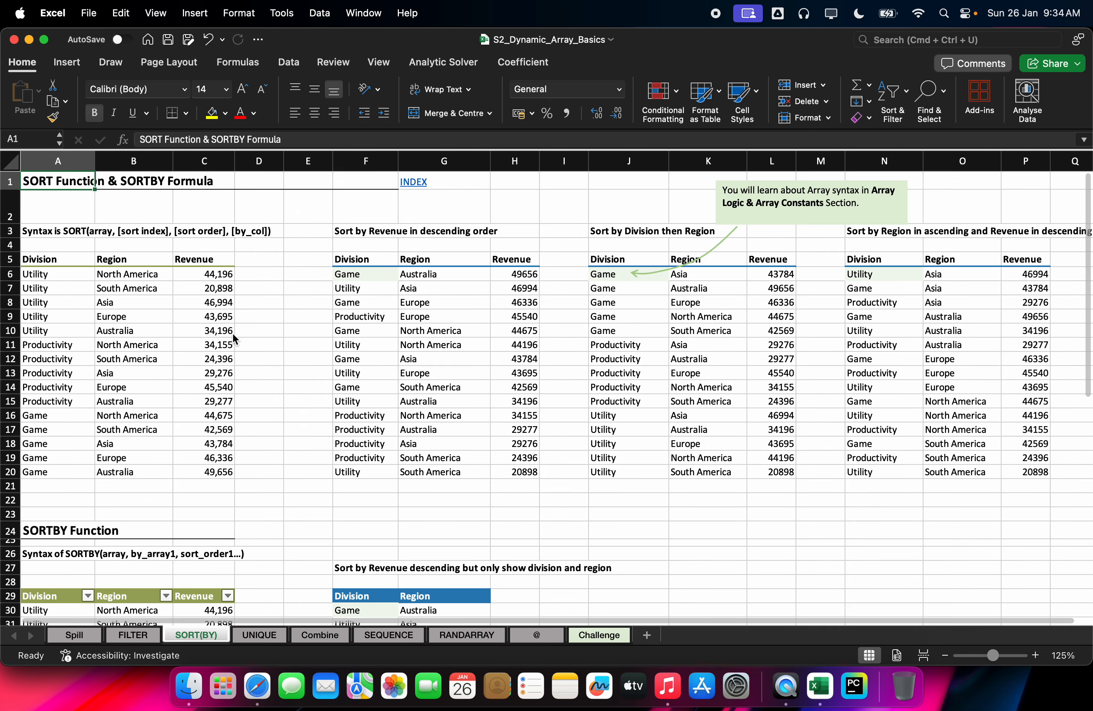
scroll(232, 333, up, 2)
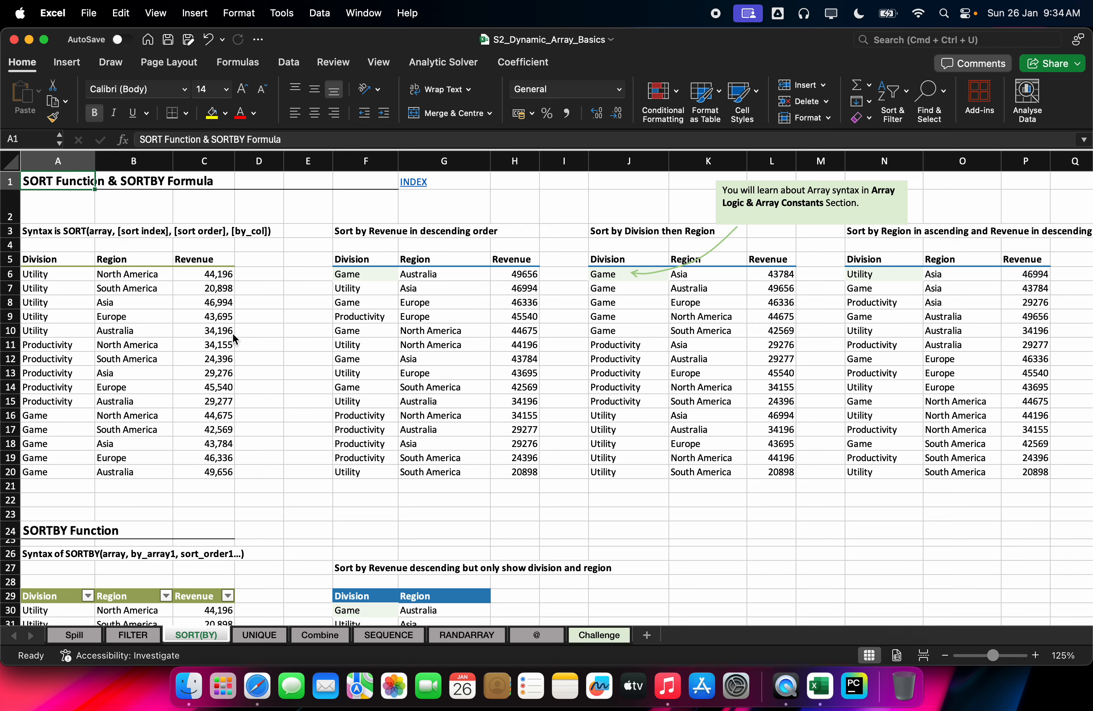
click(181, 262)
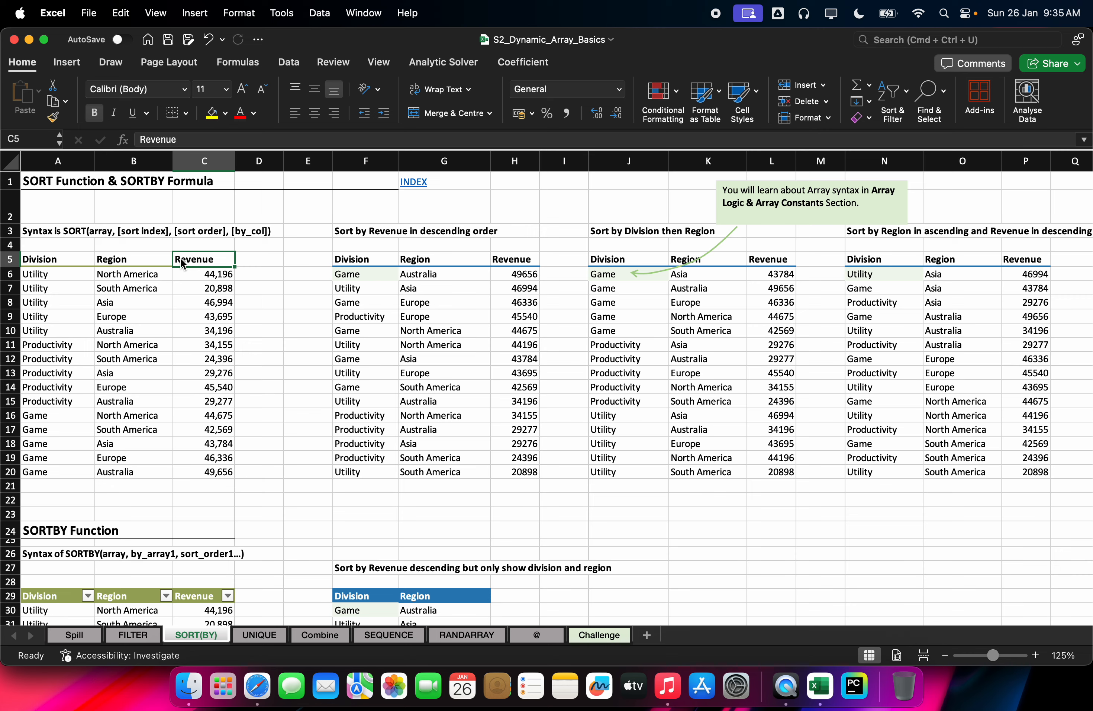
text(s)
key(Escape)
key(super+shift+f)
click(229, 260)
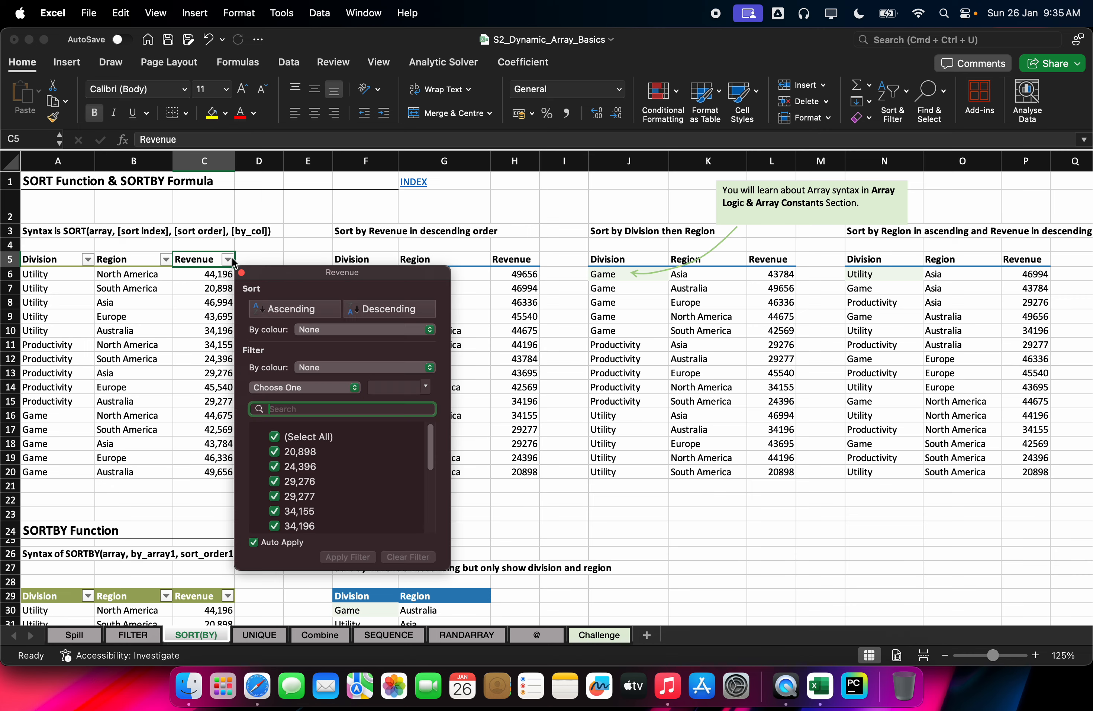
click(333, 312)
click(167, 308)
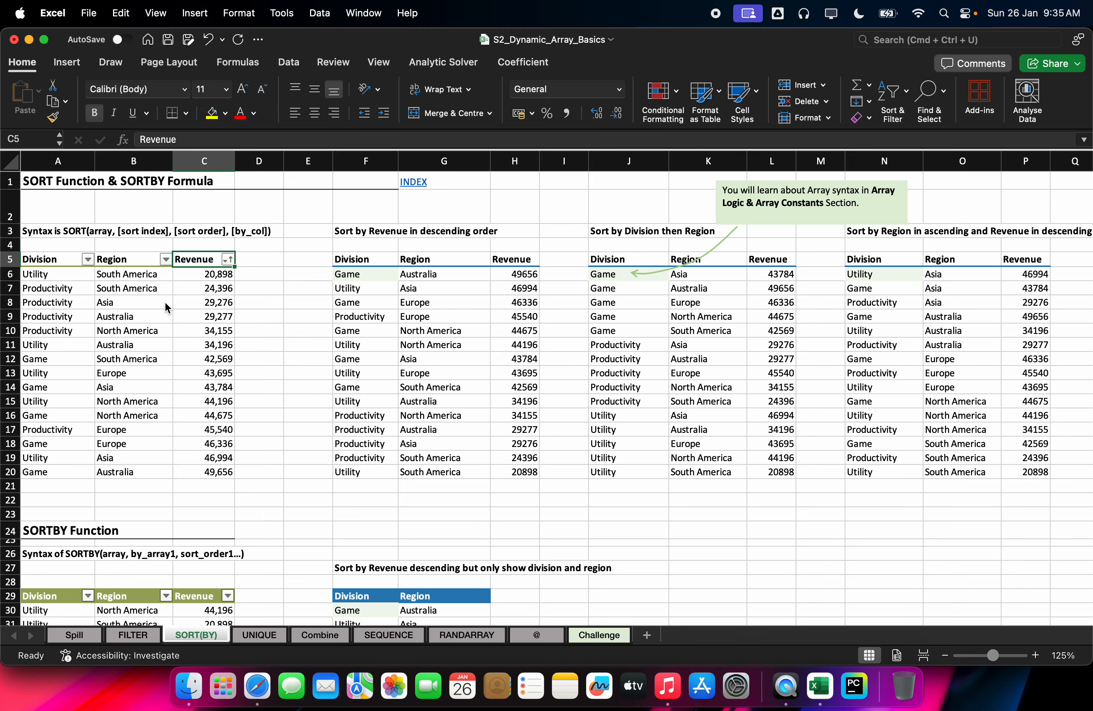
Number the Division, Region and Revenue columns 1, 2 and 3 in cells A4:C4
scroll(165, 301, up, 5)
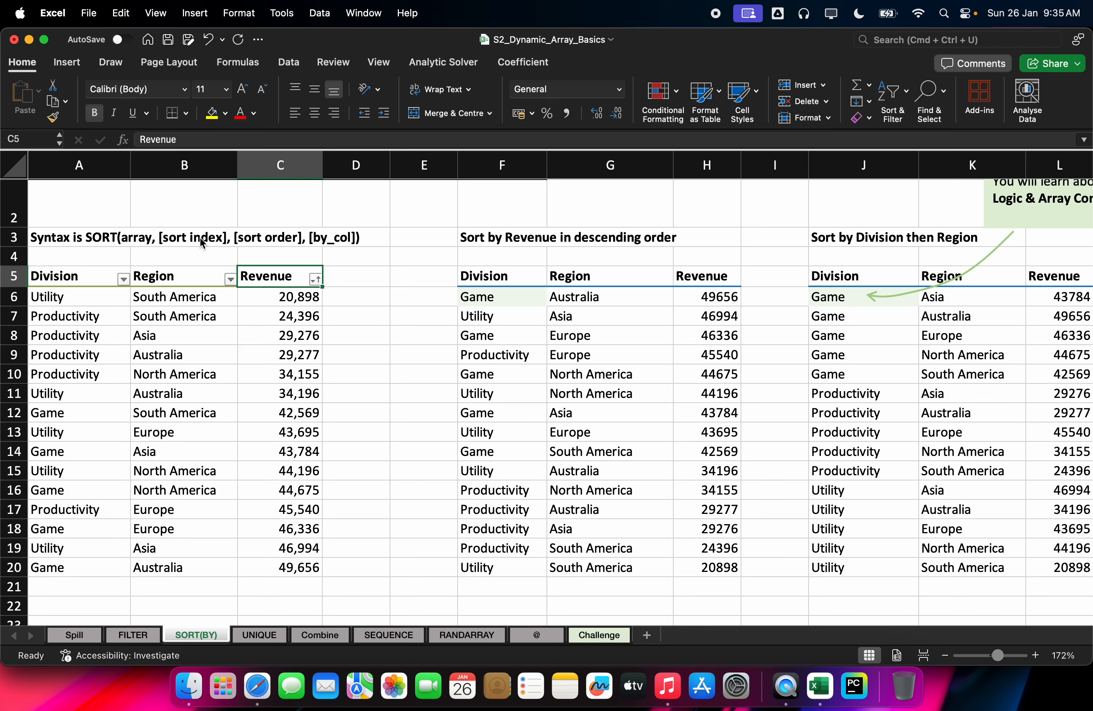
double_click(465, 298)
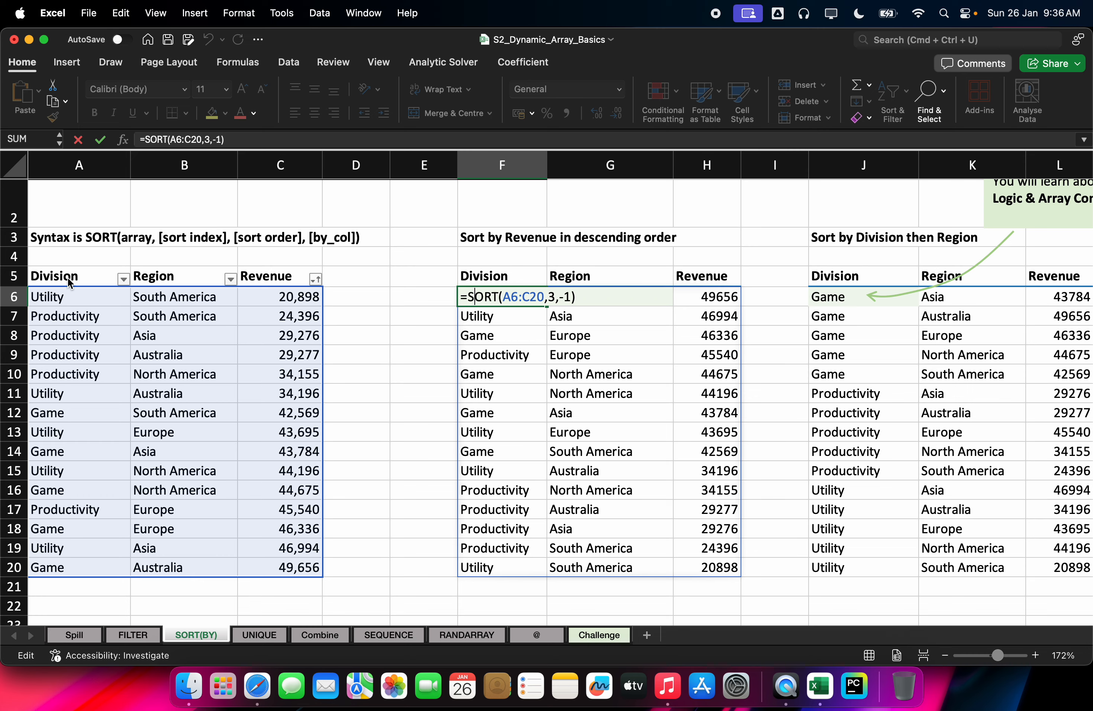
click(69, 256)
text(1)
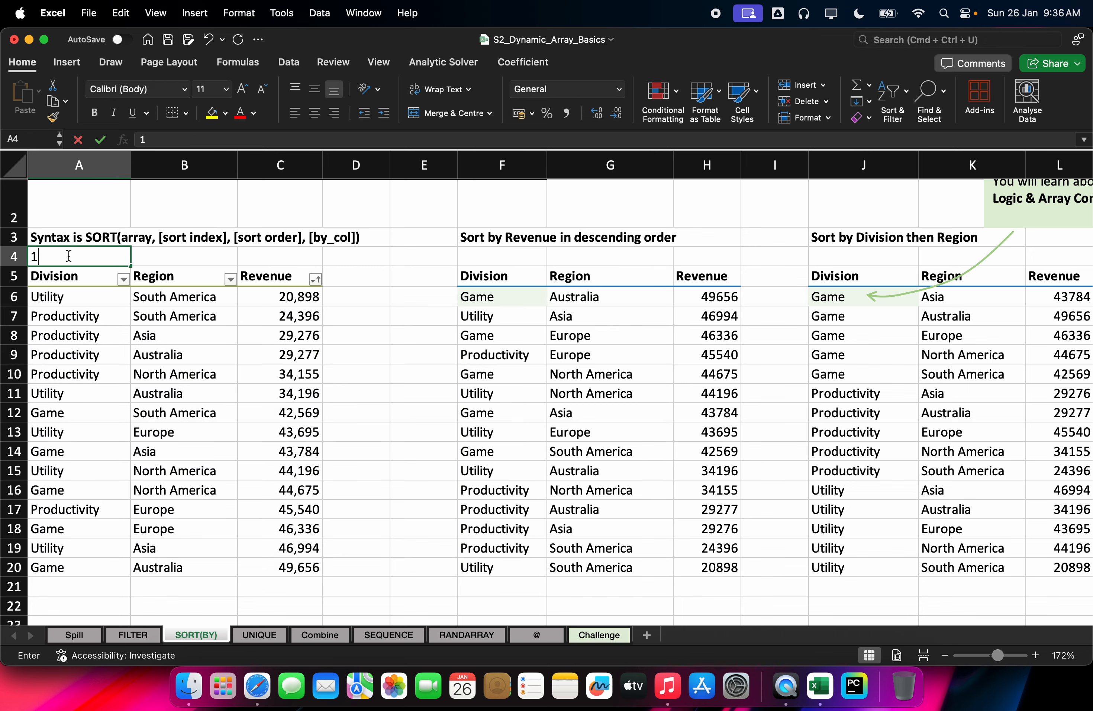
key(Tab)
text(2)
key(Tab)
text(3)
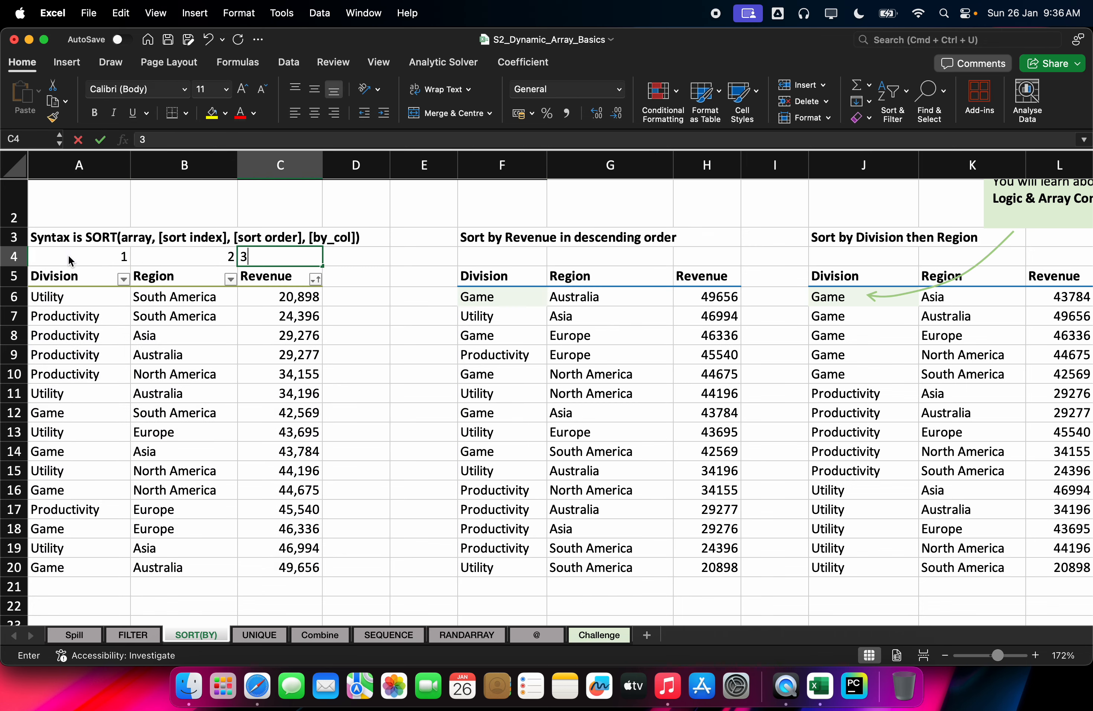
key(Tab)
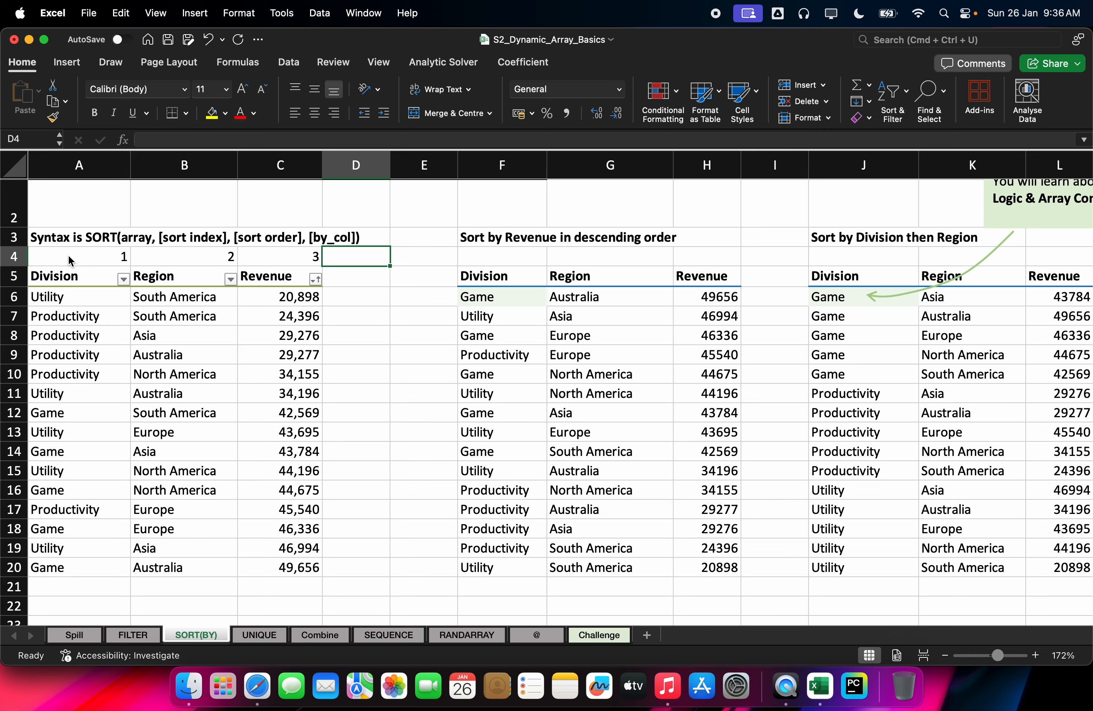
In the F6 SORT formula, re-enter the sort order as -1 (Descending) and add a comma to start the by_col argument
double_click(495, 300)
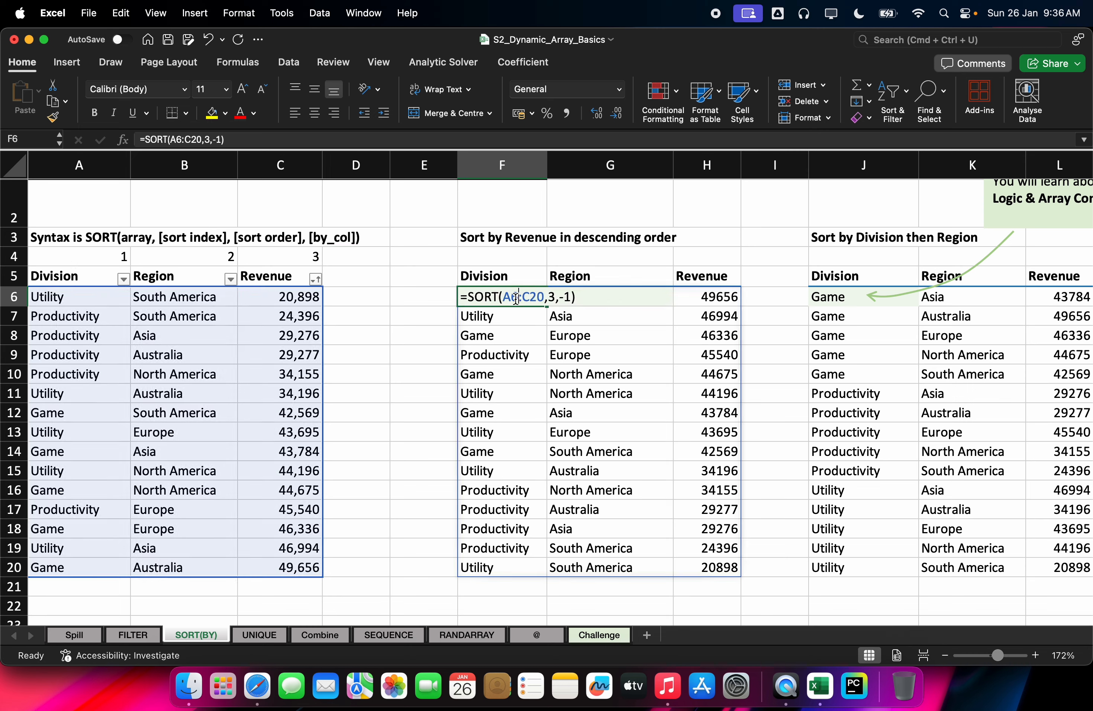
click(557, 300)
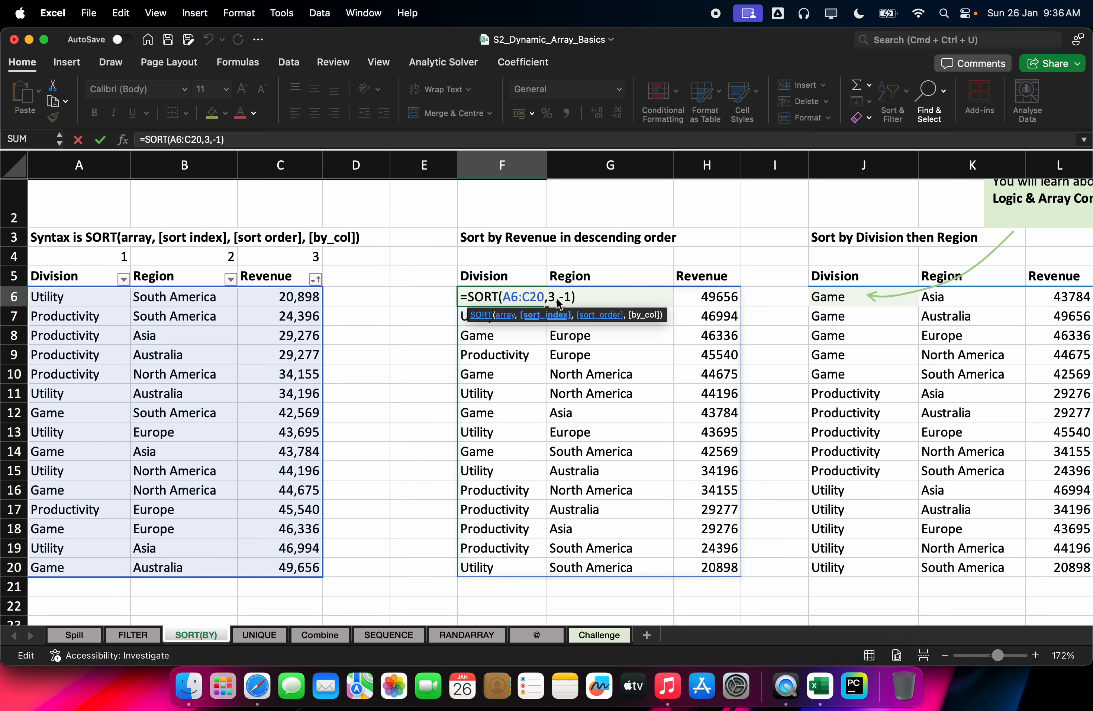
click(571, 298)
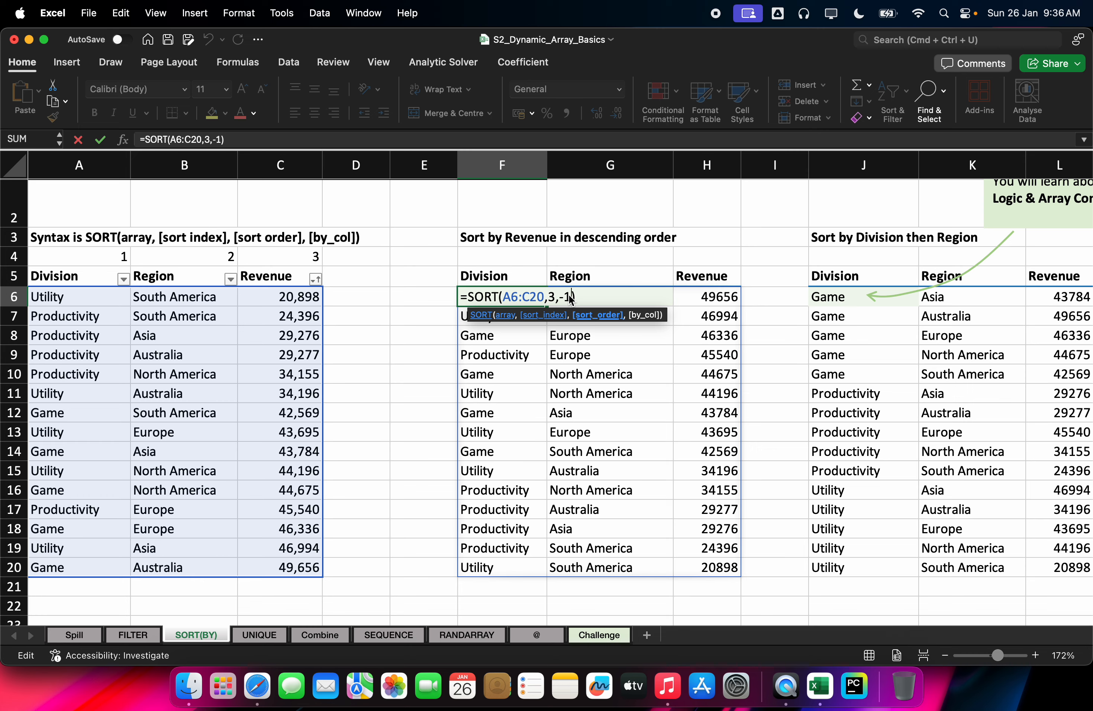
key(BackSpace)
key(BackSpace)
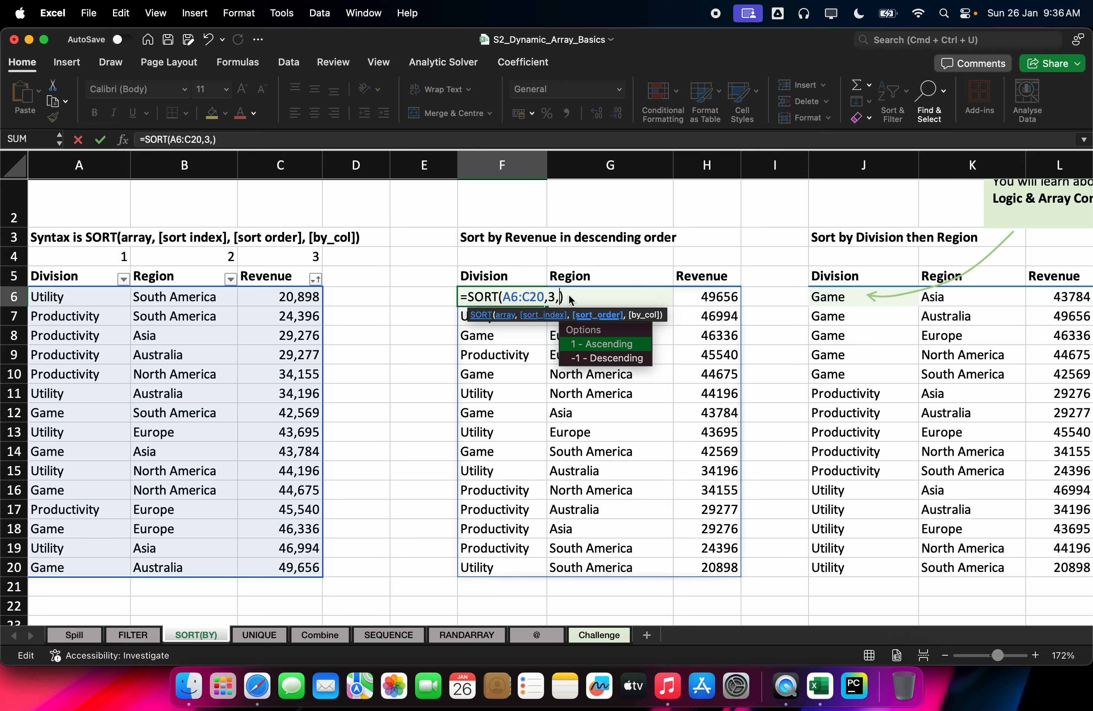
key(Down)
key(Tab)
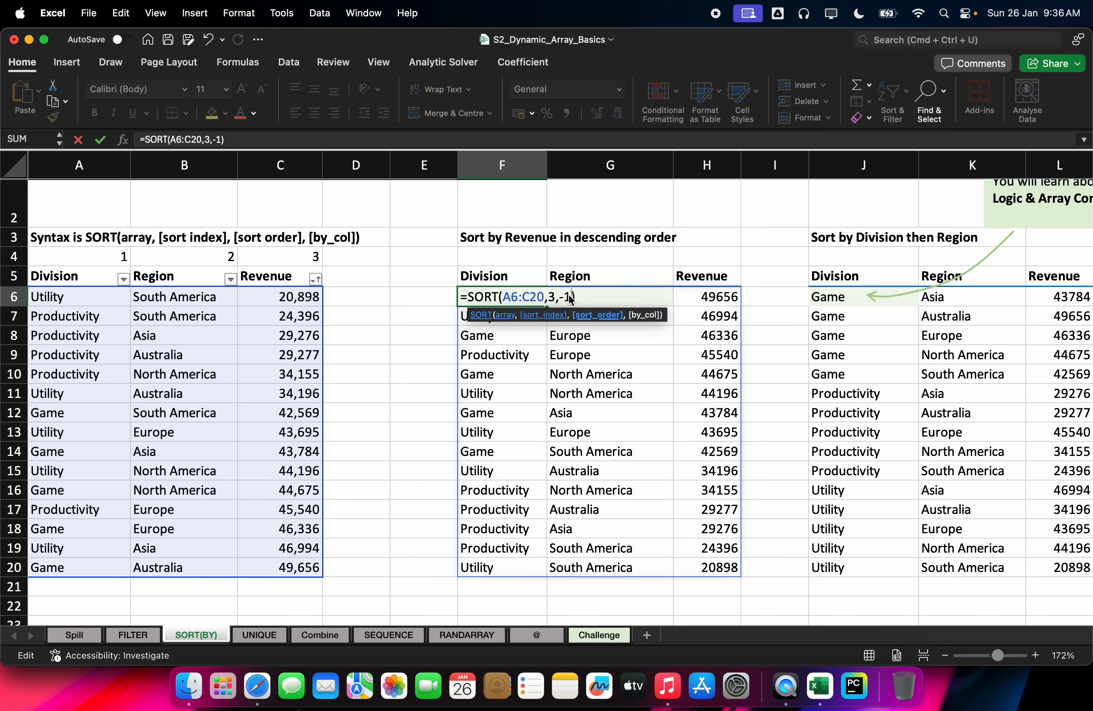
text(,)
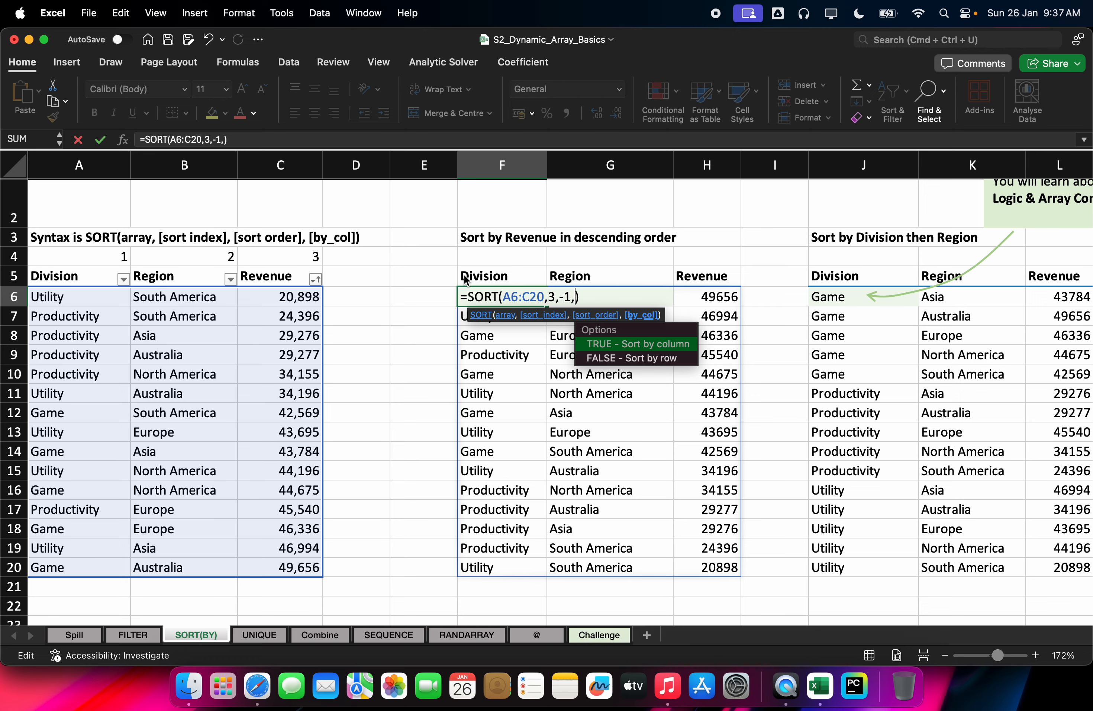
Switch to the Onlineboard tab in Safari, handwrite "Index (Match" in orange on the empty board and underline the second word
click(257, 685)
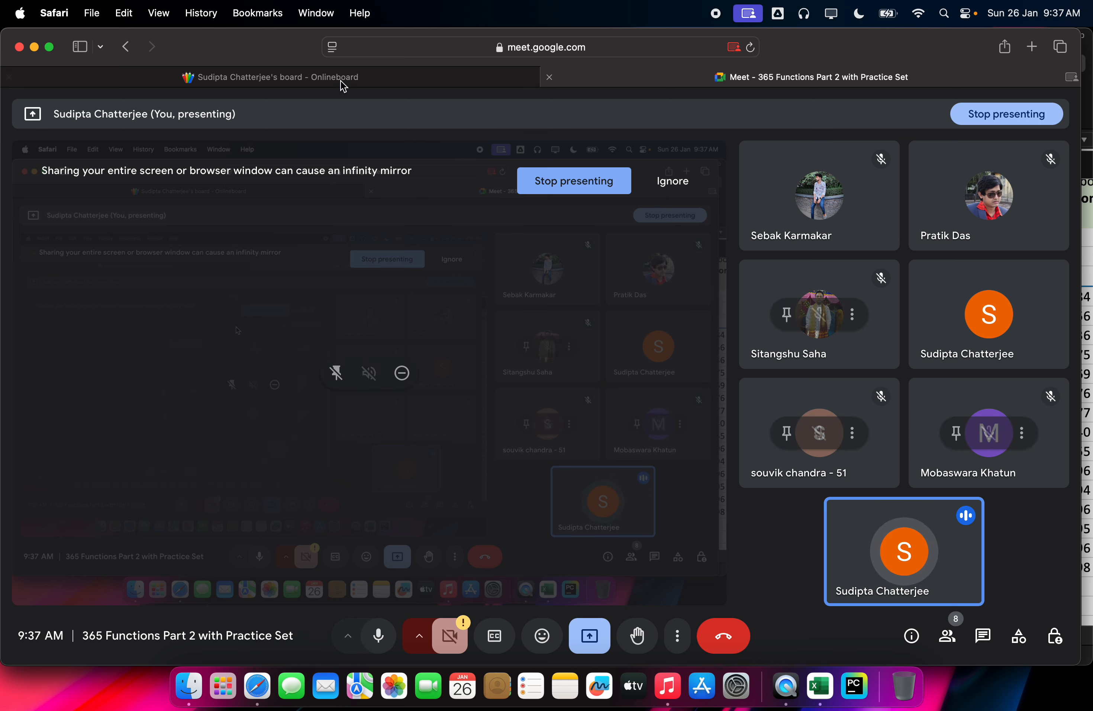
click(317, 75)
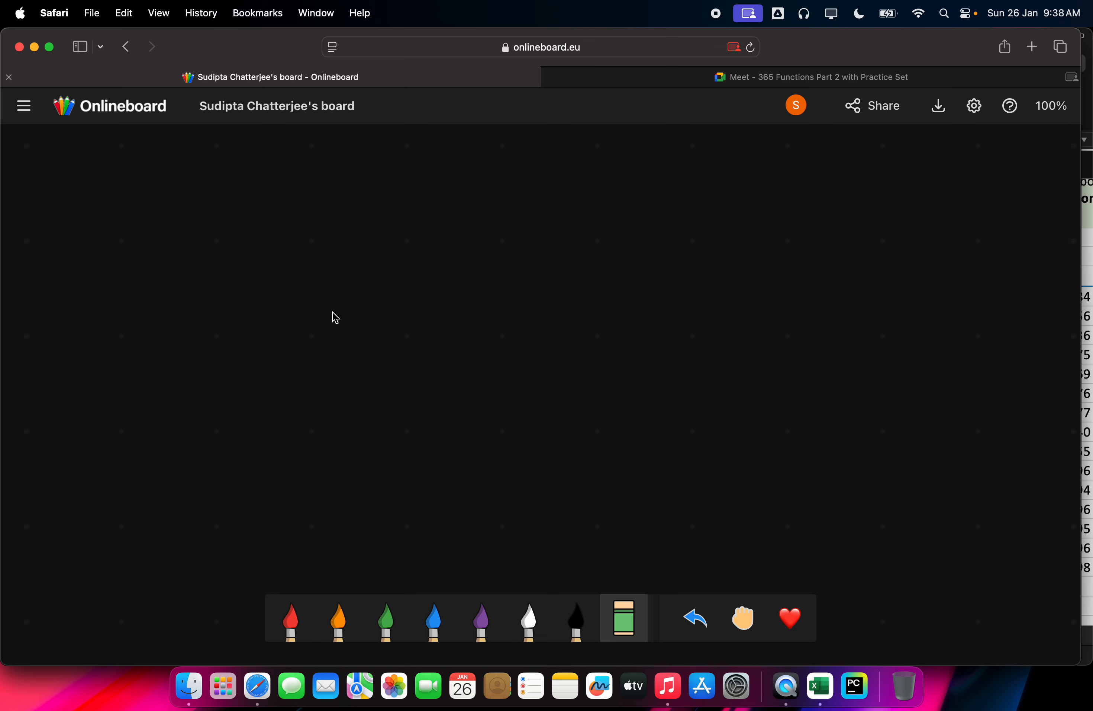
click(342, 621)
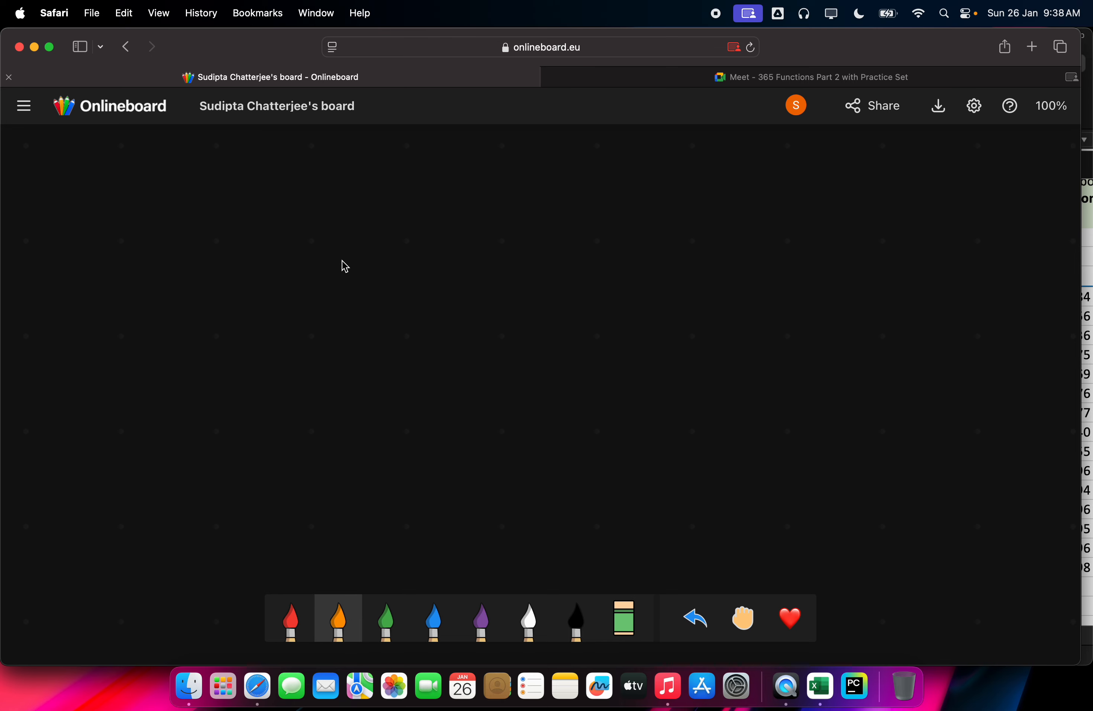
drag(344, 256, 352, 300)
mouse_move(307, 265)
mouse_down()
mouse_move(346, 239)
mouse_move(355, 254)
mouse_up()
drag(365, 298, 338, 316)
drag(373, 279, 464, 244)
drag(486, 156, 516, 259)
mouse_move(503, 217)
mouse_down()
mouse_move(531, 228)
mouse_move(581, 195)
mouse_move(606, 199)
mouse_up()
drag(544, 252, 588, 234)
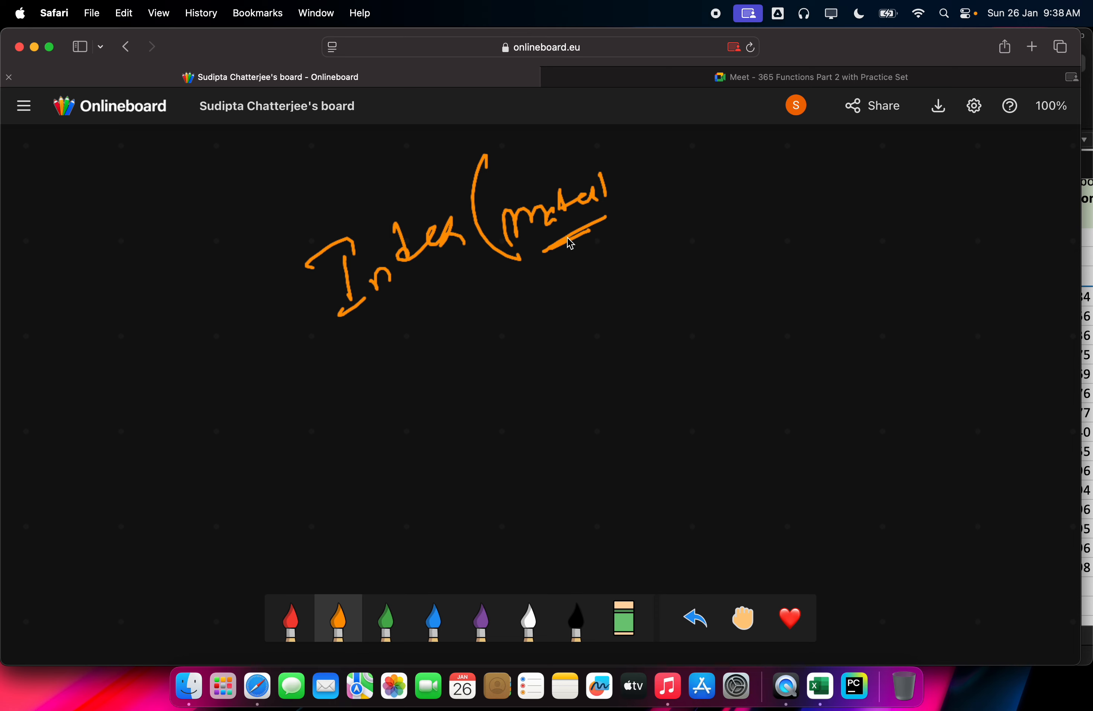
Handwrite a second orange line beneath the first, reading roughly "Pt V + Vlo", and underline its last part
drag(519, 341, 549, 326)
drag(463, 361, 464, 383)
mouse_move(450, 380)
mouse_down()
mouse_move(441, 363)
mouse_move(476, 365)
mouse_up()
drag(471, 386, 488, 361)
drag(493, 347, 493, 369)
drag(488, 361, 497, 351)
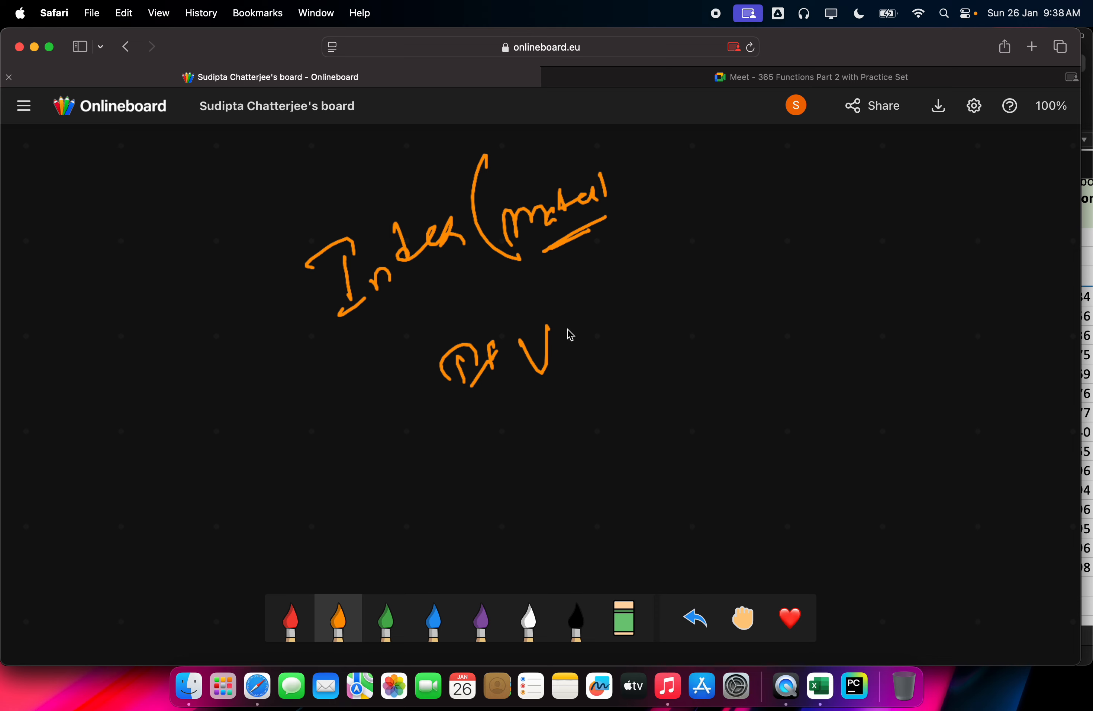
drag(578, 321, 575, 346)
drag(569, 344, 586, 336)
mouse_move(589, 321)
mouse_down()
mouse_move(601, 331)
mouse_move(654, 281)
mouse_up()
drag(572, 387, 664, 331)
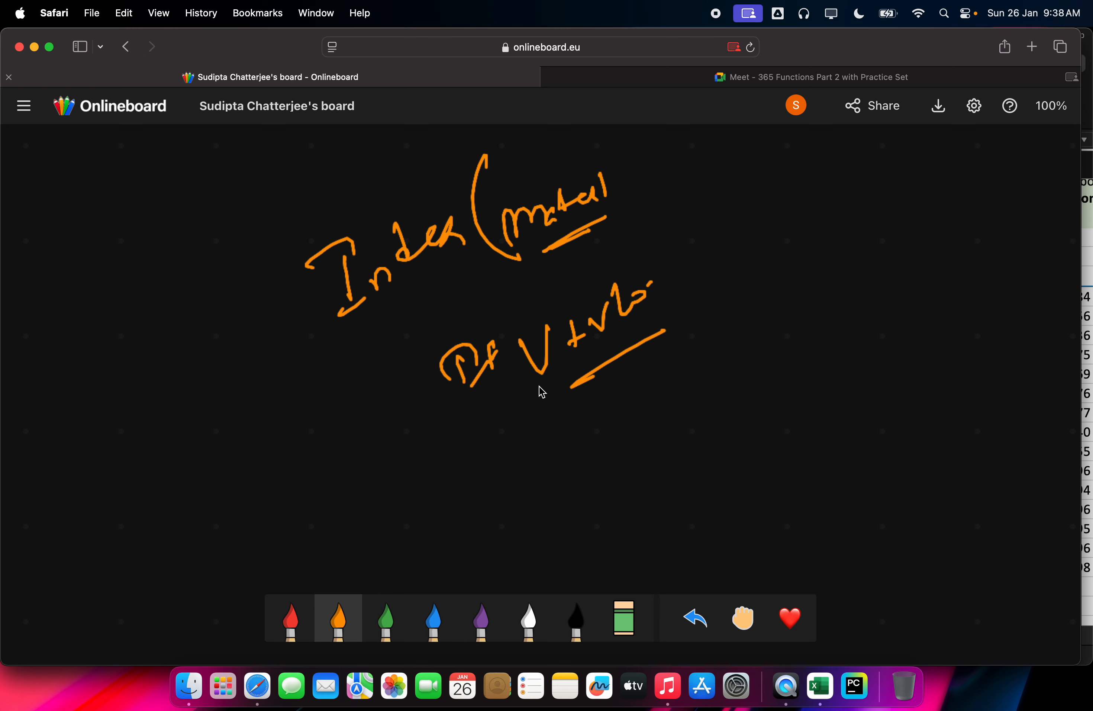
Sketch an orange bracket mark below the second line, a small box with a star-like scribble, and another box with an arrow
mouse_move(570, 421)
mouse_down()
mouse_move(566, 445)
mouse_move(592, 456)
mouse_up()
mouse_move(584, 419)
mouse_down()
mouse_move(593, 442)
mouse_move(616, 405)
mouse_up()
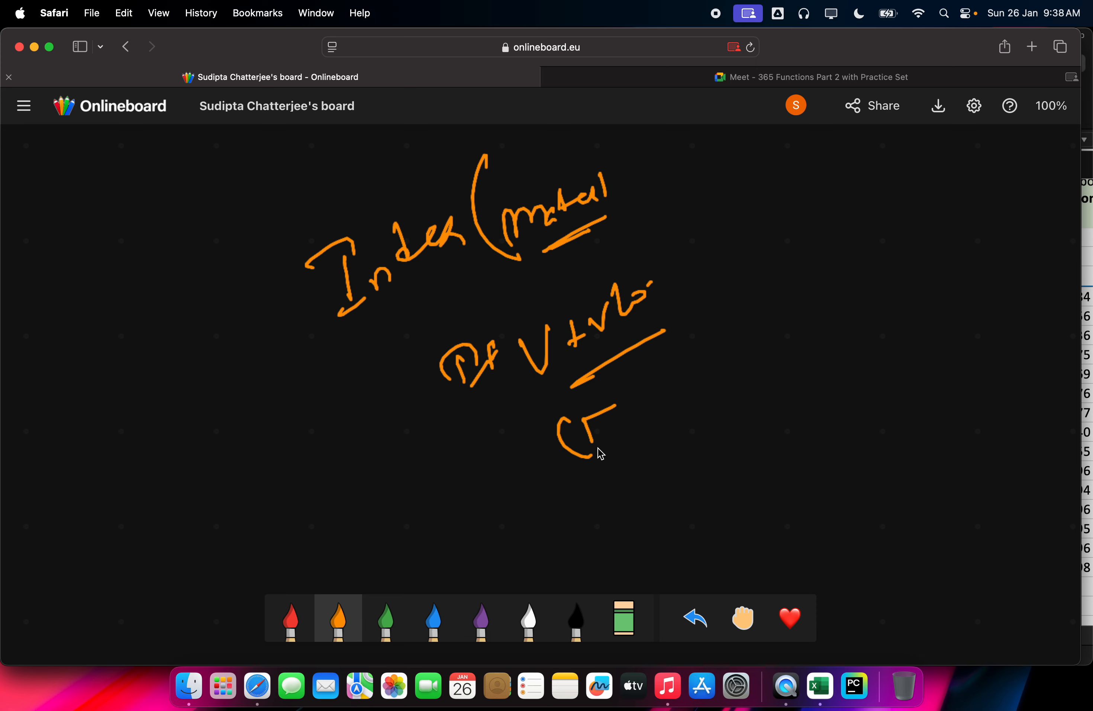
mouse_move(588, 474)
mouse_down()
mouse_move(593, 493)
mouse_move(610, 488)
mouse_move(594, 495)
mouse_move(635, 454)
mouse_move(655, 462)
mouse_up()
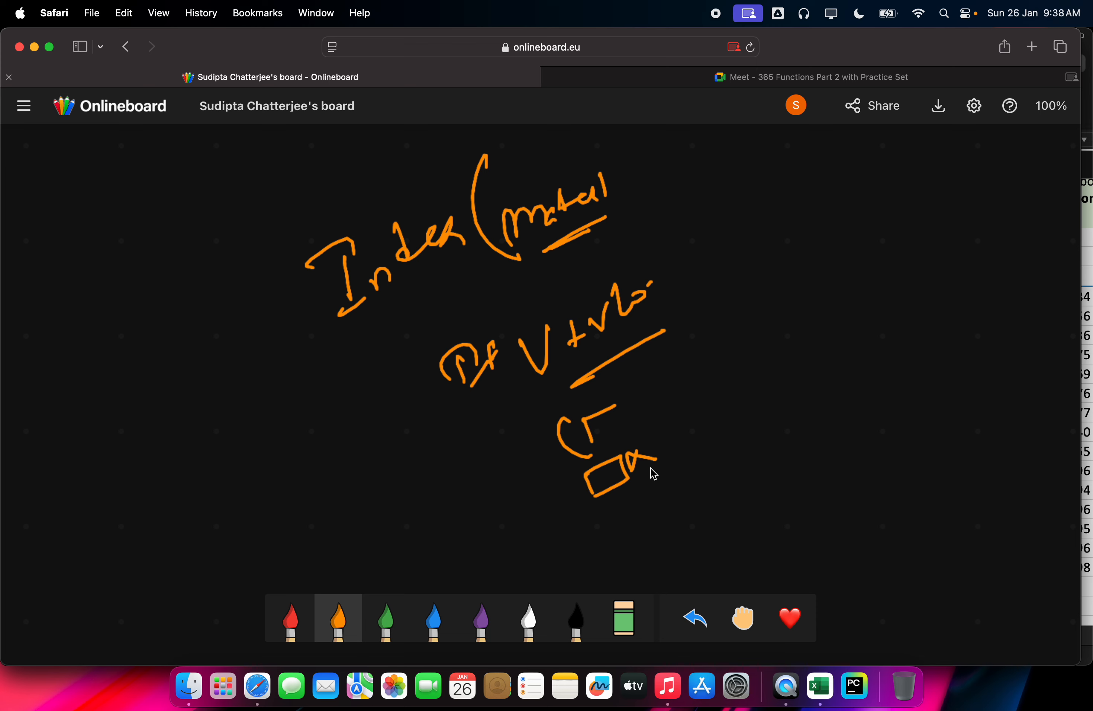
mouse_move(631, 444)
mouse_down()
mouse_move(637, 457)
mouse_move(660, 449)
mouse_up()
mouse_move(644, 516)
mouse_down()
mouse_move(651, 536)
mouse_move(712, 504)
mouse_move(734, 525)
mouse_move(780, 521)
mouse_up()
mouse_move(760, 510)
mouse_down()
mouse_move(805, 513)
mouse_move(796, 529)
mouse_up()
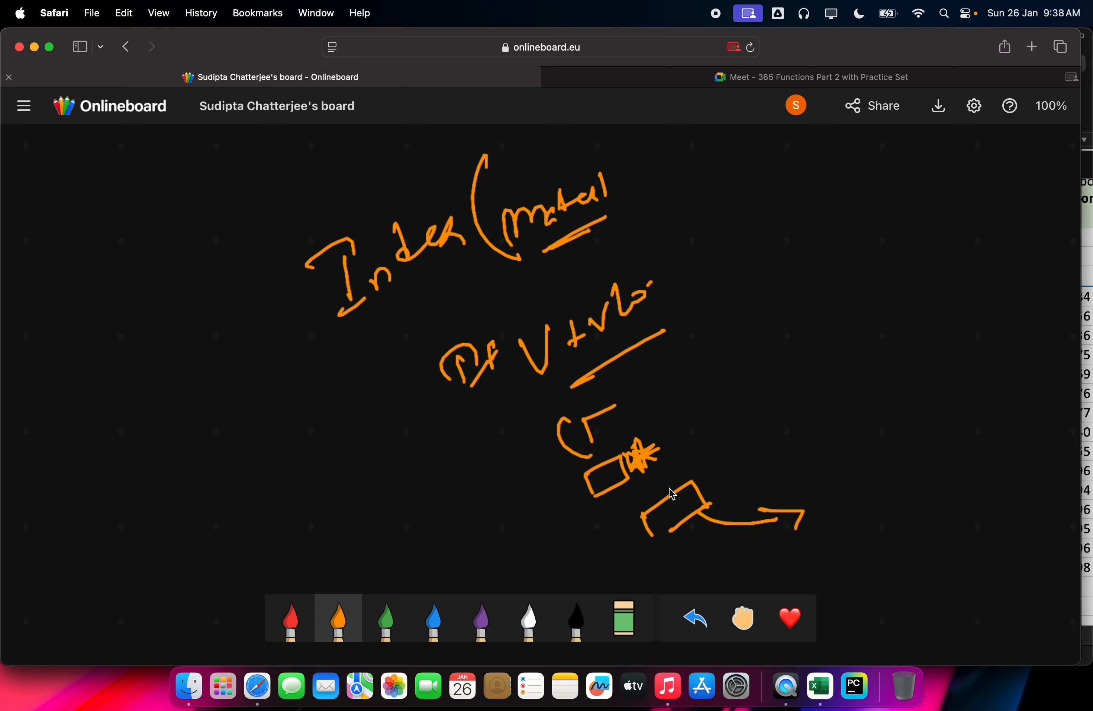
Extend the orange sketch with a bracketed dash above the lower box and arrow, ending in a small circled dot
mouse_move(701, 472)
mouse_down()
mouse_move(719, 500)
mouse_move(719, 462)
mouse_move(734, 478)
mouse_move(777, 460)
mouse_move(720, 476)
mouse_move(758, 449)
mouse_up()
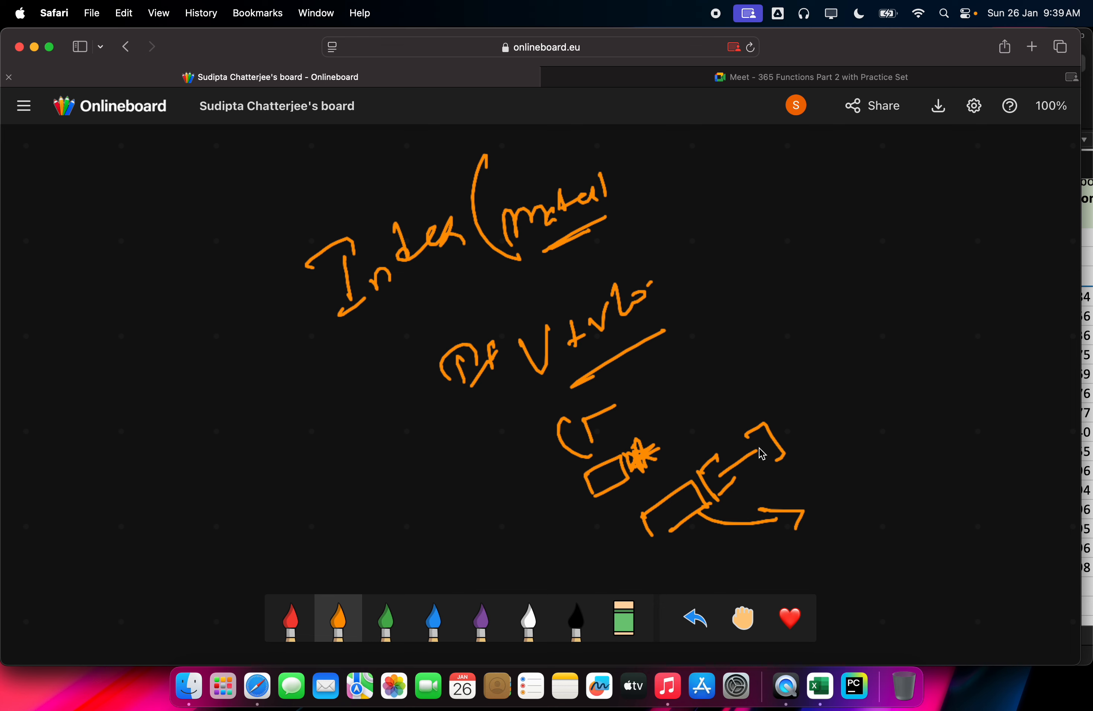
click(782, 422)
drag(782, 408, 787, 415)
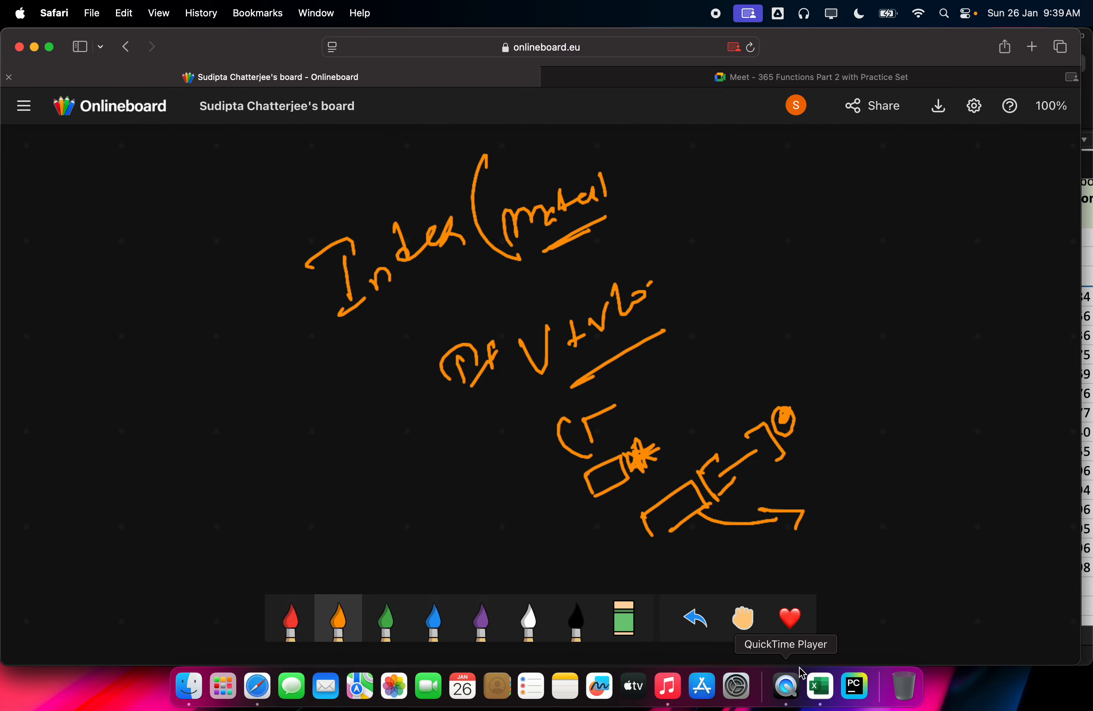
Switch to Excel, commit the F6 formula =SORT(A6:C20,3,-1,) with by_col left blank, and return to cell F6
click(820, 688)
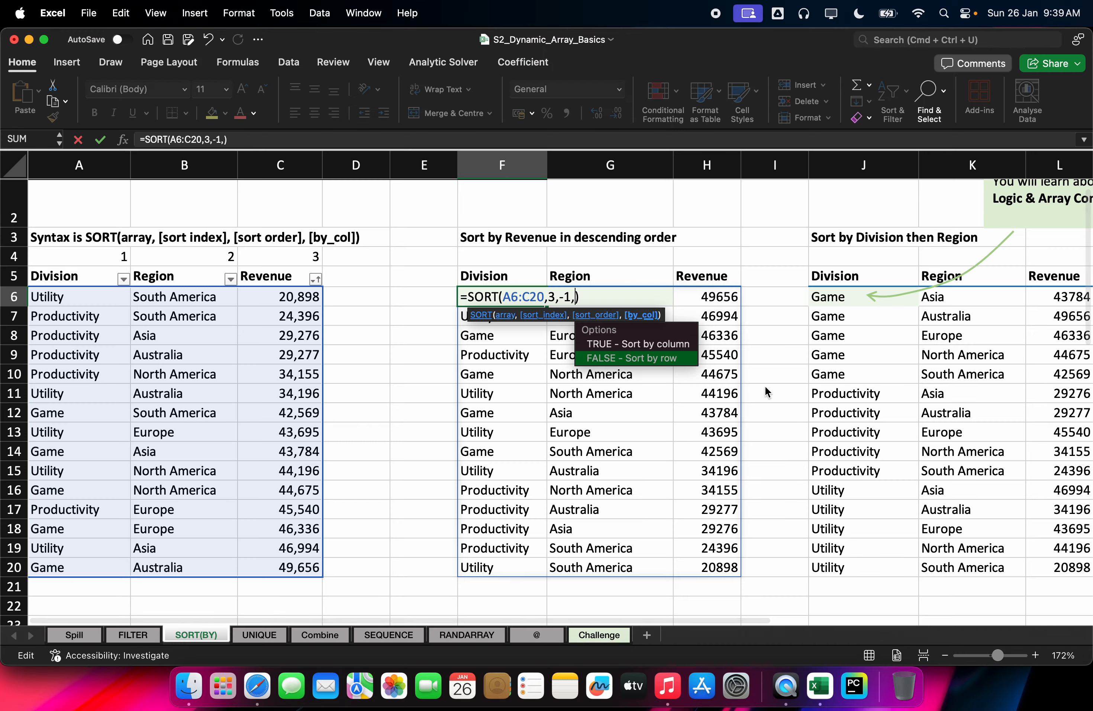
key(Return)
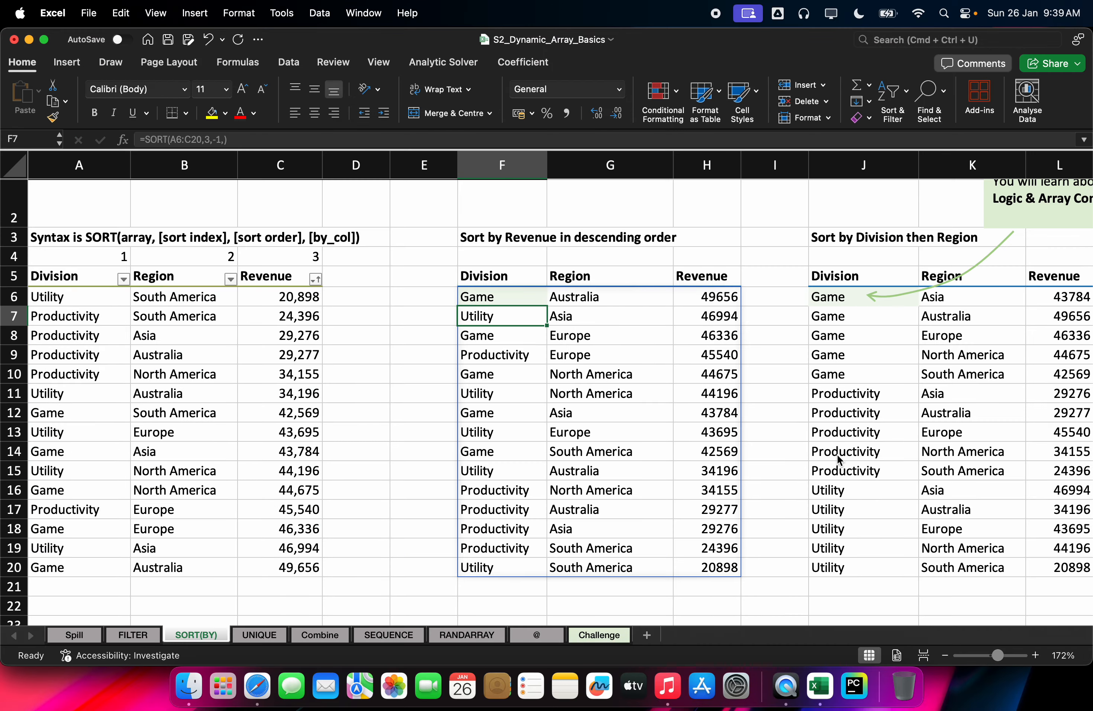
key(Down)
key(Right)
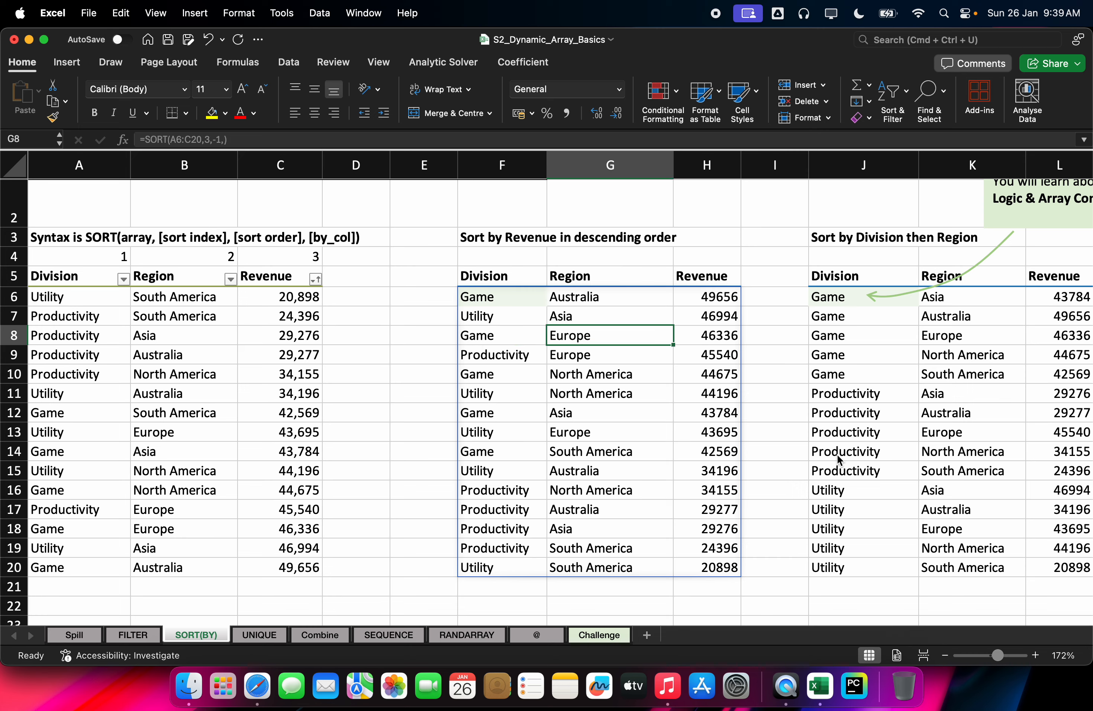
key(Up)
key(Up)
key(Left)
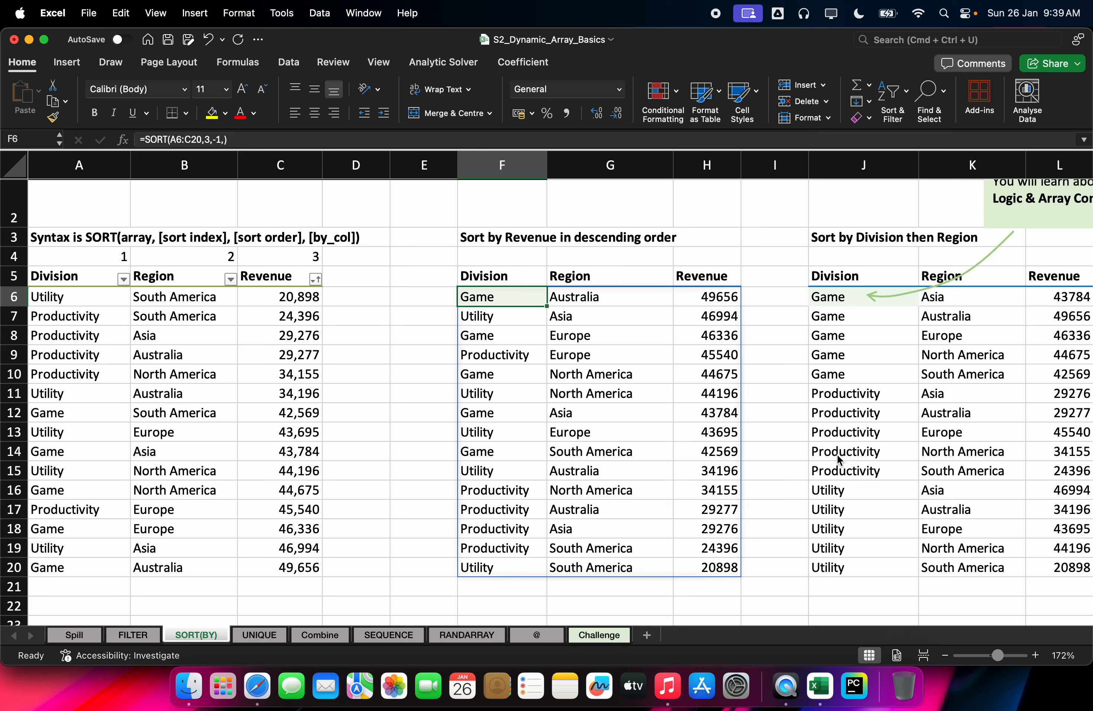
Compare the sorted result in F6:H20 with the source data in A6:C20, and inspect the array reference in the F6 formula
click(199, 570)
click(491, 566)
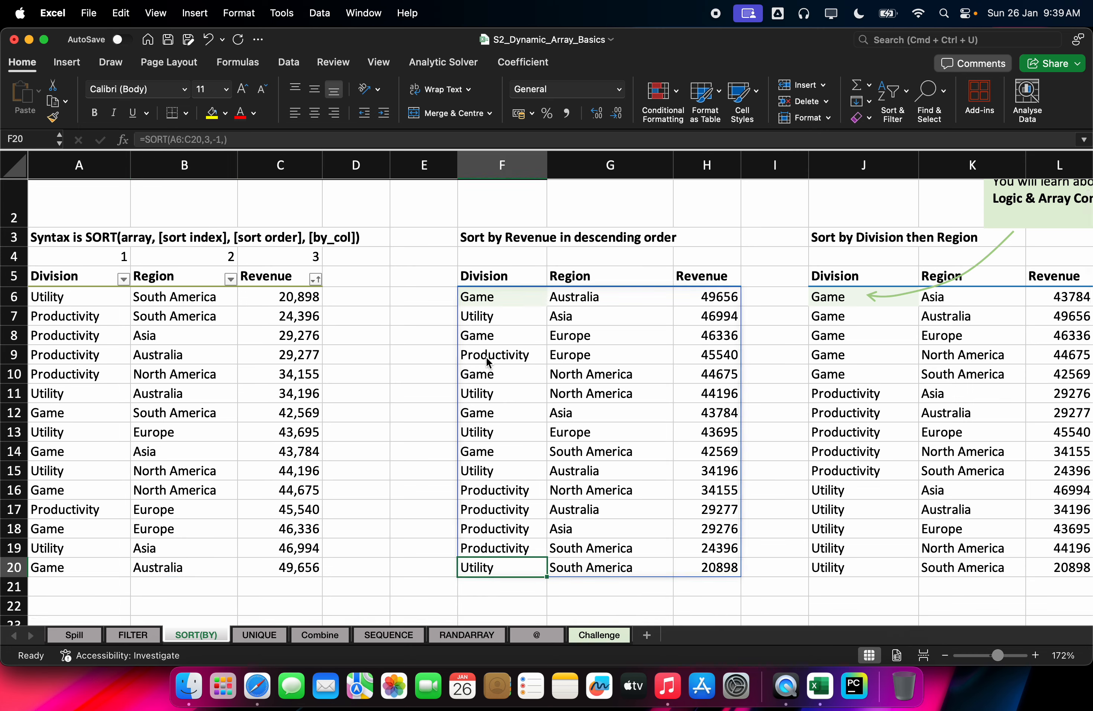
drag(490, 300, 603, 568)
drag(60, 298, 282, 570)
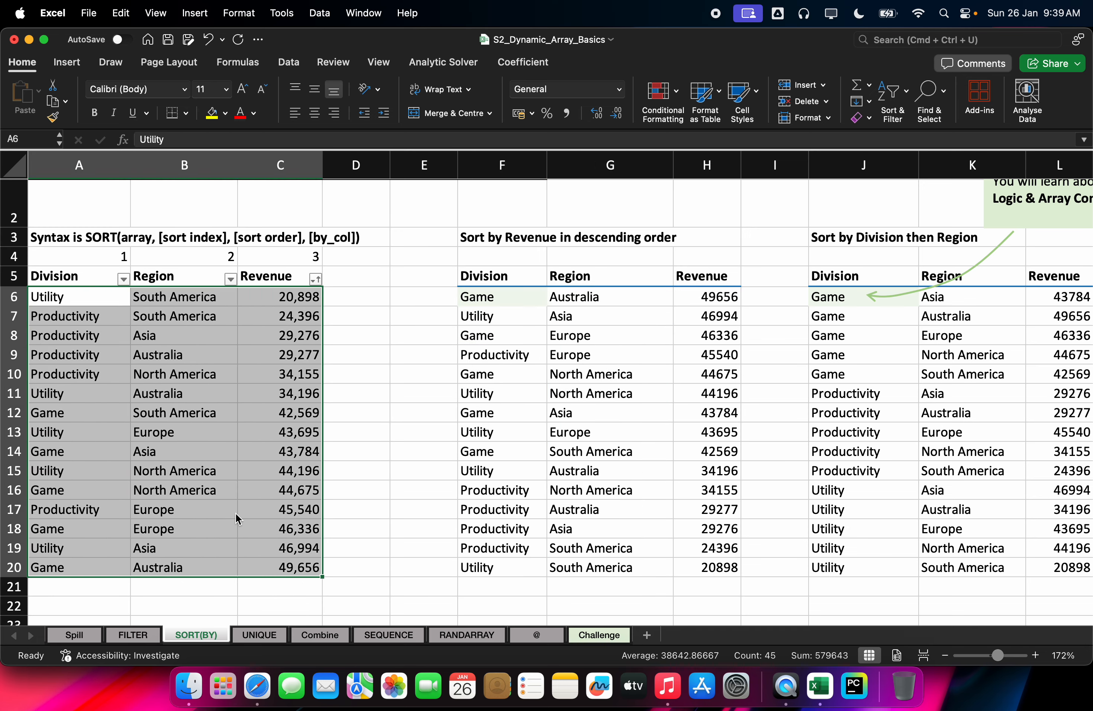
double_click(485, 297)
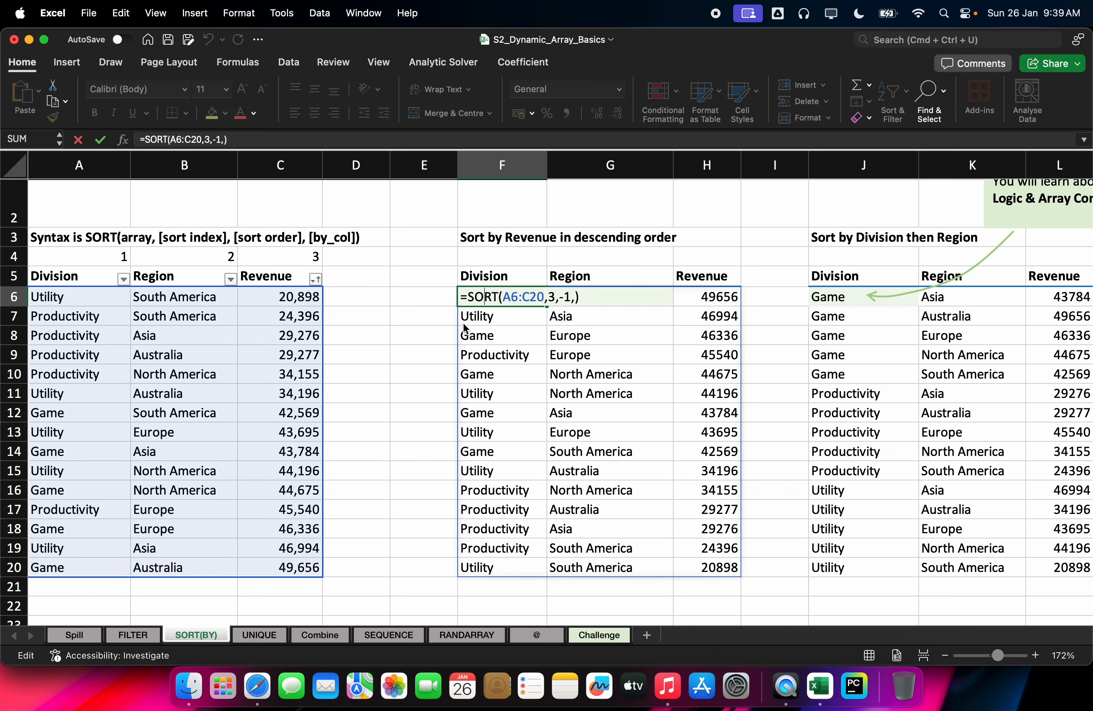
click(480, 393)
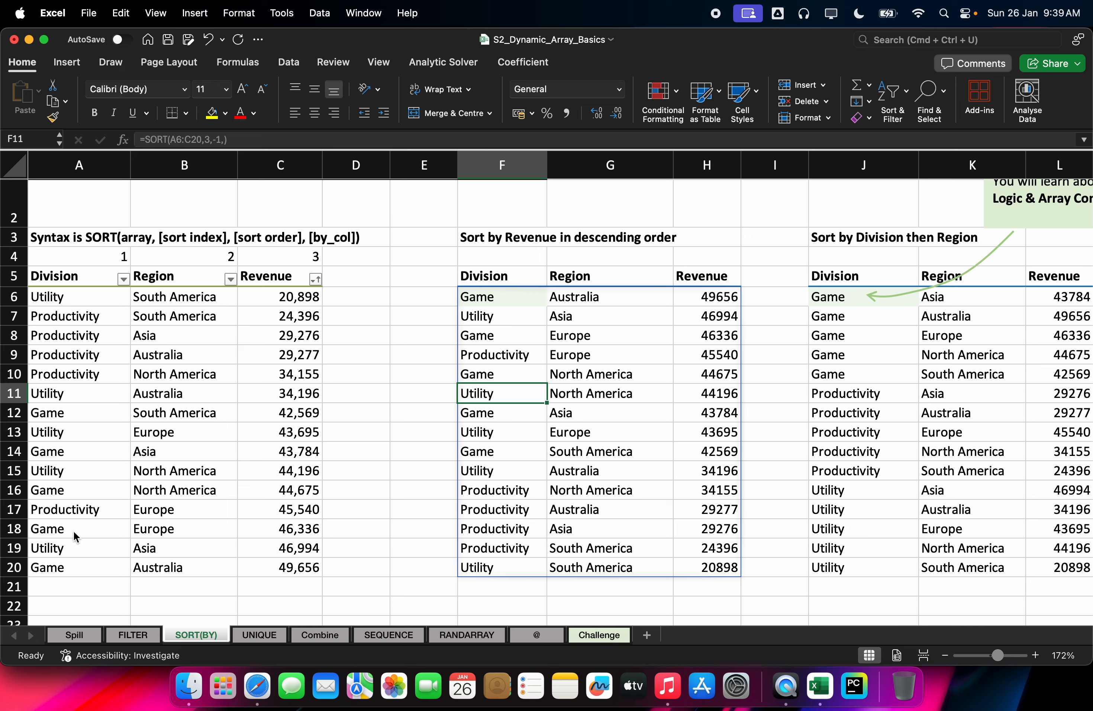
Examine where the source data and the spilled revenue sort end, checking the cells in rows 20 and 21
click(48, 573)
click(54, 581)
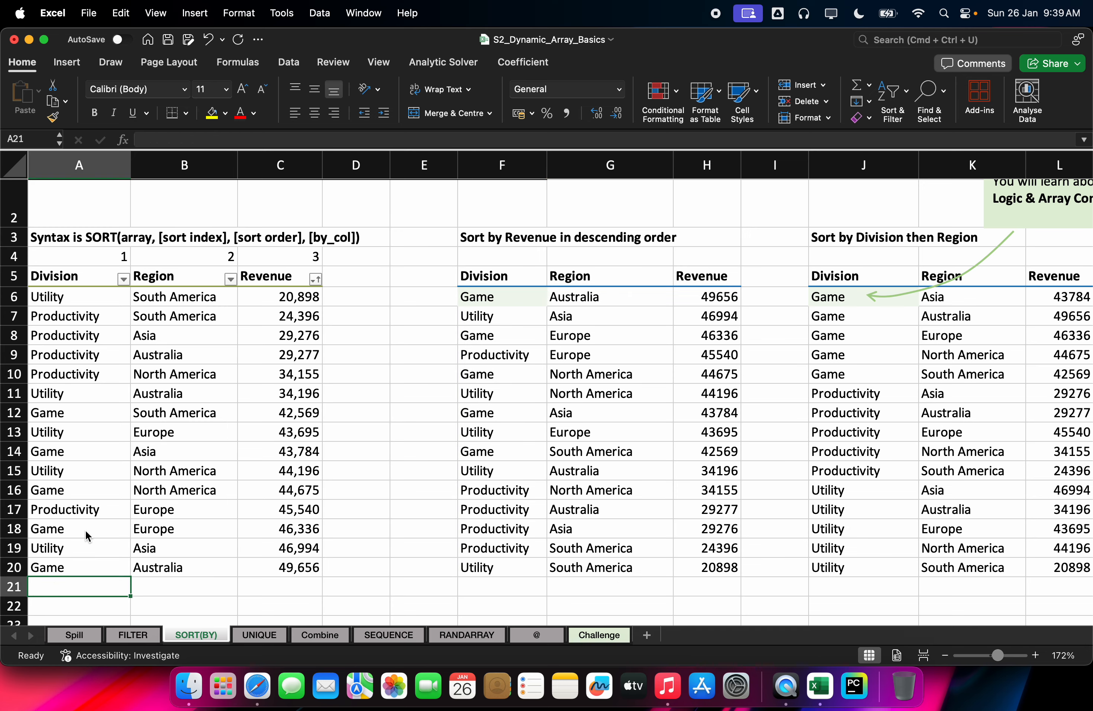
scroll(380, 450, down, 3)
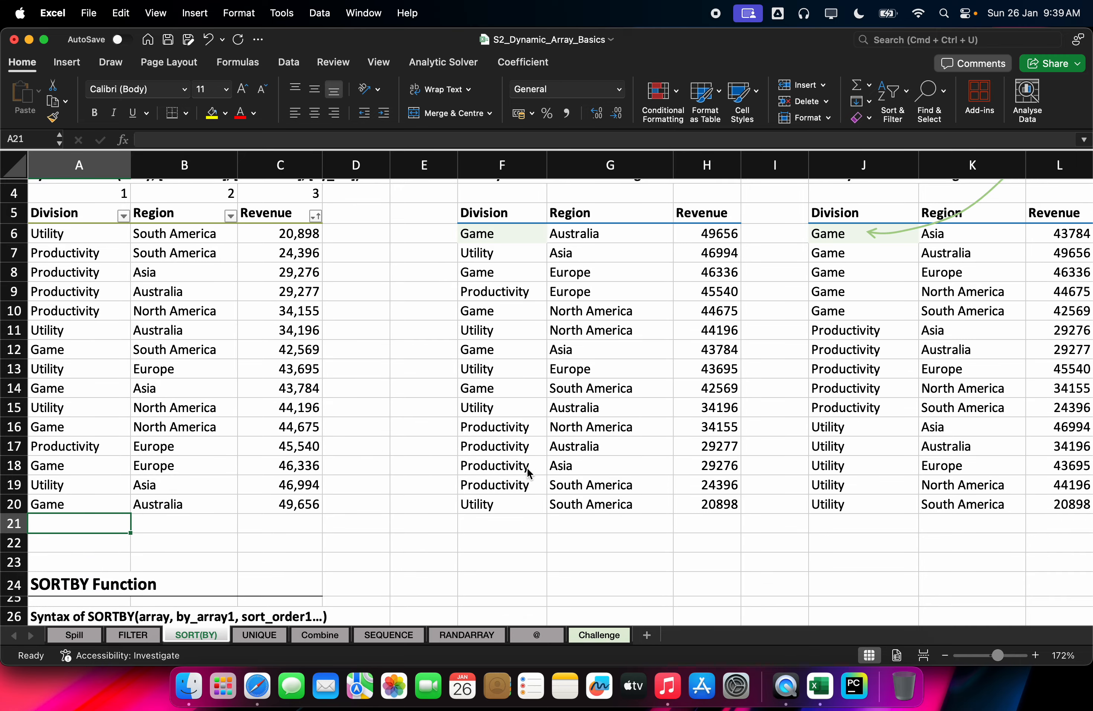
click(489, 511)
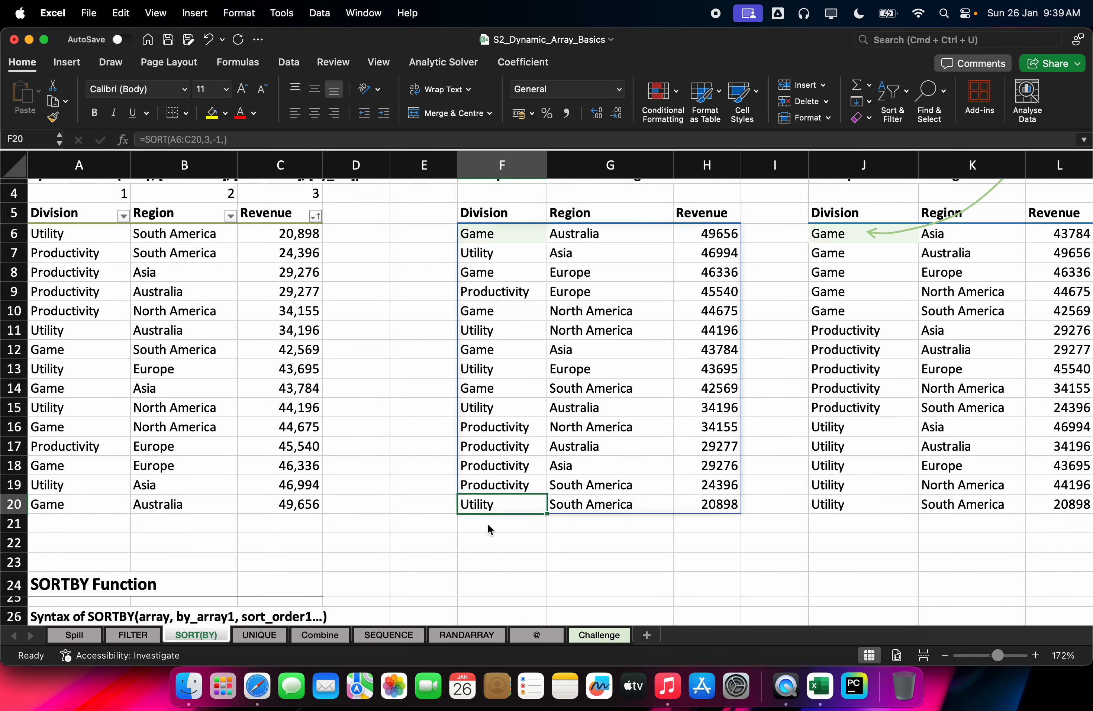
click(487, 524)
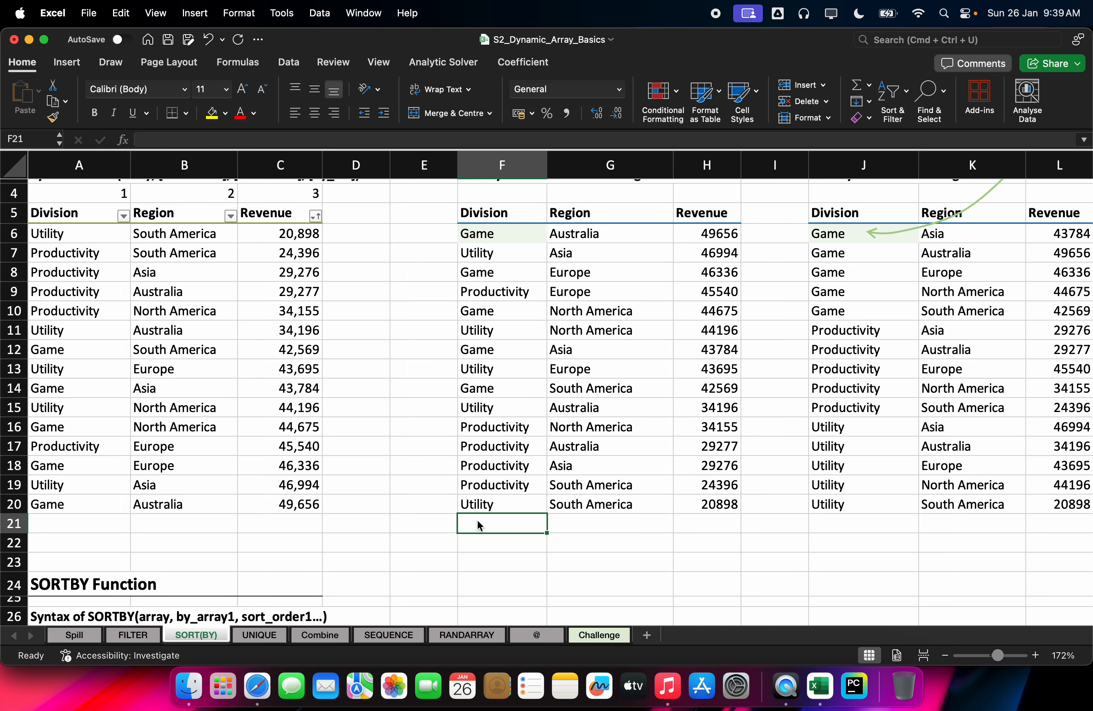
scroll(504, 508, down, 1)
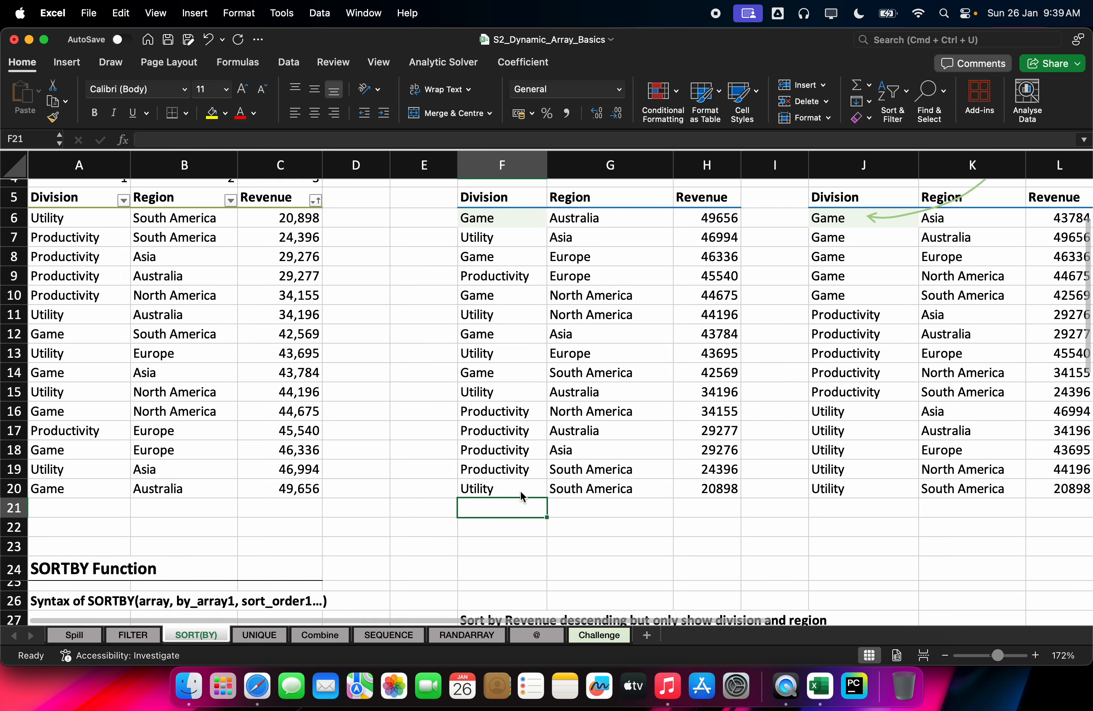
scroll(415, 482, up, 5)
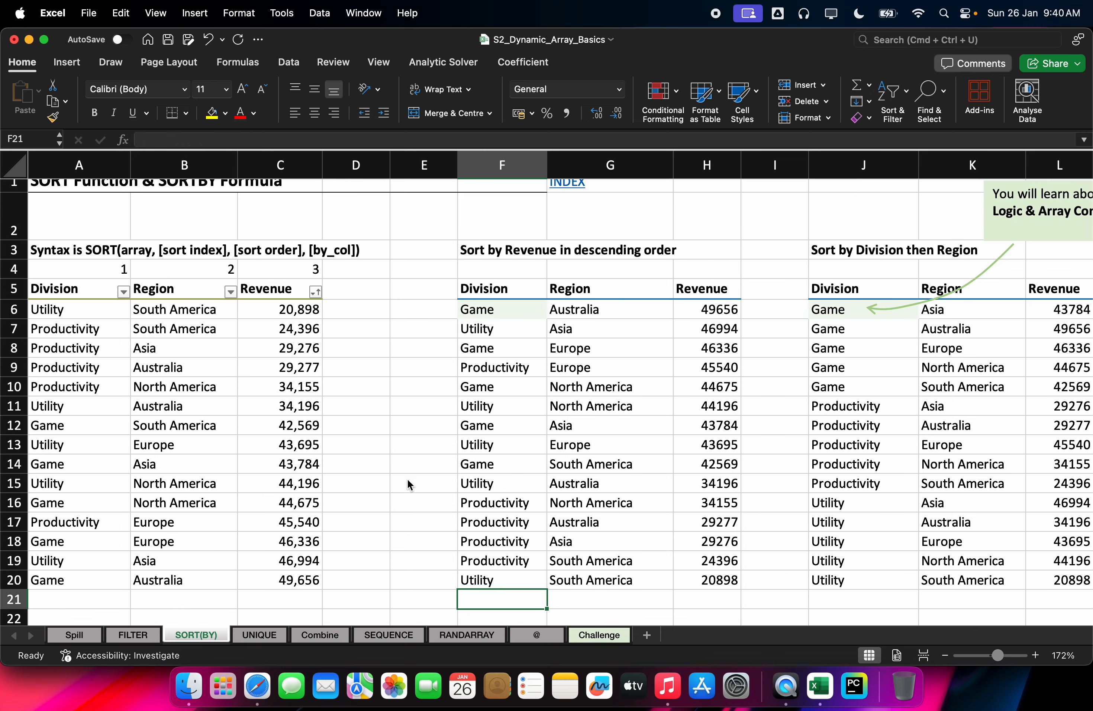
Inspect the J6 SORT formula and review the table sorted by Division then Region
click(852, 311)
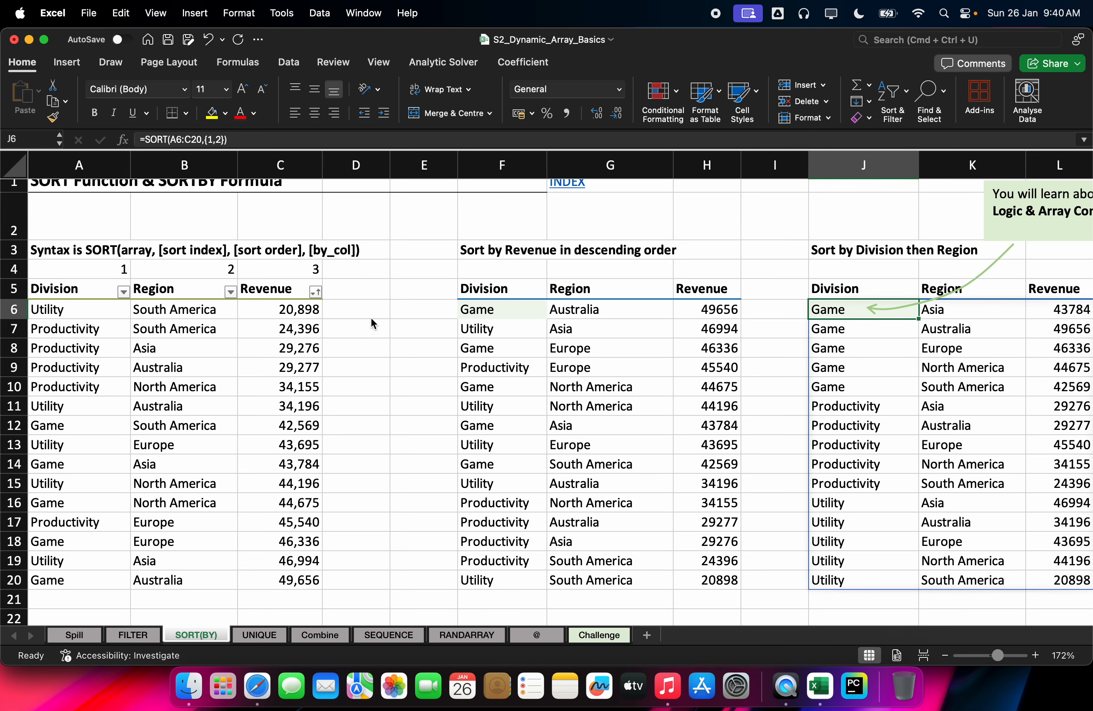
click(534, 348)
key(Right)
key(Right)
key(Right)
key(Right)
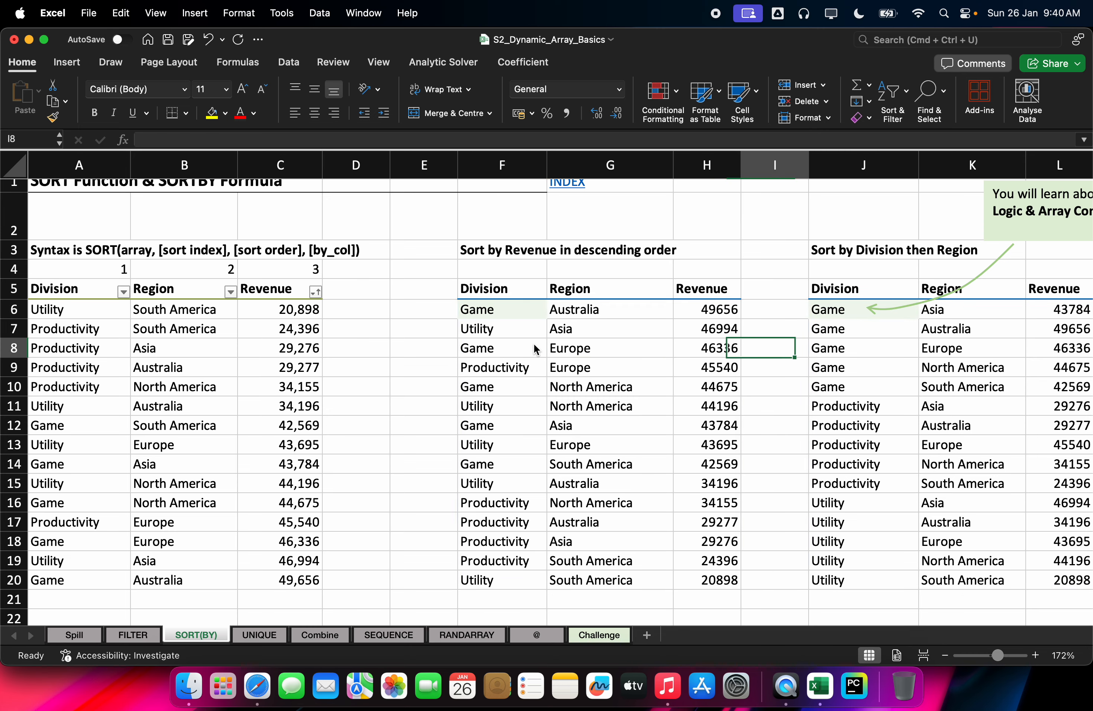
scroll(534, 349, right, 2)
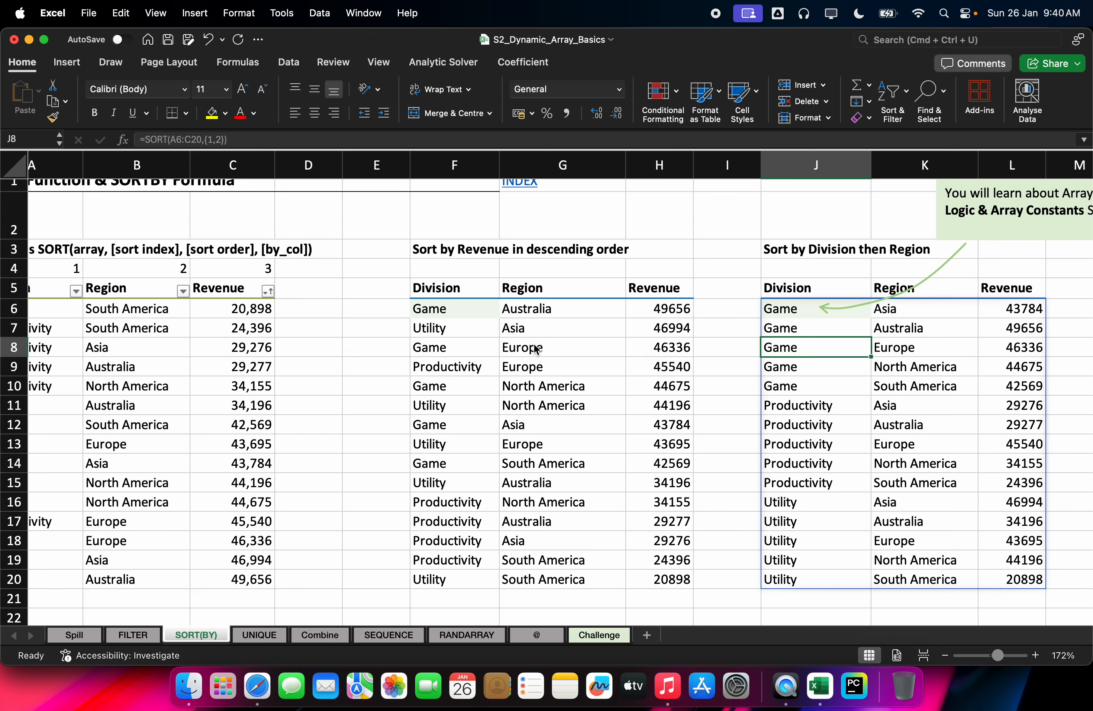
scroll(535, 350, right, 5)
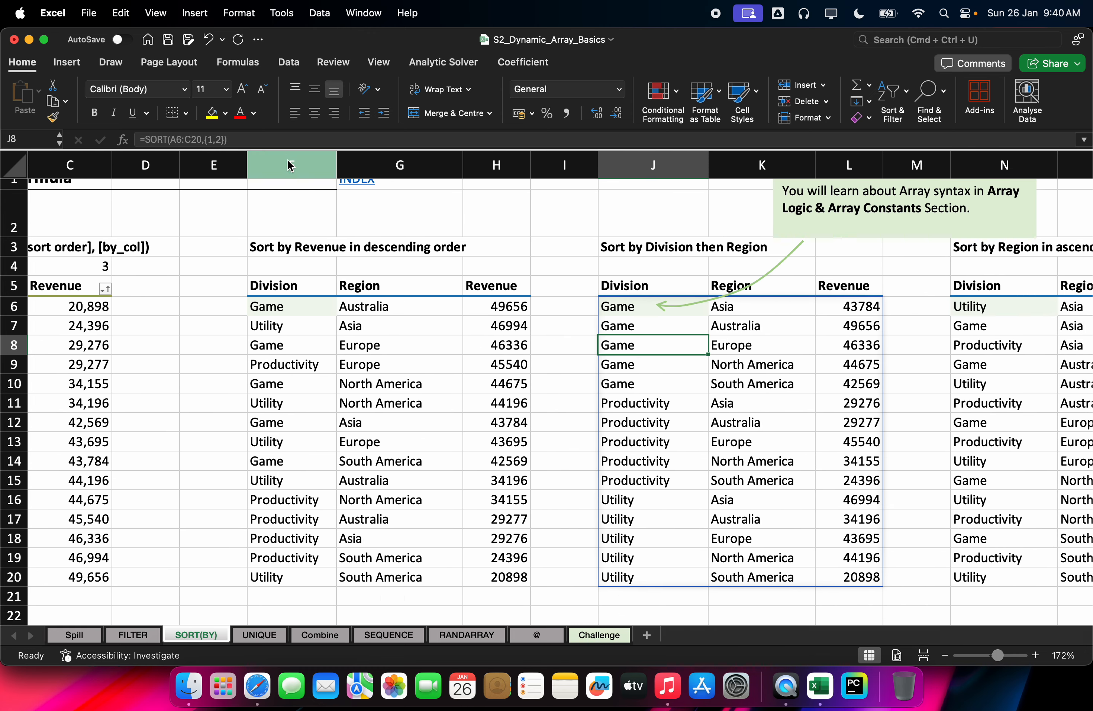
Hide columns F to H containing the descending revenue sort
drag(285, 164, 496, 164)
right_click(474, 230)
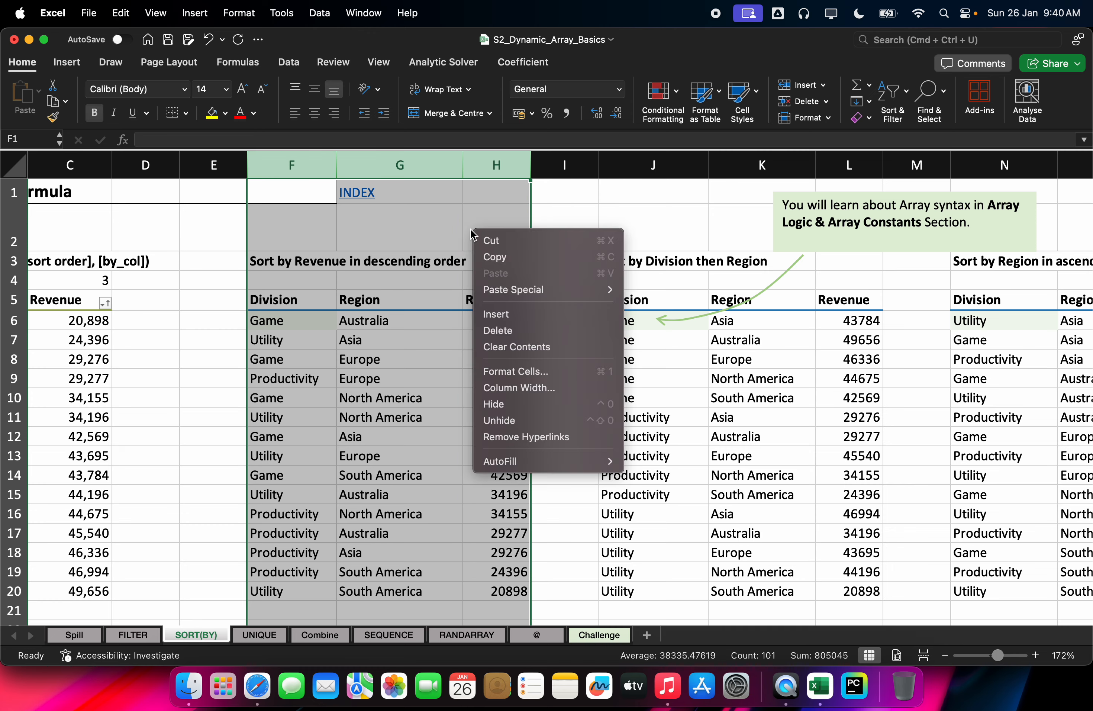
click(502, 404)
click(278, 321)
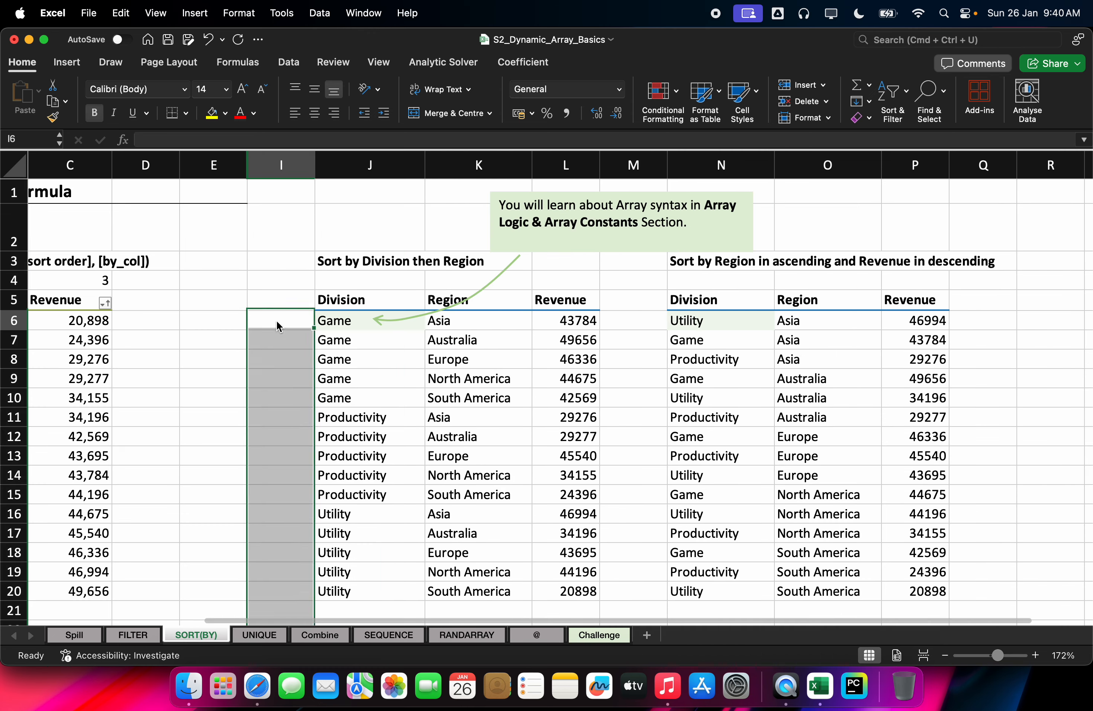
scroll(277, 326, left, 5)
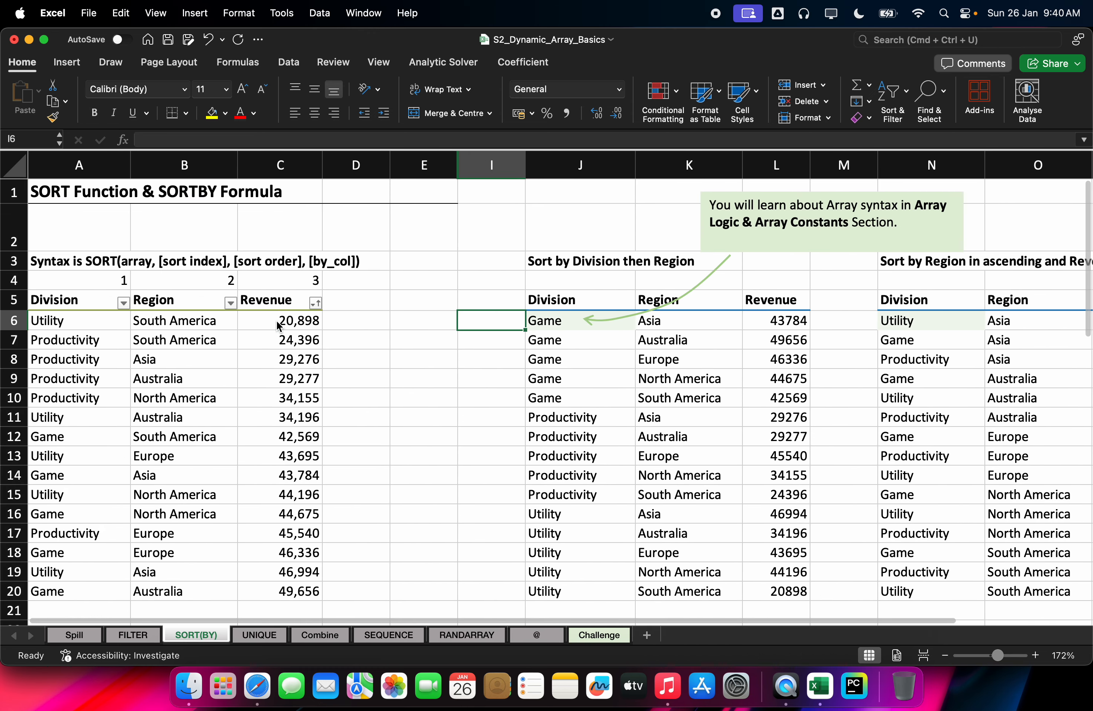
Remove the green Array syntax callout and its arrow from the Division then Region table
click(567, 308)
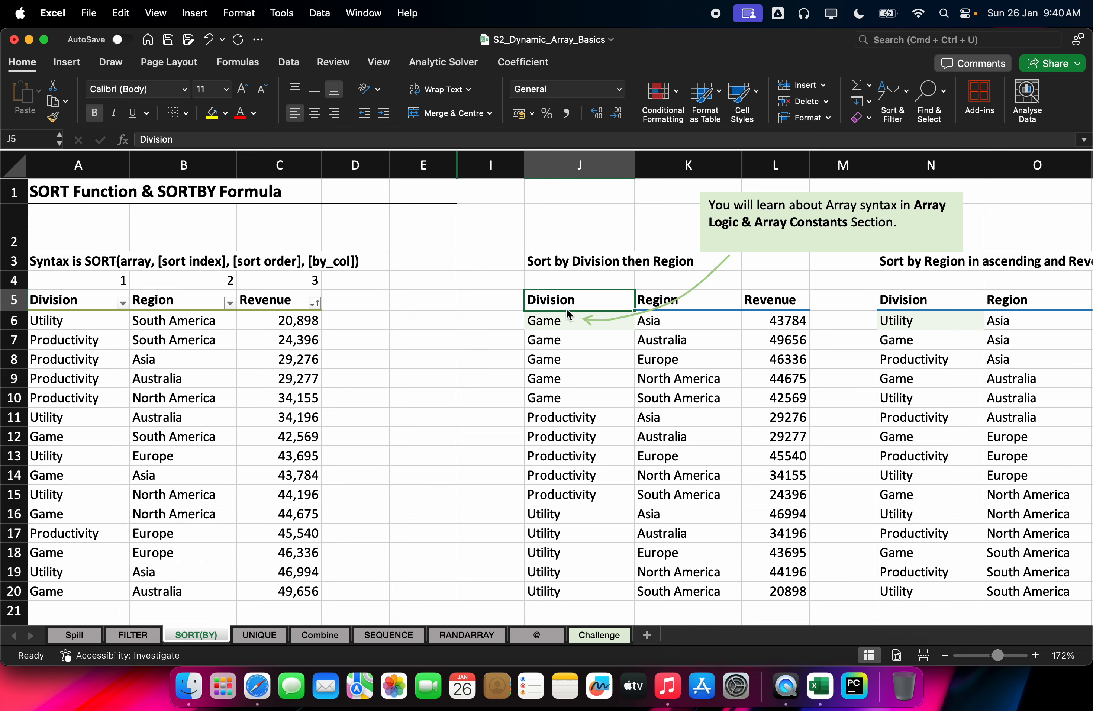
drag(712, 277, 546, 309)
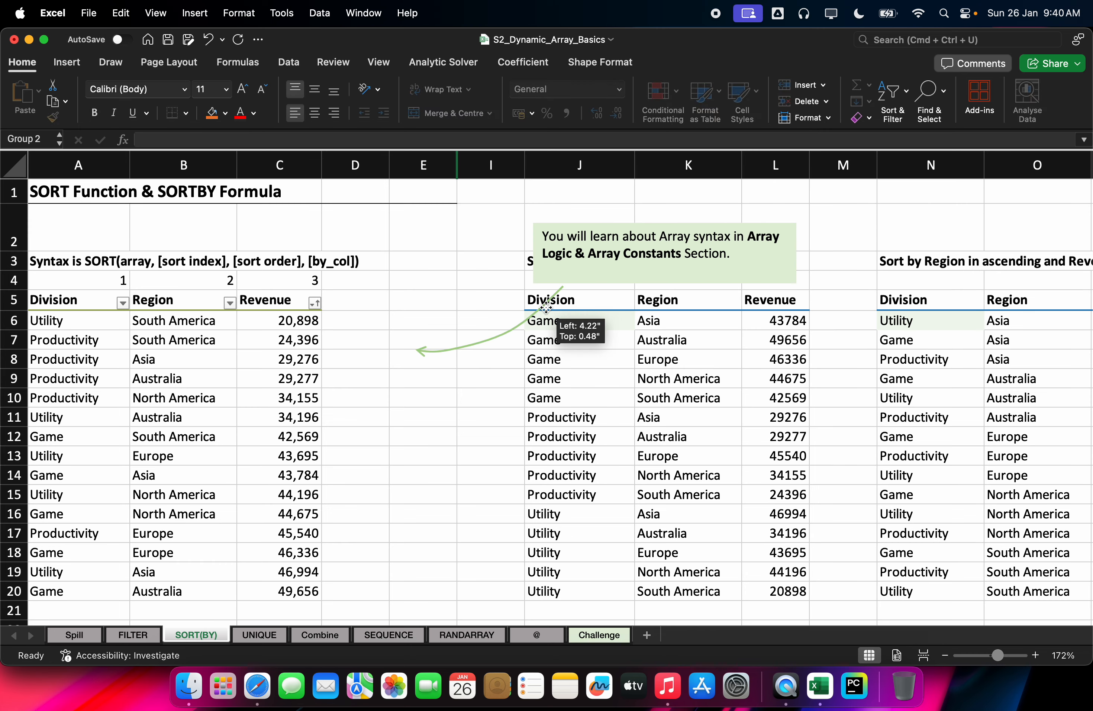
click(546, 308)
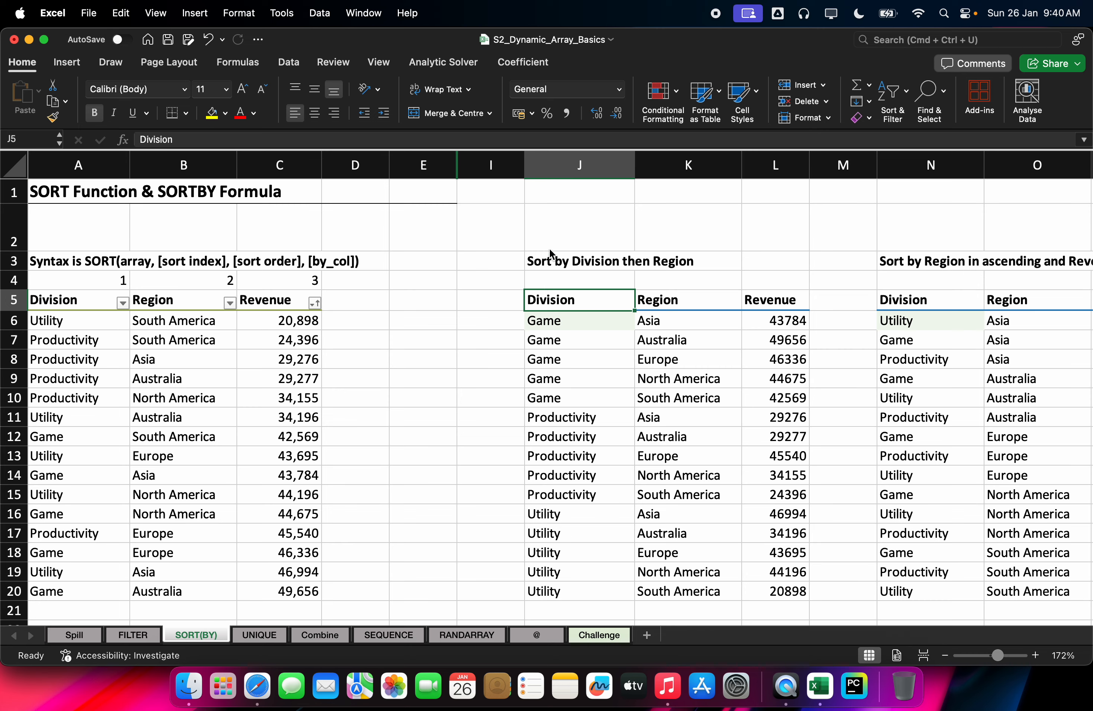
Start a Custom Sort on the Division then Region table and add a second "Then by" level
click(896, 99)
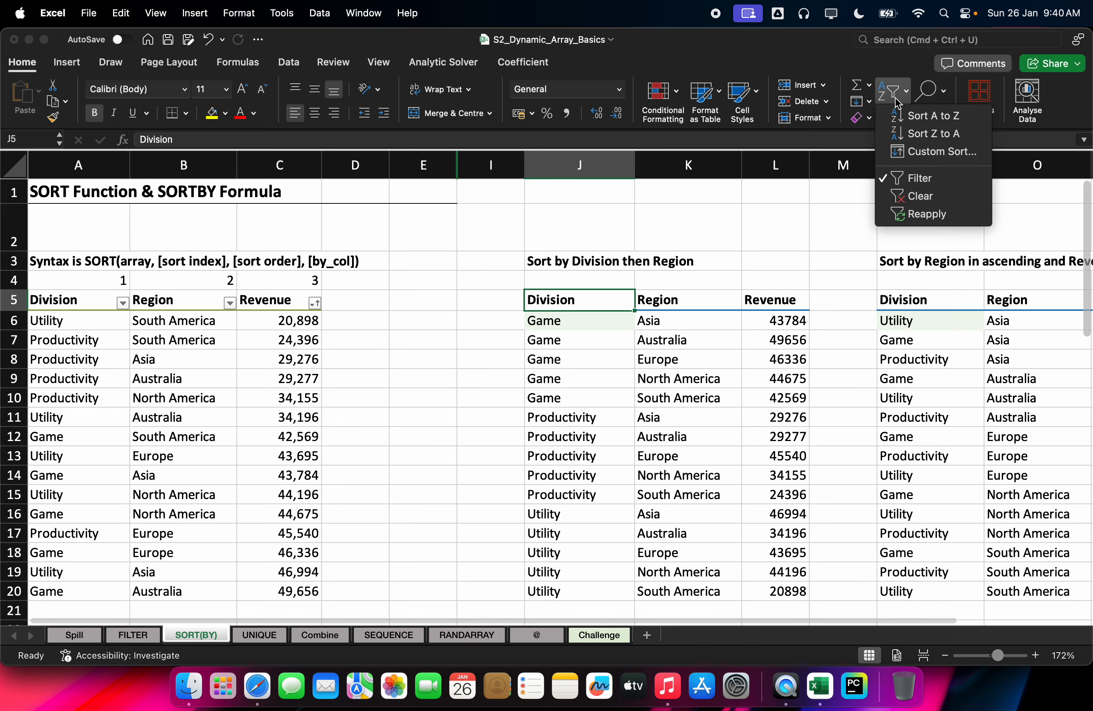
click(912, 153)
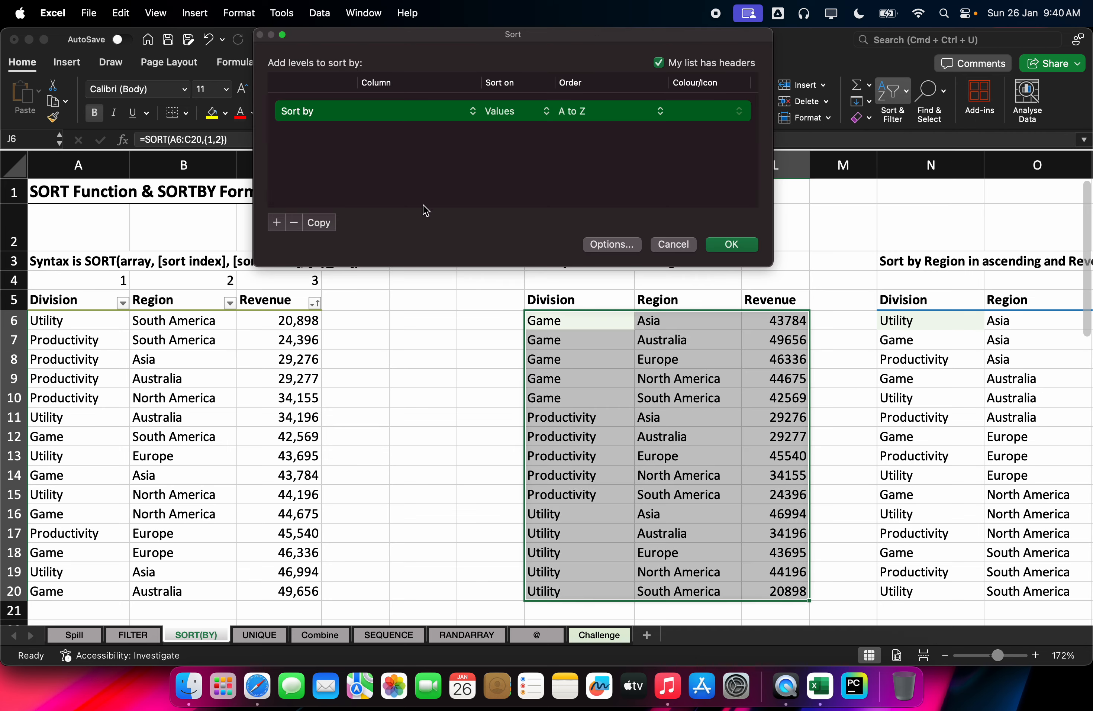
click(275, 223)
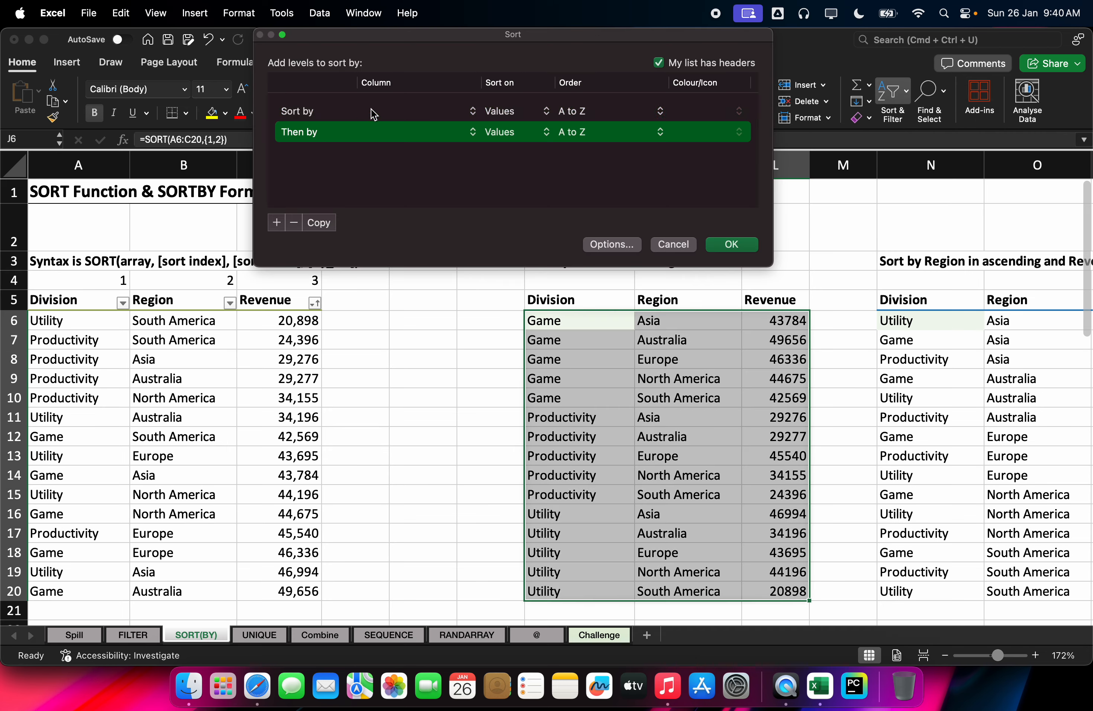
click(331, 119)
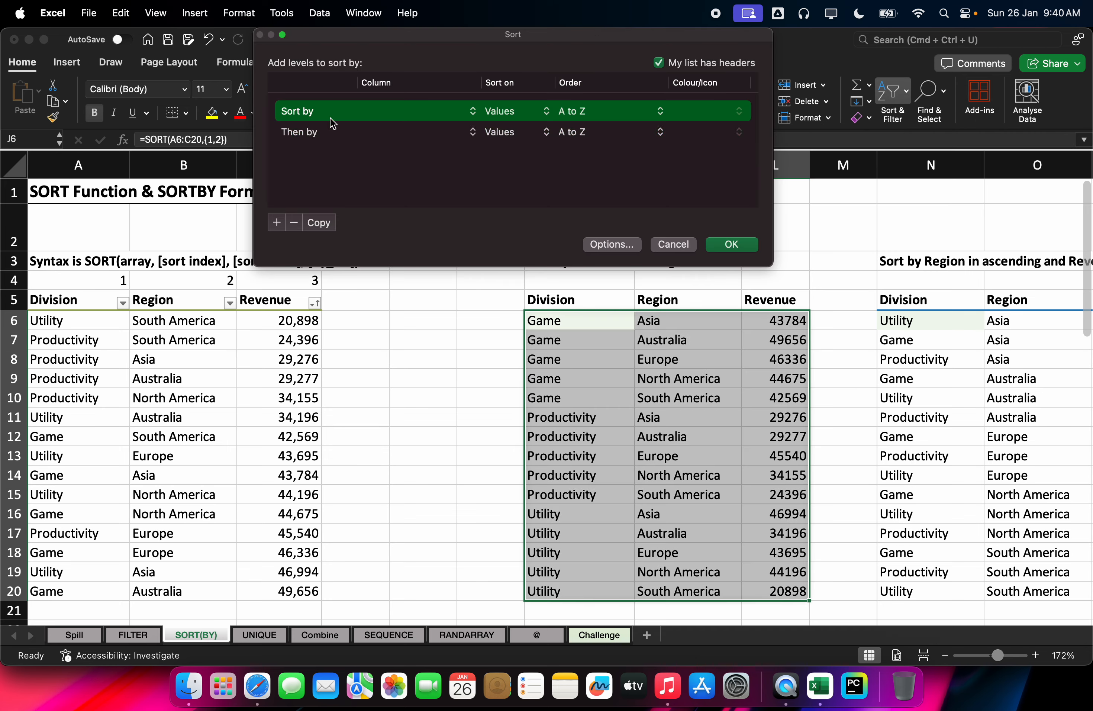
click(473, 113)
click(529, 161)
Try the custom list Sun, Mon, Tue, Wed, Thu, Fri, Sat as the first level's order, and cancel the custom sort
click(561, 119)
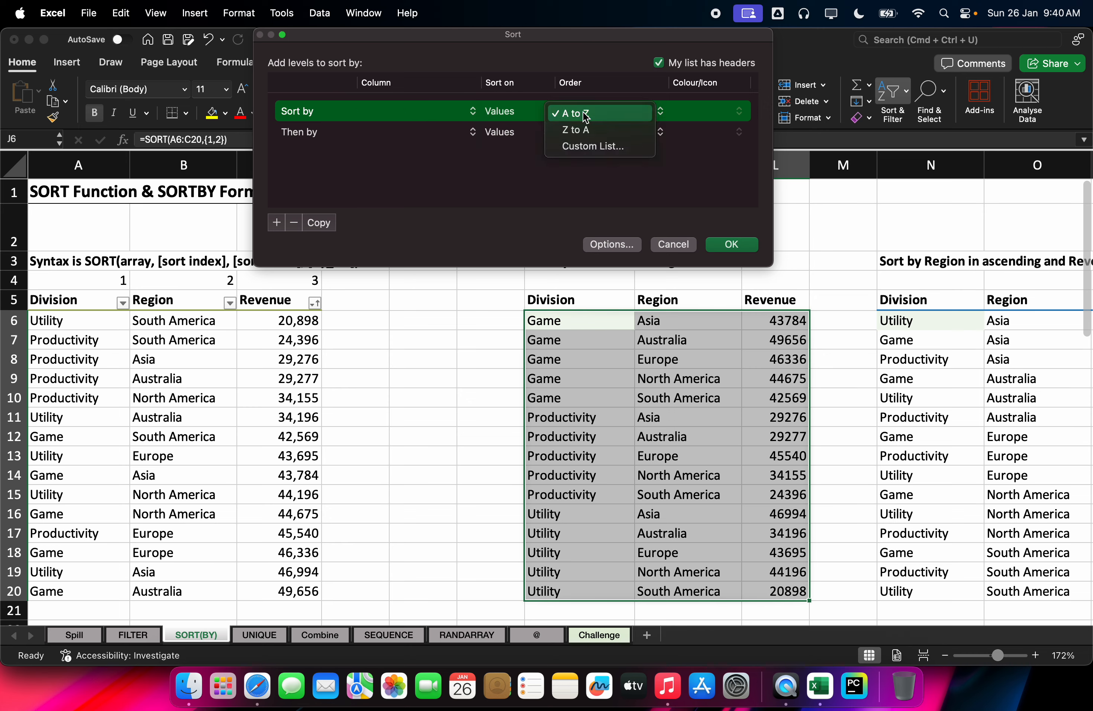
click(583, 148)
click(589, 118)
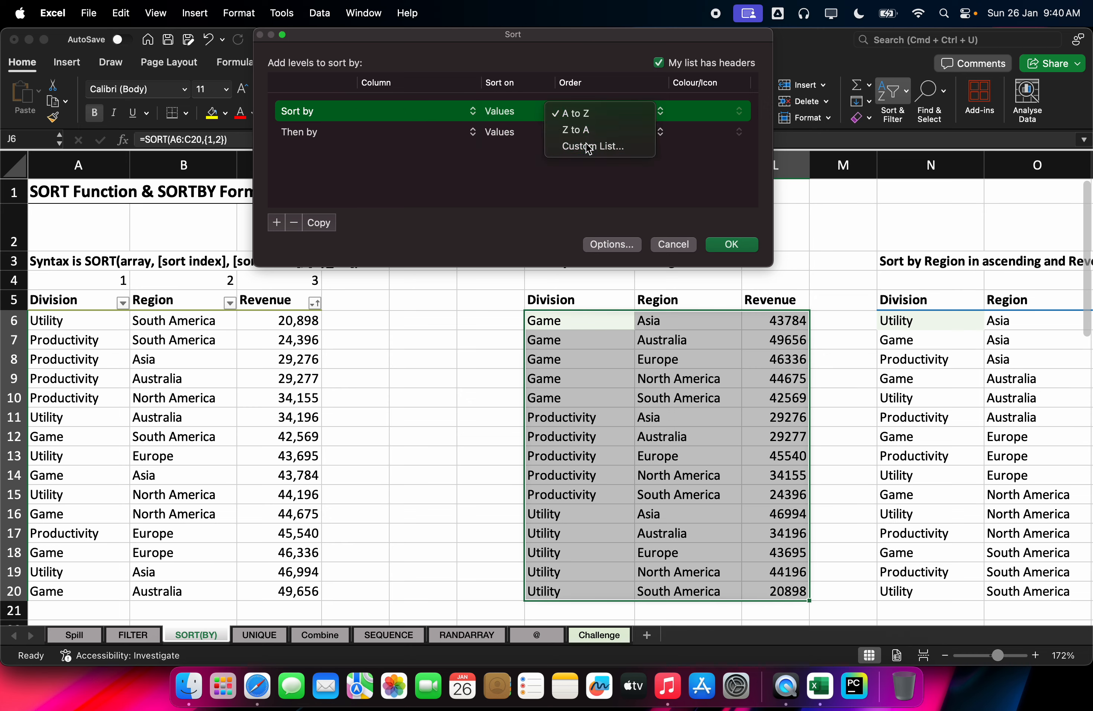
click(575, 144)
scroll(546, 156, down, 2)
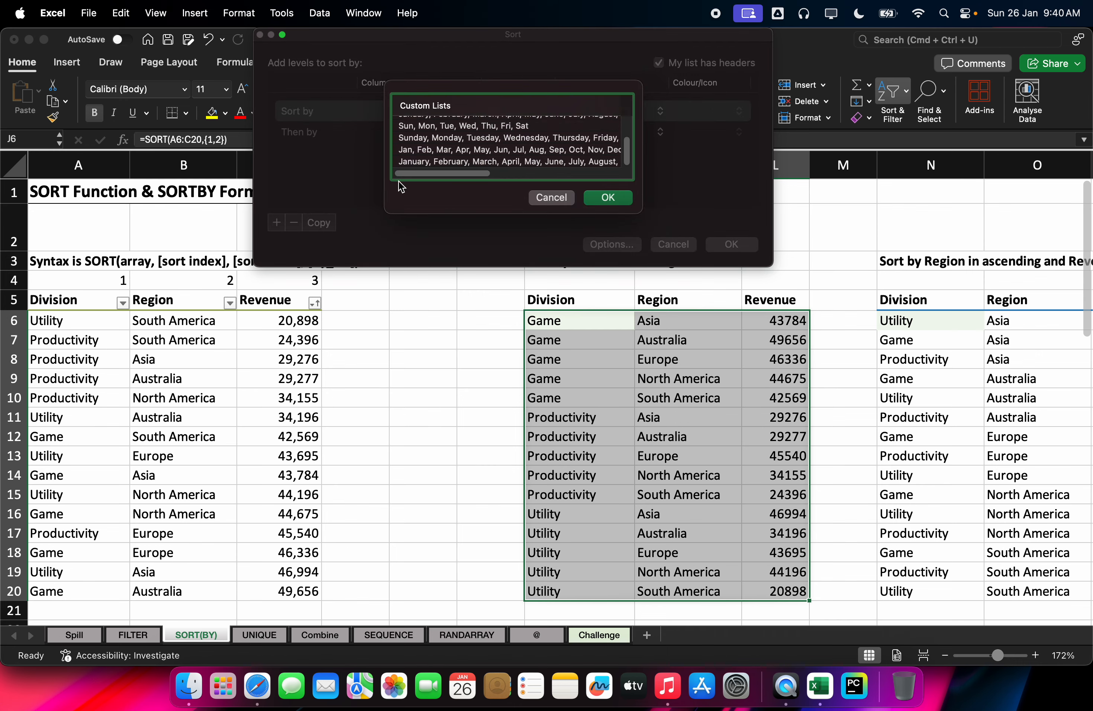
drag(430, 173, 390, 187)
click(606, 197)
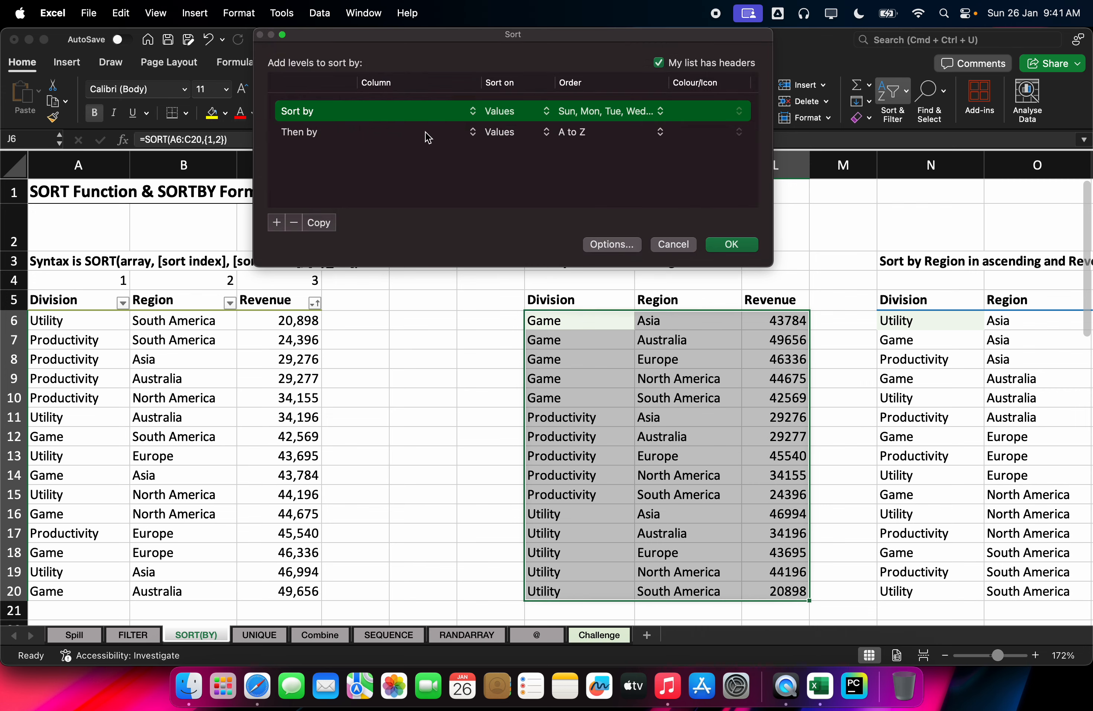
click(723, 248)
click(668, 243)
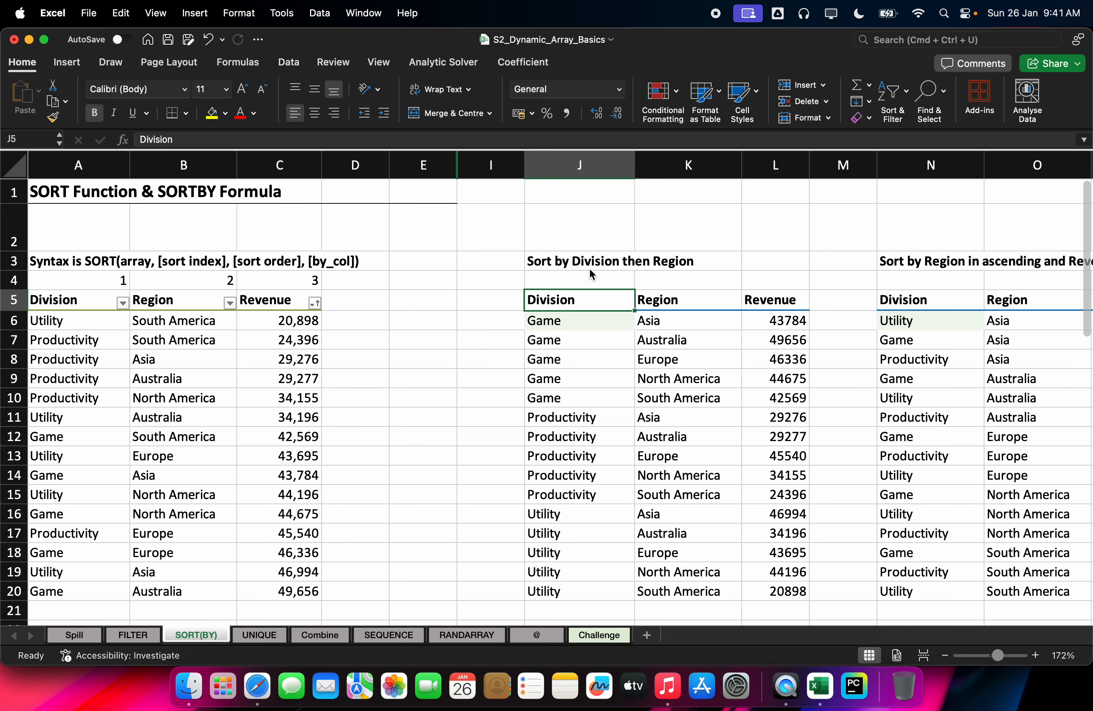
Open the SORT formula in J6 for editing at its sort index array
double_click(576, 320)
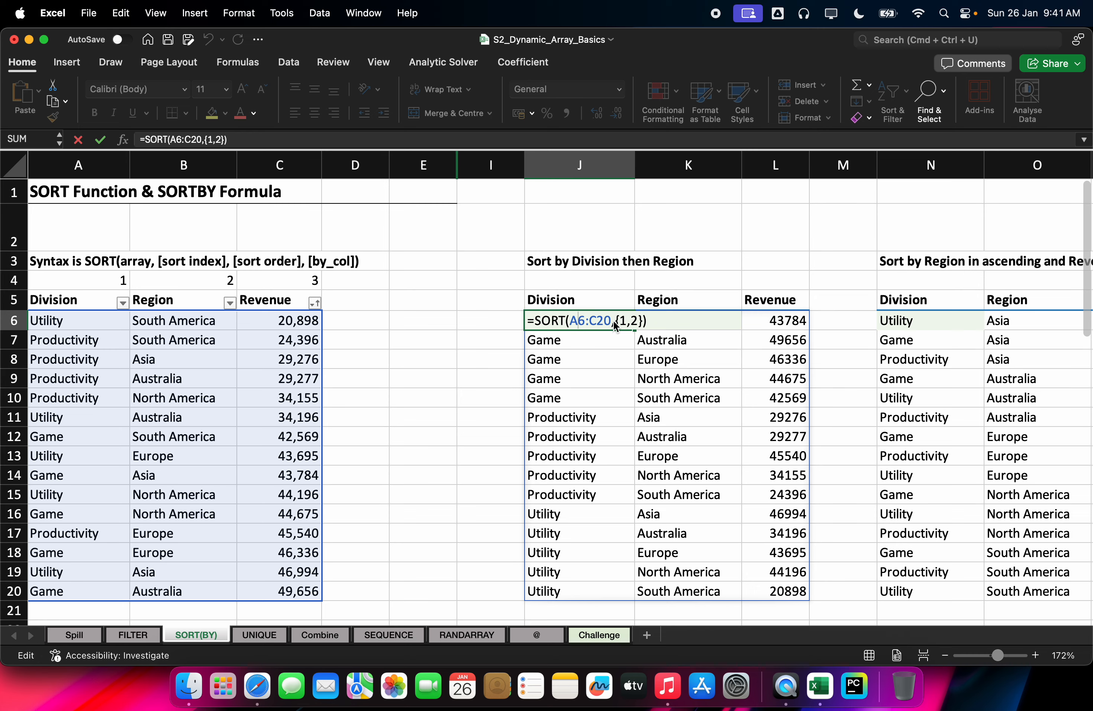
click(623, 322)
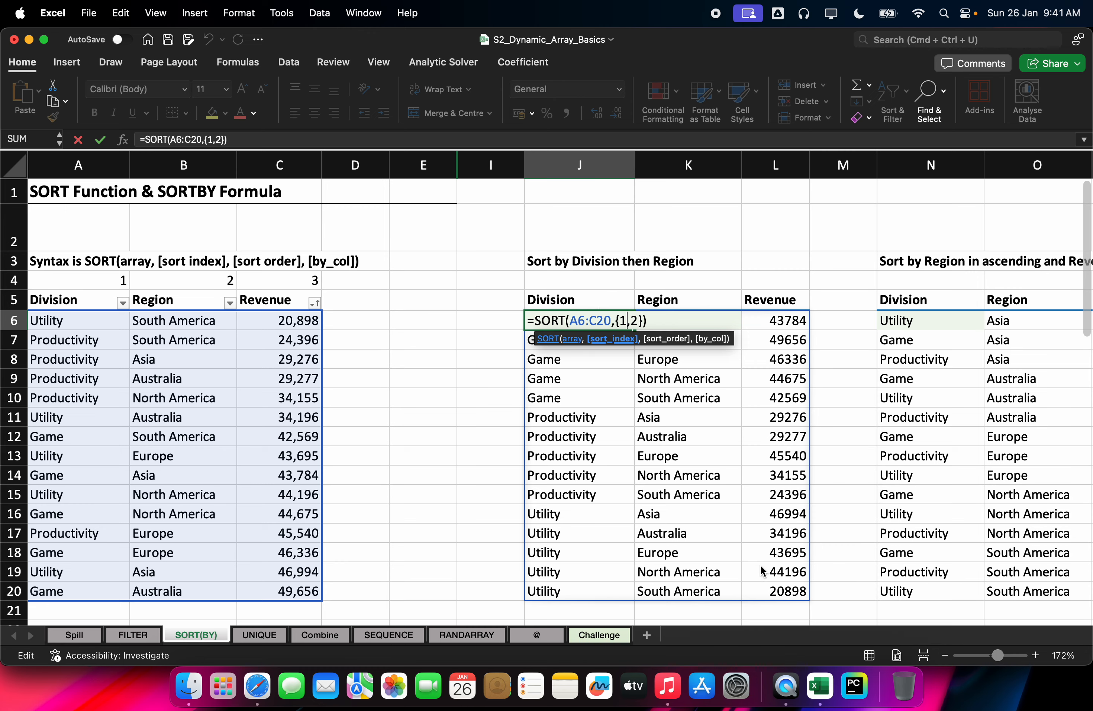
Switch to the Onlineboard whiteboard in Safari and undo the last few orange brush strokes
click(243, 688)
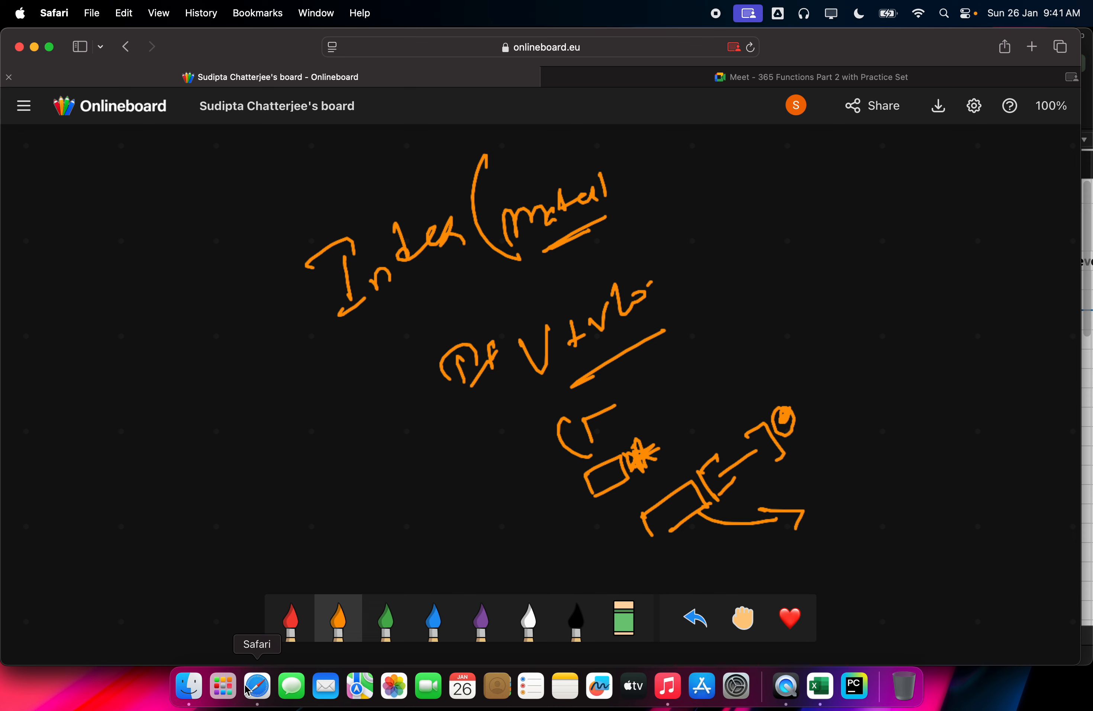
click(695, 618)
click(695, 618)
click(695, 618)
click(695, 617)
click(695, 618)
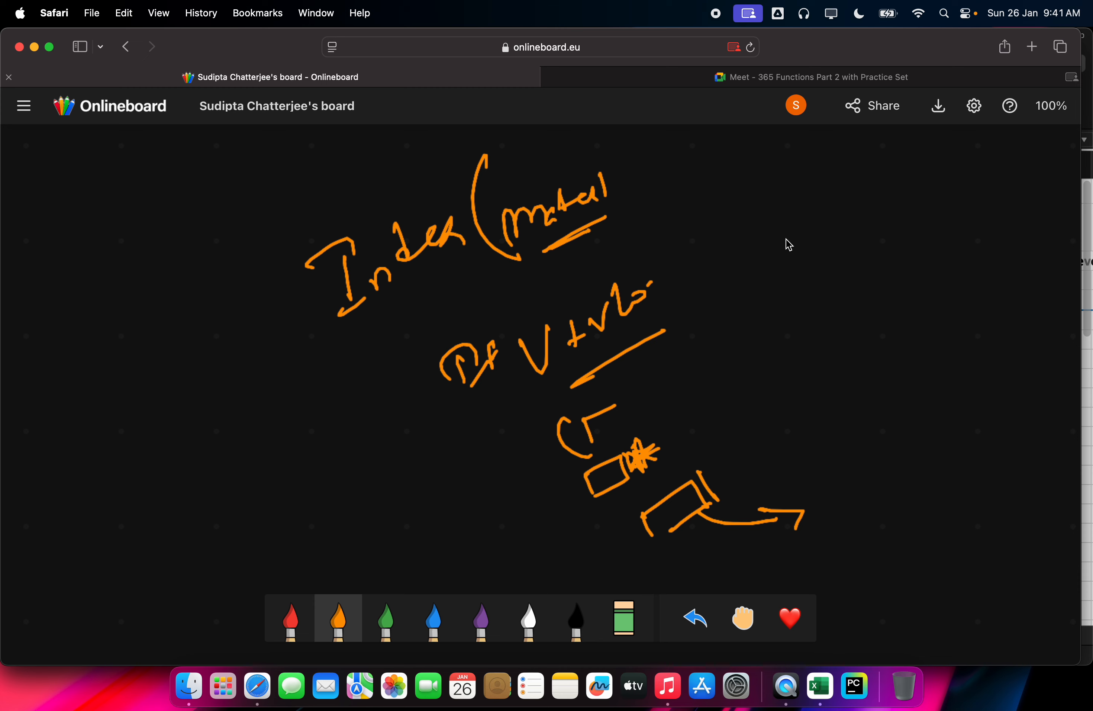
Handwrite "multi condition dynamic" in orange in the empty area beside the Index/Match notes and underline "dynamic"
drag(786, 226, 860, 177)
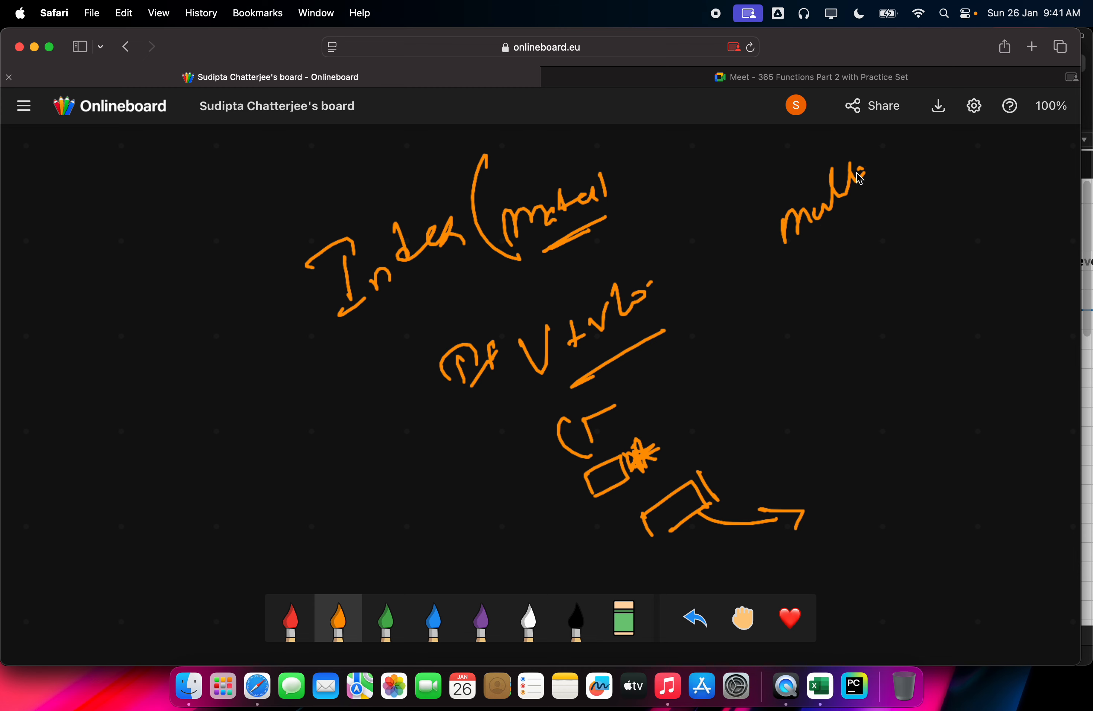
mouse_move(831, 231)
mouse_down()
mouse_move(821, 242)
mouse_move(854, 241)
mouse_move(883, 198)
mouse_move(937, 202)
mouse_up()
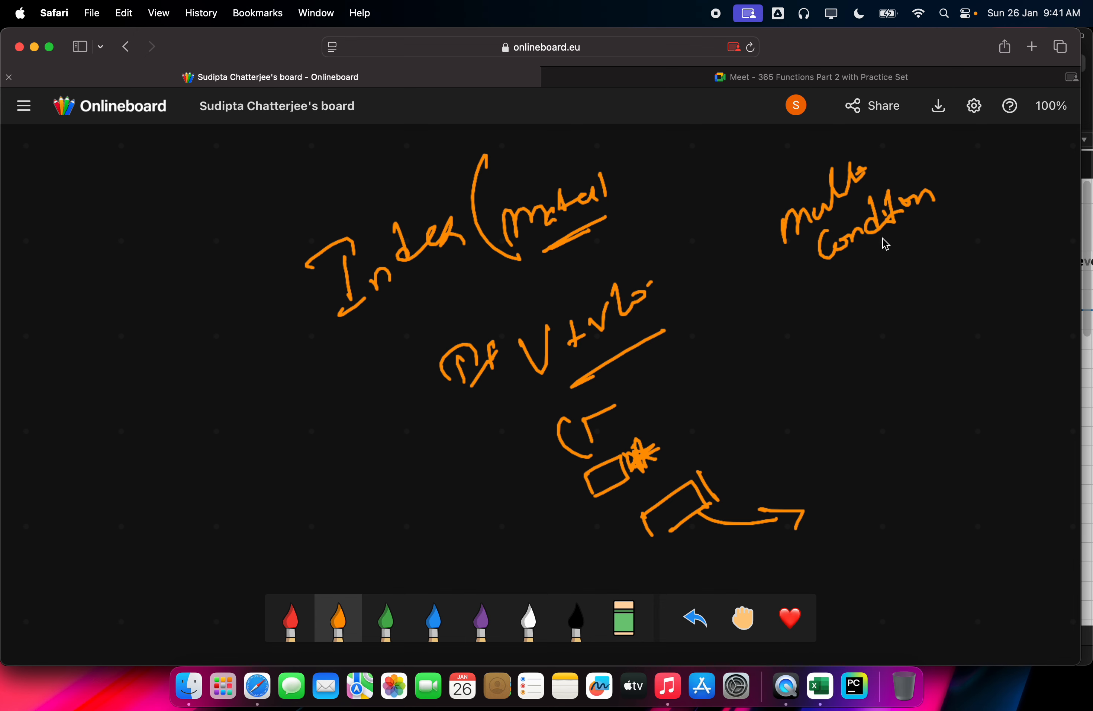
drag(845, 286, 942, 227)
drag(887, 284, 937, 254)
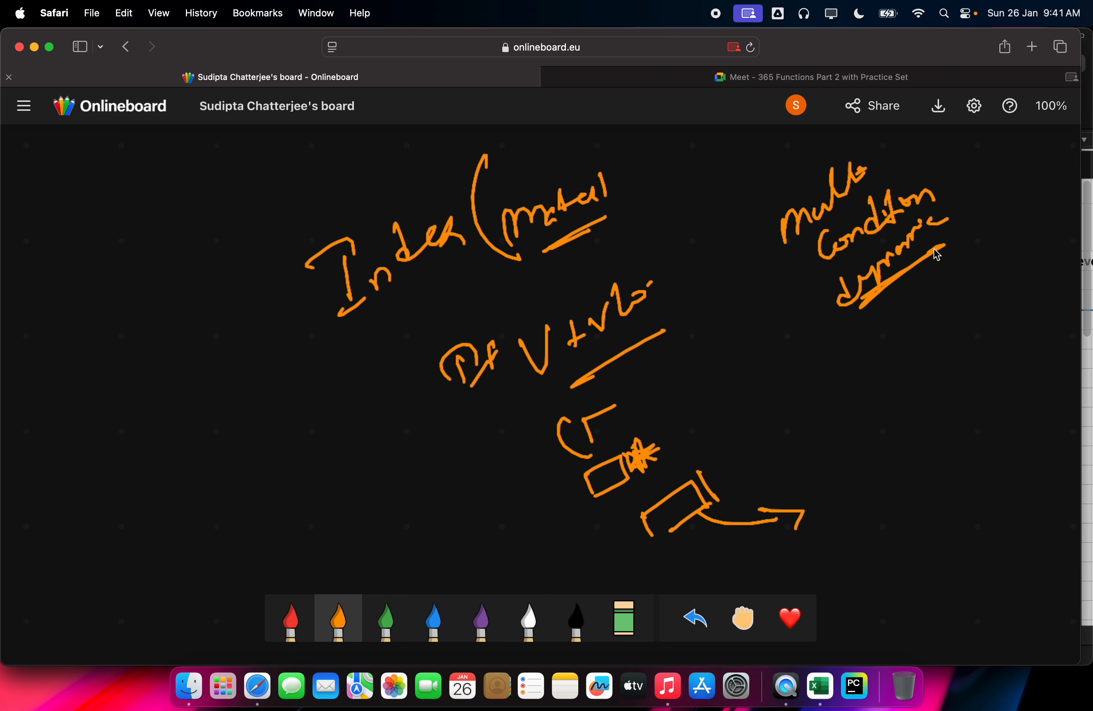
Sketch an empty pair of curly braces under "dynamic" and a second pair below it containing 1, 2, 3
drag(822, 342, 849, 446)
drag(910, 292, 943, 378)
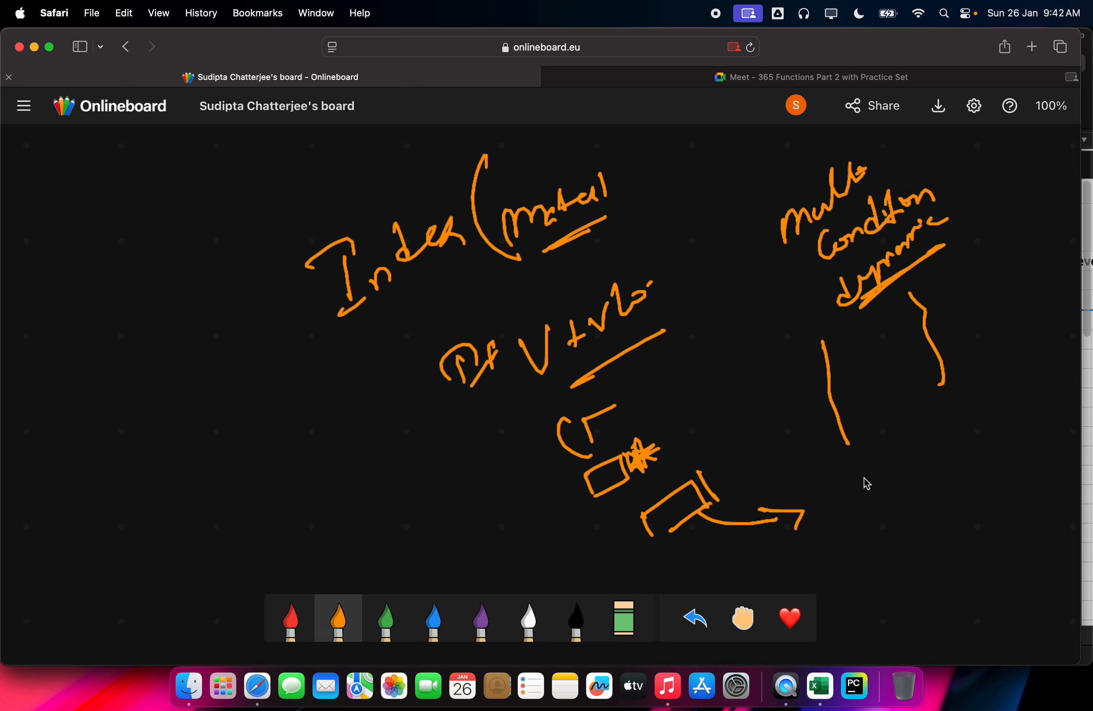
drag(846, 483, 903, 585)
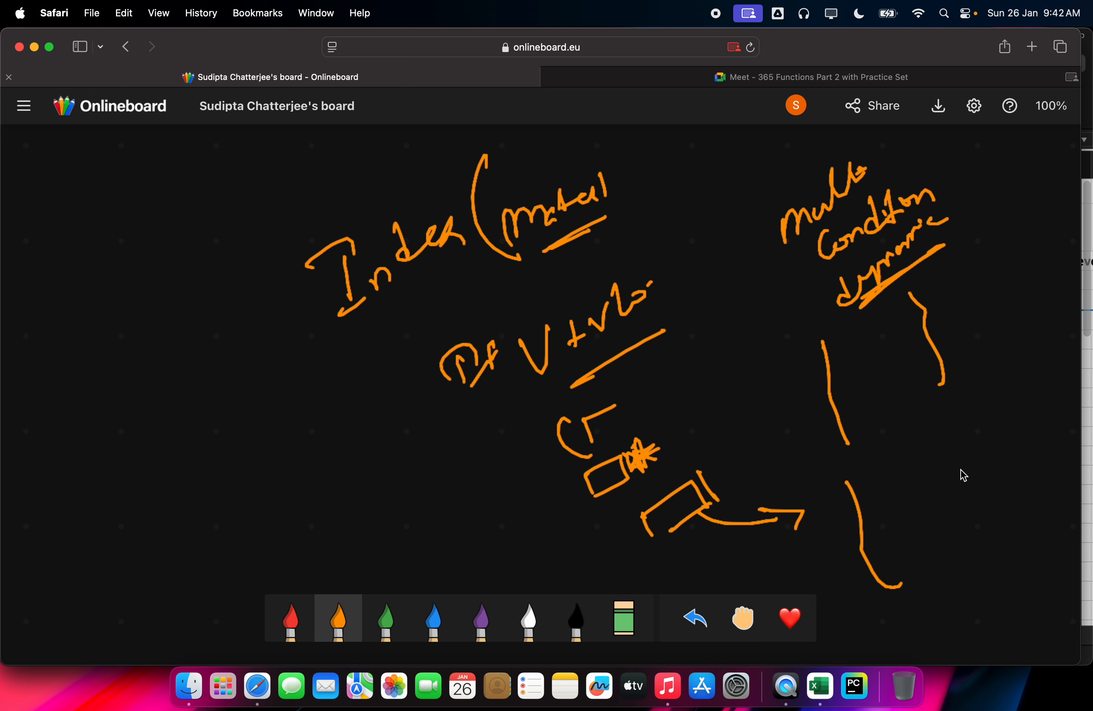
drag(951, 430, 990, 515)
mouse_move(869, 481)
mouse_down()
mouse_move(893, 536)
mouse_move(916, 540)
mouse_up()
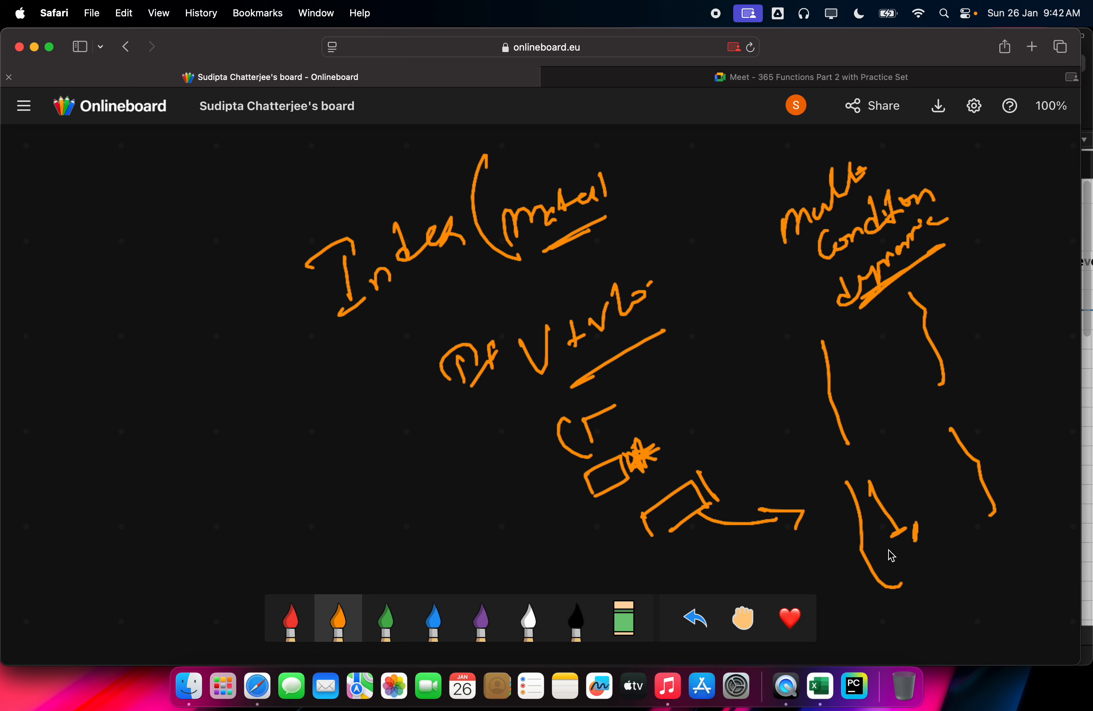
mouse_move(922, 469)
mouse_down()
mouse_move(964, 501)
mouse_move(961, 515)
mouse_up()
drag(956, 454, 969, 475)
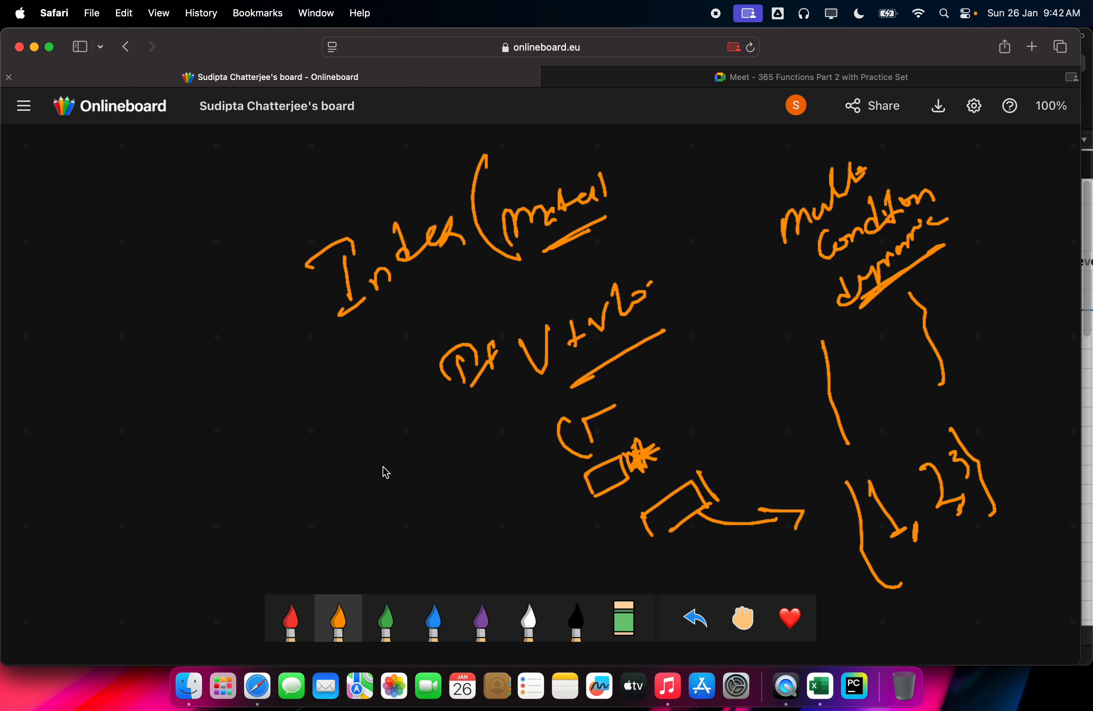
Handwrite "Sort" and "Div", draw a circled asterisk with an arrow to an underlined "Region", and ring "Sort" with a cross mark
drag(218, 392, 221, 421)
mouse_move(252, 393)
mouse_down()
mouse_move(242, 395)
mouse_move(294, 367)
mouse_up()
drag(264, 426, 277, 448)
drag(300, 417, 313, 420)
drag(304, 393, 333, 402)
drag(275, 468, 264, 502)
mouse_move(250, 478)
mouse_down()
mouse_move(284, 482)
mouse_move(278, 504)
mouse_up()
mouse_move(259, 467)
mouse_down()
mouse_move(276, 518)
mouse_move(272, 463)
mouse_move(356, 506)
mouse_up()
mouse_move(343, 487)
mouse_down()
mouse_move(356, 512)
mouse_move(393, 499)
mouse_move(427, 515)
mouse_move(436, 477)
mouse_up()
drag(431, 458, 467, 463)
drag(370, 519, 469, 478)
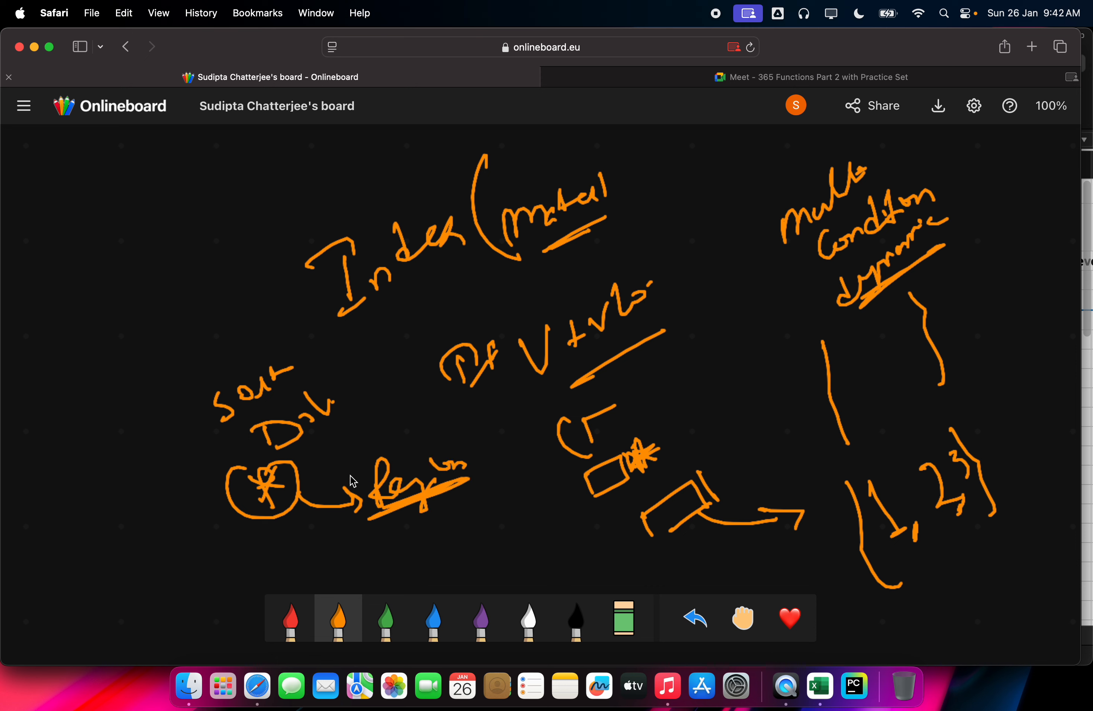
mouse_move(304, 350)
mouse_down()
mouse_move(180, 386)
mouse_move(236, 350)
mouse_up()
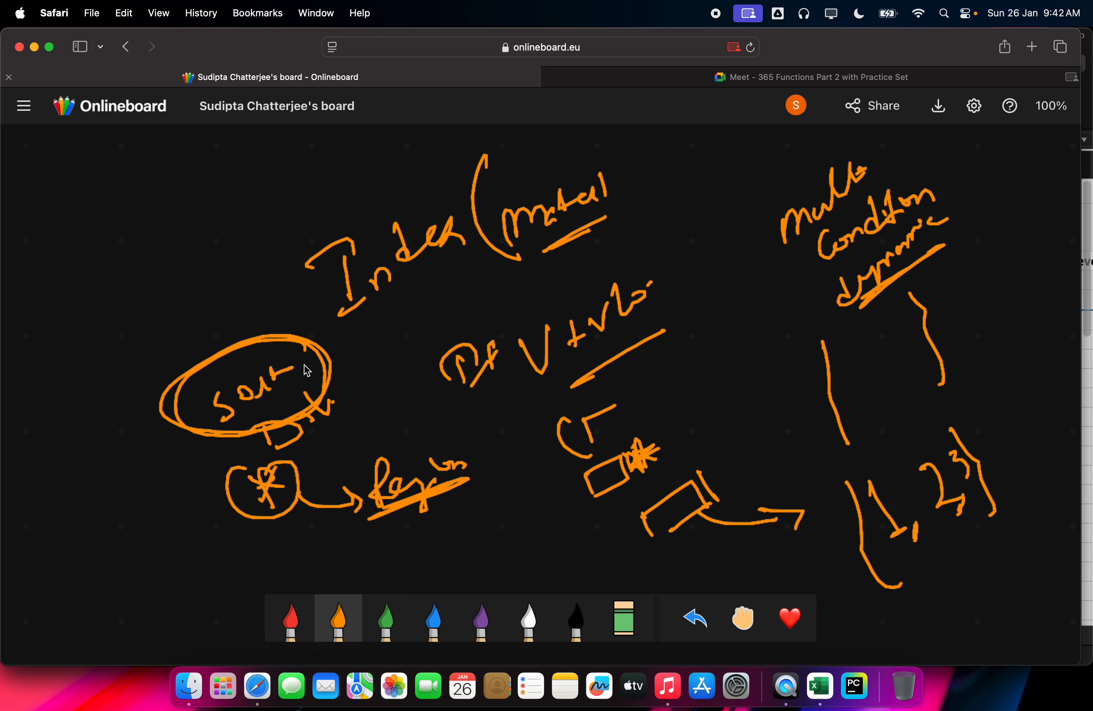
drag(340, 386, 346, 356)
Handwrite "Sum + Sum" above the ringed "Sort", followed by a small box and another "+ Sum"
mouse_move(33, 231)
mouse_down()
mouse_move(65, 266)
mouse_move(41, 279)
mouse_up()
drag(71, 239, 132, 217)
drag(144, 165, 152, 195)
mouse_move(139, 190)
mouse_down()
mouse_move(171, 179)
mouse_move(154, 227)
mouse_move(206, 208)
mouse_up()
drag(97, 266, 116, 292)
mouse_move(170, 253)
mouse_down()
mouse_move(176, 273)
mouse_move(205, 244)
mouse_move(203, 258)
mouse_up()
drag(226, 239, 243, 220)
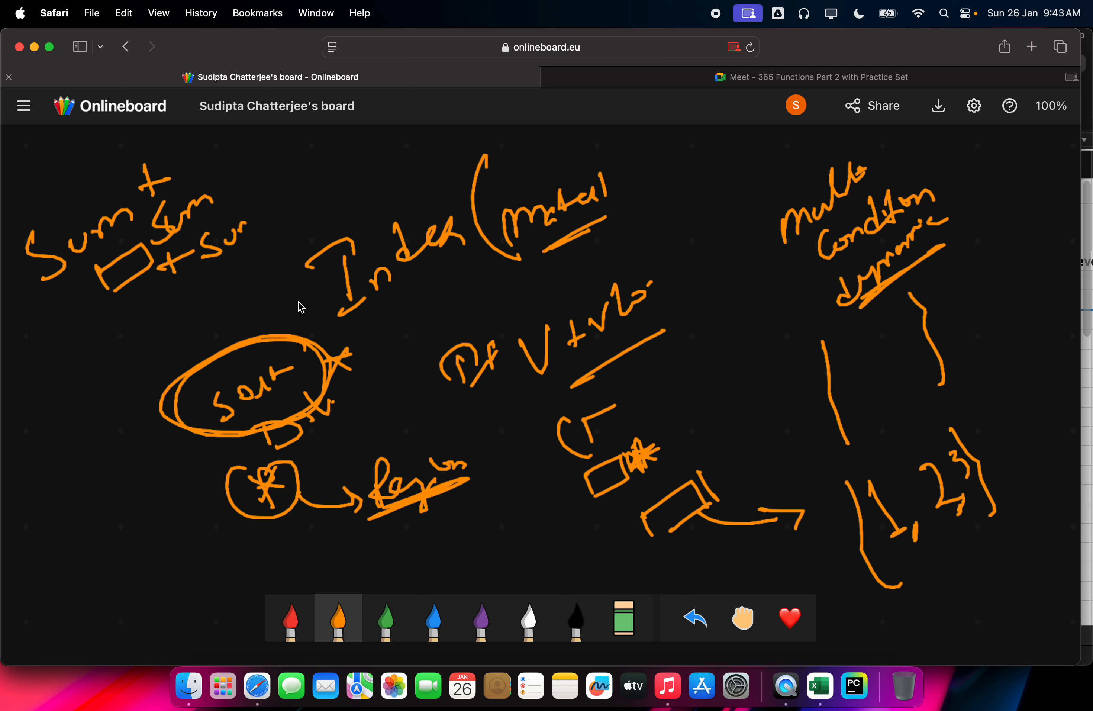
Mark the ring around "Sort" with a short stroke and handwrite "Iterative" below the Sum notes, followed by an underlined word
drag(295, 306, 290, 330)
drag(287, 329, 273, 334)
drag(165, 319, 172, 321)
drag(92, 345, 95, 374)
mouse_move(56, 362)
mouse_down()
mouse_move(102, 319)
mouse_move(102, 330)
mouse_up()
mouse_move(90, 369)
mouse_down()
mouse_move(215, 285)
mouse_move(236, 254)
mouse_move(301, 231)
mouse_move(305, 205)
mouse_move(349, 151)
mouse_move(400, 137)
mouse_up()
drag(347, 201, 423, 148)
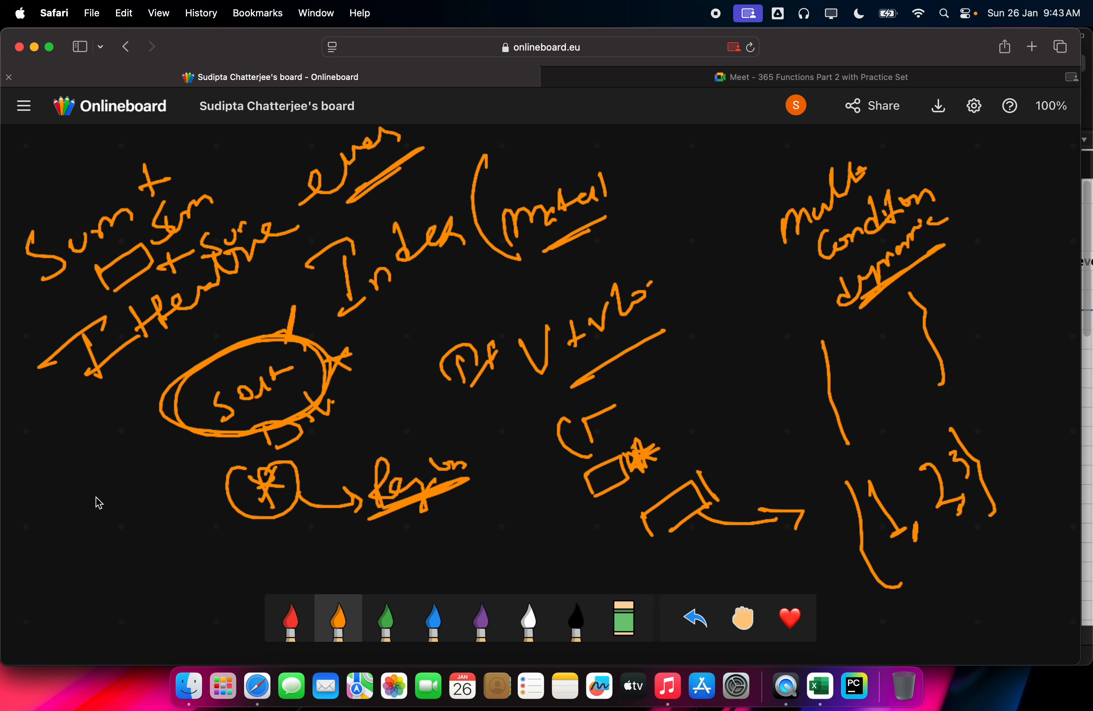
Draw a short line and another curly-brace array containing 1, 2, 3 beside the circled asterisk
mouse_move(83, 510)
mouse_down()
mouse_move(134, 482)
mouse_move(125, 489)
mouse_up()
drag(51, 471, 72, 502)
mouse_move(73, 536)
mouse_down()
mouse_move(93, 587)
mouse_move(154, 642)
mouse_up()
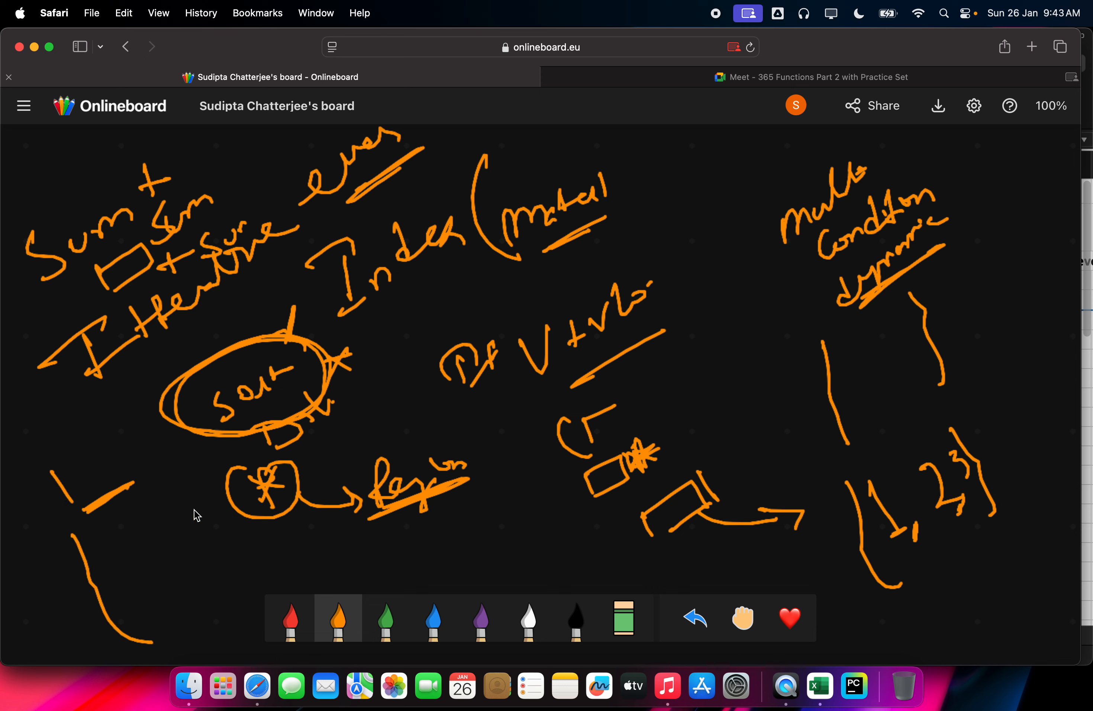
drag(169, 482, 243, 592)
drag(105, 550, 136, 605)
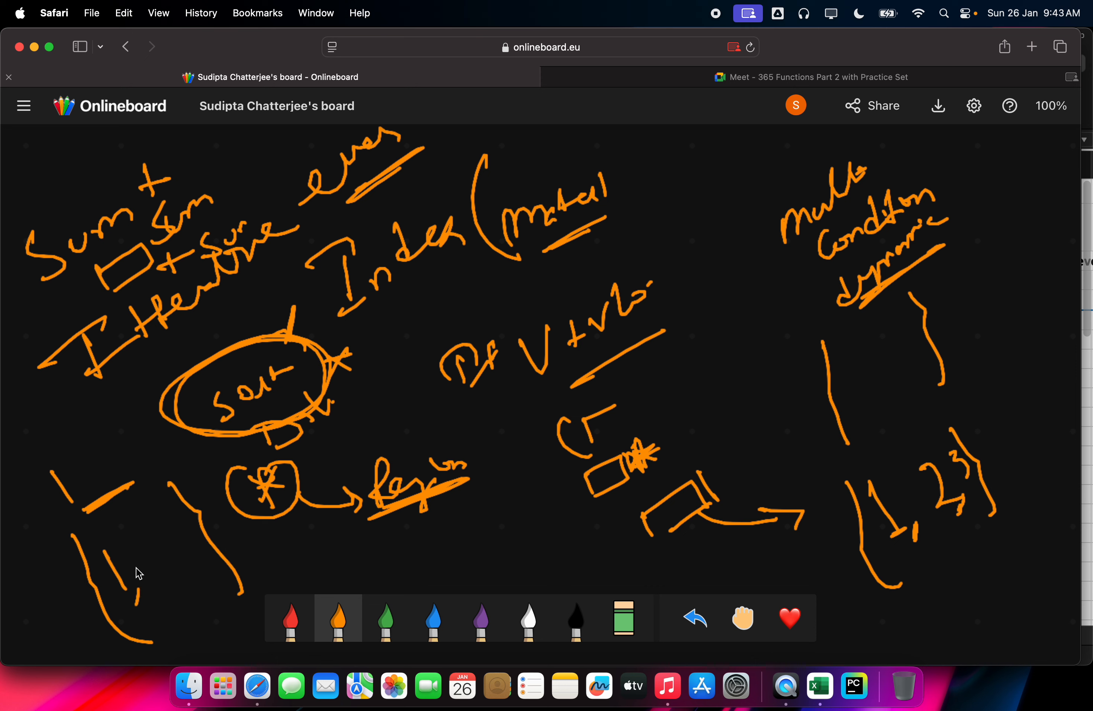
mouse_move(126, 560)
mouse_down()
mouse_move(191, 568)
mouse_move(191, 583)
mouse_up()
mouse_move(174, 522)
mouse_down()
mouse_move(185, 518)
mouse_move(195, 544)
mouse_up()
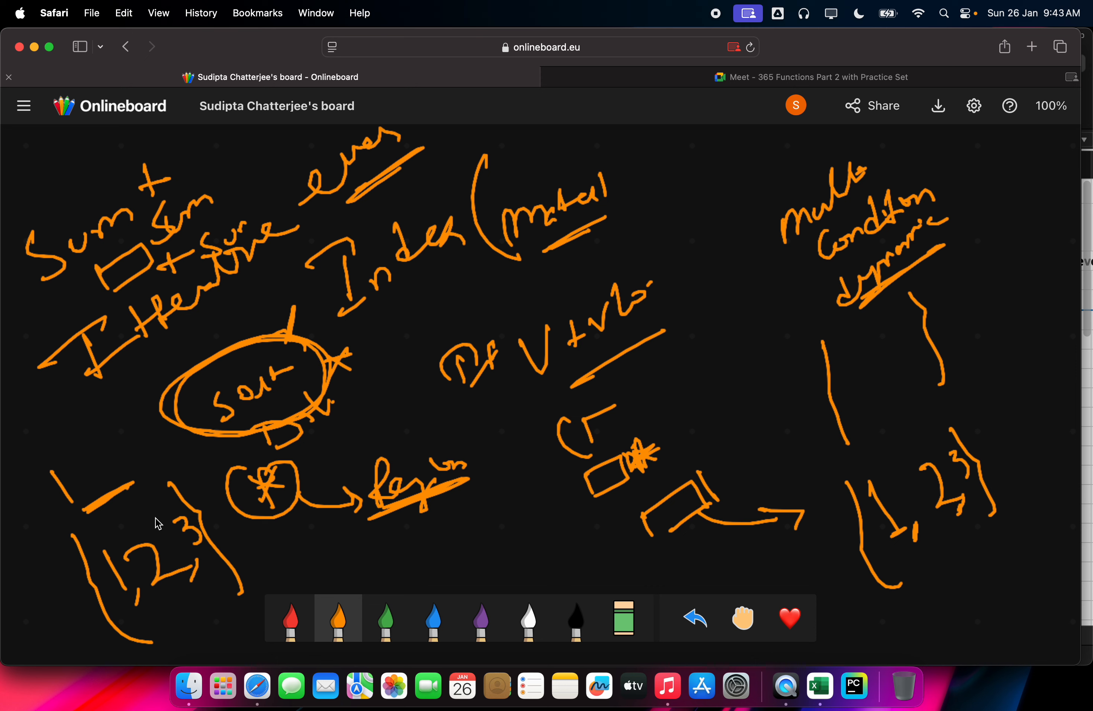
mouse_move(165, 524)
mouse_down()
mouse_move(184, 520)
mouse_move(203, 539)
mouse_up()
Switch back to Excel and extend the sort index array in J6 so the formula reads =SORT(A6:C20,{1,2,3})
click(821, 686)
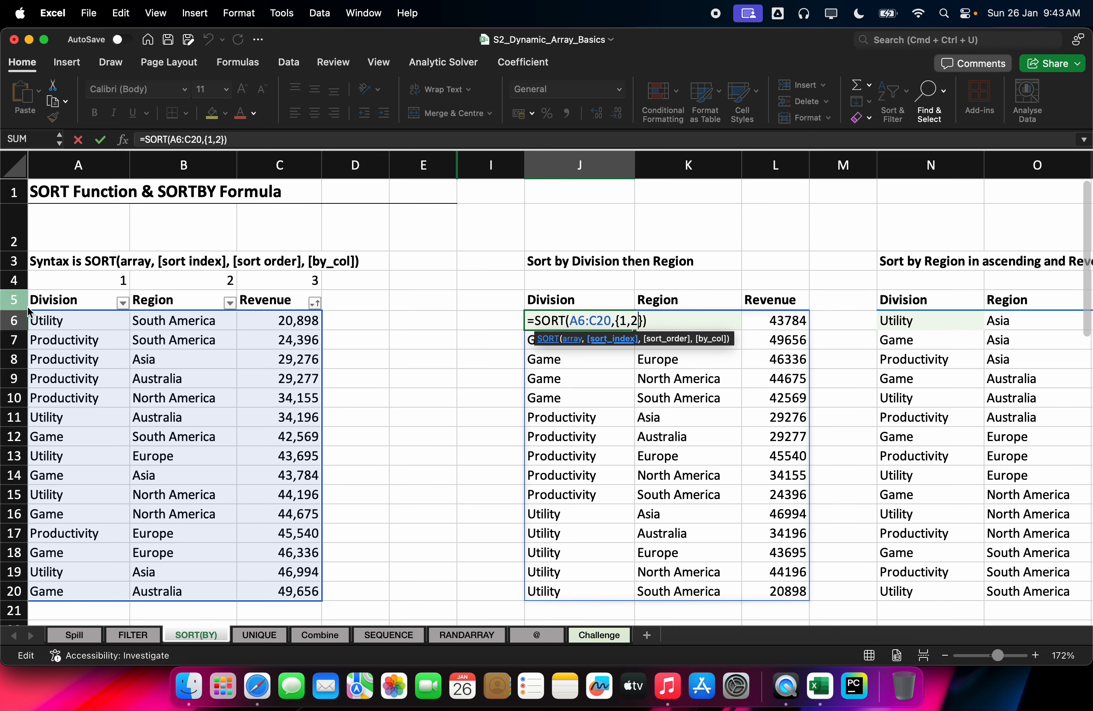
text(,3)
key(Return)
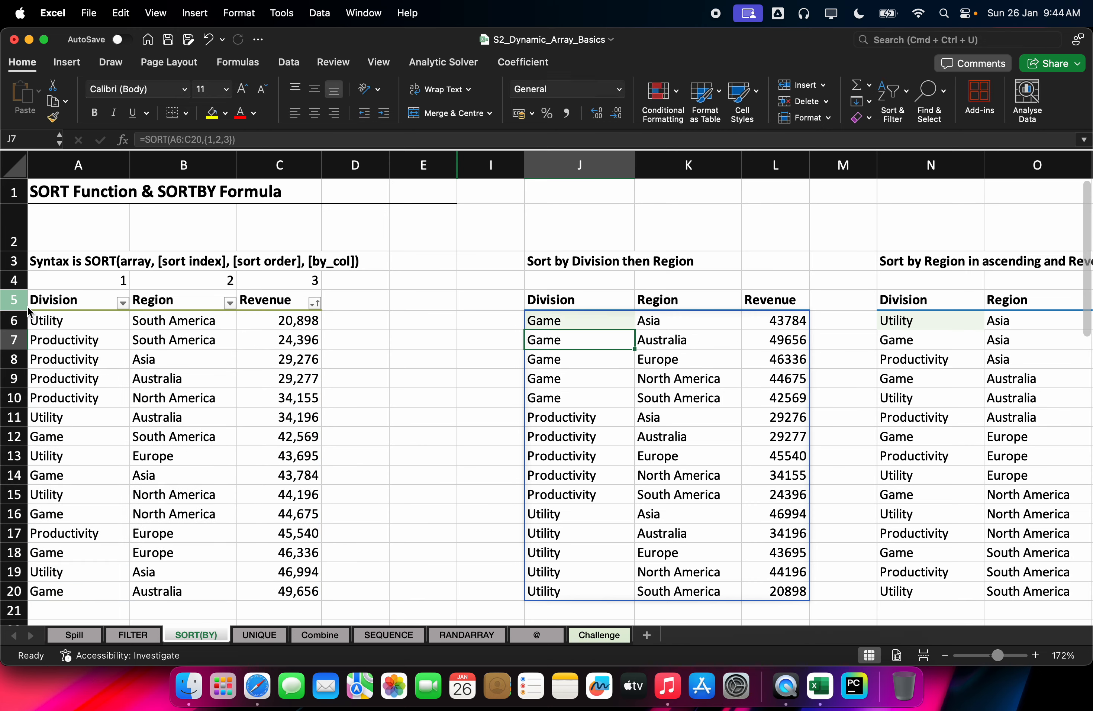
key(Up)
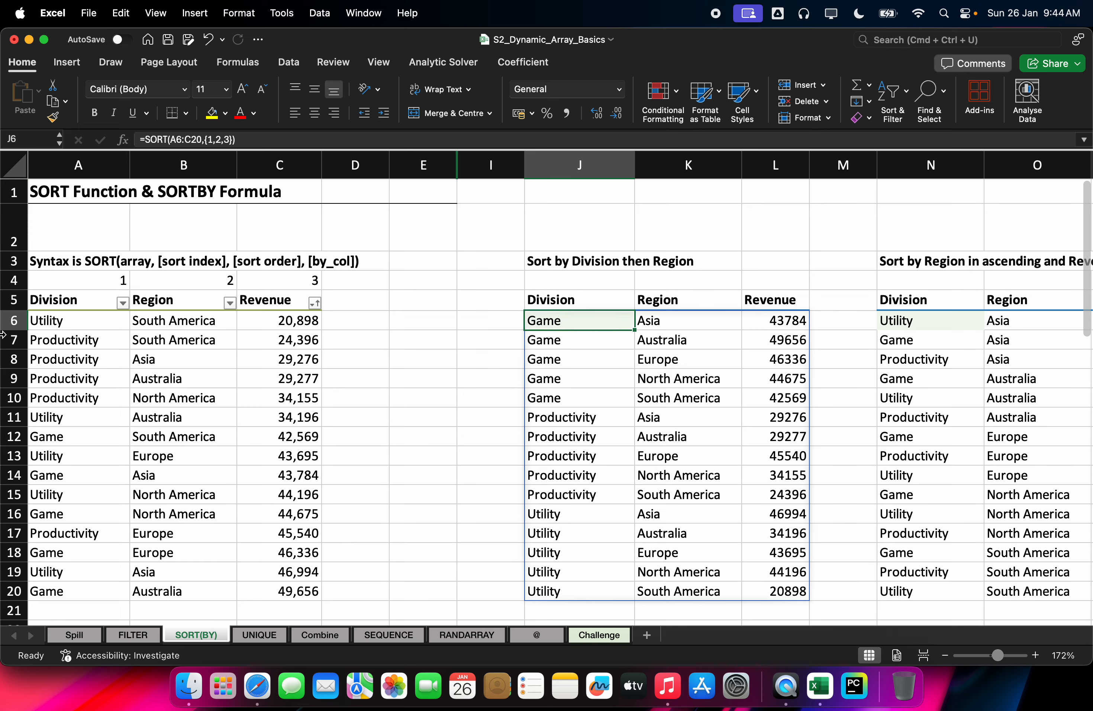
Try 55000 as the revenue of the Game, Asia row in C14 and undo the change
click(289, 327)
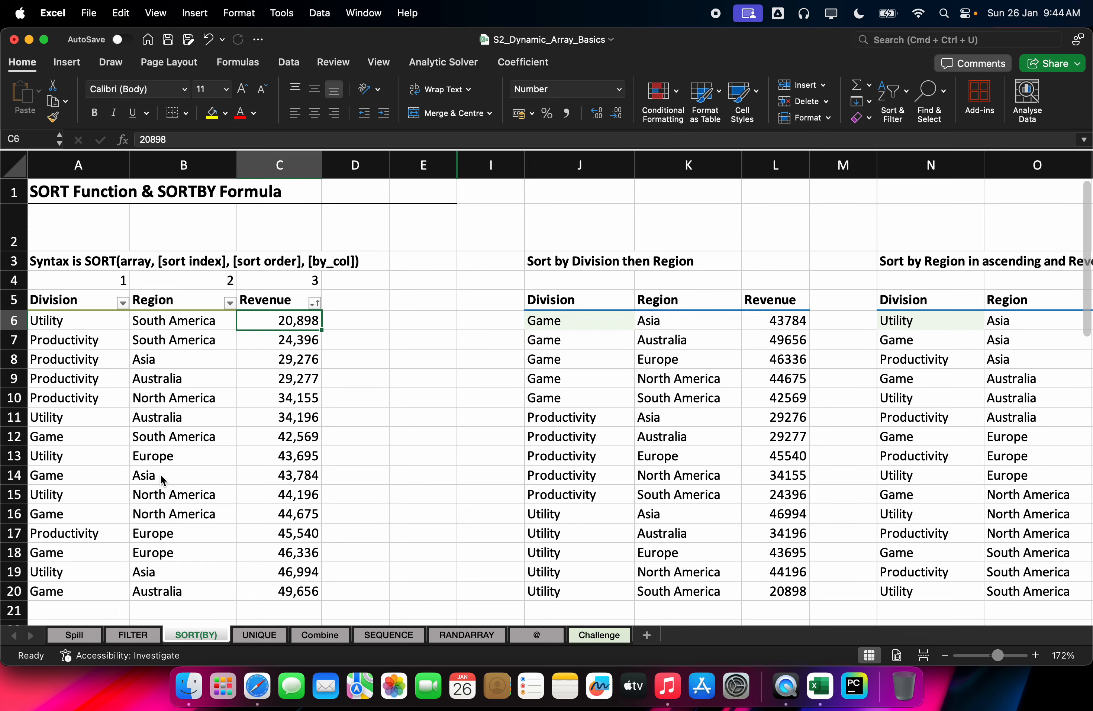
click(278, 476)
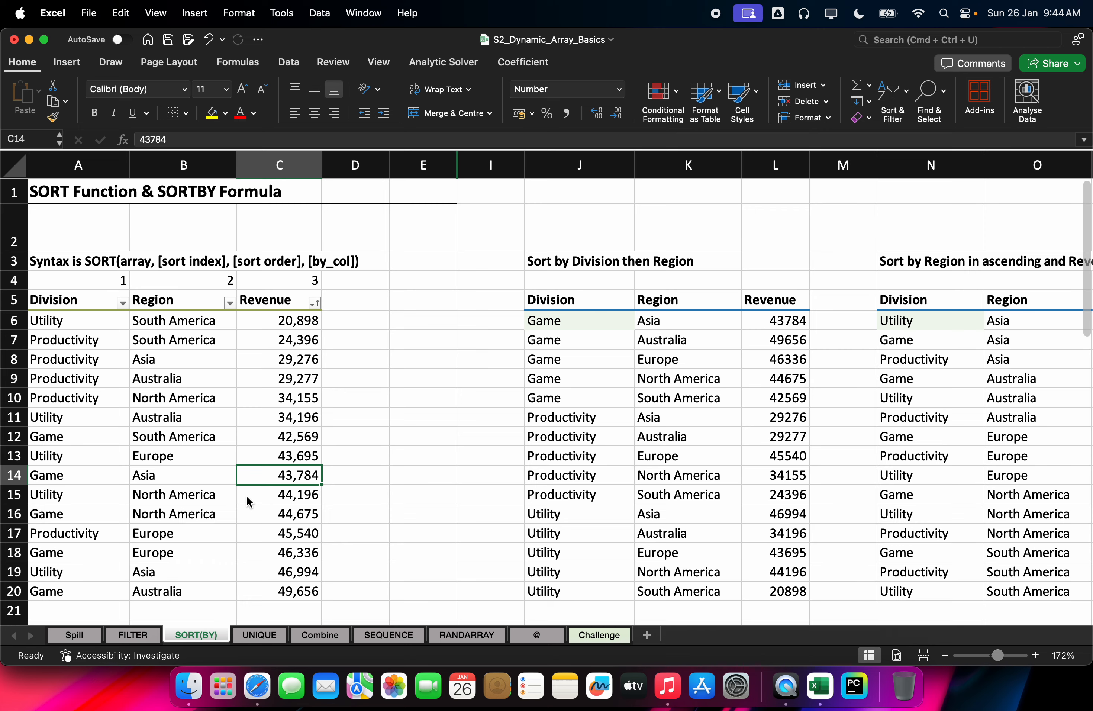
text(55000)
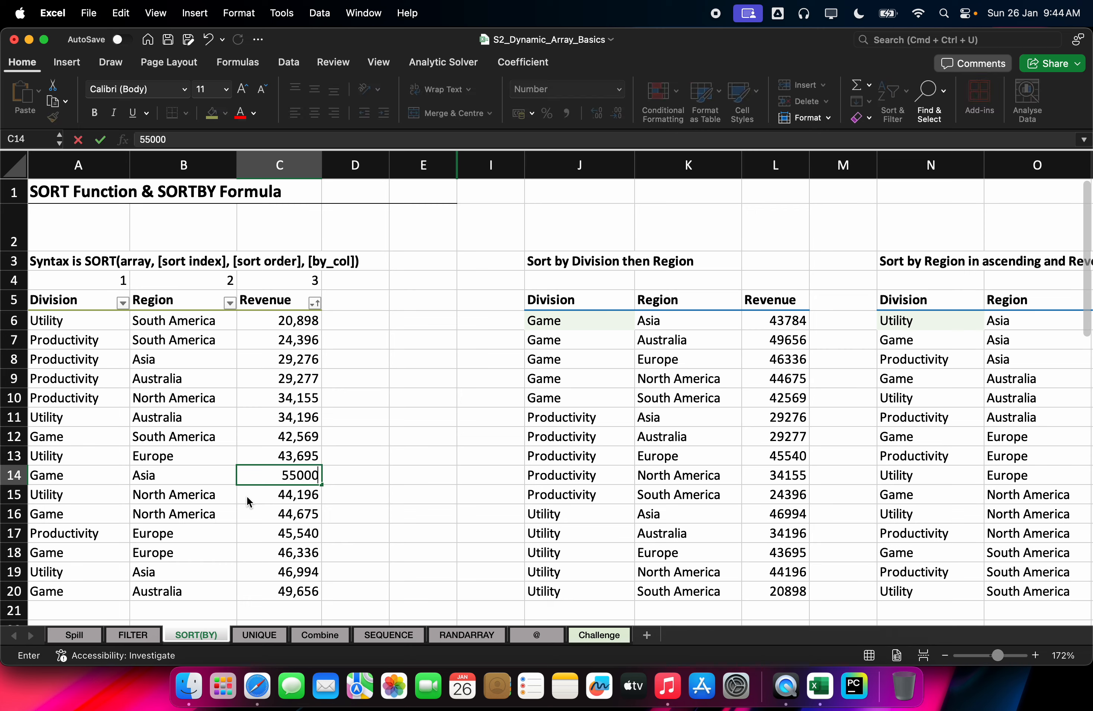
key(Return)
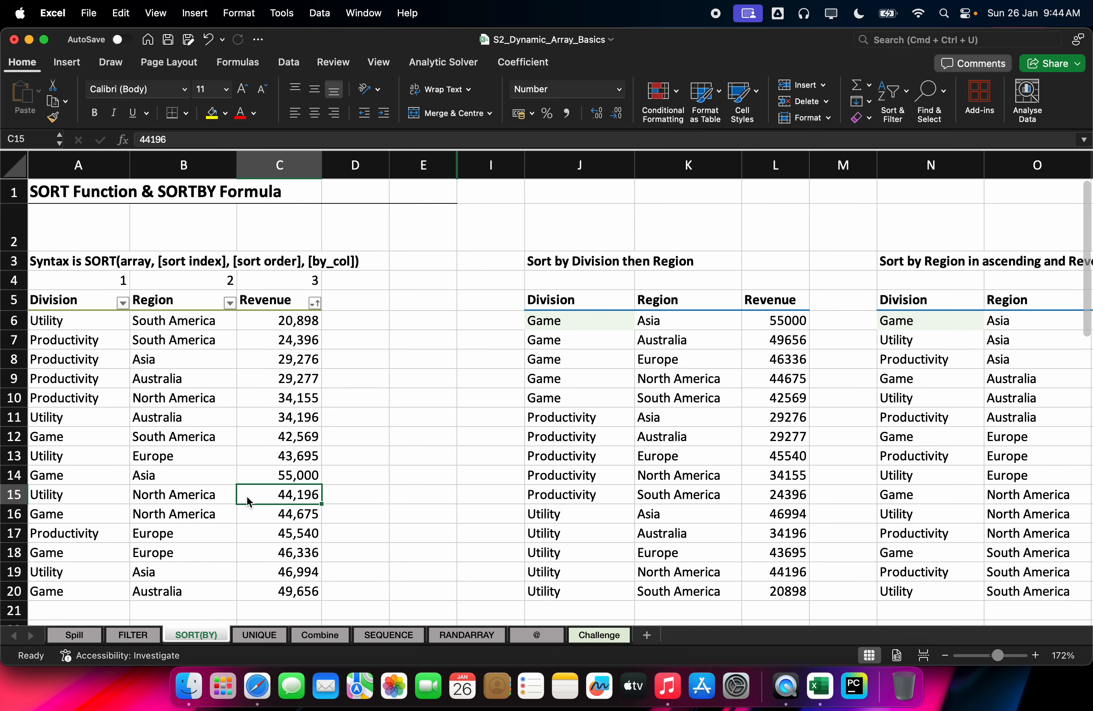
key(super+z)
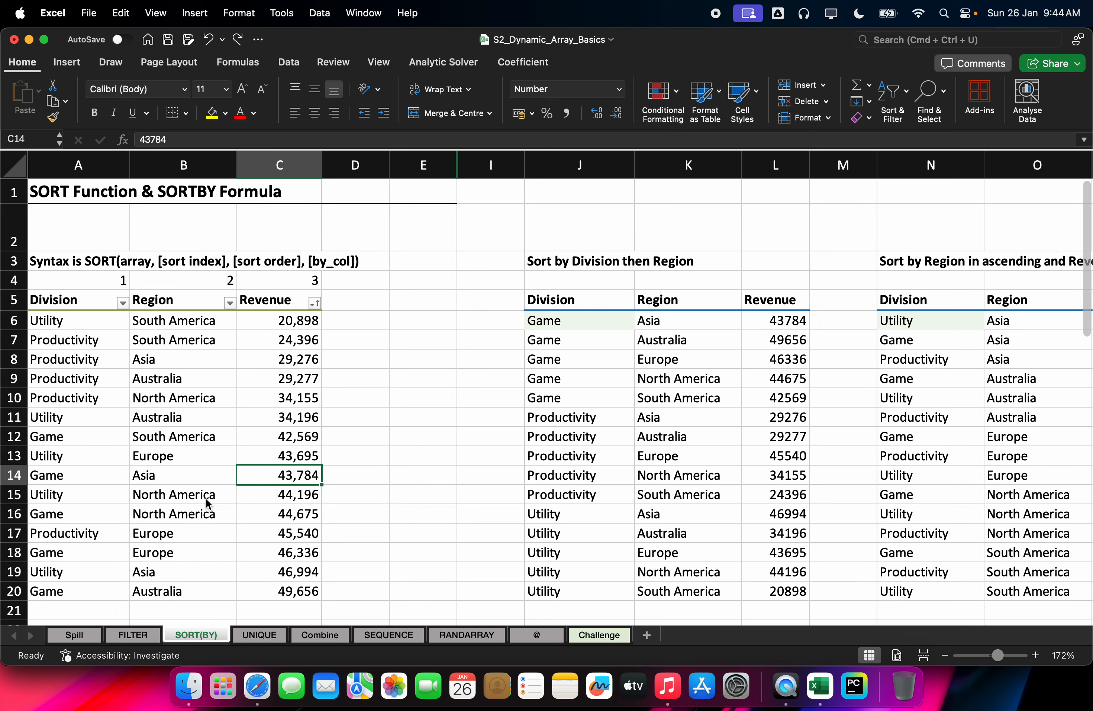
Set the revenue in C14 to 55000 and change the region in B14 to Australia
click(197, 482)
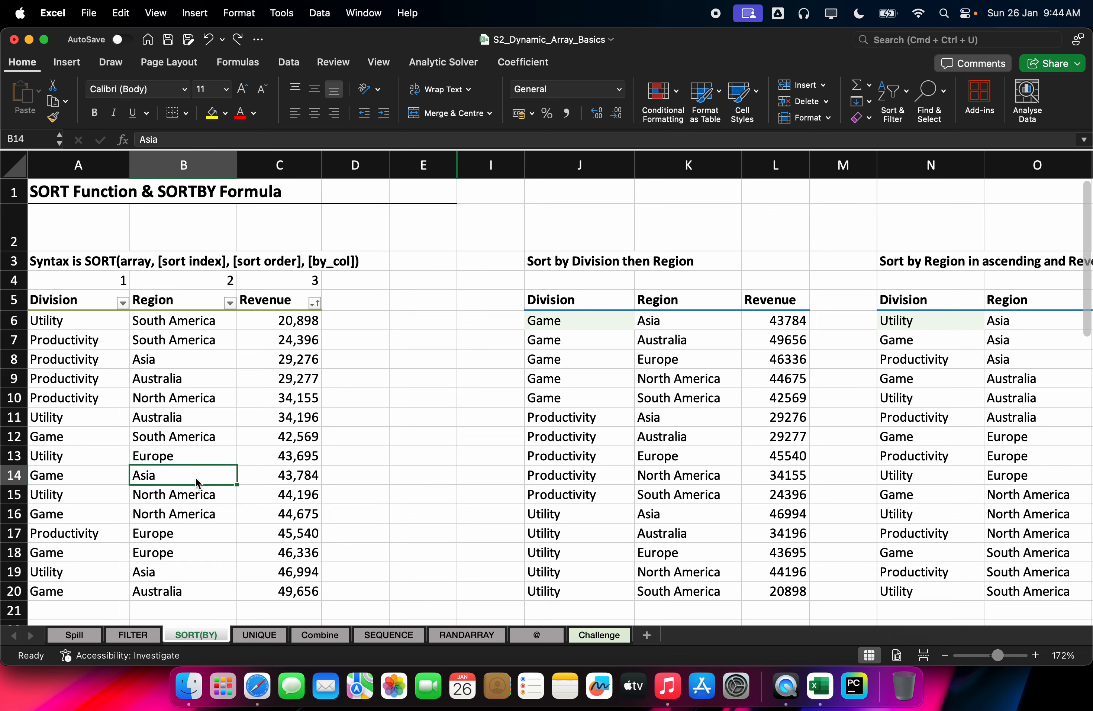
key(Right)
text(55000)
key(Return)
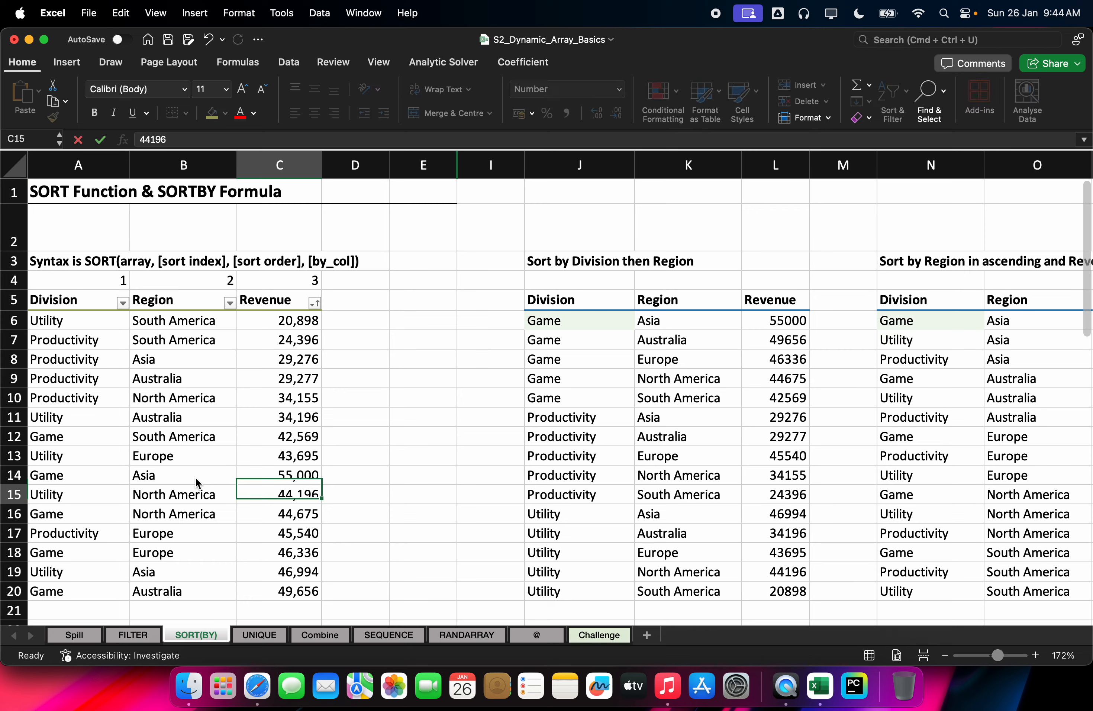
key(Up)
key(Left)
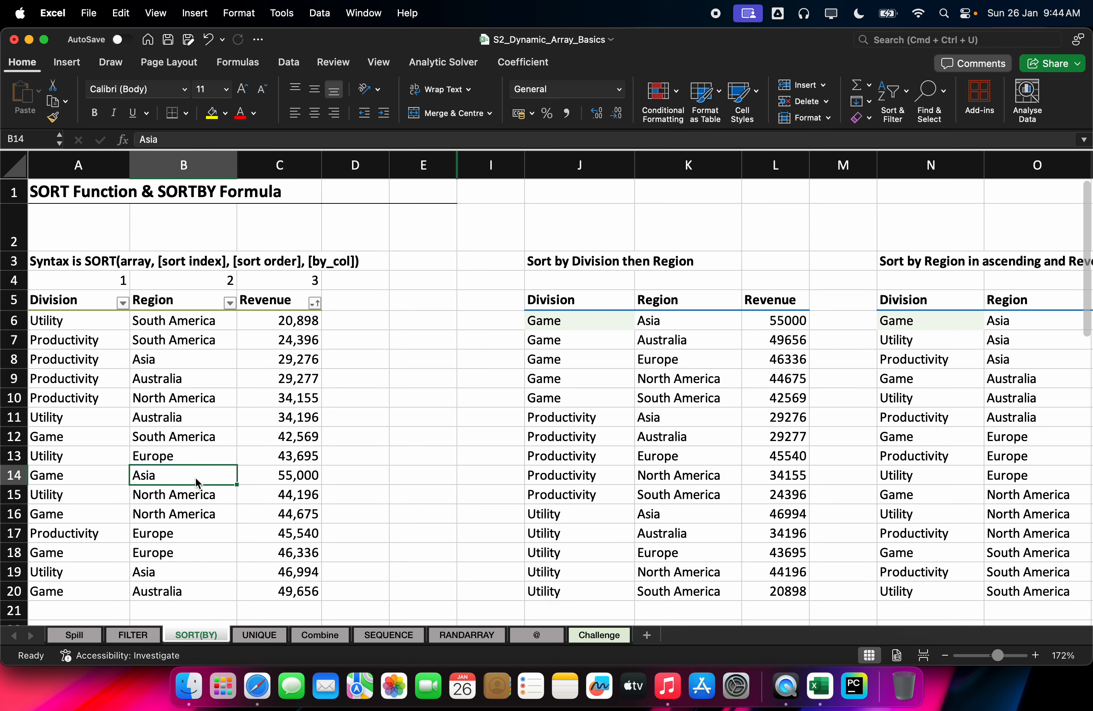
text(Aus)
key(Return)
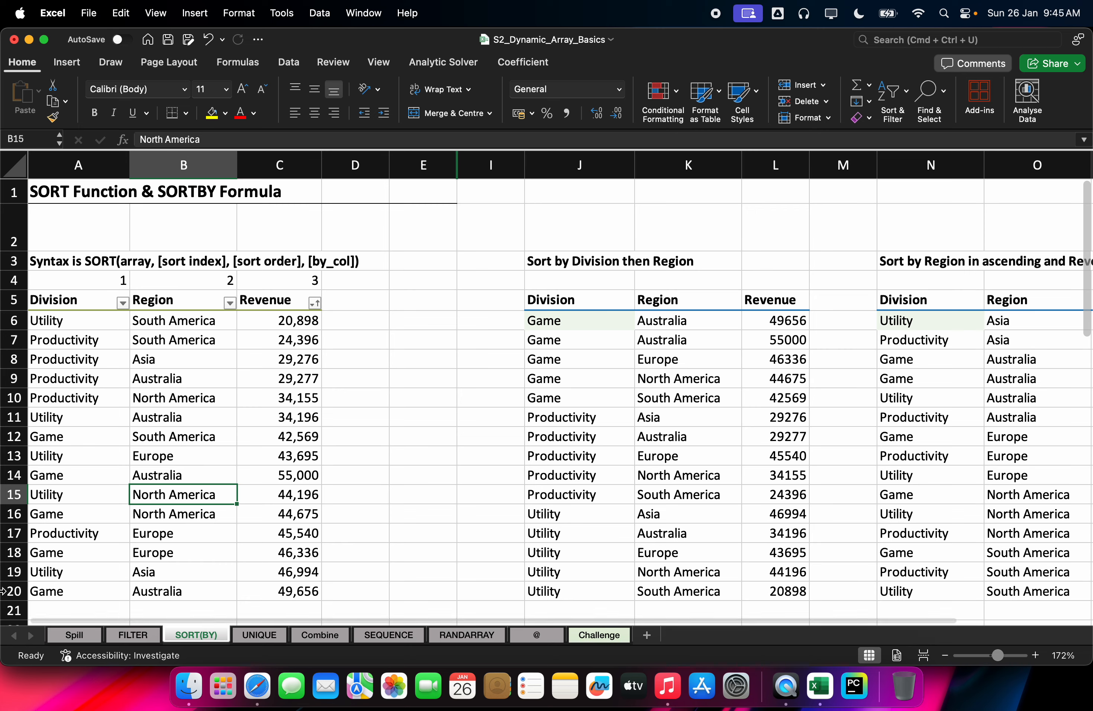
Check how the two Game, Australia rows in the SORT result are ordered by revenue
click(583, 328)
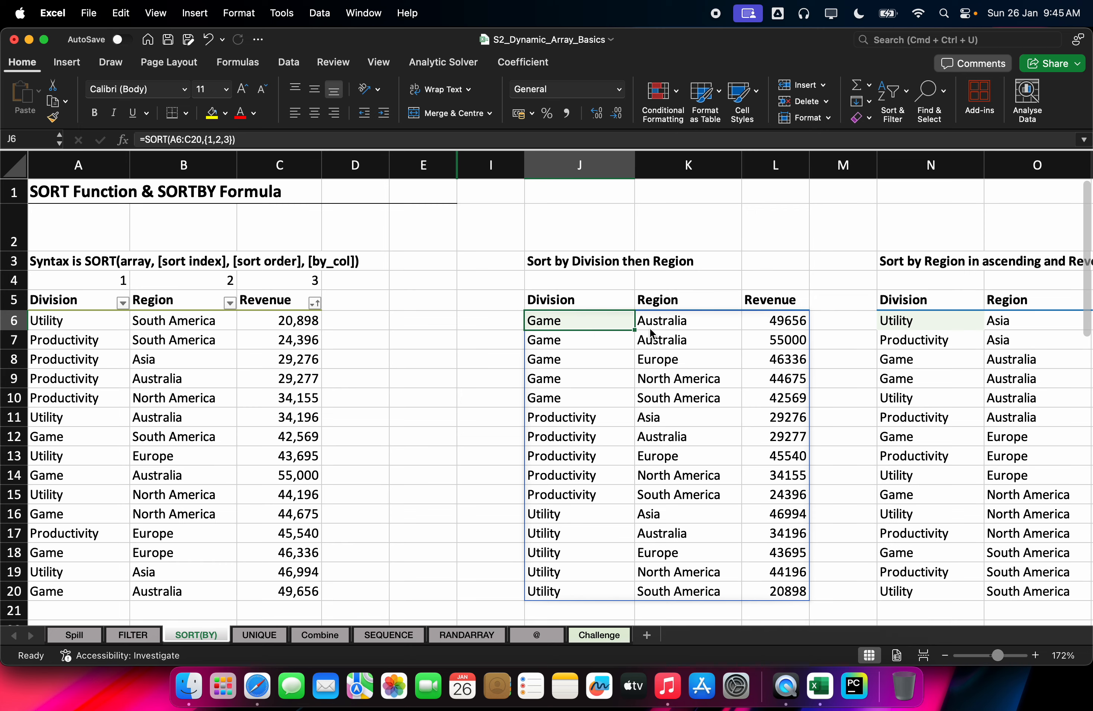
click(674, 328)
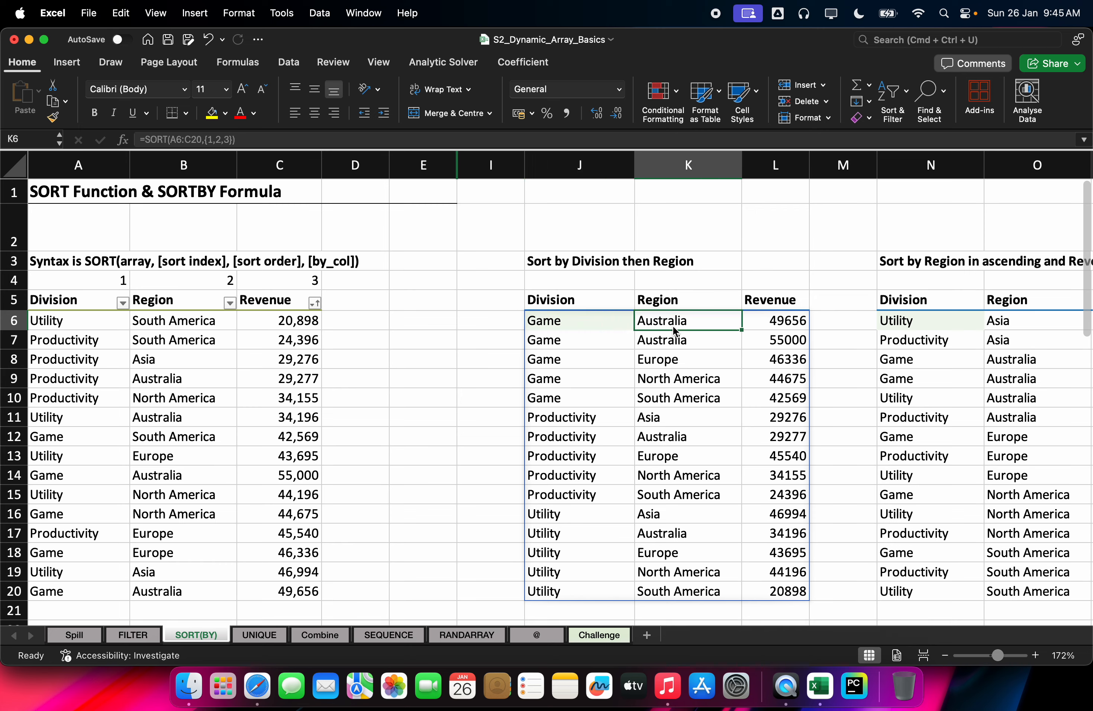
click(780, 342)
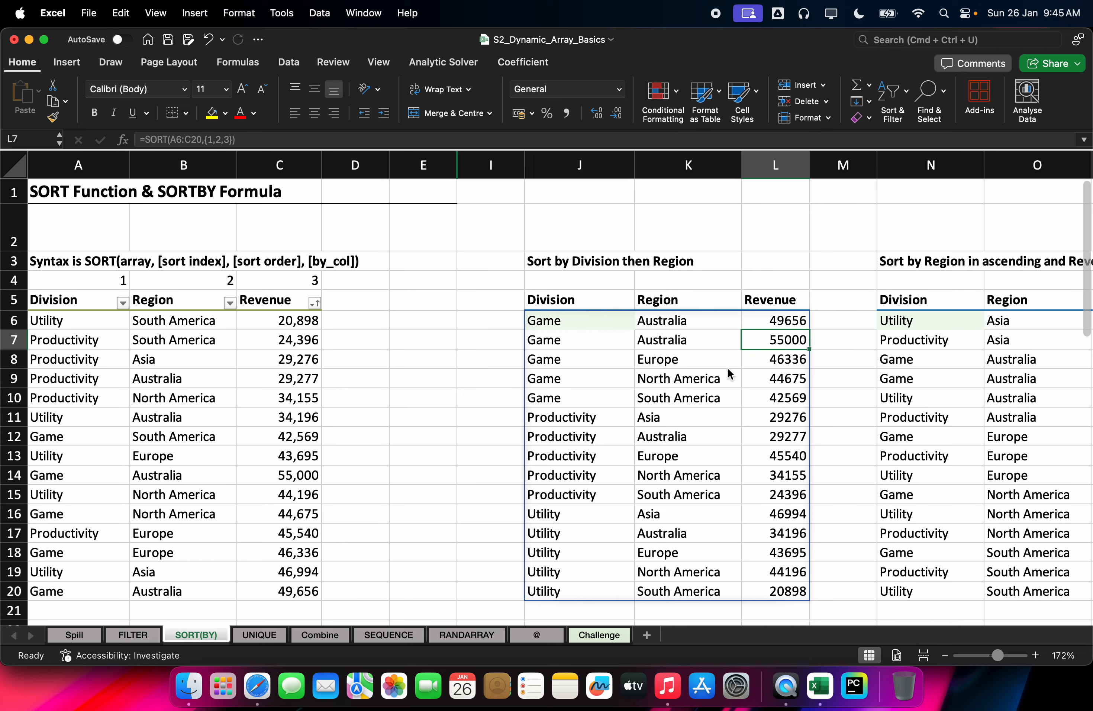
drag(769, 342, 774, 323)
click(774, 342)
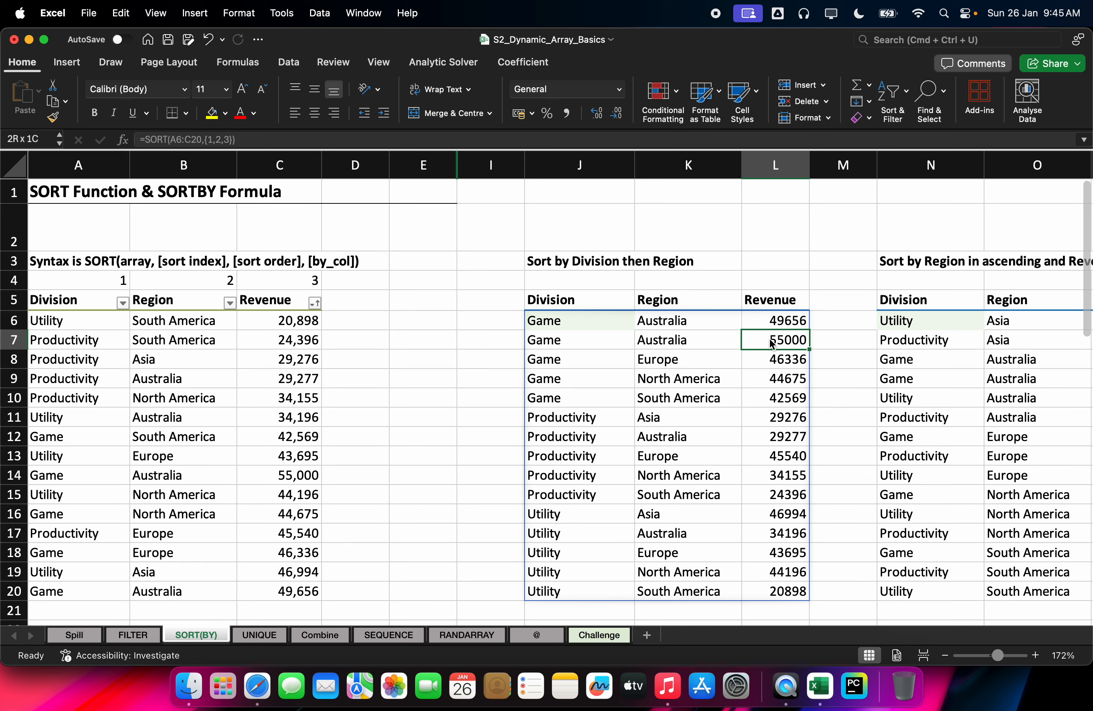
click(672, 338)
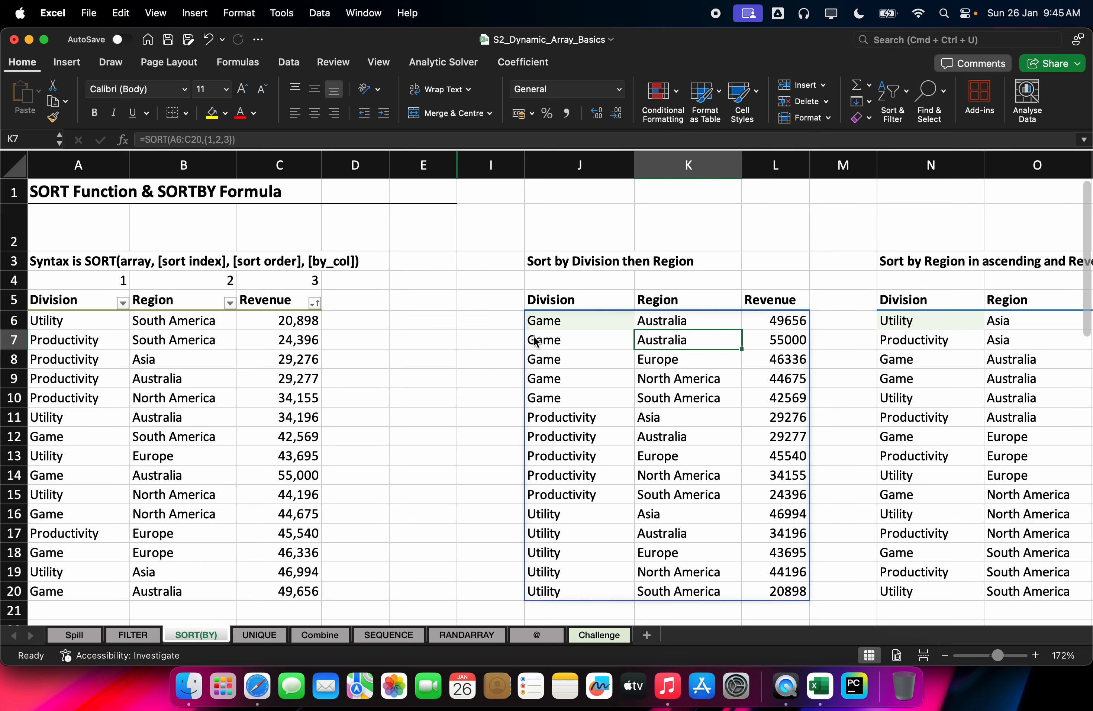
Review the division, region and revenue in the first row of the Sort by Division then Region result
click(654, 325)
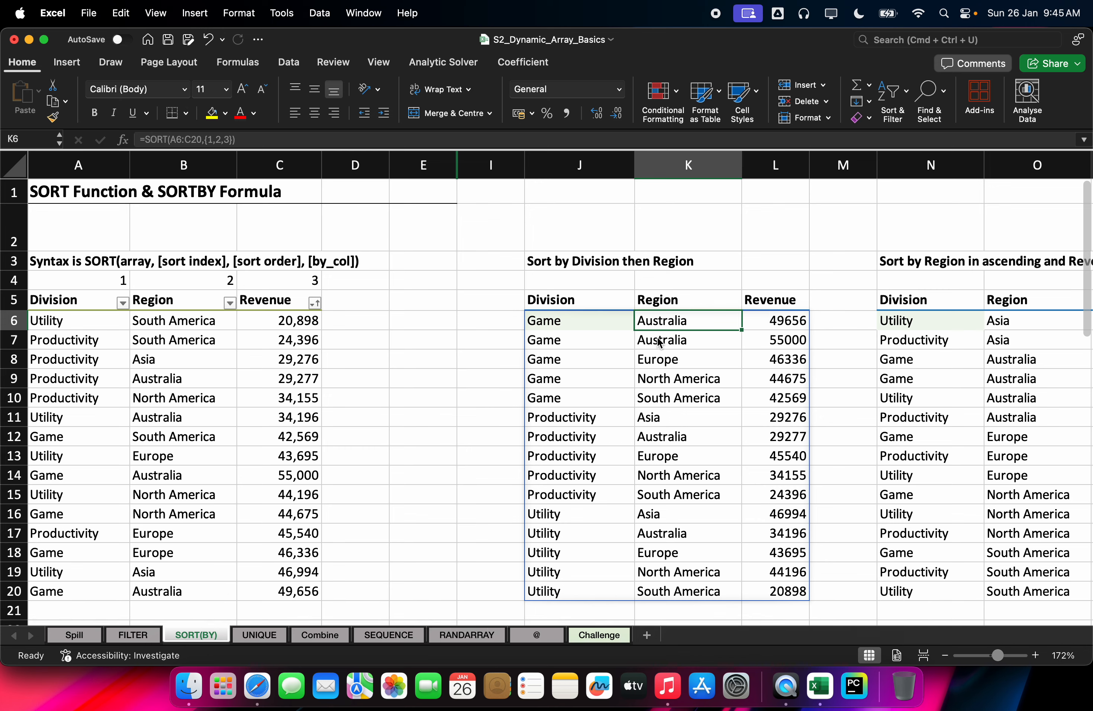
click(781, 325)
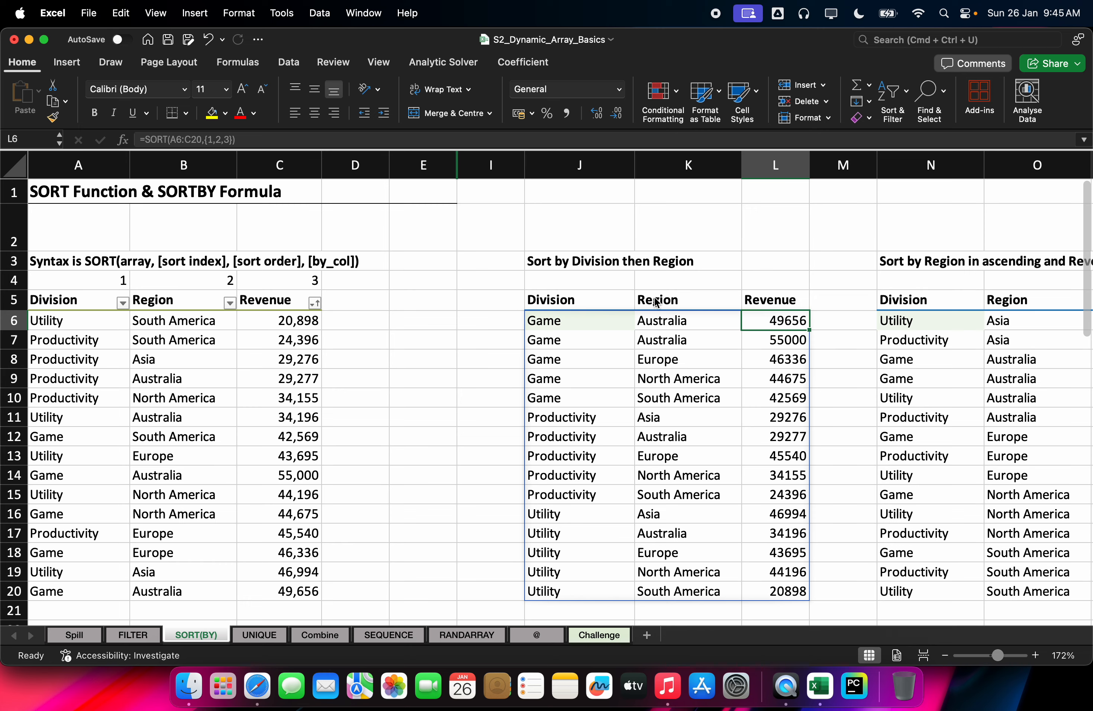
click(612, 320)
click(663, 326)
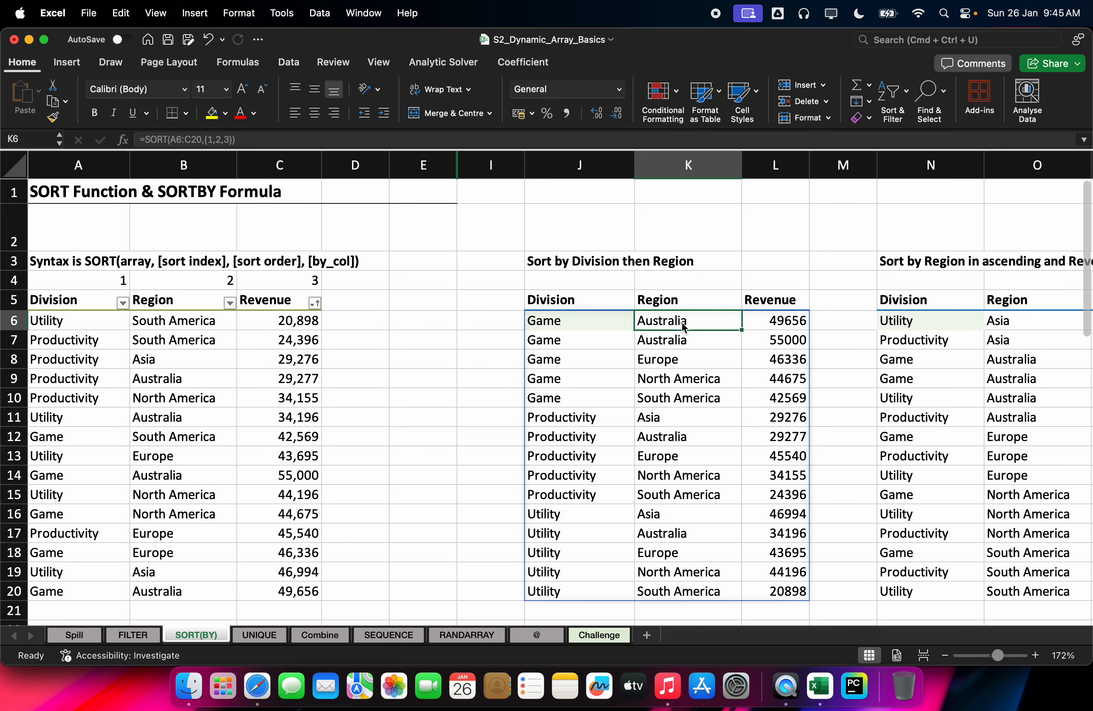
click(535, 324)
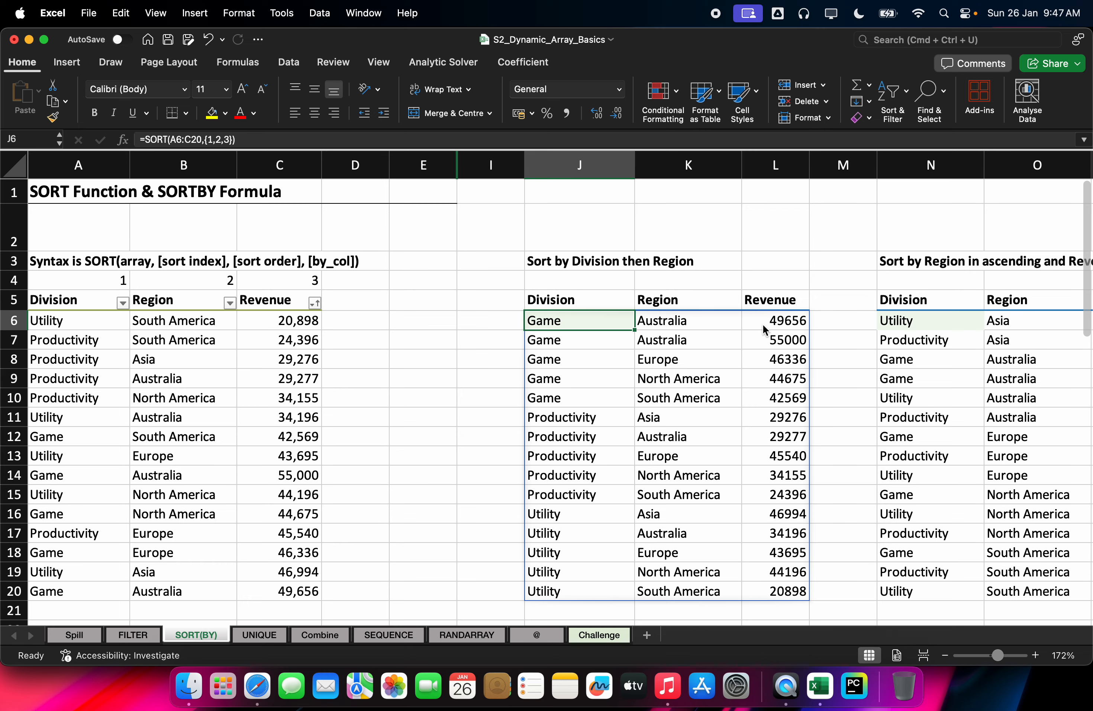
click(422, 156)
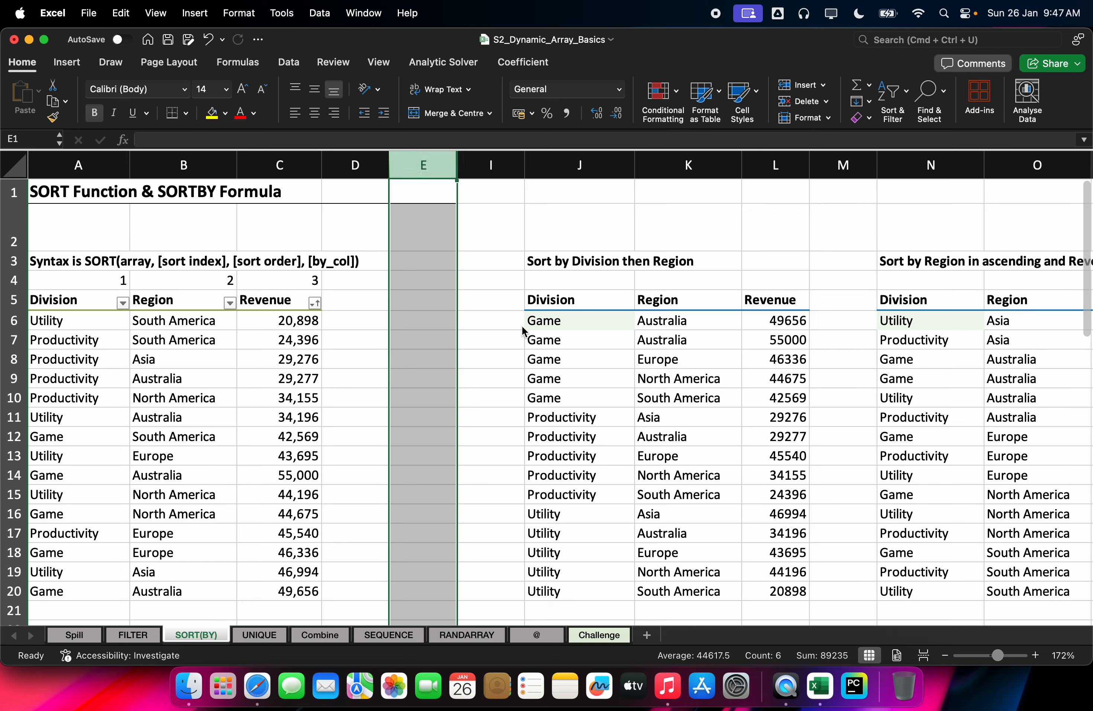
Add ascending sort order 1 as the third argument in J6 so the formula reads =SORT(A6:C20,{1,2,3},1)
double_click(642, 321)
click(653, 321)
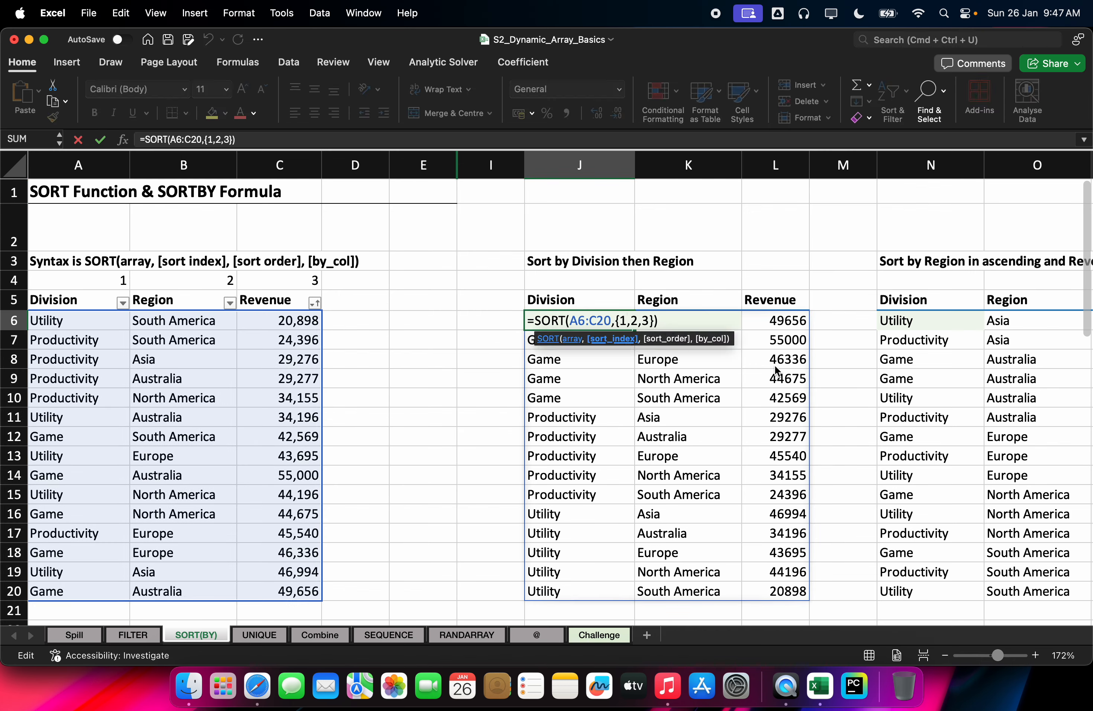
text(,)
text(1)
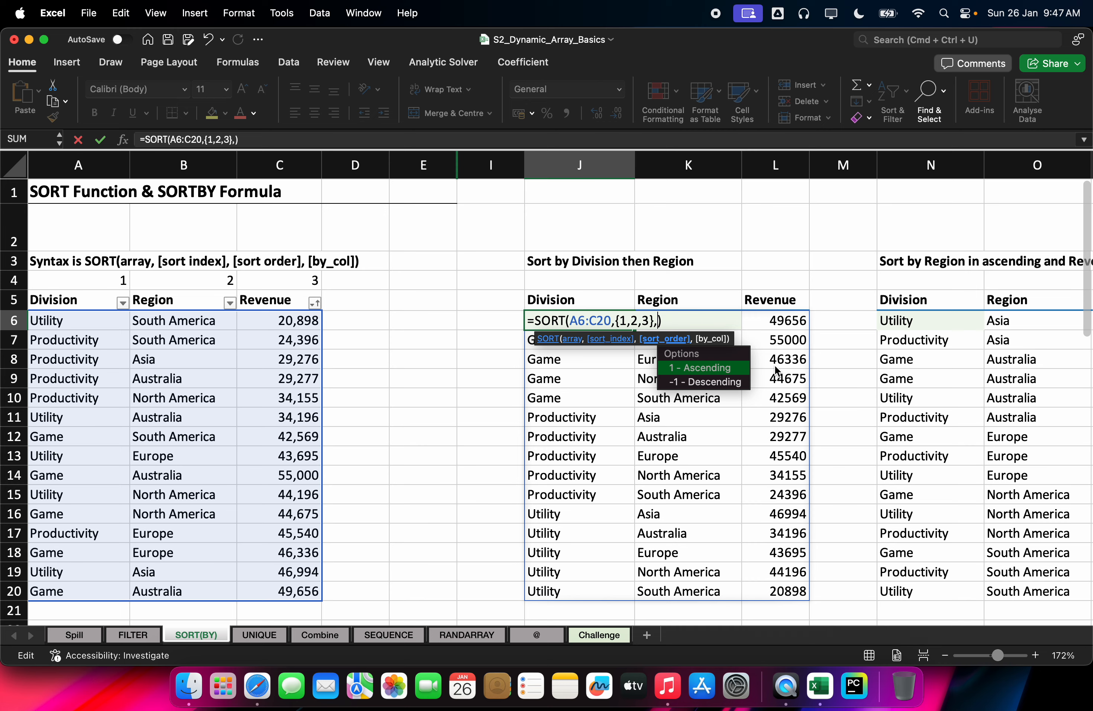
key(Return)
key(Up)
key(Right)
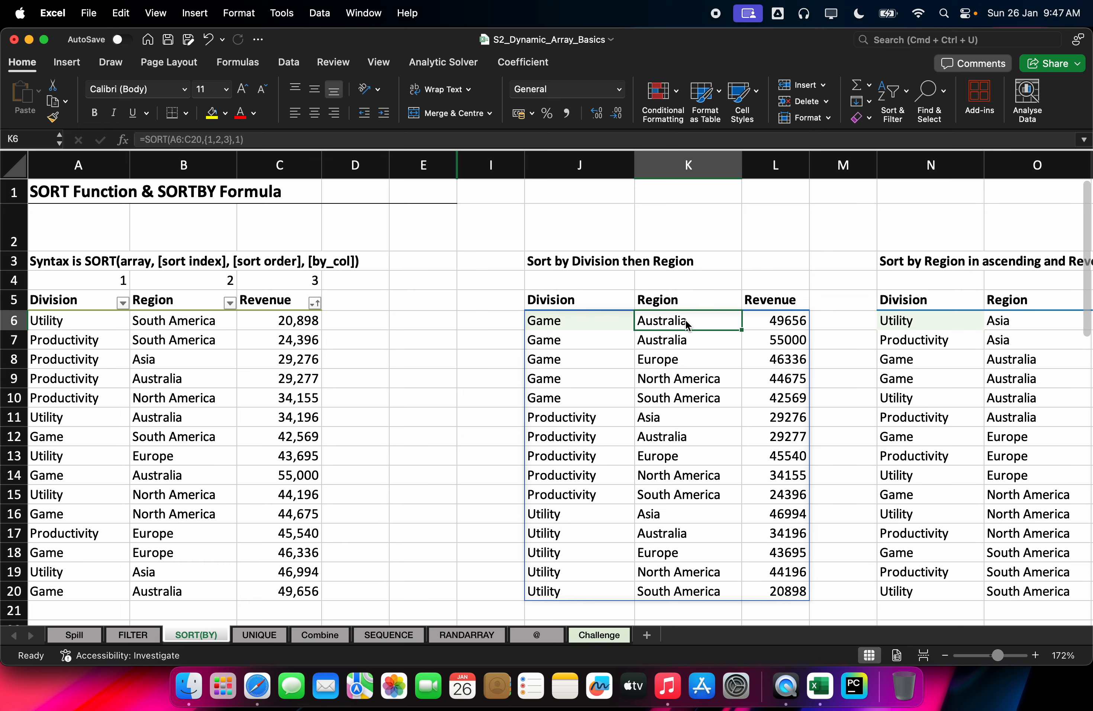
Inspect the sort order argument of the SORT formula in J6 and leave it unedited
double_click(576, 322)
click(659, 323)
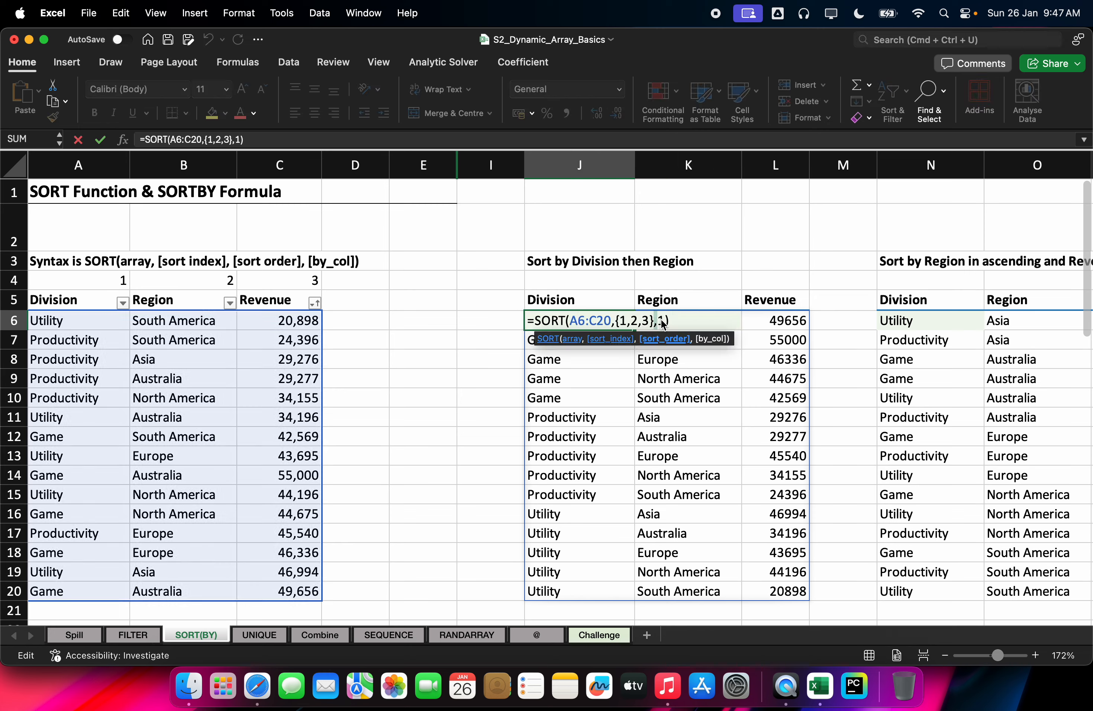
click(664, 322)
key(Escape)
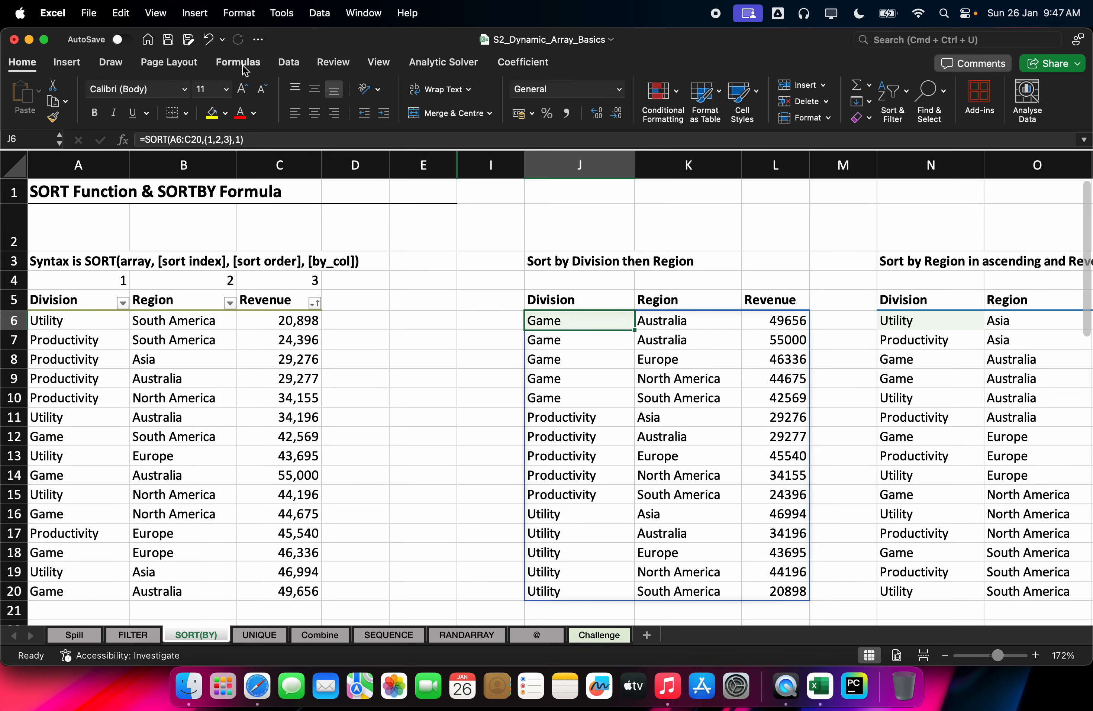
Recalculate the current sheet and check the SORT result that spills from J6
click(224, 61)
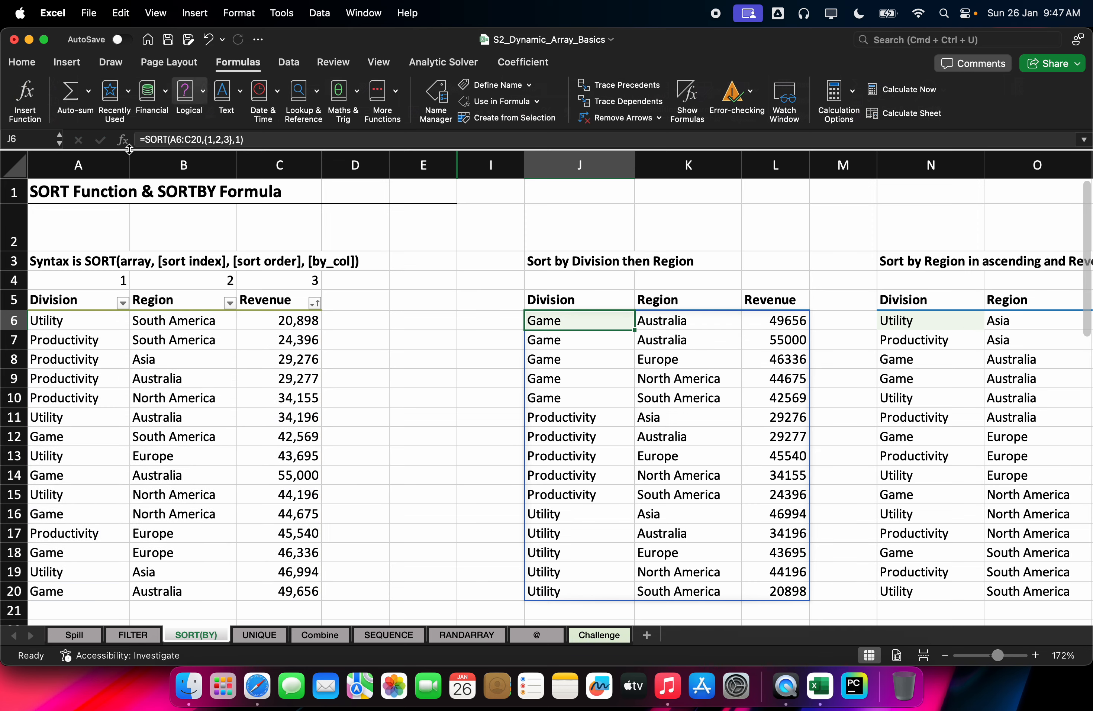
click(900, 119)
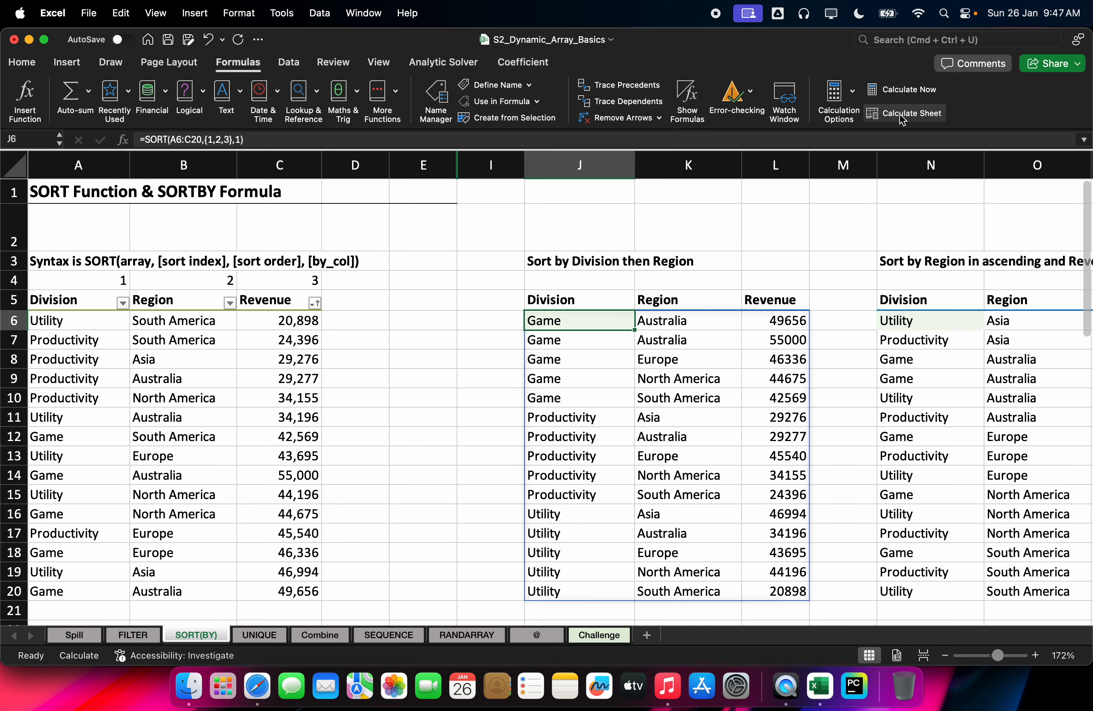
click(900, 114)
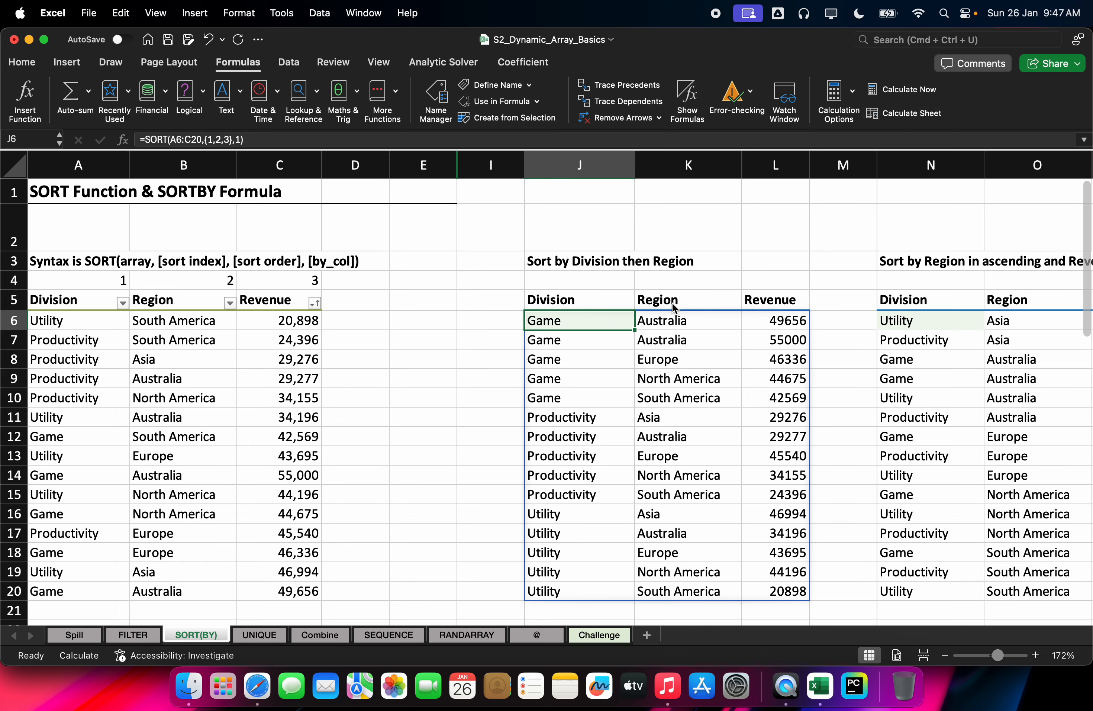
click(698, 342)
drag(707, 383, 709, 395)
click(596, 321)
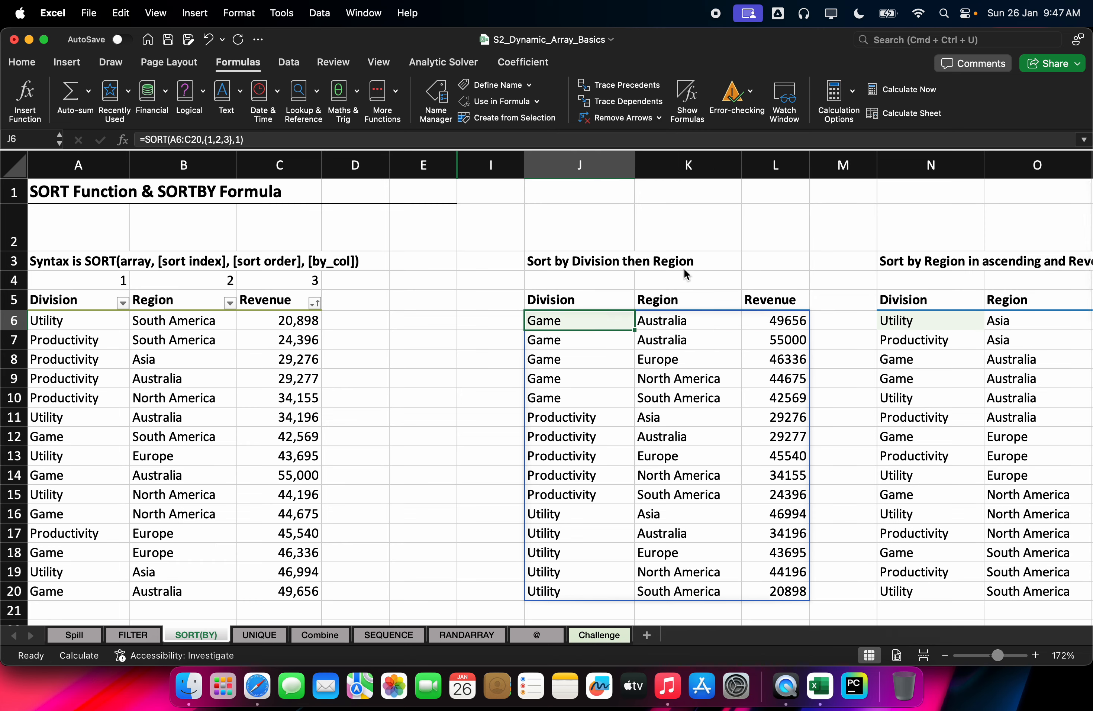
Insert five blank columns at column E, between the source table and the SORT result
click(411, 170)
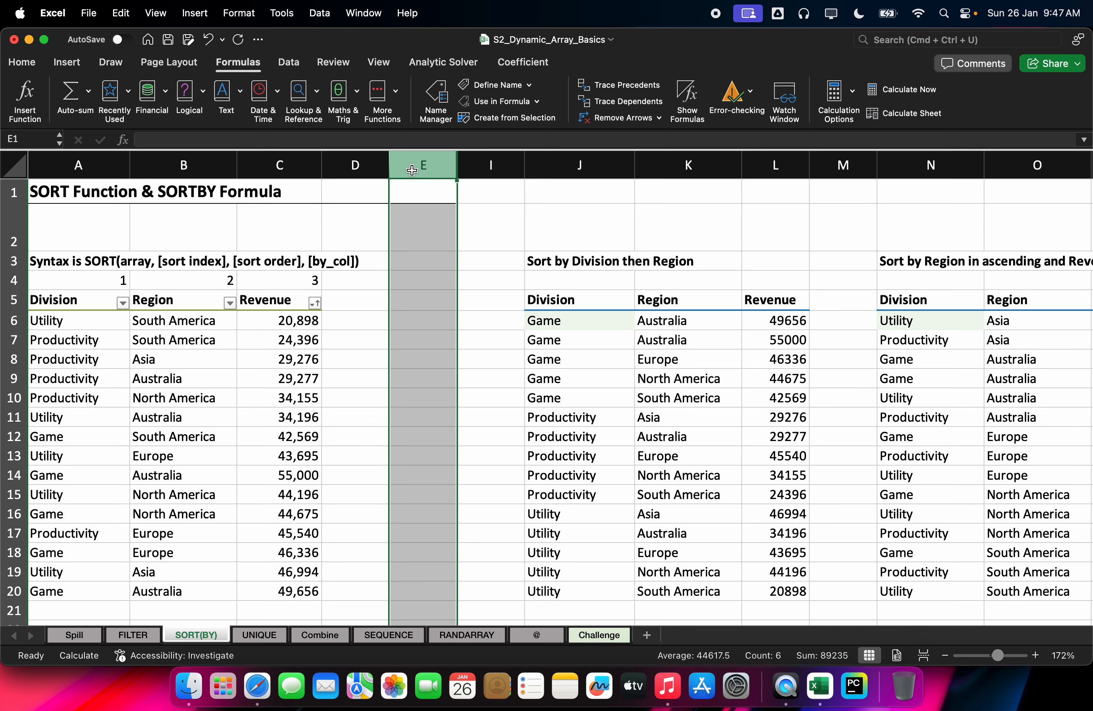
key(super+shift+equal)
key(super+shift+equal)
key(super+shift+equal)
key(super+shift+equal)
key(super+shift+equal)
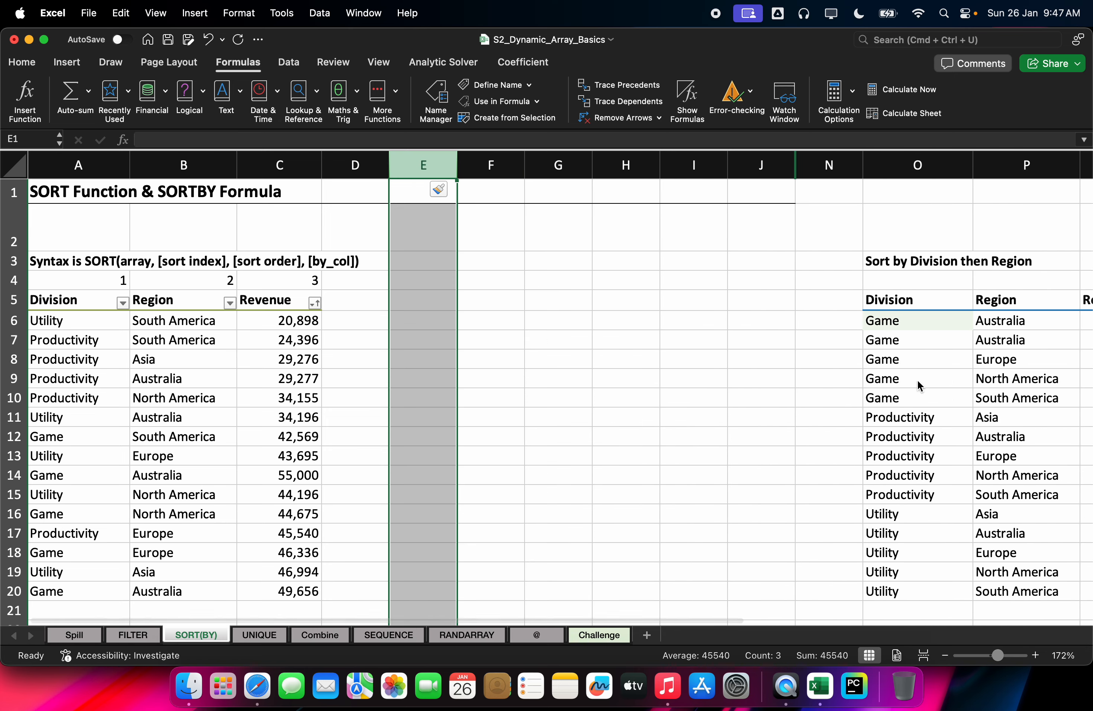
Copy the Division, Region and Revenue headers from A5:C5 to E5:G5
drag(54, 301, 290, 302)
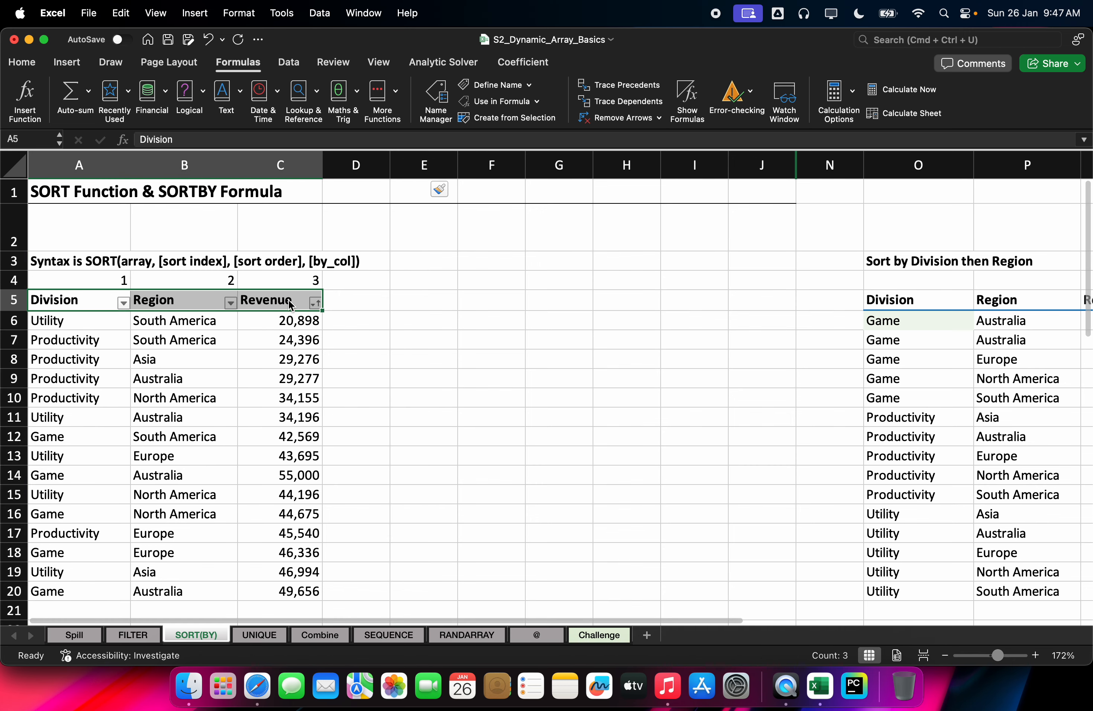
key(super+c)
click(415, 305)
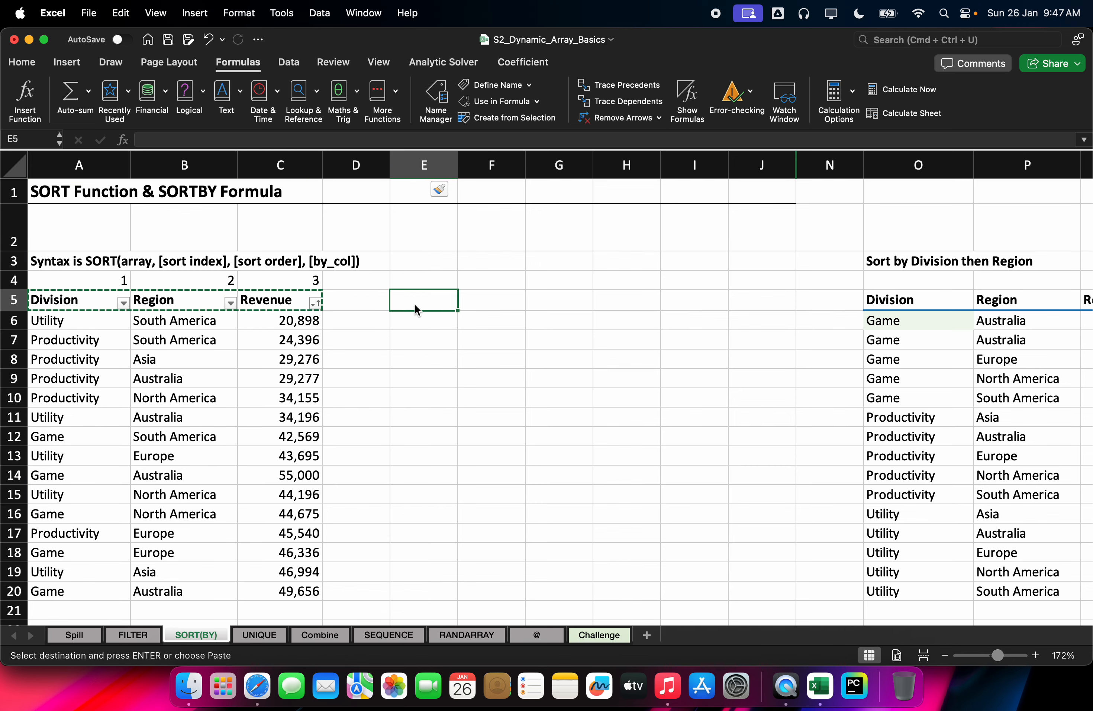
key(super+v)
click(407, 317)
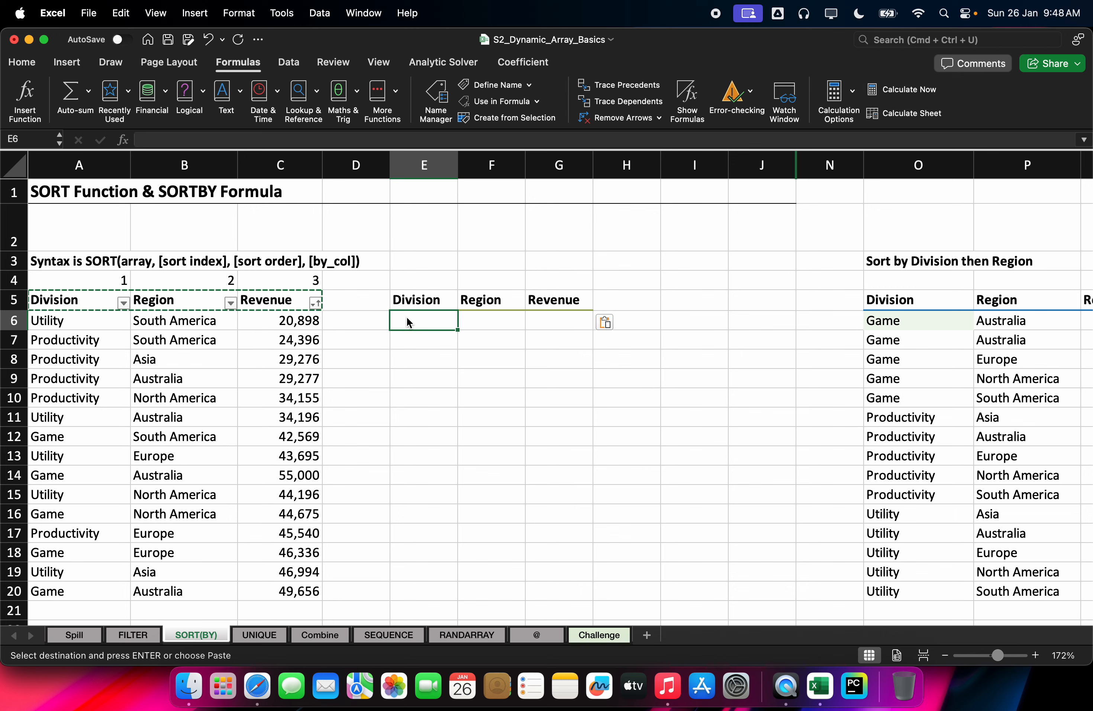
click(86, 322)
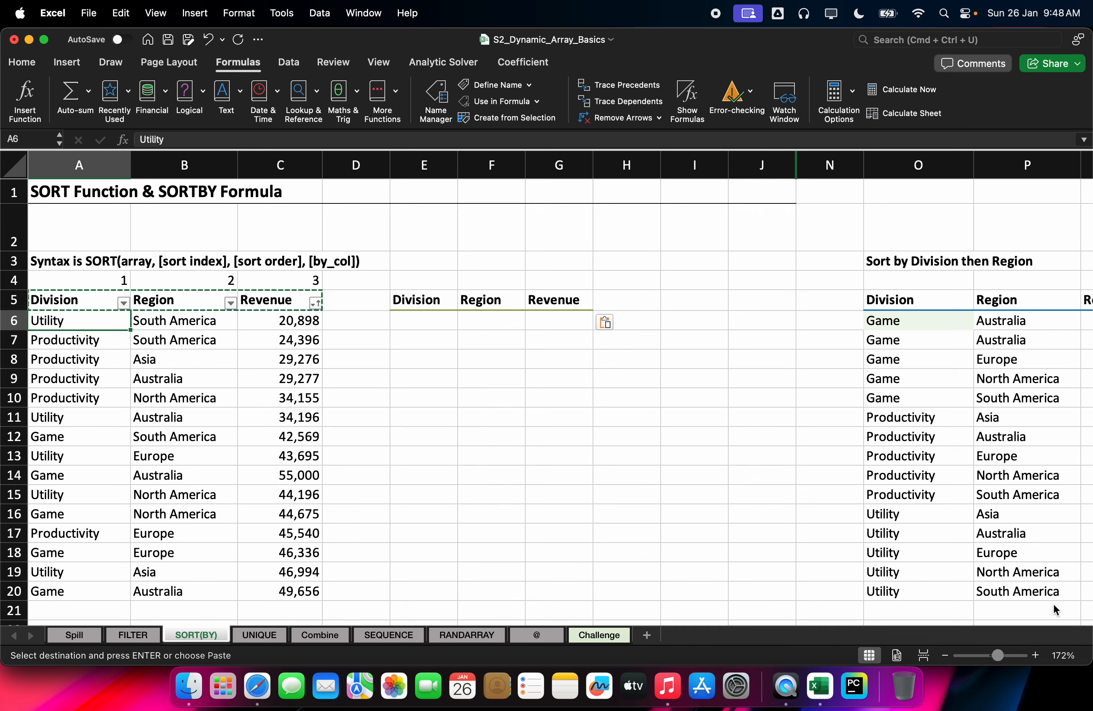
Switch to the Onlineboard whiteboard in Safari and create a new blank board
click(258, 685)
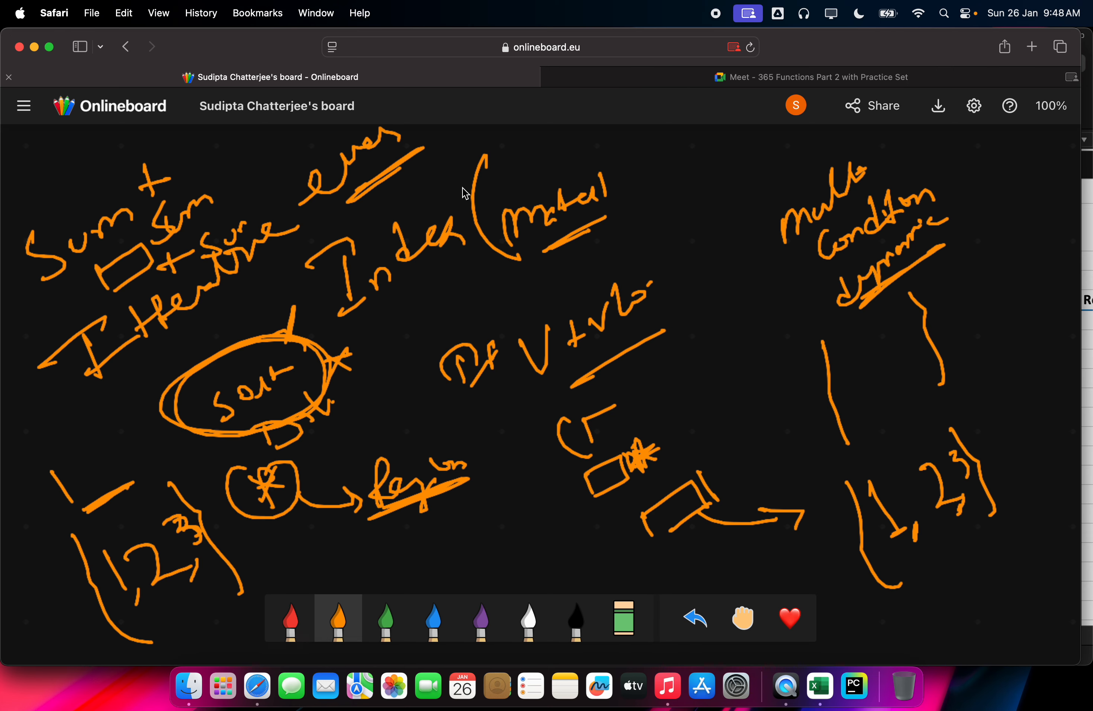
click(35, 103)
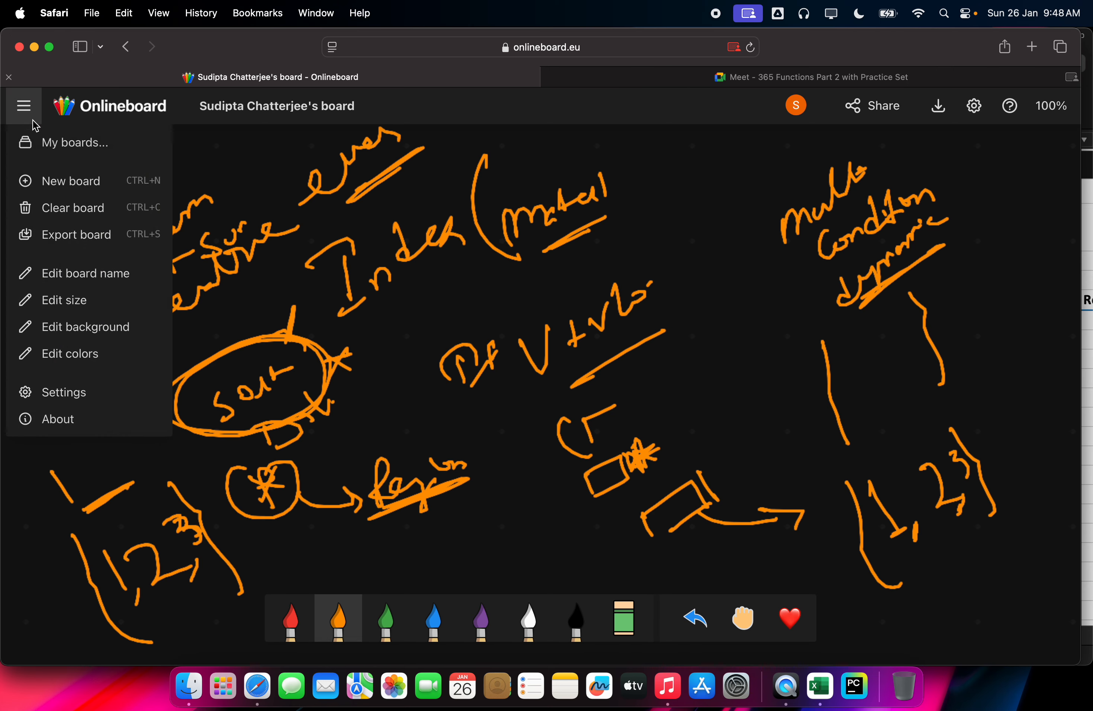
click(61, 177)
click(605, 411)
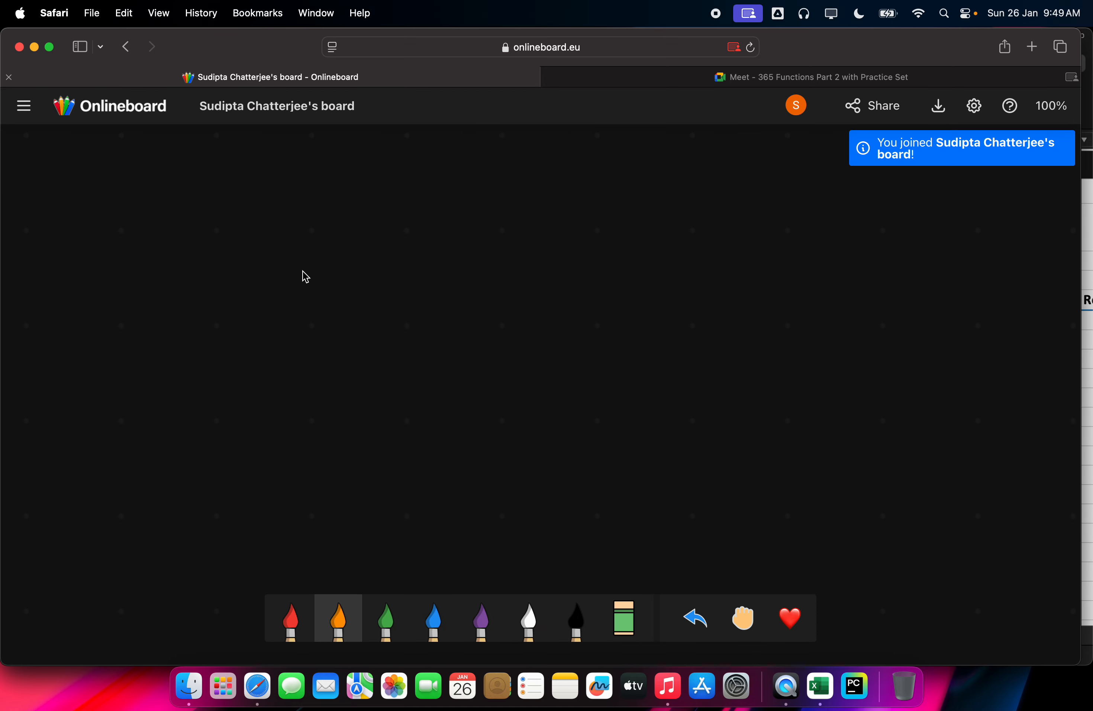
Handwrite two short notes in orange on the blank board, adding a curved arrow and a loop under the second note
click(309, 267)
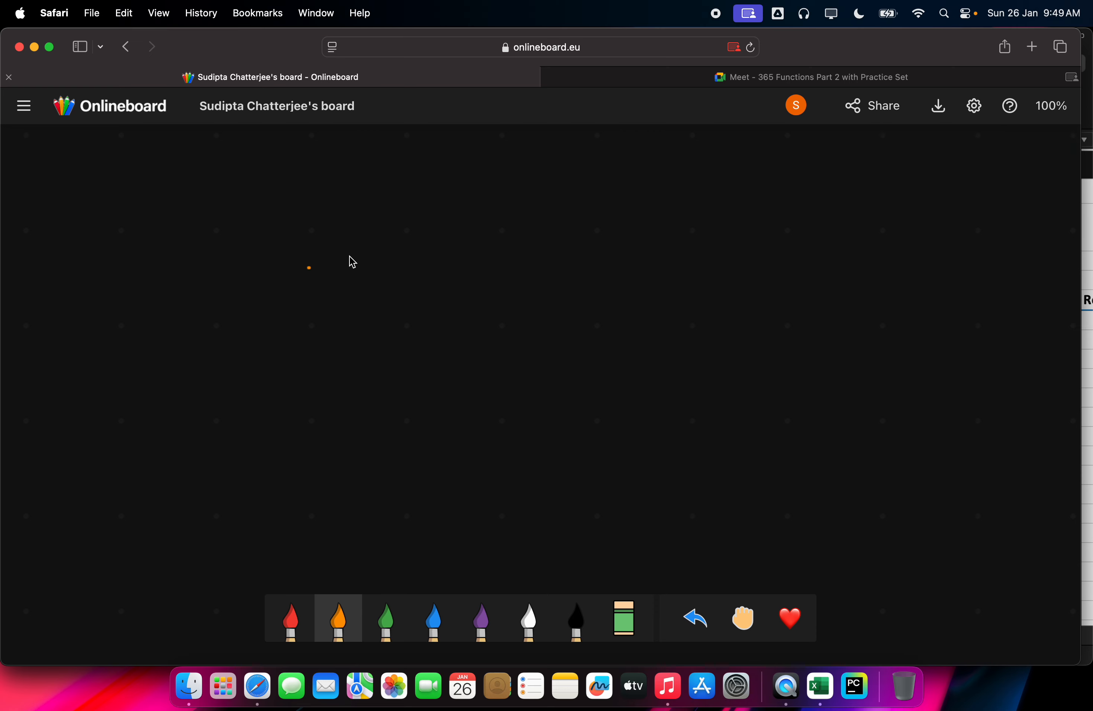
mouse_move(331, 263)
mouse_down()
mouse_move(394, 249)
mouse_move(396, 279)
mouse_move(434, 287)
mouse_move(390, 274)
mouse_move(414, 272)
mouse_move(423, 288)
mouse_move(404, 263)
mouse_move(395, 270)
mouse_move(402, 263)
mouse_move(429, 275)
mouse_up()
mouse_move(413, 219)
mouse_down()
mouse_move(598, 146)
mouse_move(575, 135)
mouse_up()
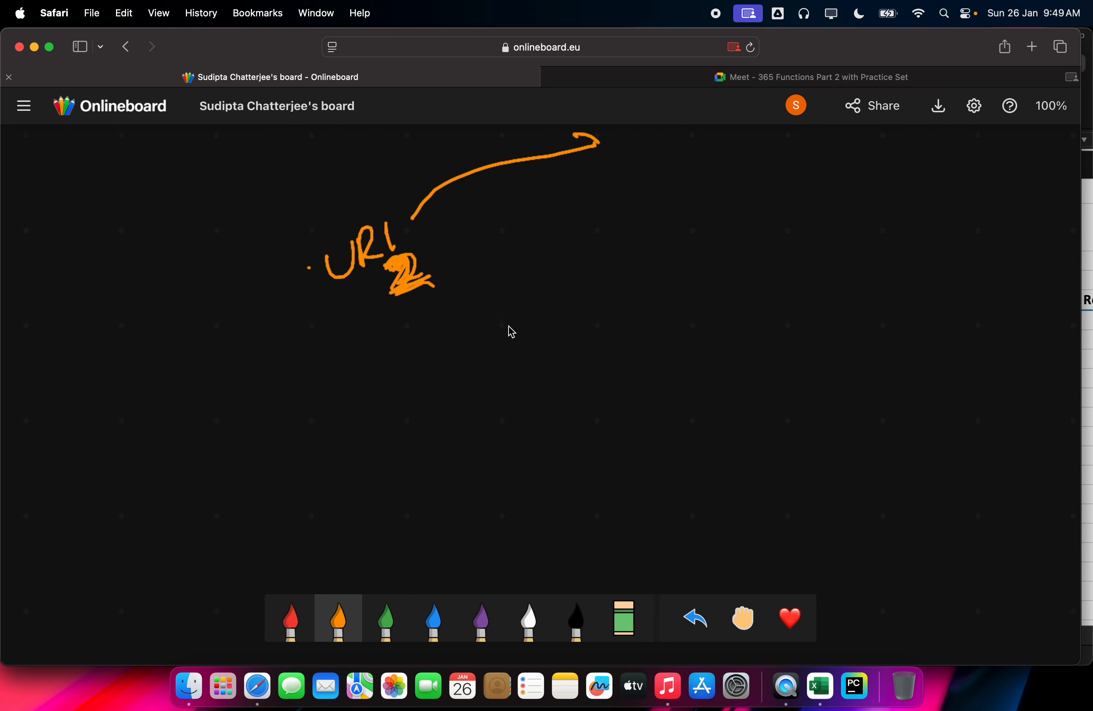
mouse_move(497, 291)
mouse_down()
mouse_move(553, 297)
mouse_move(584, 275)
mouse_move(600, 292)
mouse_up()
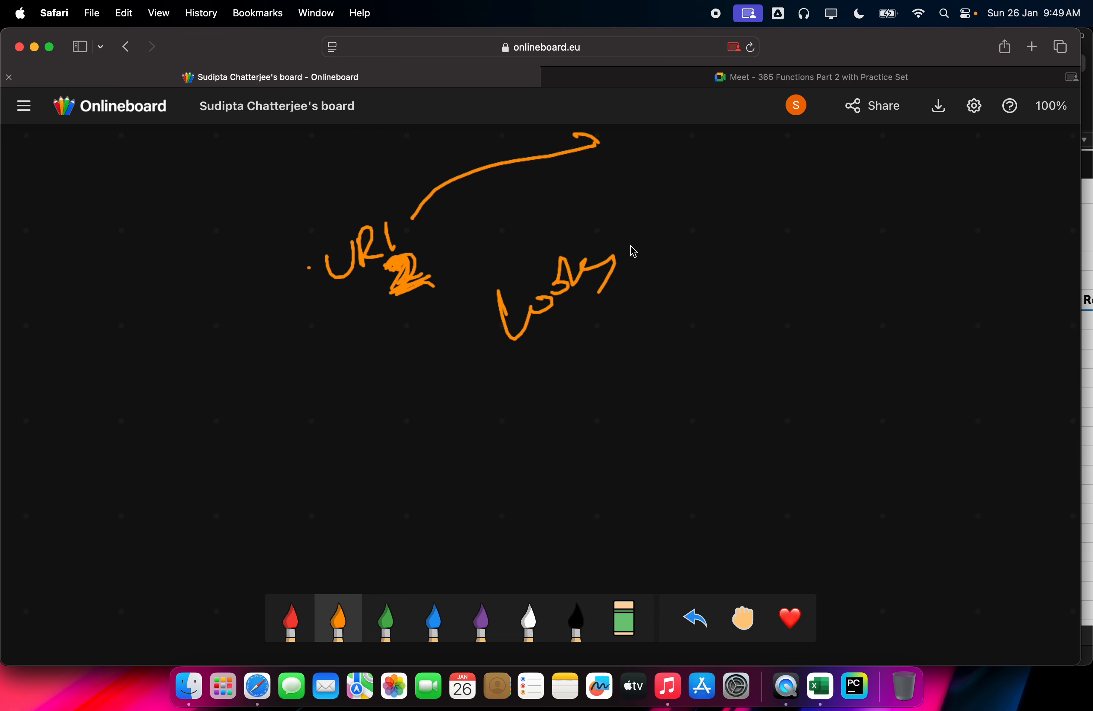
mouse_move(632, 247)
mouse_down()
mouse_move(694, 185)
mouse_move(700, 214)
mouse_move(717, 162)
mouse_move(765, 157)
mouse_move(773, 168)
mouse_move(839, 147)
mouse_up()
drag(456, 277, 617, 245)
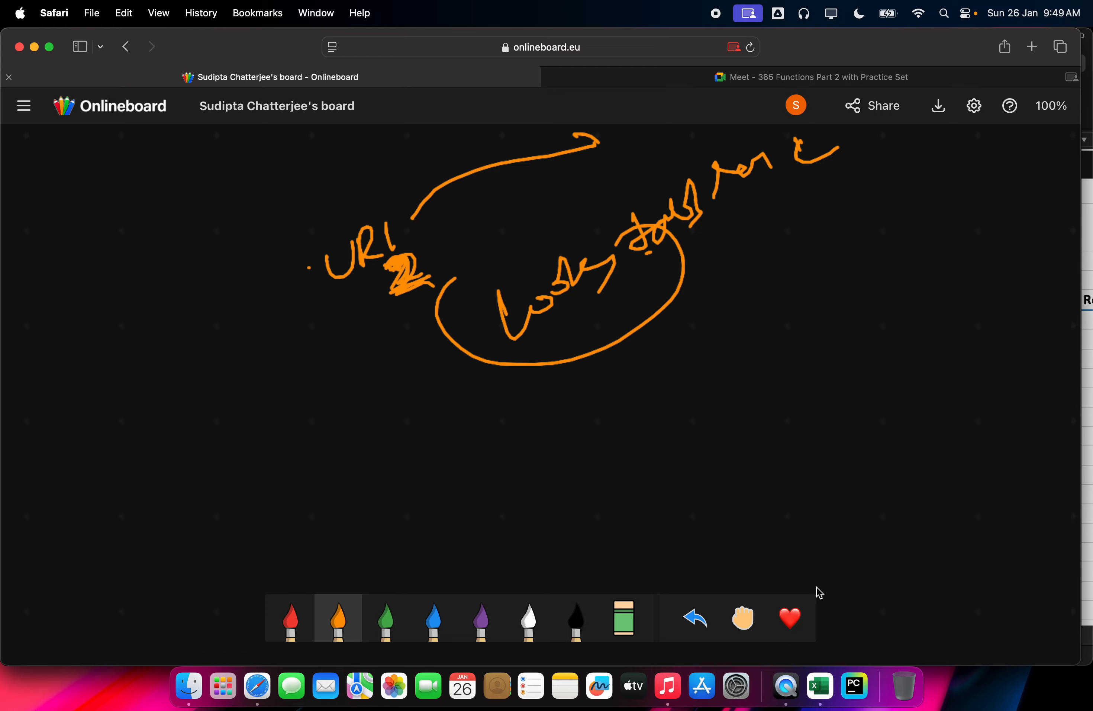
Switch back to Excel, delete columns E to G with the copied headers, and hide the blank columns E to G that replace them
click(819, 684)
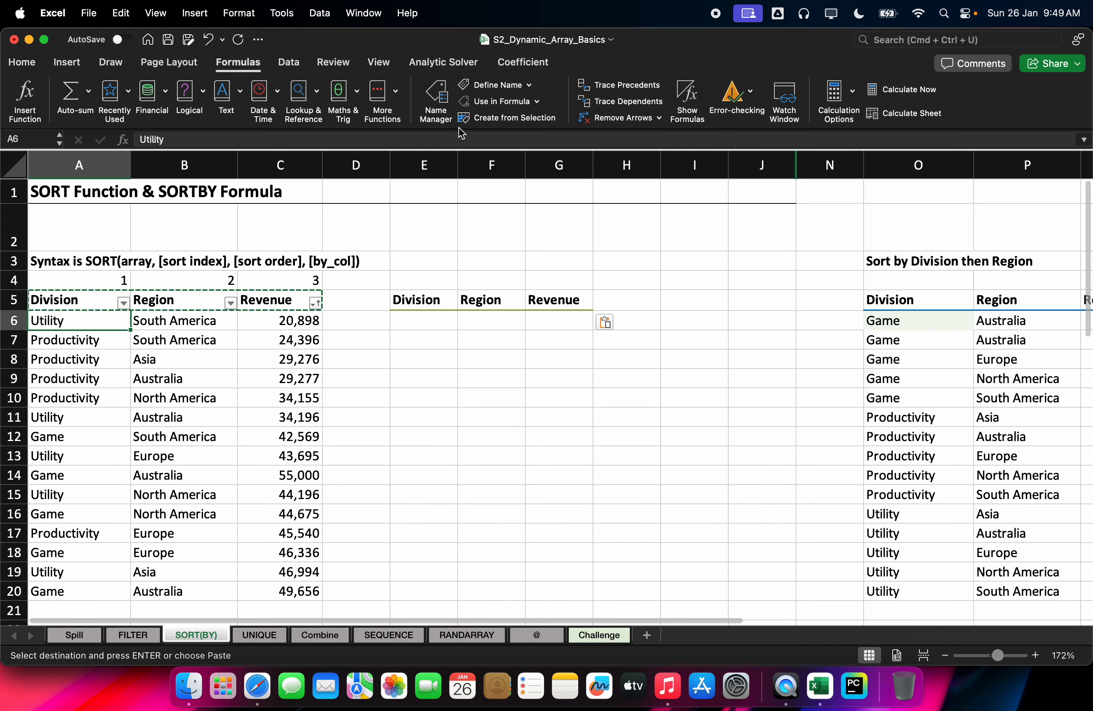
click(429, 165)
drag(465, 159, 582, 168)
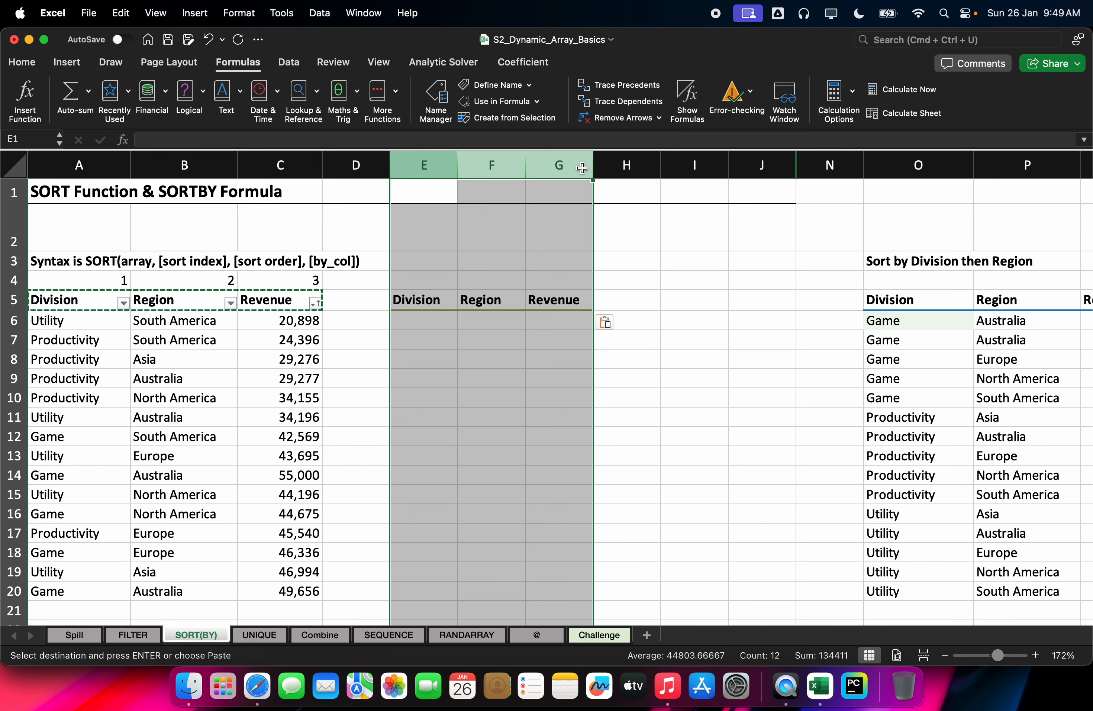
key(super+minus)
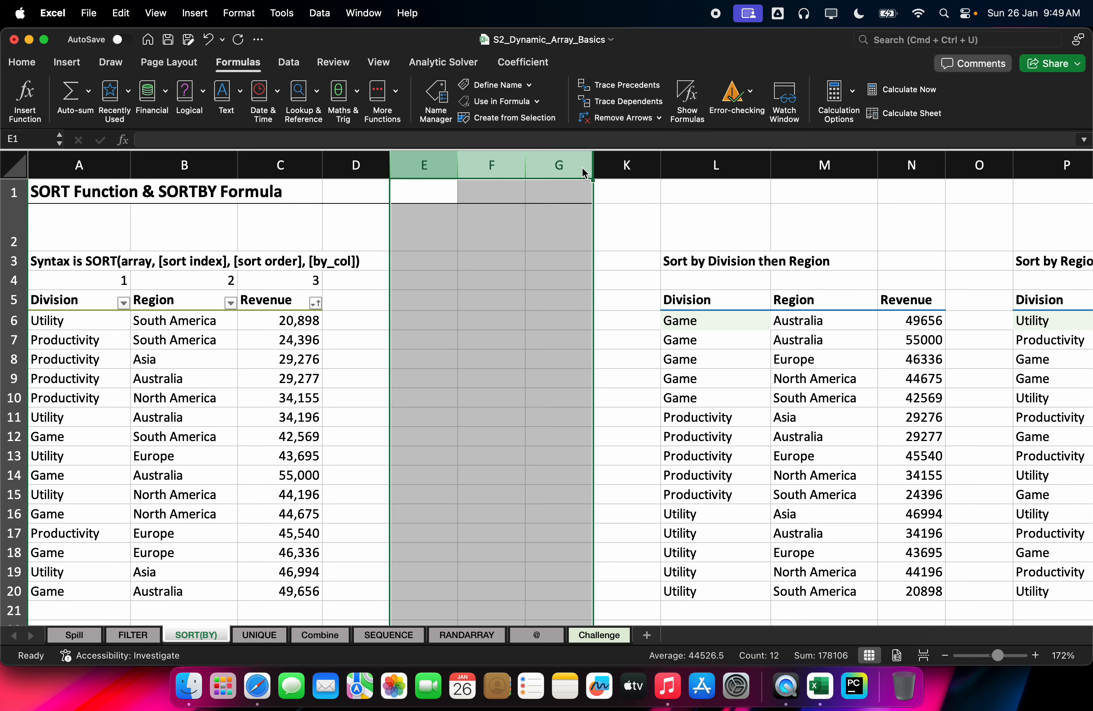
right_click(582, 167)
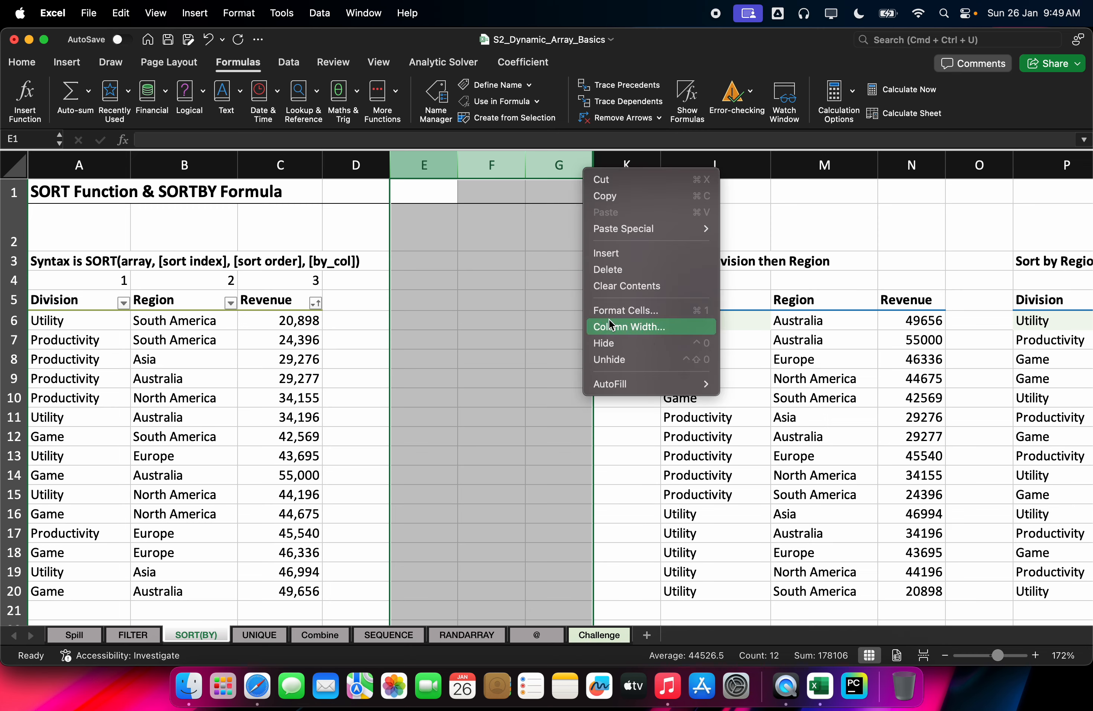
click(614, 343)
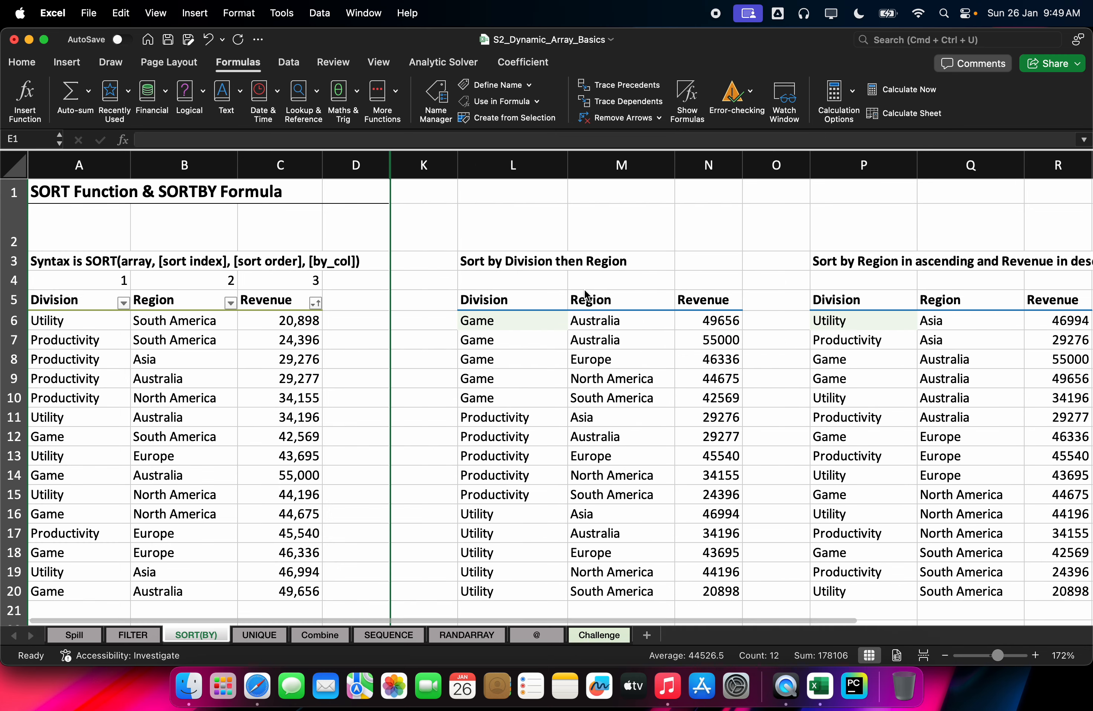
Review the SORT formula in L6 and the Division, Region and Revenue headers of the source table
click(515, 319)
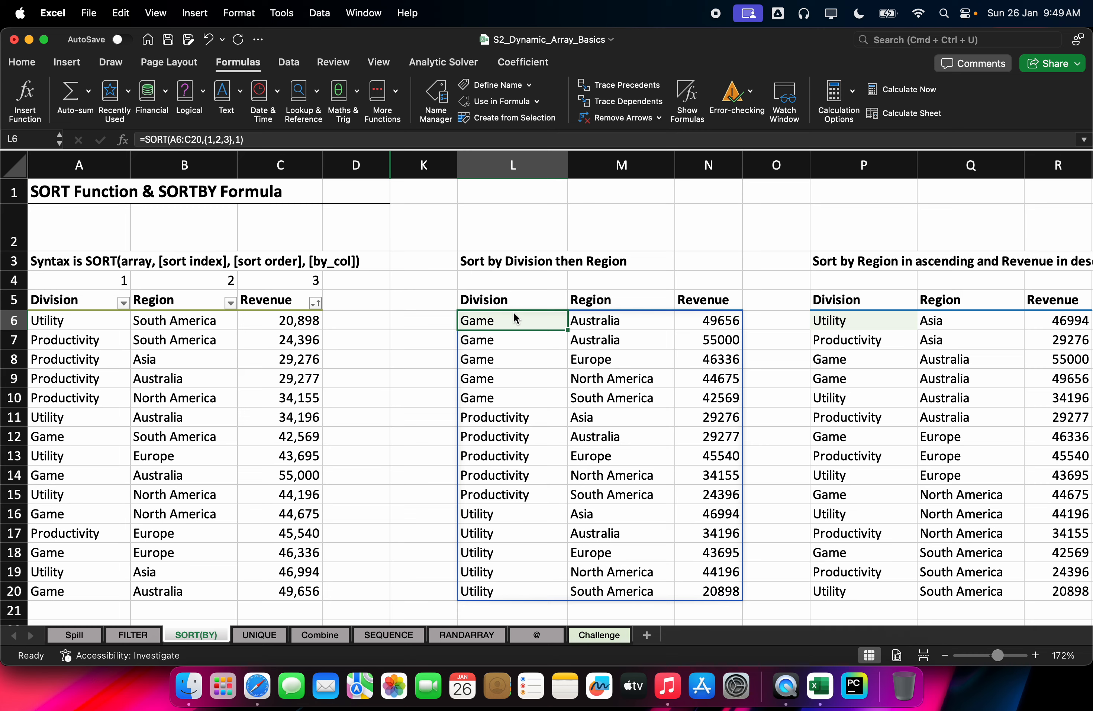
drag(91, 302, 286, 329)
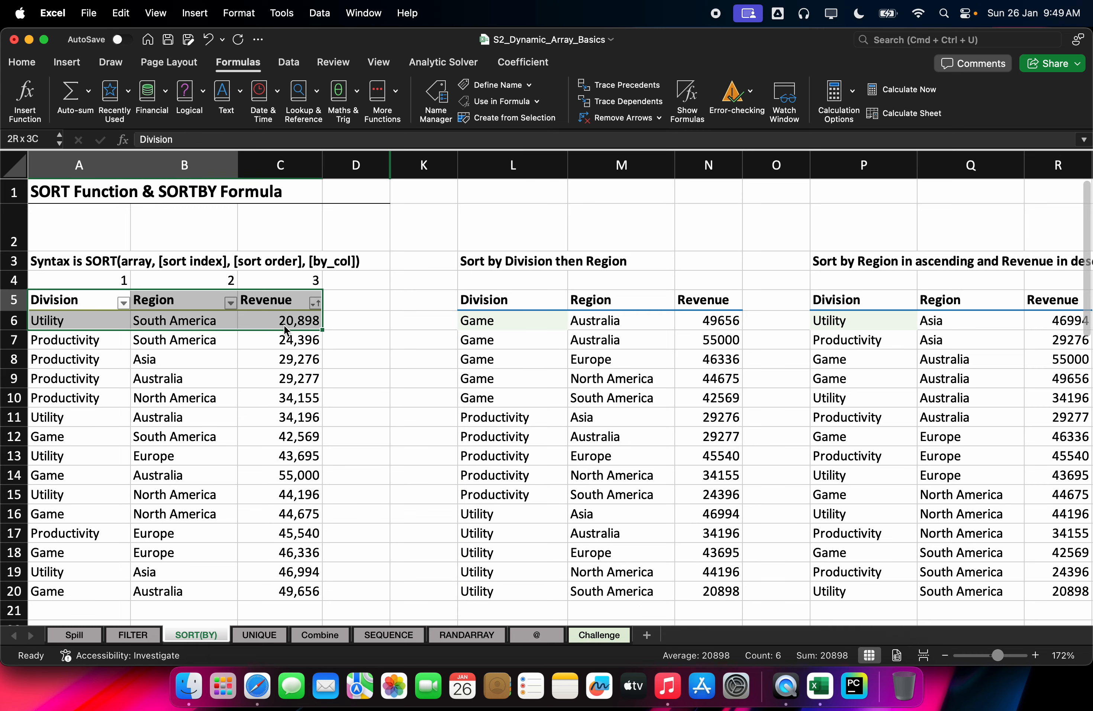
click(97, 307)
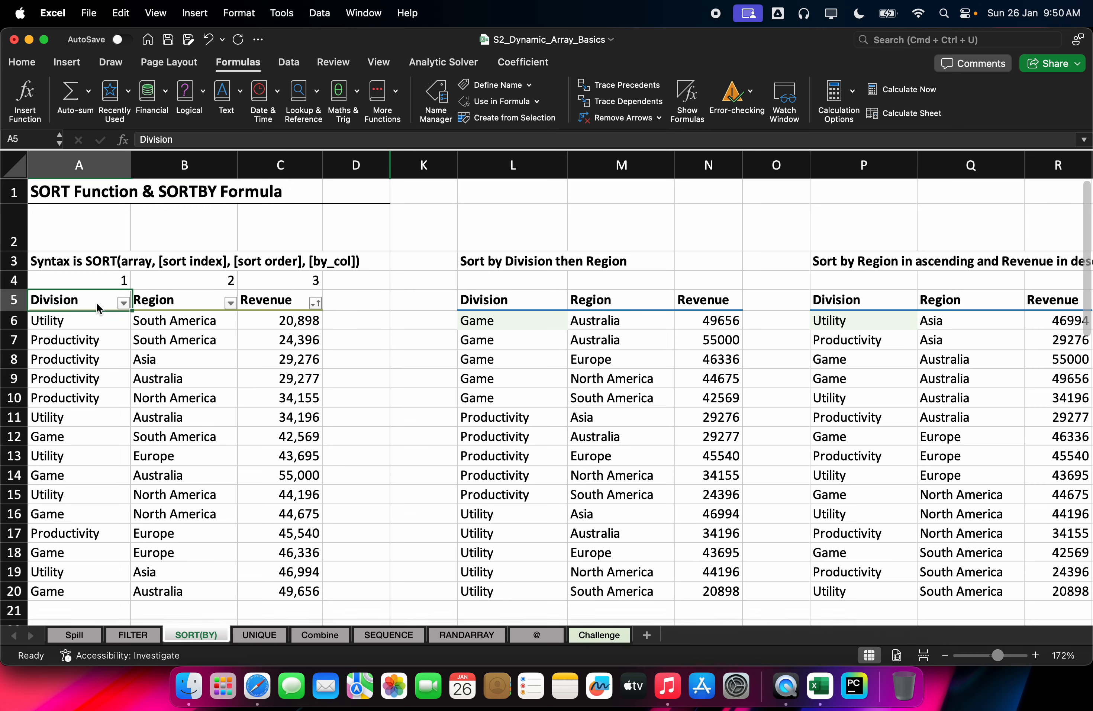
Start a custom sort of the source table and set its first level to Division, A to Z
drag(97, 307, 280, 600)
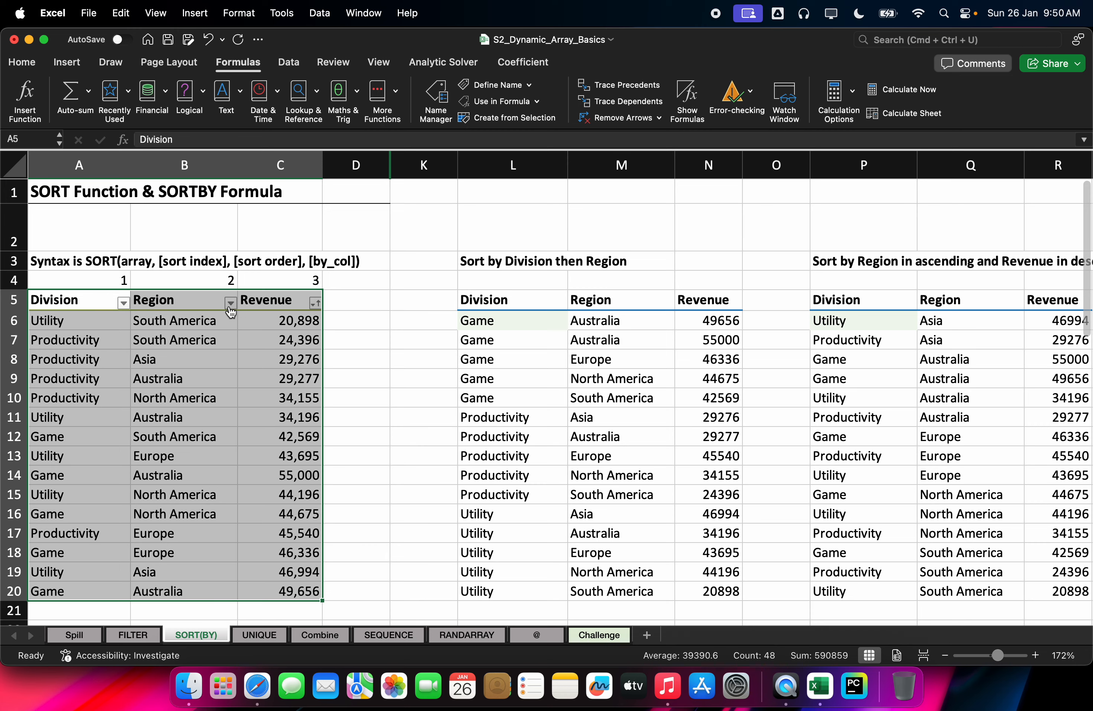
drag(485, 259, 524, 261)
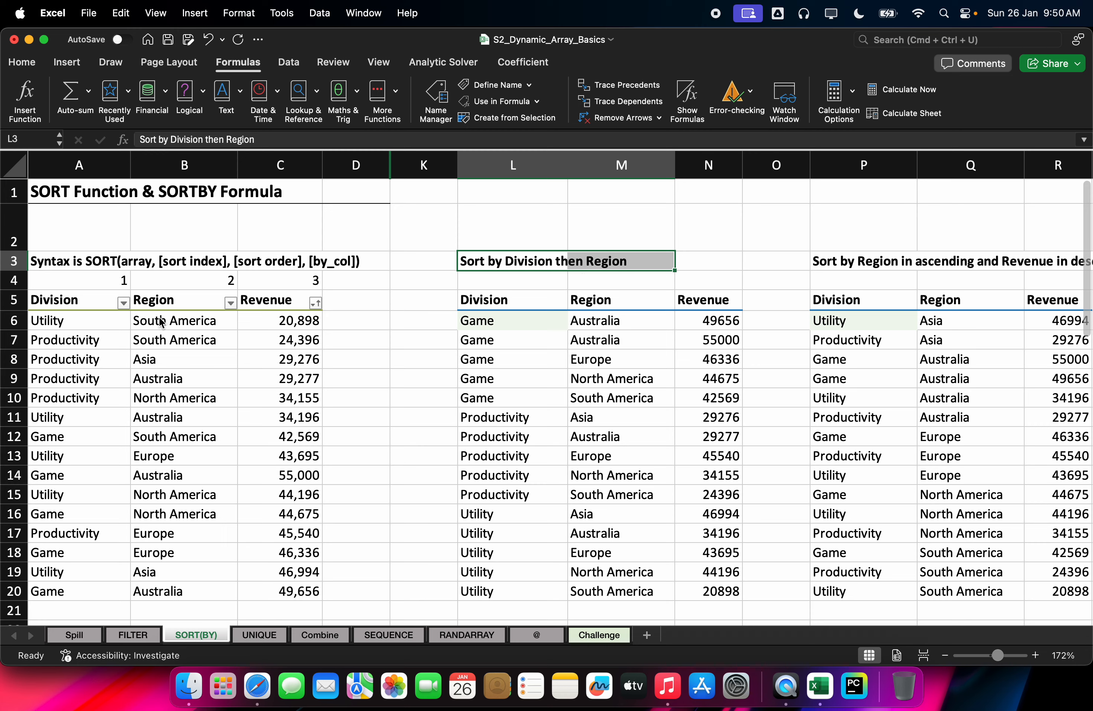
click(177, 308)
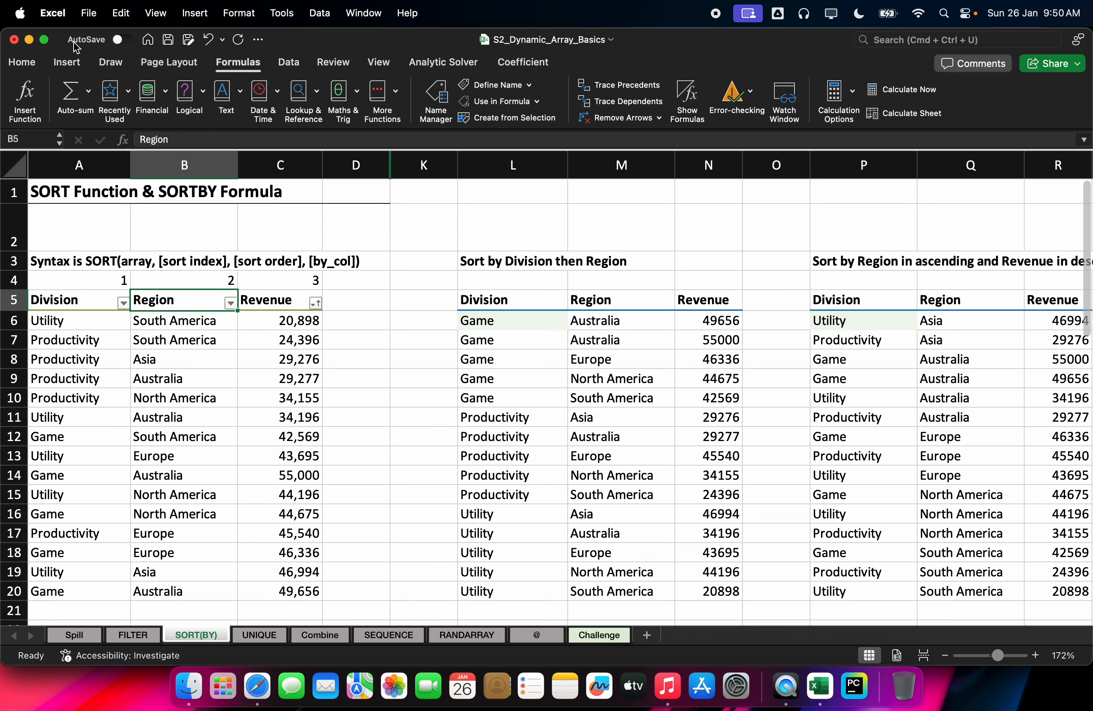
click(23, 62)
click(892, 90)
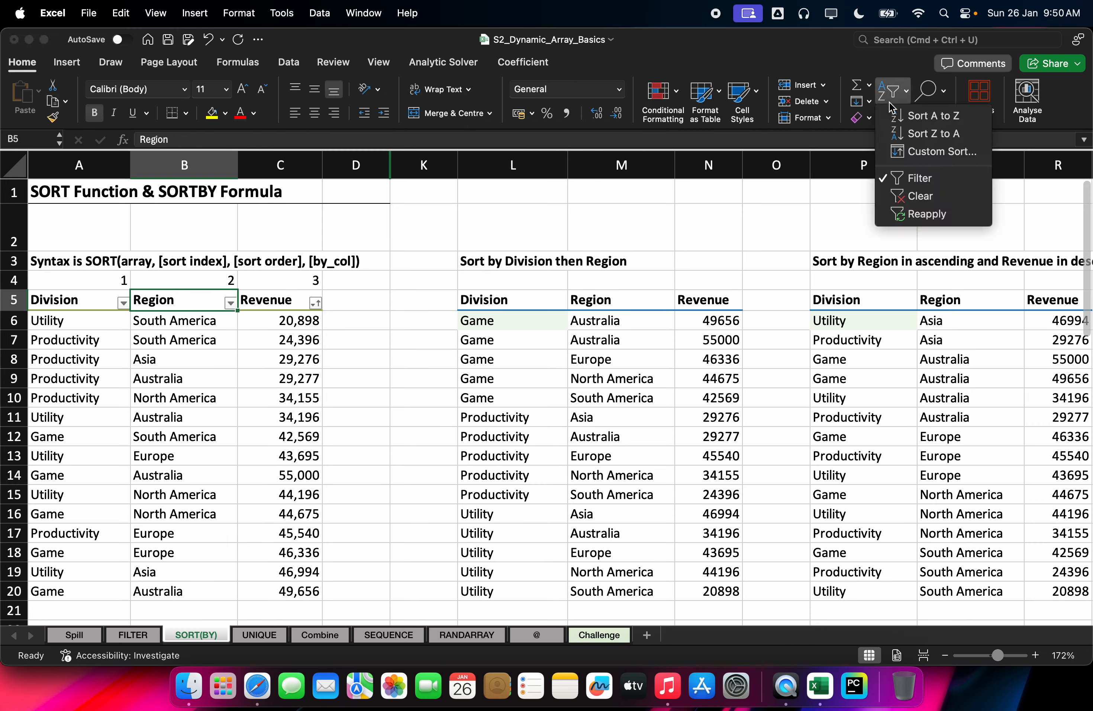
click(919, 151)
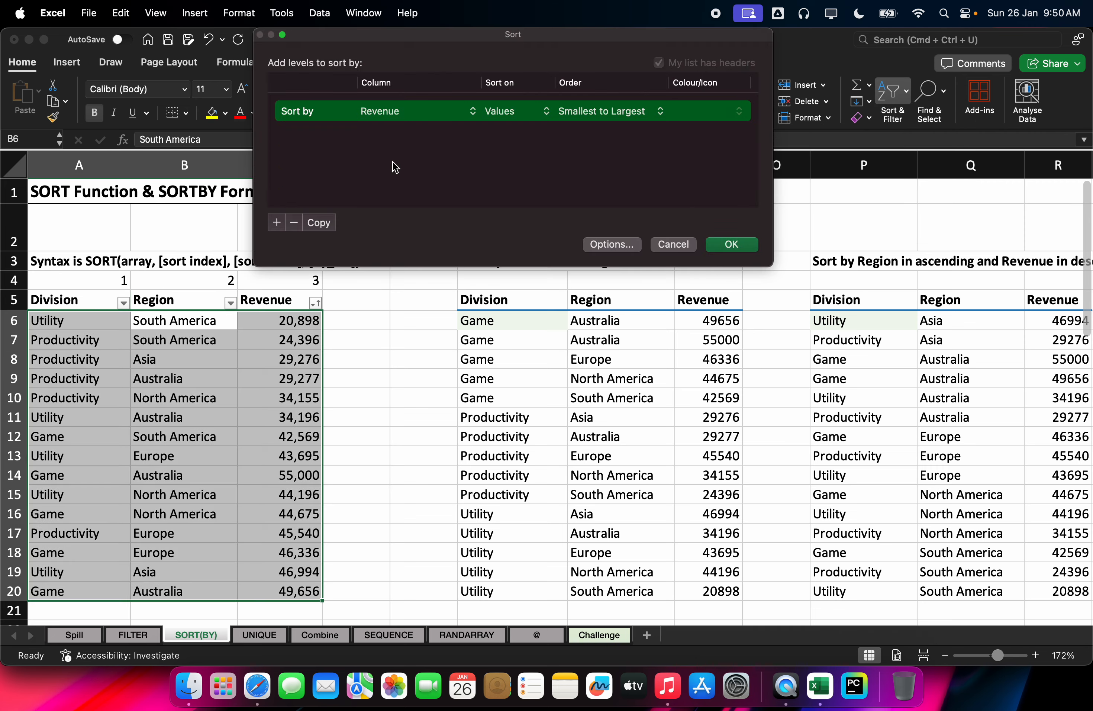
click(382, 117)
click(395, 113)
click(397, 111)
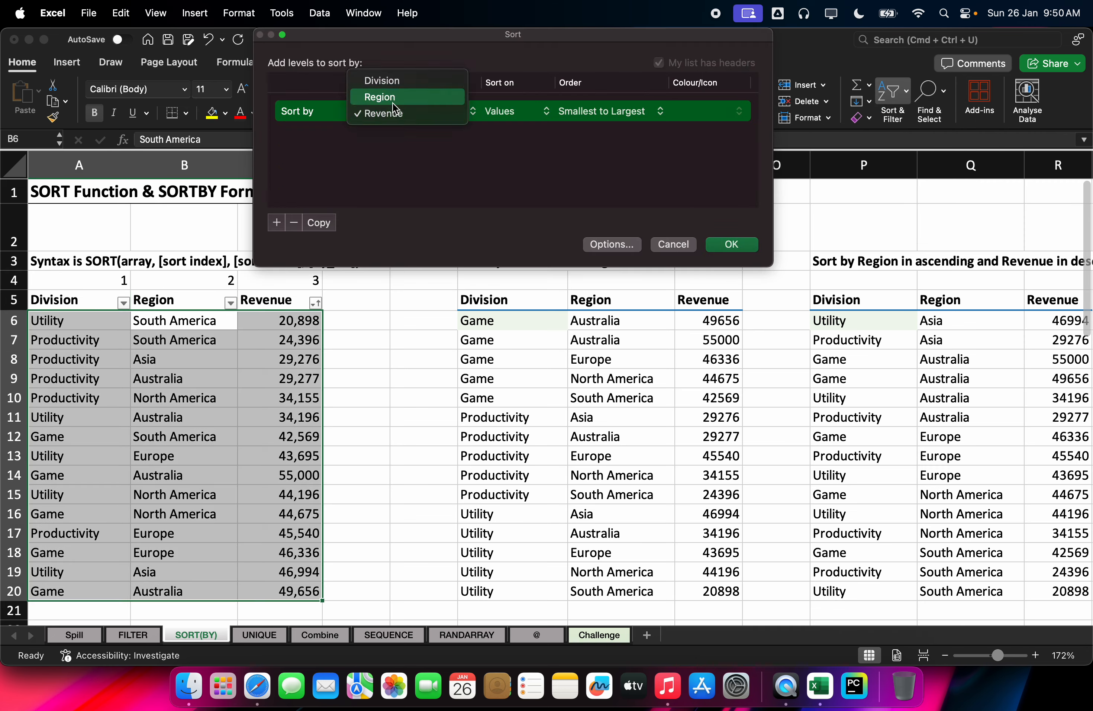
click(400, 82)
drag(459, 32, 497, 154)
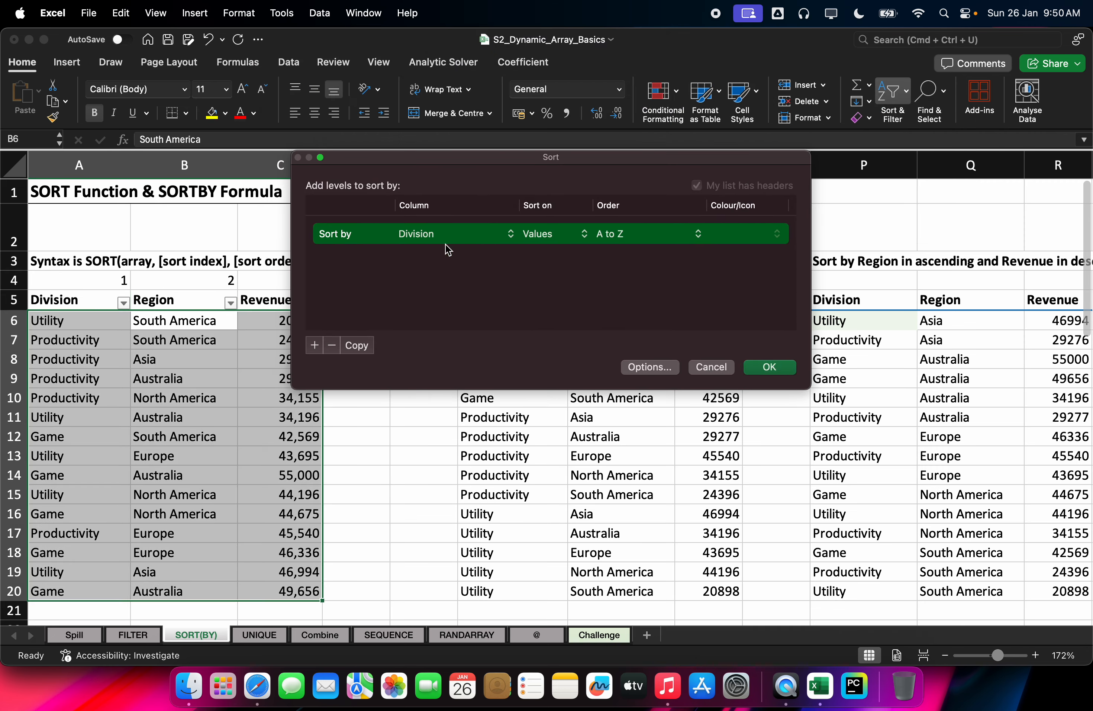
Add a second sort level by Region, A to Z, and apply the custom sort to the source table
click(310, 350)
click(484, 255)
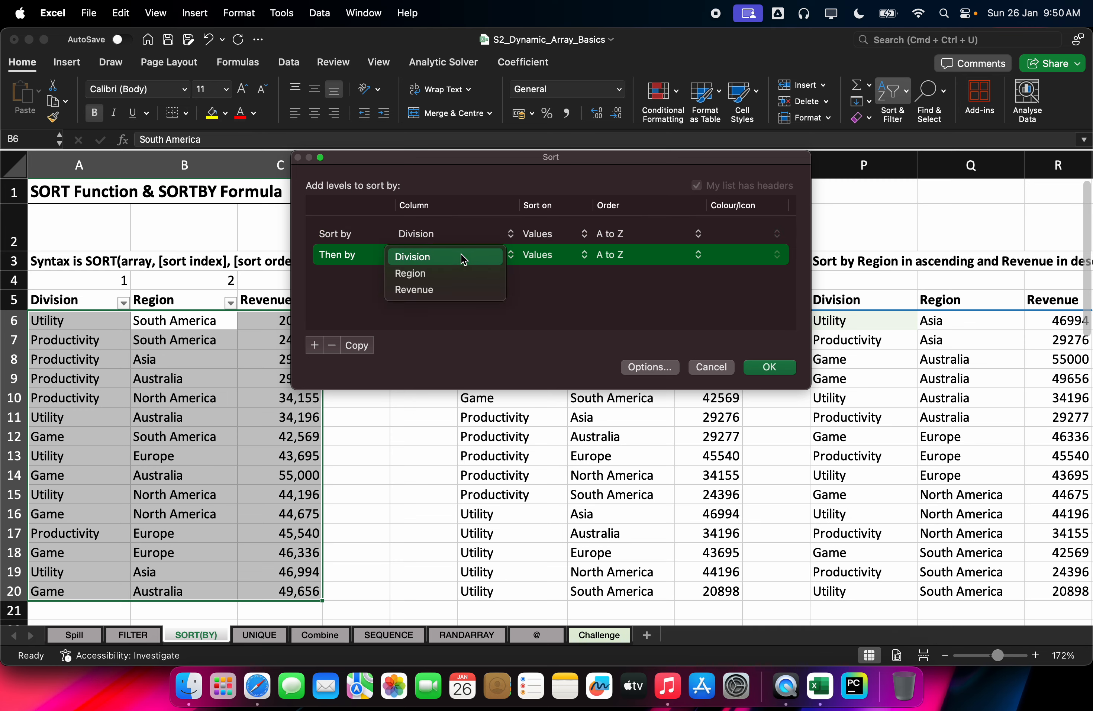
click(439, 278)
click(779, 370)
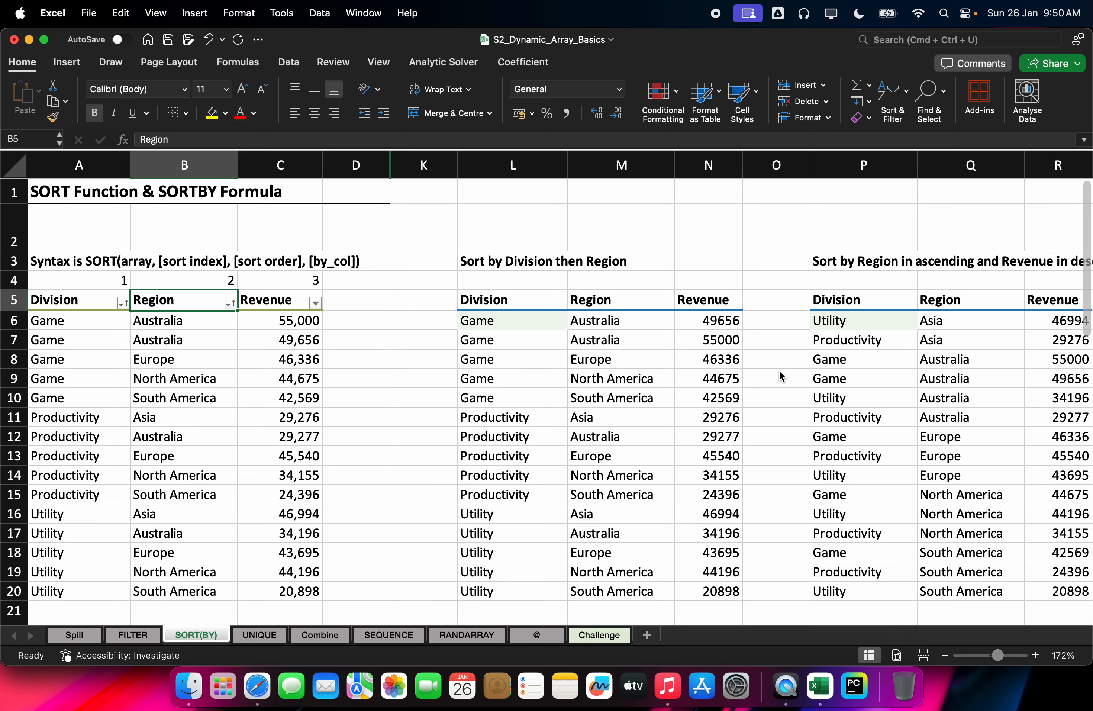
Compare the sorted source table with the formula output under Sort by Division then Region
click(373, 363)
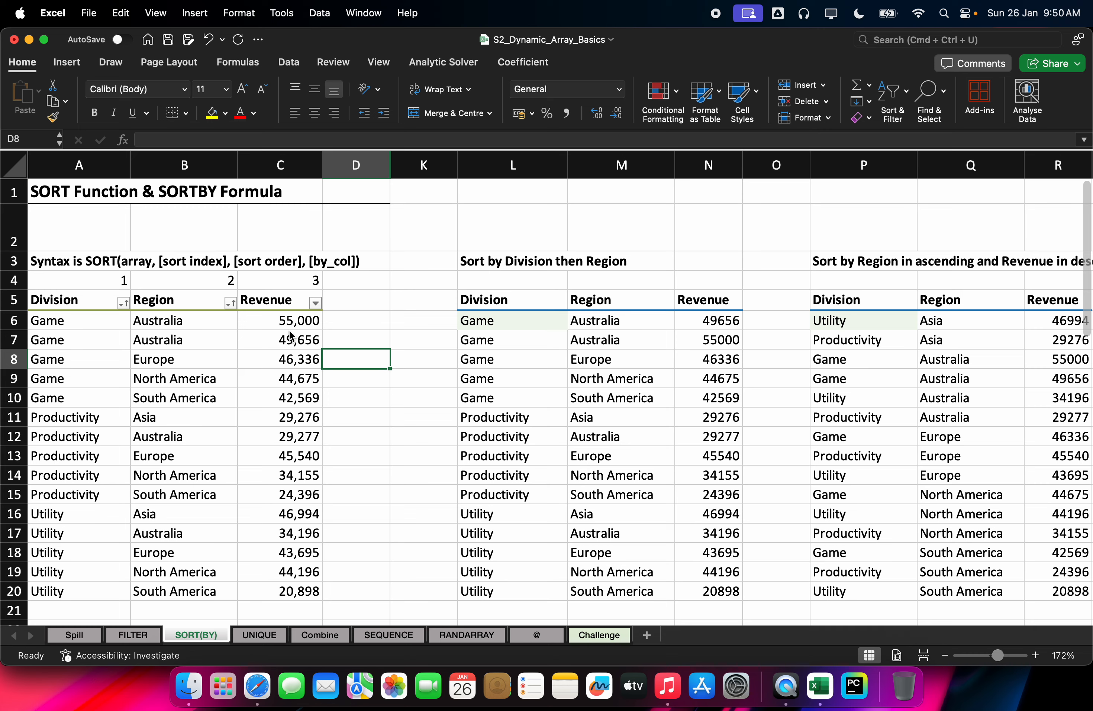
click(265, 321)
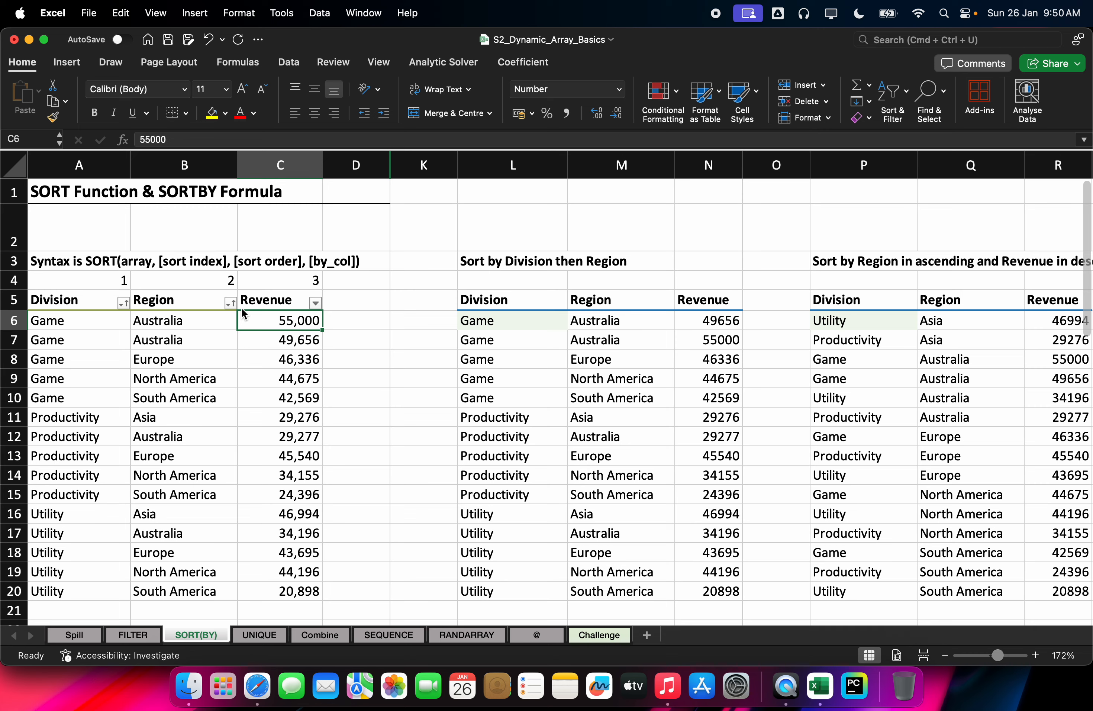
scroll(520, 377, down, 5)
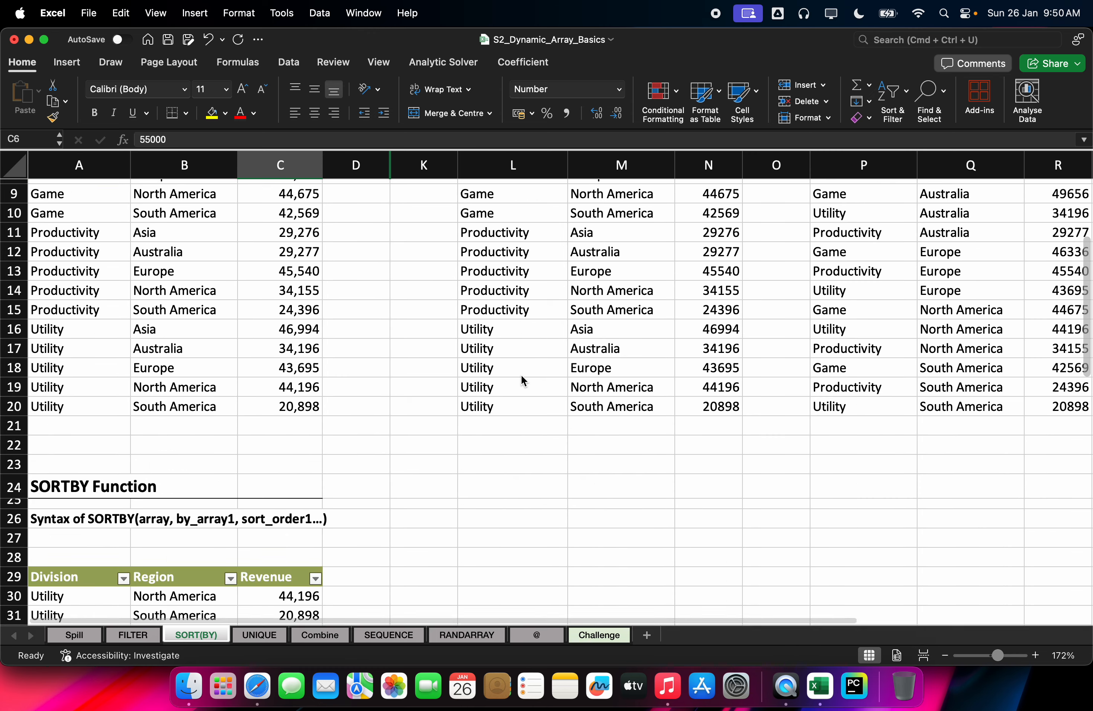
scroll(520, 376, up, 5)
scroll(521, 375, down, 1)
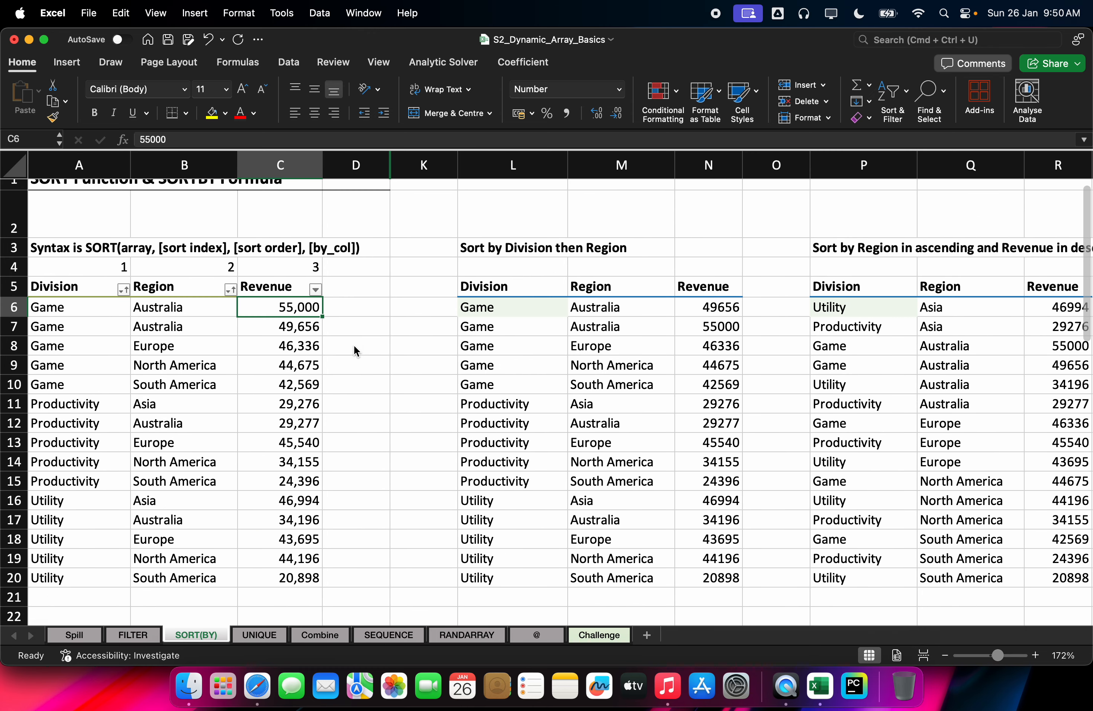
click(100, 578)
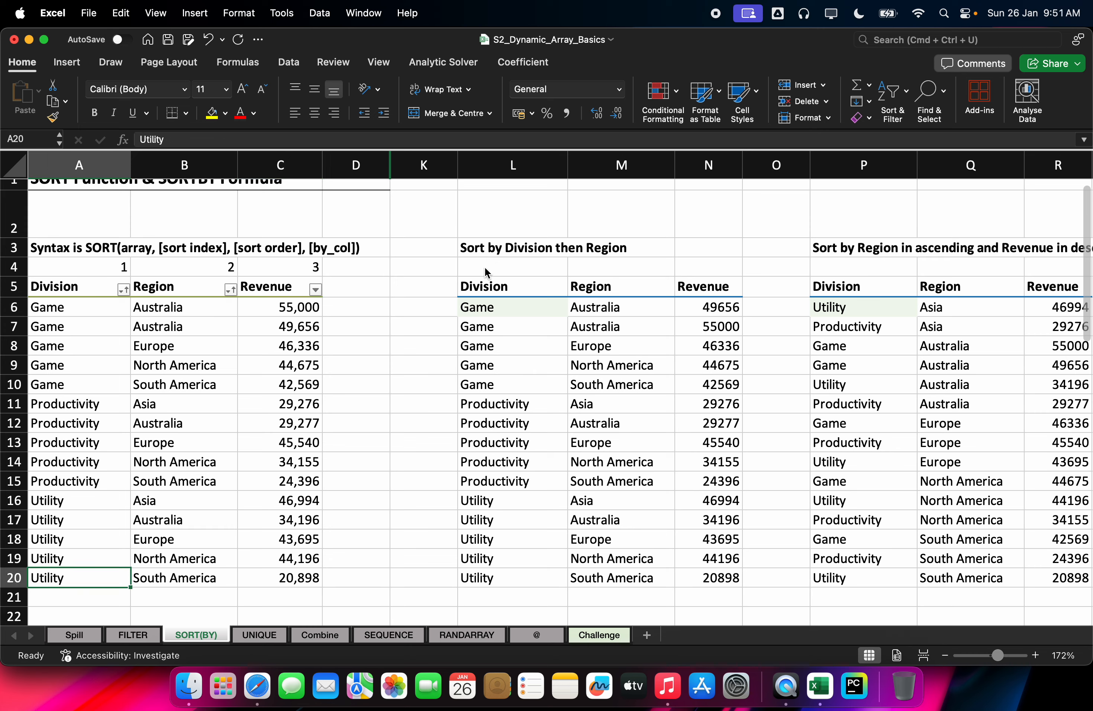
click(113, 596)
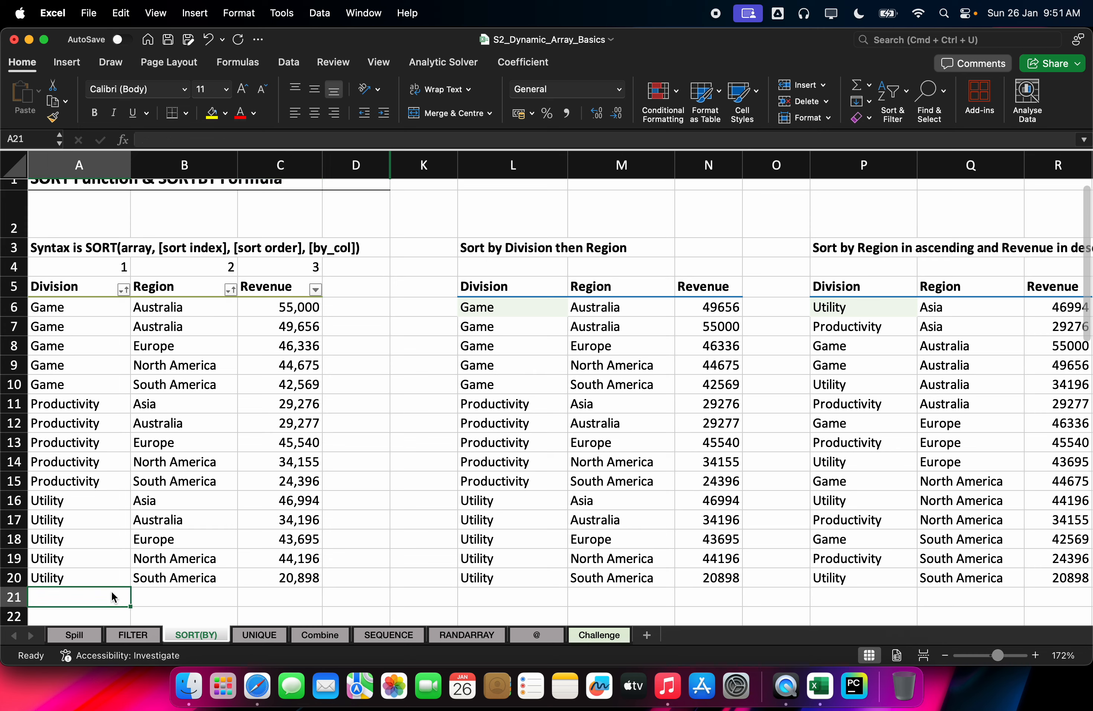
text(hd)
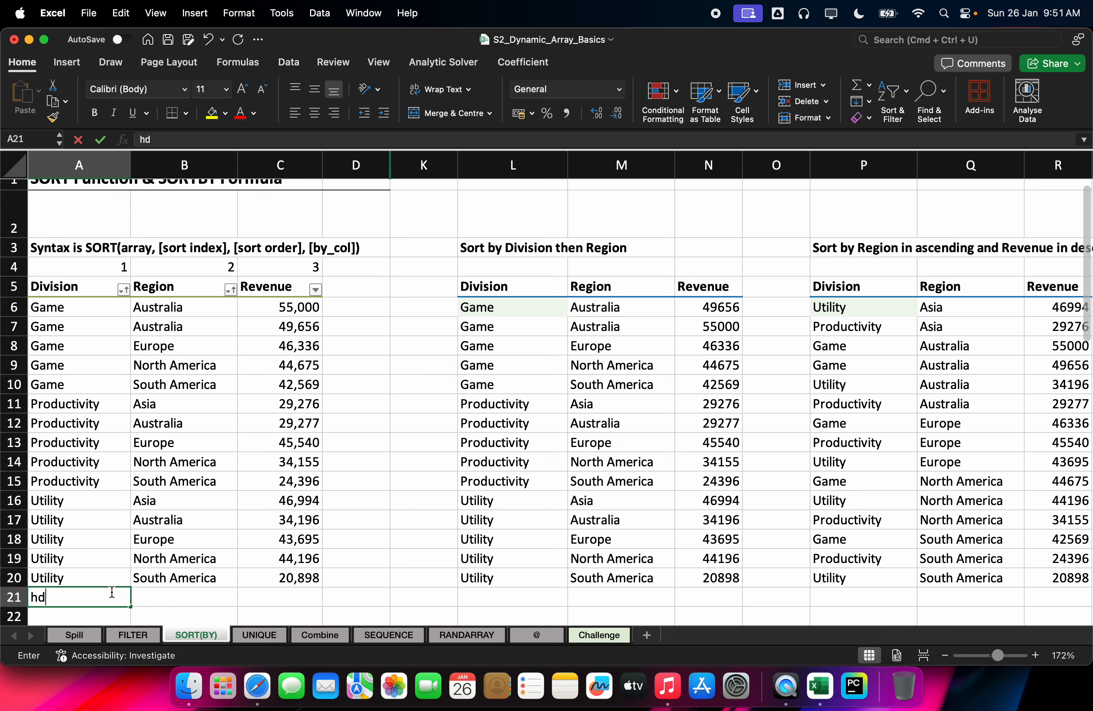
key(Escape)
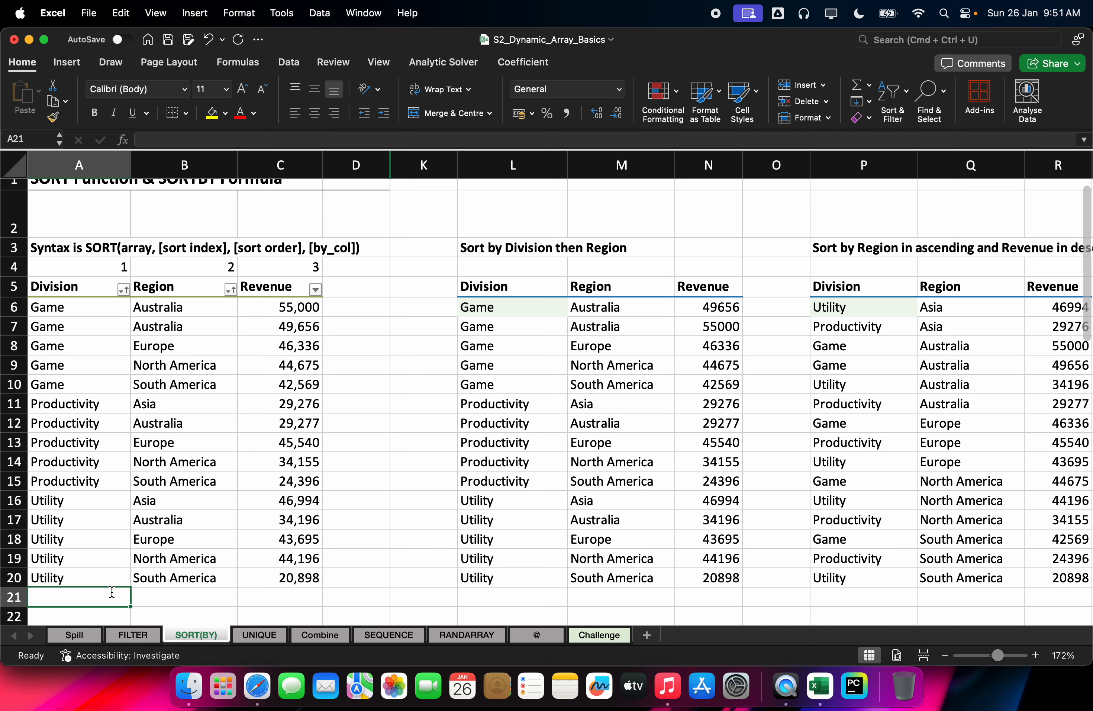
Enter the formula =A20 in cell L21, directly below the Division then Region output
click(535, 597)
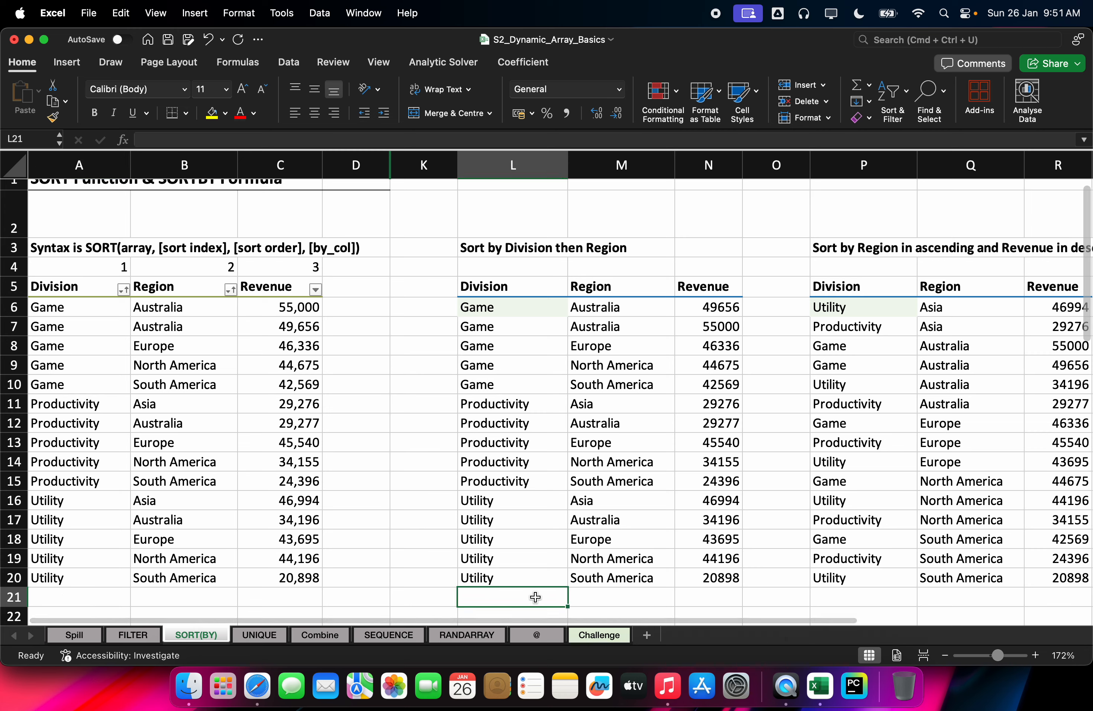
text(=)
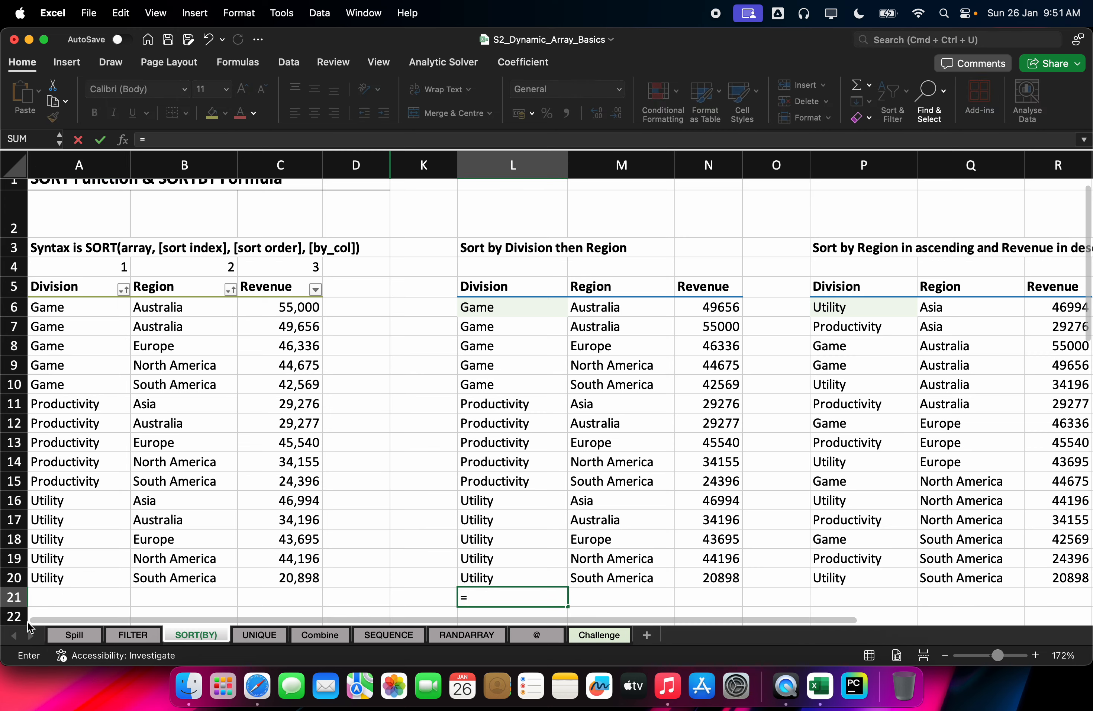
click(63, 573)
key(Return)
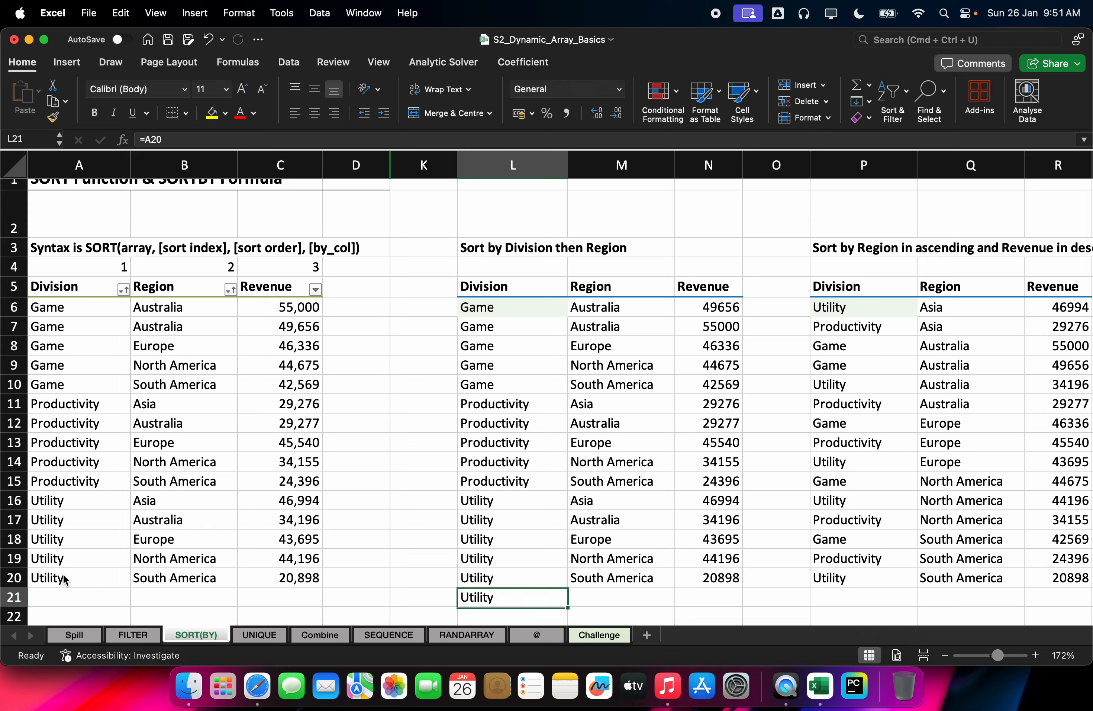
key(Right)
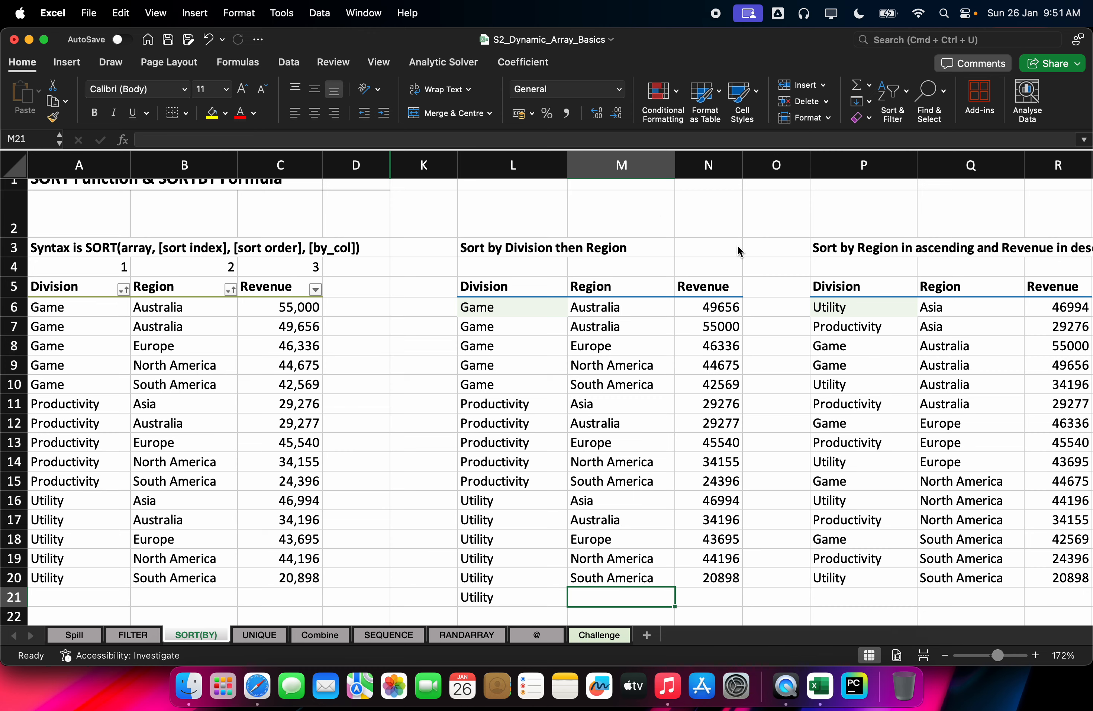
Hide columns L to N, which hold the Sort by Division then Region example
scroll(737, 249, right, 5)
scroll(738, 249, left, 5)
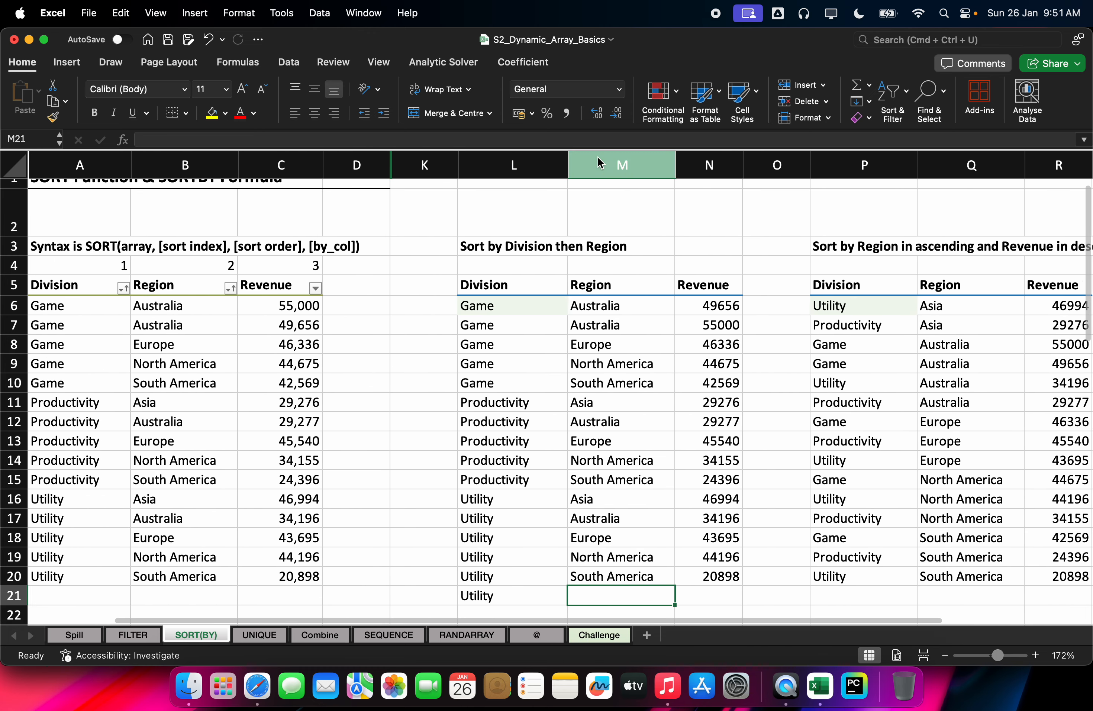
drag(513, 165, 708, 166)
right_click(688, 166)
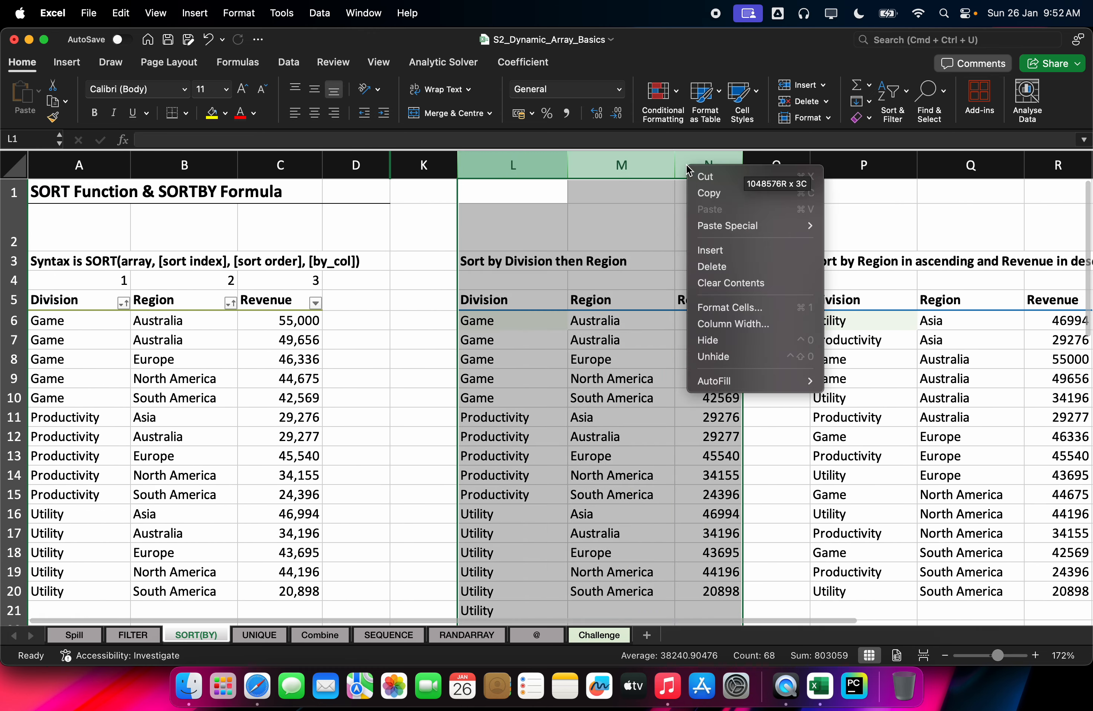
click(709, 340)
Examine the SORT formula in P6, including its array, sort index and sort order arguments
click(583, 328)
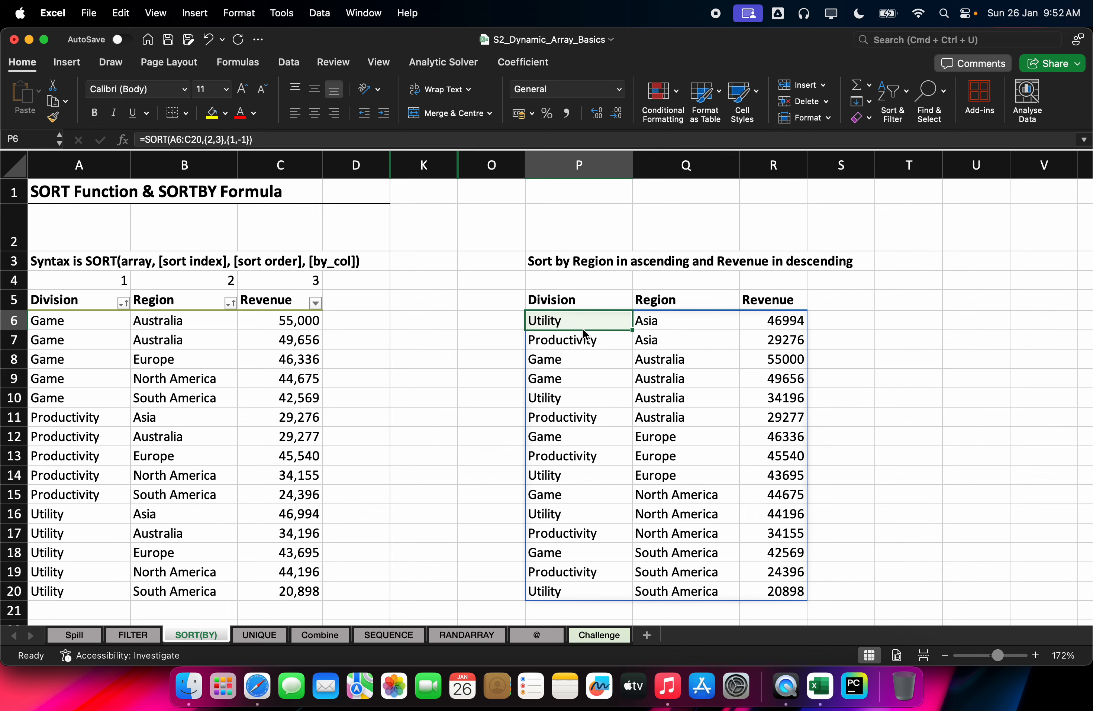
double_click(582, 328)
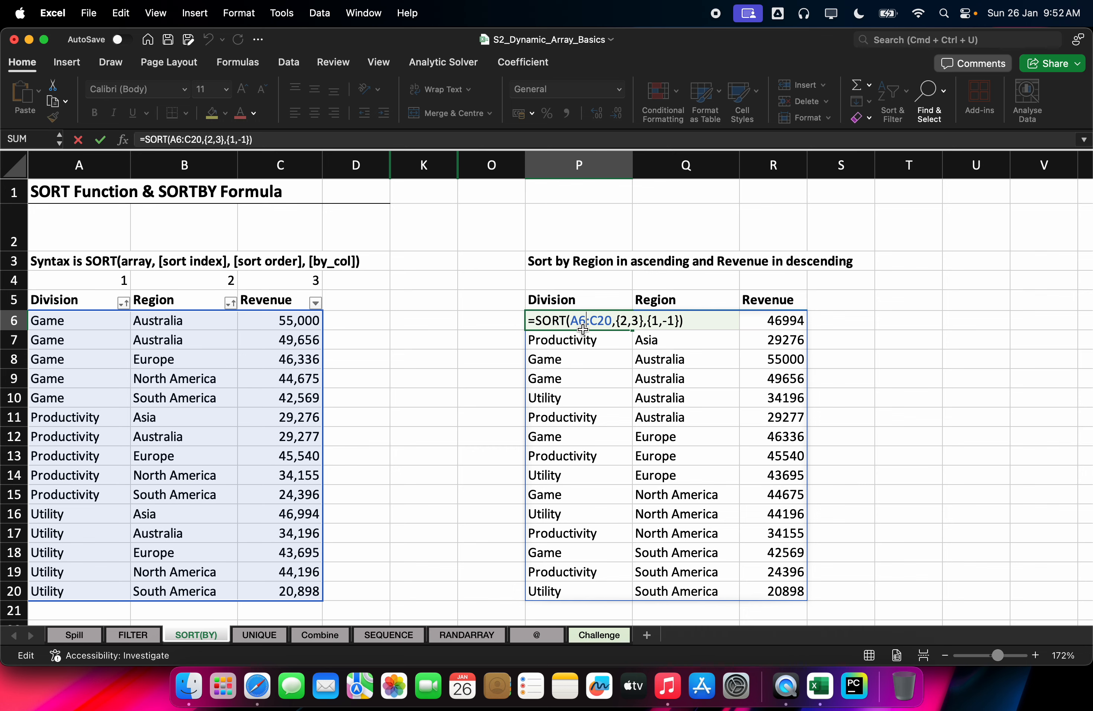
click(216, 352)
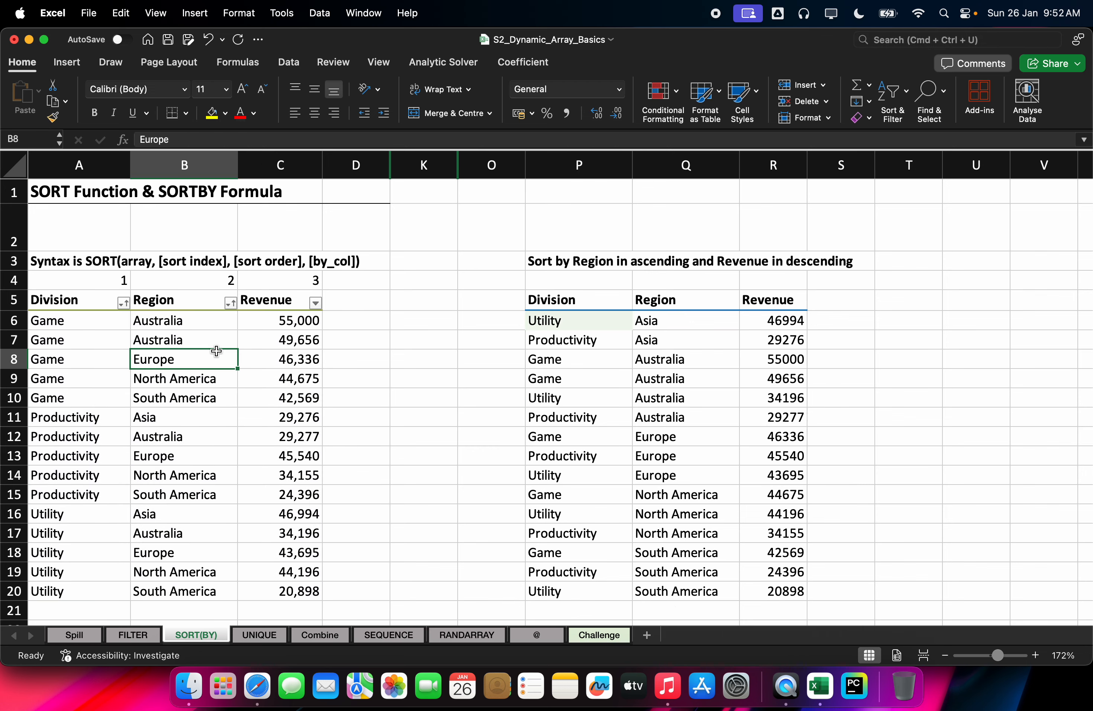
Copy the source table with its syntax line and index row into a new worksheet
key(super+a)
key(super+c)
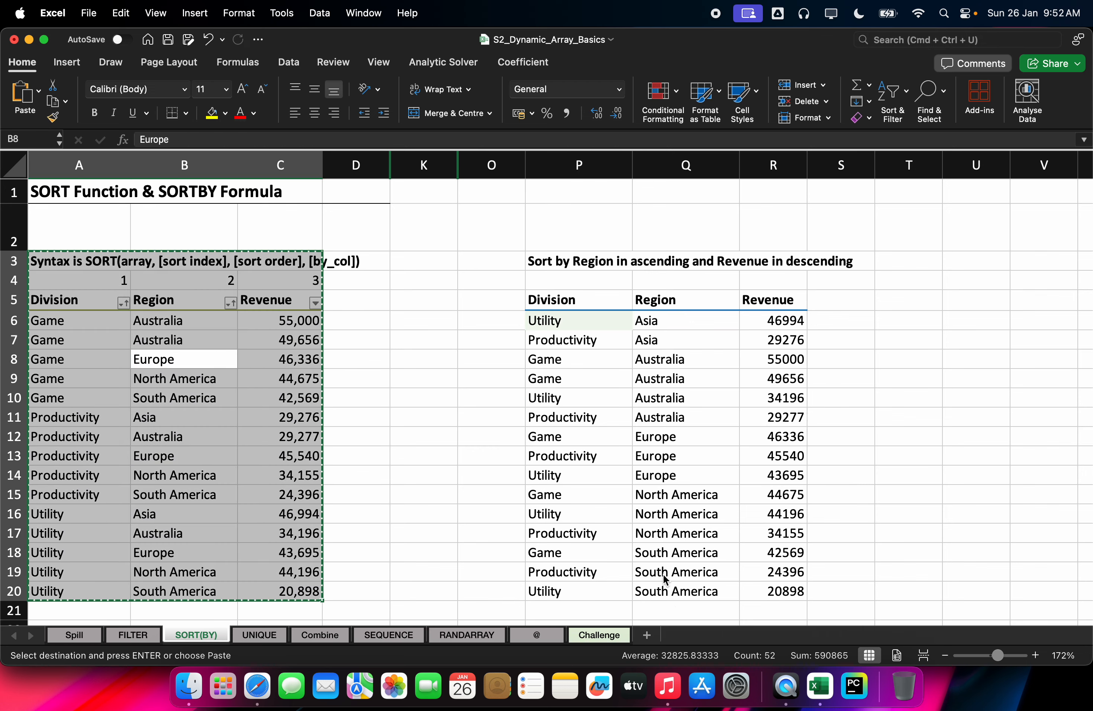
click(648, 637)
key(super+v)
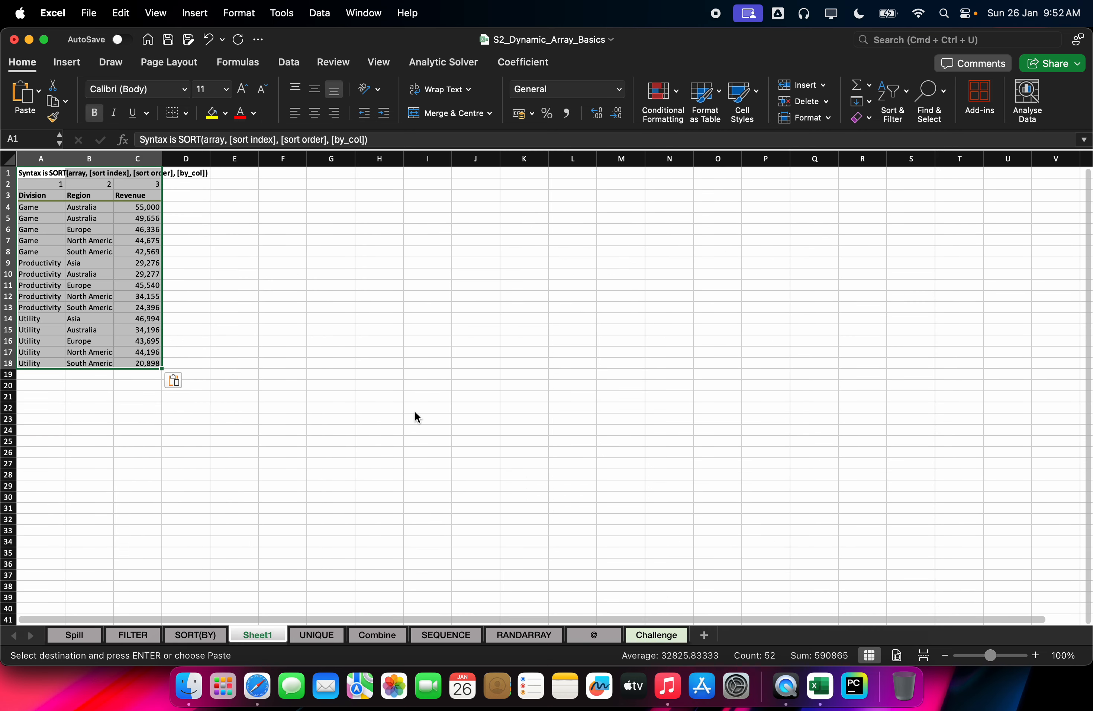
key(BackSpace)
key(Escape)
key(BackSpace)
key(Escape)
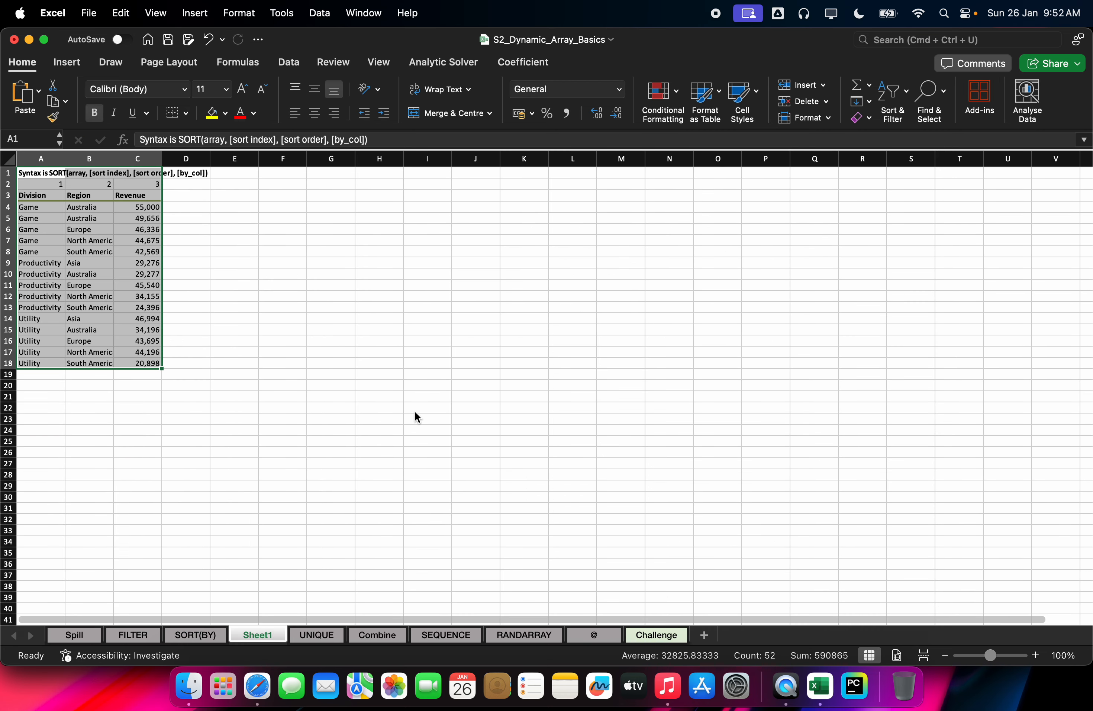
key(BackSpace)
key(Escape)
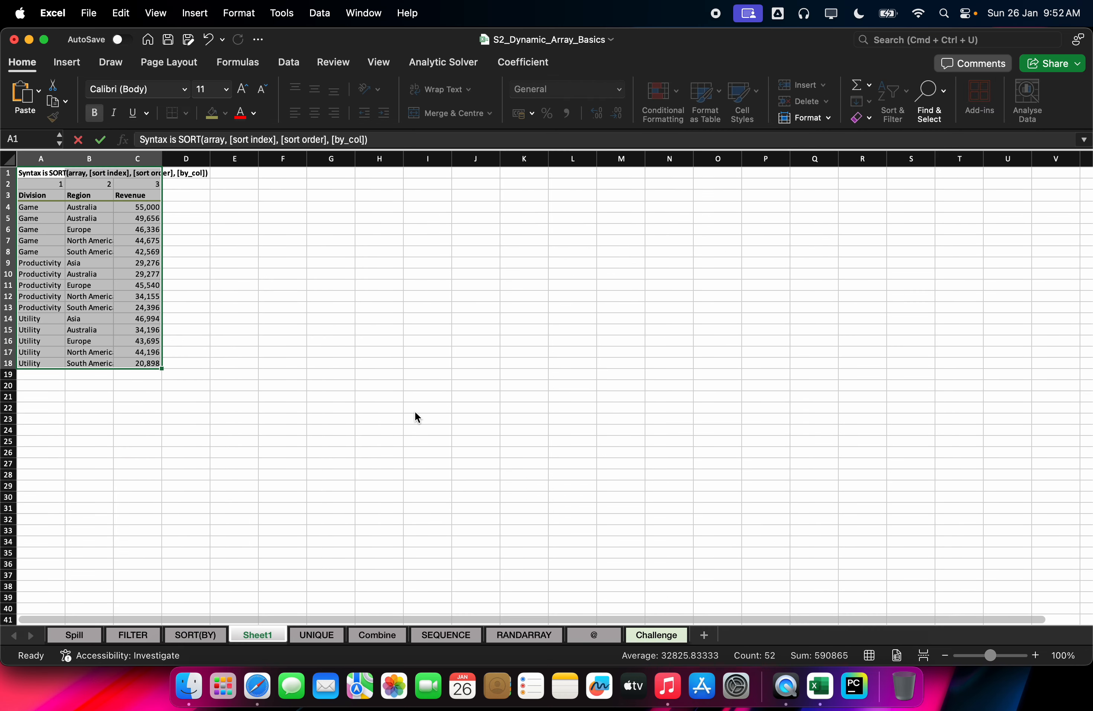
Delete the new worksheet Sheet1 and return to the SORT(BY) sheet
click(195, 634)
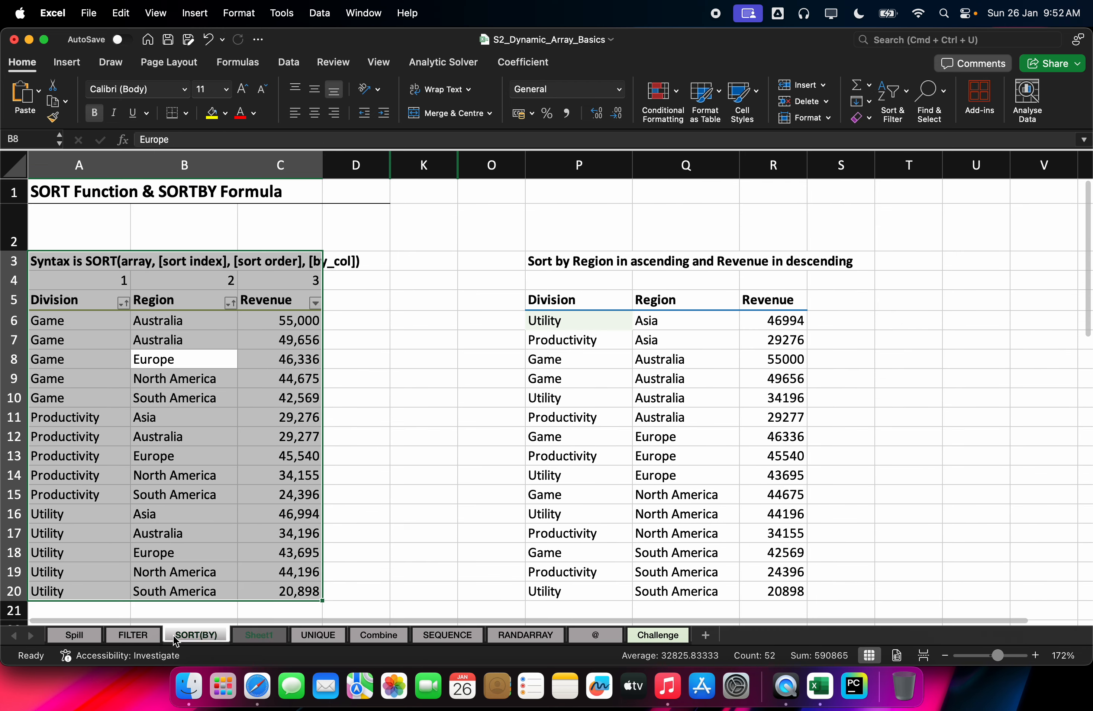
right_click(252, 636)
click(281, 461)
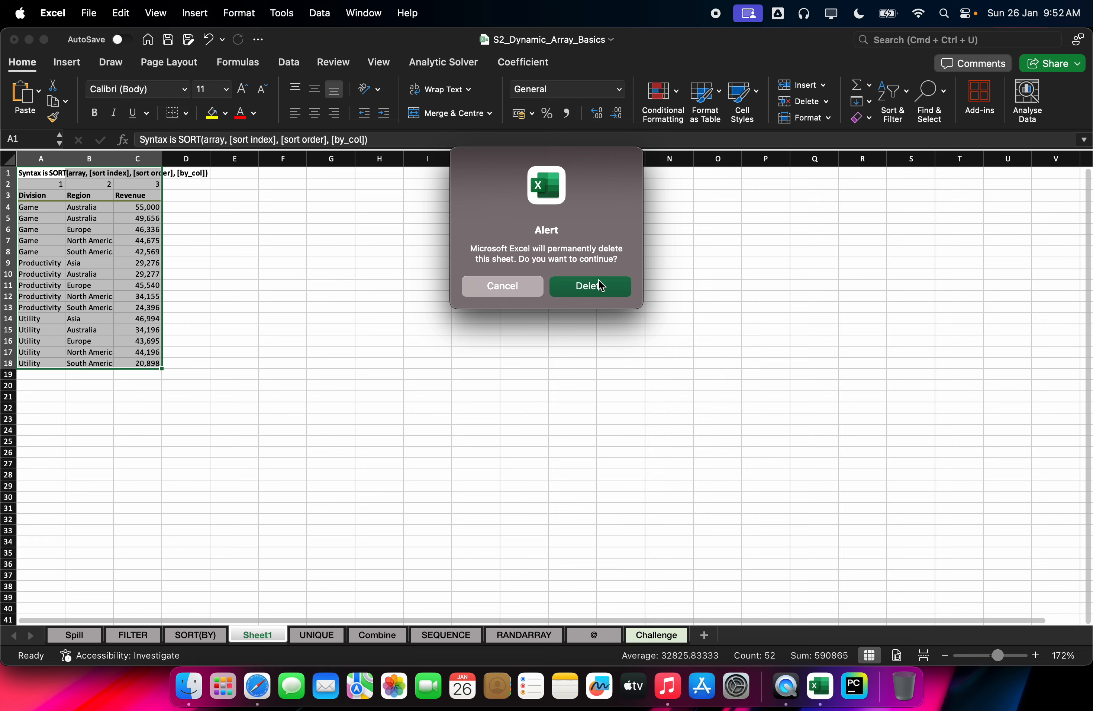
click(600, 286)
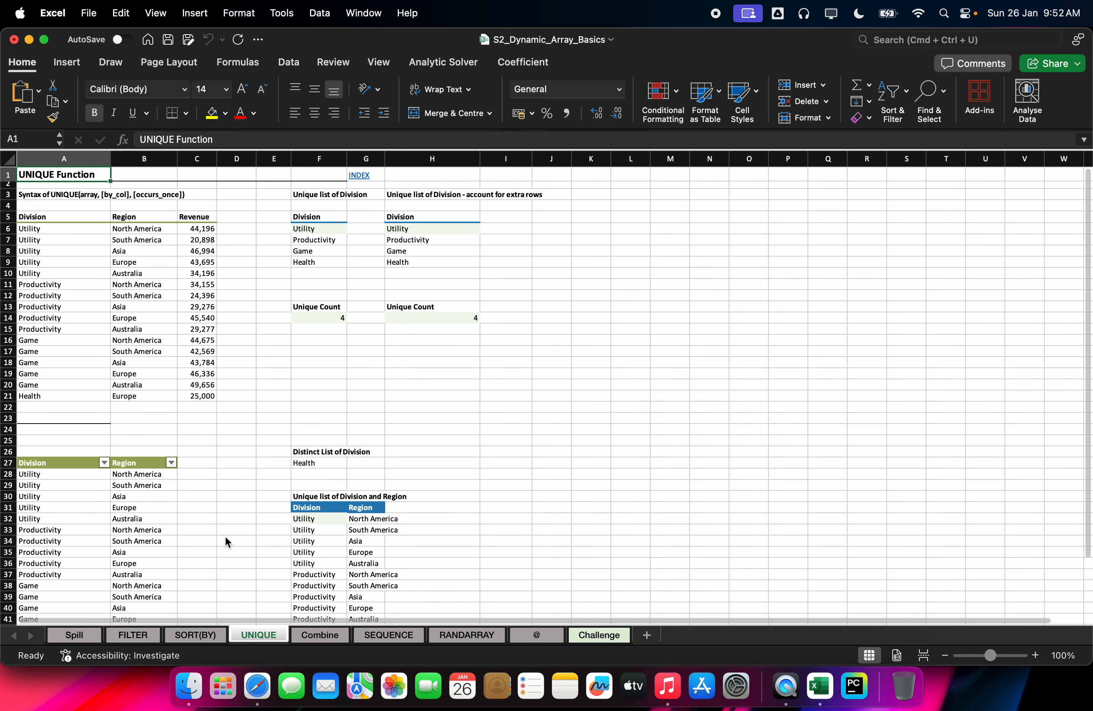
click(195, 635)
Check the SORT formula in P6 against the column index numbers above the source table's headers
click(578, 319)
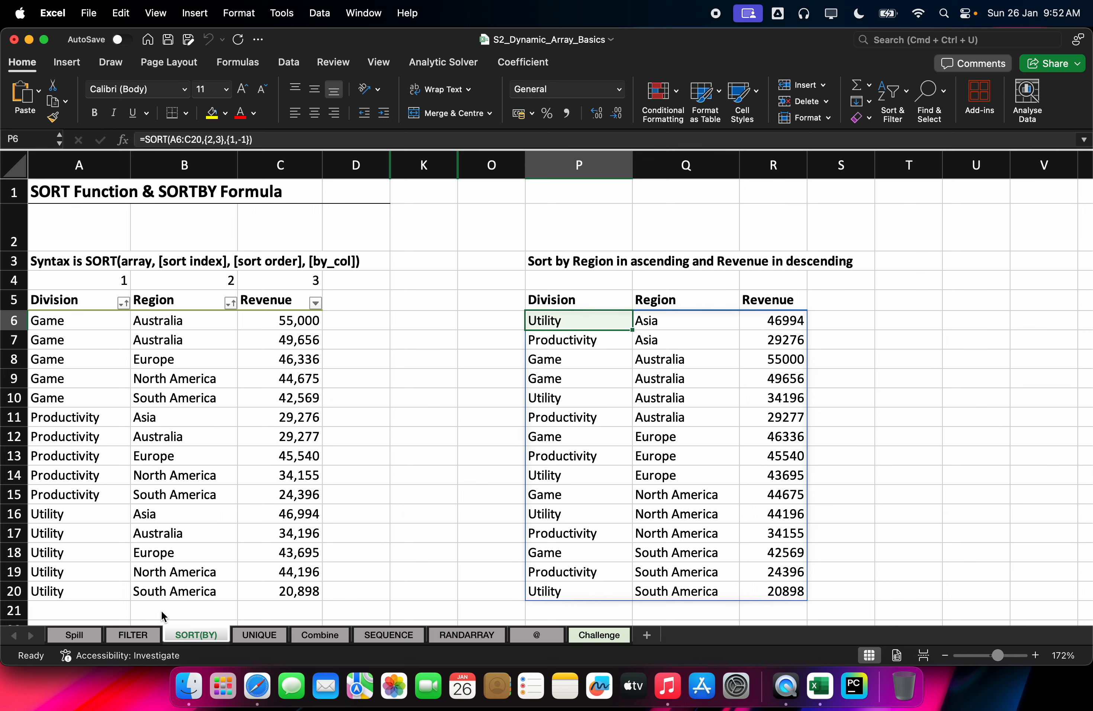
click(109, 281)
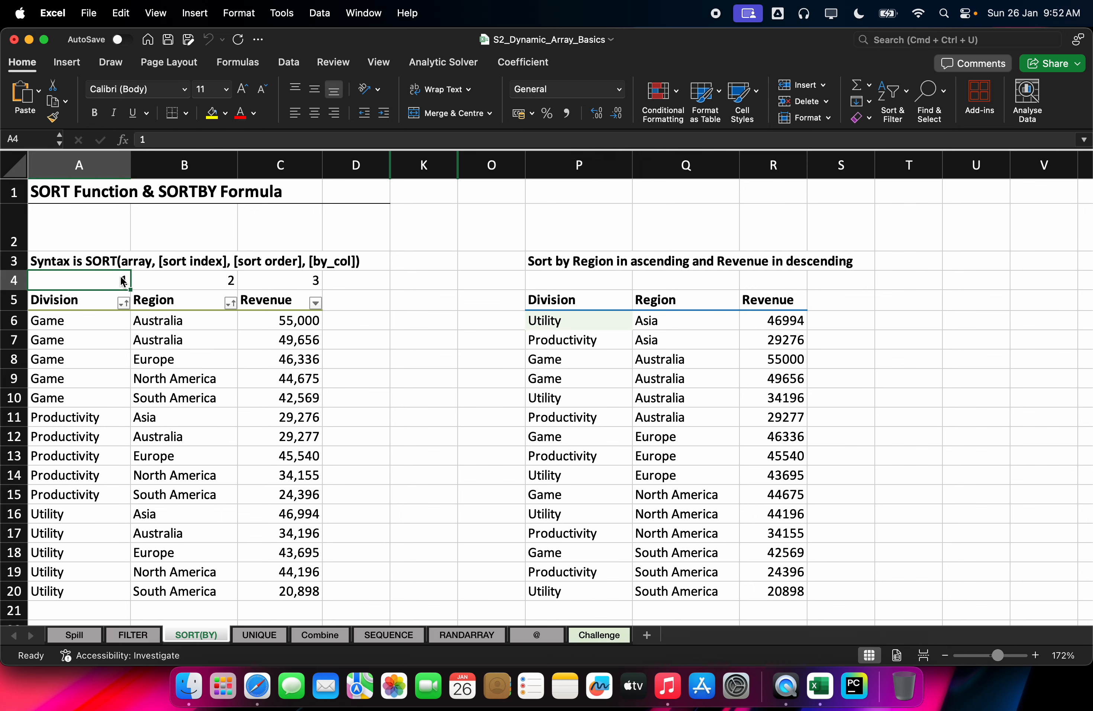
Examine the index numbers in A4:C4 and the SORT formula in P6 against the sort description in P3
click(151, 277)
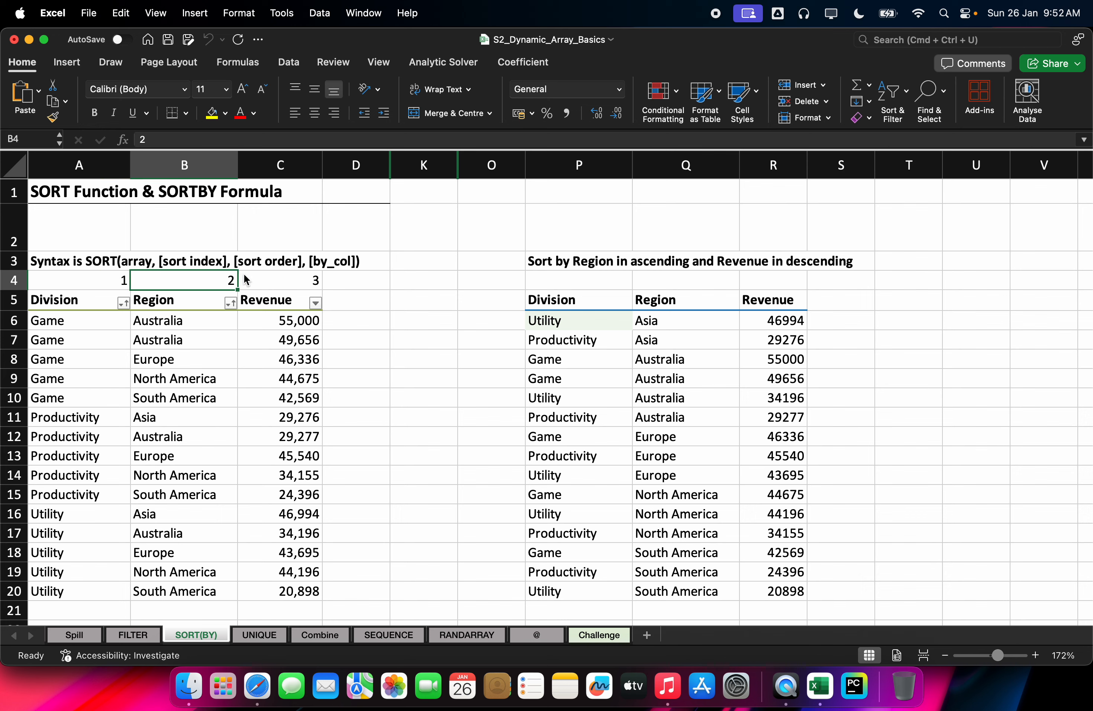
click(273, 279)
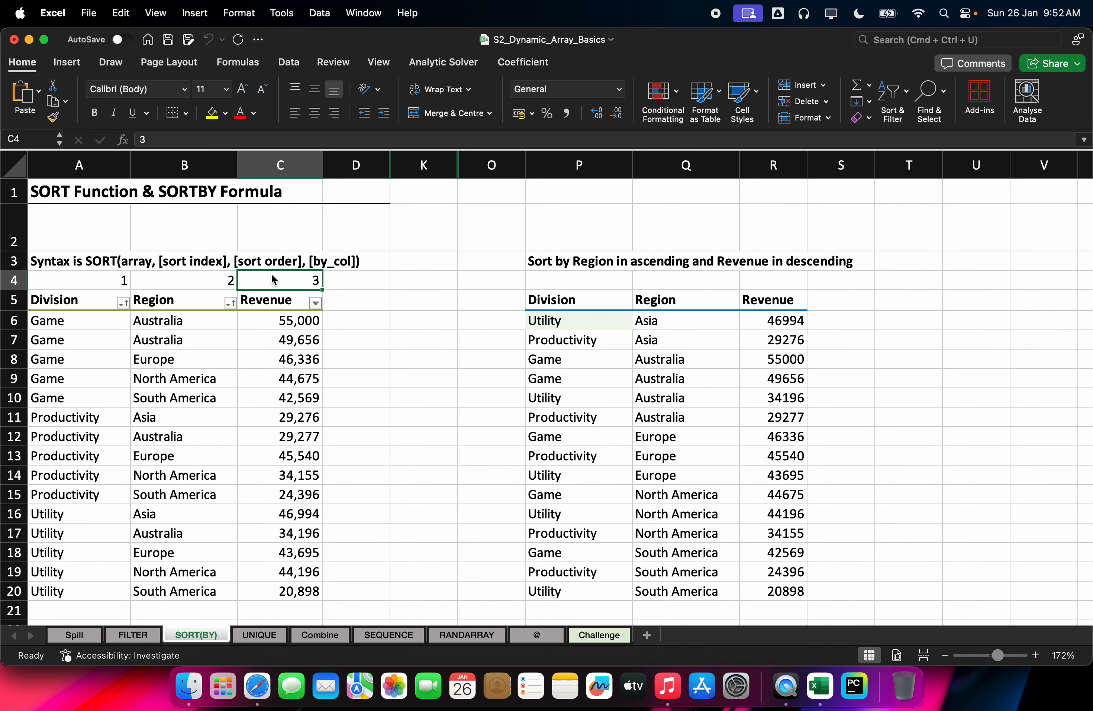
click(89, 285)
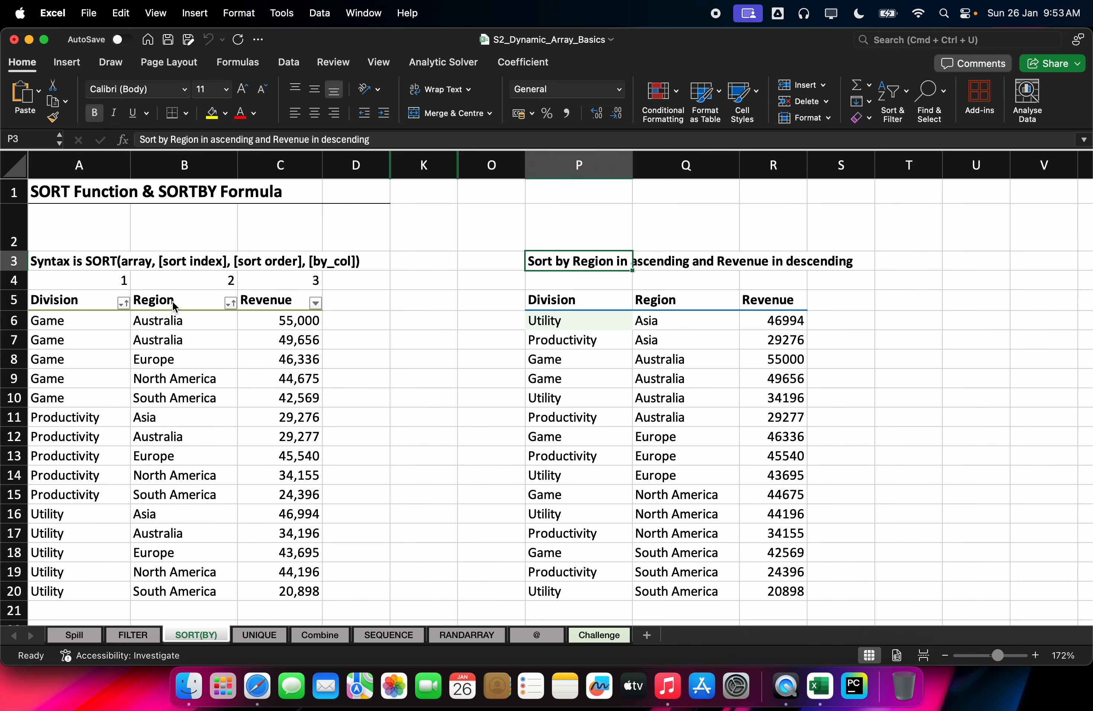
click(206, 300)
click(627, 321)
double_click(629, 322)
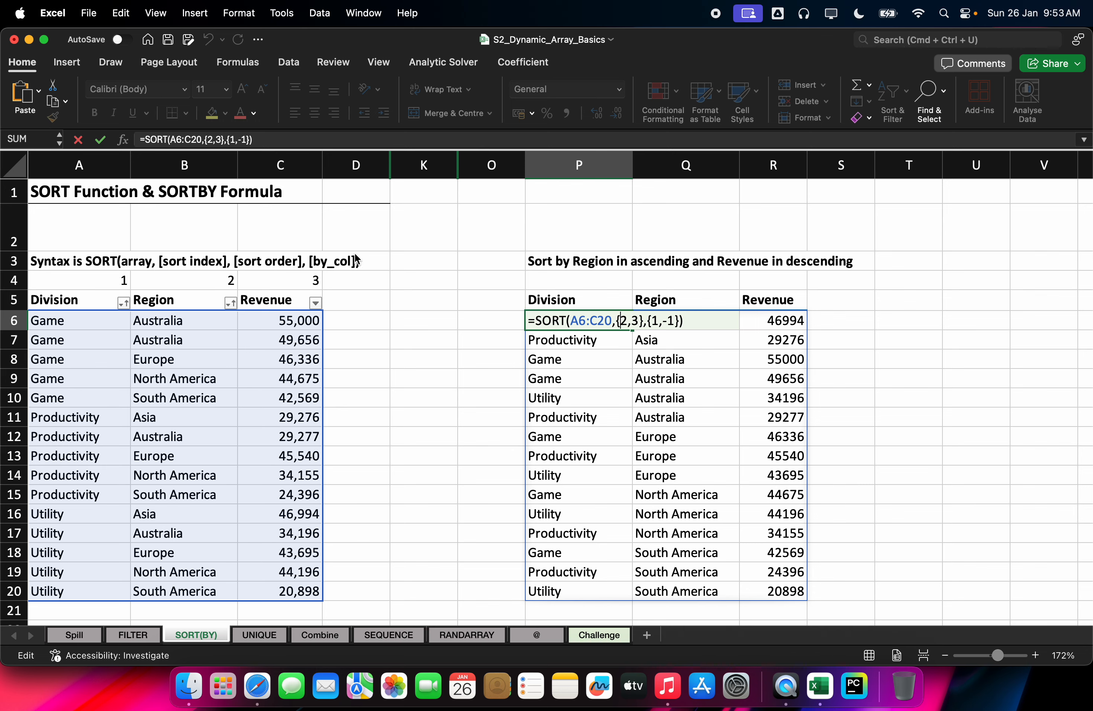
click(555, 268)
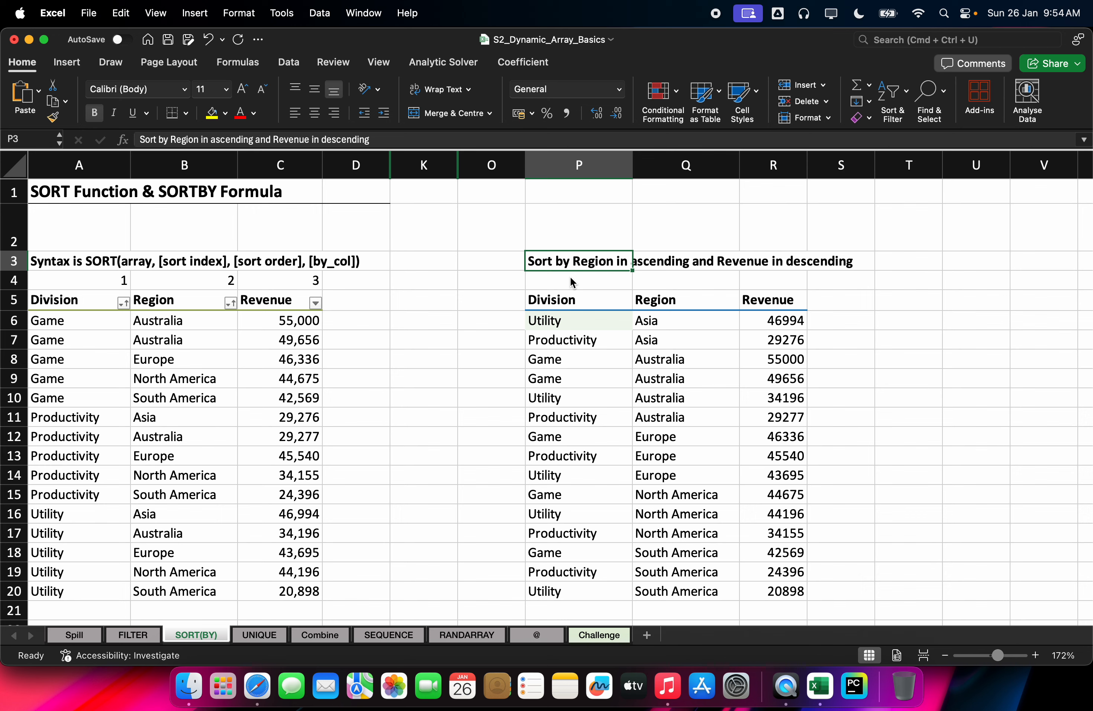
Clear the SORT formula from P6, emptying the spilled result table
click(581, 322)
double_click(571, 322)
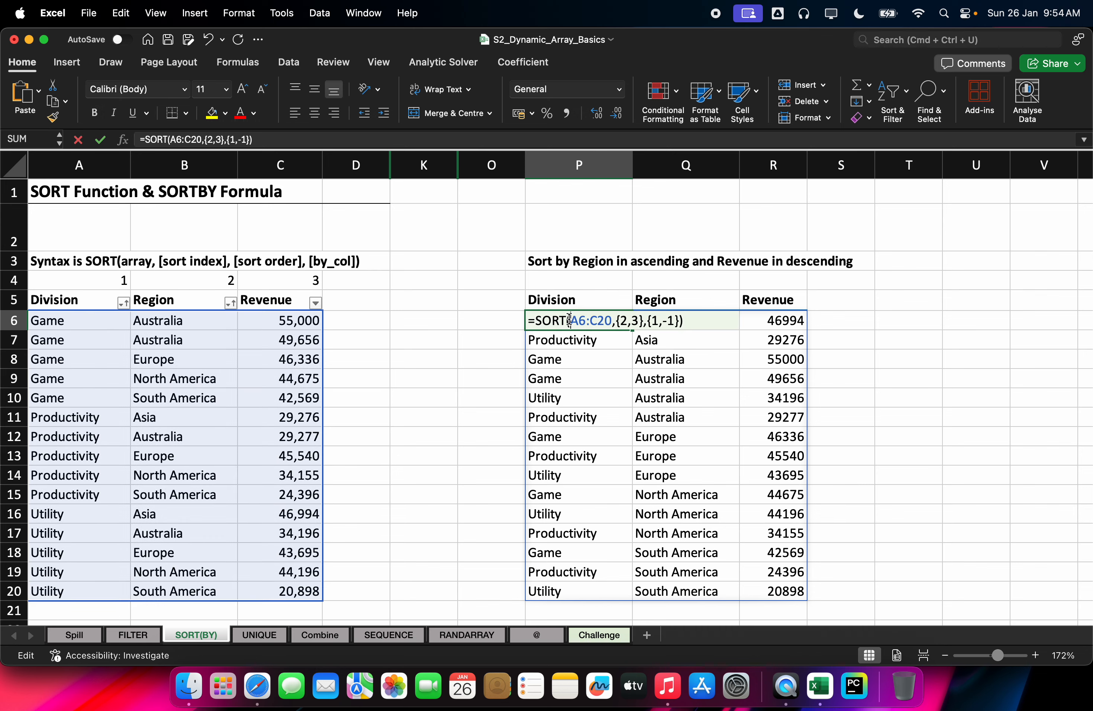
key(Escape)
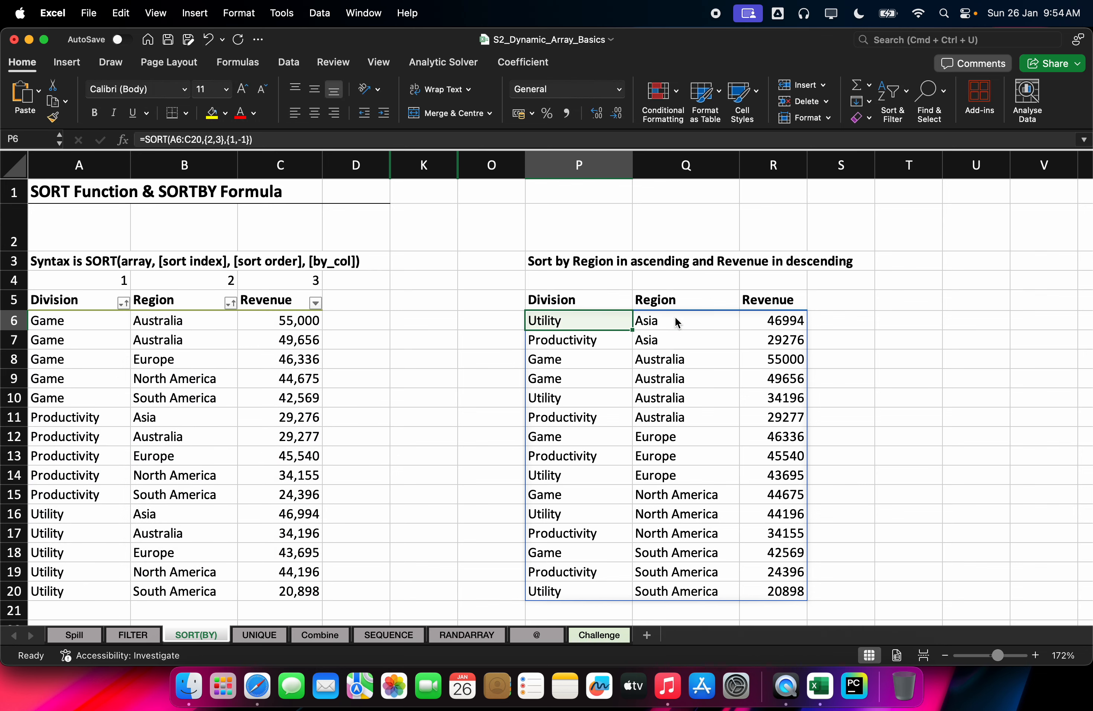
key(Delete)
text(=sort)
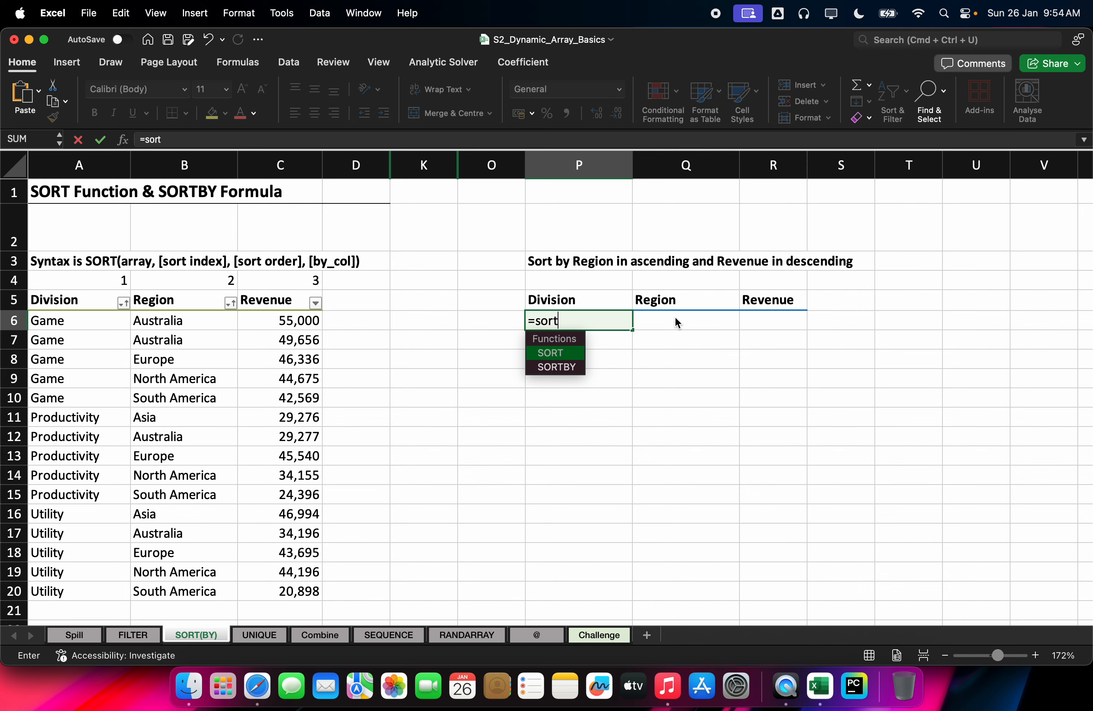
key(Tab)
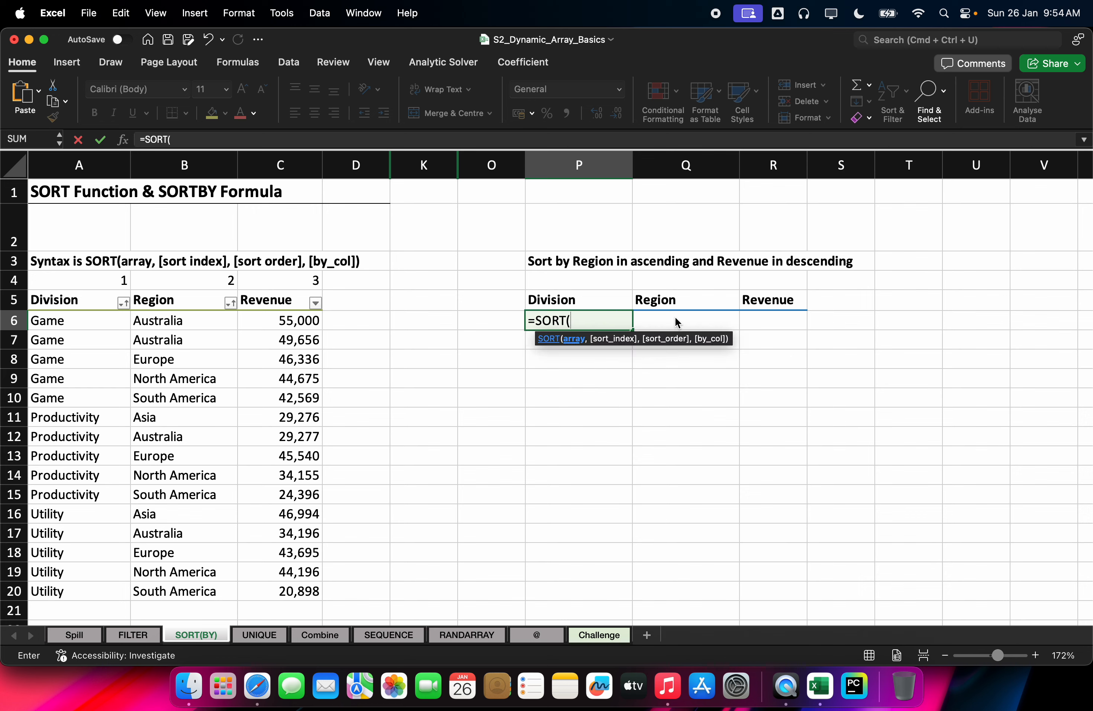
click(78, 321)
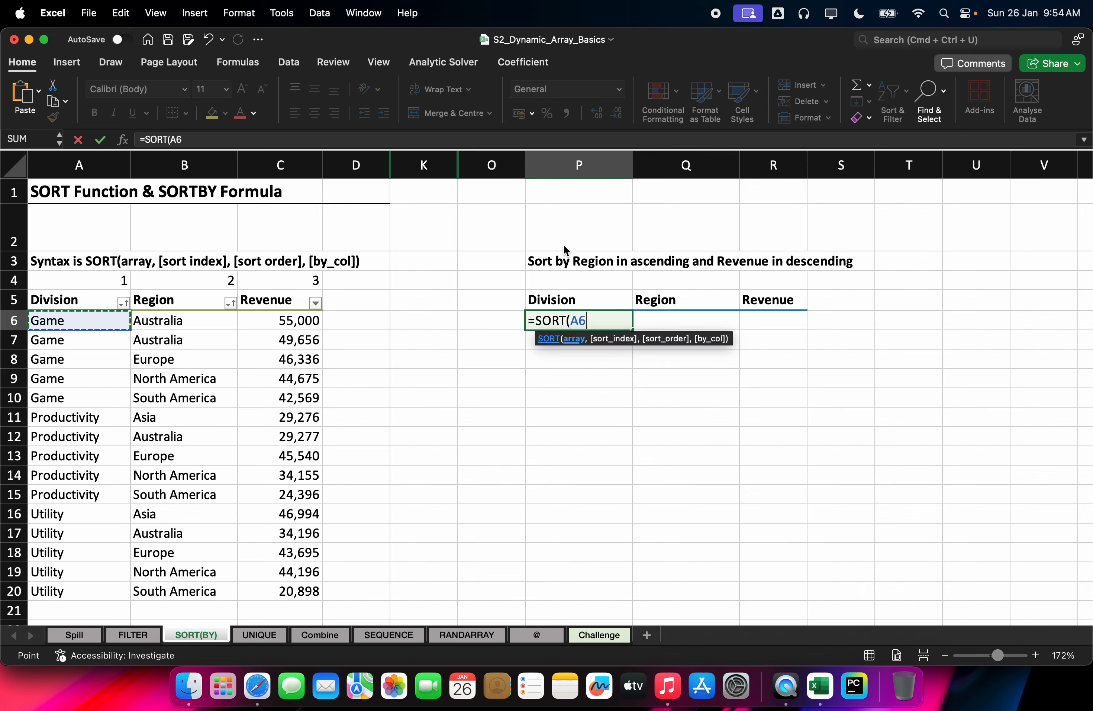
key(super+shift+Down)
key(shift+Right)
key(shift+Right)
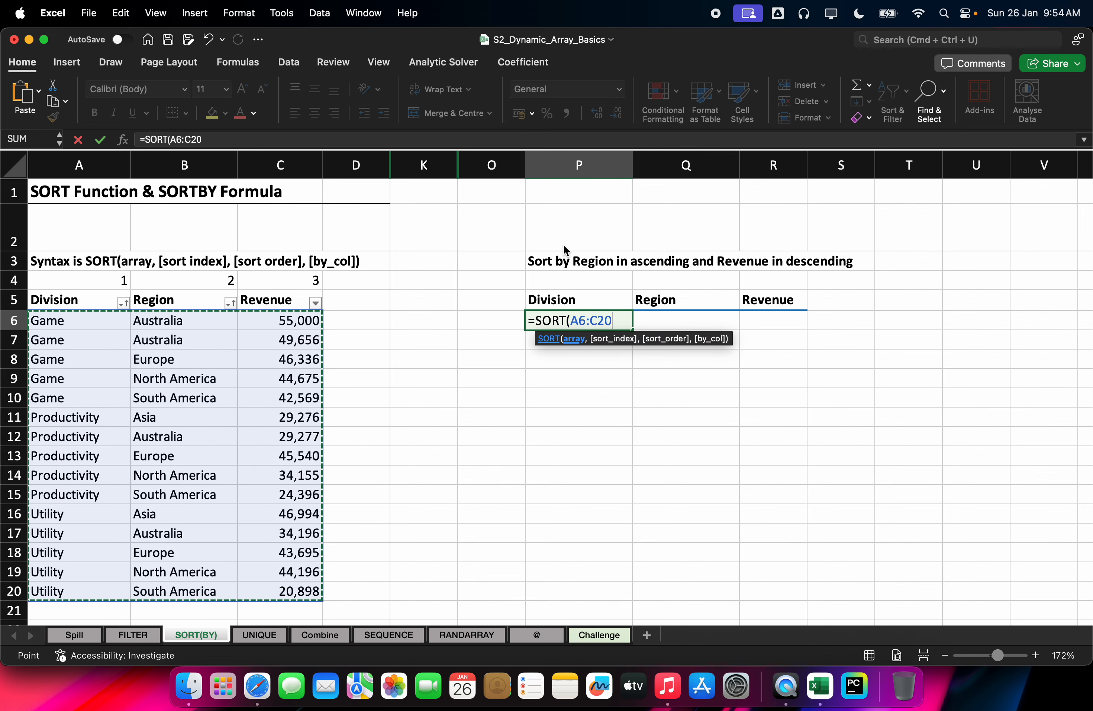
text(,{)
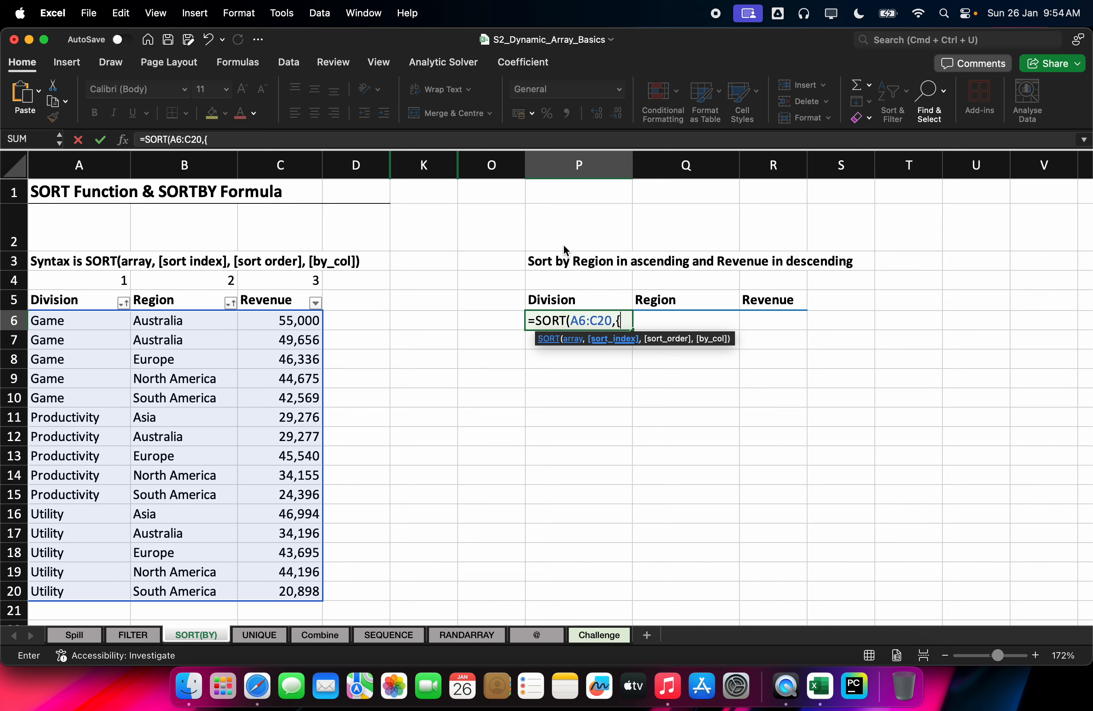
key(Escape)
Enter =SUM(C6:C12)+SUM(C13:C20) in Q7 to combine the sums of two Revenue ranges
click(652, 343)
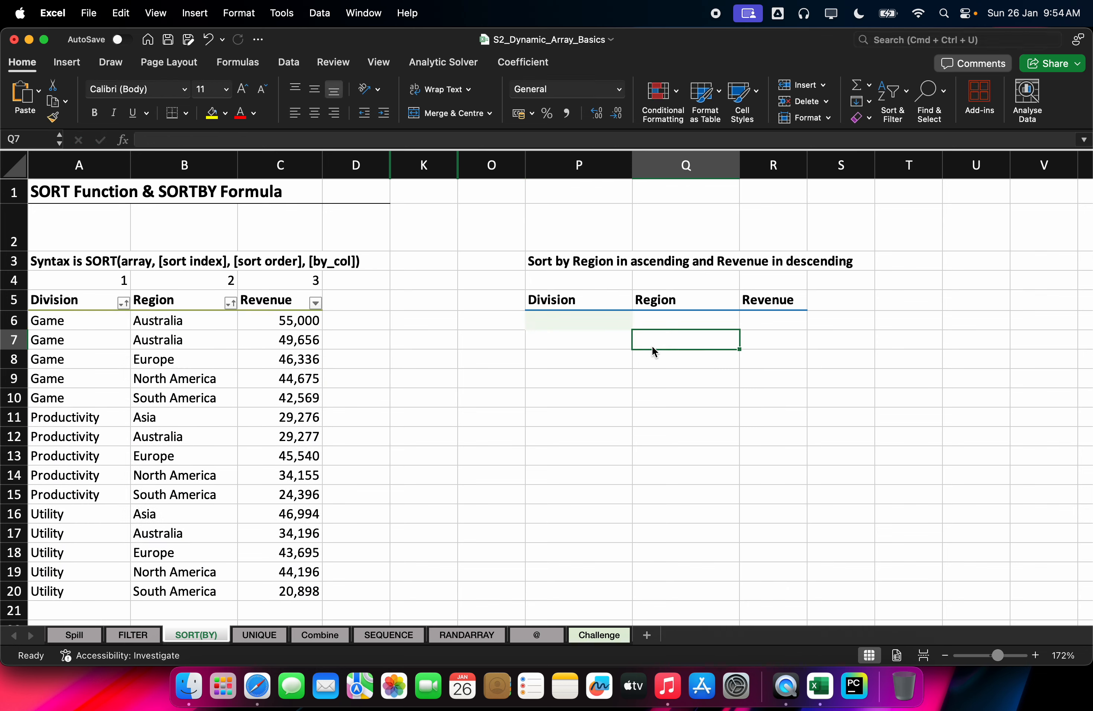
text(=sum)
key(Tab)
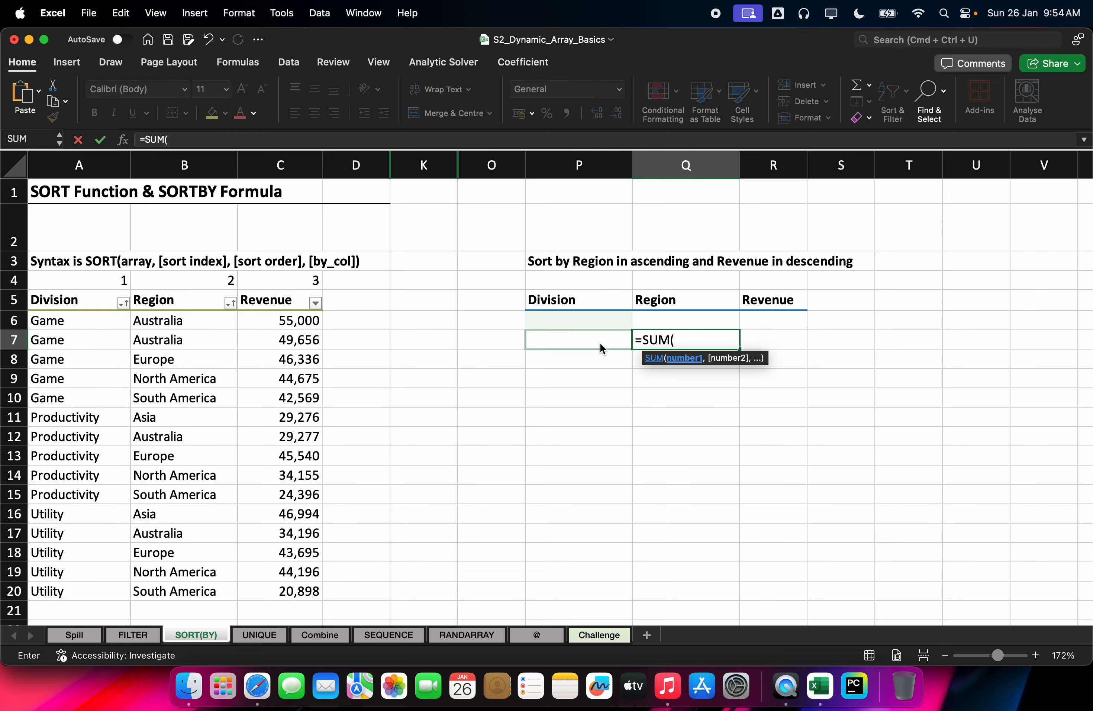
drag(296, 319, 317, 456)
text()+)
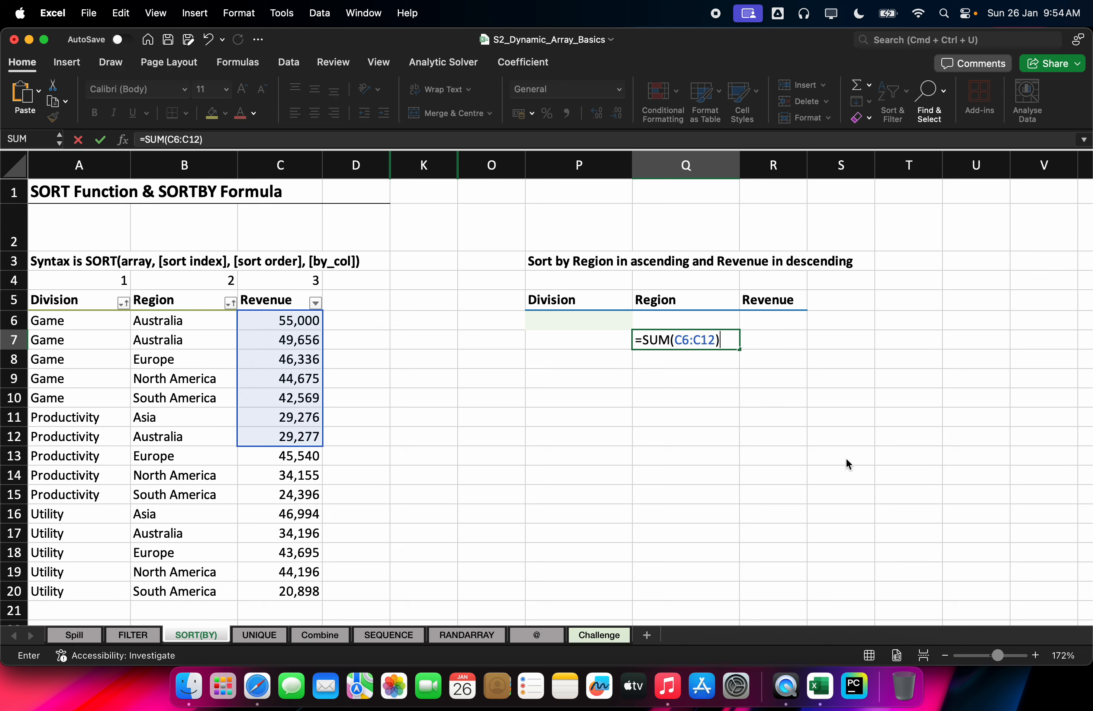
text(u)
key(BackSpace)
text(su)
key(Tab)
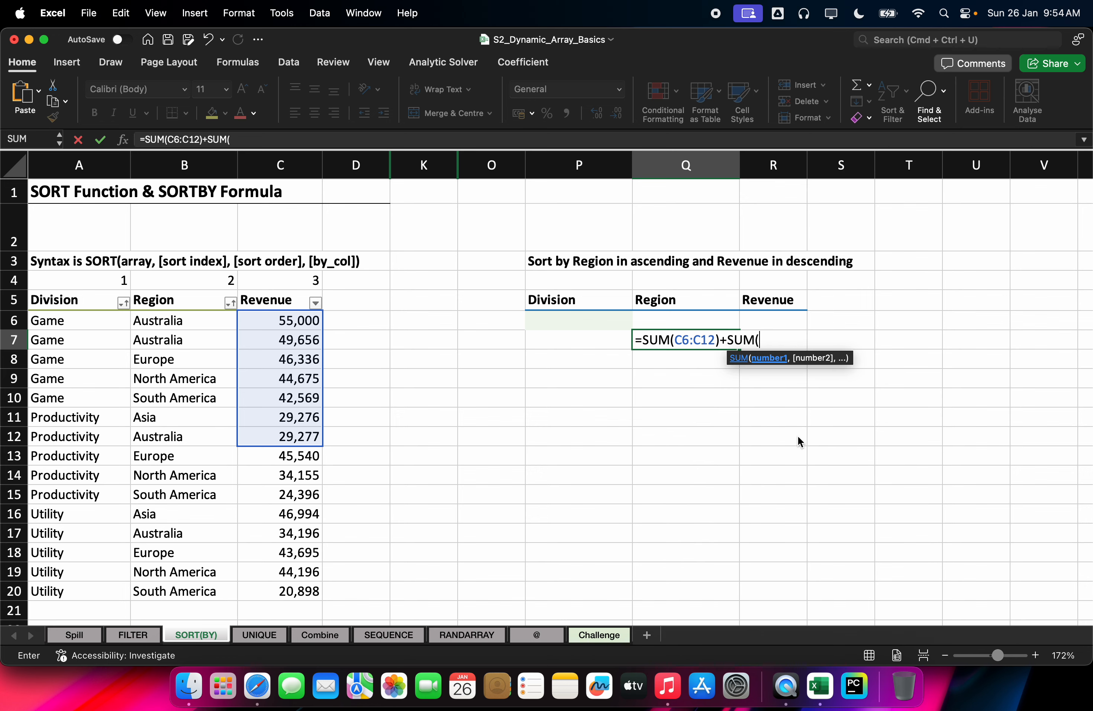
click(304, 455)
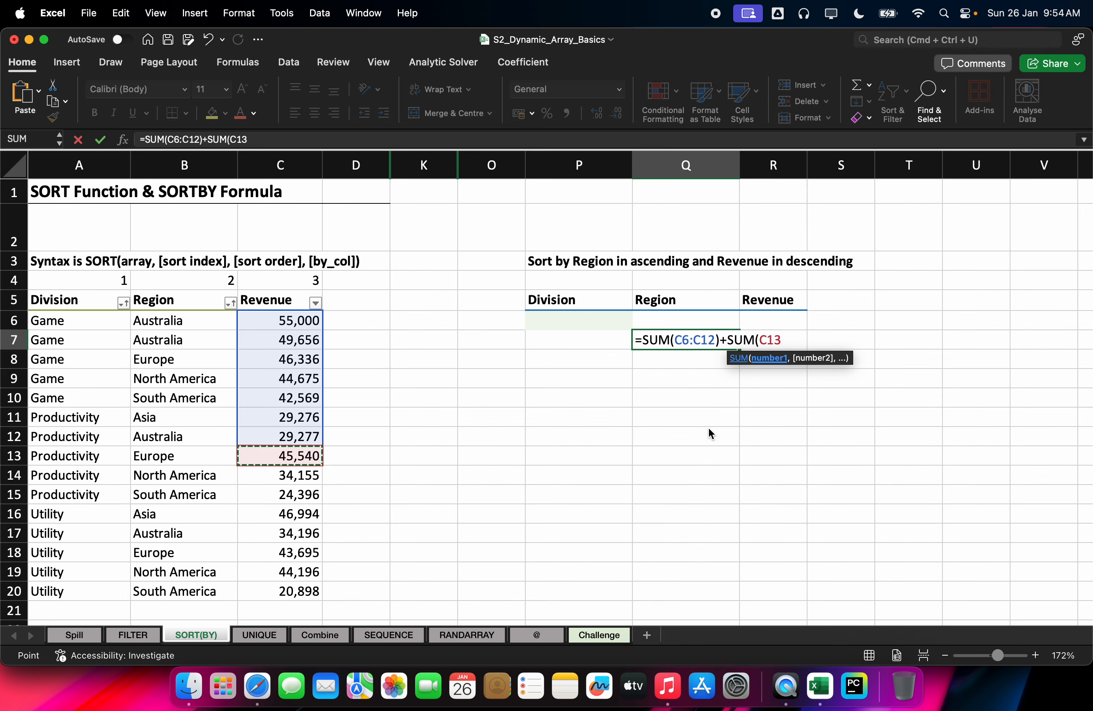
key(super+shift+Down)
key(Return)
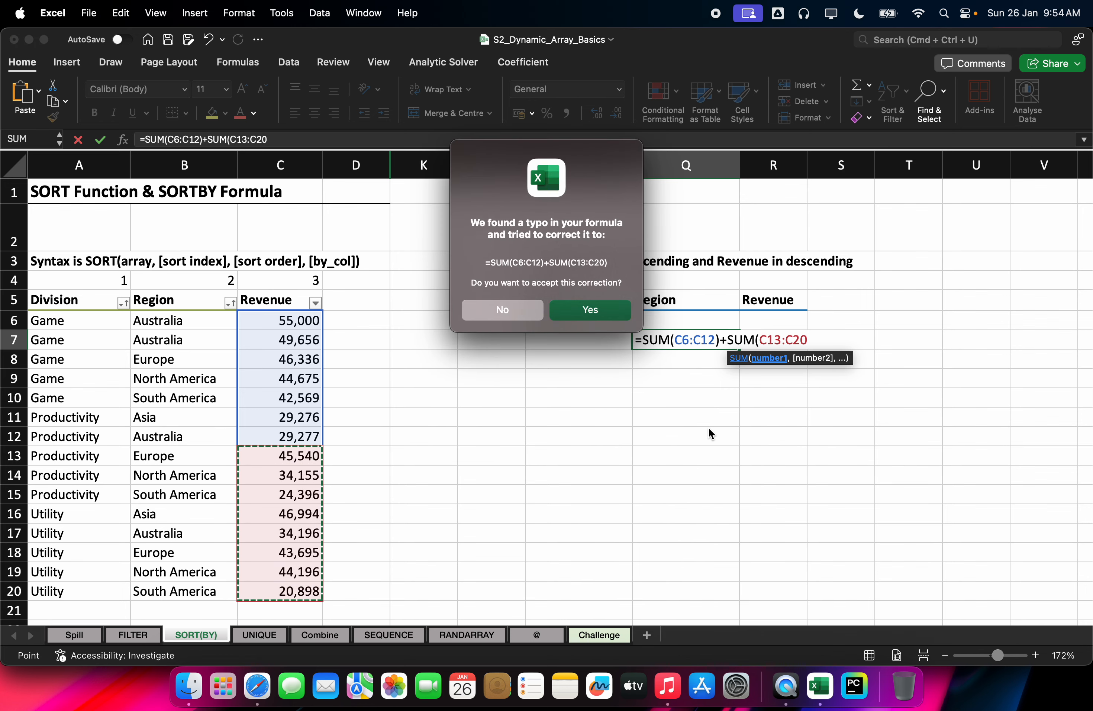
key(Return)
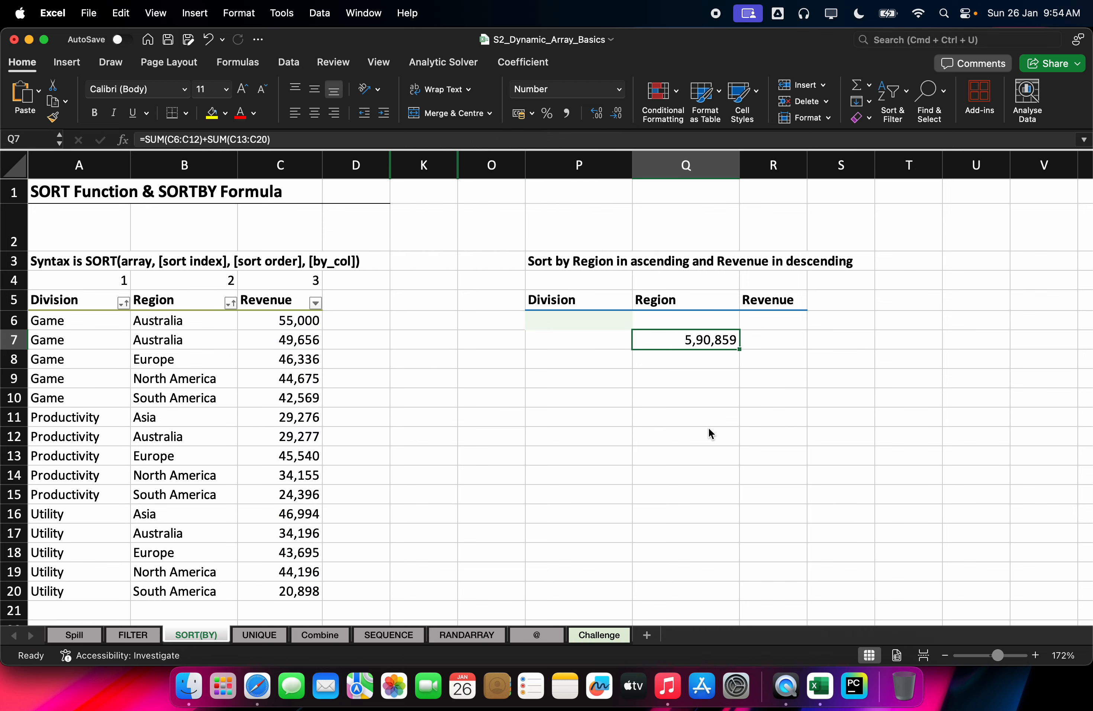
Examine the two ranges combined by the SUM formula in Q7
click(734, 375)
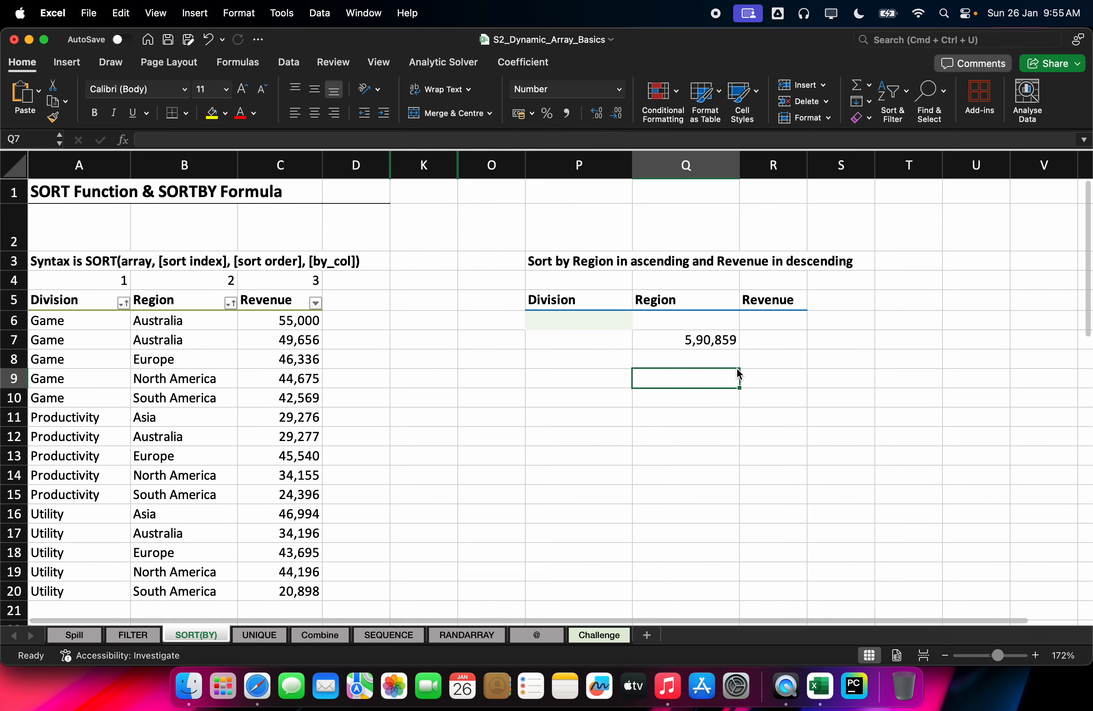
double_click(725, 344)
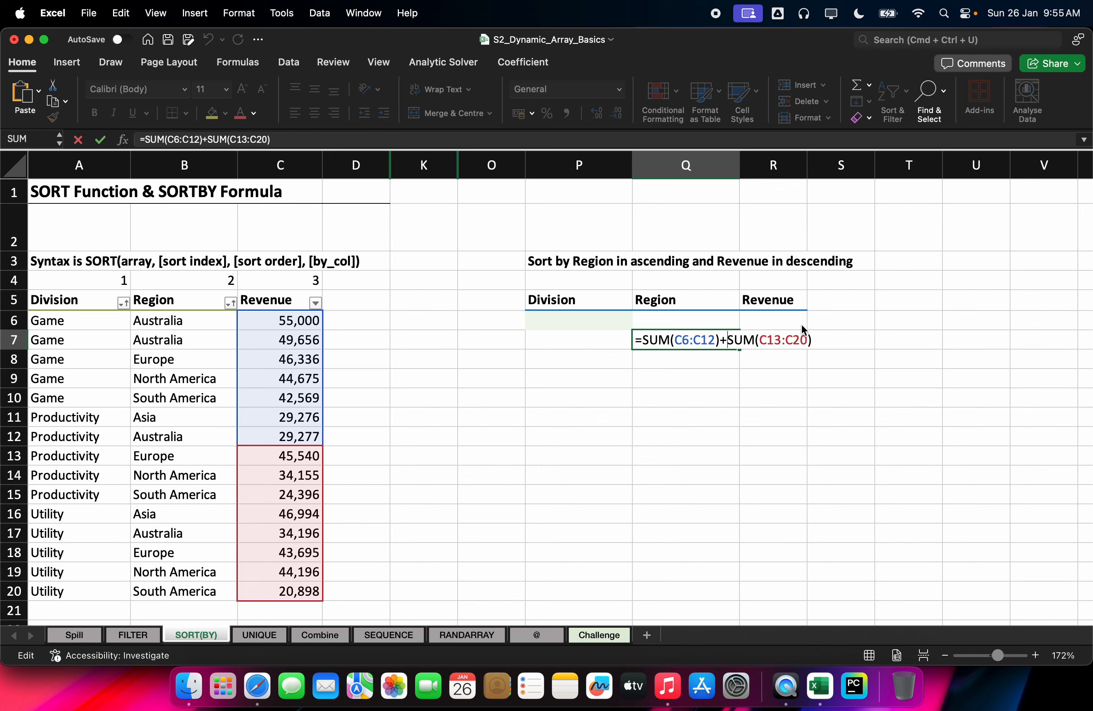
key(Return)
Try to build a formula in Q7 that adds individual cells, starting with C6
text(=s)
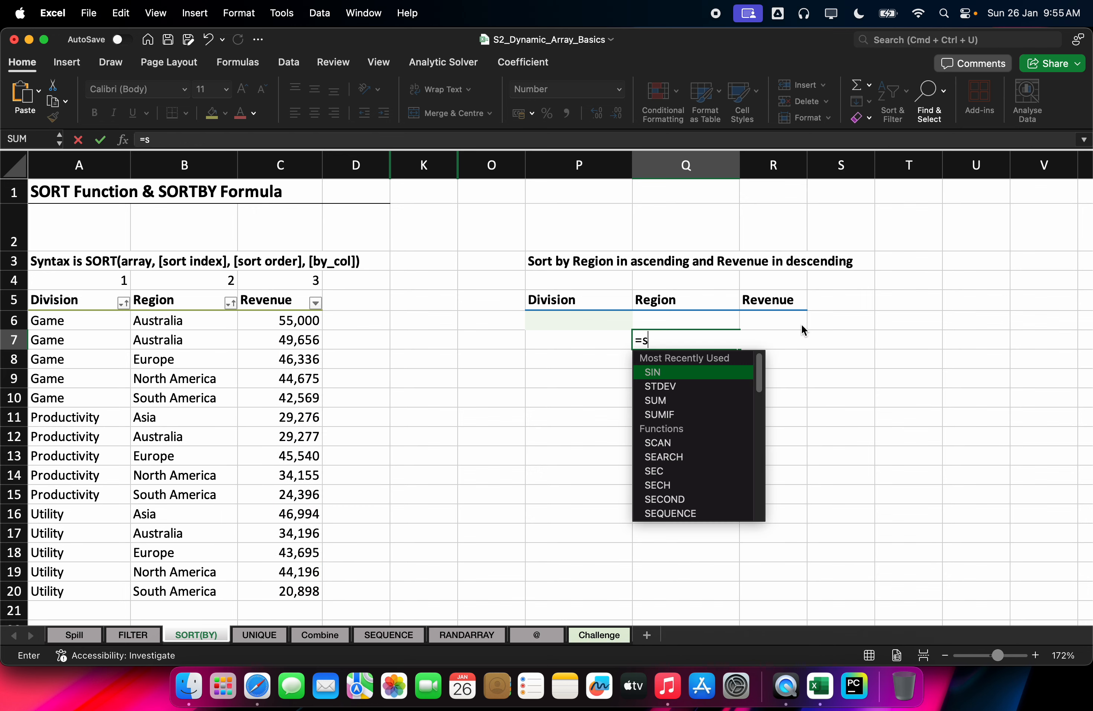
key(BackSpace)
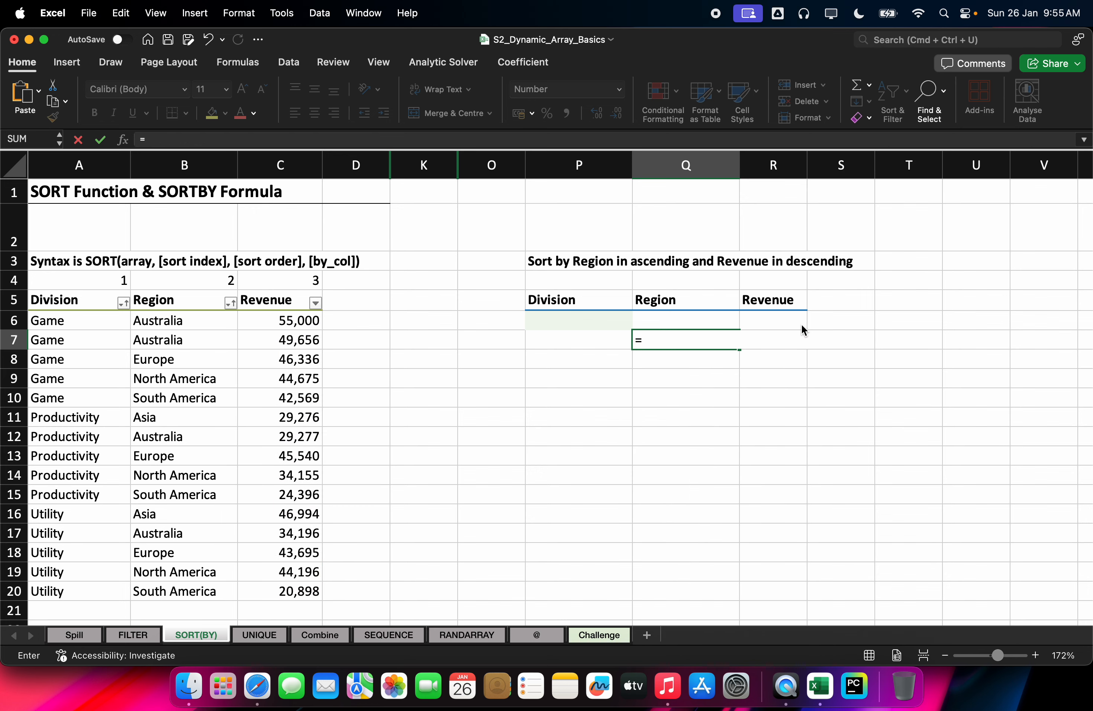
click(287, 321)
text(+)
key(Left)
key(Left)
key(Left)
key(Left)
key(Left)
text(+)
key(Left)
key(Left)
key(Left)
key(Left)
key(Left)
key(Down)
text(+)
key(Escape)
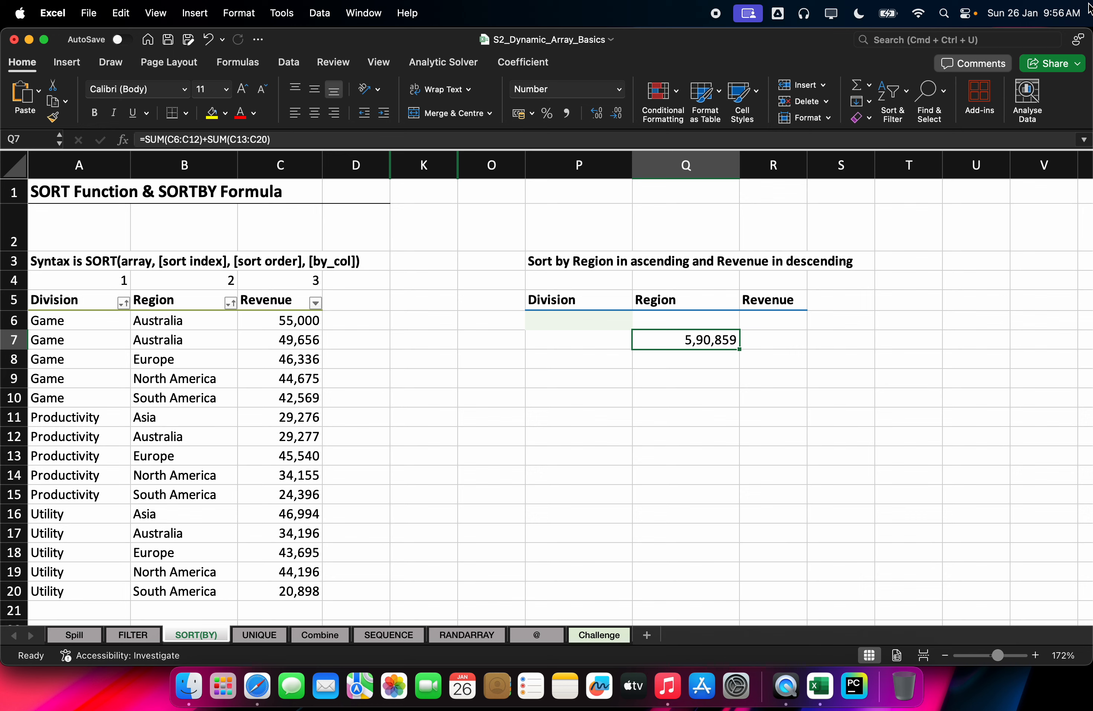
Try joining SORT with + and * operators in Q7, abandon the entry and undo the SUM formula there
text(=sor)
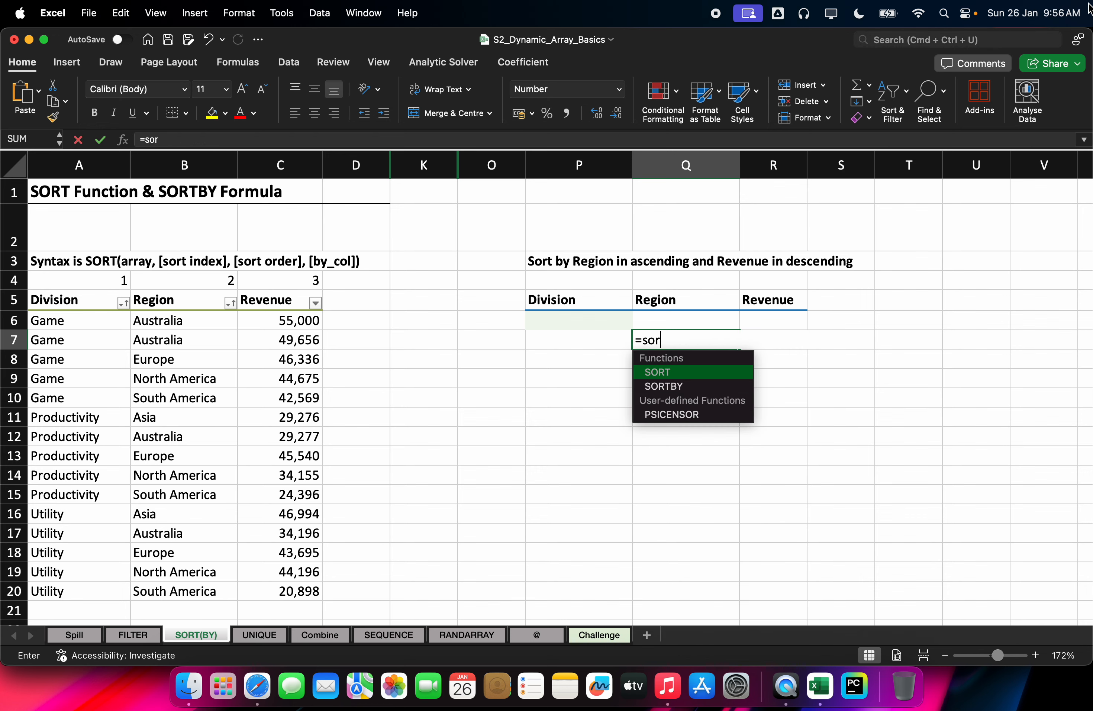
text(t+s)
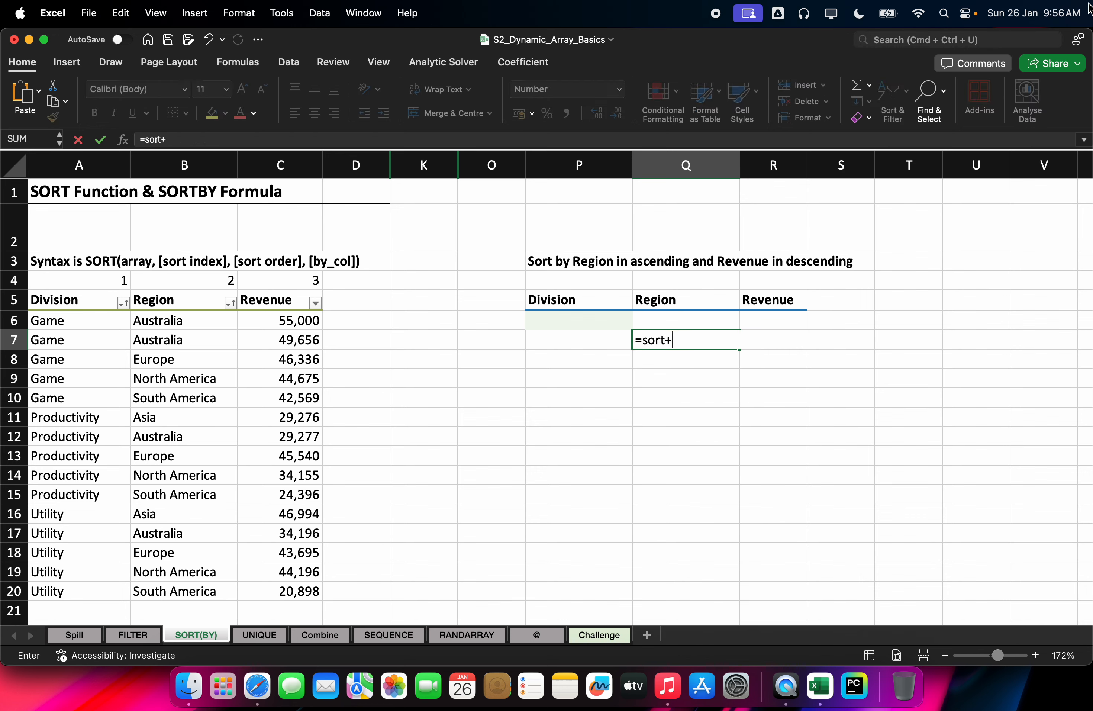
key(BackSpace)
key(BackSpace)
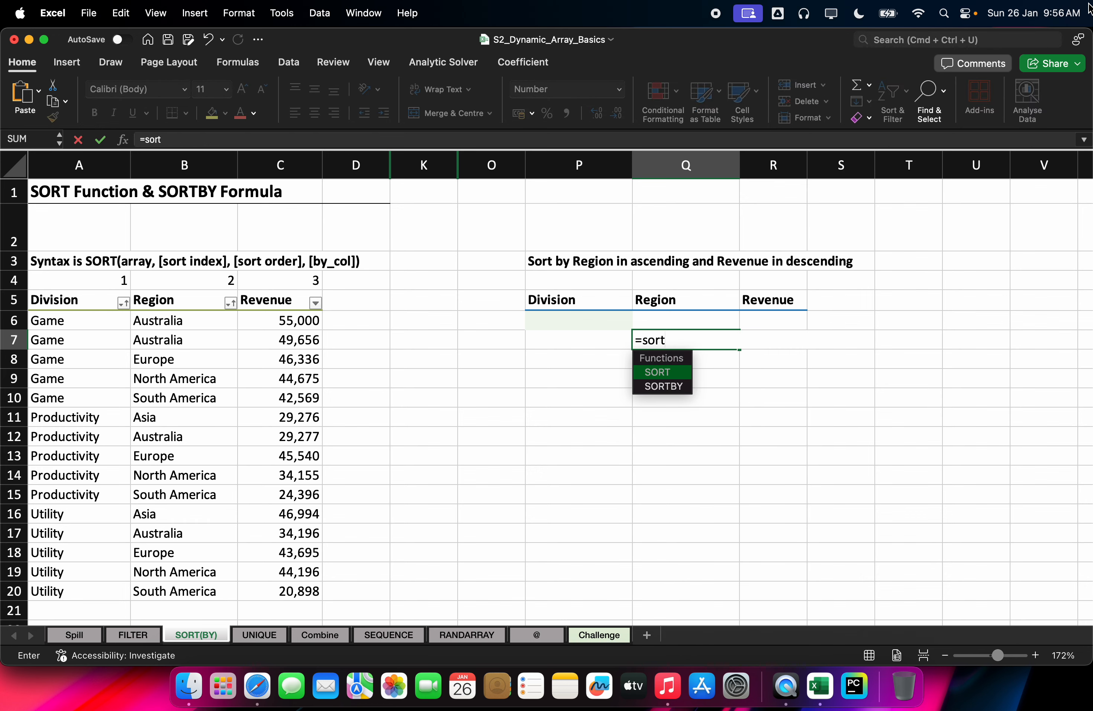
text(*s)
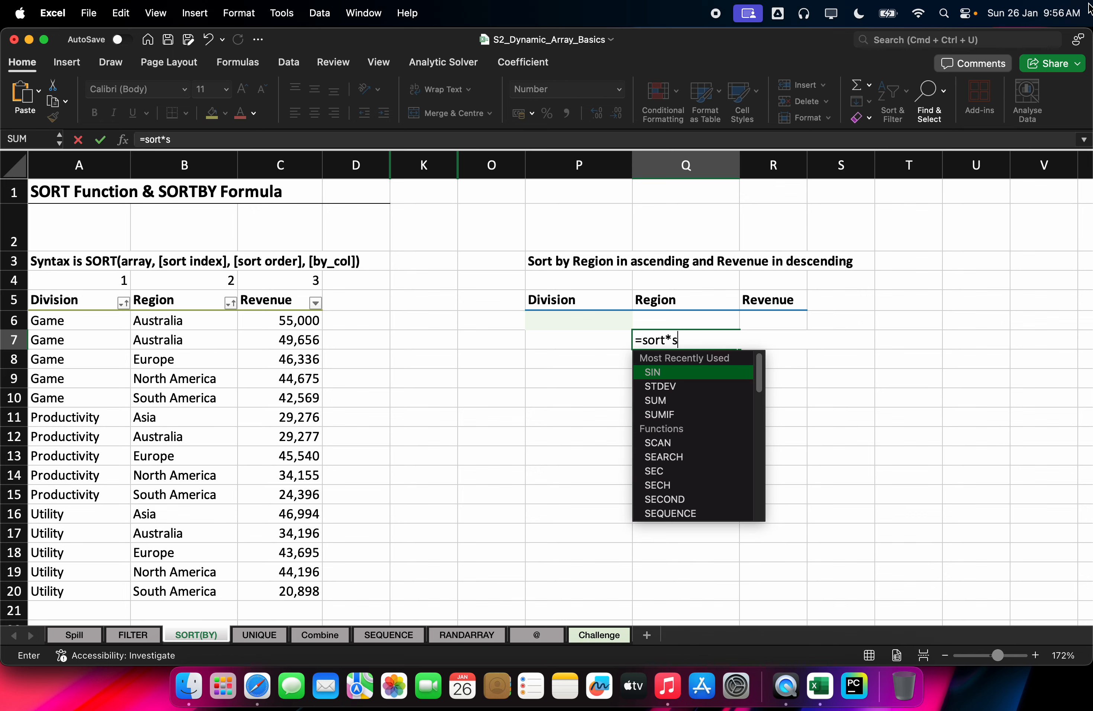
key(Escape)
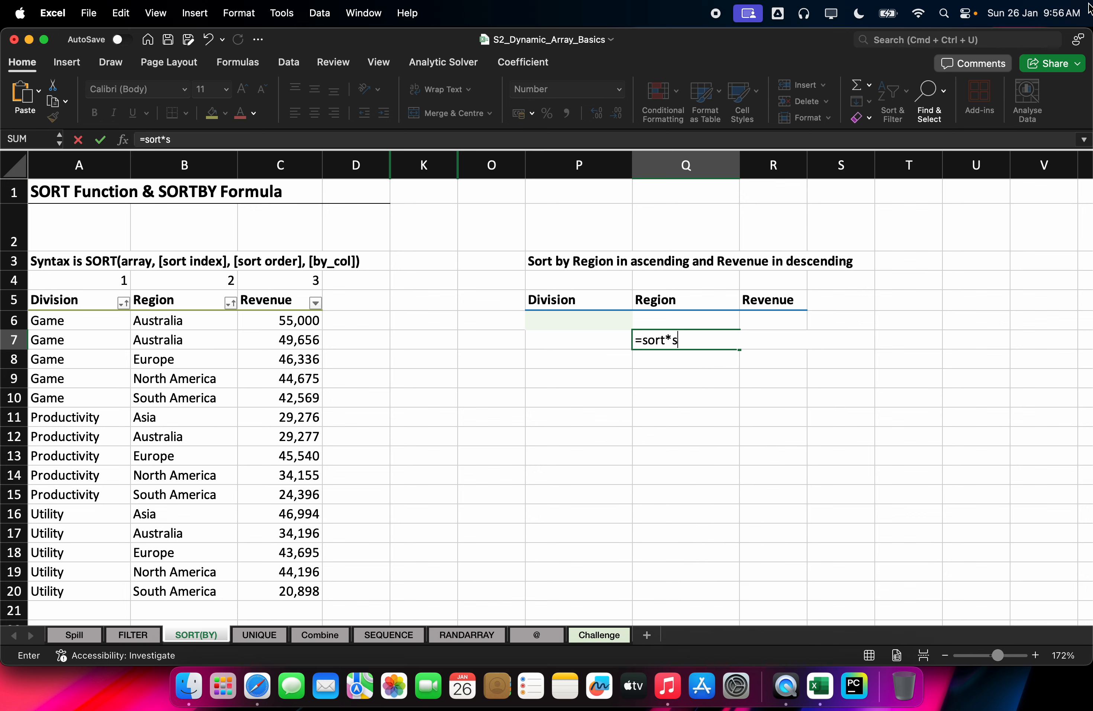
key(BackSpace)
key(BackSpace)
key(BackSpace)
key(BackSpace)
key(BackSpace)
key(BackSpace)
key(BackSpace)
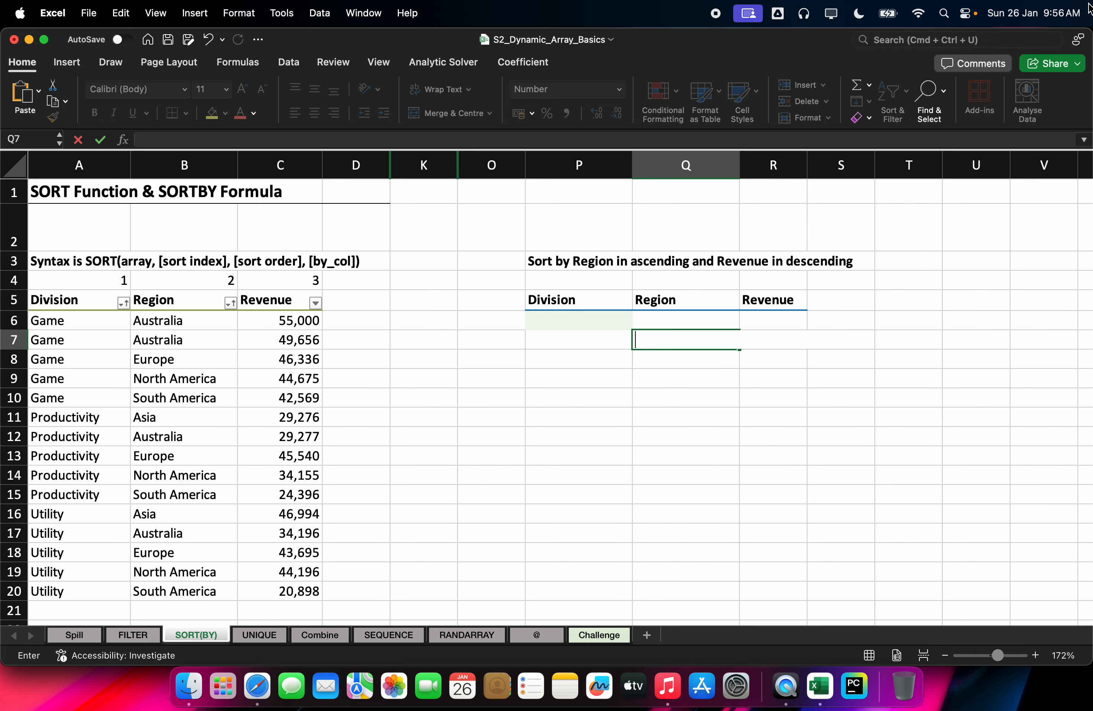
key(Escape)
key(super+z)
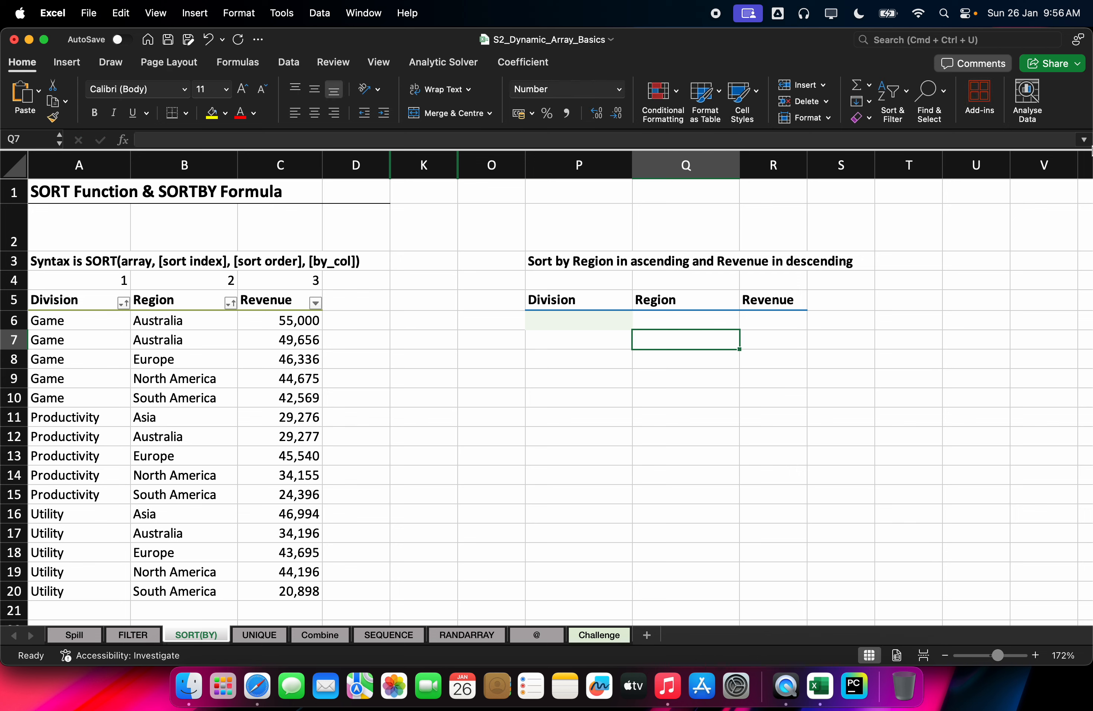
Start a SORT formula in P6 with the source data A6:C20 as its array
click(613, 323)
text(=s)
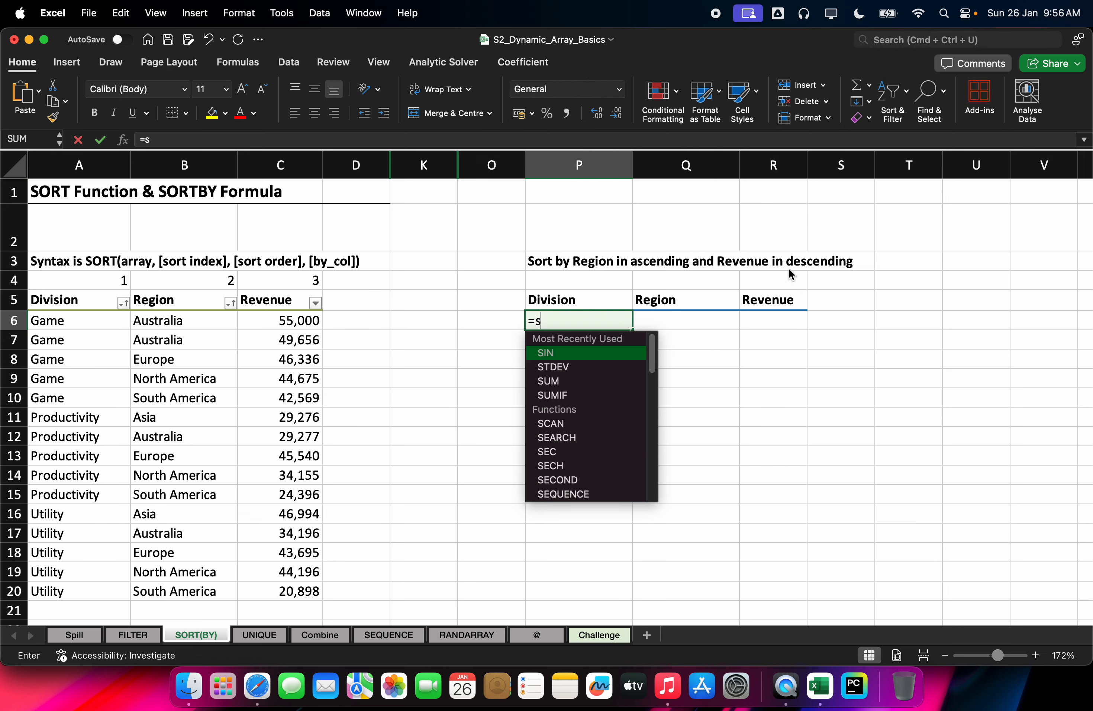
text(or)
key(Tab)
key(Left)
key(Left)
key(Left)
key(Left)
key(Left)
key(Left)
key(ctrl+shift+Down)
key(ctrl+shift+Right)
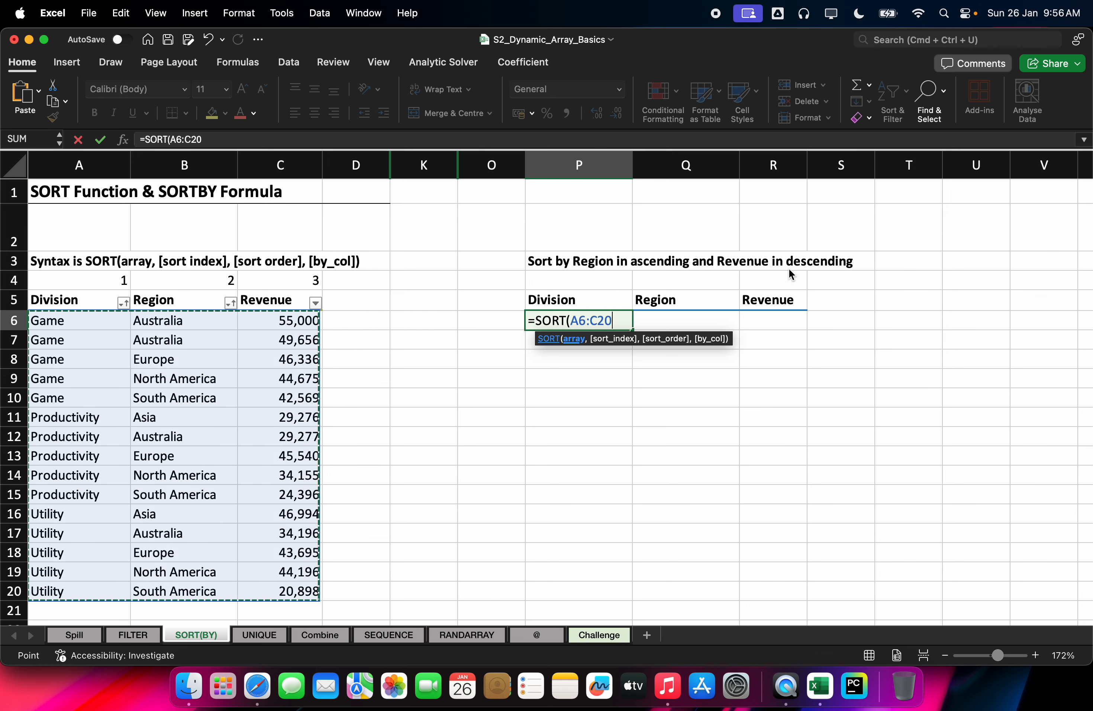
Set the SORT formula's sort index to the array constant {2,3} for Region and Revenue
text(,{)
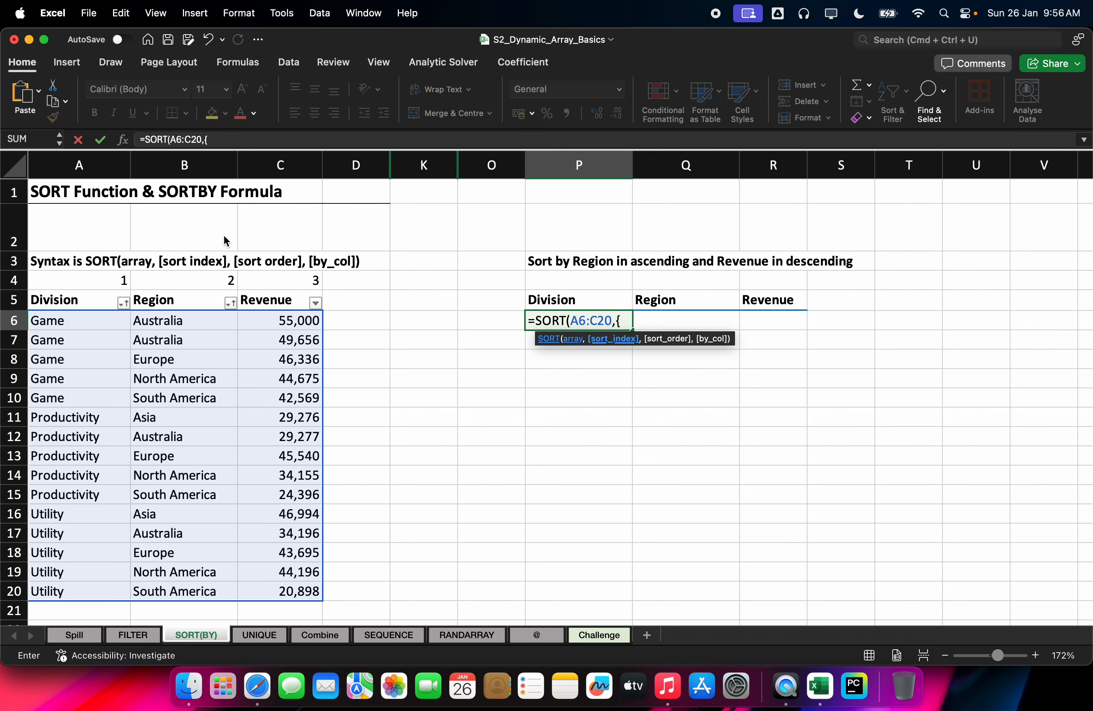
text(2)
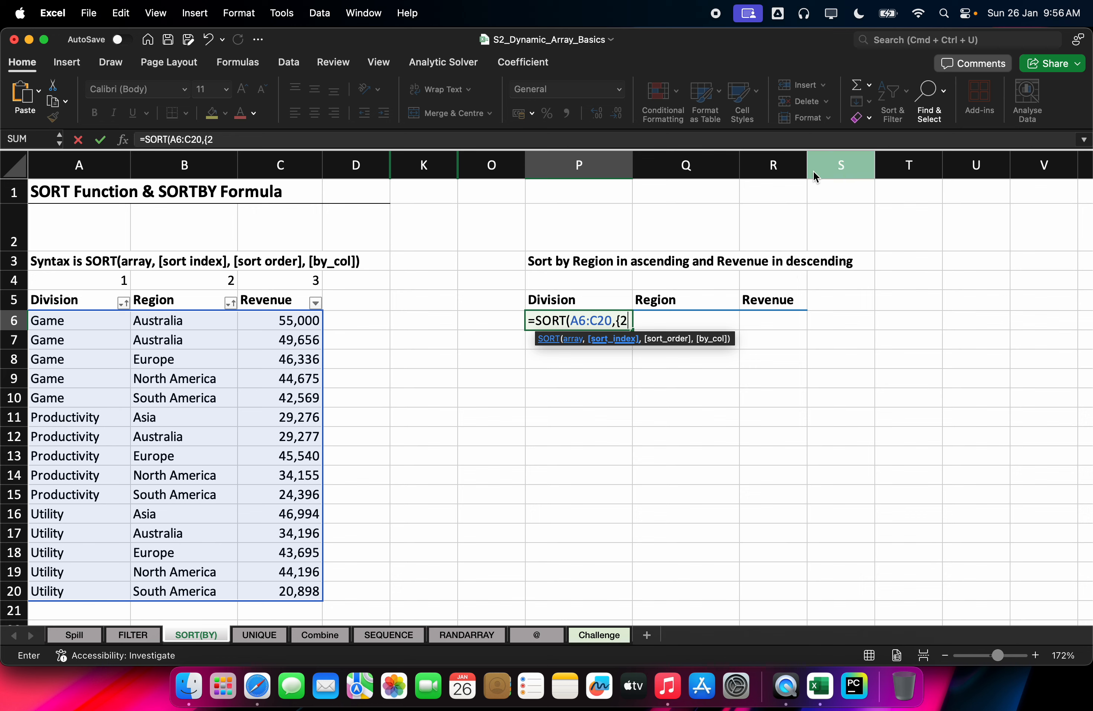
text(,)
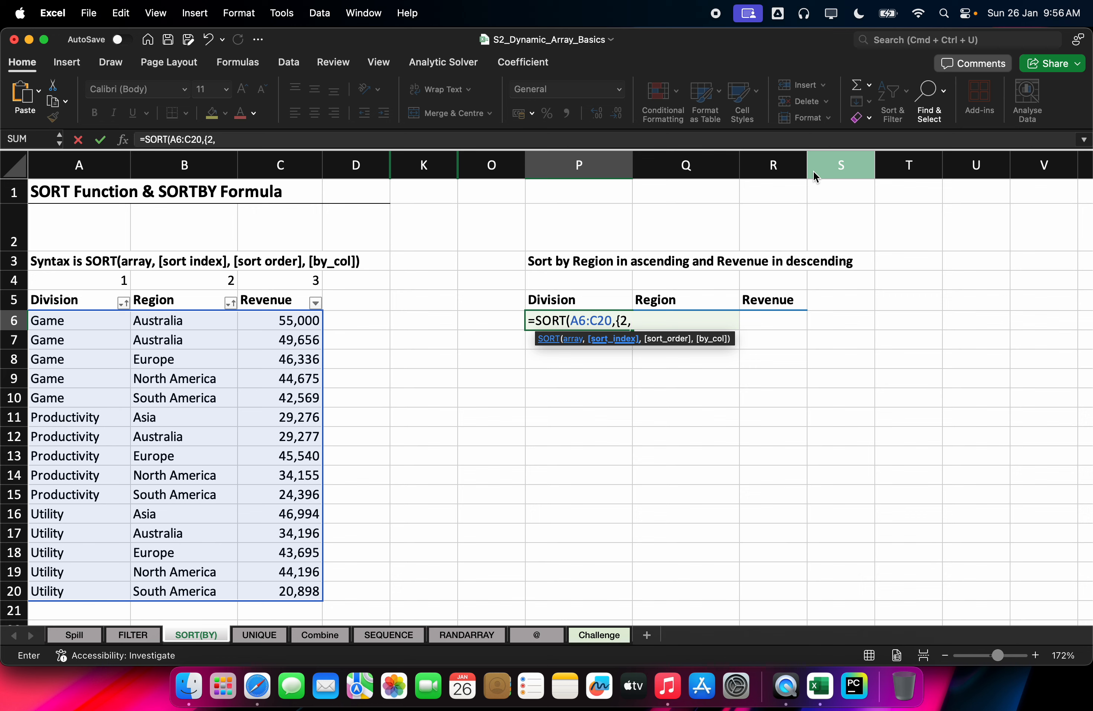
text(3}m)
key(BackSpace)
text(,)
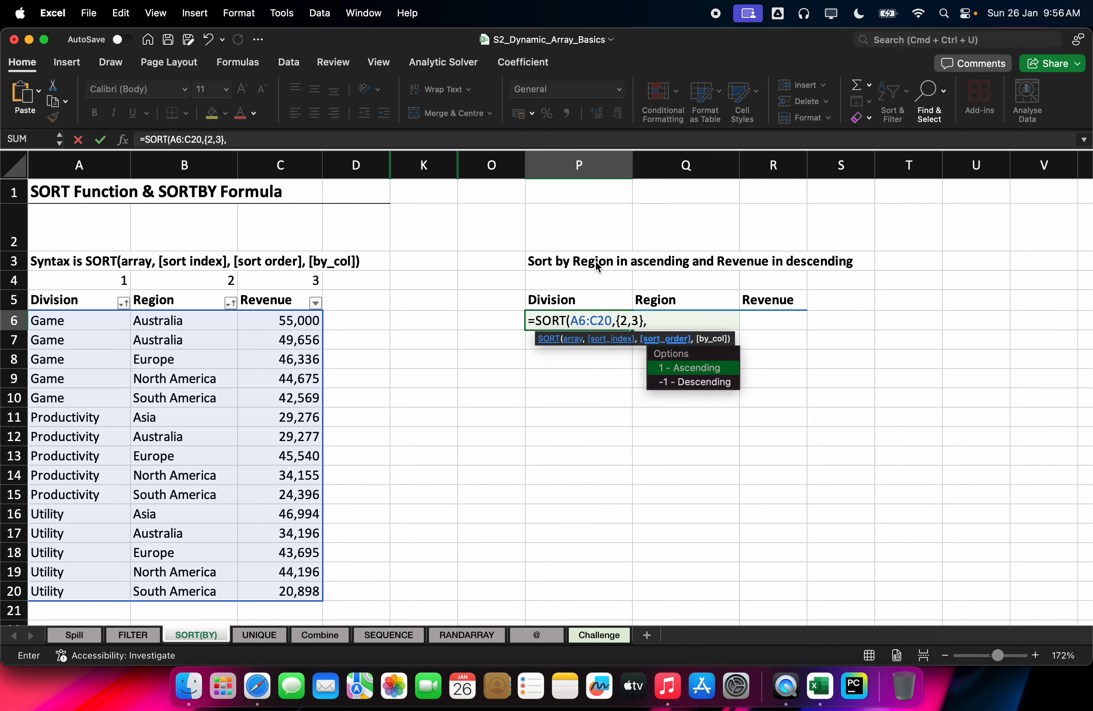
Set the sort order to {1,-1} and enter the SORT formula in P6
text({)
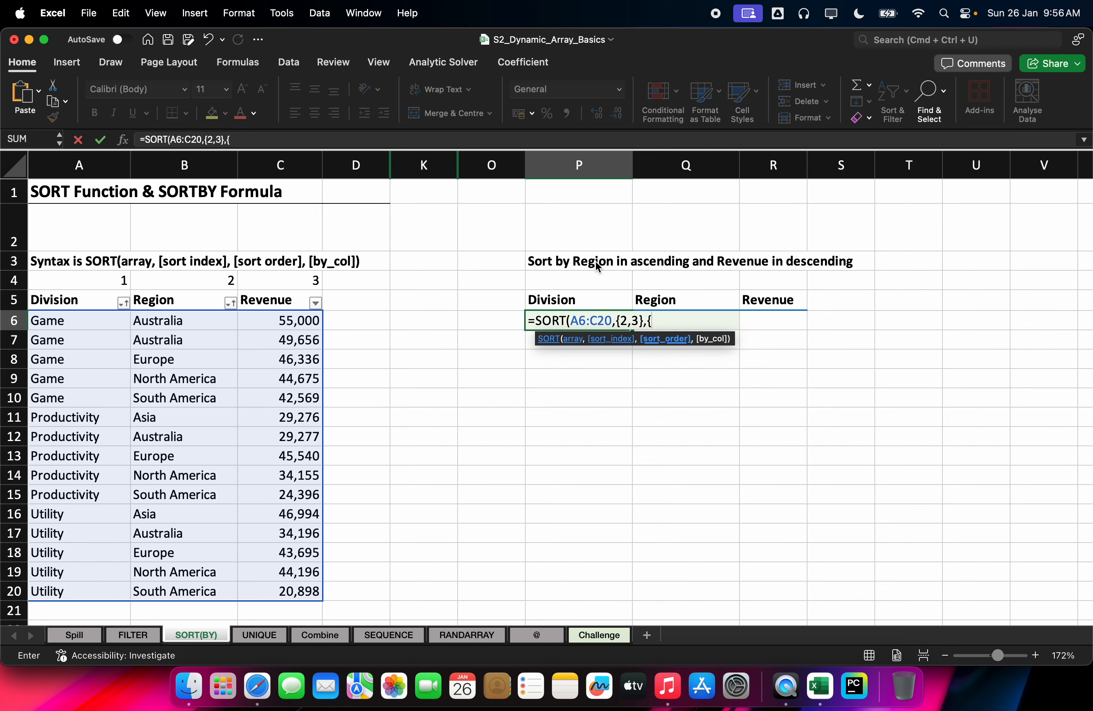
text(1,-1})
key(Return)
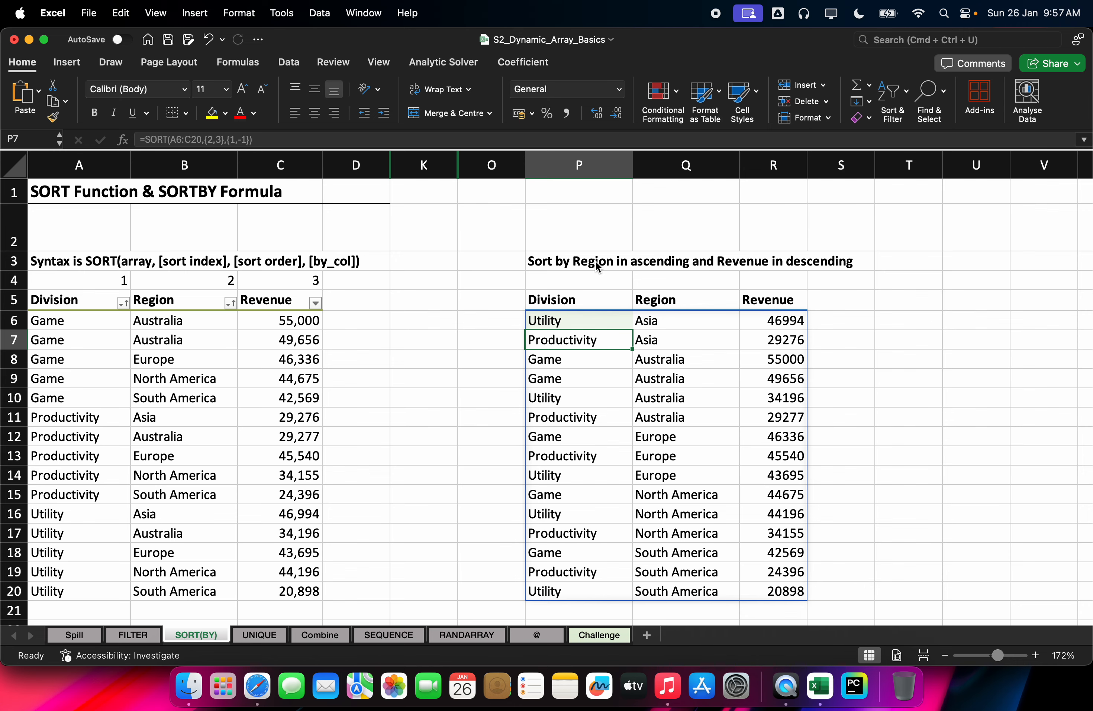
Look over the SORTBY Function section, its syntax line and its source table
scroll(596, 351, down, 5)
scroll(596, 351, down, 4)
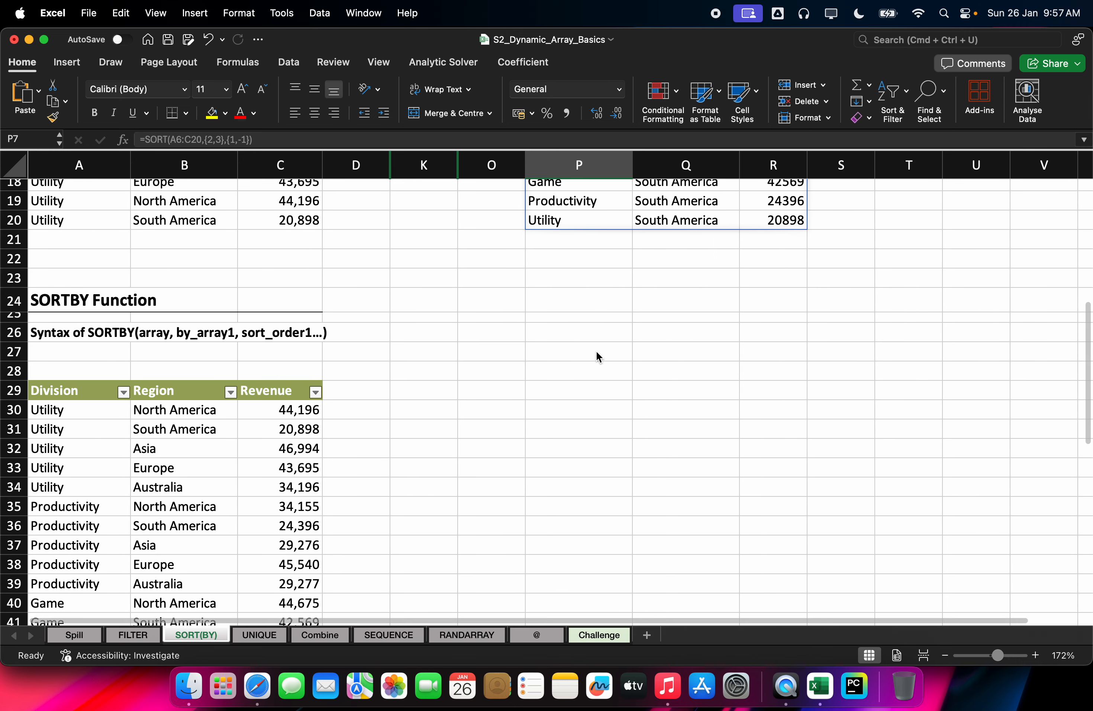
scroll(597, 352, down, 6)
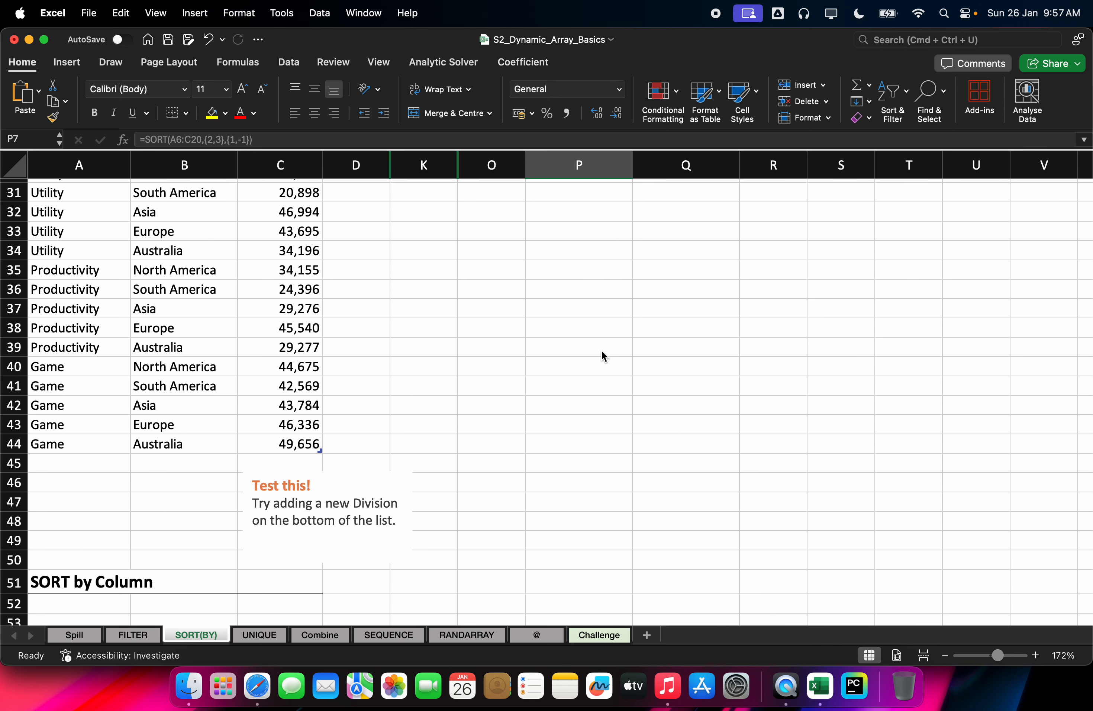
scroll(602, 353, up, 3)
scroll(581, 361, down, 1)
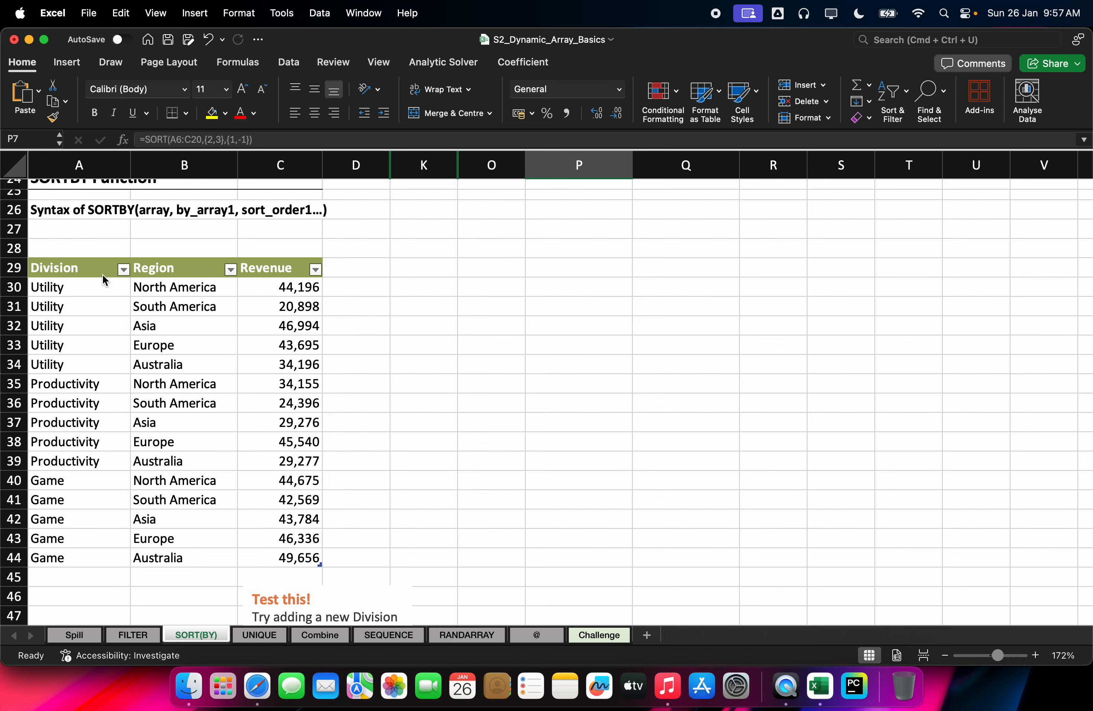
scroll(106, 282, up, 5)
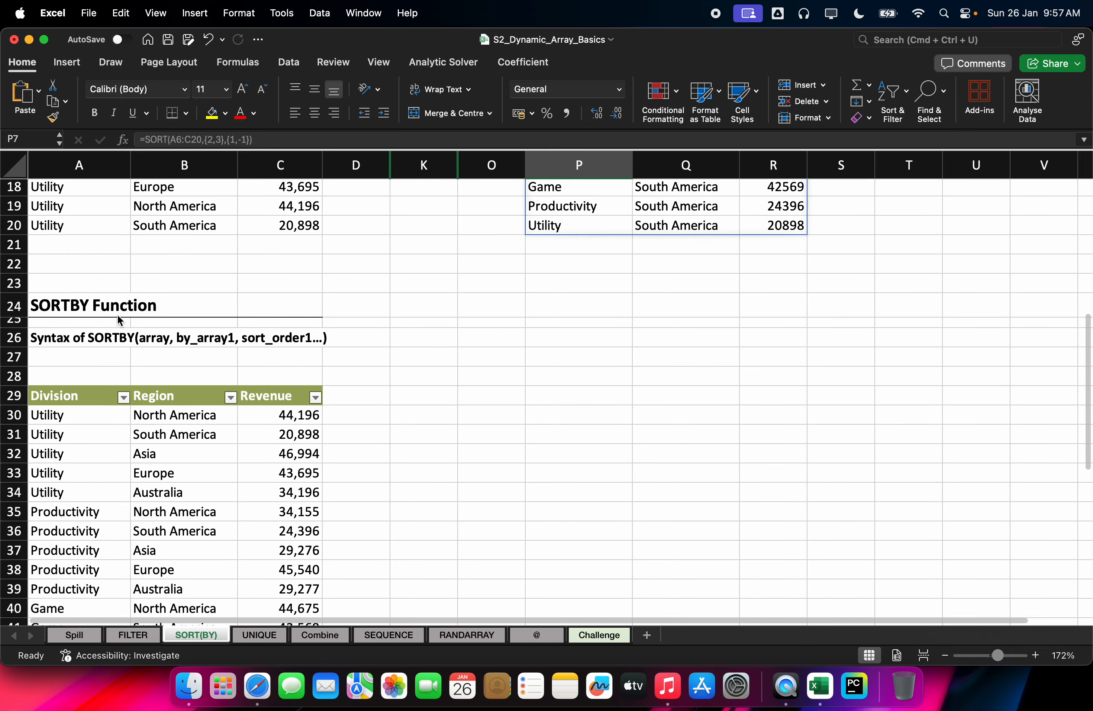
scroll(117, 319, down, 5)
Unhide the hidden columns between D and Q
click(380, 161)
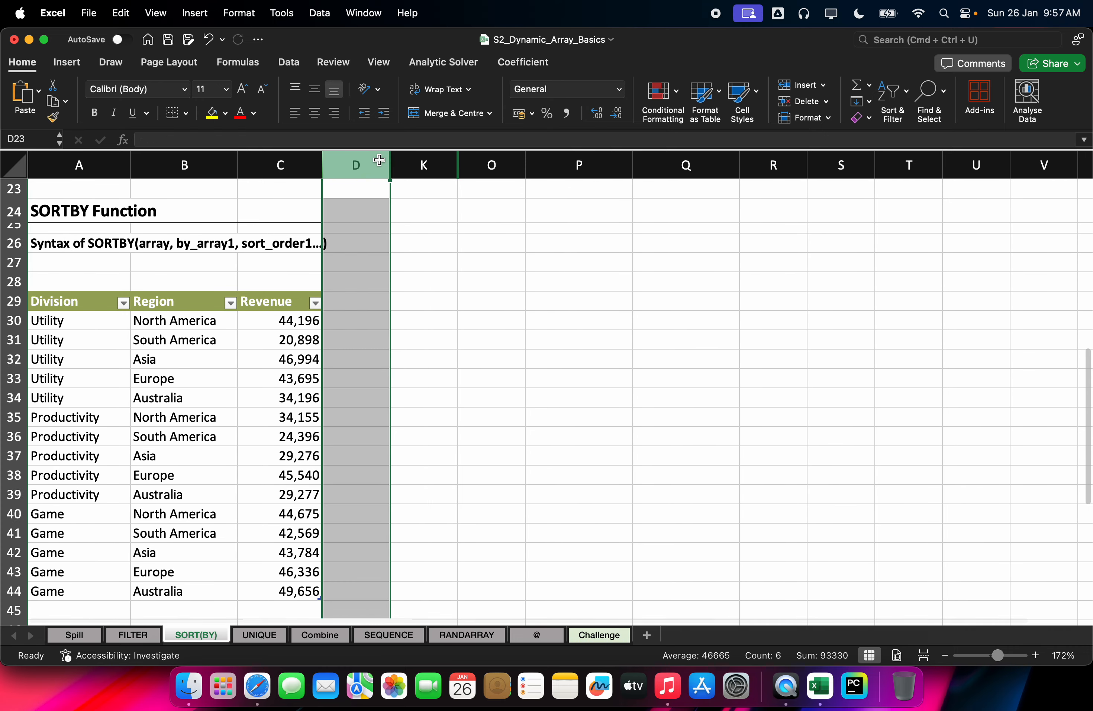
drag(373, 167, 687, 169)
text(ho)
key(Escape)
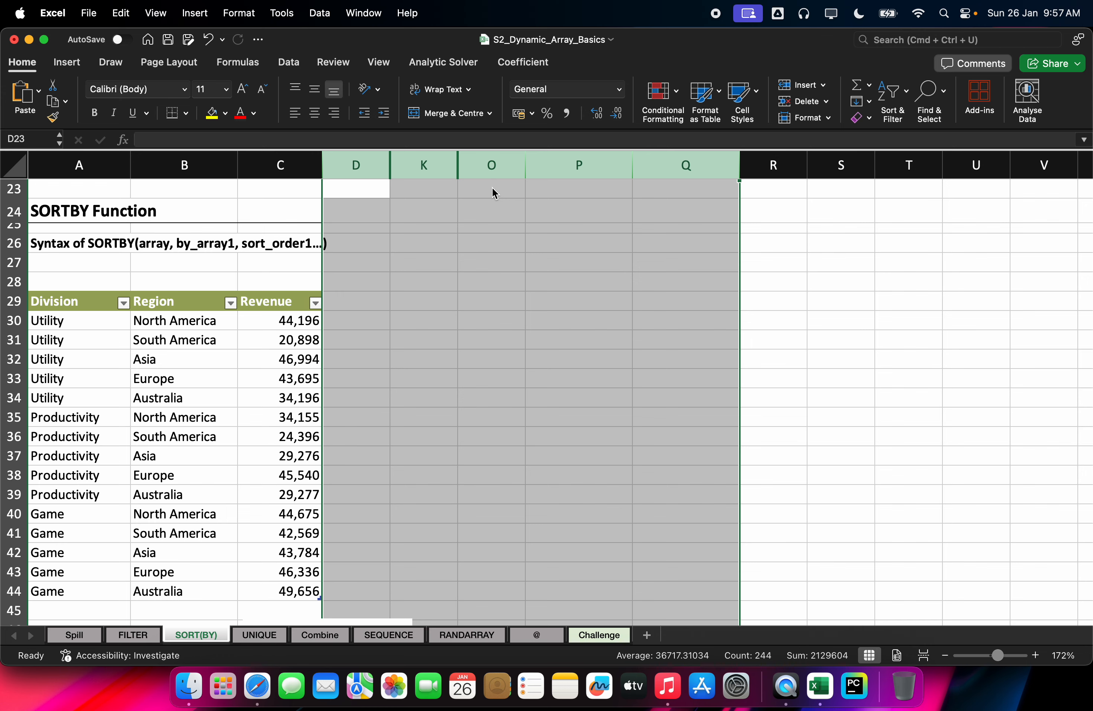
right_click(336, 156)
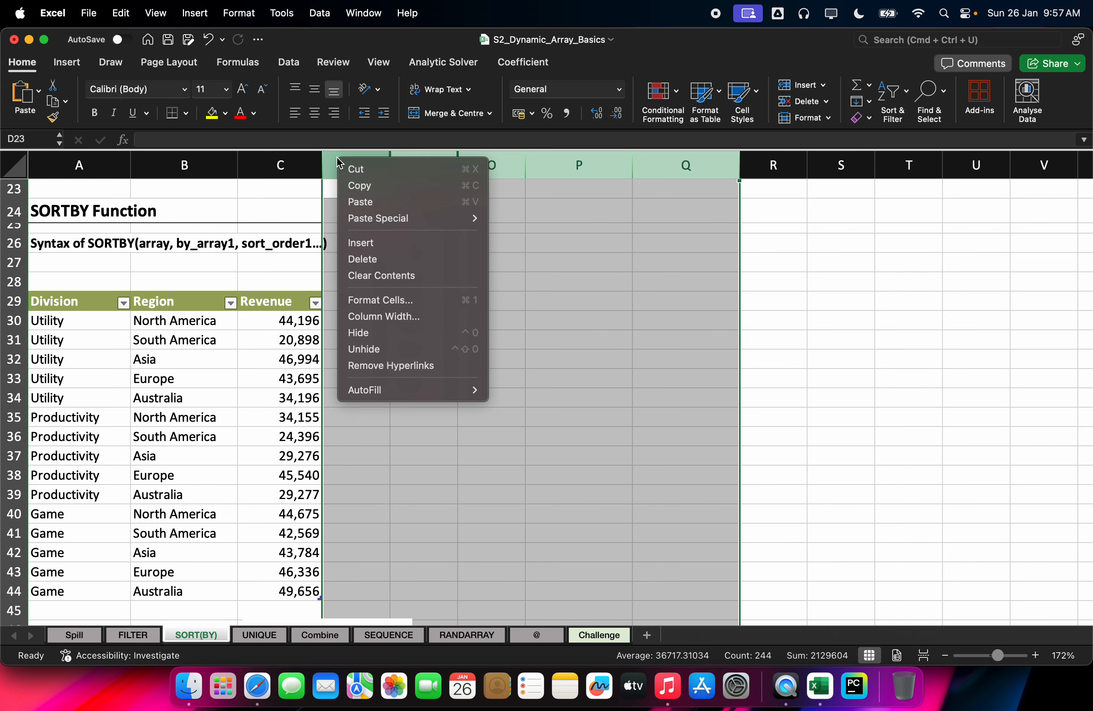
click(377, 350)
click(420, 319)
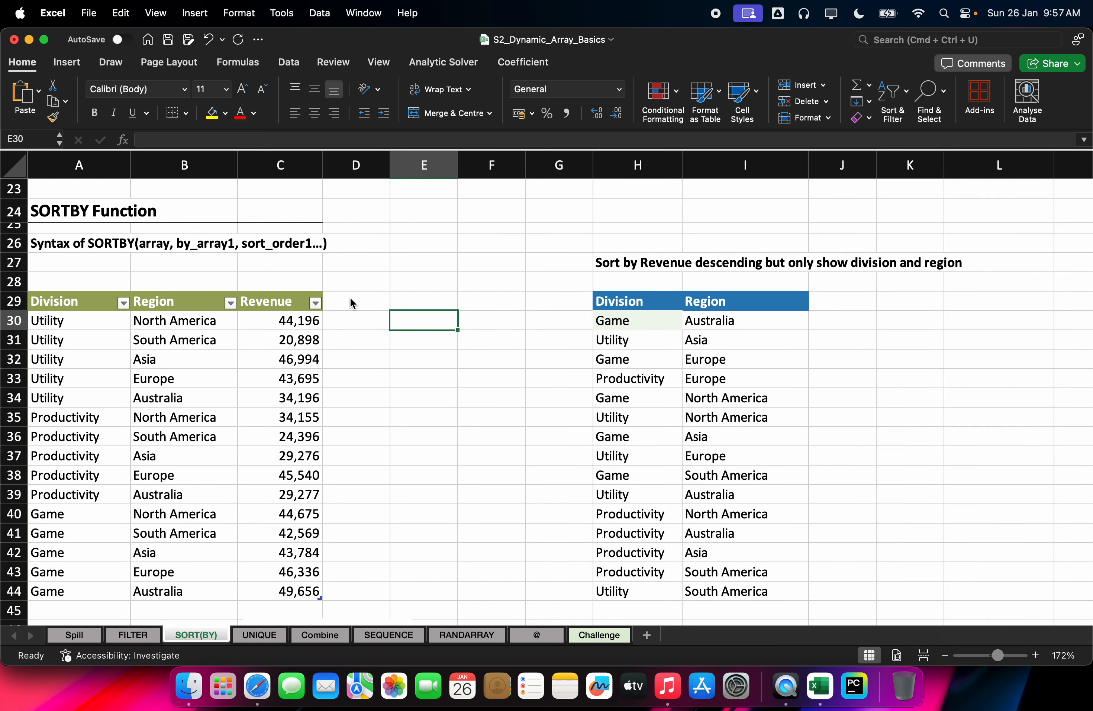
Highlight the SORTBY task heading in H27 with a yellow fill
scroll(371, 316, down, 5)
scroll(372, 318, up, 2)
scroll(371, 318, up, 10)
scroll(371, 329, down, 3)
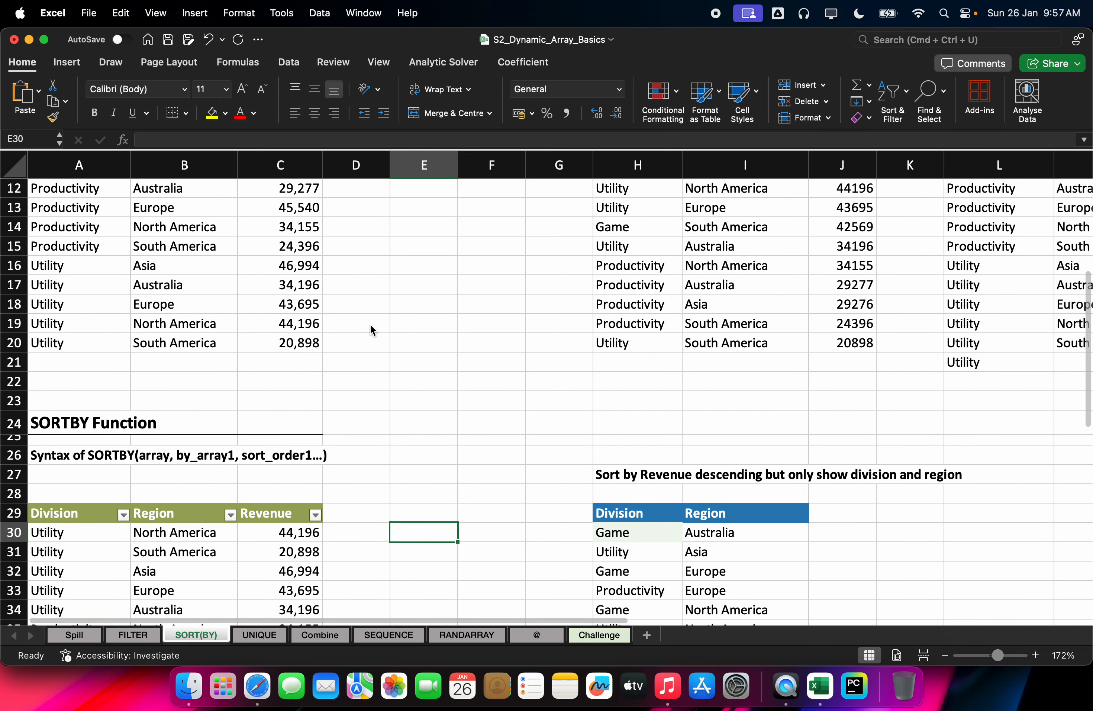
scroll(369, 323, down, 5)
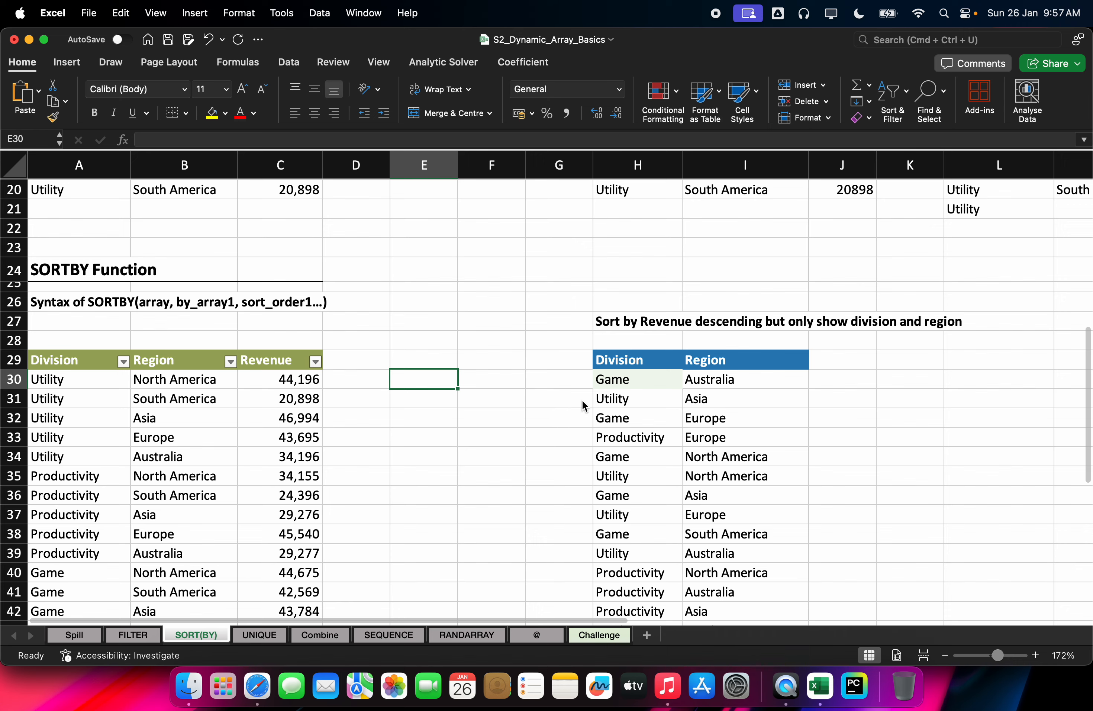
scroll(412, 374, down, 3)
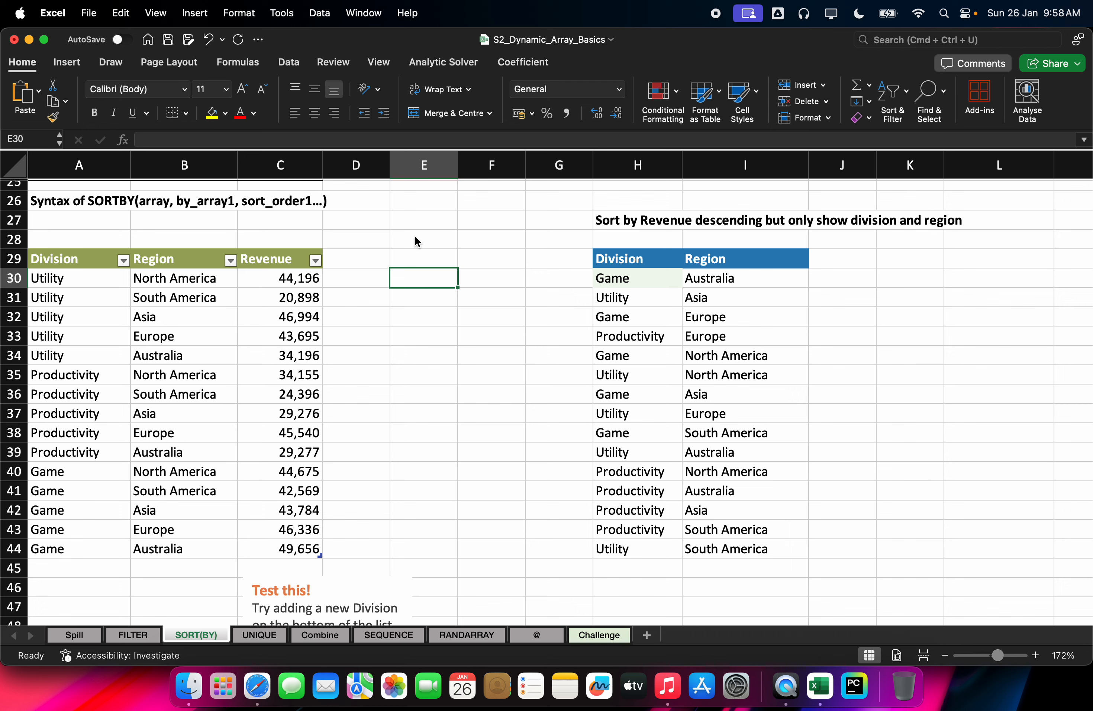
click(637, 220)
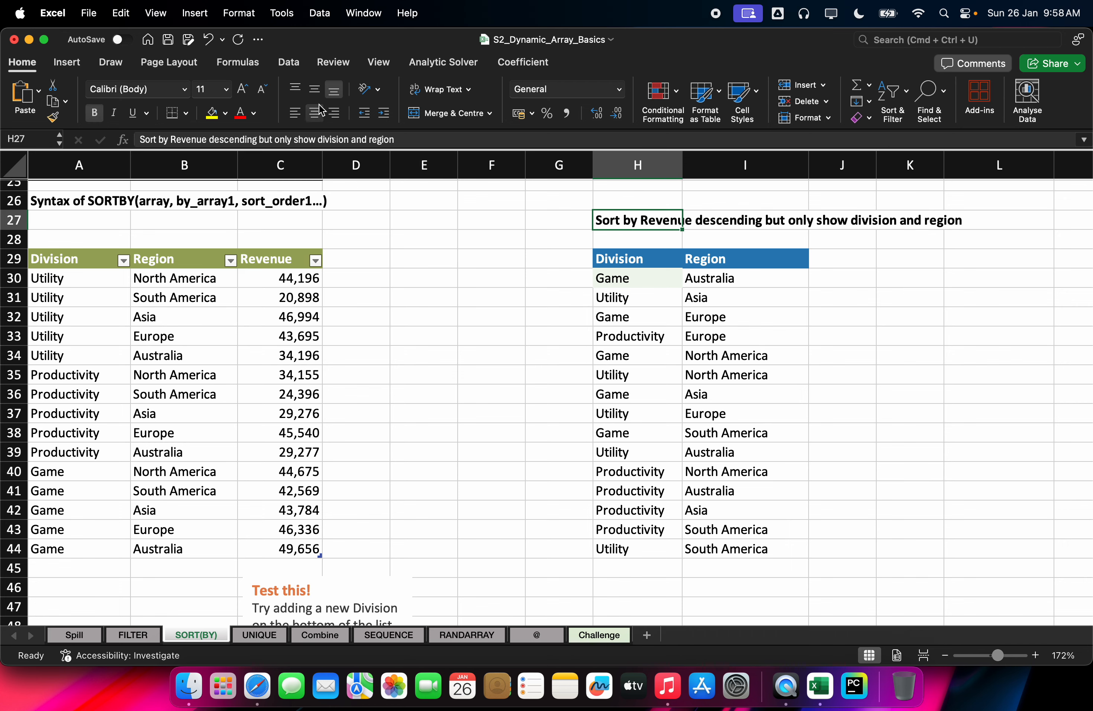
click(211, 114)
click(348, 237)
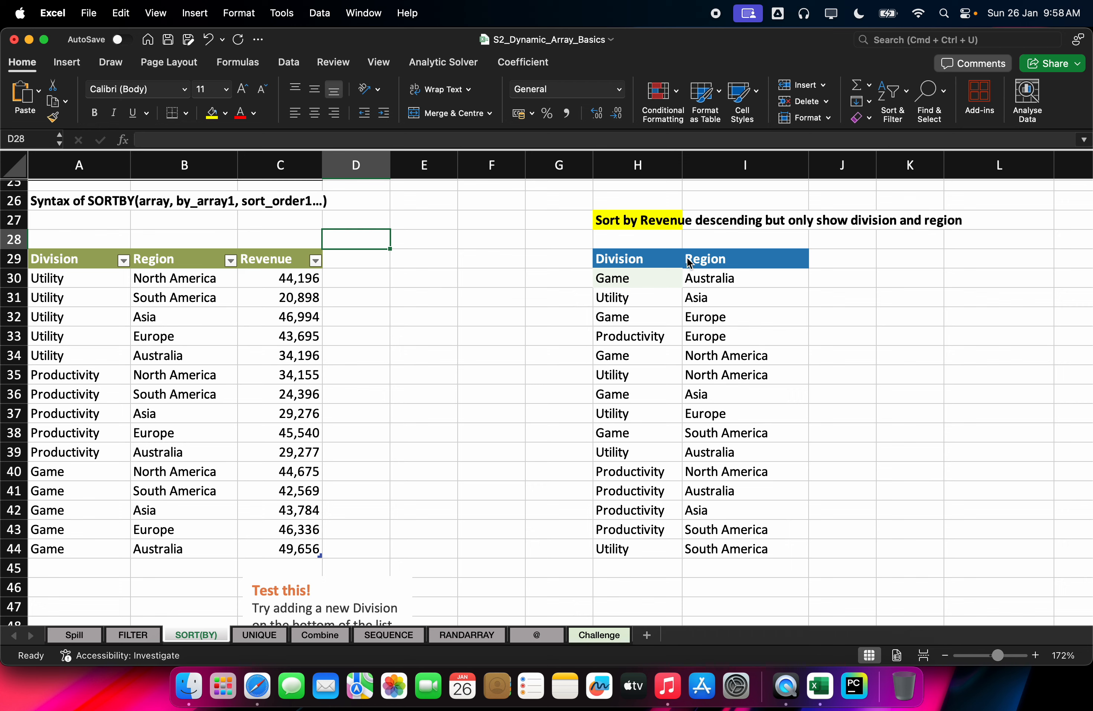
Examine the SORTBY formula in H30 and the table columns it references
click(650, 282)
double_click(650, 281)
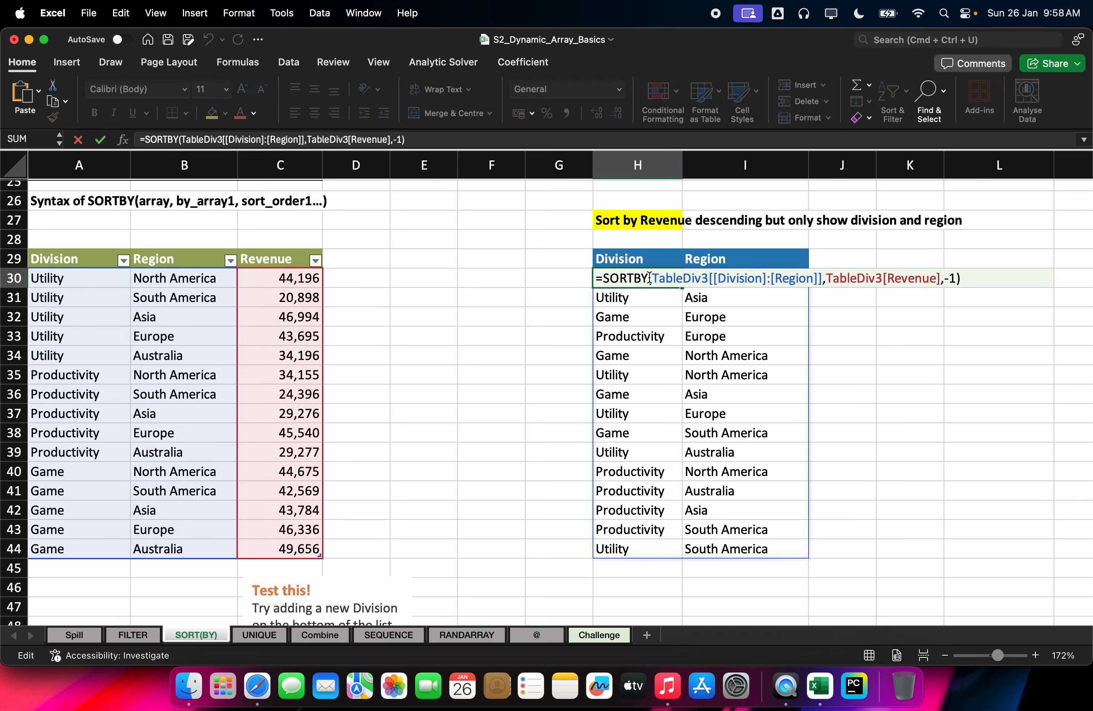
click(277, 362)
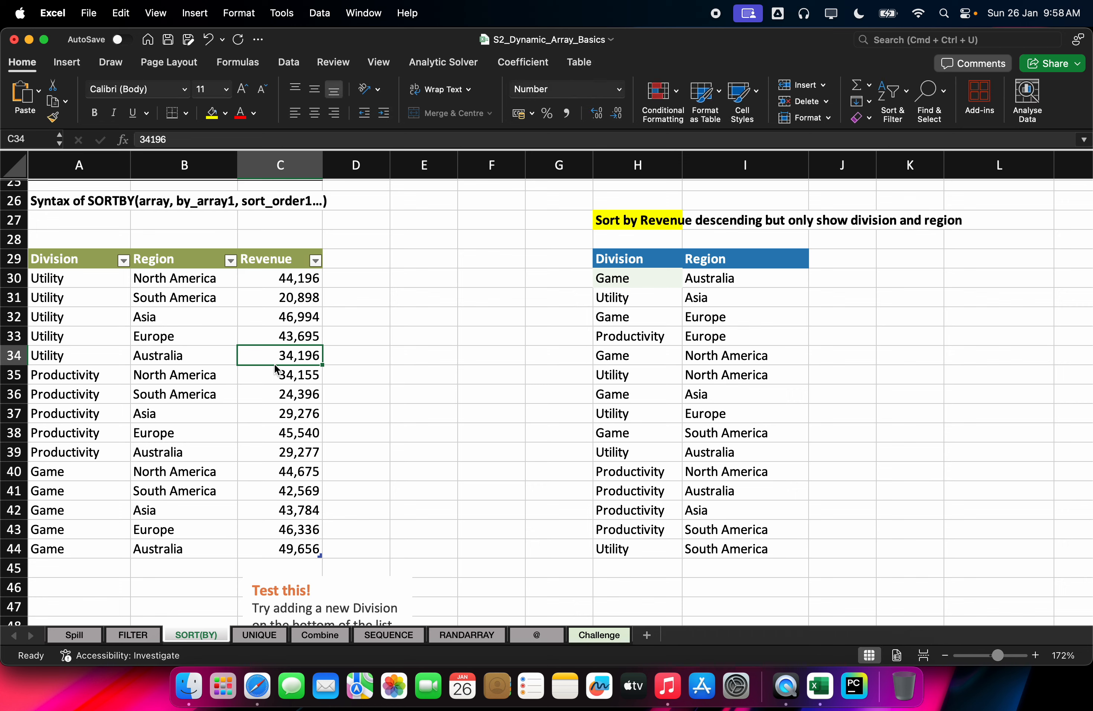
Convert the TableDiv3 table in the SORTBY section to a normal range
key(super+a)
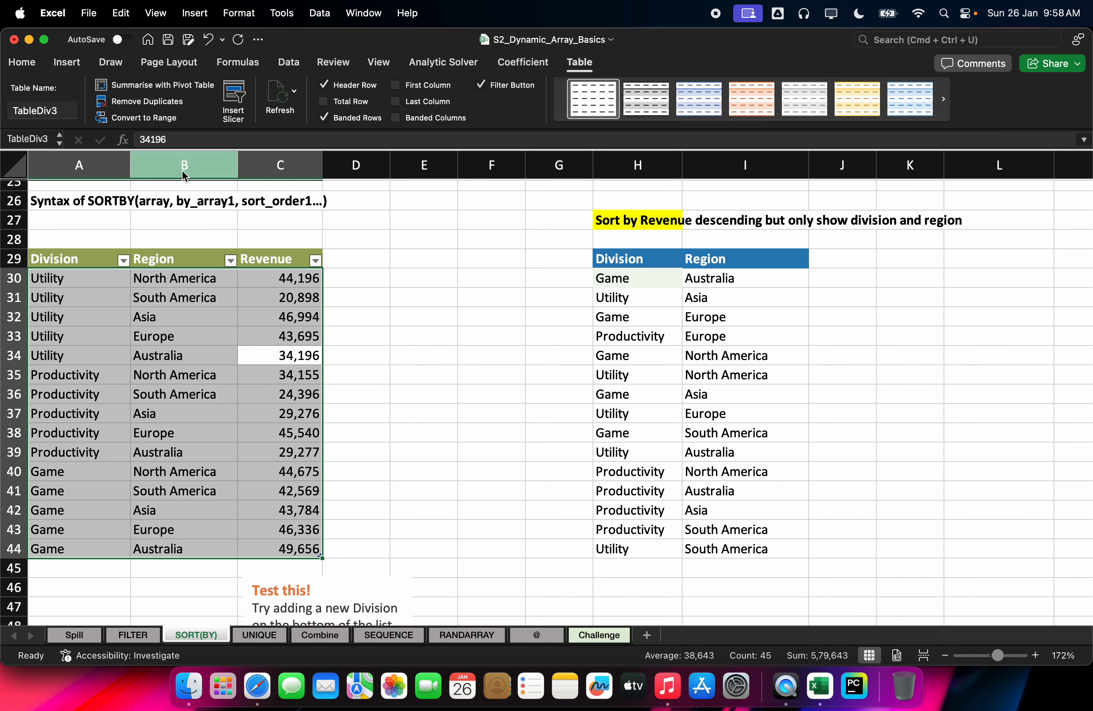
click(141, 117)
click(588, 289)
Create a table with headers from the range A29:C44
click(292, 304)
key(super+a)
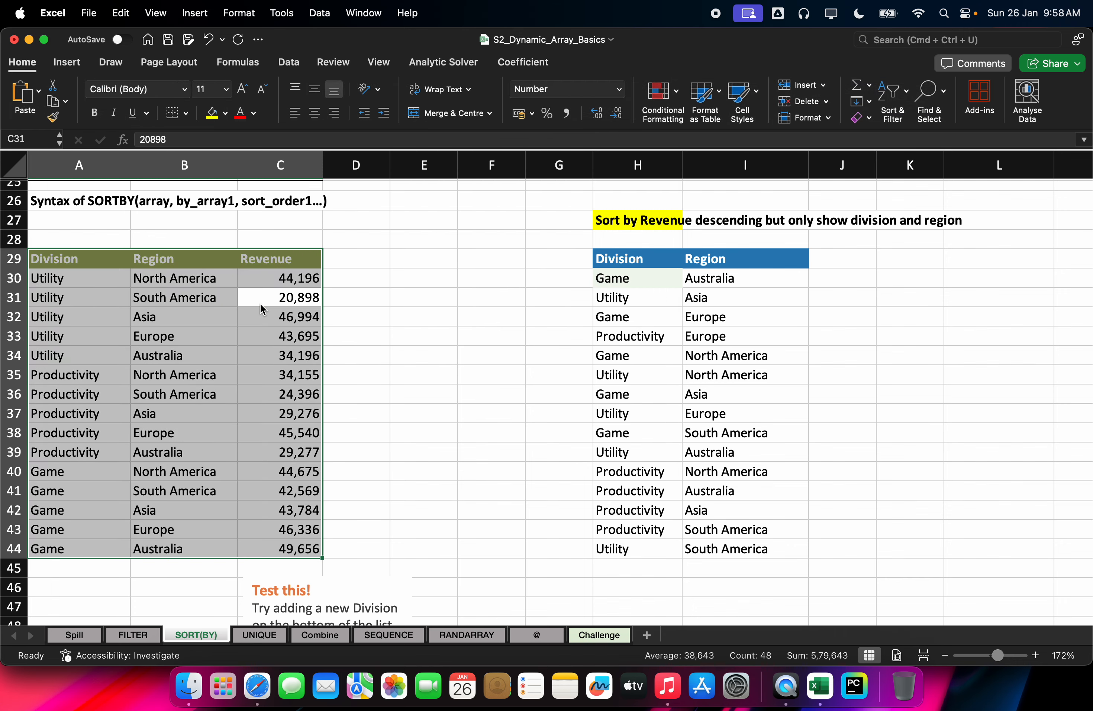
key(super+t)
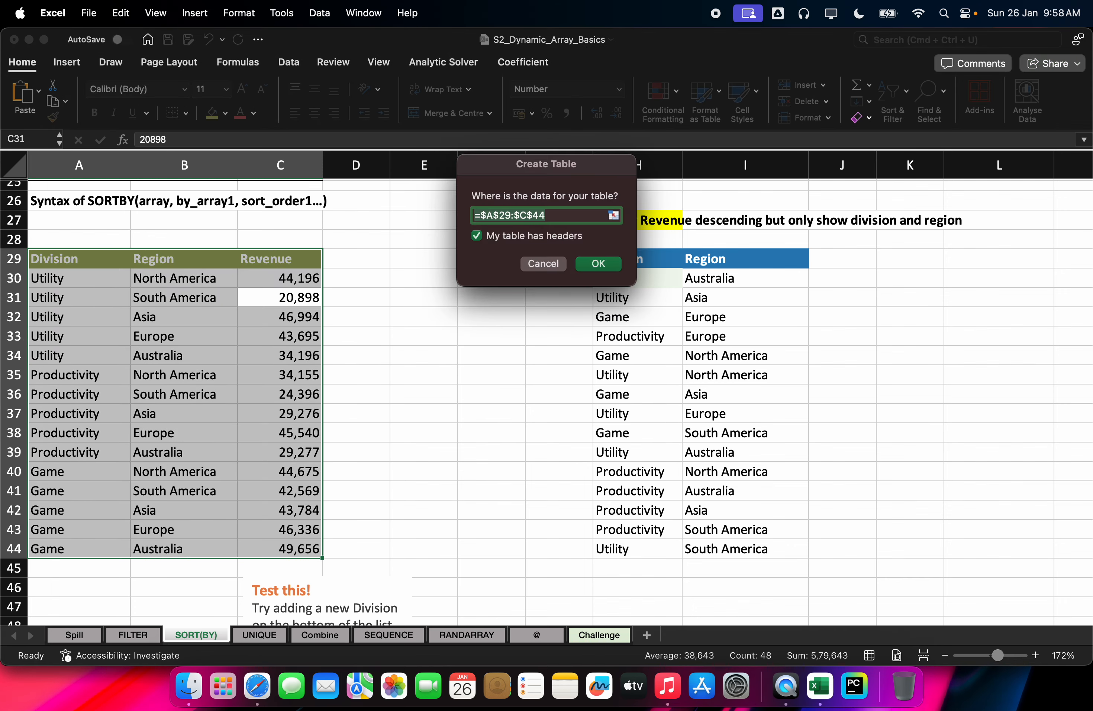
key(Return)
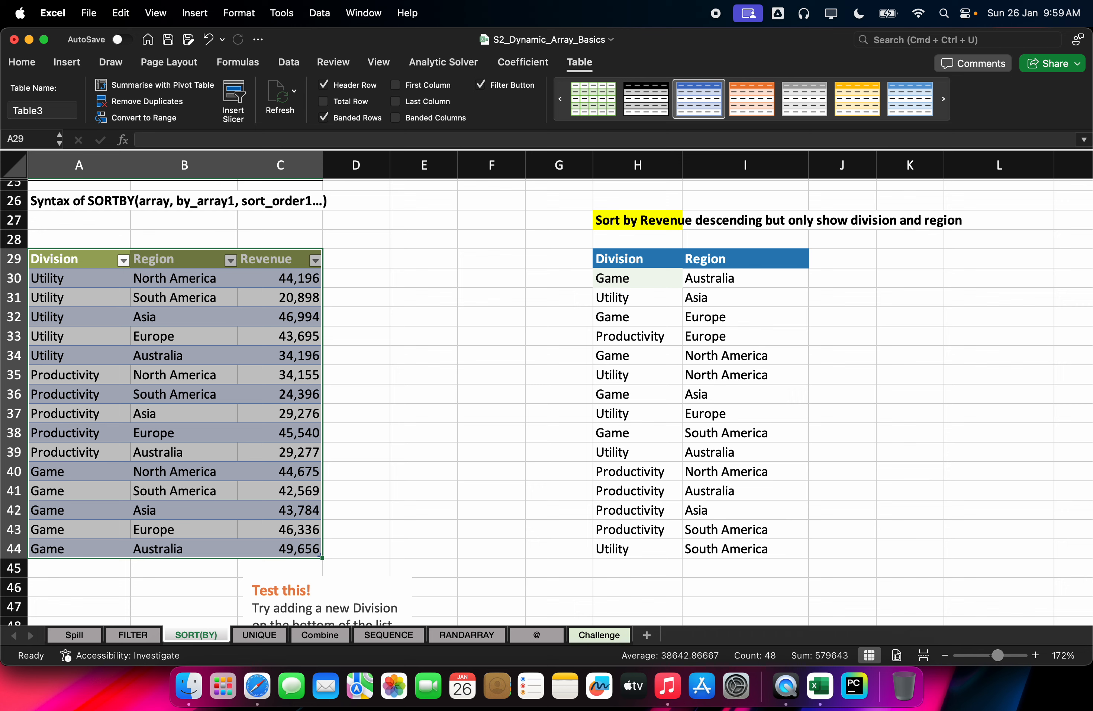
click(482, 325)
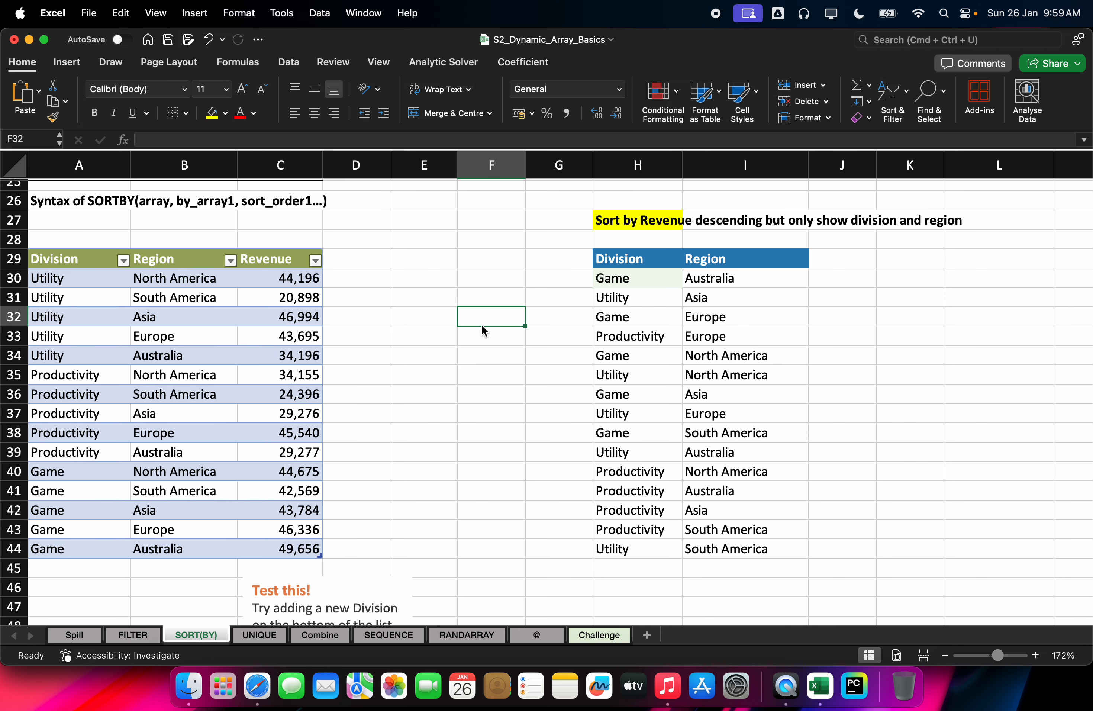
Examine the array, by_array and sort order arguments of the SORTBY formula in H30, and review the SORT results above
click(637, 276)
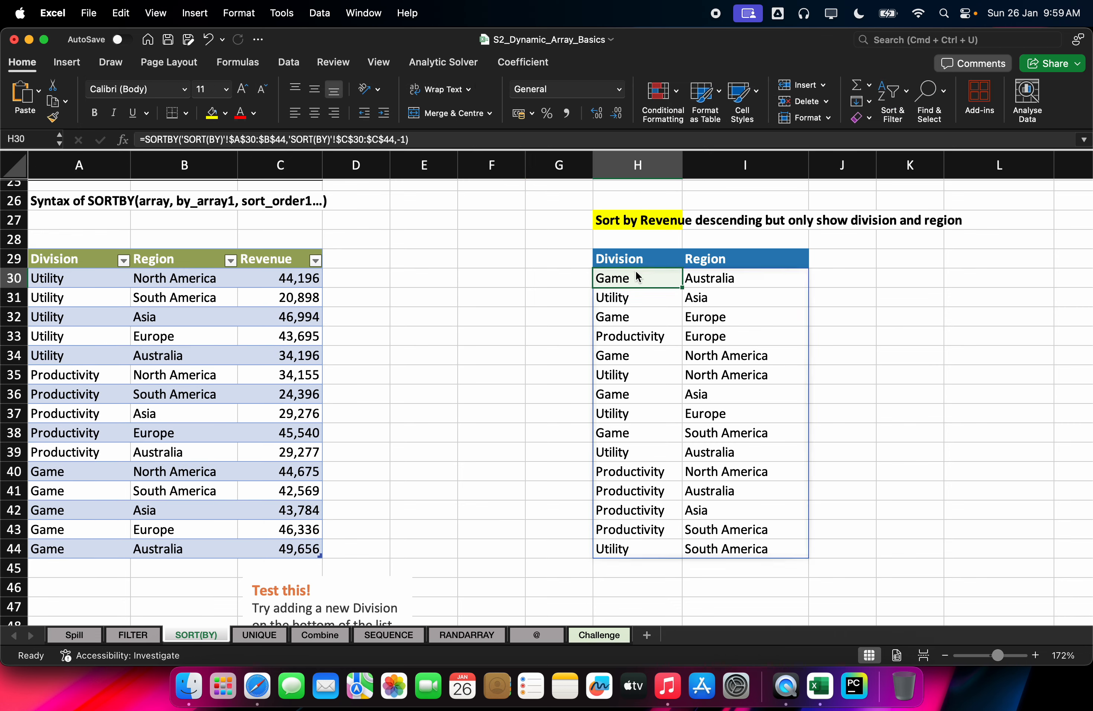
double_click(635, 273)
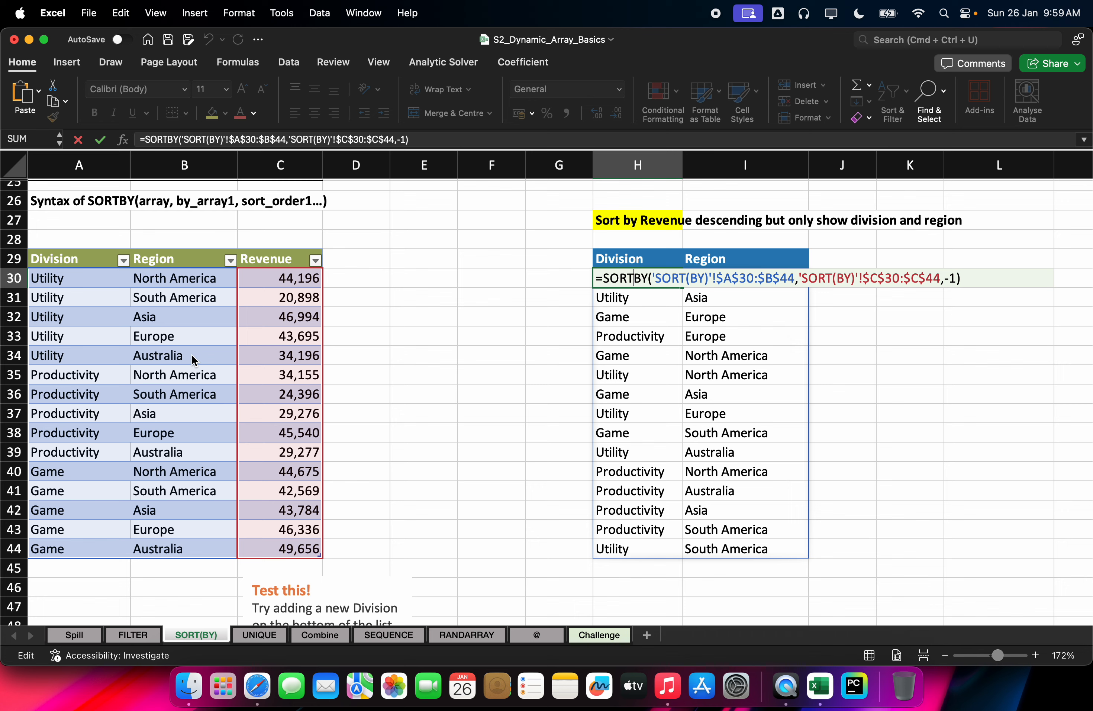
click(840, 281)
click(804, 278)
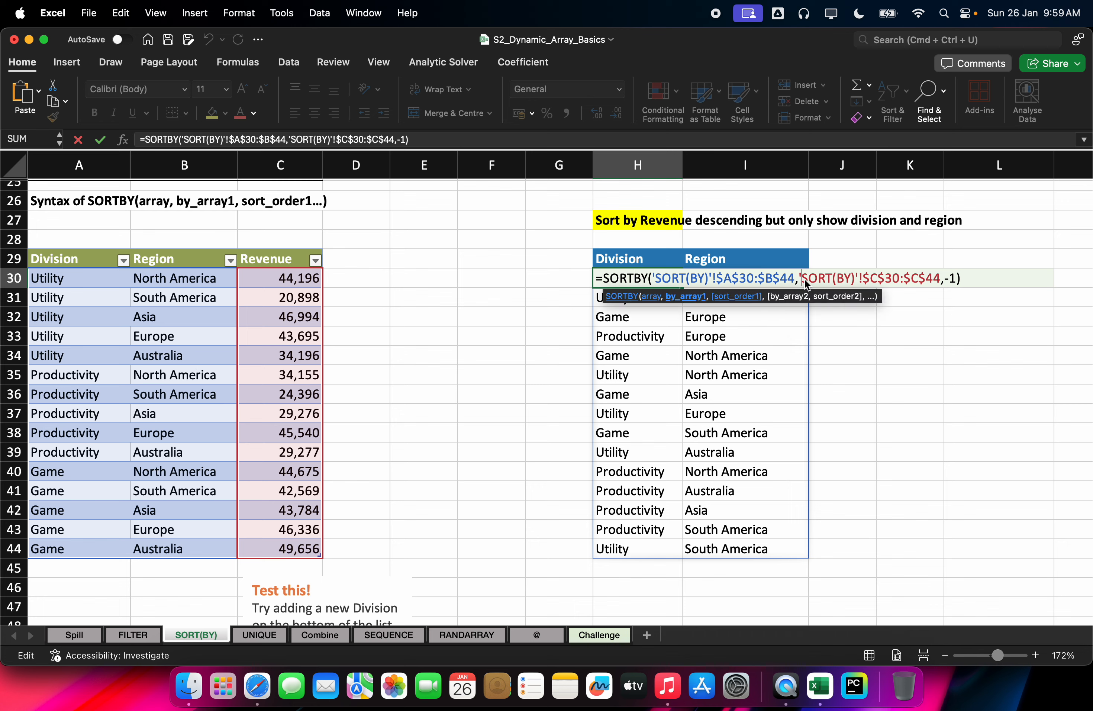
click(836, 279)
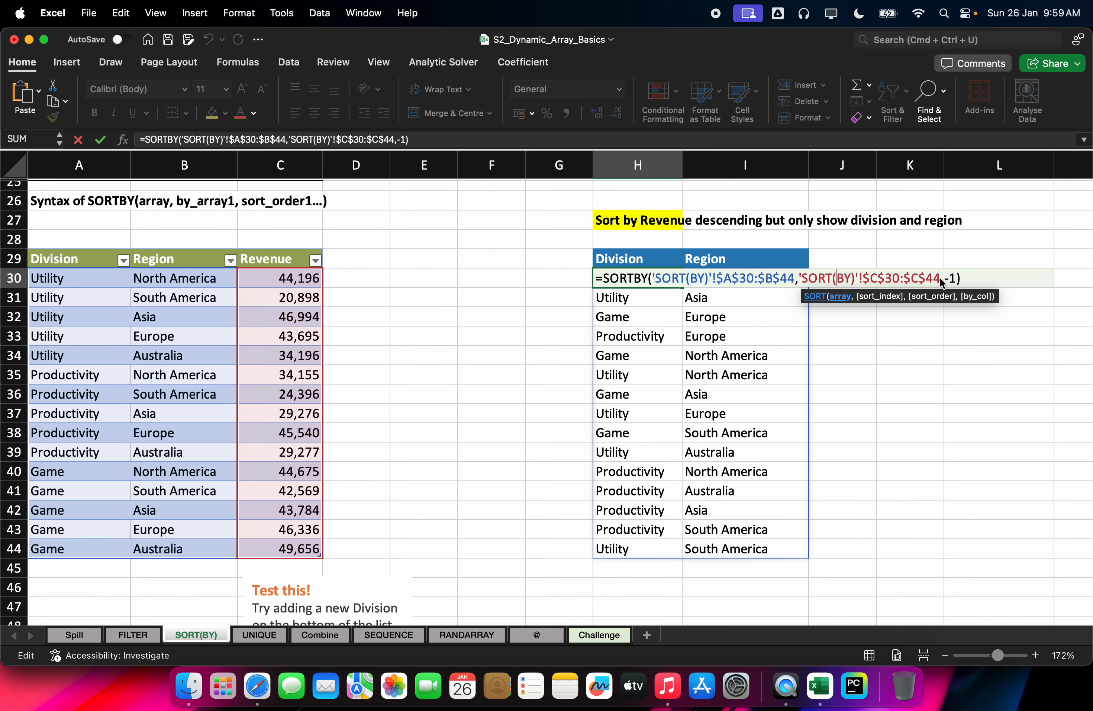
click(794, 279)
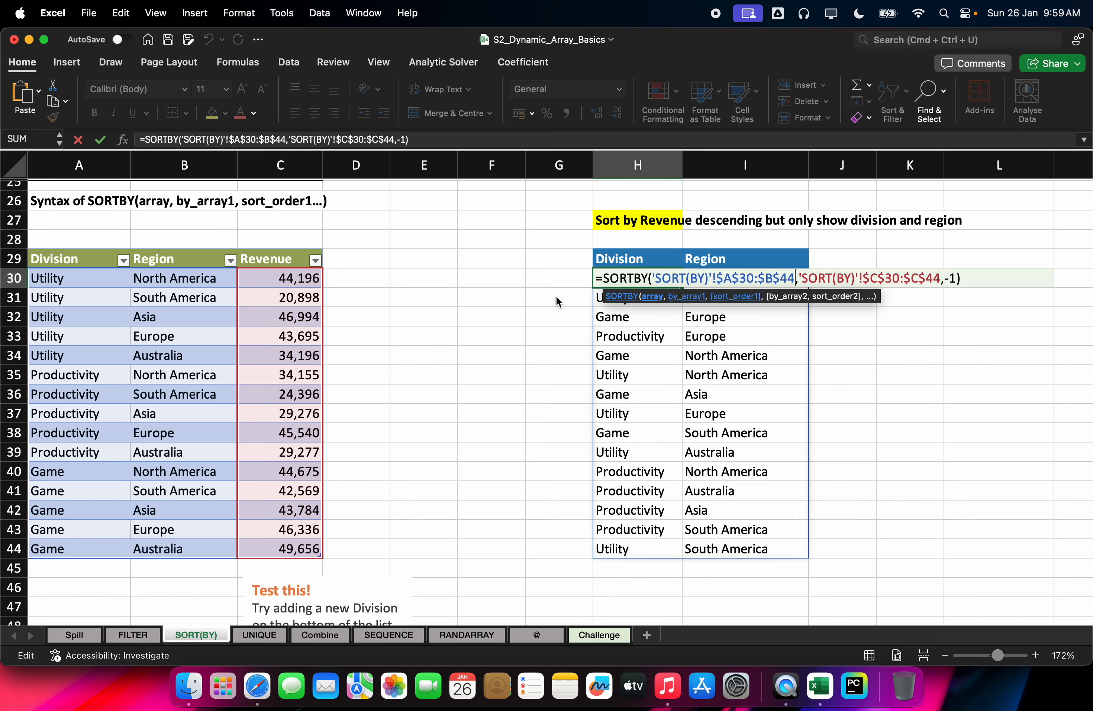
drag(561, 313, 603, 309)
scroll(614, 314, up, 10)
scroll(635, 311, down, 5)
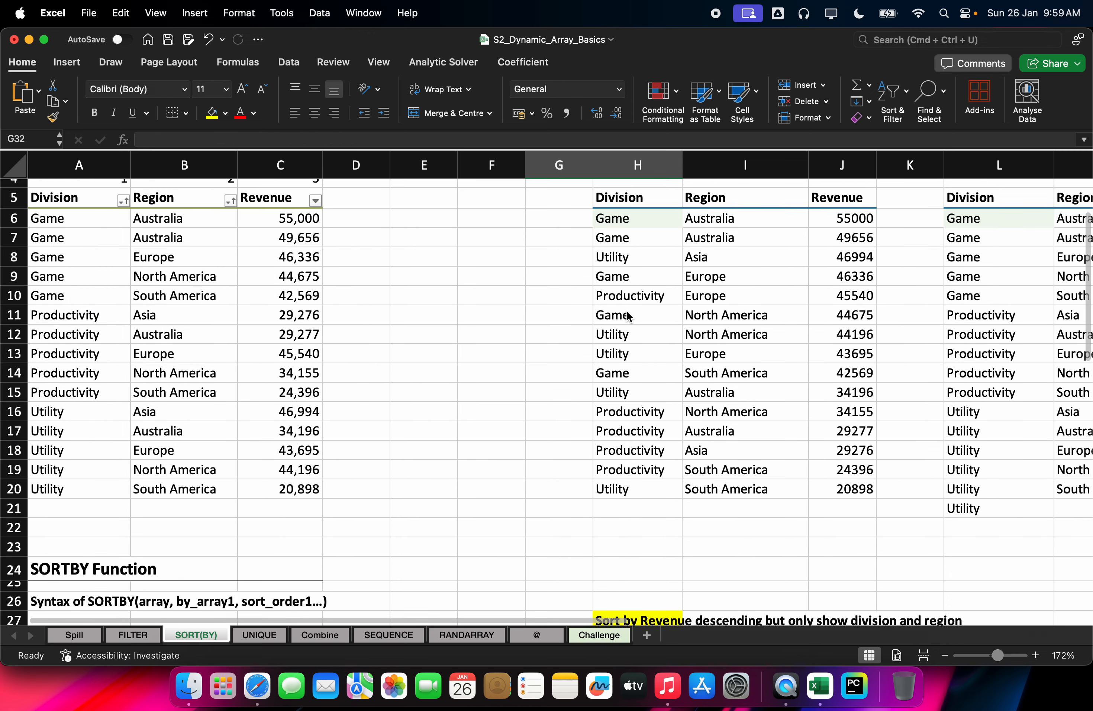
scroll(658, 380, down, 5)
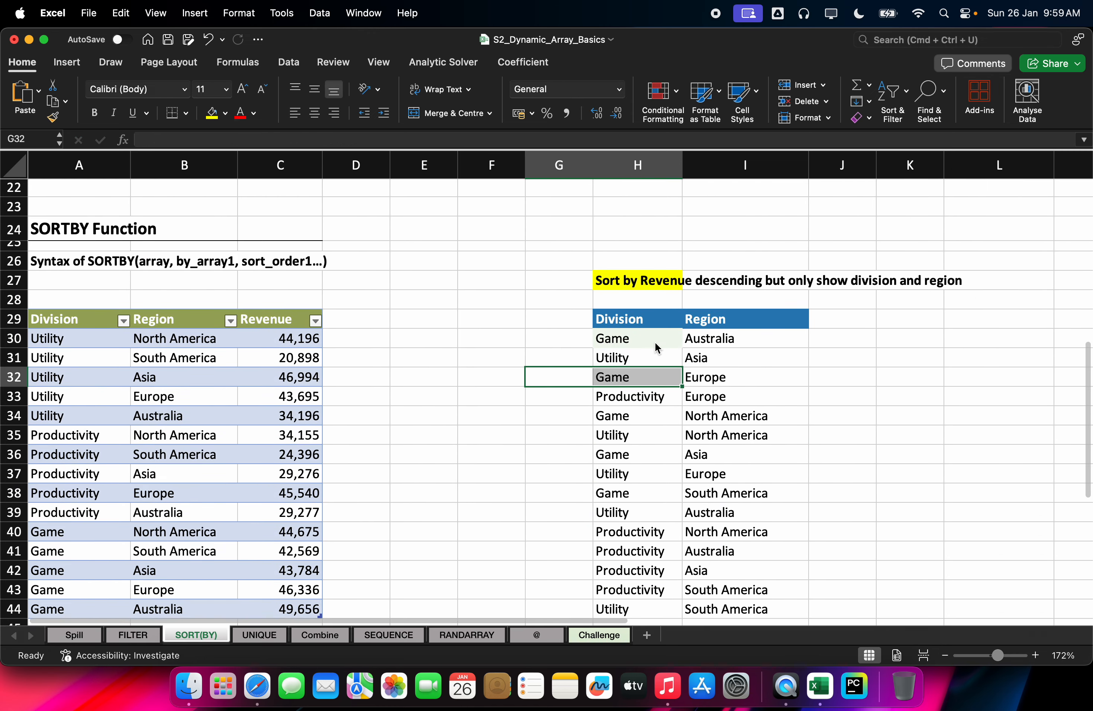
Examine the by_array1 argument of the SORTBY formula in H30, and review the SORT section and the rows below the table
double_click(655, 343)
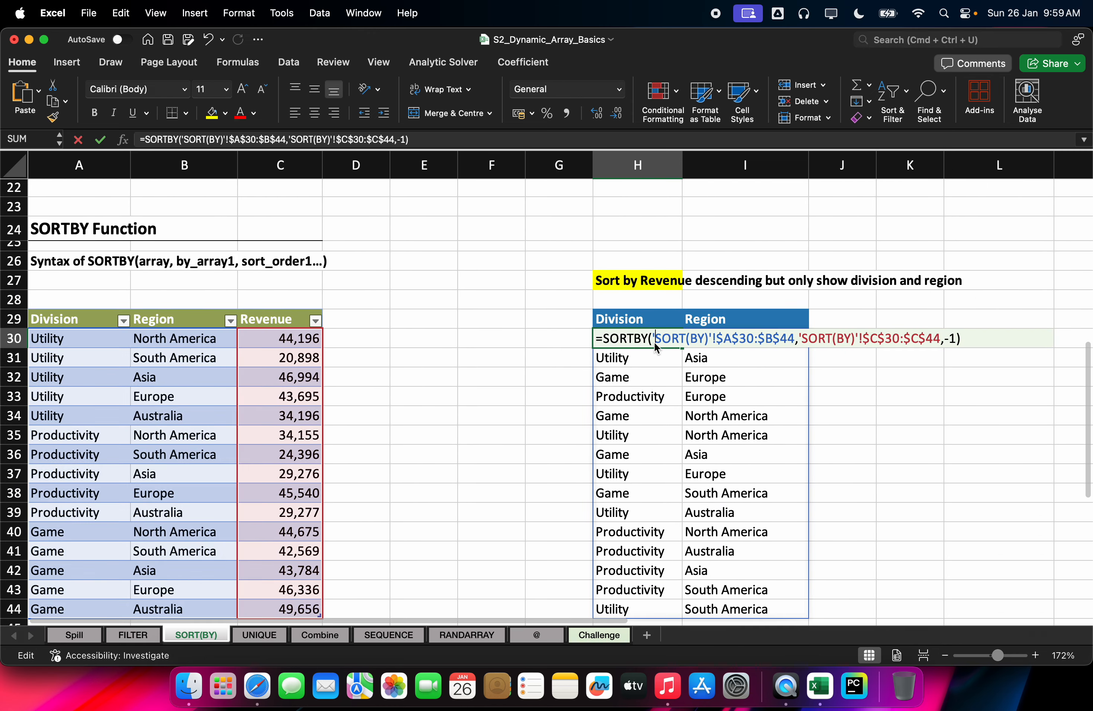
click(818, 340)
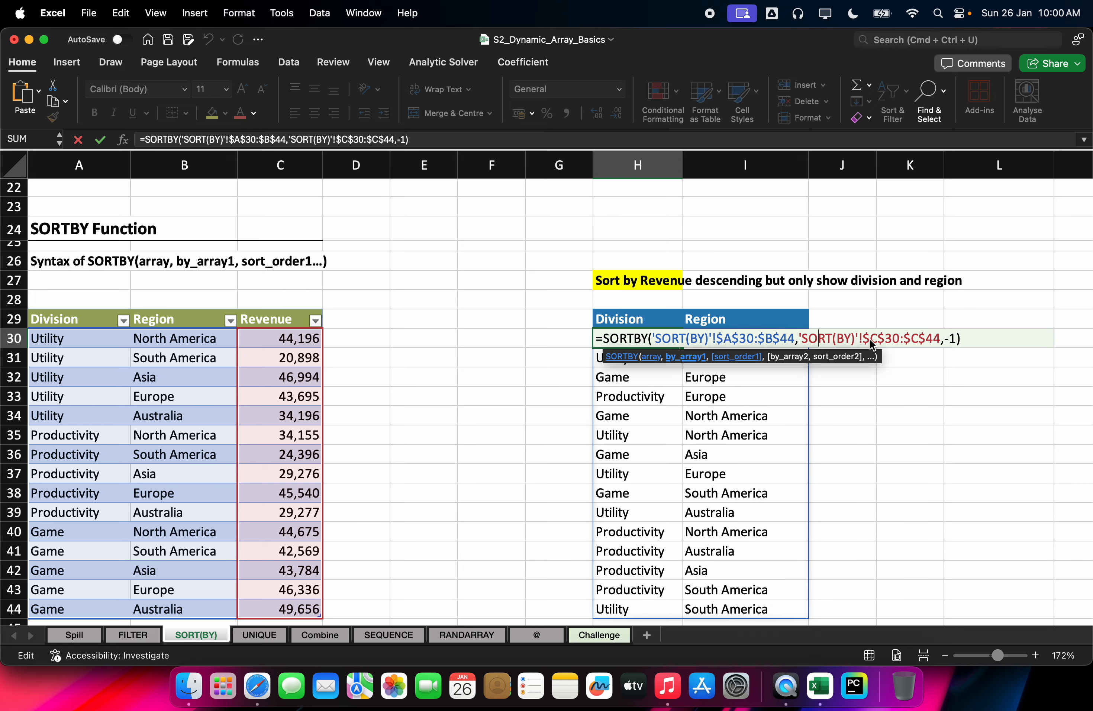
click(587, 300)
scroll(585, 297, down, 10)
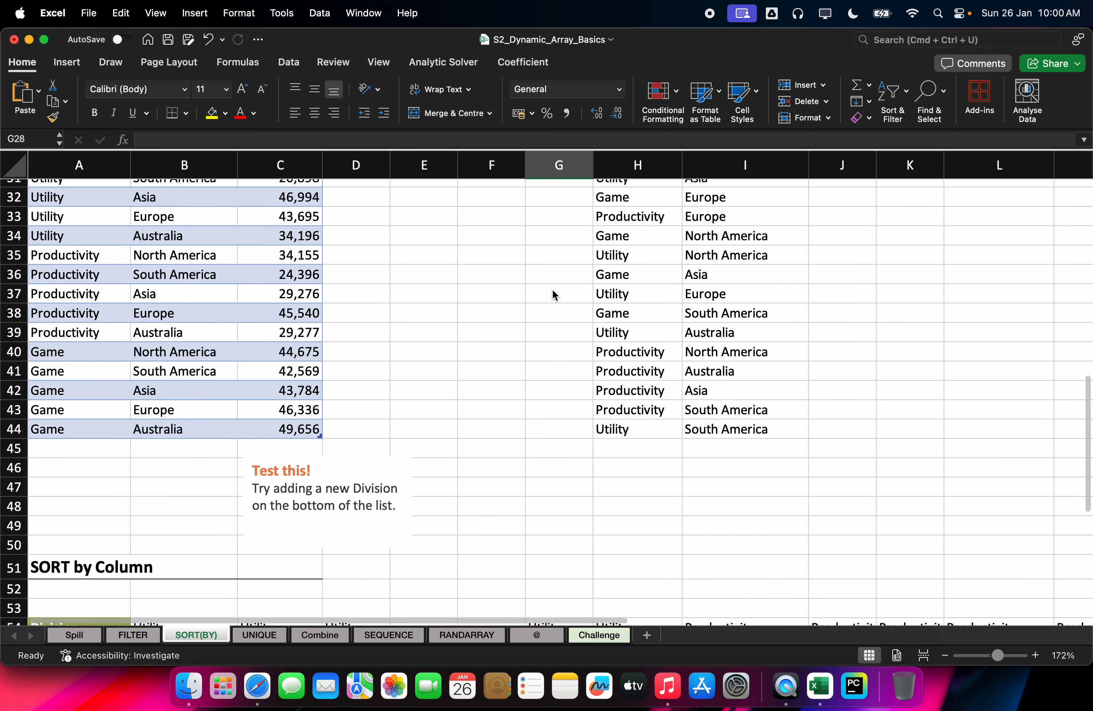
scroll(586, 296, up, 3)
scroll(585, 301, up, 15)
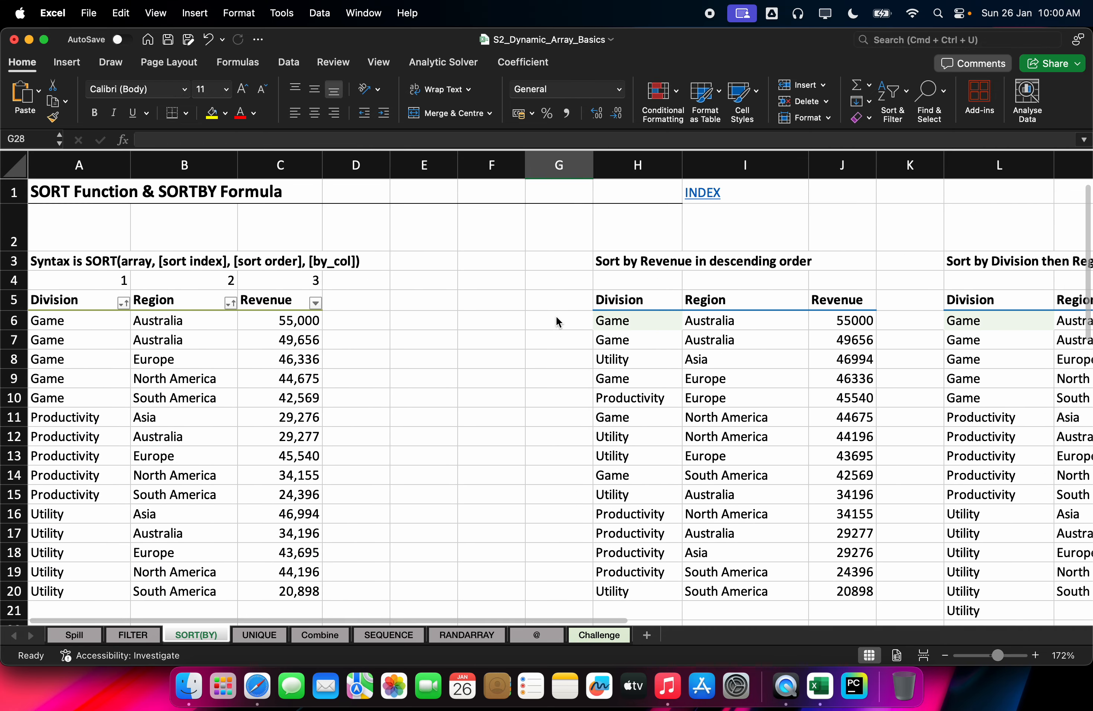
scroll(527, 267, down, 7)
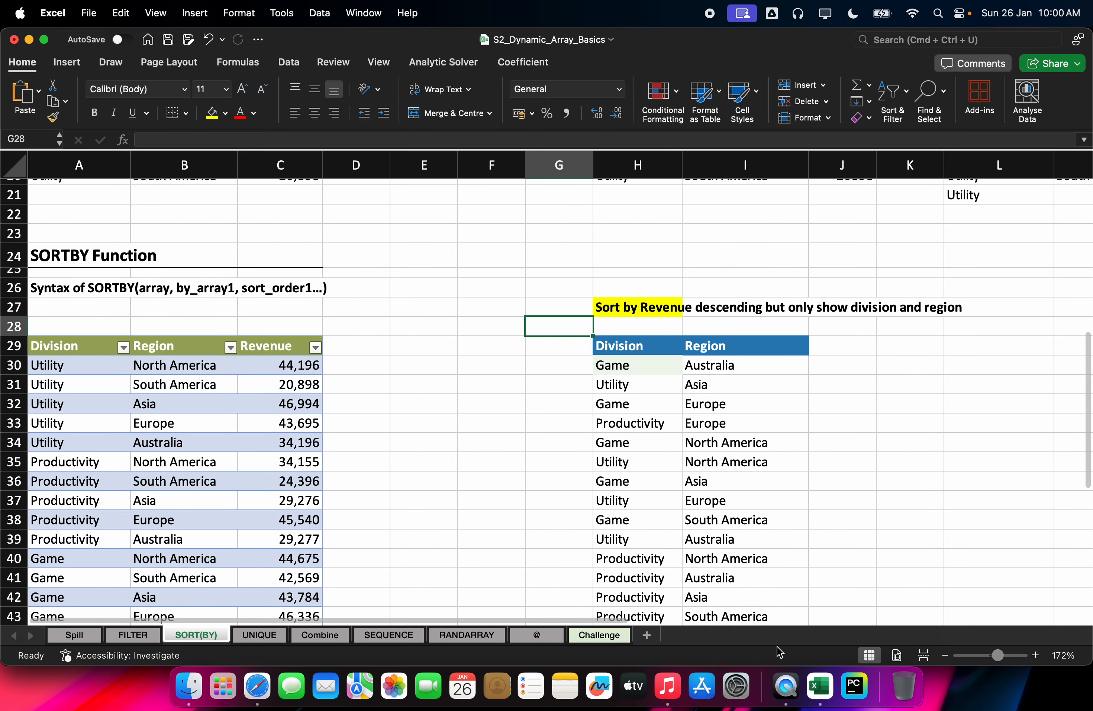
Switch to the Onlineboard whiteboard in Safari and write "Sort by" in orange, underlining "by" and adding an arrow from it
click(256, 685)
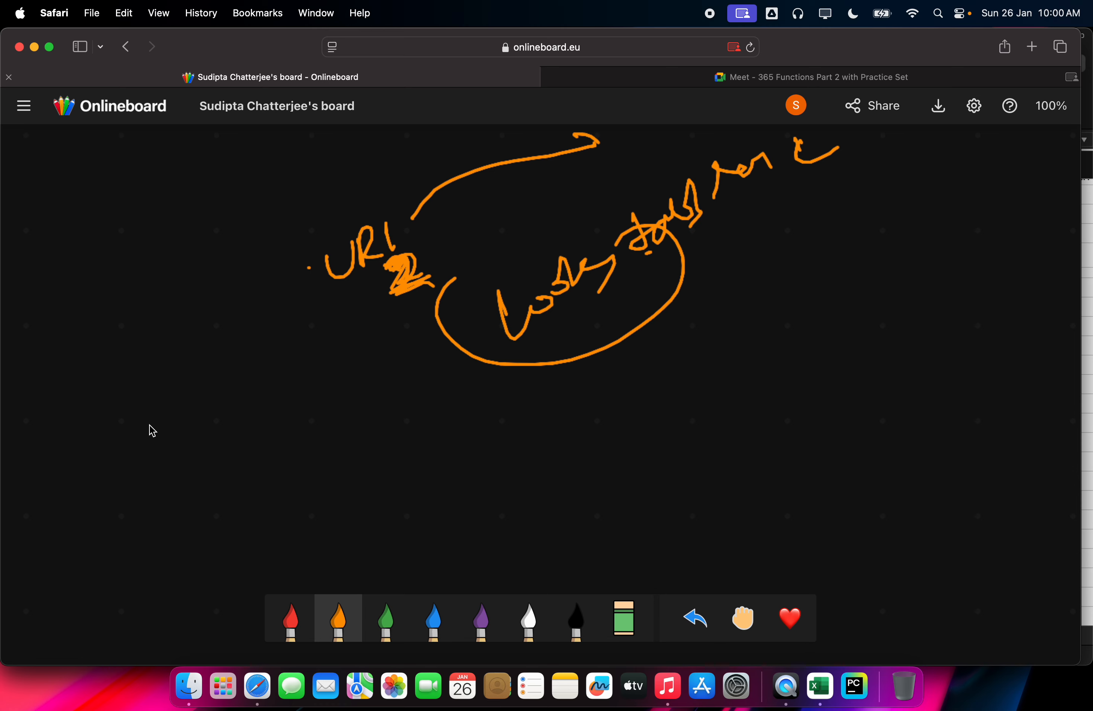
mouse_move(167, 393)
mouse_down()
mouse_move(176, 488)
mouse_move(141, 491)
mouse_up()
mouse_move(197, 432)
mouse_down()
mouse_move(212, 437)
mouse_move(276, 413)
mouse_up()
drag(263, 403, 294, 396)
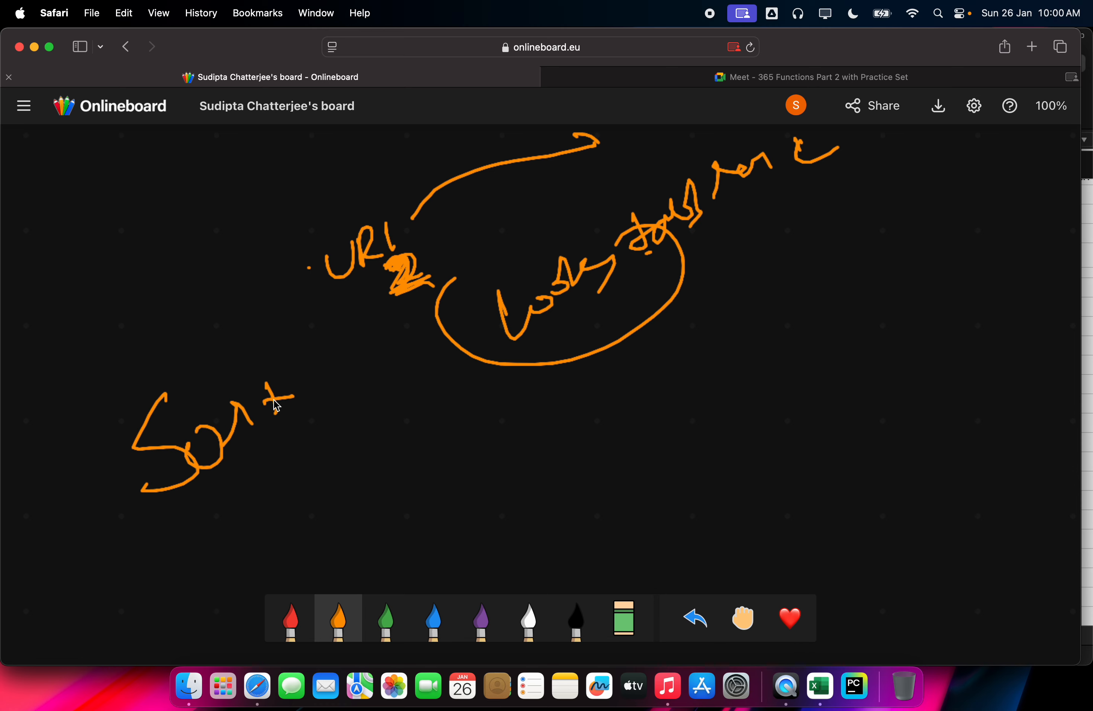
mouse_move(310, 347)
mouse_down()
mouse_move(346, 383)
mouse_move(407, 375)
mouse_up()
drag(324, 432, 410, 401)
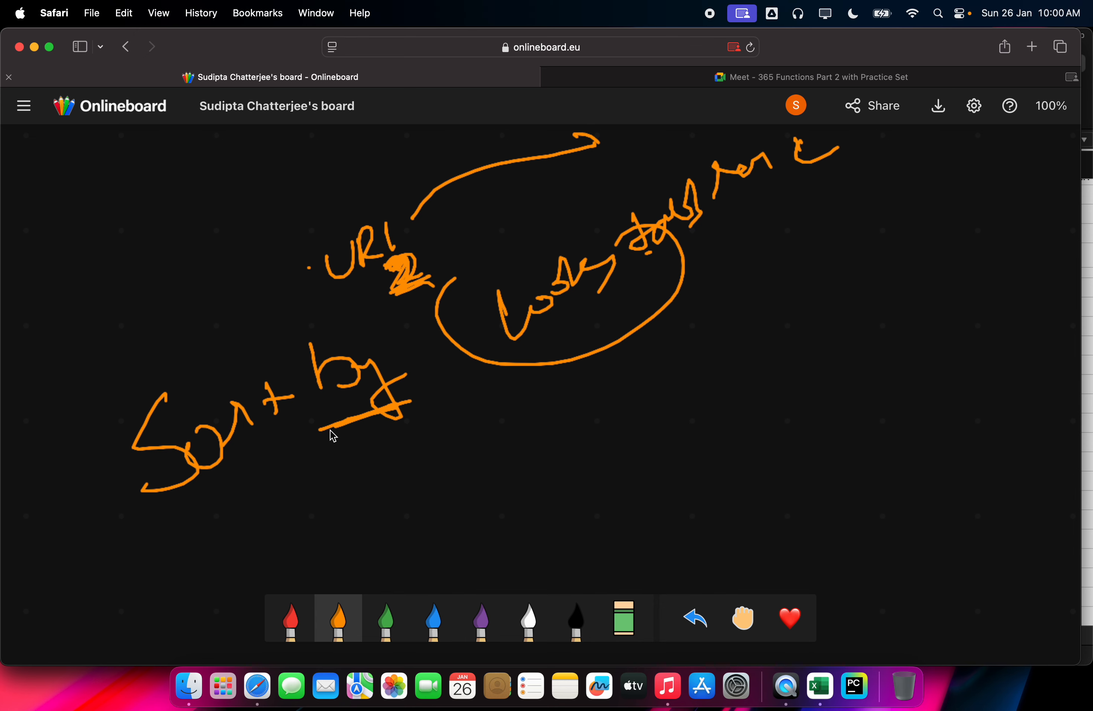
drag(344, 424, 432, 459)
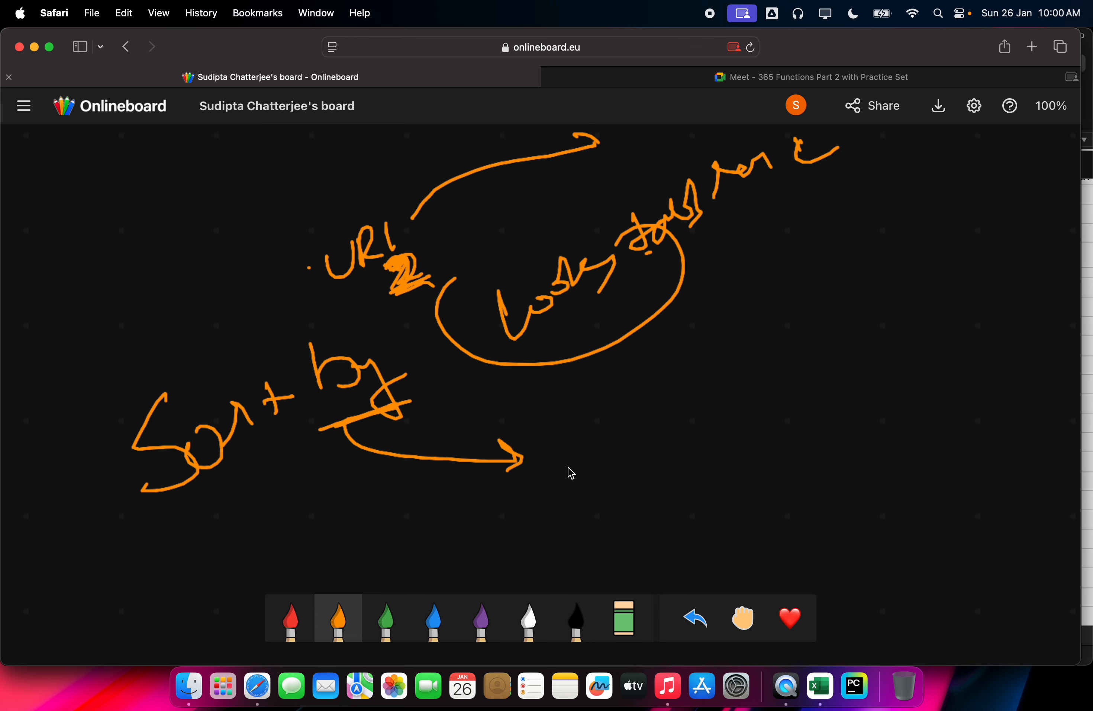
Draw an orange box beyond the arrow, divide it into two shaded columns, and mark the narrower column in purple
mouse_move(639, 486)
mouse_down()
mouse_move(630, 413)
mouse_move(723, 476)
mouse_move(646, 490)
mouse_up()
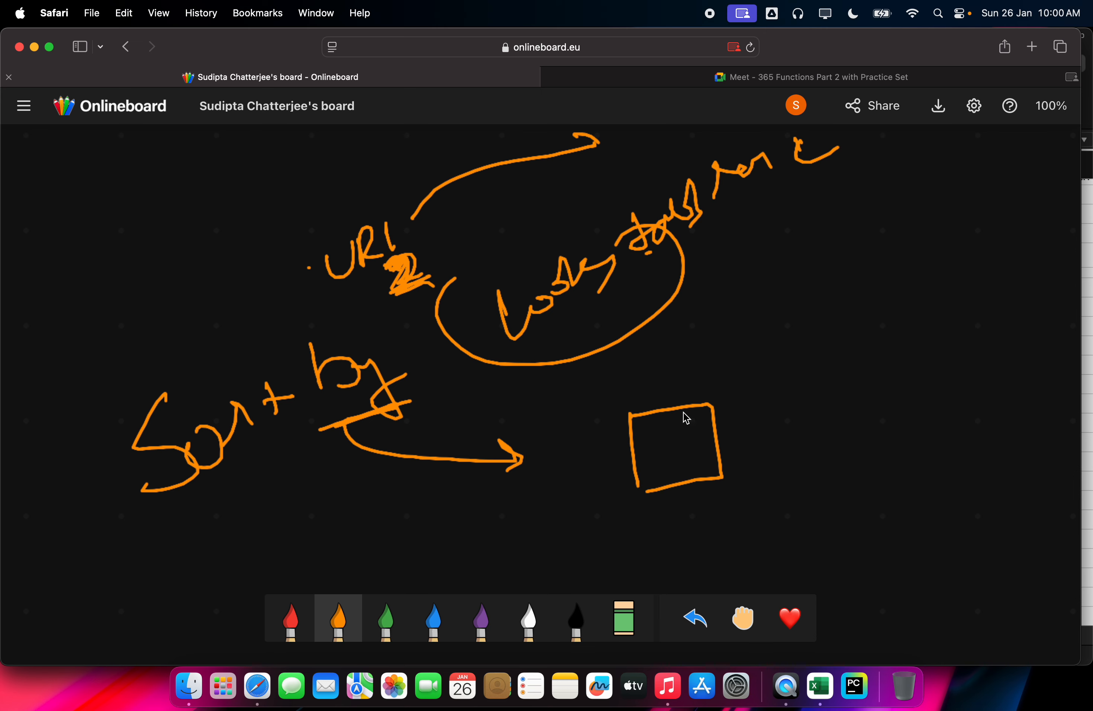
mouse_move(682, 409)
mouse_down()
mouse_move(692, 470)
mouse_move(650, 447)
mouse_move(658, 470)
mouse_move(675, 471)
mouse_move(695, 422)
mouse_move(707, 480)
mouse_up()
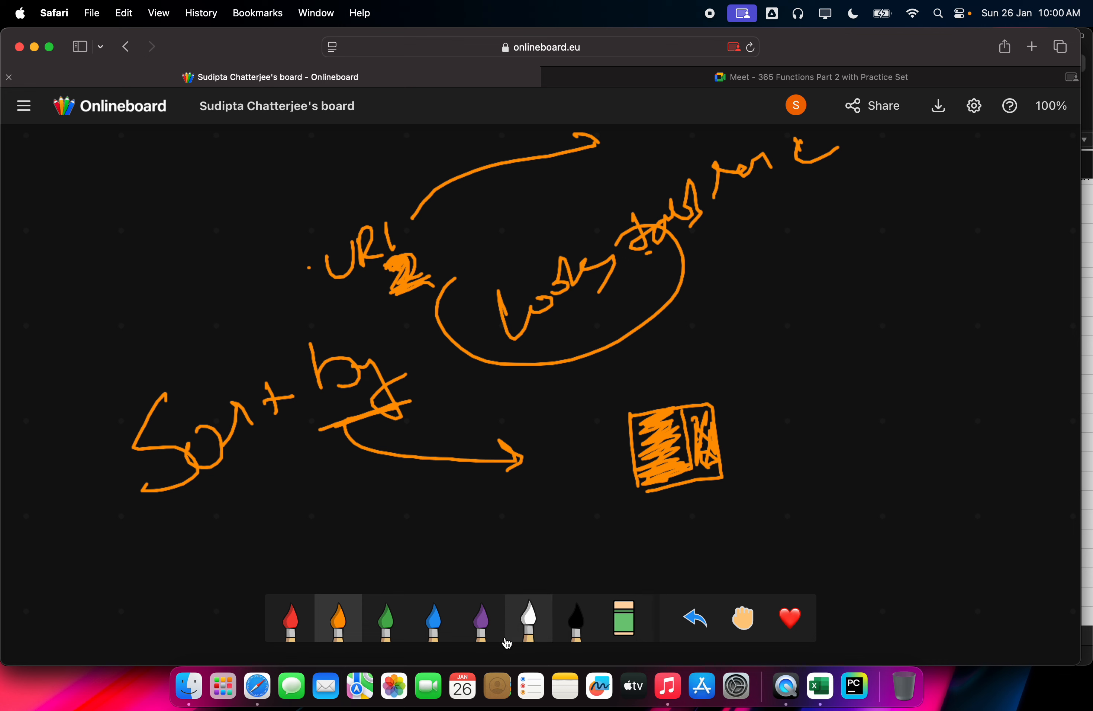
click(482, 621)
mouse_move(707, 434)
mouse_down()
mouse_move(711, 452)
mouse_move(706, 418)
mouse_move(713, 455)
mouse_up()
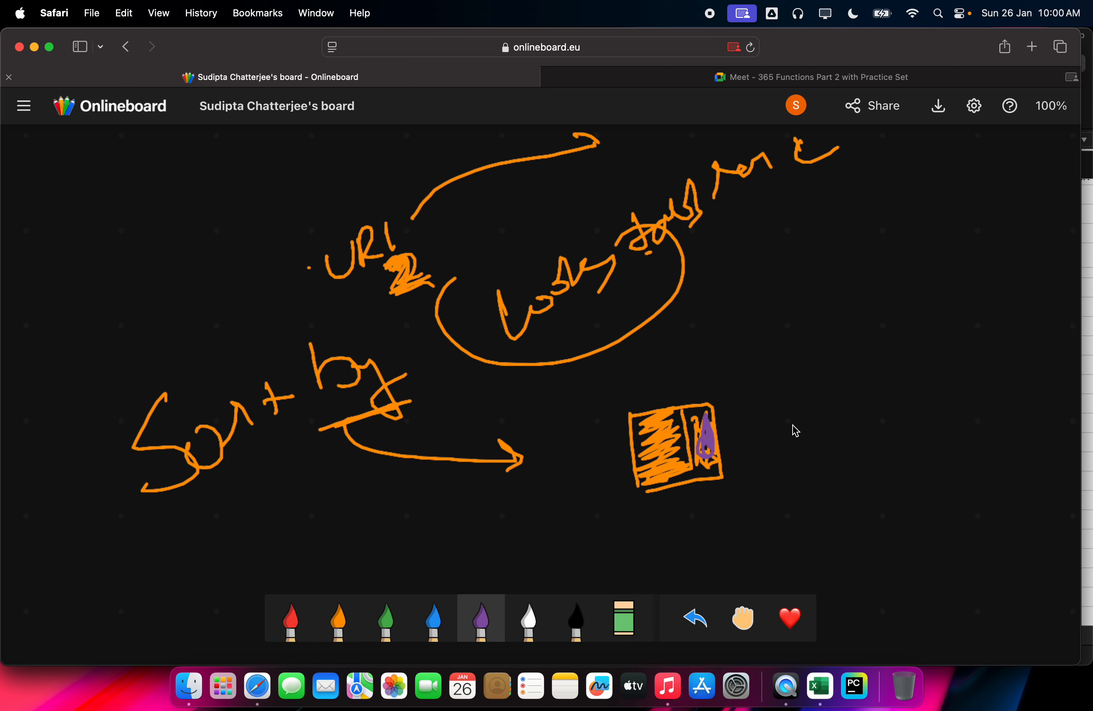
Annotate the box sketch in purple with "Rev", a descending note, a circled "by", and arrows linking the columns to the sort
mouse_move(793, 427)
mouse_down()
mouse_move(726, 439)
mouse_move(766, 434)
mouse_move(726, 438)
mouse_move(749, 427)
mouse_move(727, 480)
mouse_move(713, 420)
mouse_move(700, 441)
mouse_move(707, 433)
mouse_move(715, 516)
mouse_move(747, 507)
mouse_move(750, 482)
mouse_move(860, 441)
mouse_up()
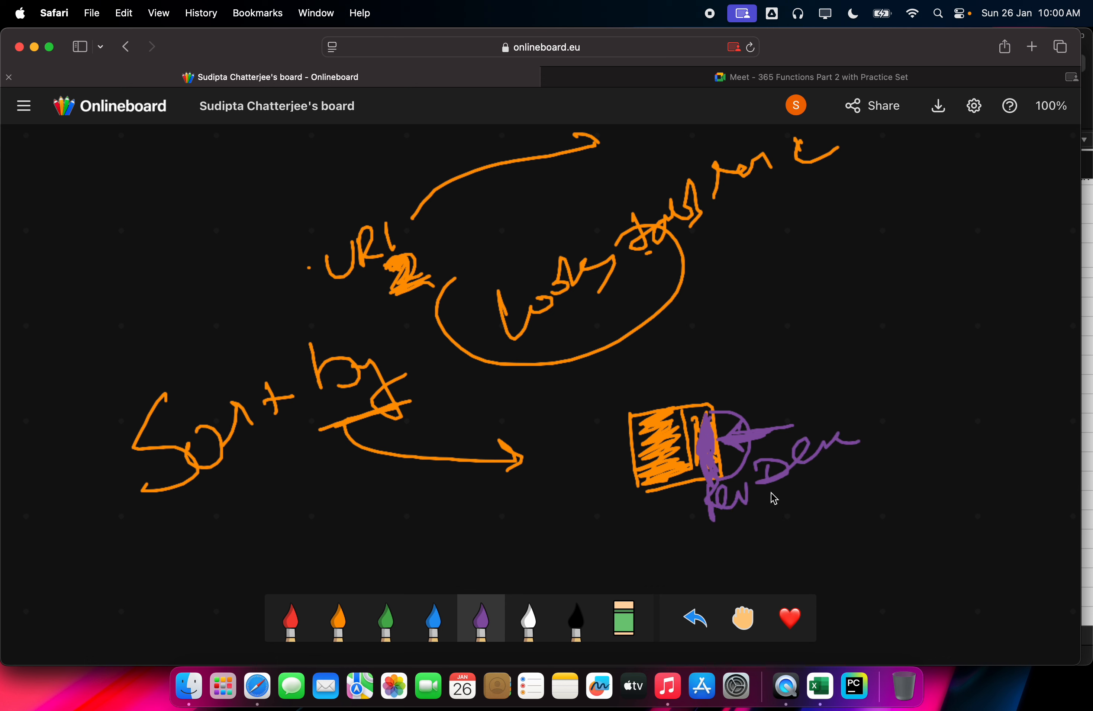
mouse_move(791, 494)
mouse_down()
mouse_move(972, 497)
mouse_move(791, 535)
mouse_up()
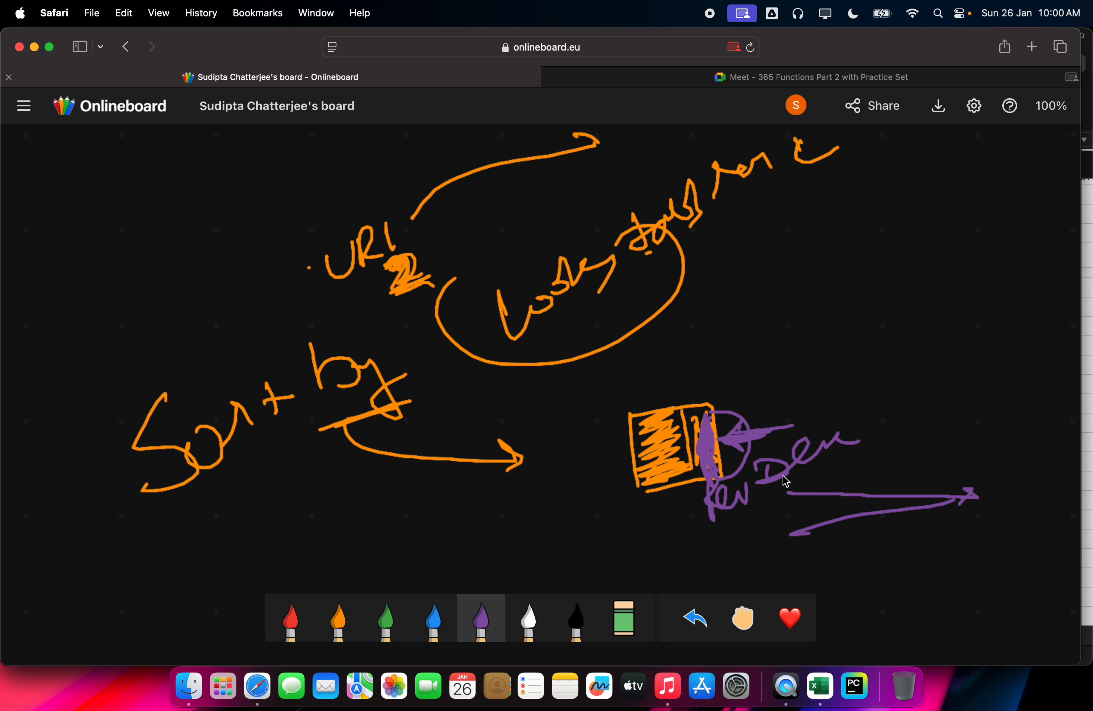
drag(666, 415, 654, 498)
mouse_move(685, 403)
mouse_down()
mouse_move(685, 381)
mouse_move(738, 390)
mouse_move(688, 371)
mouse_move(738, 397)
mouse_move(649, 389)
mouse_move(660, 386)
mouse_move(649, 398)
mouse_up()
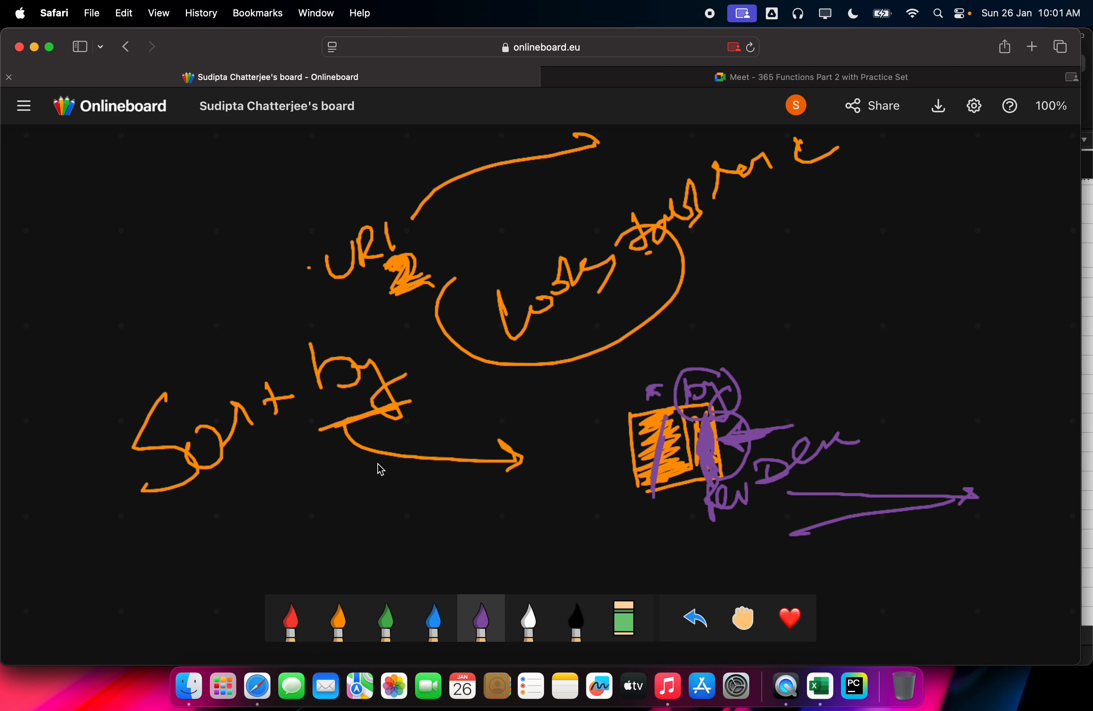
Switch back to Excel and review the SORTBY syntax line in row 26
click(836, 705)
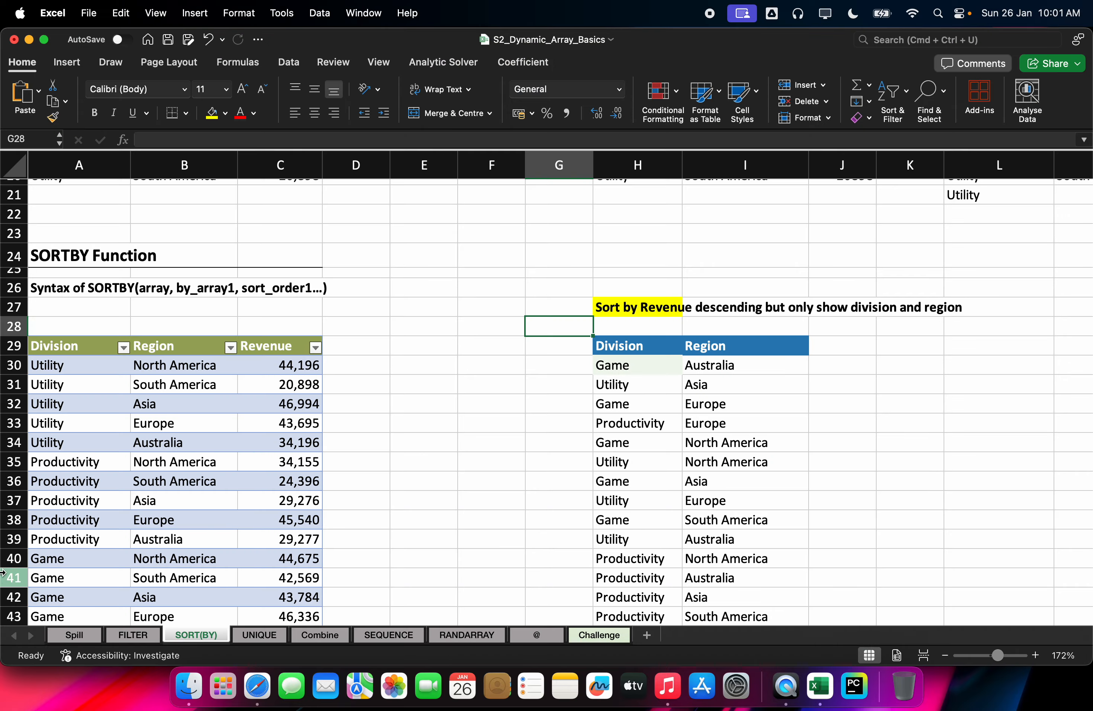
click(175, 288)
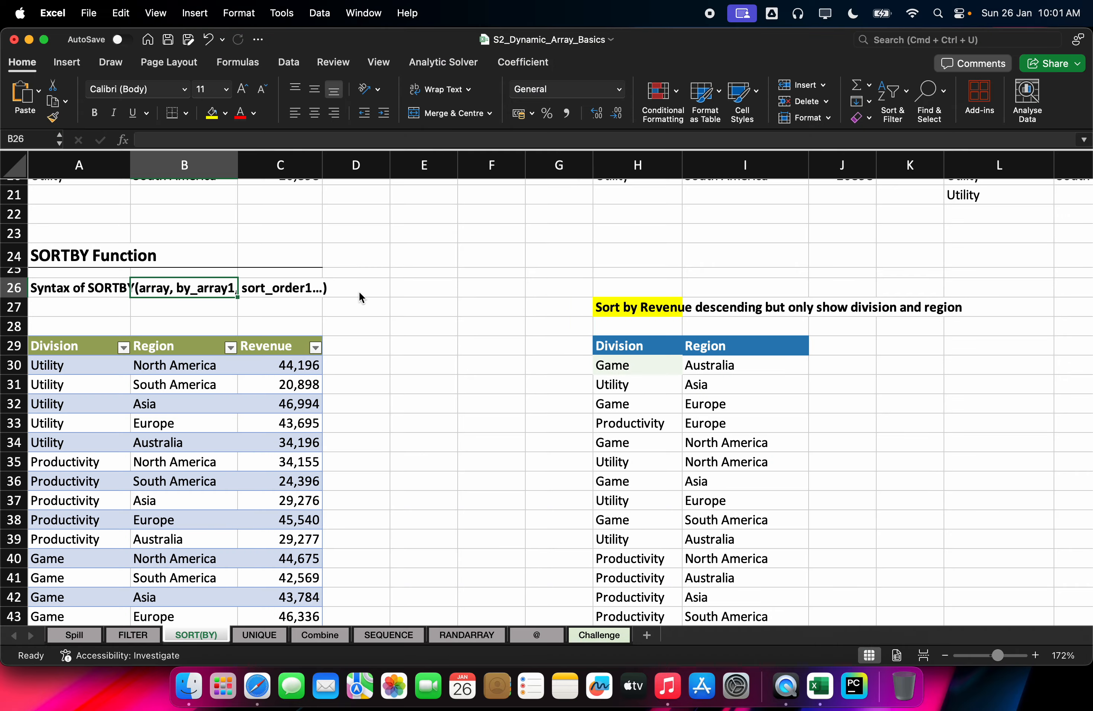
click(394, 308)
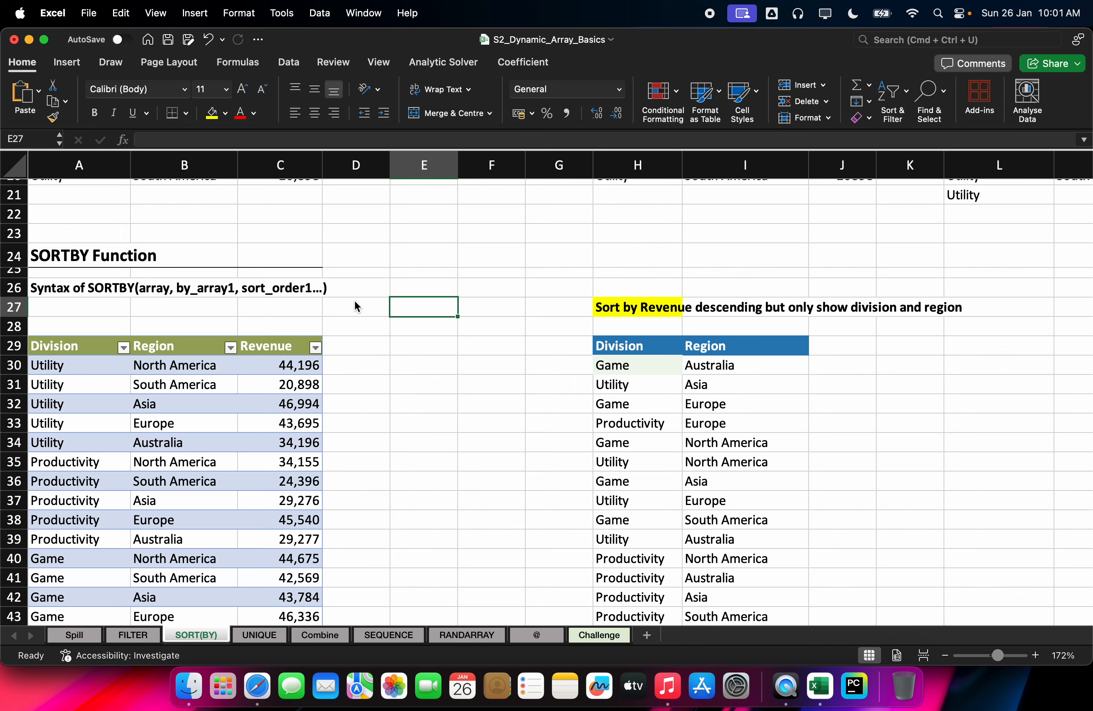
Start a SORTBY formula in H30 with Table3's Division and Region columns, headers included, as the array
click(614, 367)
text(=sortby()
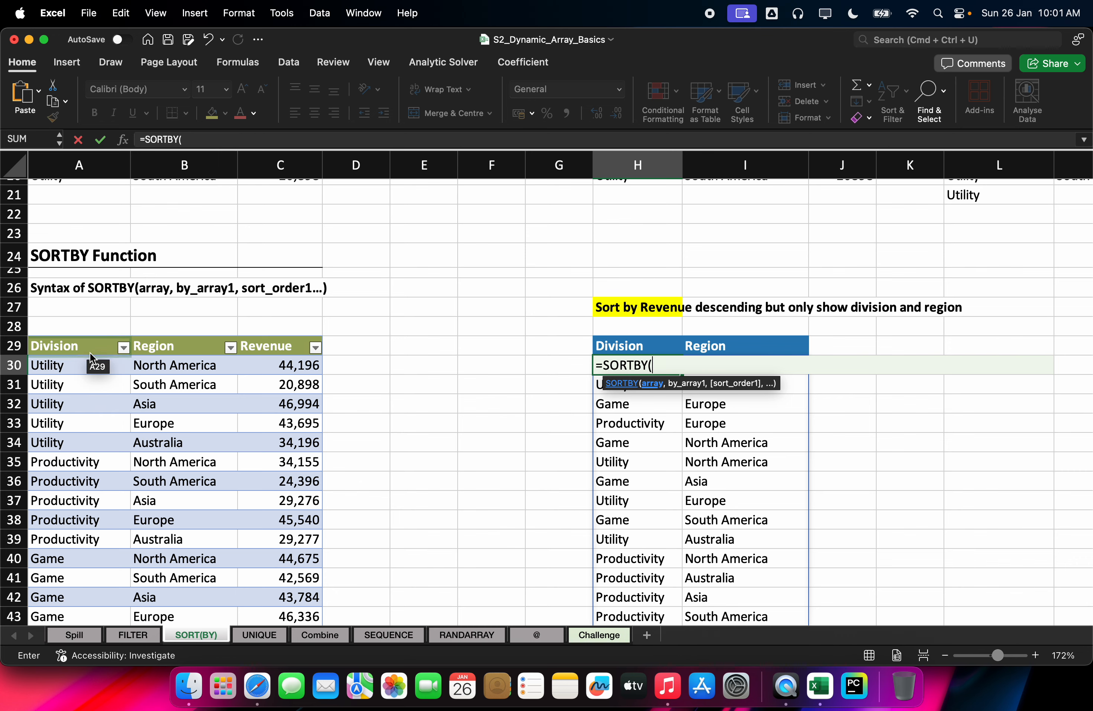
click(103, 347)
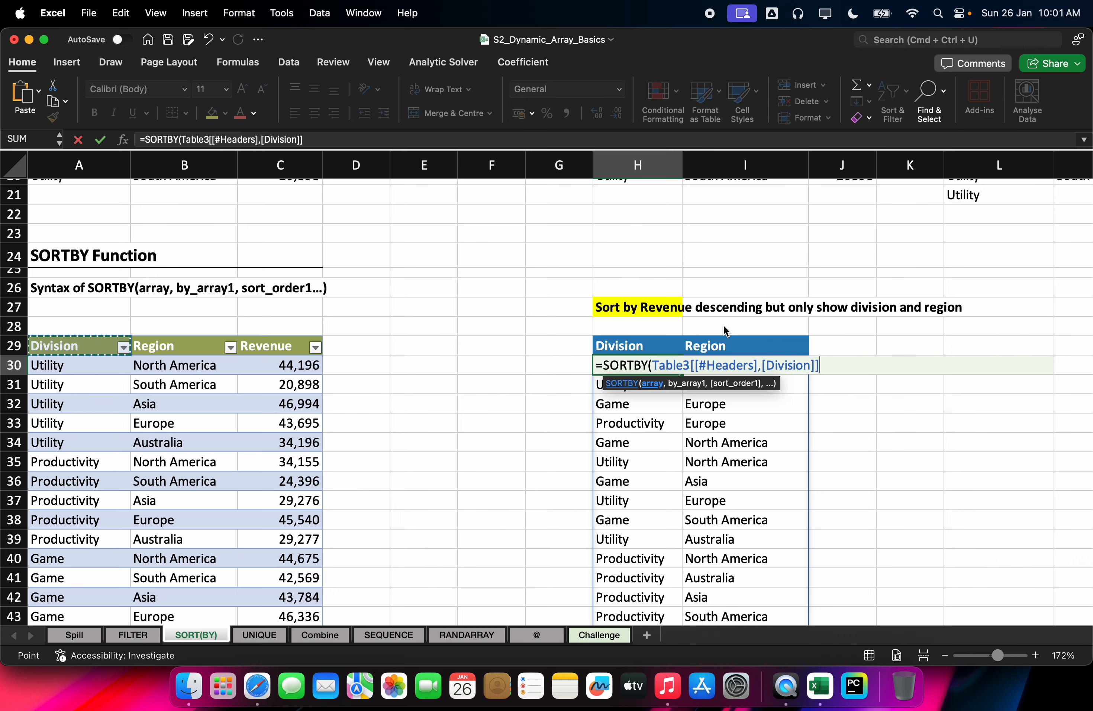
key(super+shift+Down)
key(shift+Right)
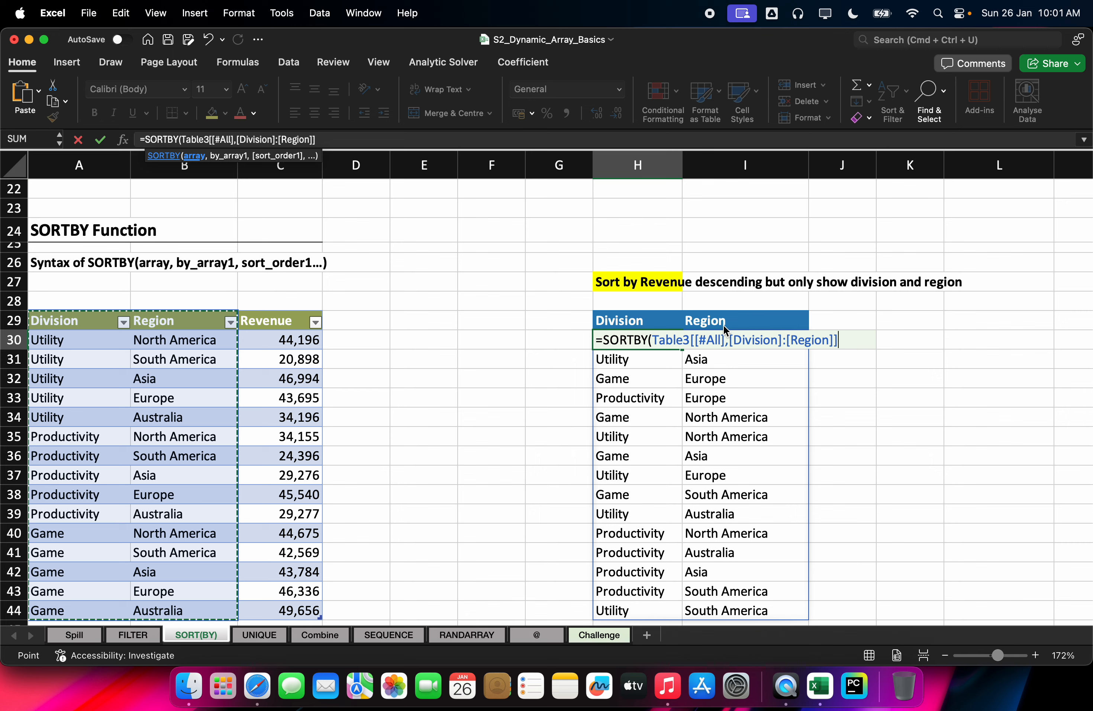
text(,)
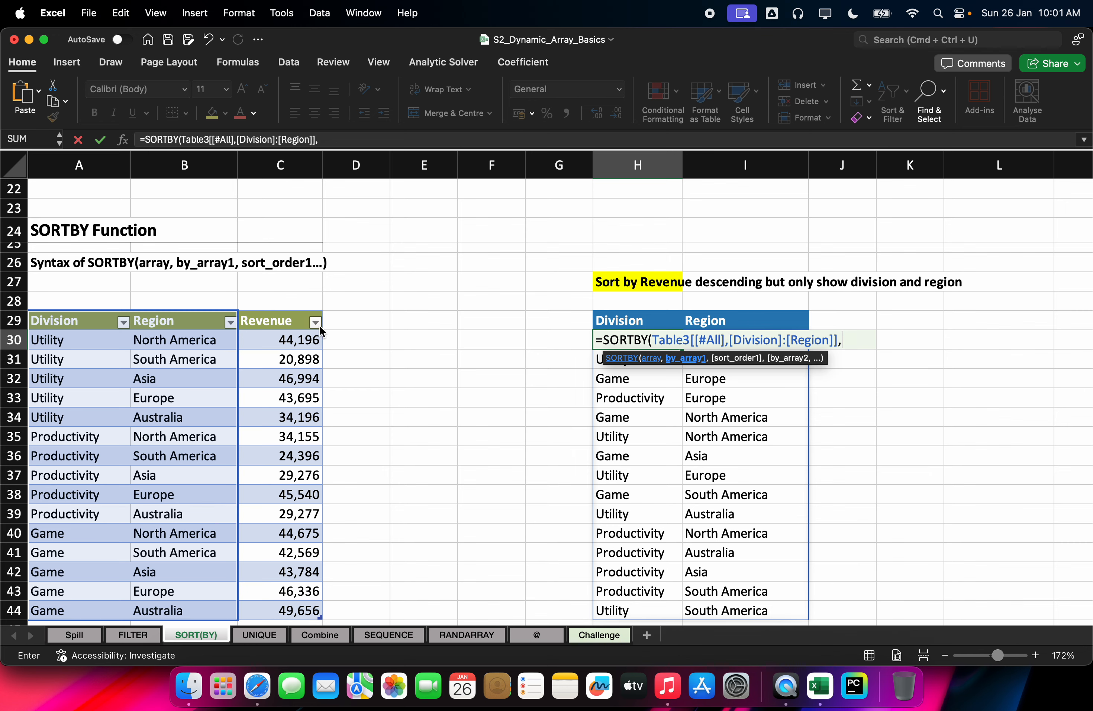
Complete the SORTBY formula with the whole Revenue column, header included, as by_array1 and -1 as the sort order
click(298, 321)
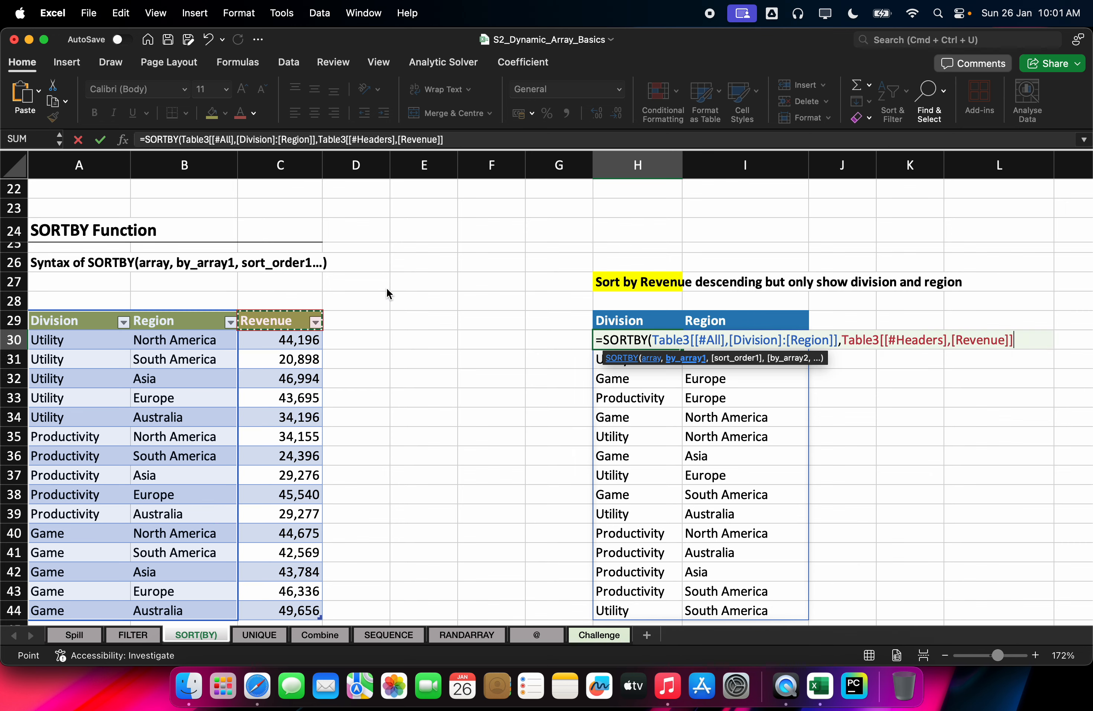
key(ctrl+shift+Down)
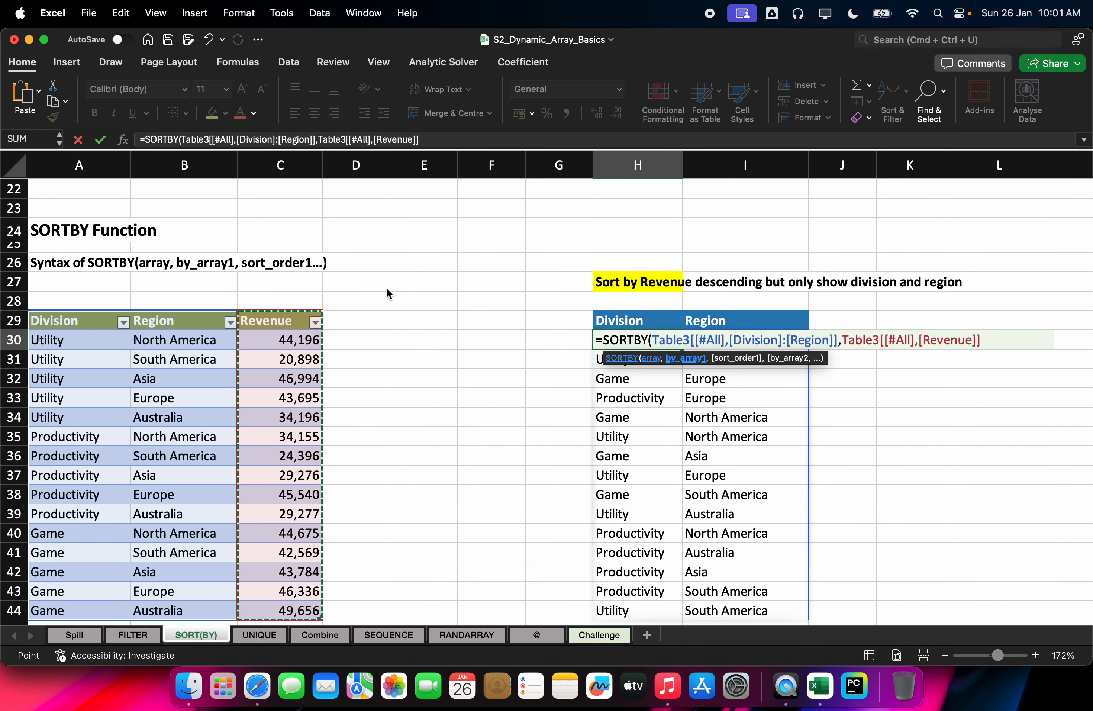
text(,)
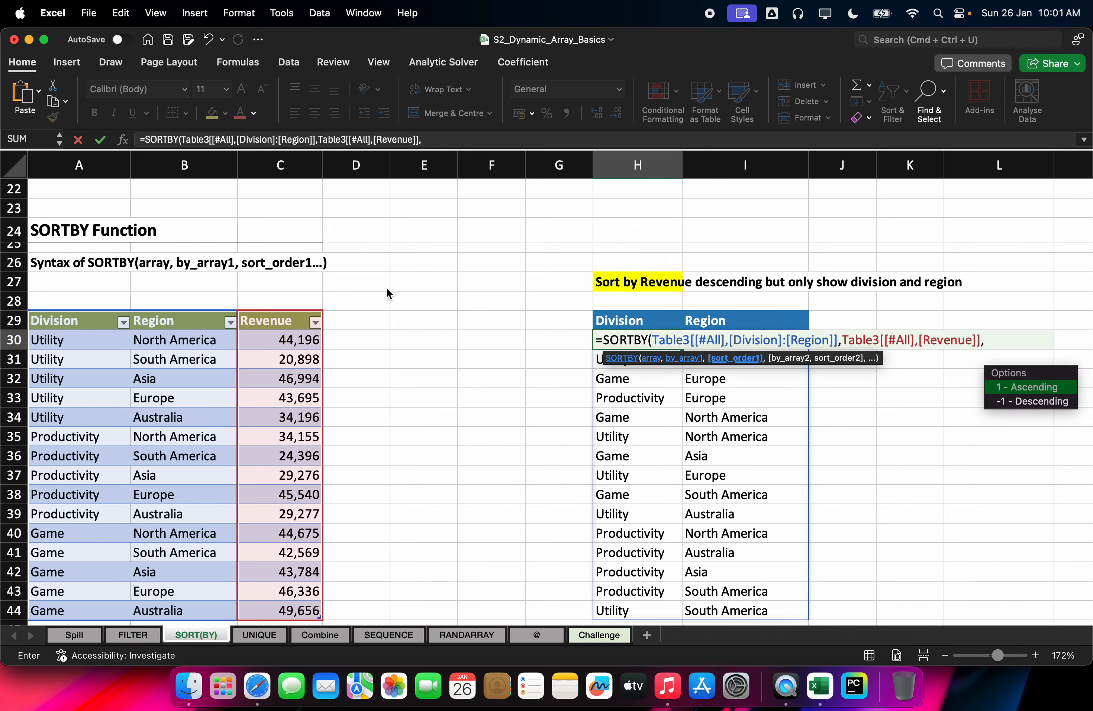
text(-1)
key(Return)
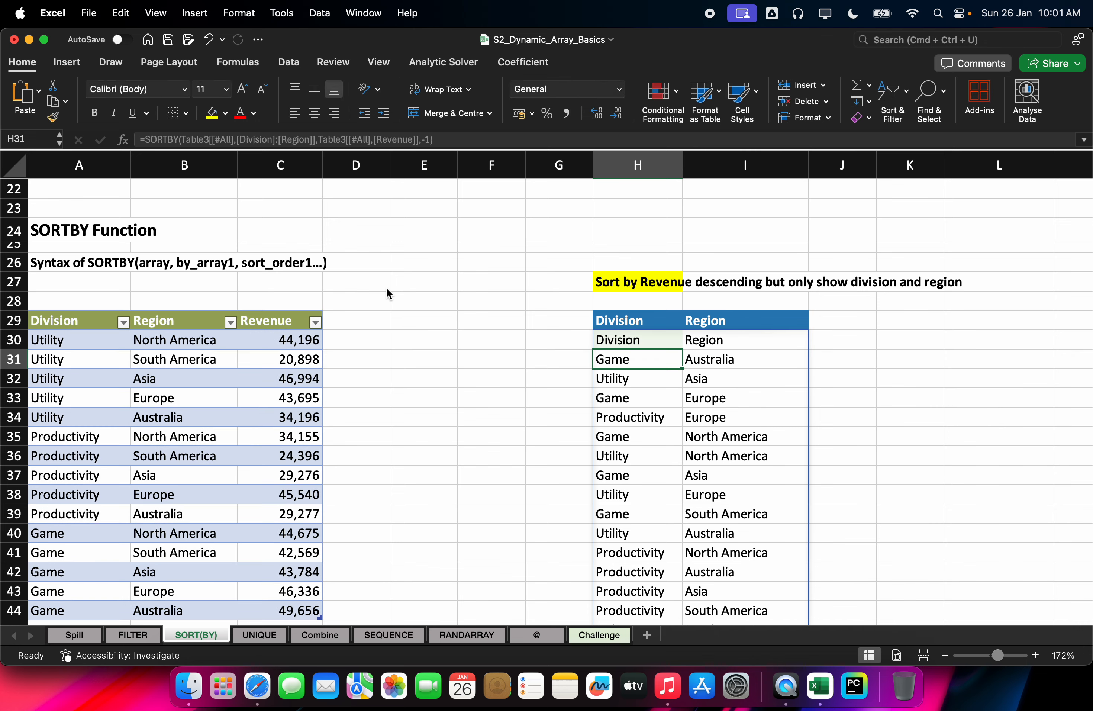
Replace the formula in H30 with a new SORTBY that uses Table3[[Division]:[Region]], without the headers, as the array
drag(668, 340, 745, 341)
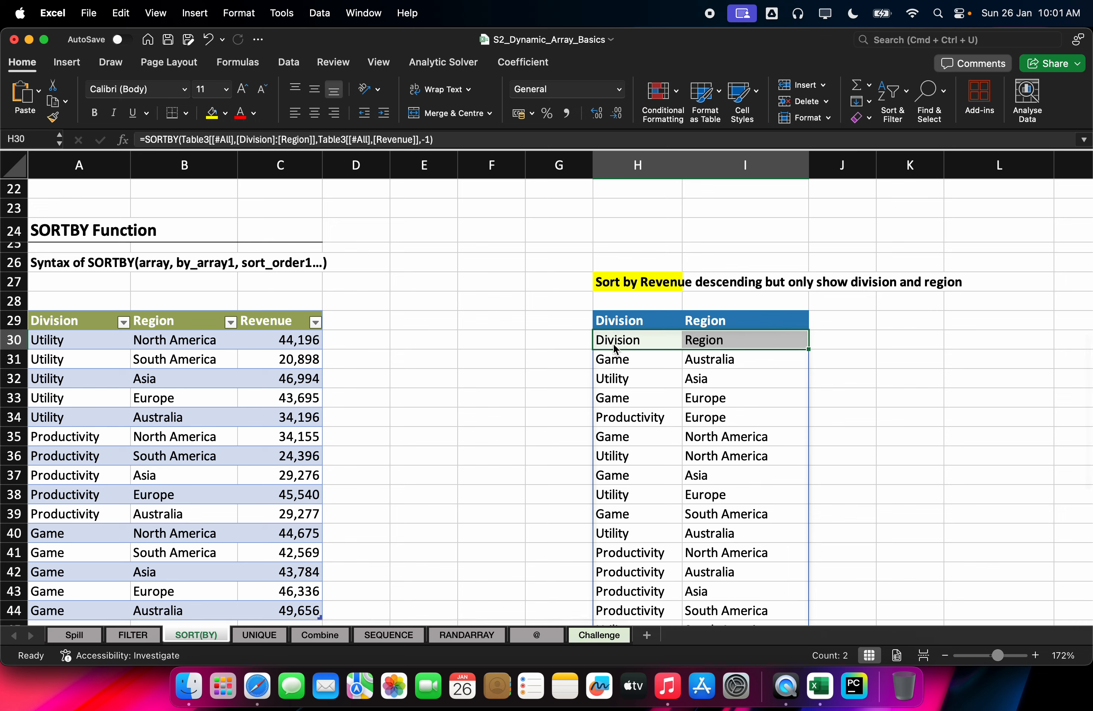
double_click(616, 344)
key(Escape)
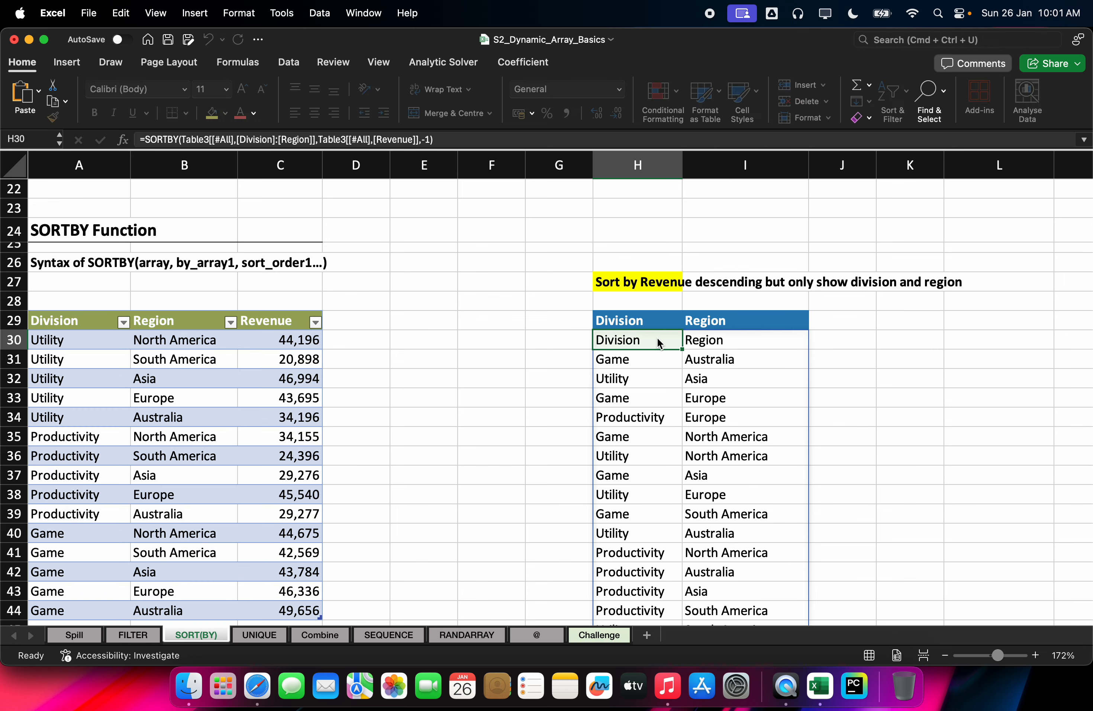
text(=sor)
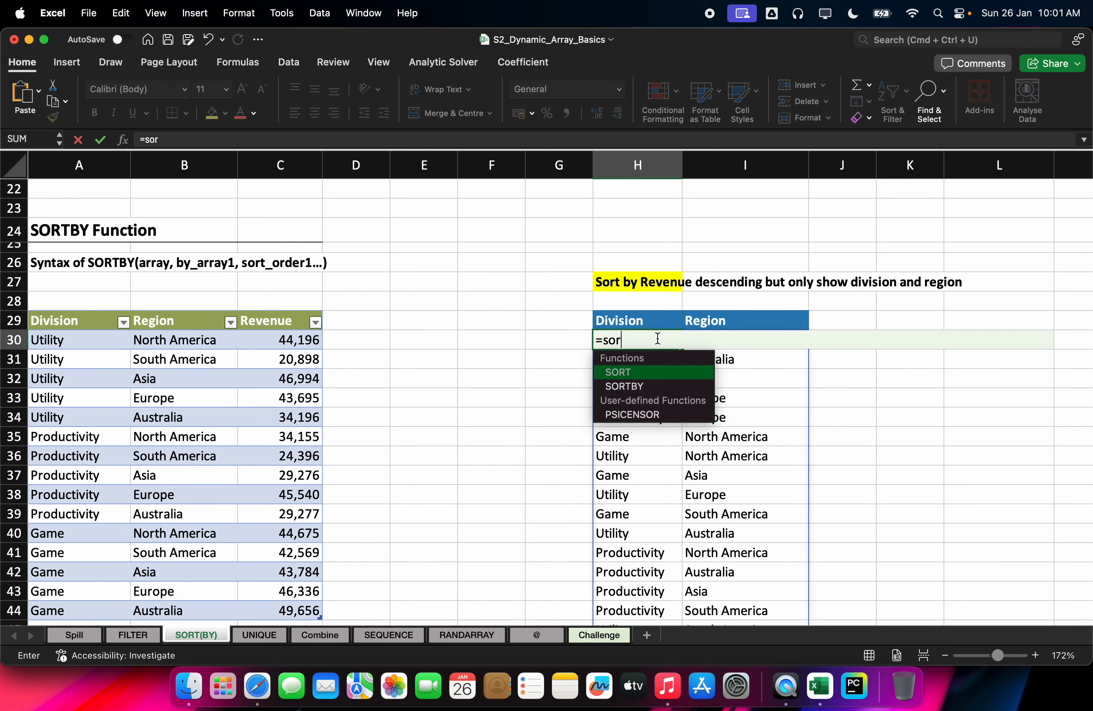
key(Down)
key(Tab)
key(Left)
key(Left)
key(Left)
key(Left)
key(Left)
key(Left)
key(Left)
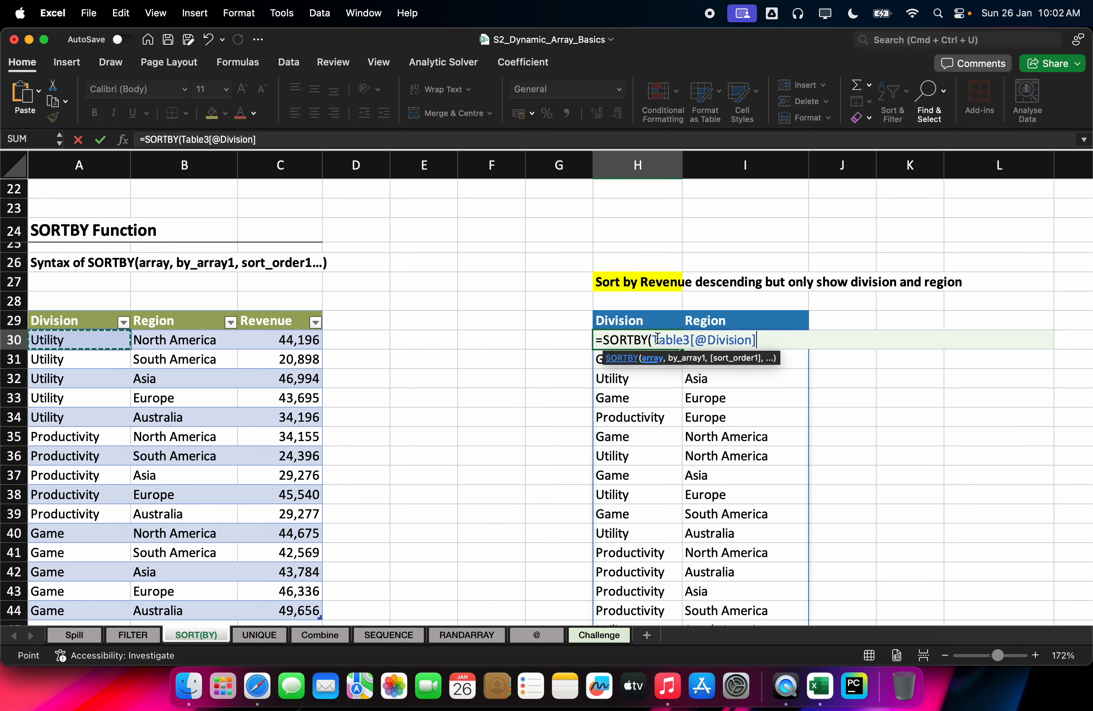
key(ctrl+shift+Down)
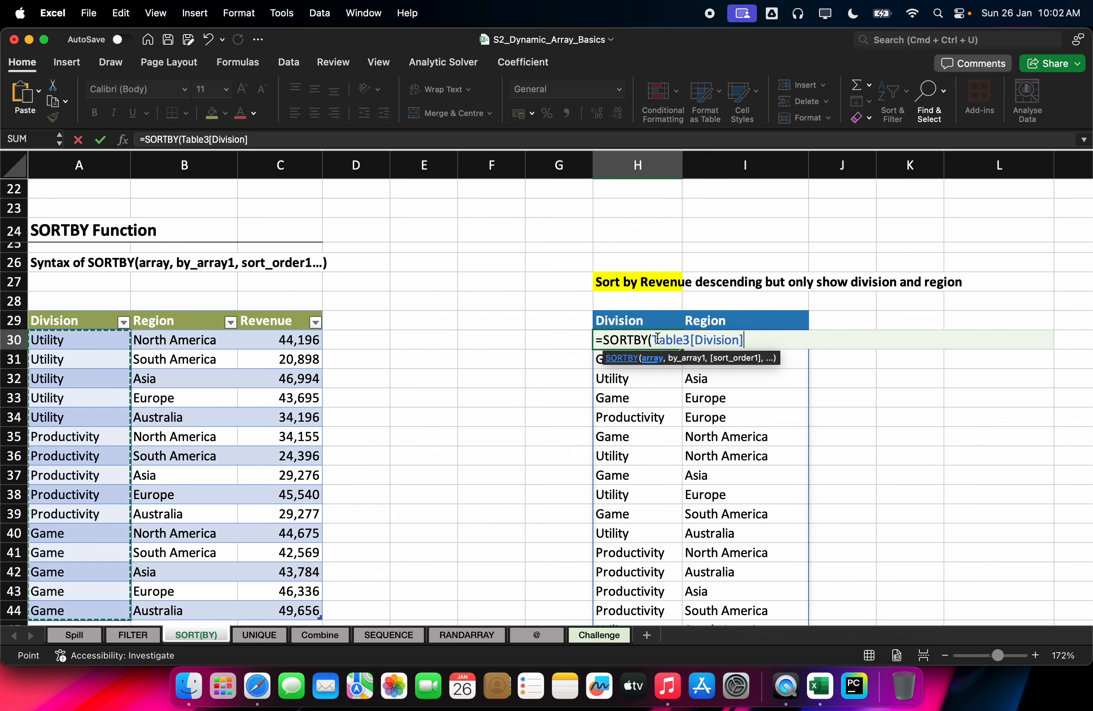
key(shift+Right)
text(,)
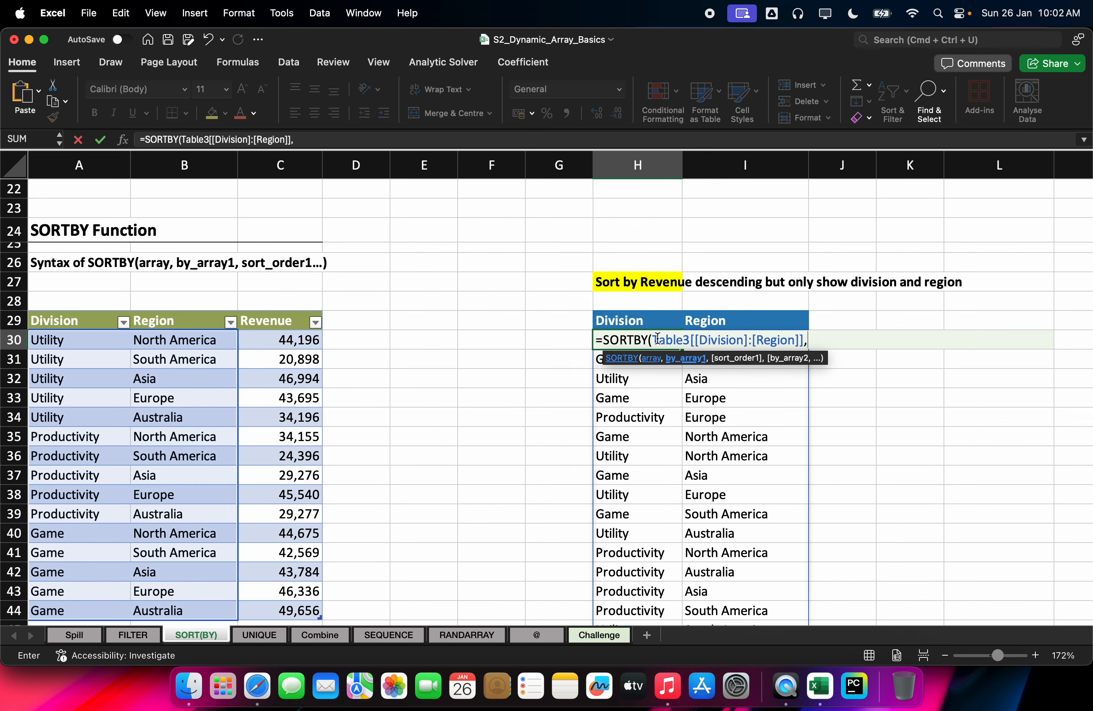
Complete the SORTBY formula in H30 with Table3[Revenue] as by_array1 and -1 as the sort order
key(Right)
key(Right)
key(Left)
key(Left)
key(Left)
key(Left)
key(Left)
key(Left)
key(Left)
key(Left)
key(Right)
key(super+shift+Down)
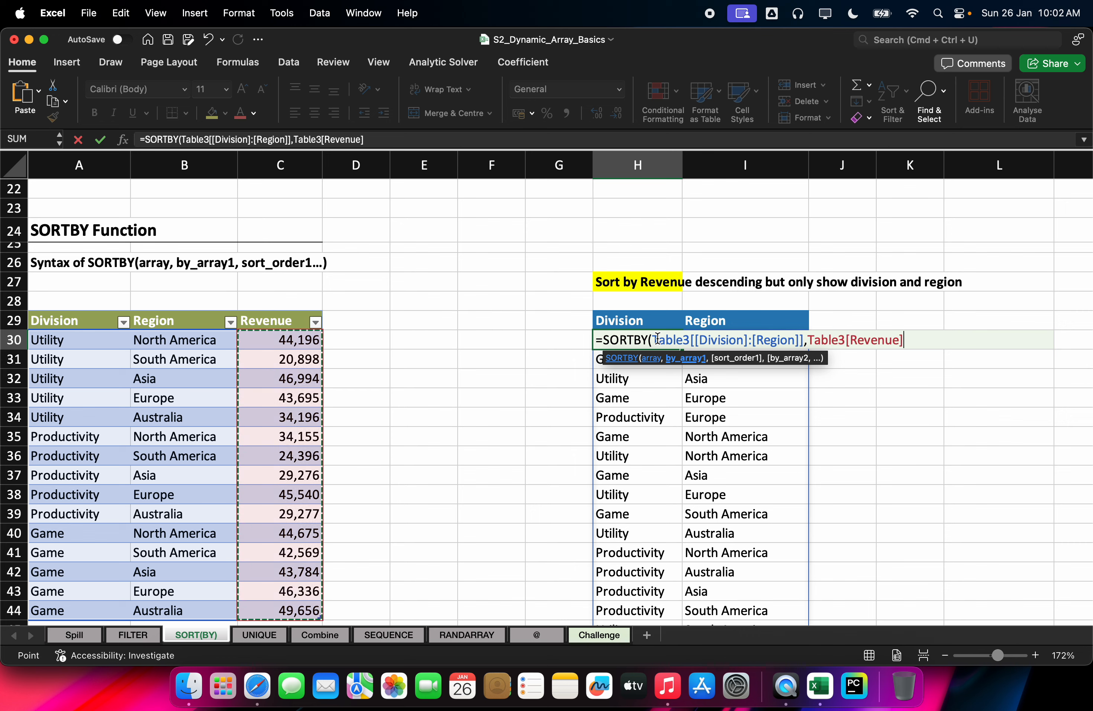
text(,-1)
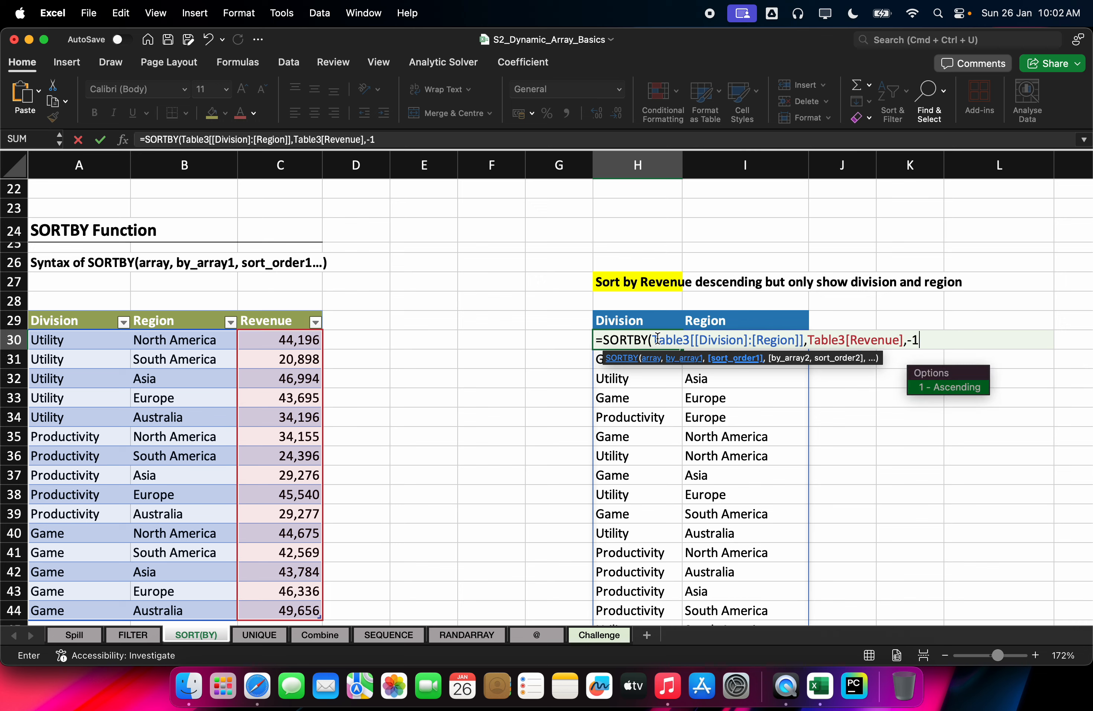
key(Return)
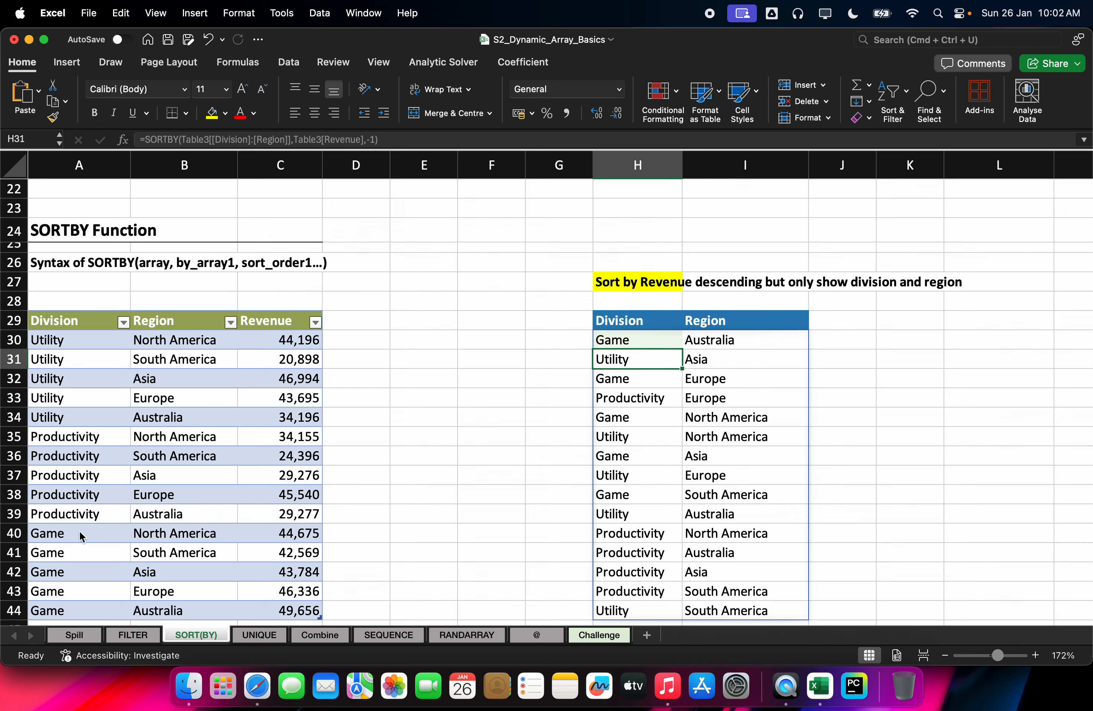
Set the Revenue of the Productivity, North America row in the SORTBY source table (C35) to 55000
click(305, 613)
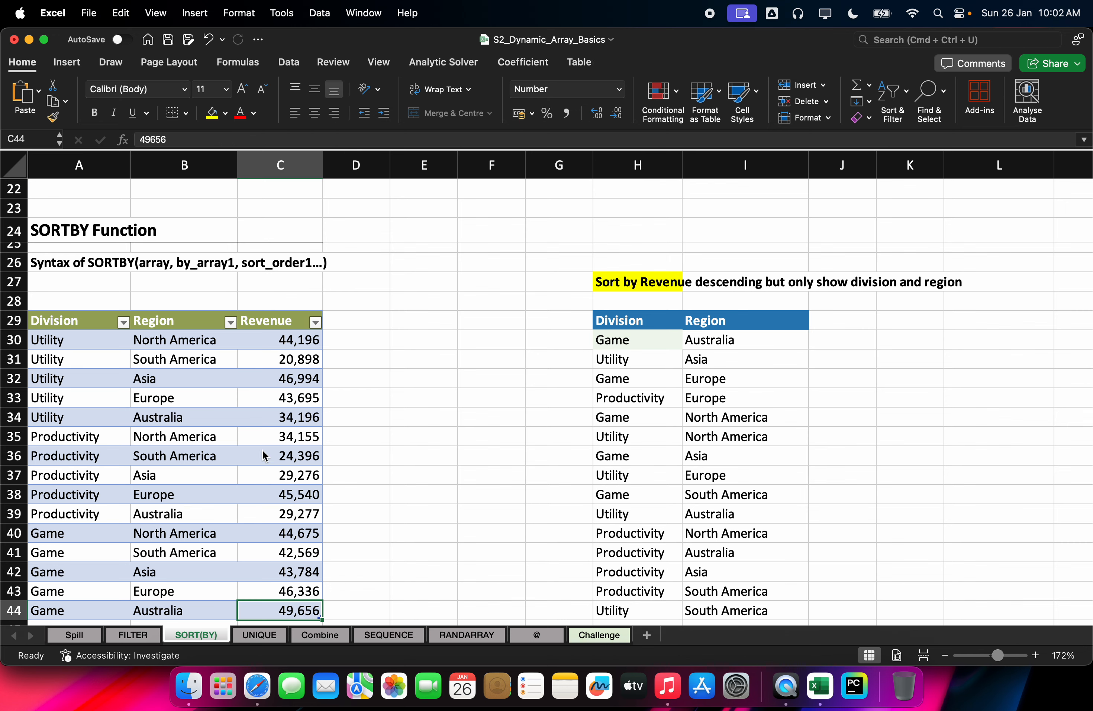
click(300, 439)
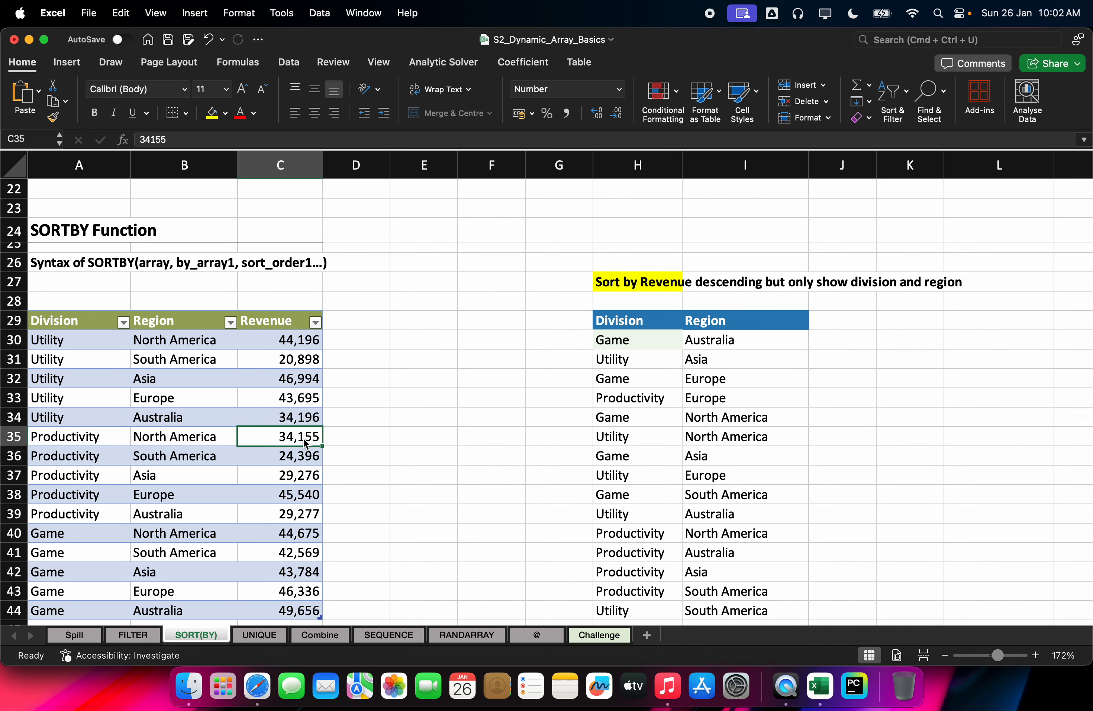
text(55000)
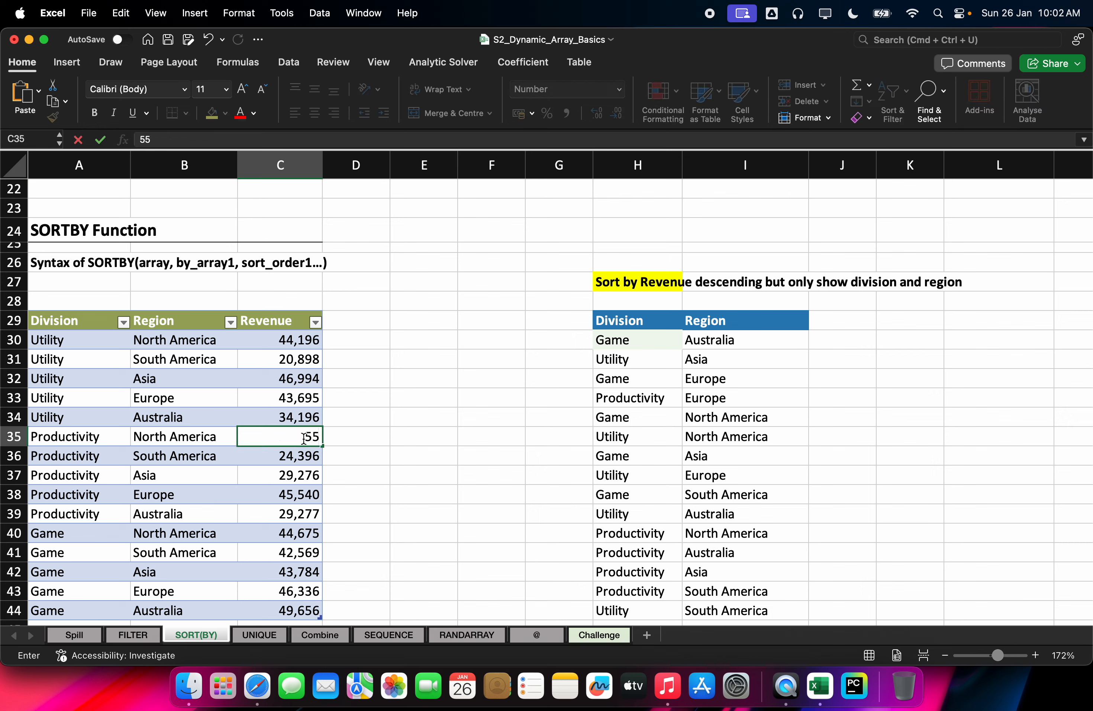
key(Return)
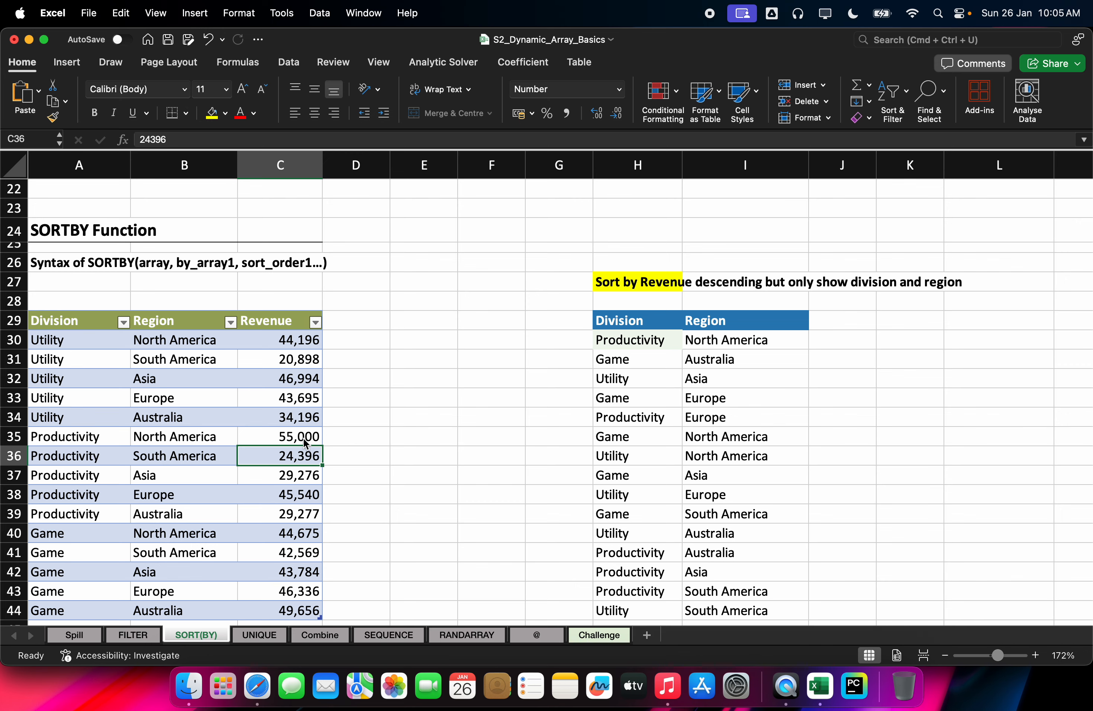
Delete the blank cells E54:F56 in the SORT by Column source data, shifting the remaining cells left
scroll(386, 457, down, 6)
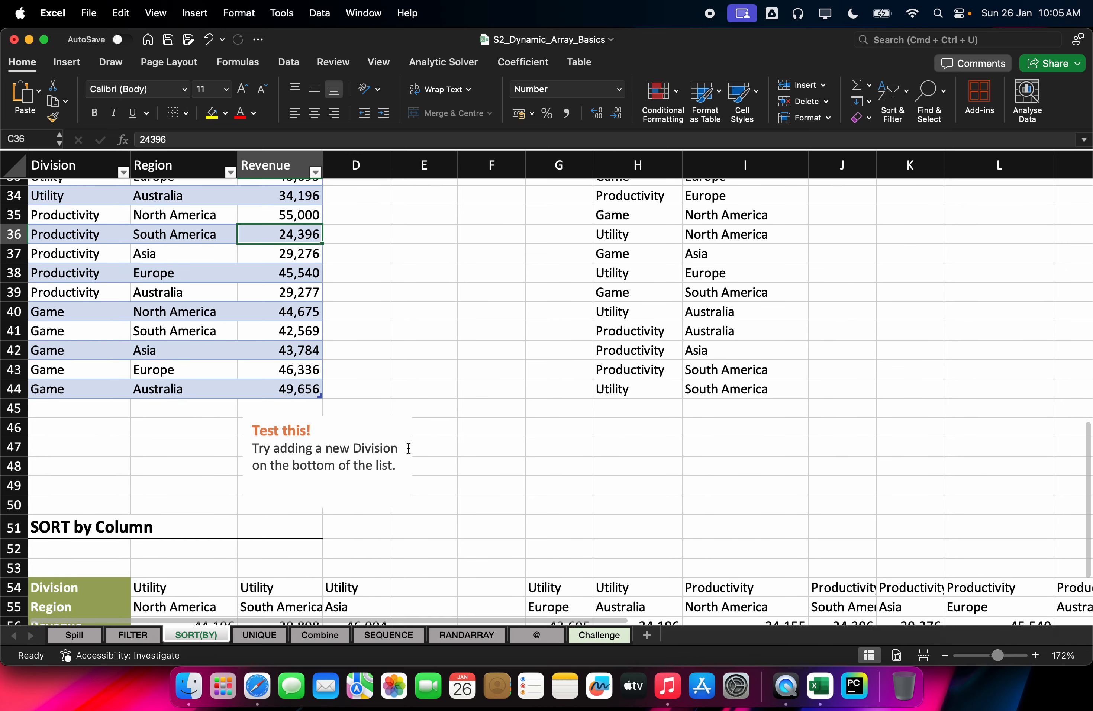
scroll(409, 448, down, 6)
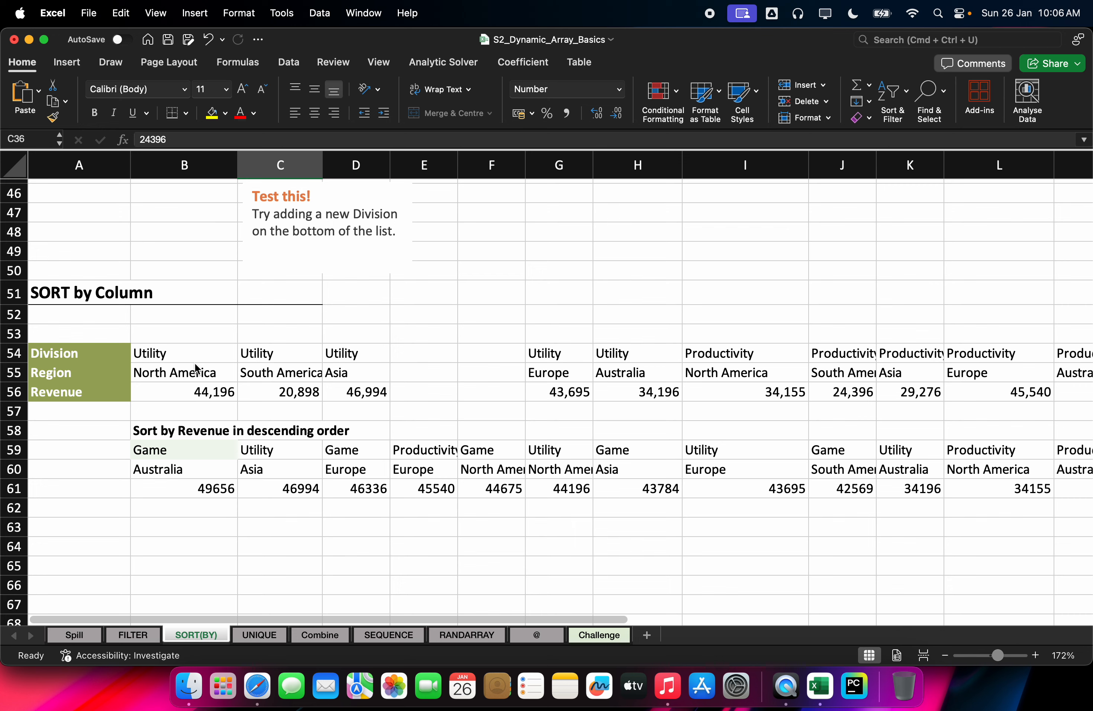
click(159, 450)
click(176, 356)
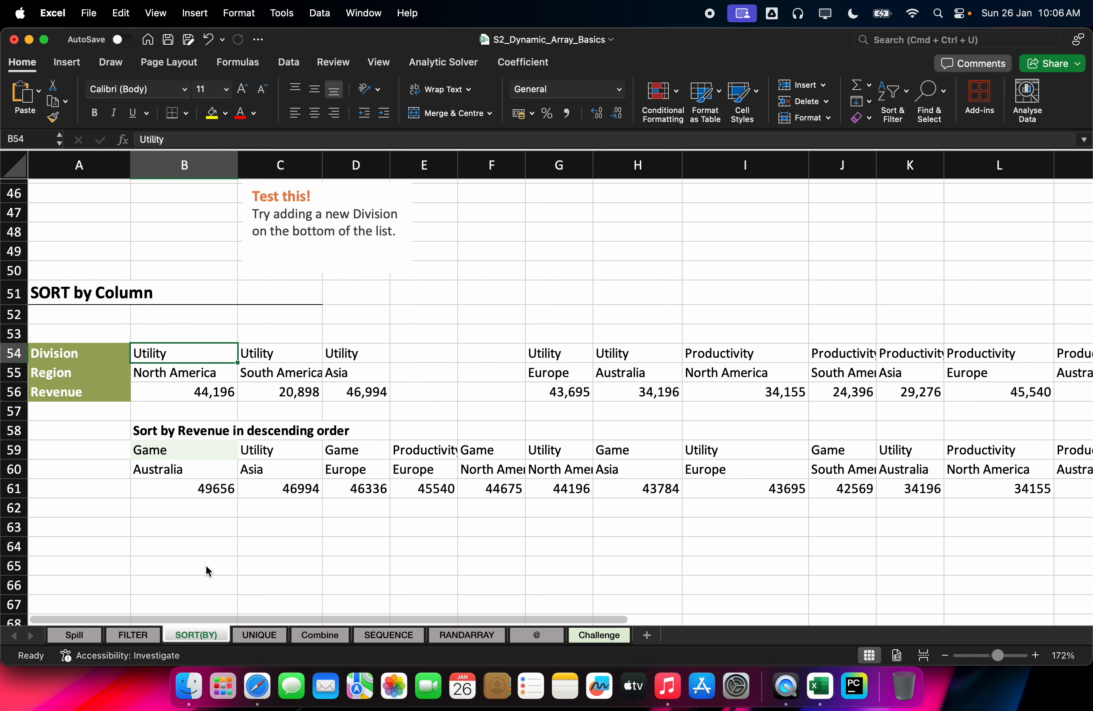
click(564, 354)
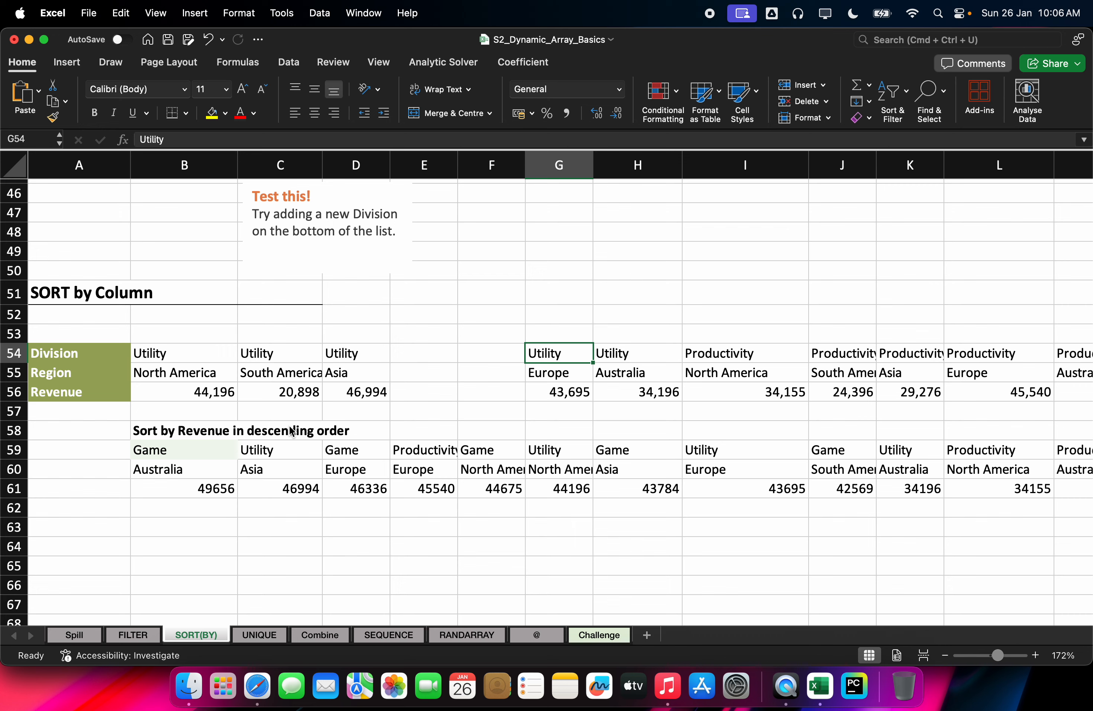
click(174, 450)
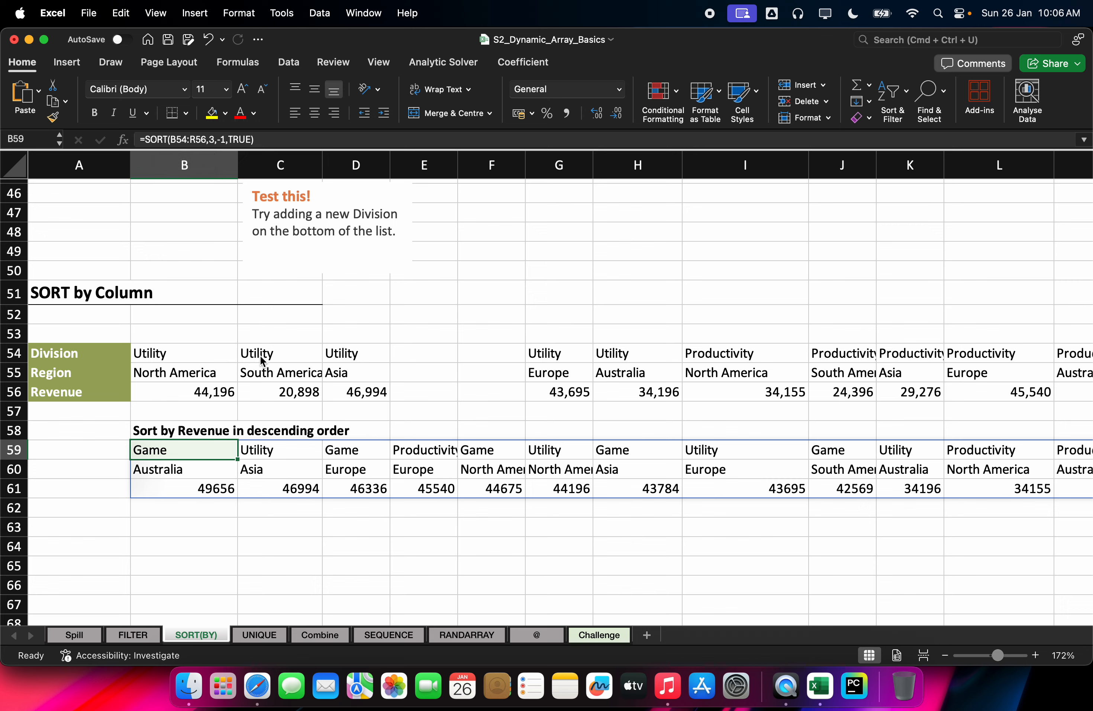
drag(443, 357, 495, 390)
right_click(489, 384)
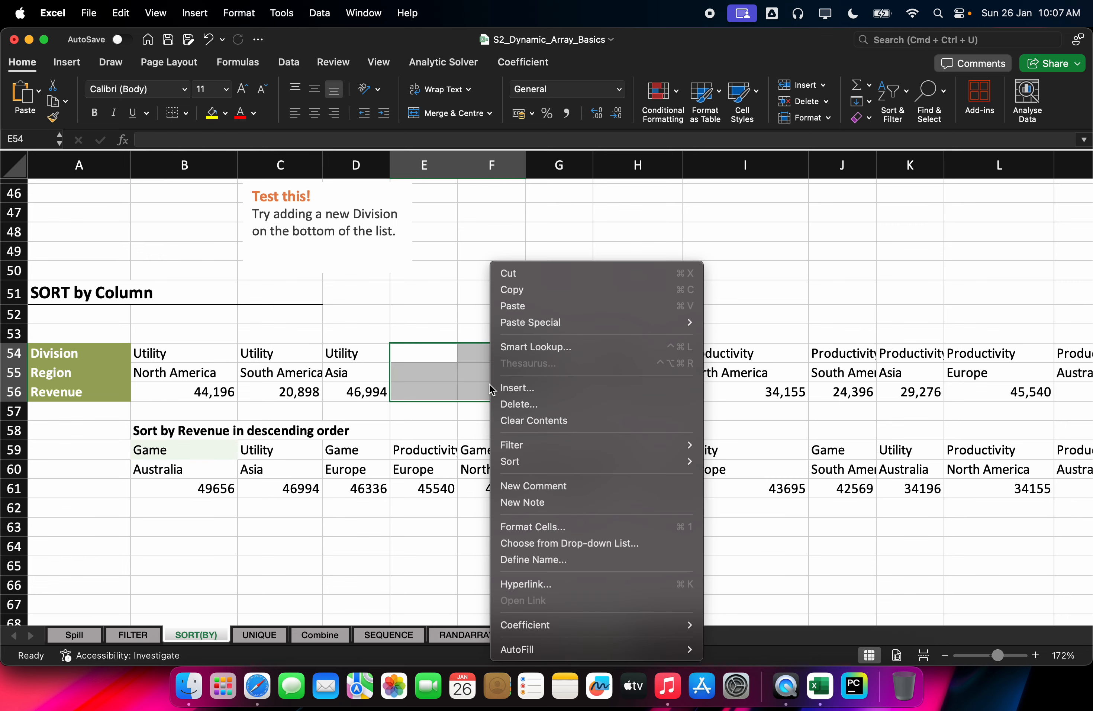
click(508, 405)
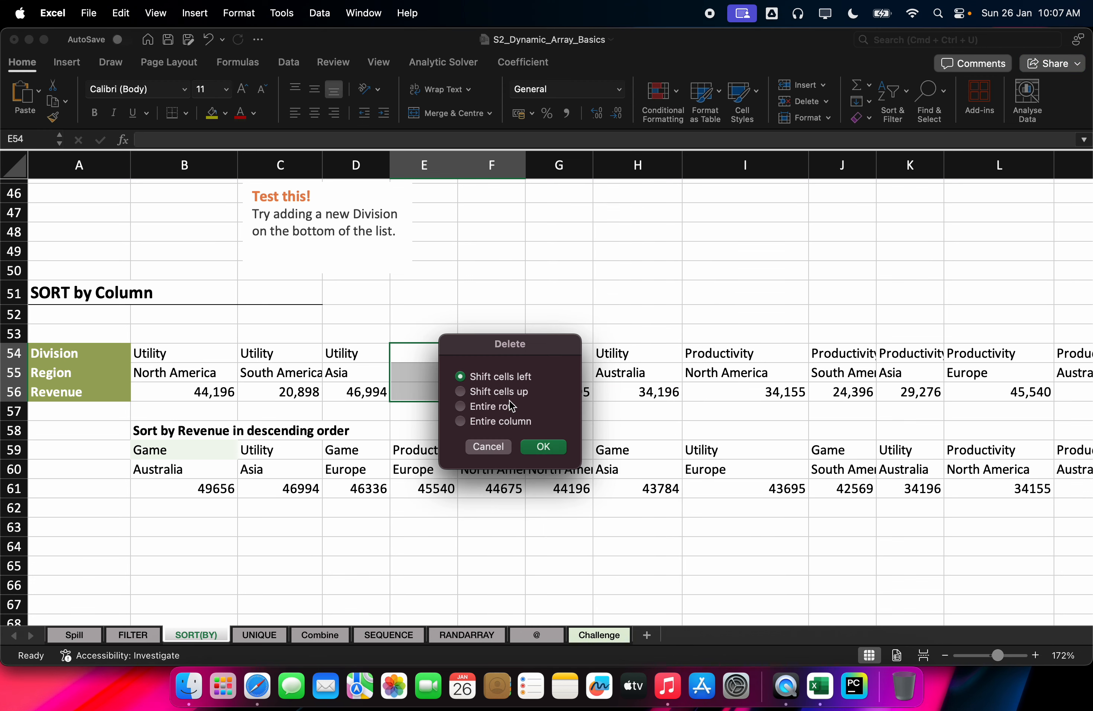
click(527, 447)
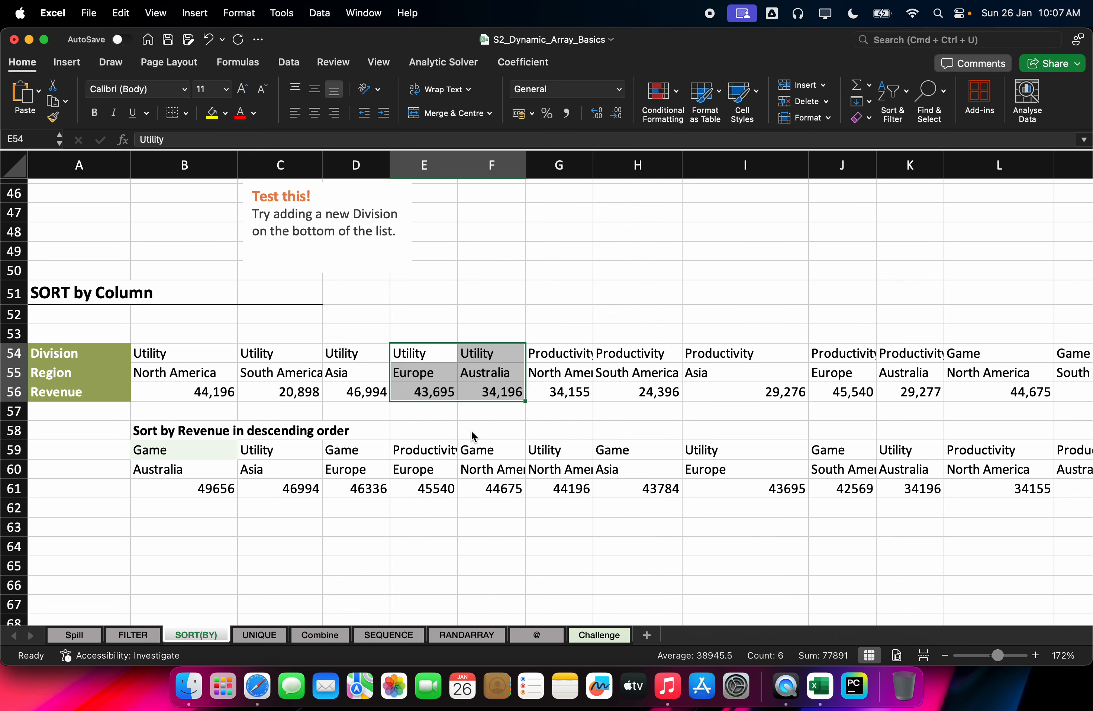
Examine the spilled SORT by Column result with its formula in B59, and the SORT syntax note at the top of the sheet
click(655, 455)
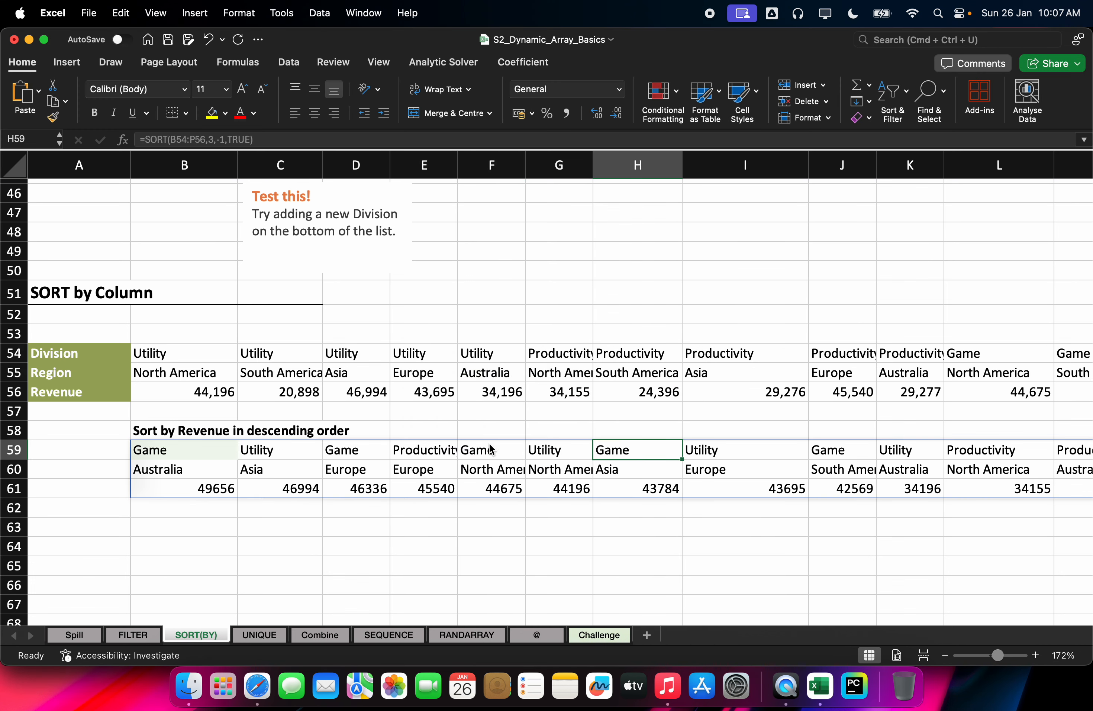
click(208, 451)
scroll(436, 388, down, 7)
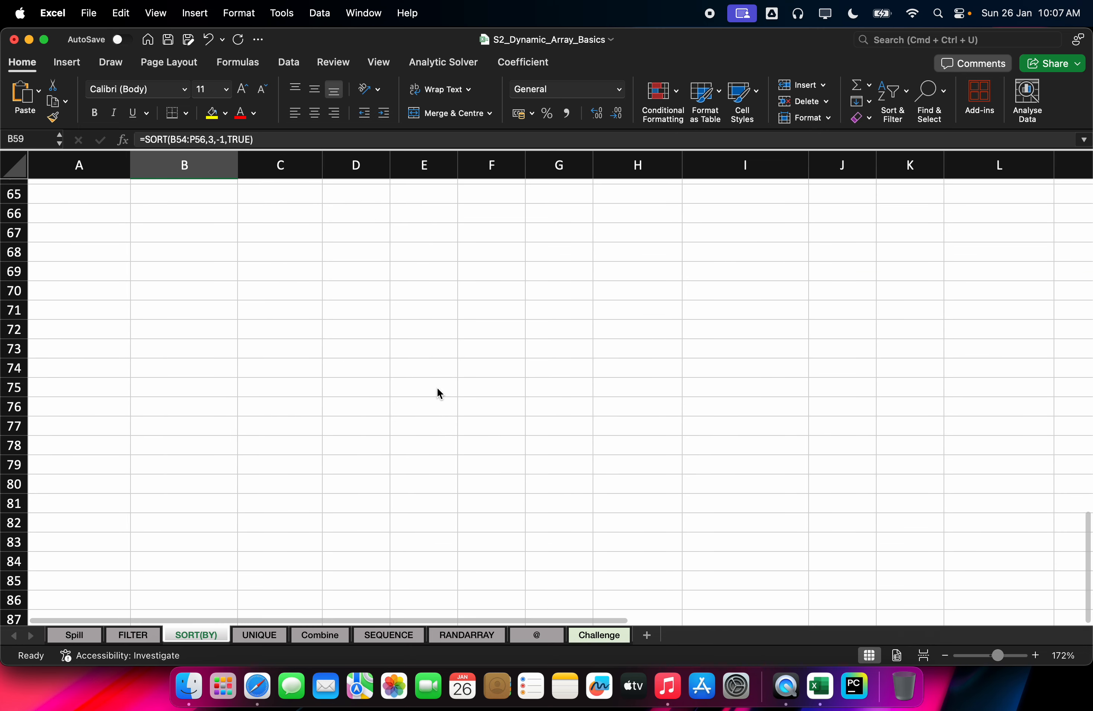
scroll(434, 390, up, 14)
scroll(430, 394, up, 8)
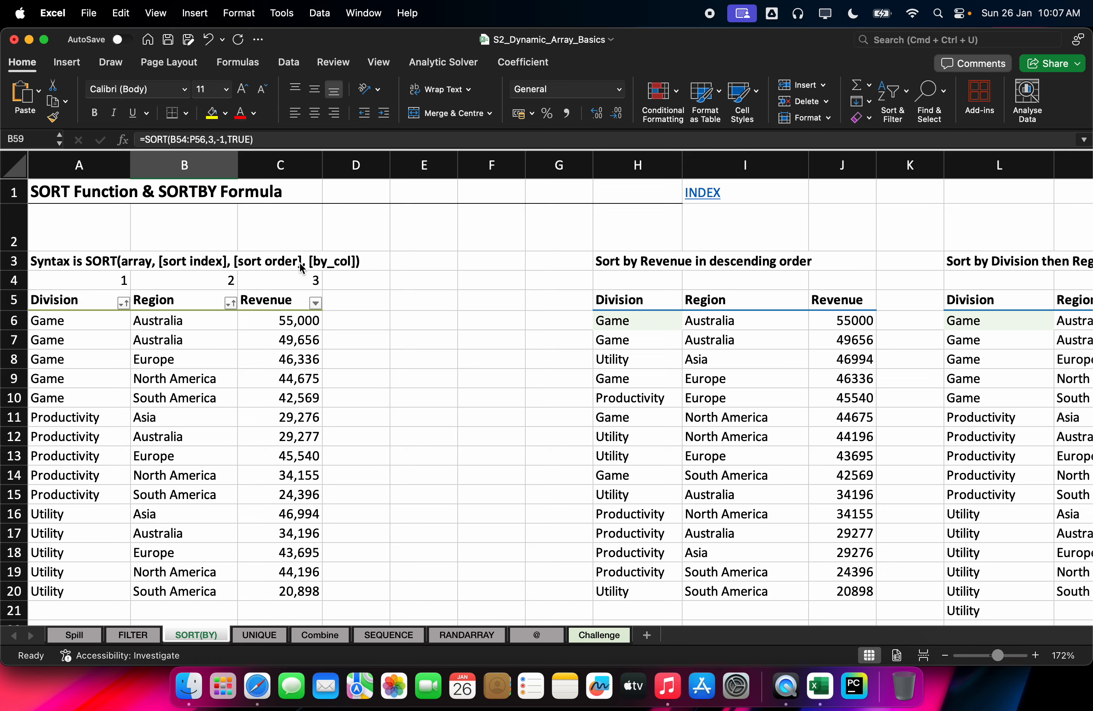
scroll(286, 334, down, 12)
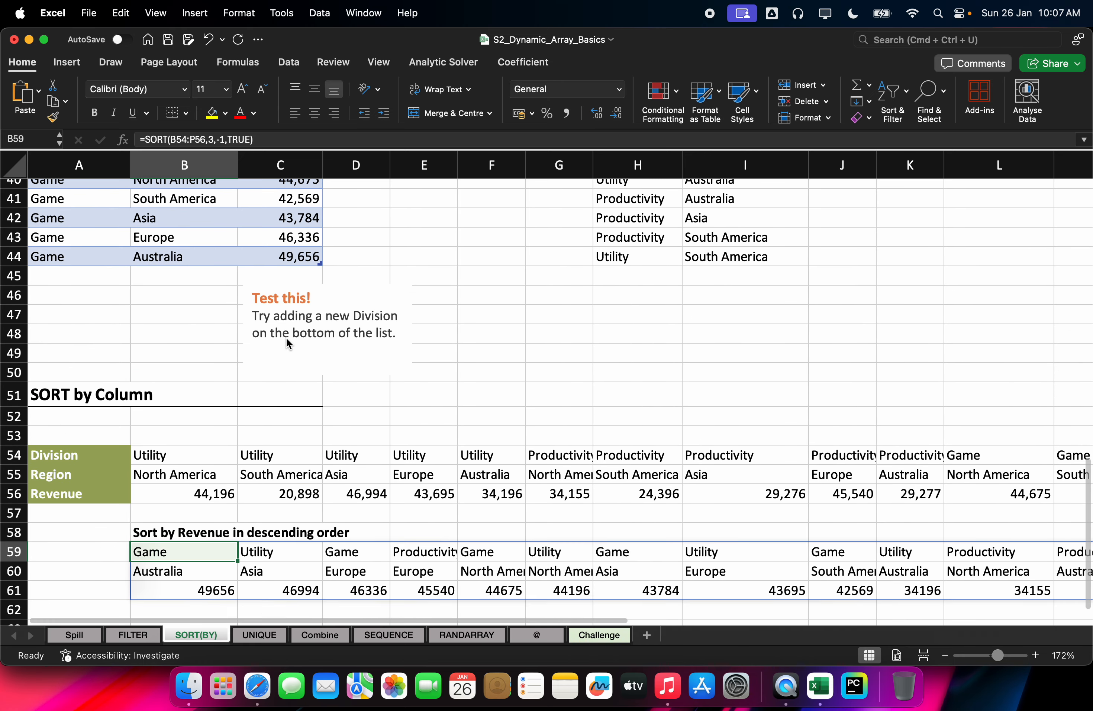
scroll(494, 379, down, 1)
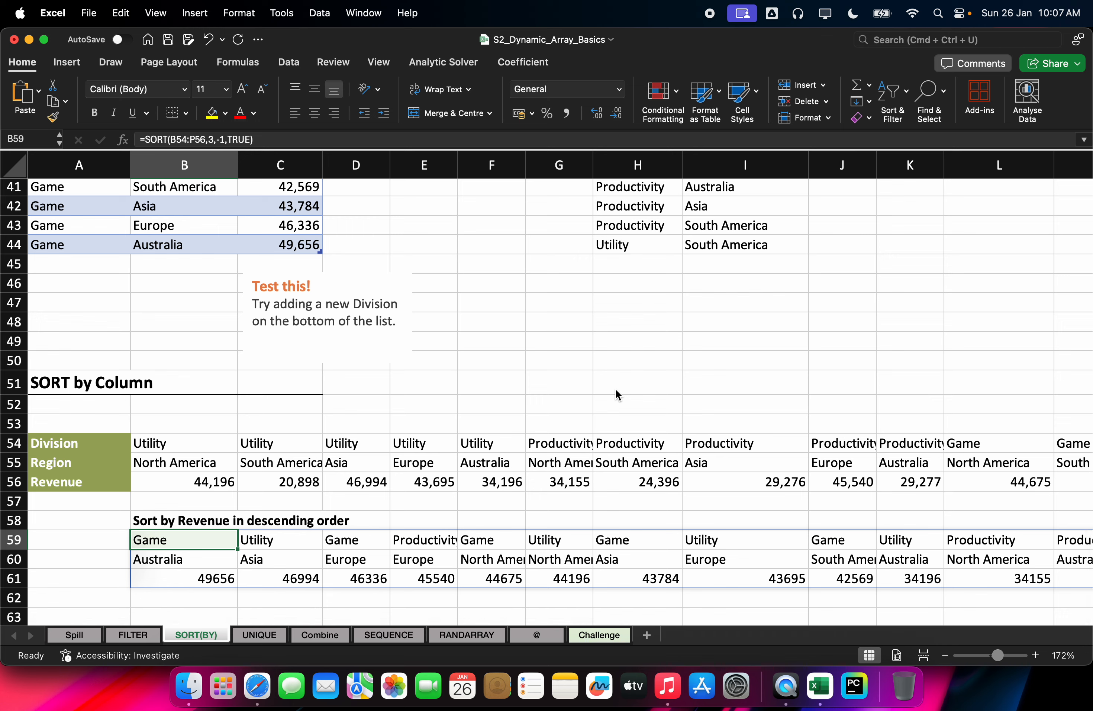
right_click(5, 304)
click(1, 404)
Clear the by_col argument of the SORT formula in B59 to view its options, and discard the edit
click(168, 527)
double_click(168, 530)
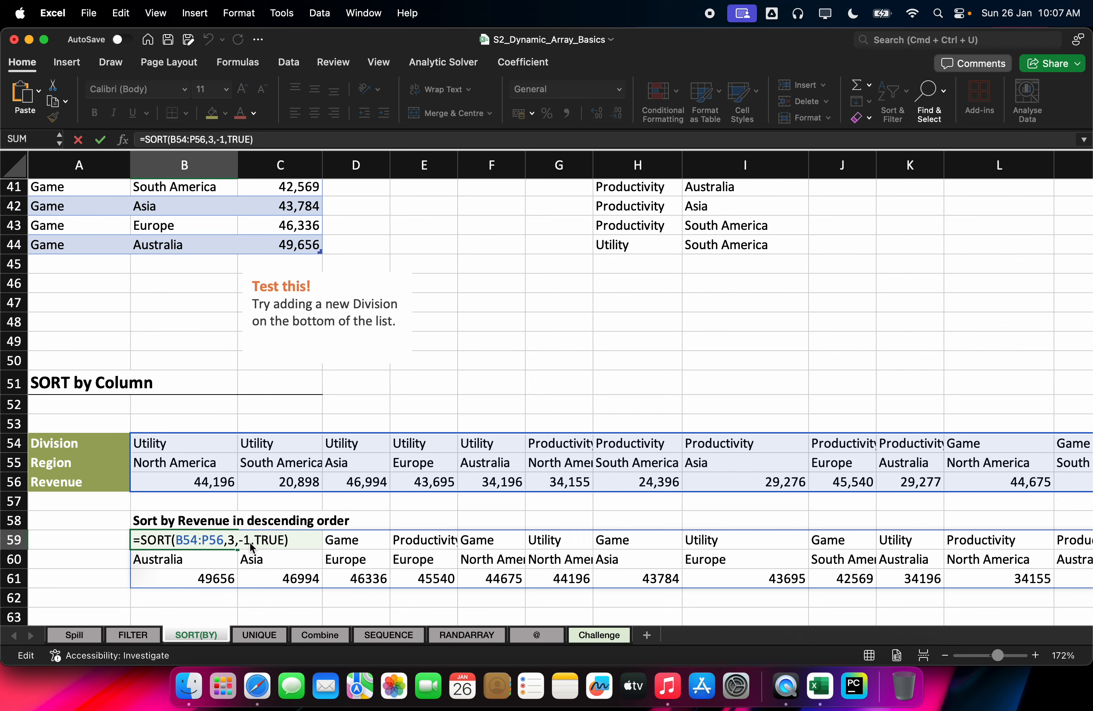
click(270, 539)
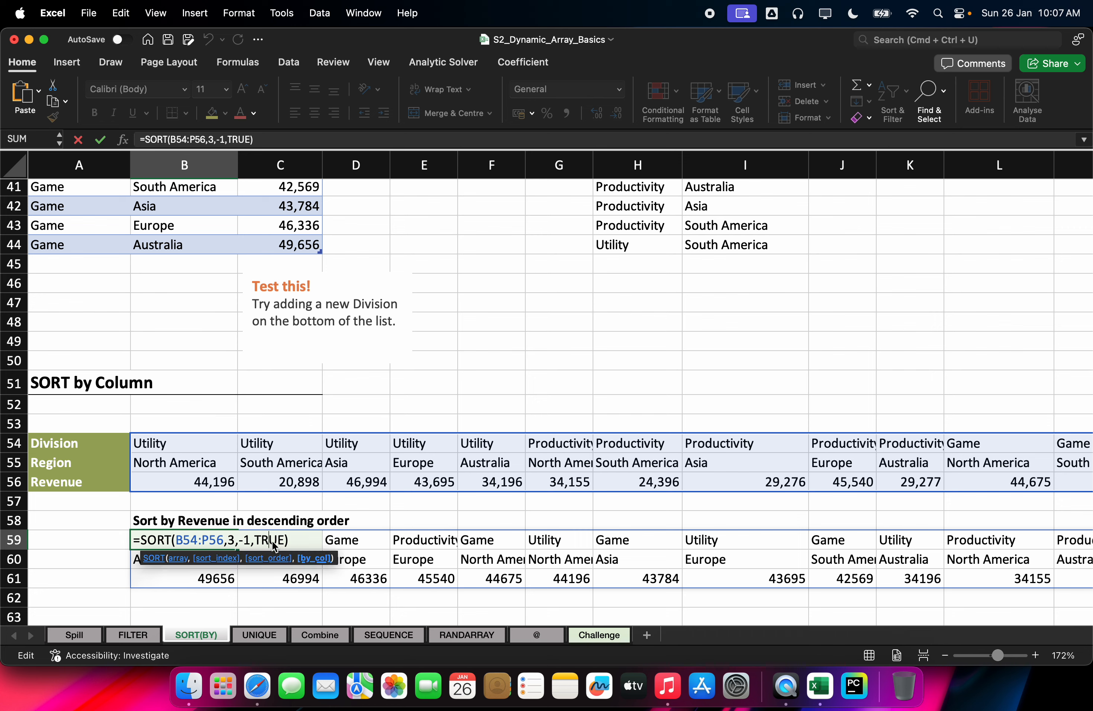
click(271, 540)
key(BackSpace)
key(BackSpace)
key(BackSpace)
key(BackSpace)
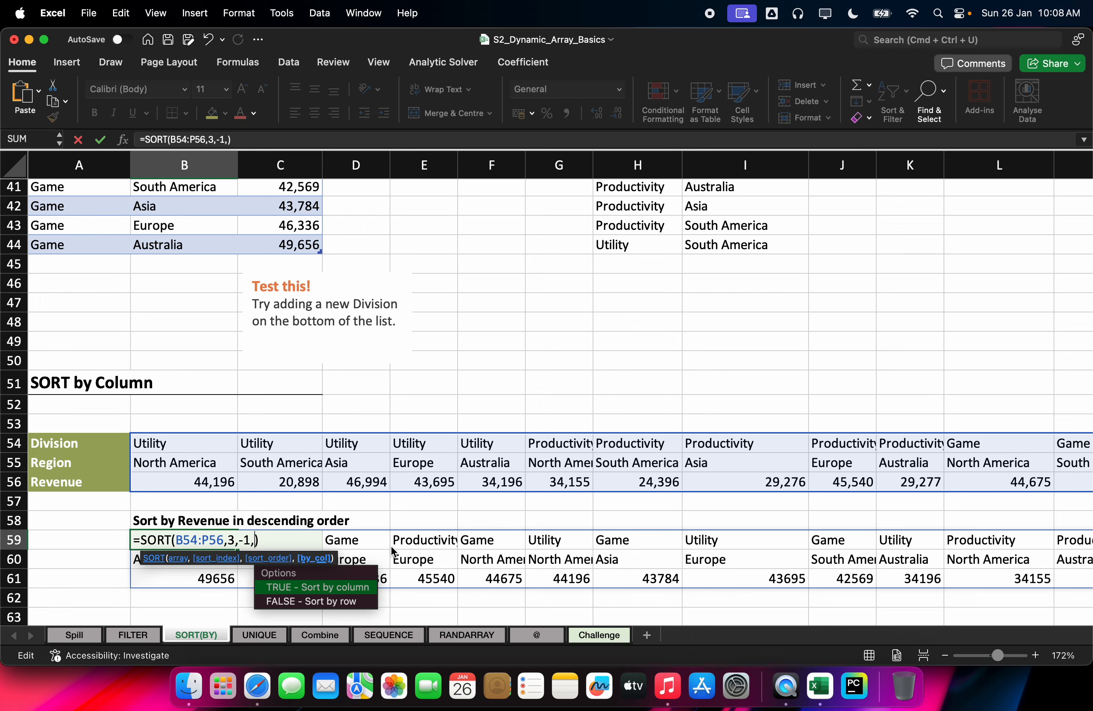
key(Escape)
key(Escape)
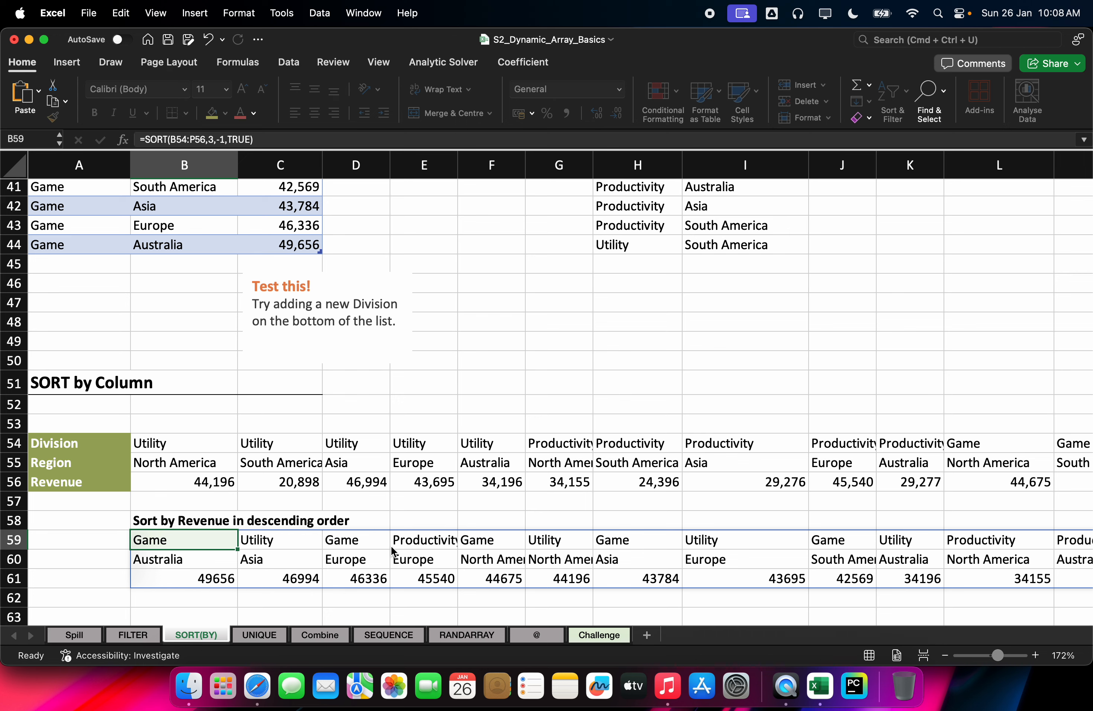
Start a new SORT formula in B59 with B54:P56 as the array
text(=sor)
key(Tab)
key(Down)
key(Down)
key(Up)
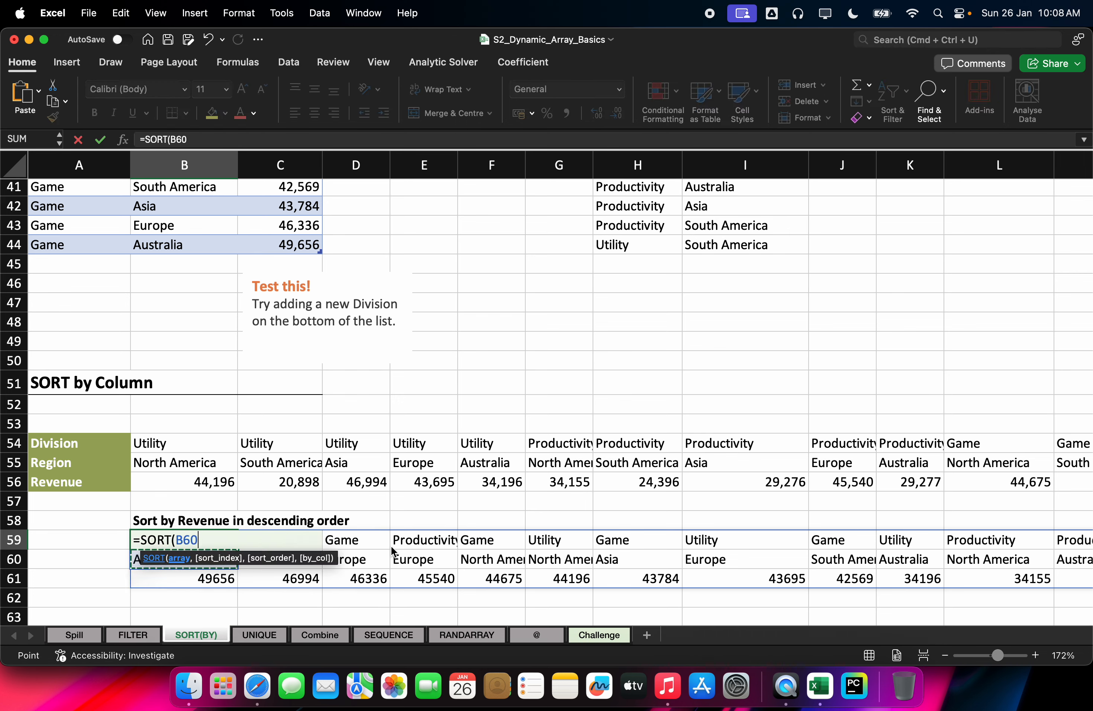
key(Down)
key(Up)
key(Up)
key(Up)
key(Up)
key(Up)
key(Up)
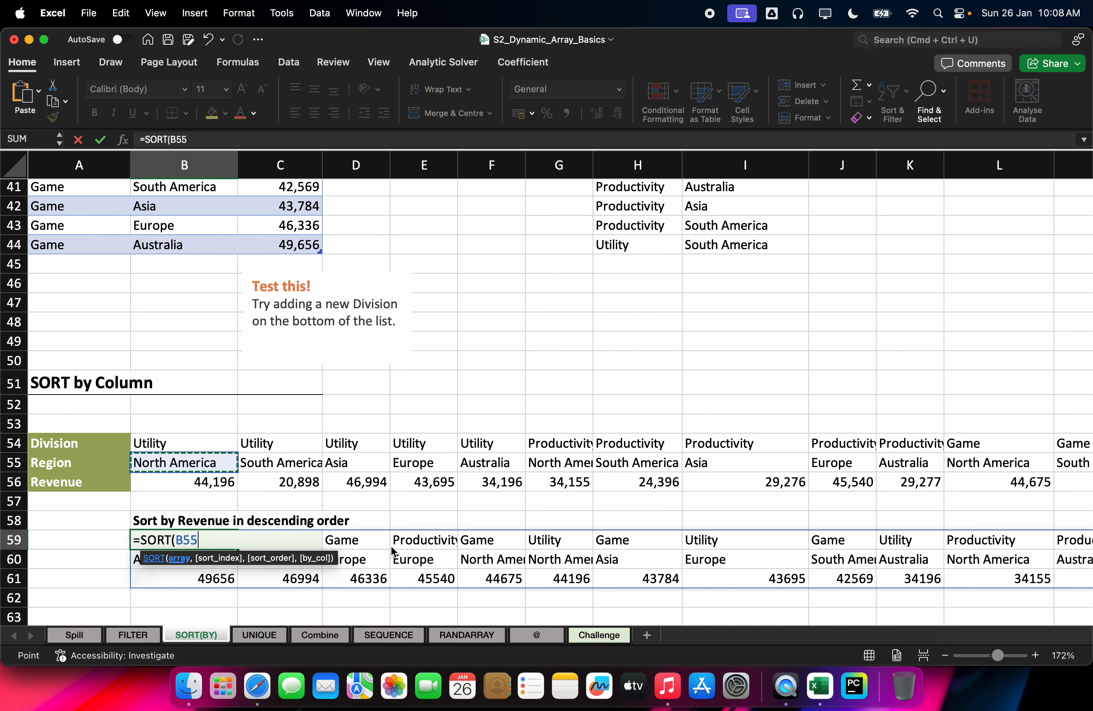
key(Up)
key(shift+Down)
key(shift+Down)
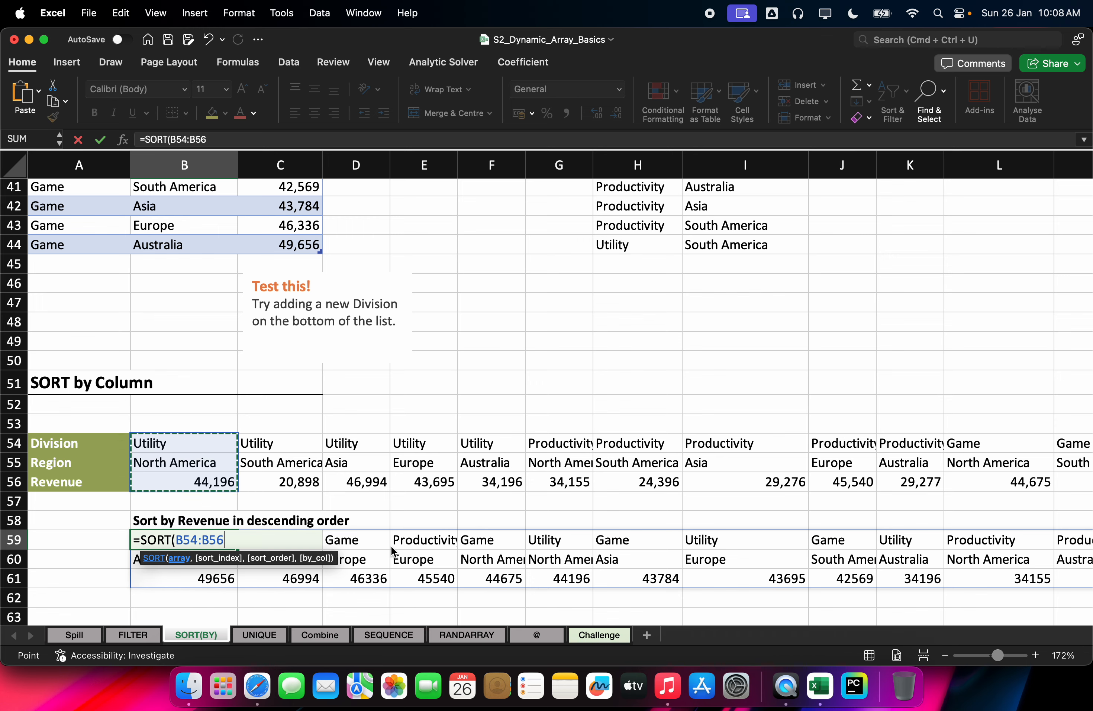
key(shift+super+Right)
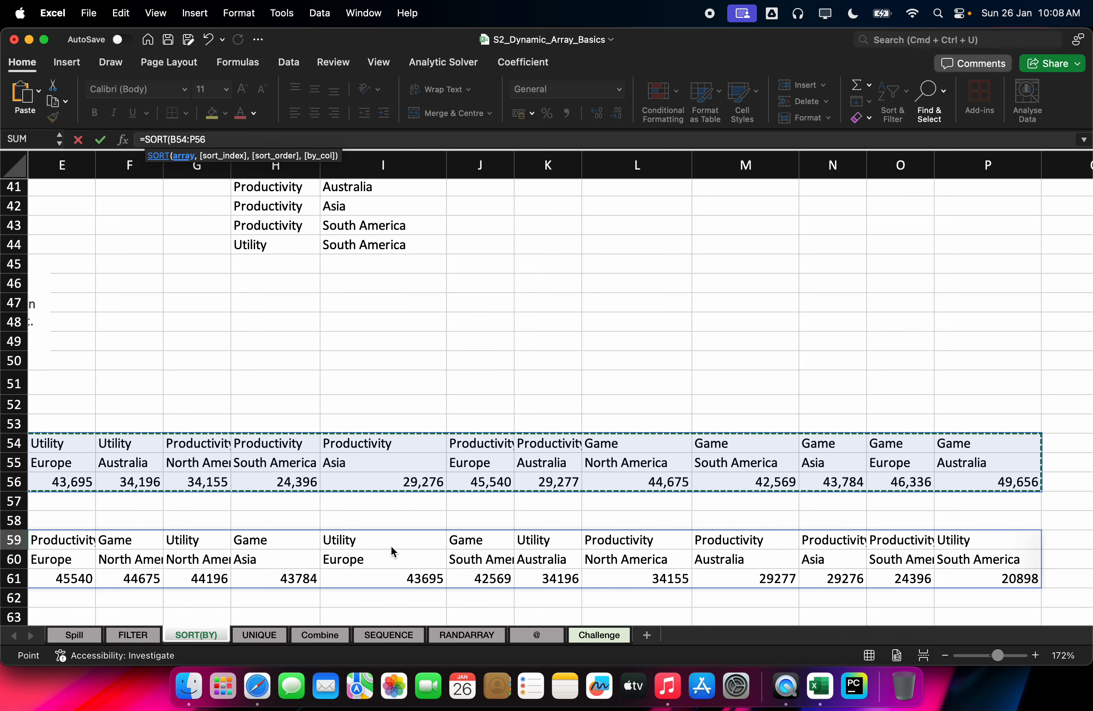
Point the sort_index argument of the SORT formula in B59 at the Revenue row, starting from cell B56
text(,)
key(Left)
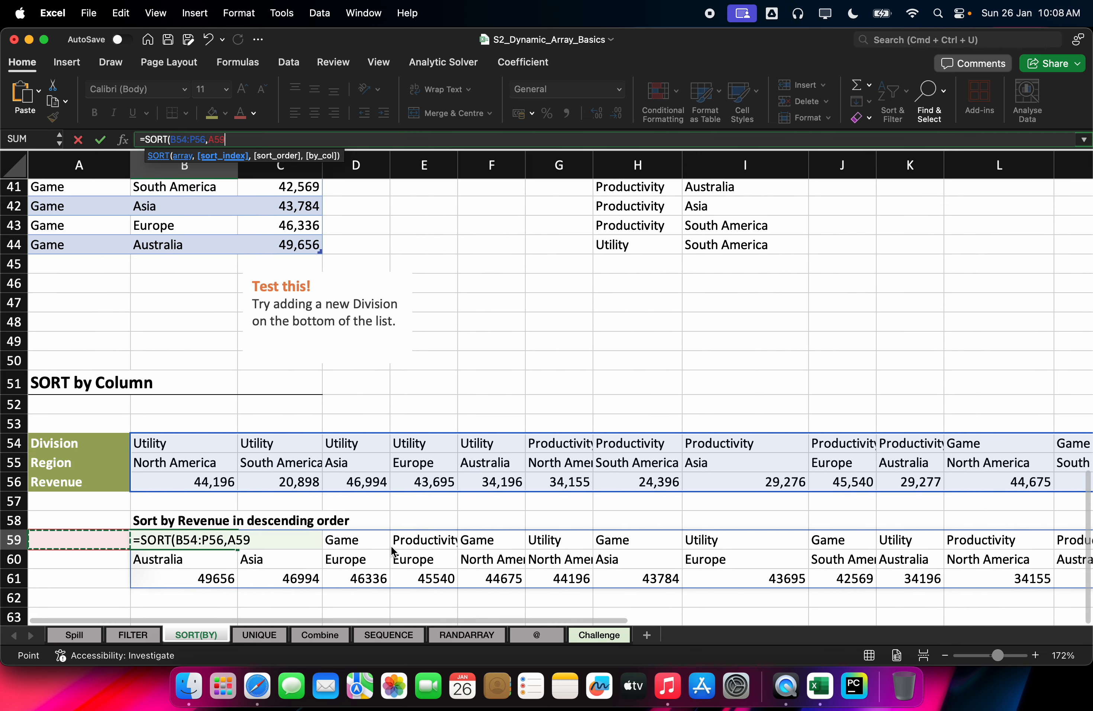
key(Right)
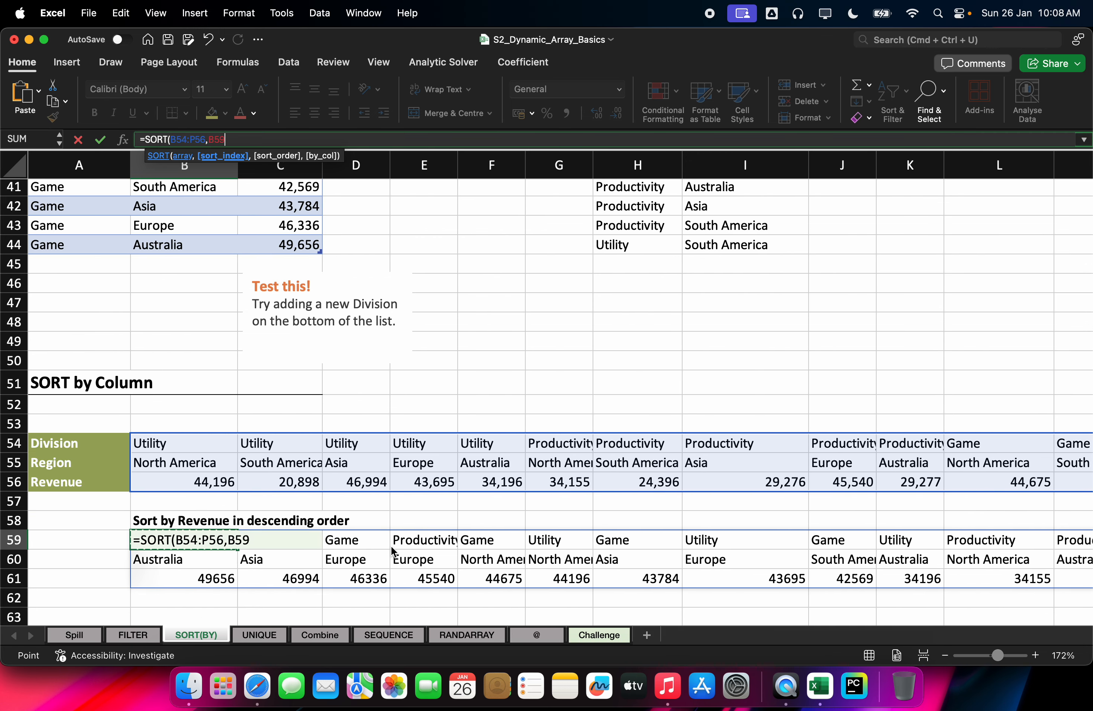
key(Up)
key(Up)
key(Up)
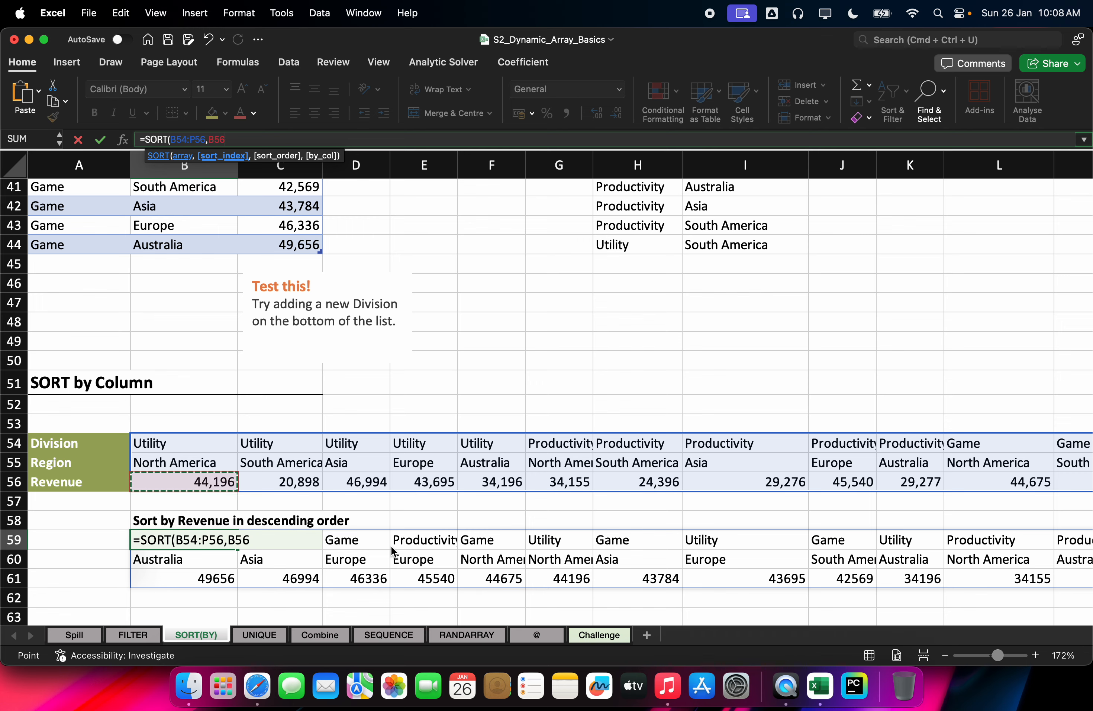
Complete the B59 SORT formula with B56:P56 as sort index, -1 as sort order and TRUE for sorting by column
key(super+shift+Right)
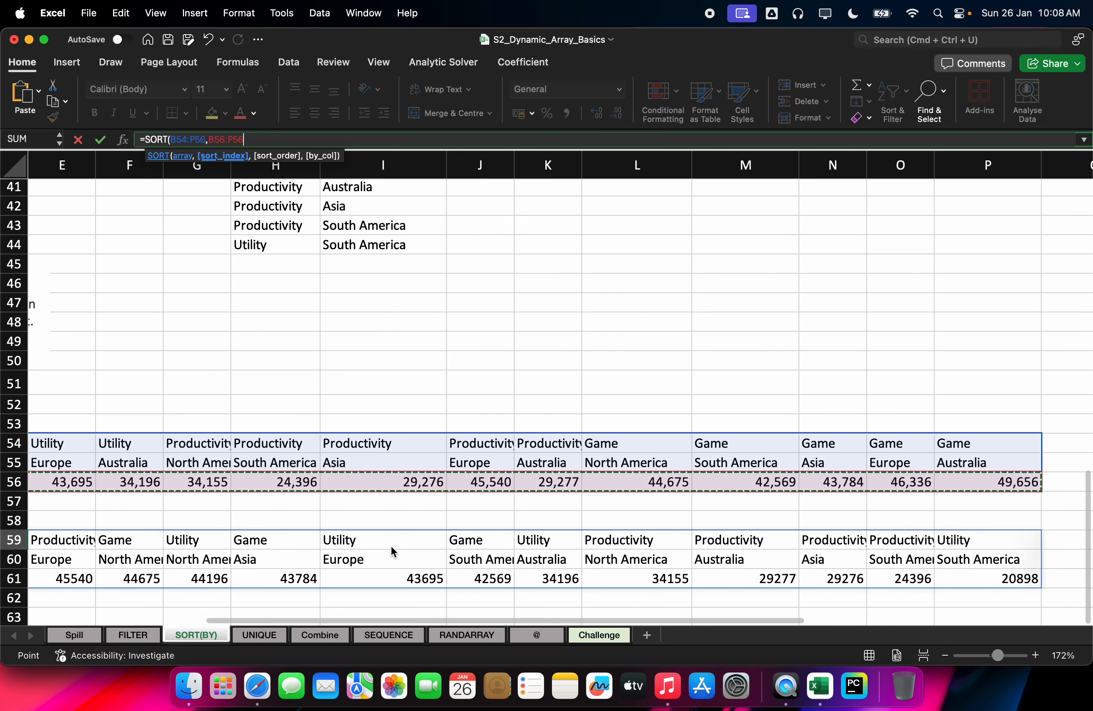
text(,)
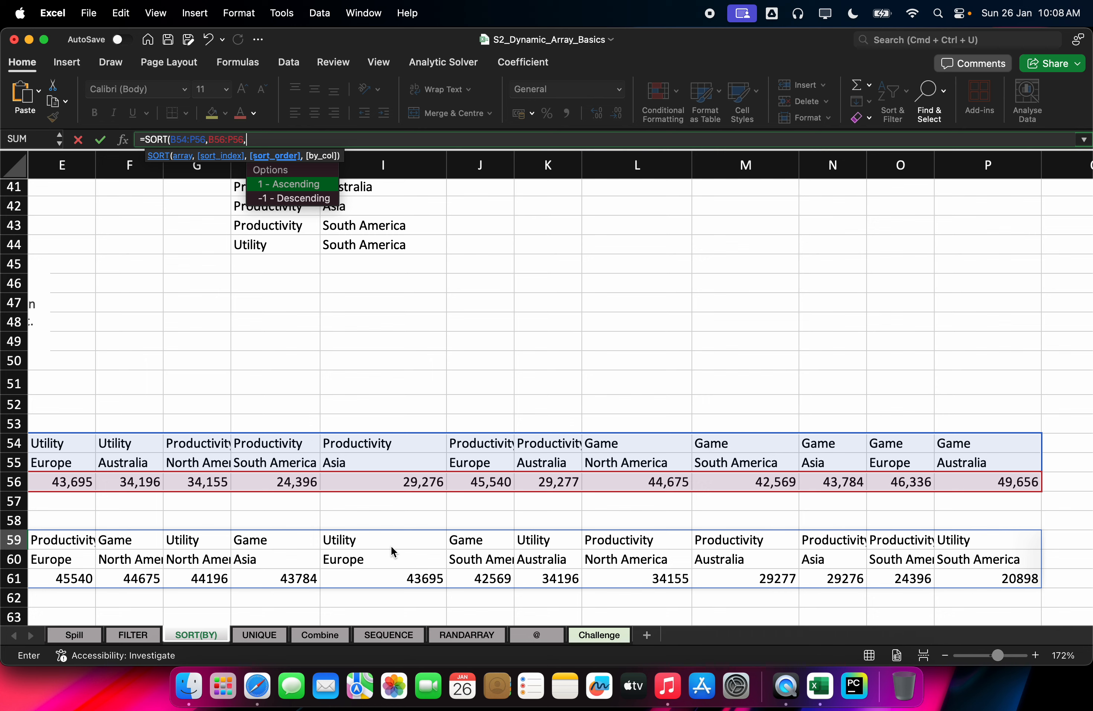
text(-1,)
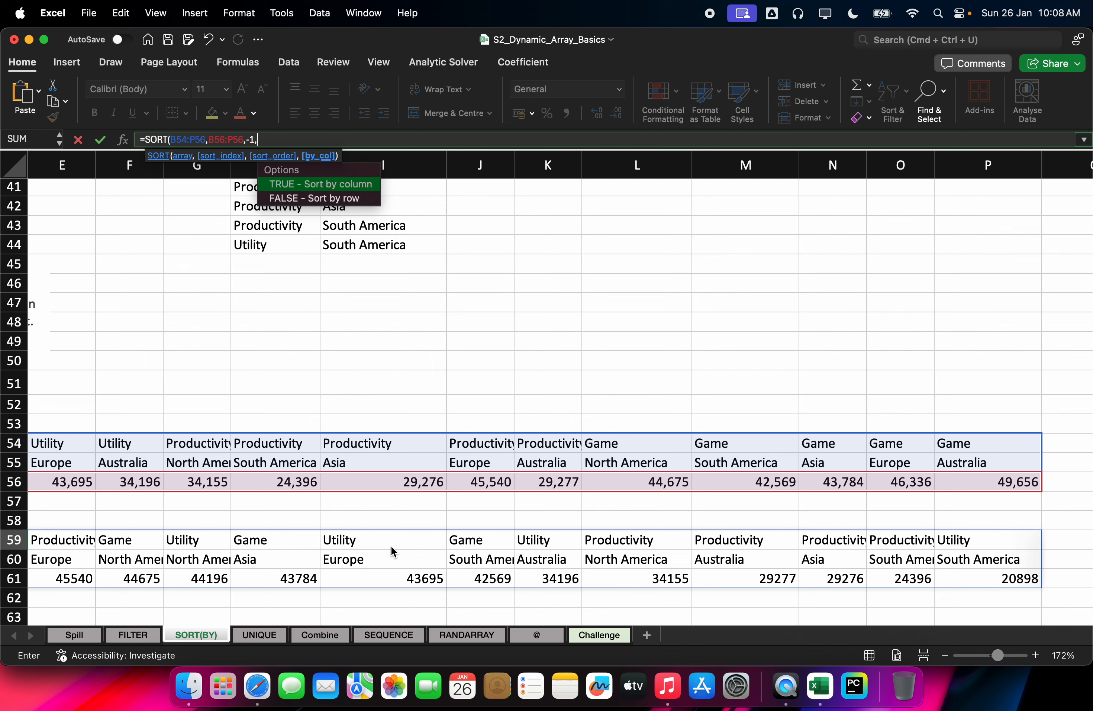
key(Tab)
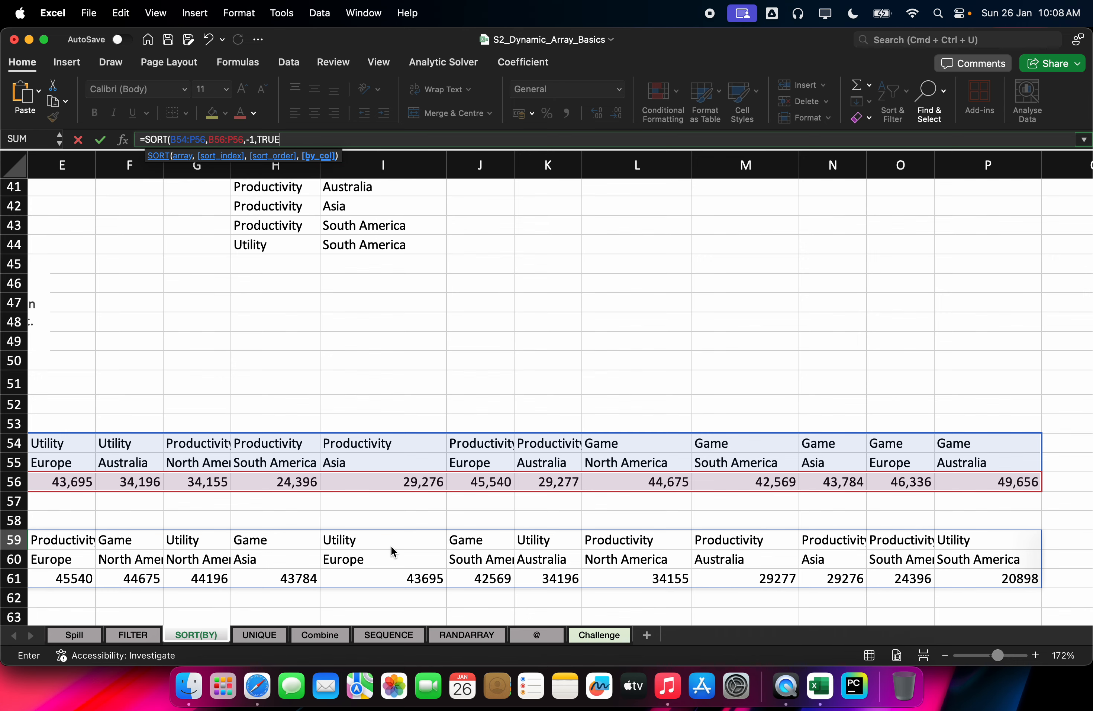
text())
key(Return)
key(Up)
key(Up)
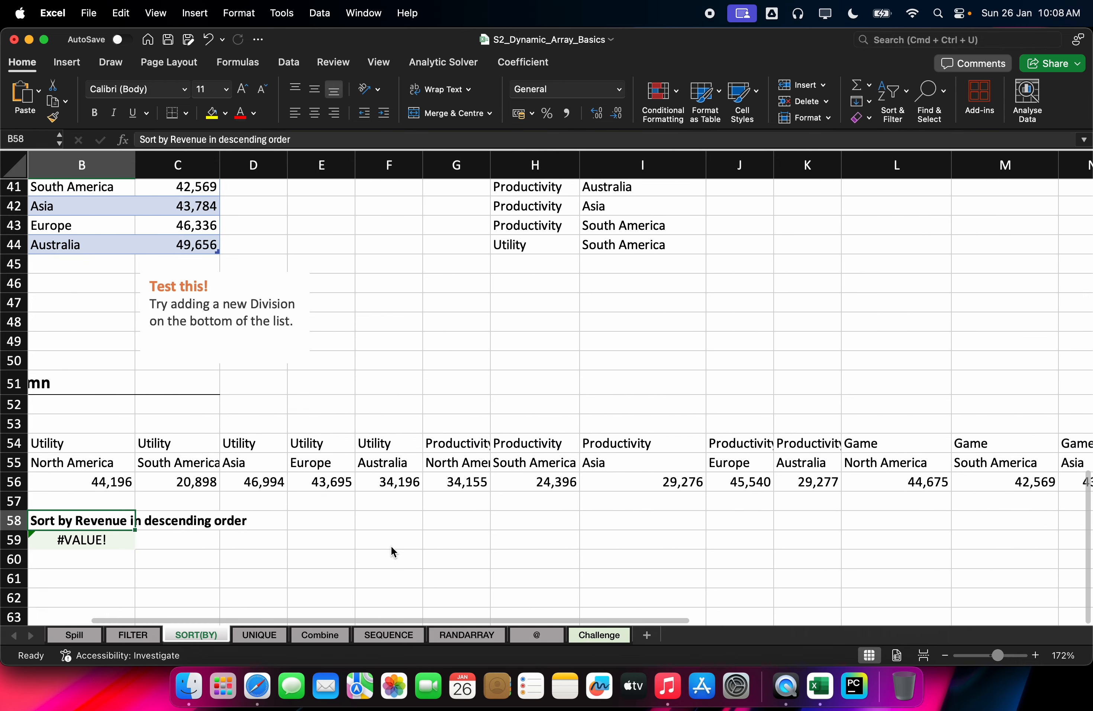
key(Down)
key(Left)
key(Right)
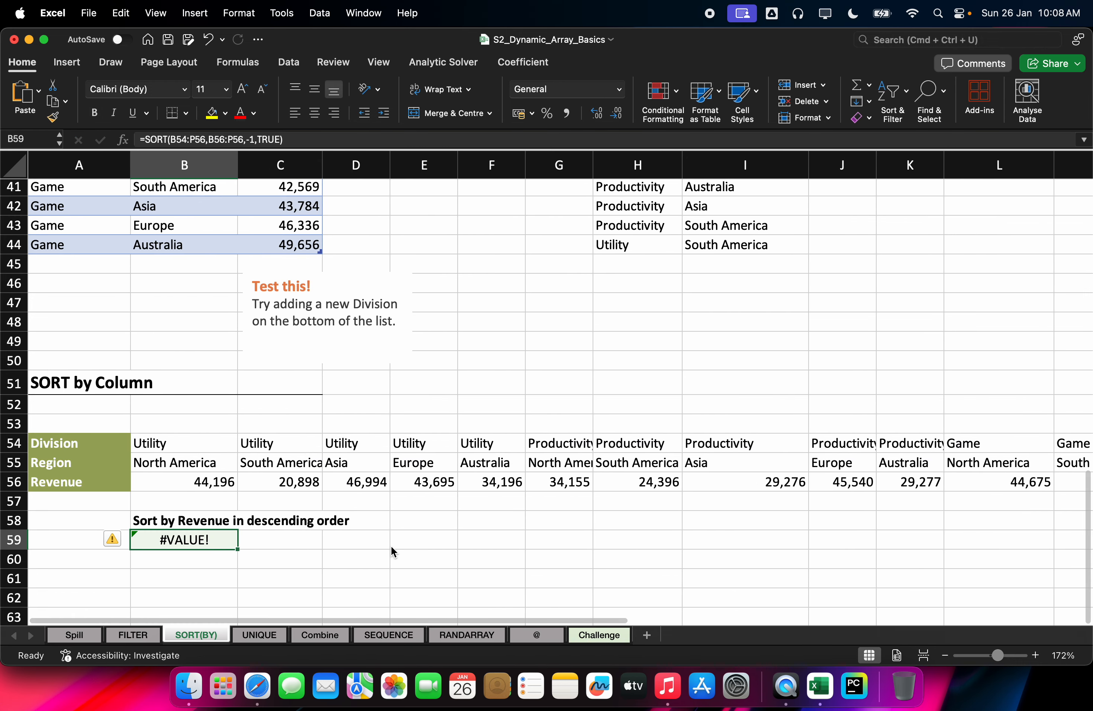
double_click(206, 541)
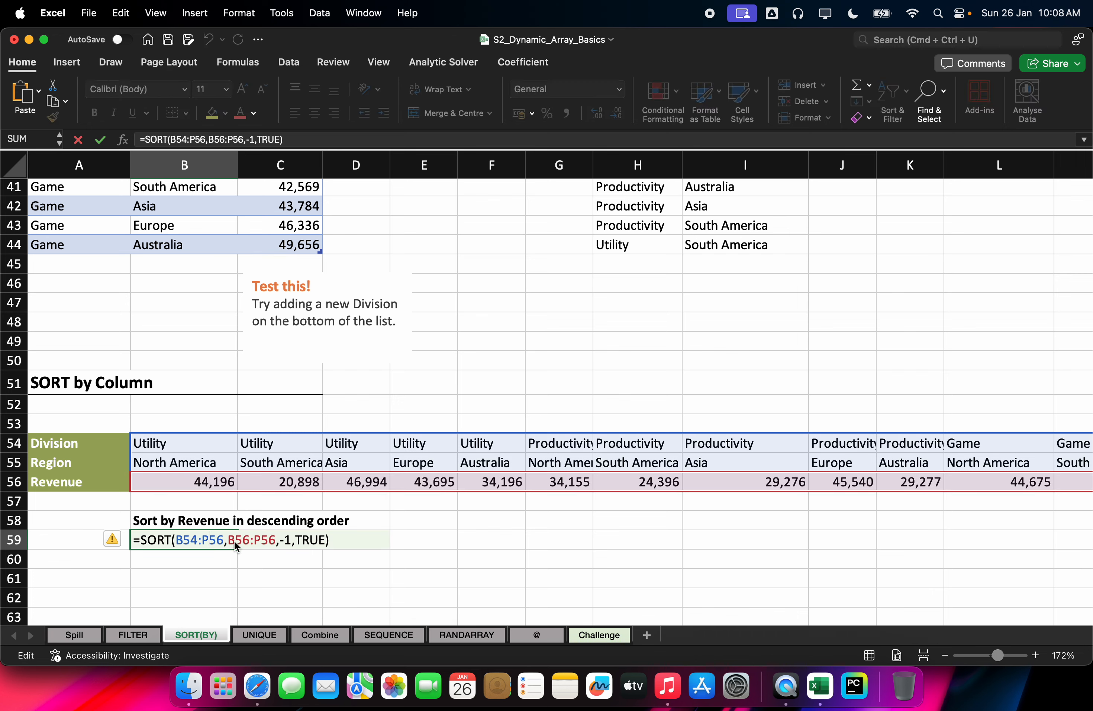
key(Escape)
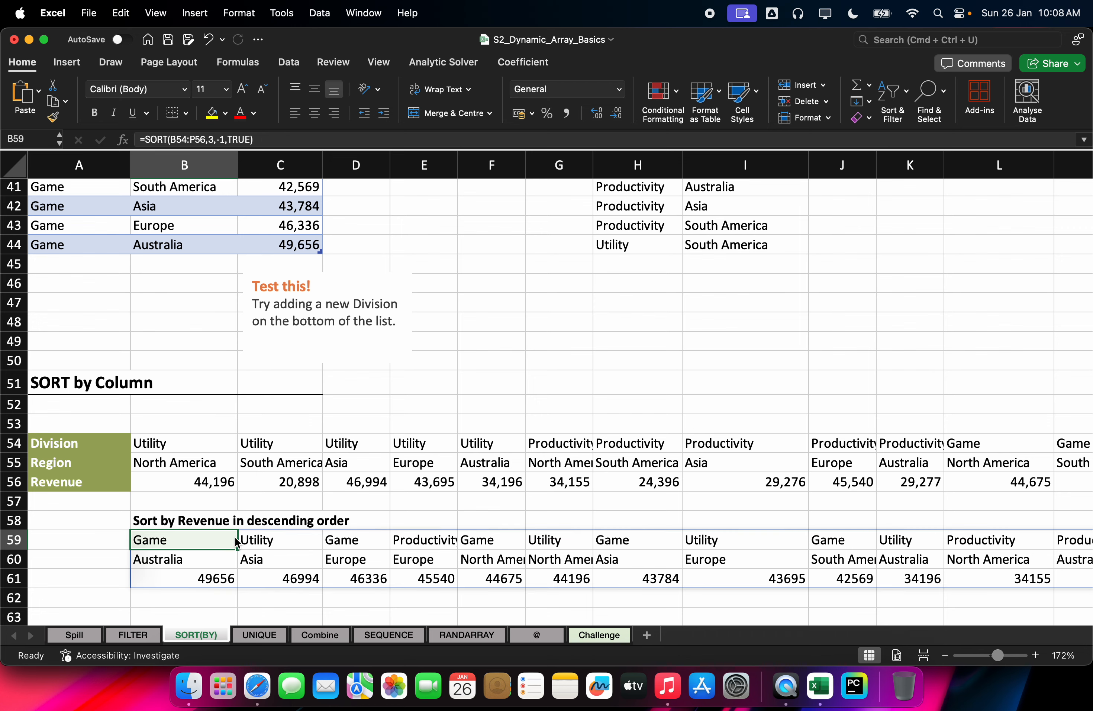
double_click(205, 539)
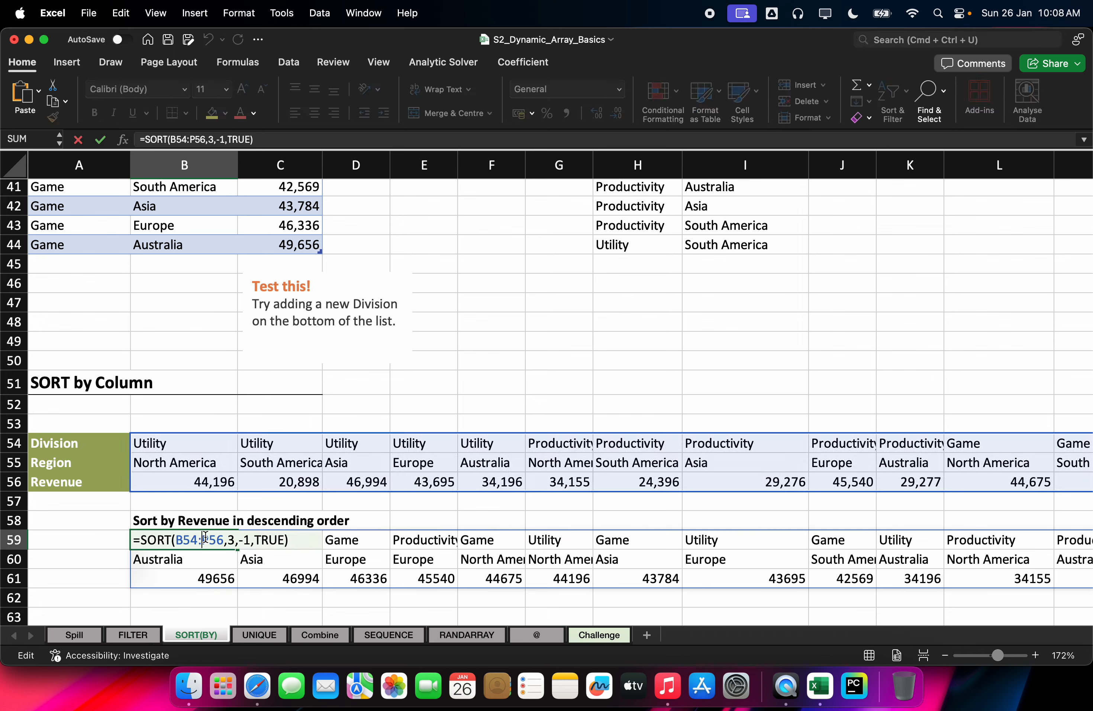
key(Escape)
double_click(206, 540)
key(Escape)
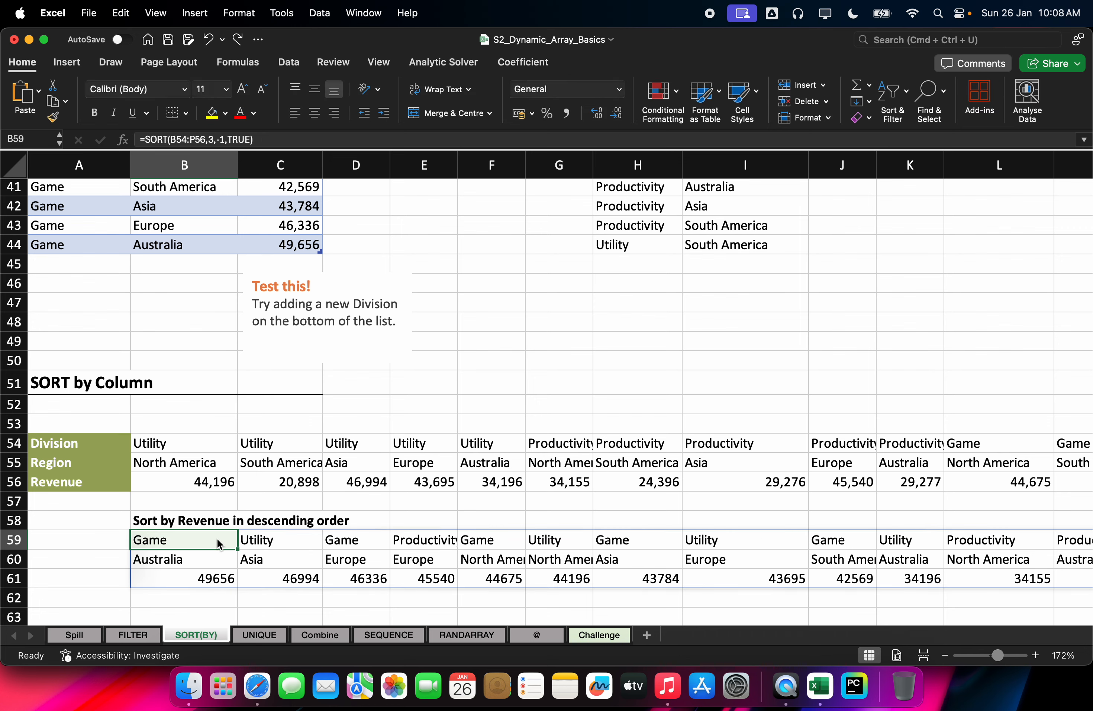
double_click(217, 539)
key(Escape)
key(super+z)
Replace the sort index B56:P56 in the B59 SORT formula with 3
double_click(217, 539)
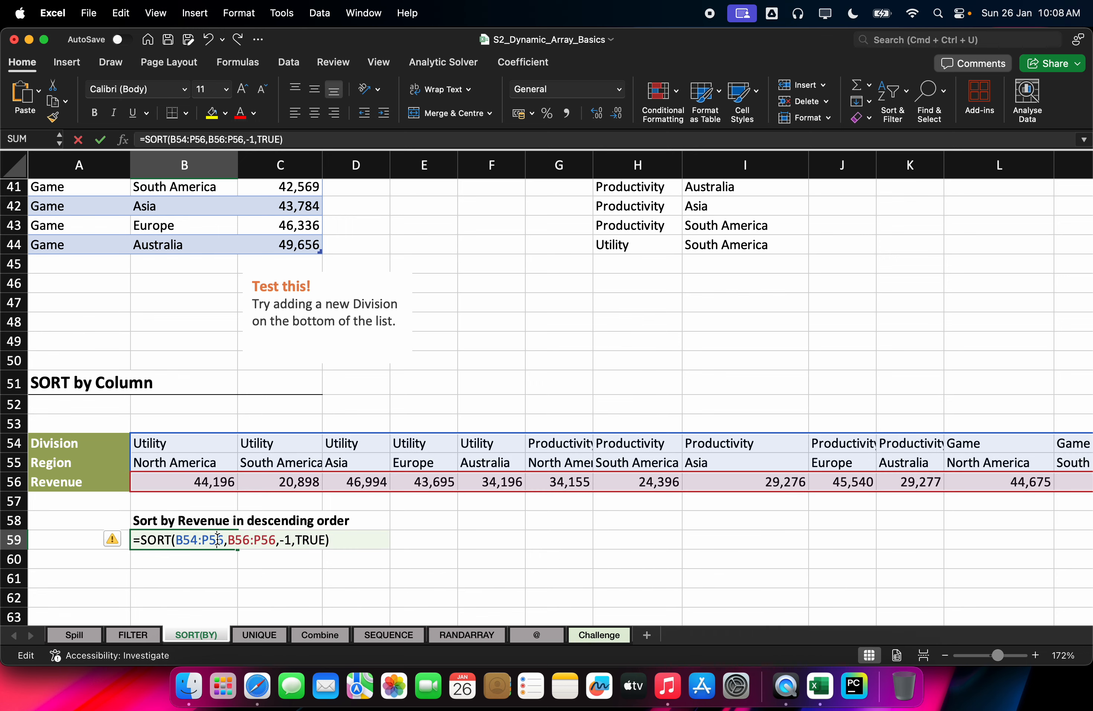
click(275, 540)
key(BackSpace)
key(BackSpace)
key(BackSpace)
key(BackSpace)
key(BackSpace)
key(BackSpace)
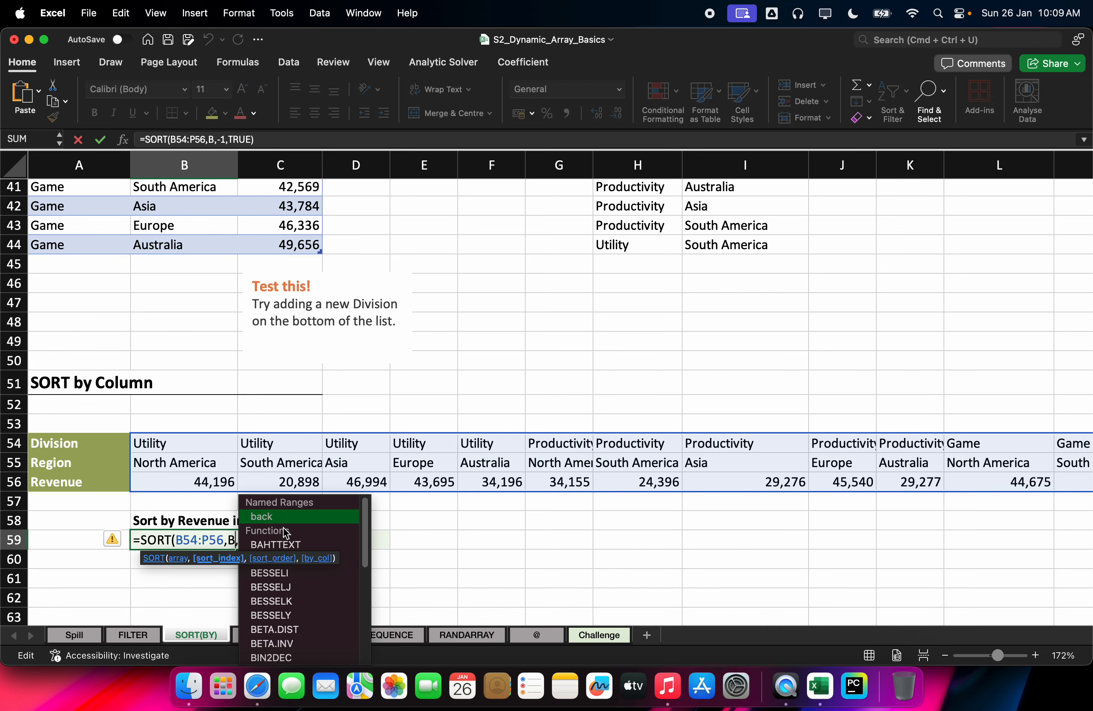
key(BackSpace)
text(3)
key(Return)
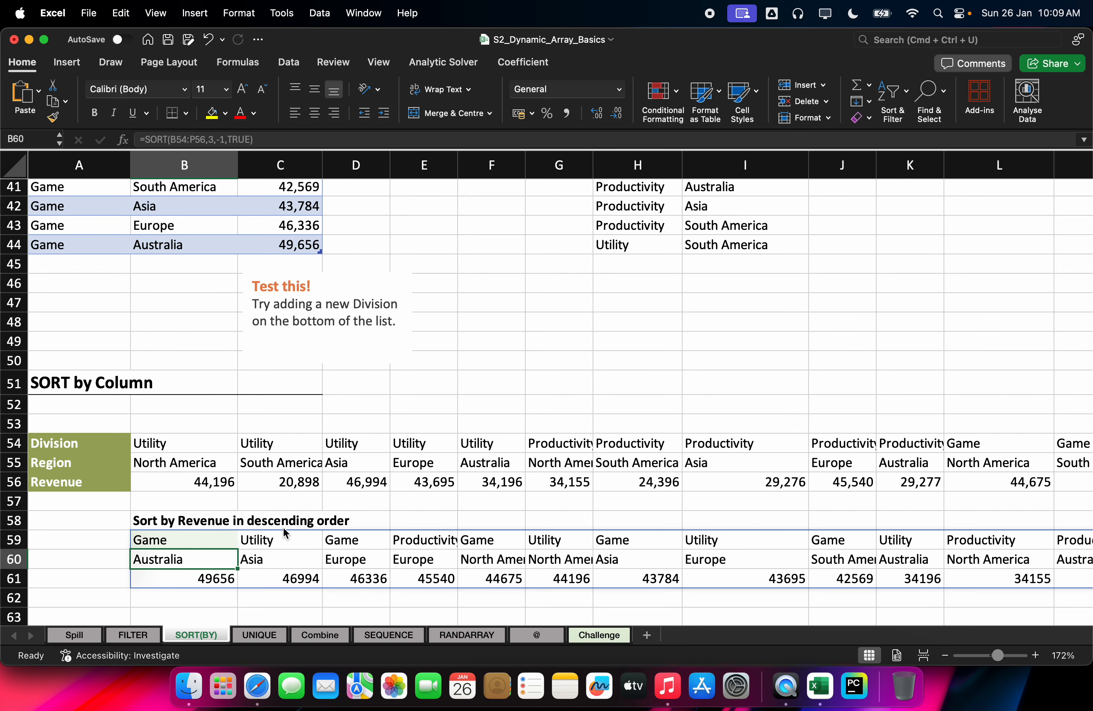
Examine the SORT formula in P6 behind the list sorted by Region ascending and Revenue descending
scroll(536, 484, down, 10)
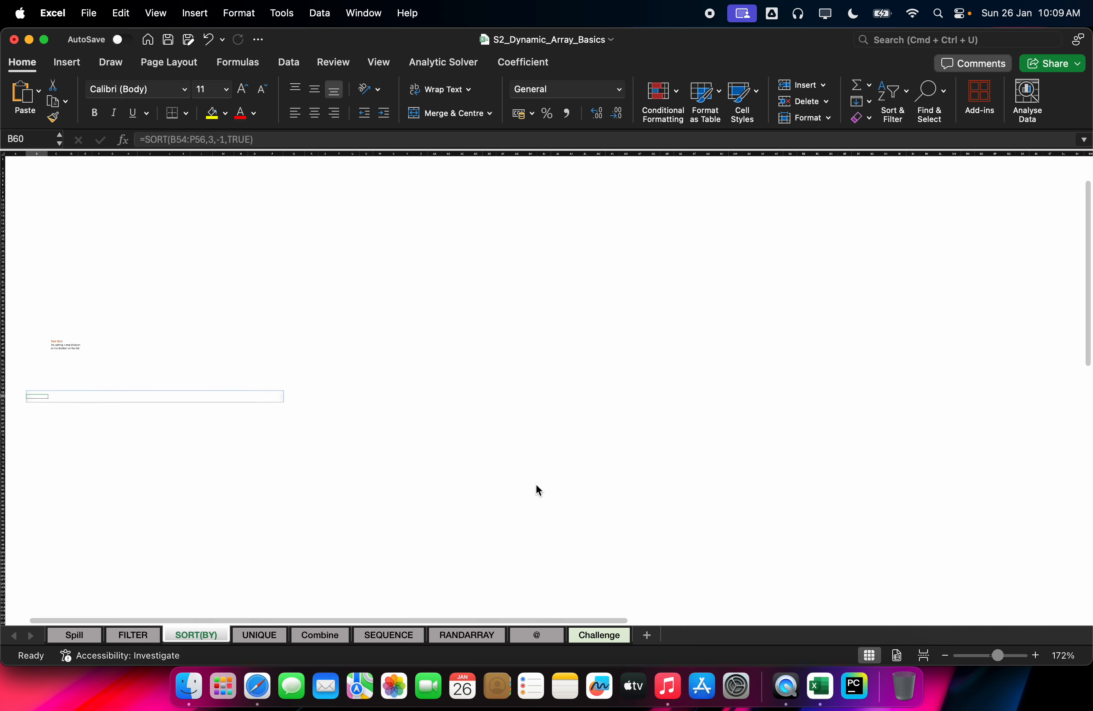
scroll(537, 478, up, 5)
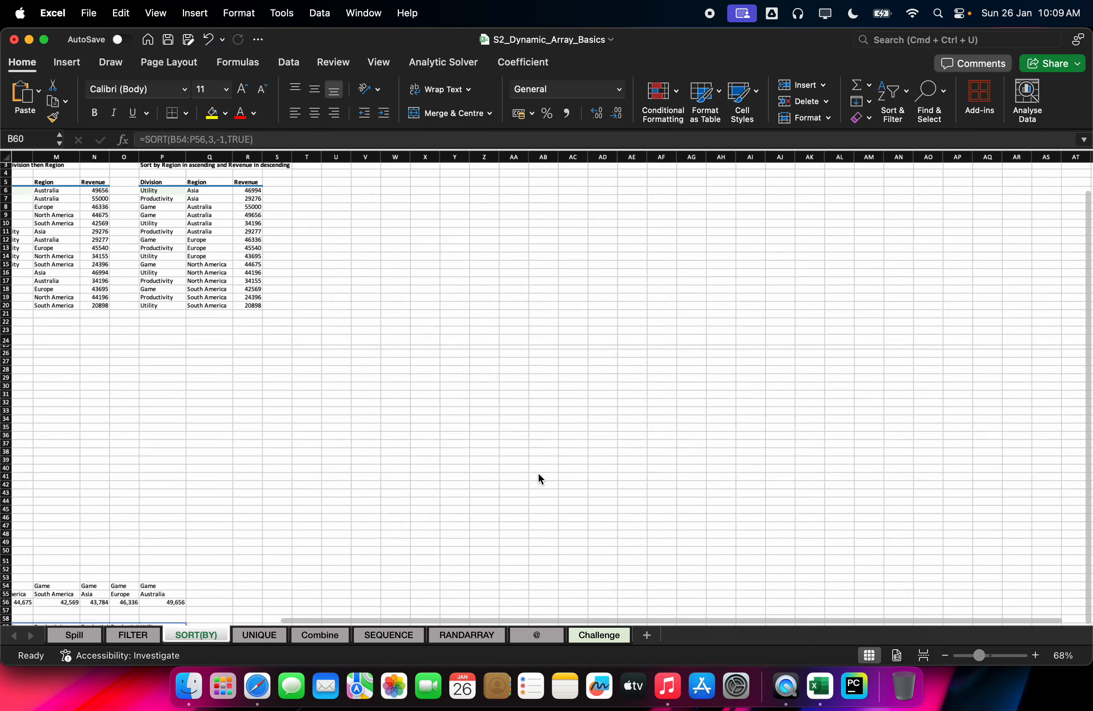
scroll(539, 476, right, 10)
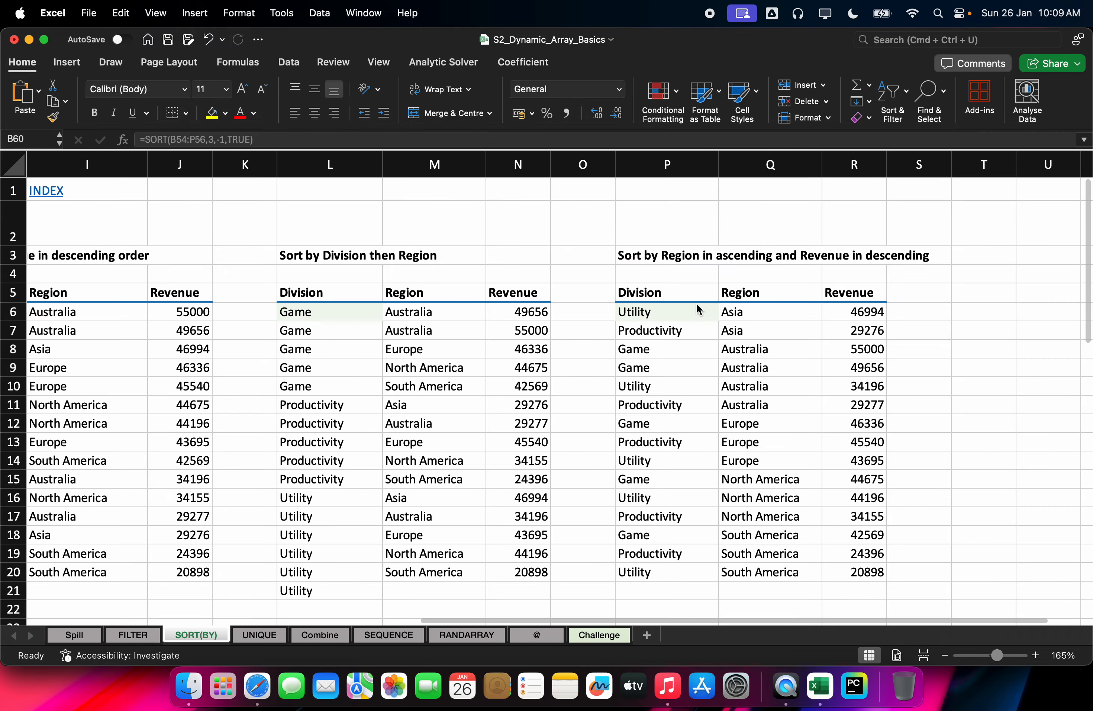
click(698, 310)
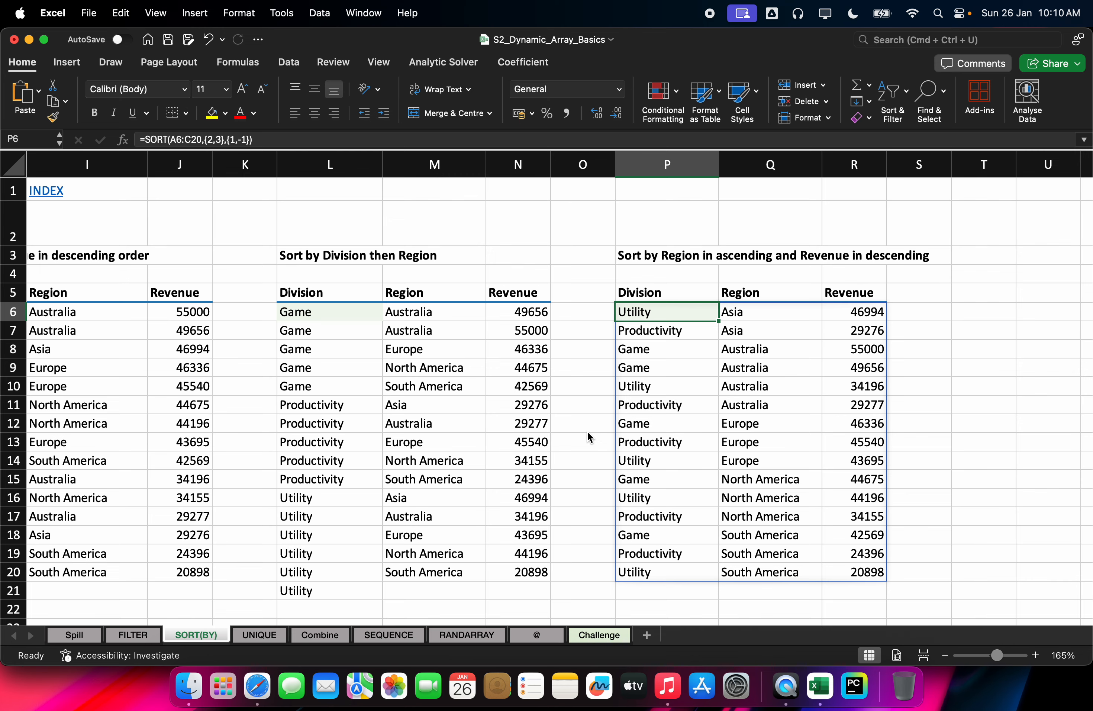
scroll(587, 431, down, 5)
scroll(508, 448, up, 5)
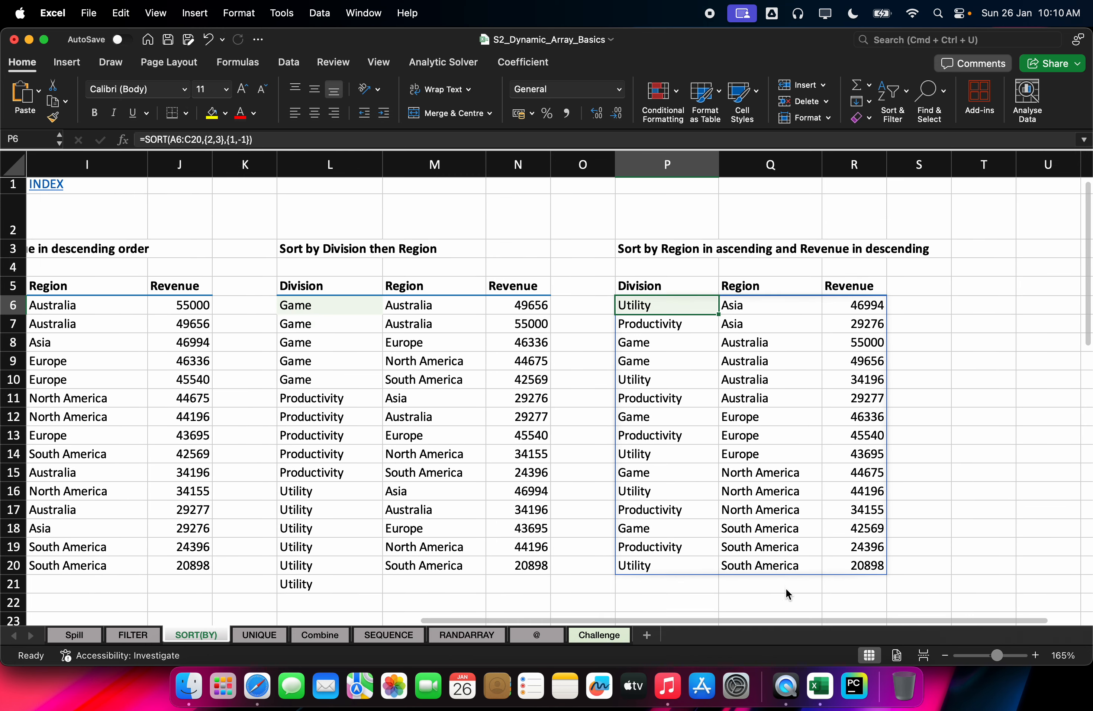
Examine the SORTBY formula in H30 and the table columns it references
scroll(777, 624, left, 15)
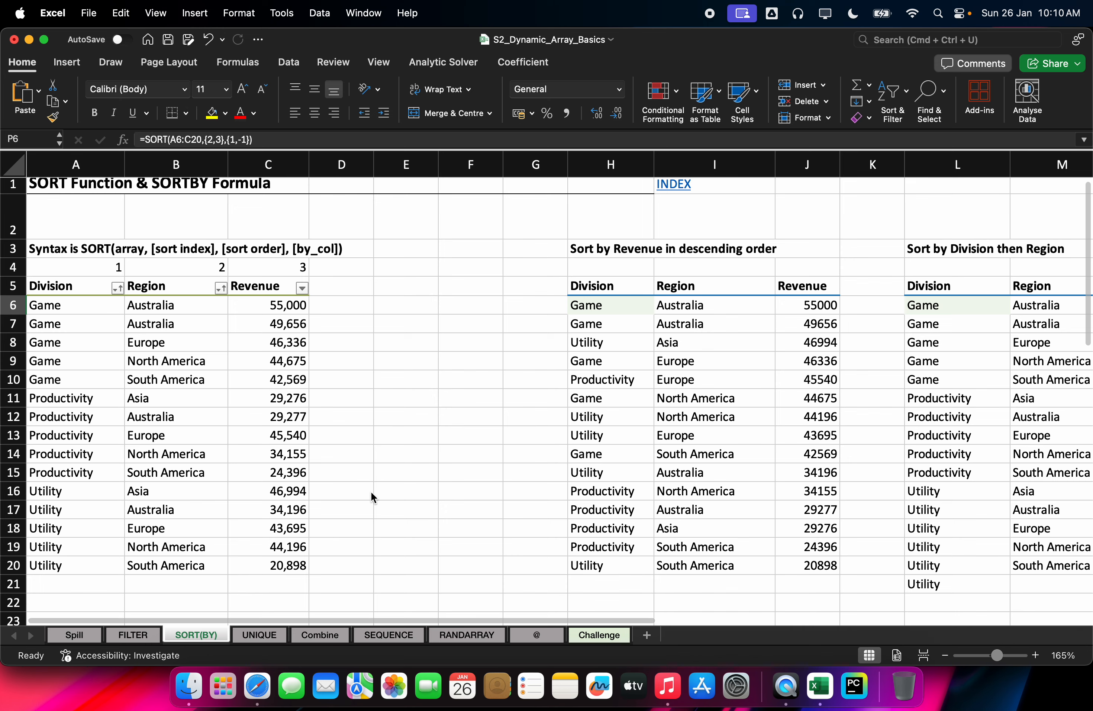
scroll(392, 489, down, 1)
scroll(391, 489, down, 10)
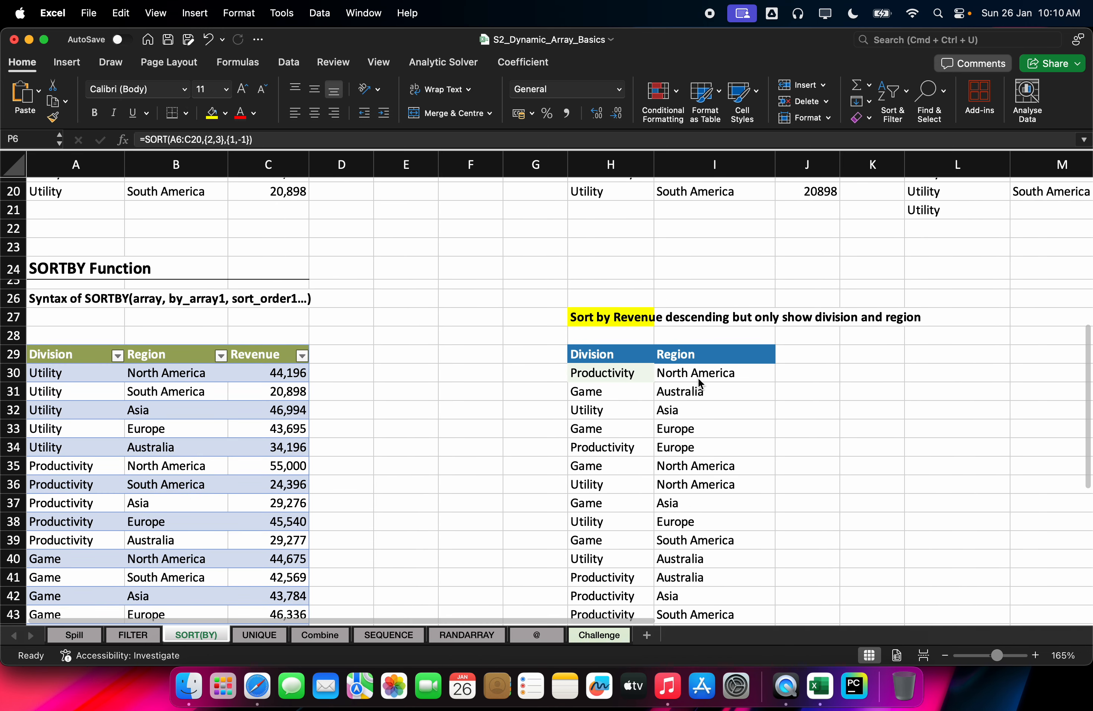
click(700, 376)
double_click(700, 376)
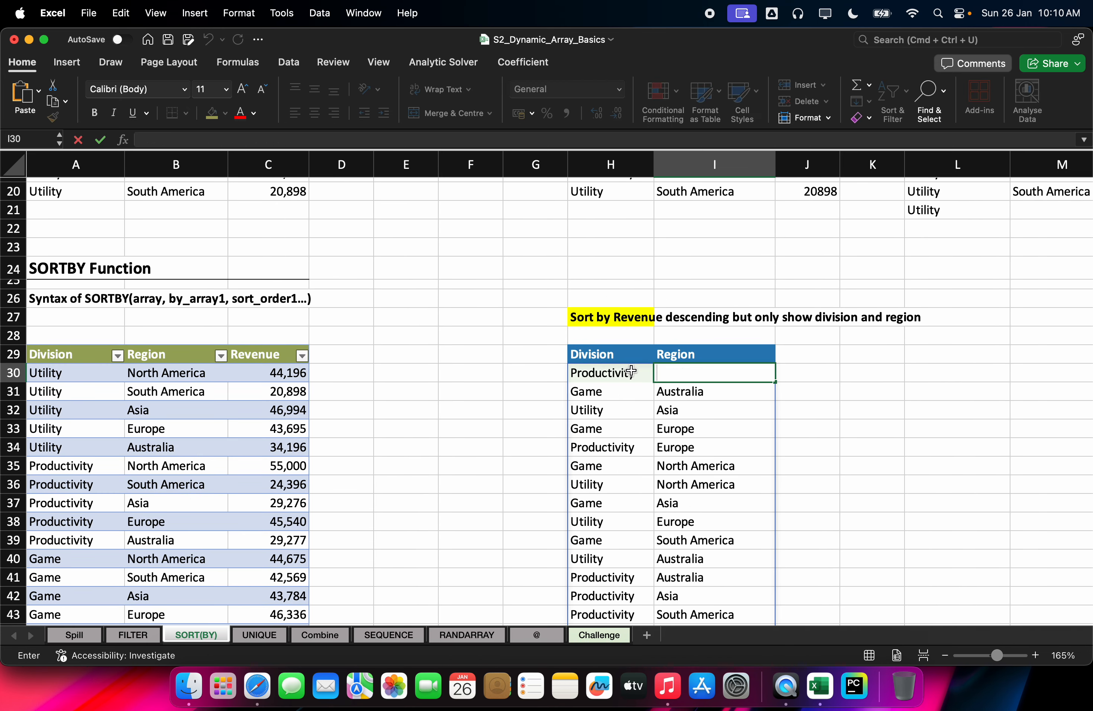
double_click(631, 371)
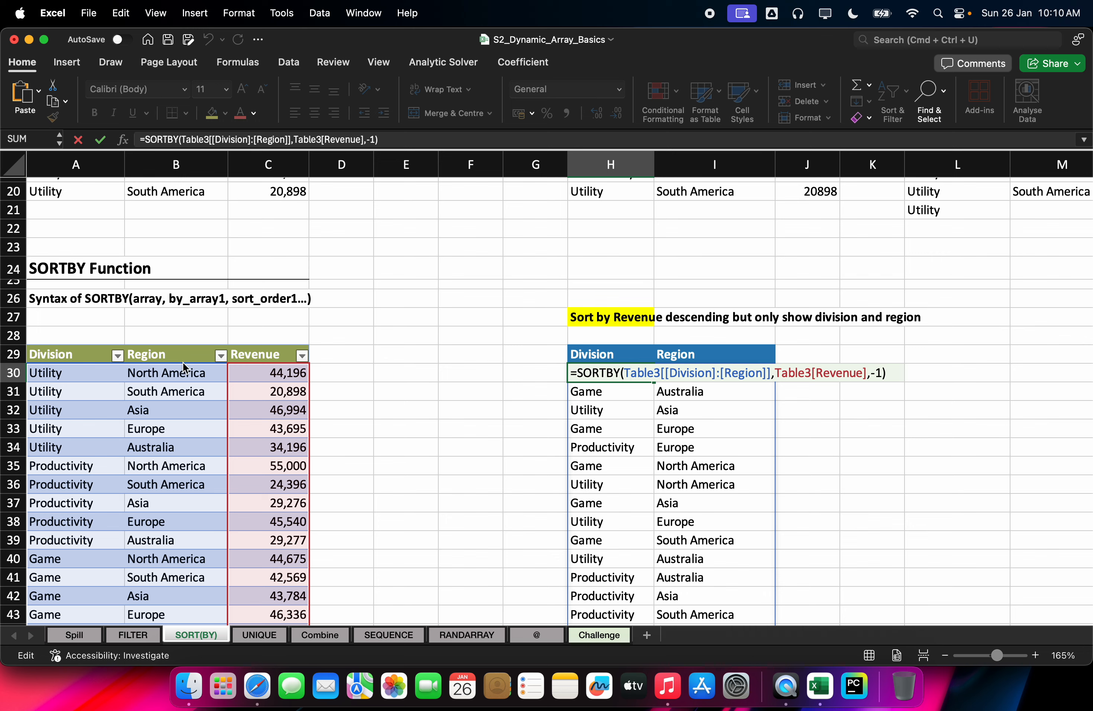
click(338, 348)
double_click(620, 378)
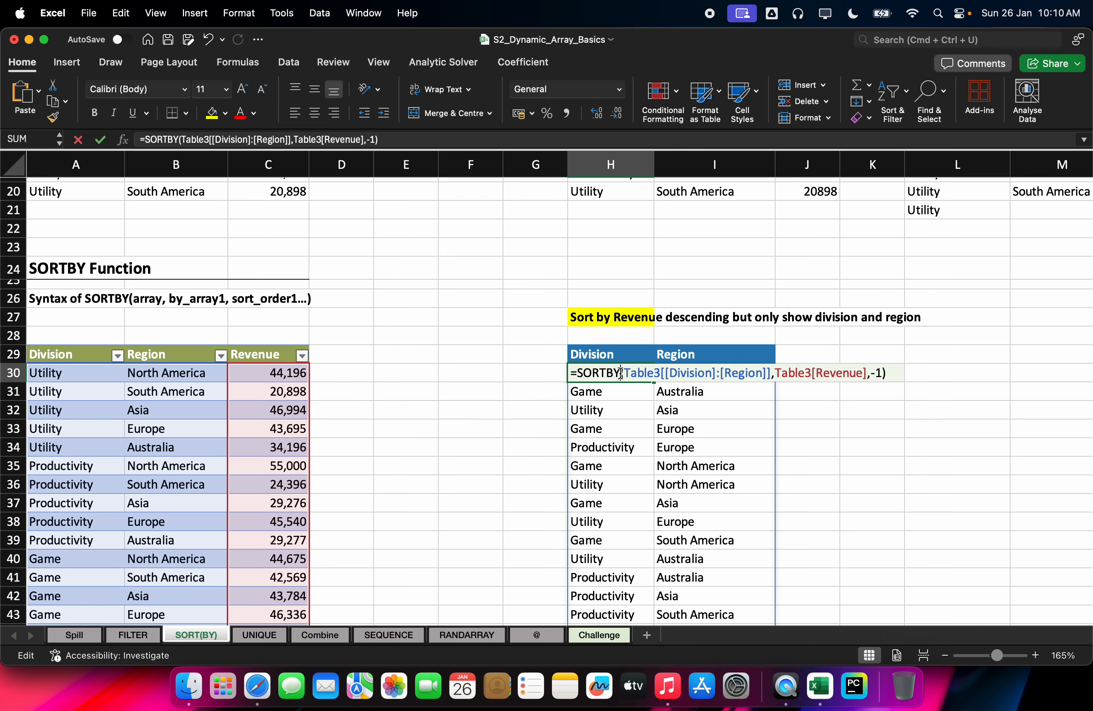
key(Escape)
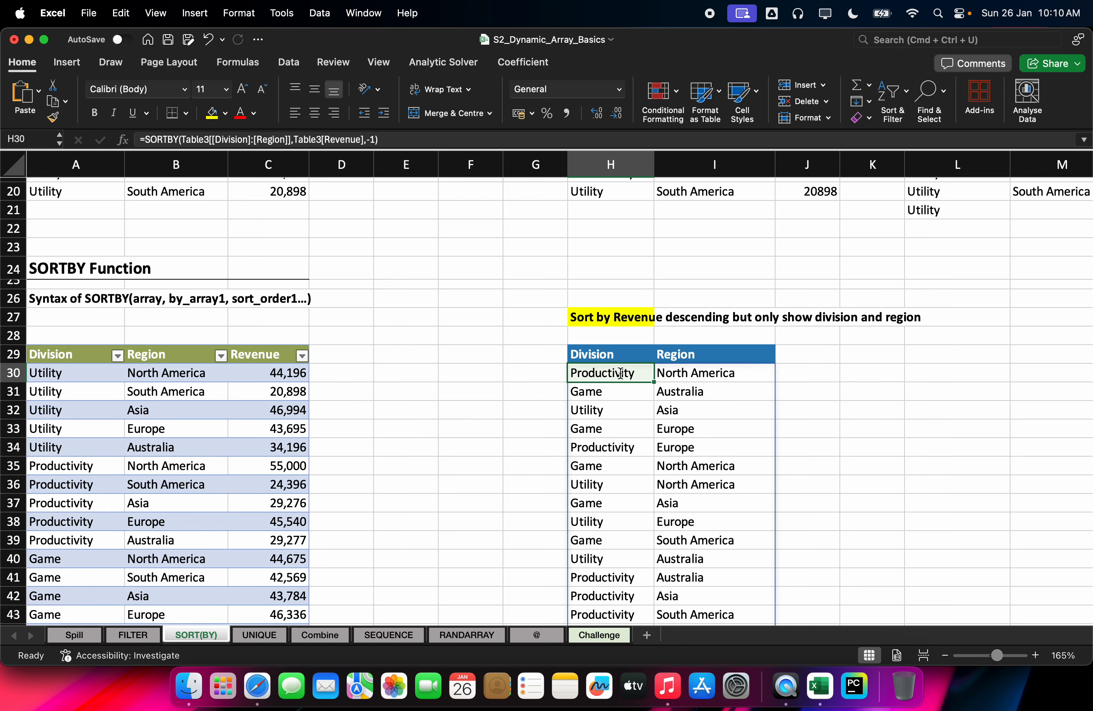
Clear the existing SORTBY formula from H30
key(Delete)
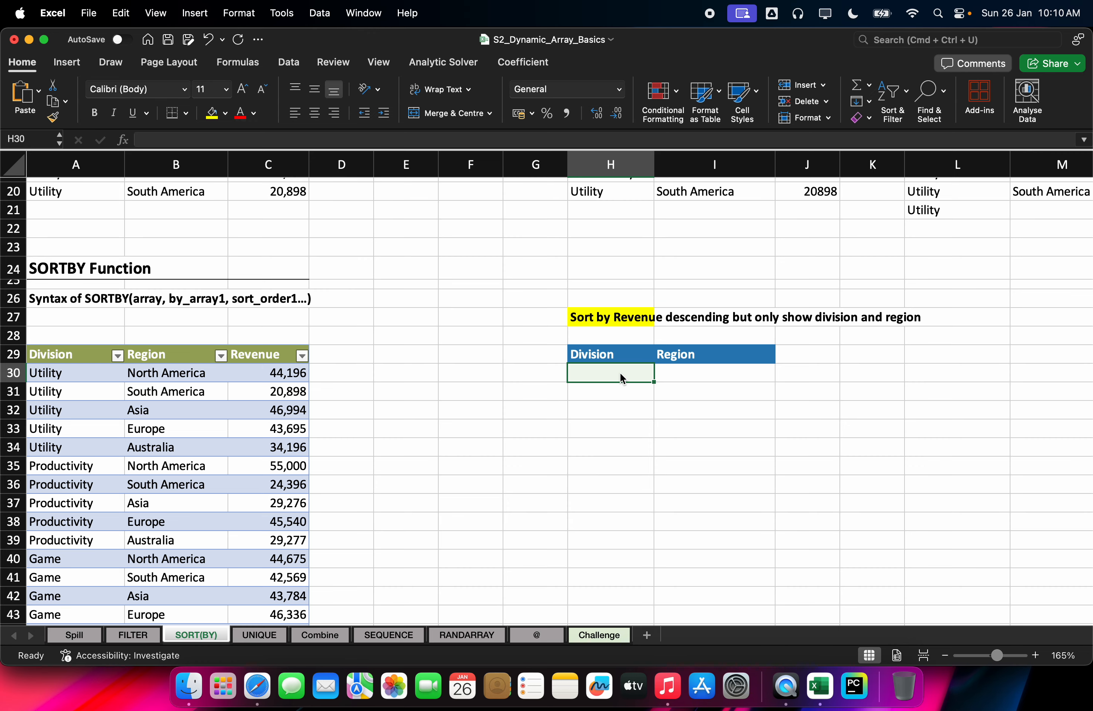
scroll(622, 378, down, 2)
scroll(614, 351, up, 8)
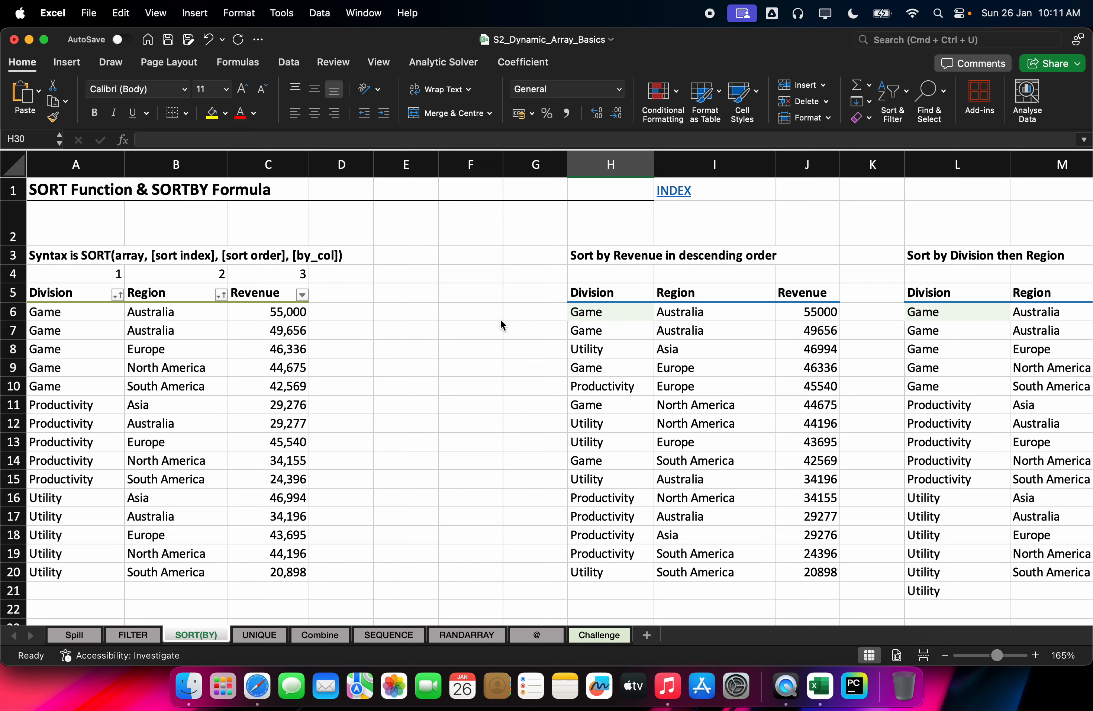
scroll(501, 321, down, 6)
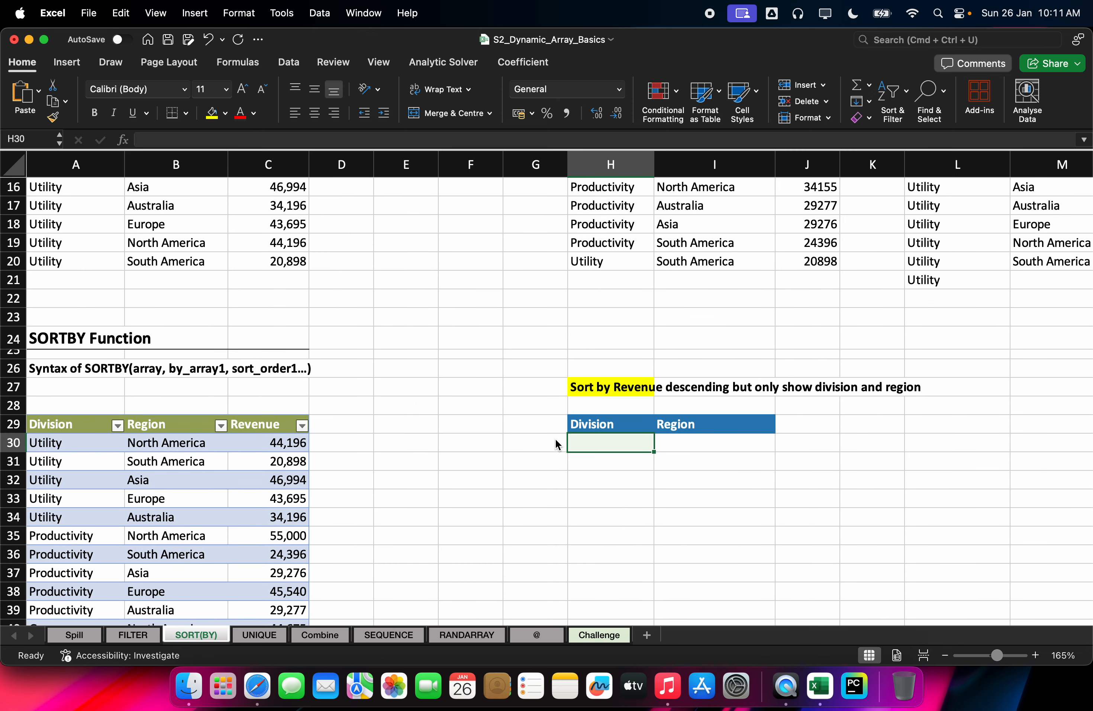
Start a SORTBY formula in H30 with the Division and Region columns of Table3 as the array
text(=sort)
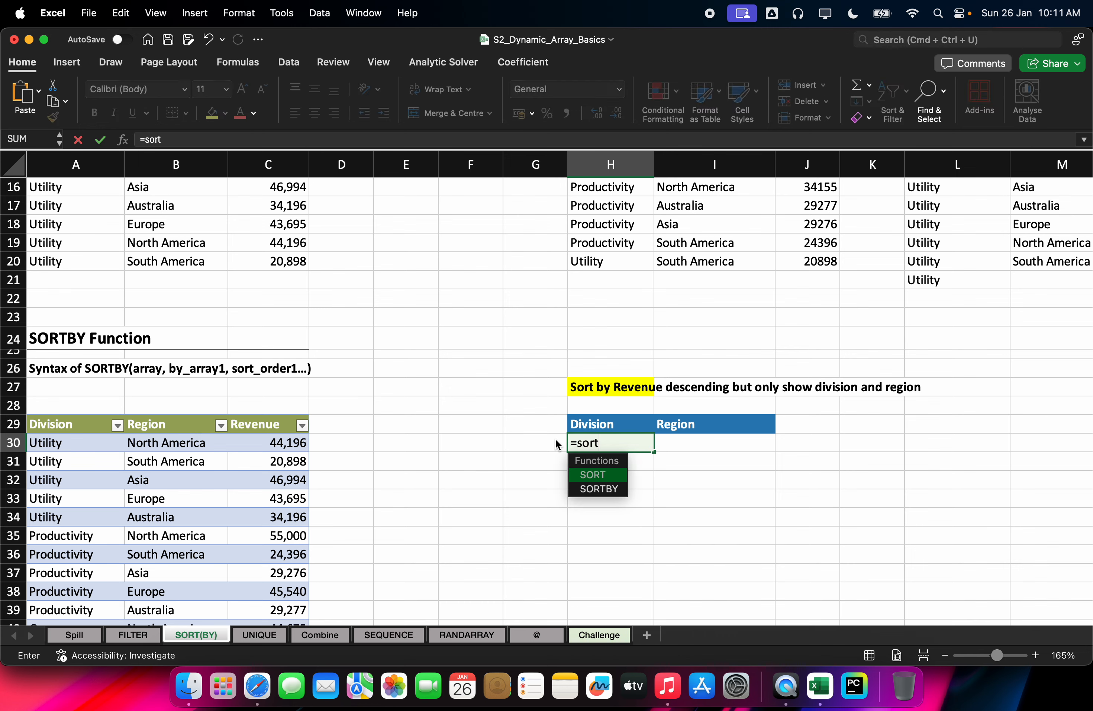
key(Down)
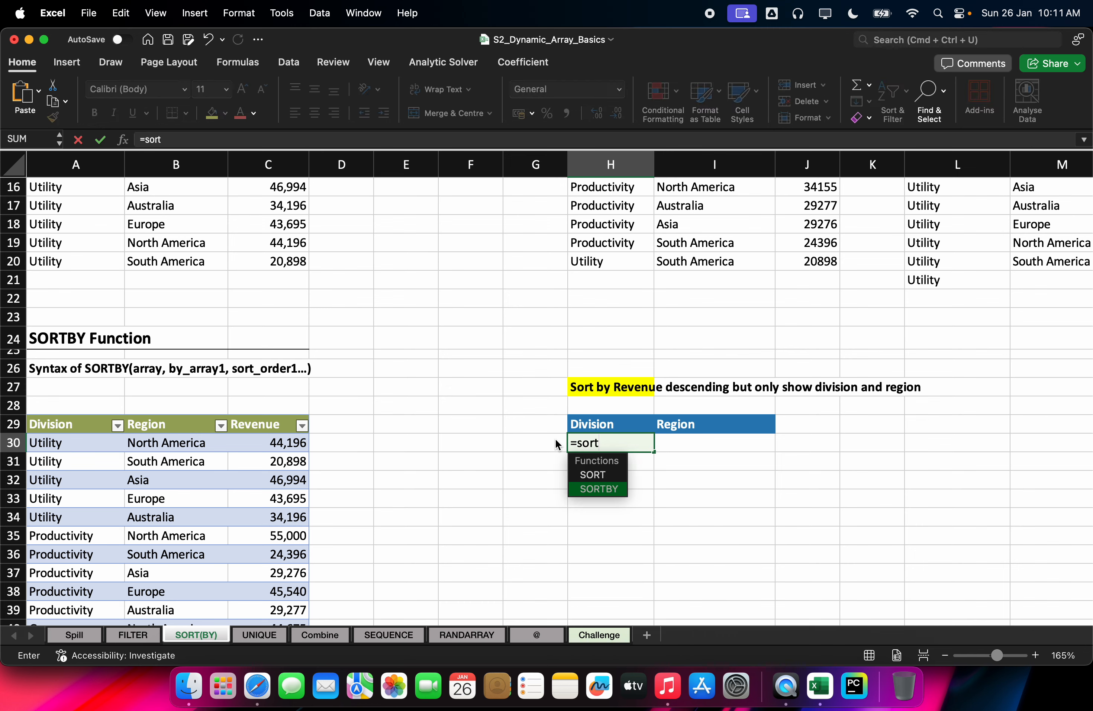
key(Tab)
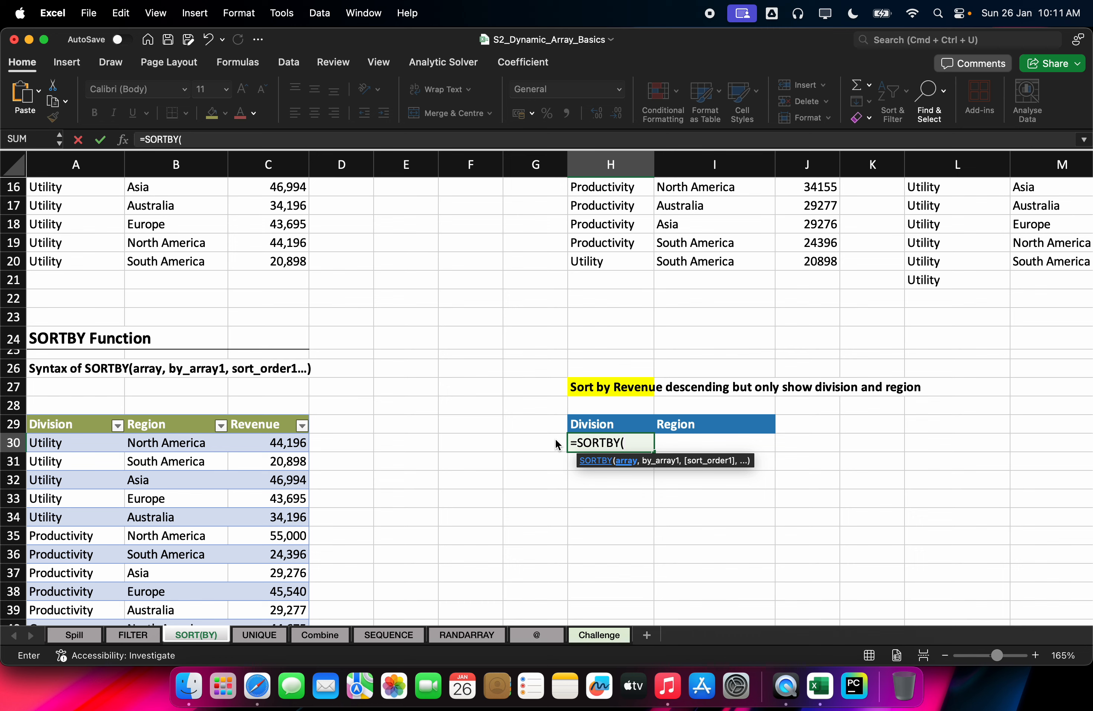
key(Left)
key(Left)
key(Left)
key(Left)
key(Left)
key(Left)
key(Left)
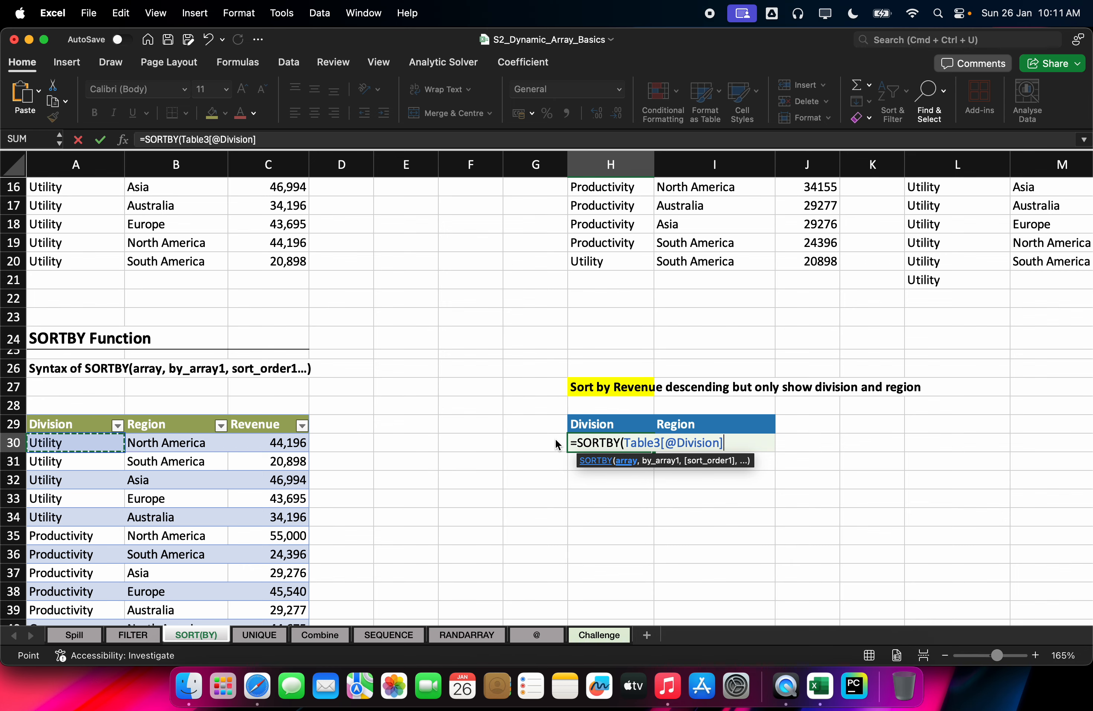
key(ctrl+shift+Down)
key(ctrl+shift+Right)
key(shift+Left)
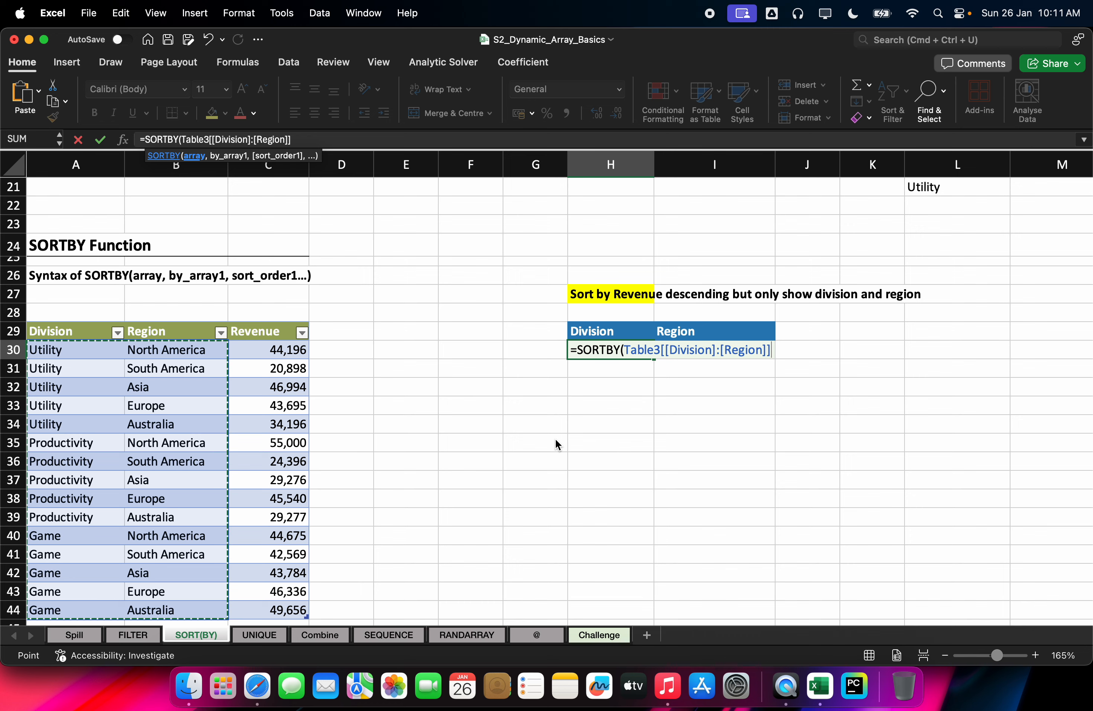
text(m)
key(BackSpace)
text(,)
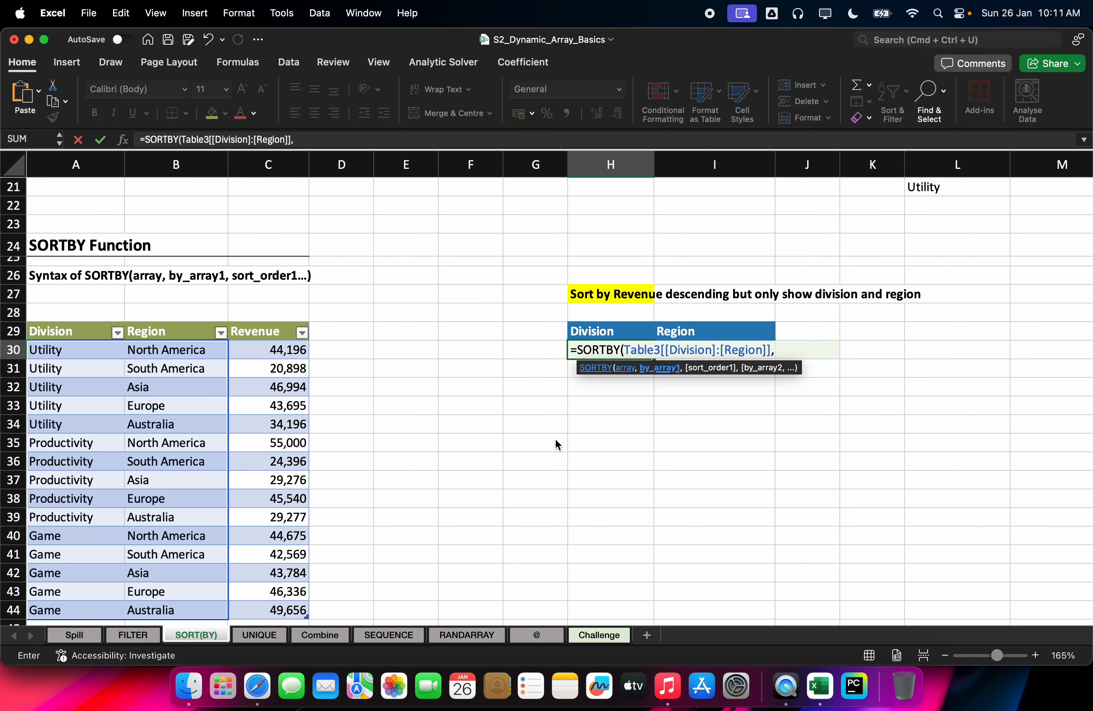
Complete the SORTBY formula in H30 with Table3[Revenue] as the sort-by array and -1 for descending order
key(Left)
key(Left)
key(Left)
key(Left)
key(Left)
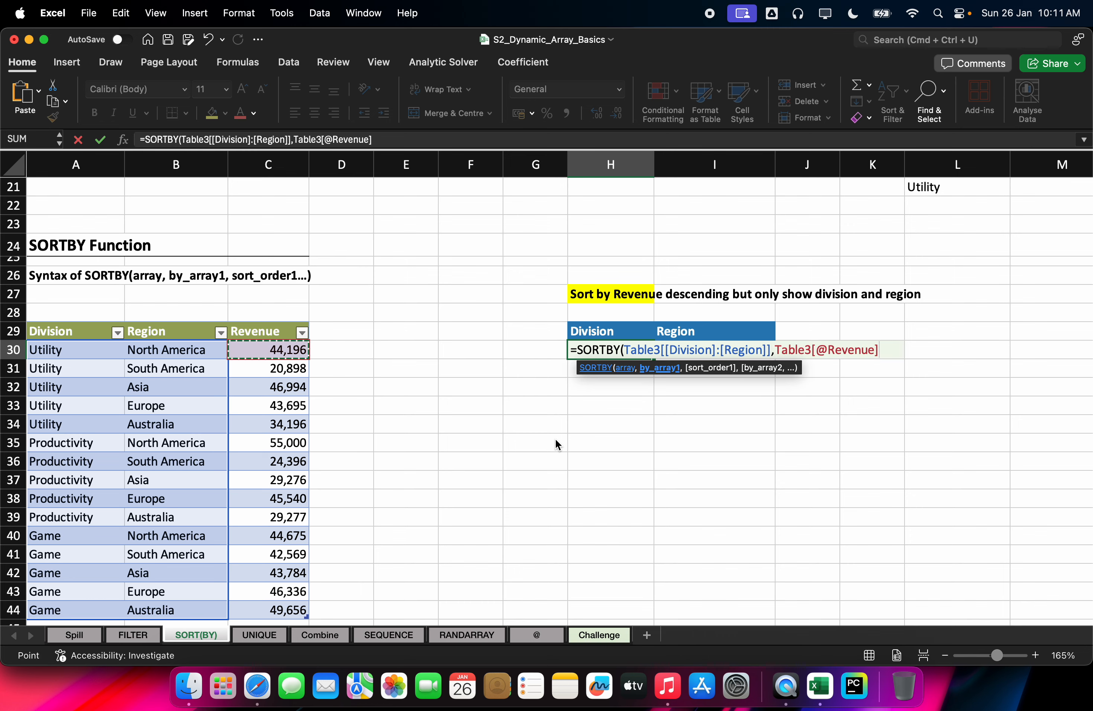
key(ctrl+shift+Down)
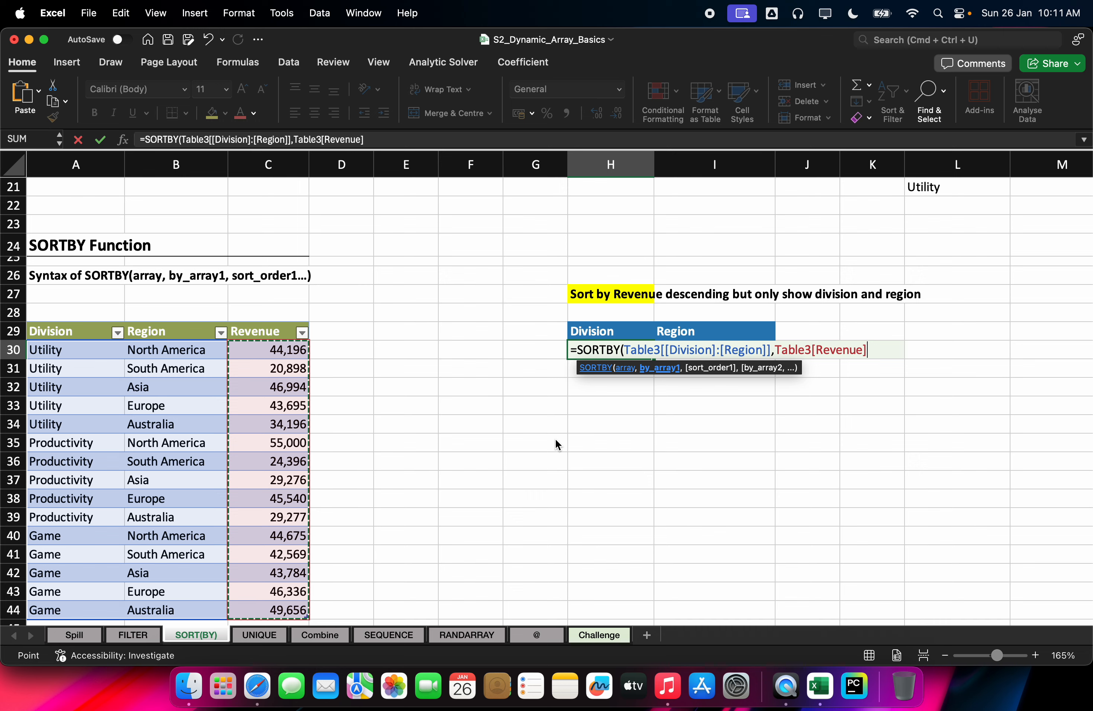
text(,)
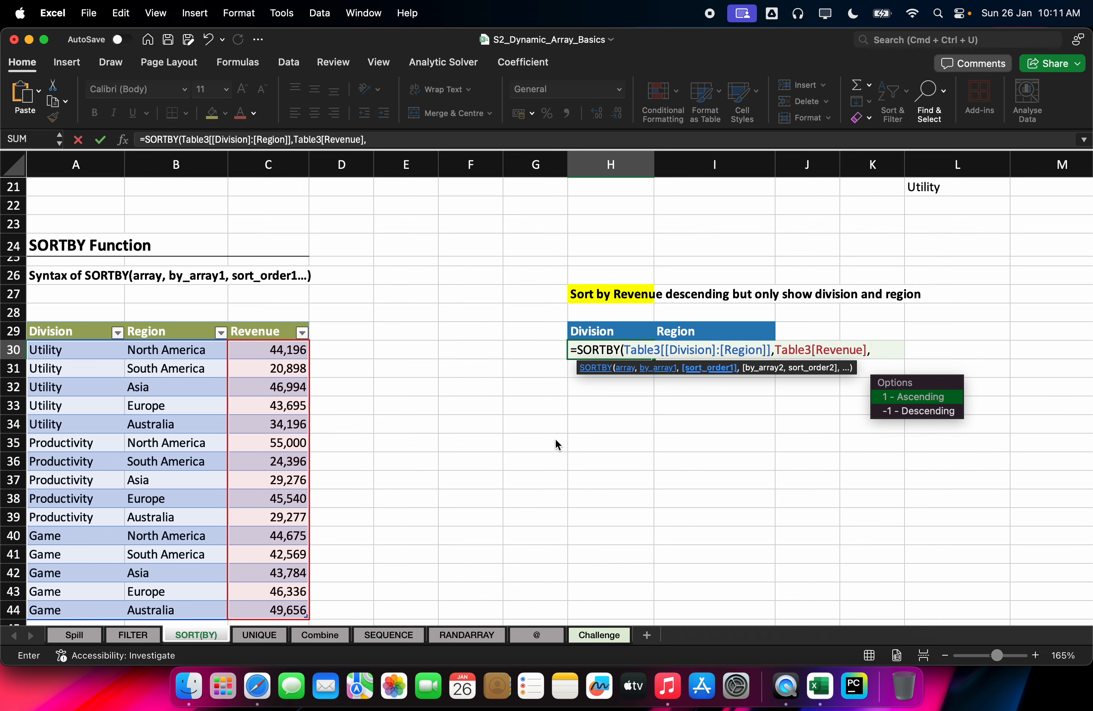
text(-1)
key(Return)
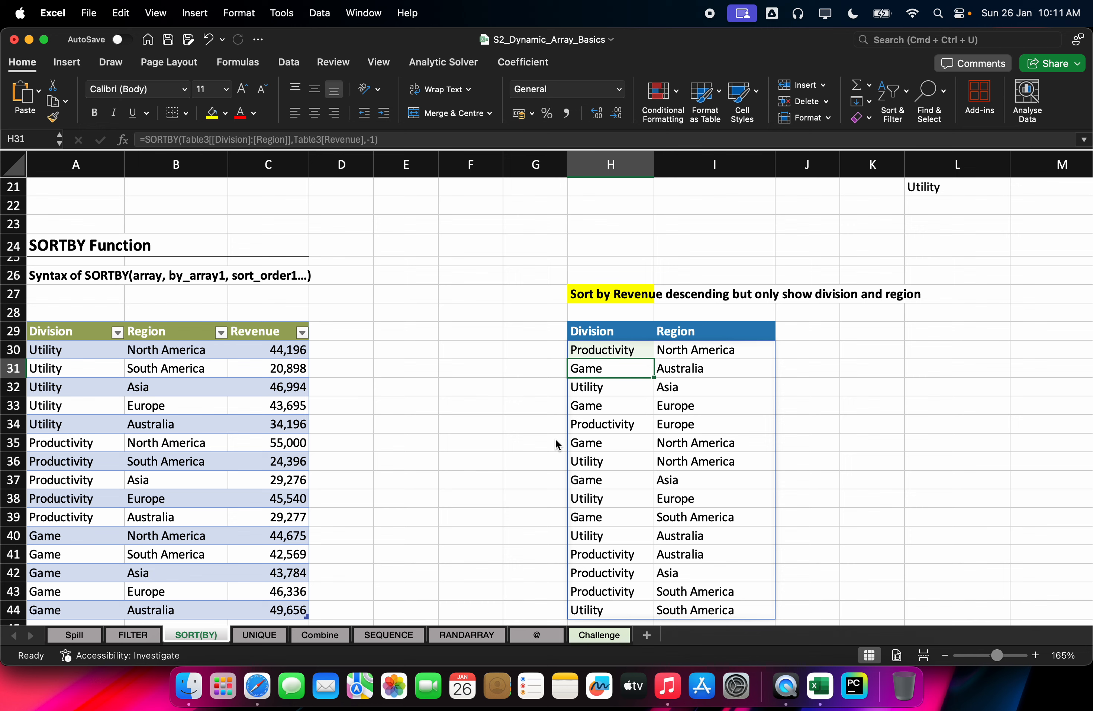
Switch to Safari and open google.co.in in a new tab
click(249, 690)
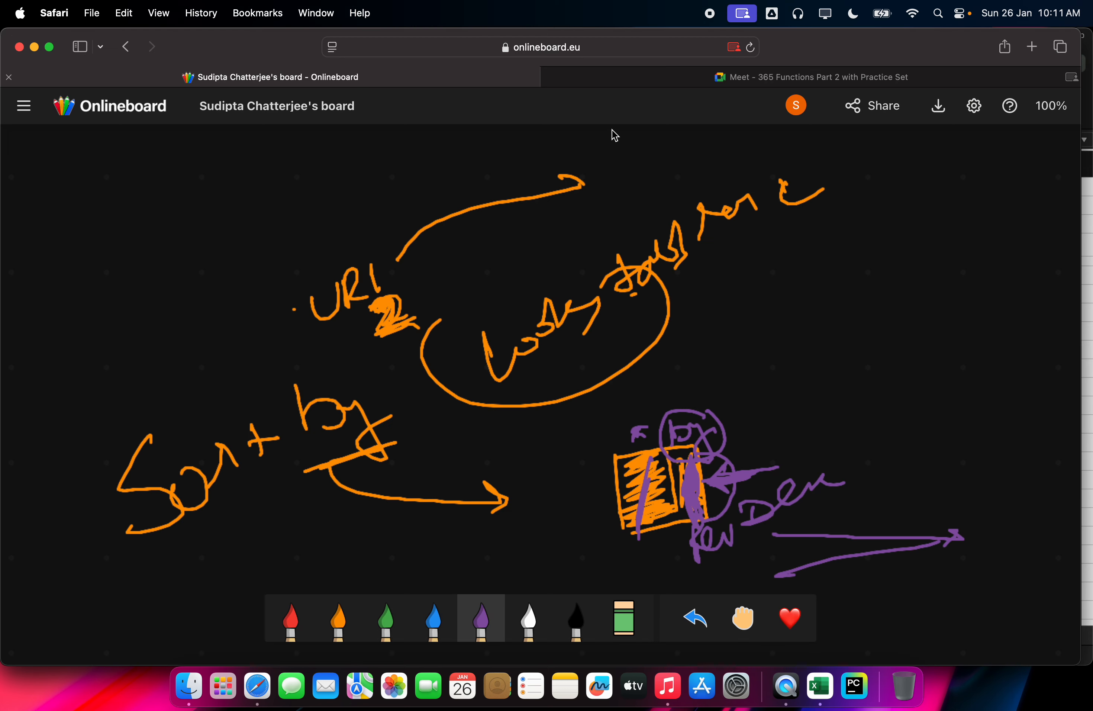
click(685, 80)
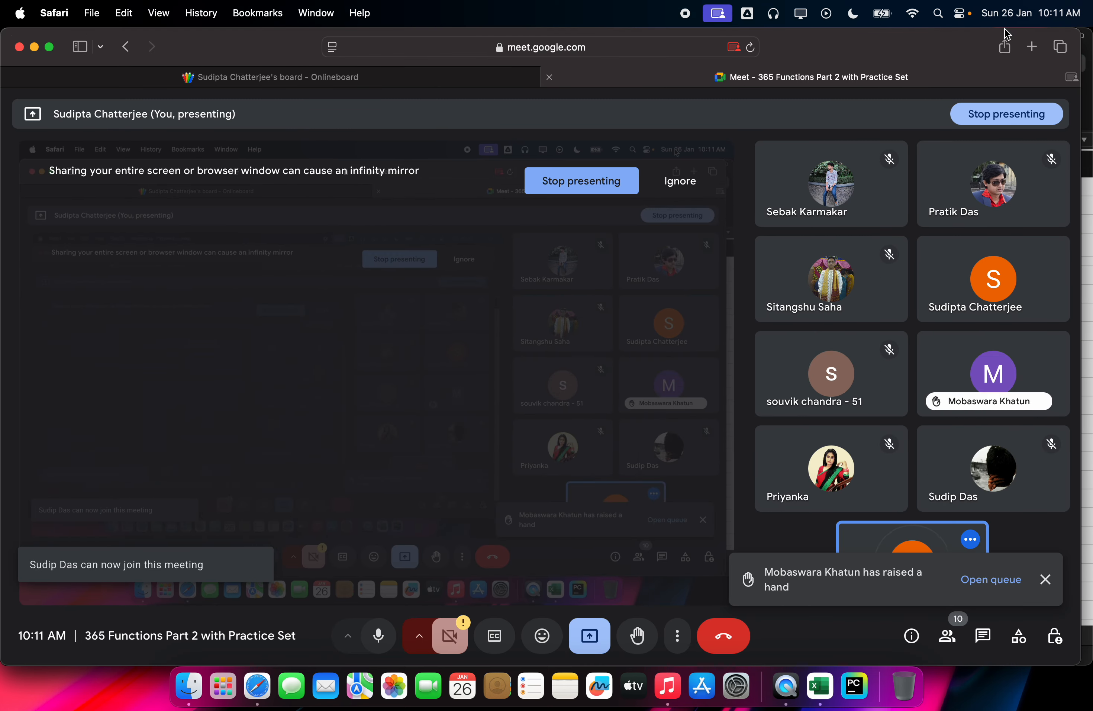
click(1040, 51)
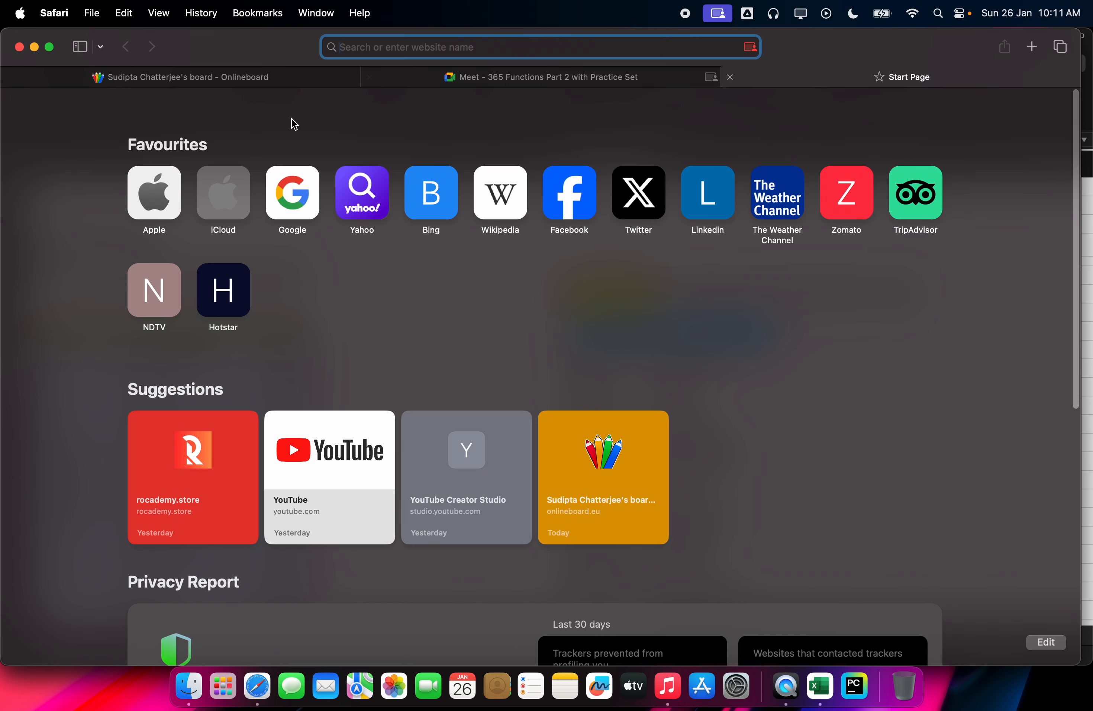
text(google.co.in)
key(Return)
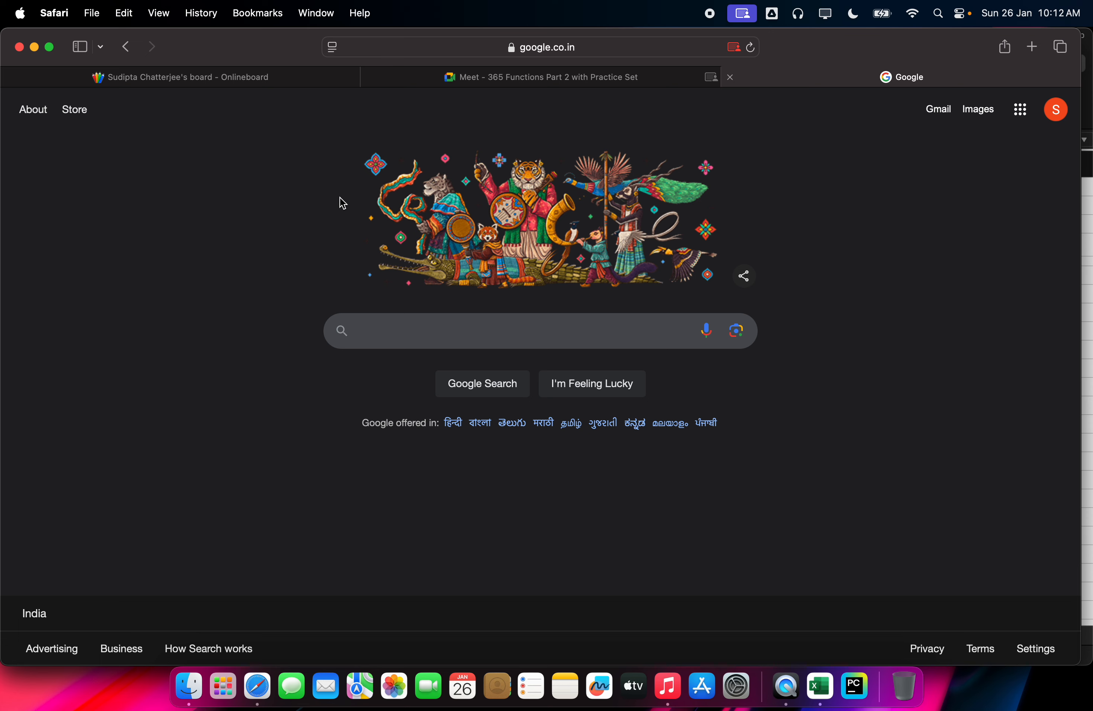
Search Google for "world bank database"
text(world ban)
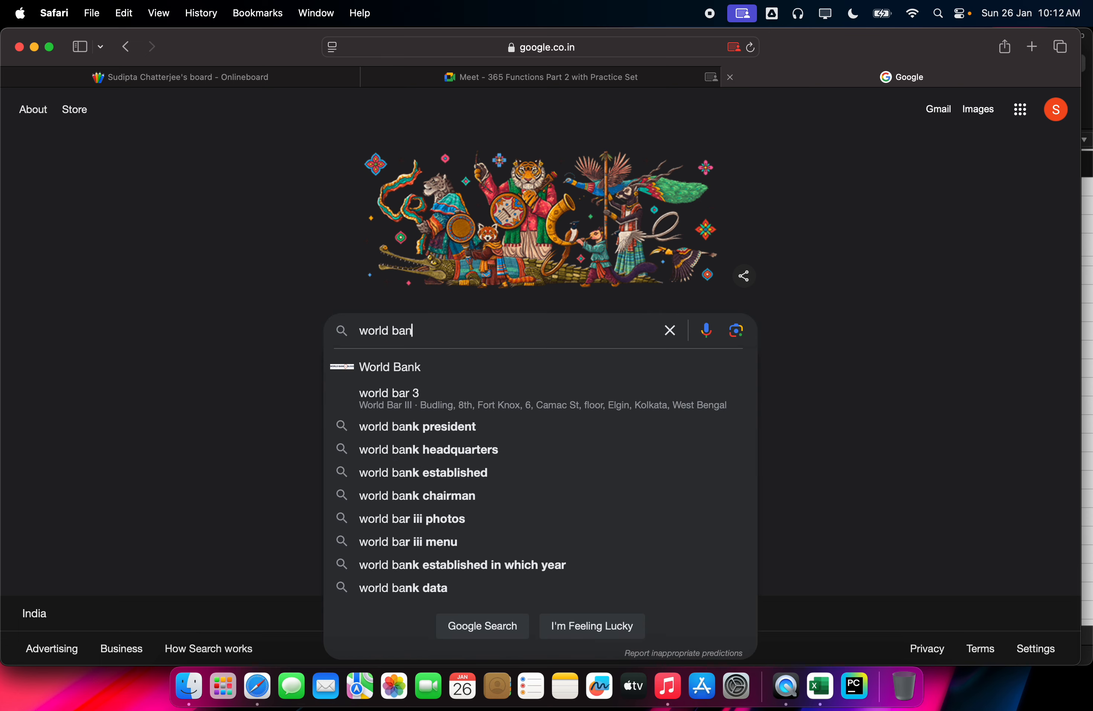
text(k dat)
key(Down)
key(Down)
key(Return)
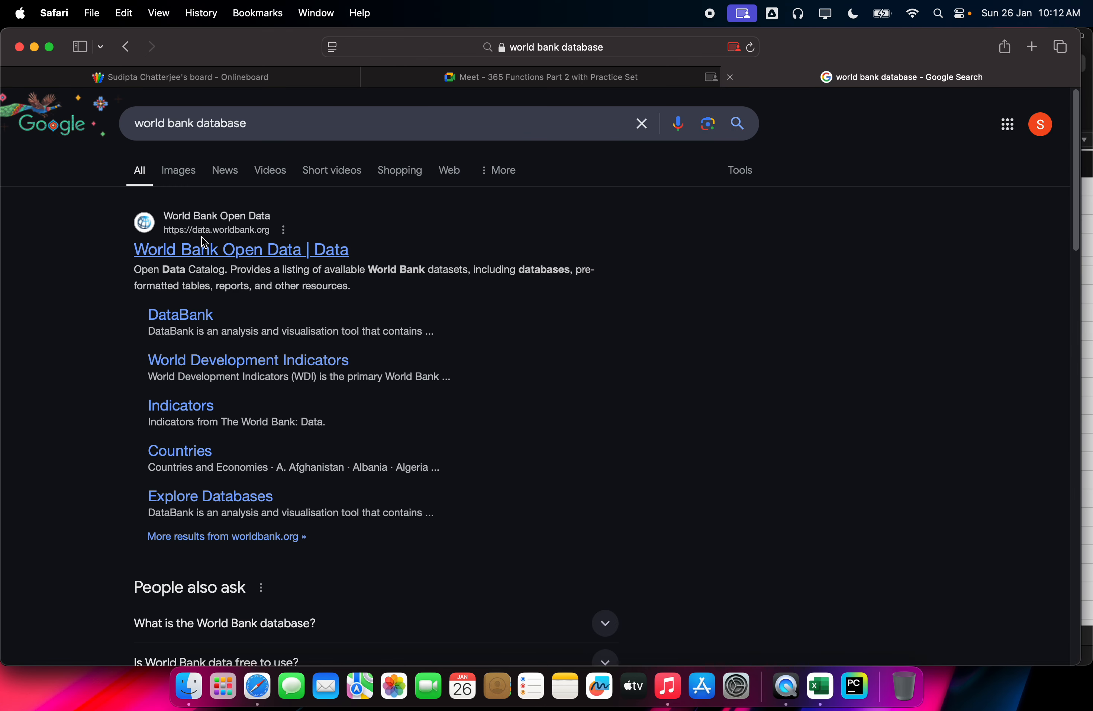
Open the World Bank Open Data site and go to DataBank from its More Resources section
click(202, 237)
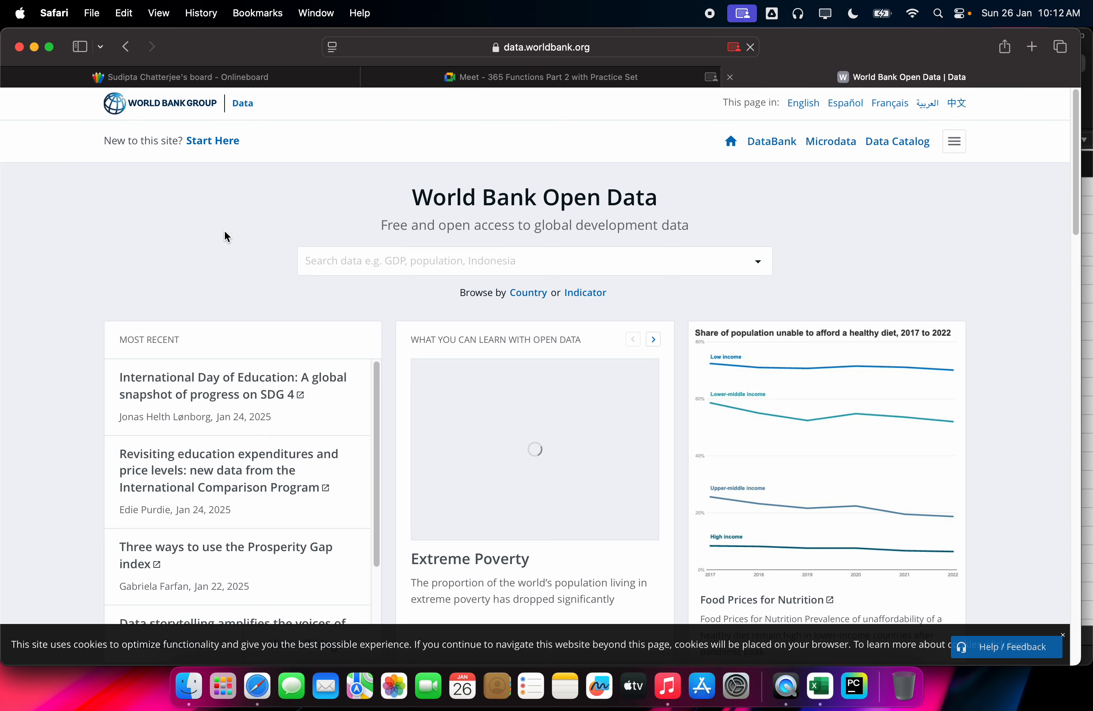
scroll(225, 232, down, 15)
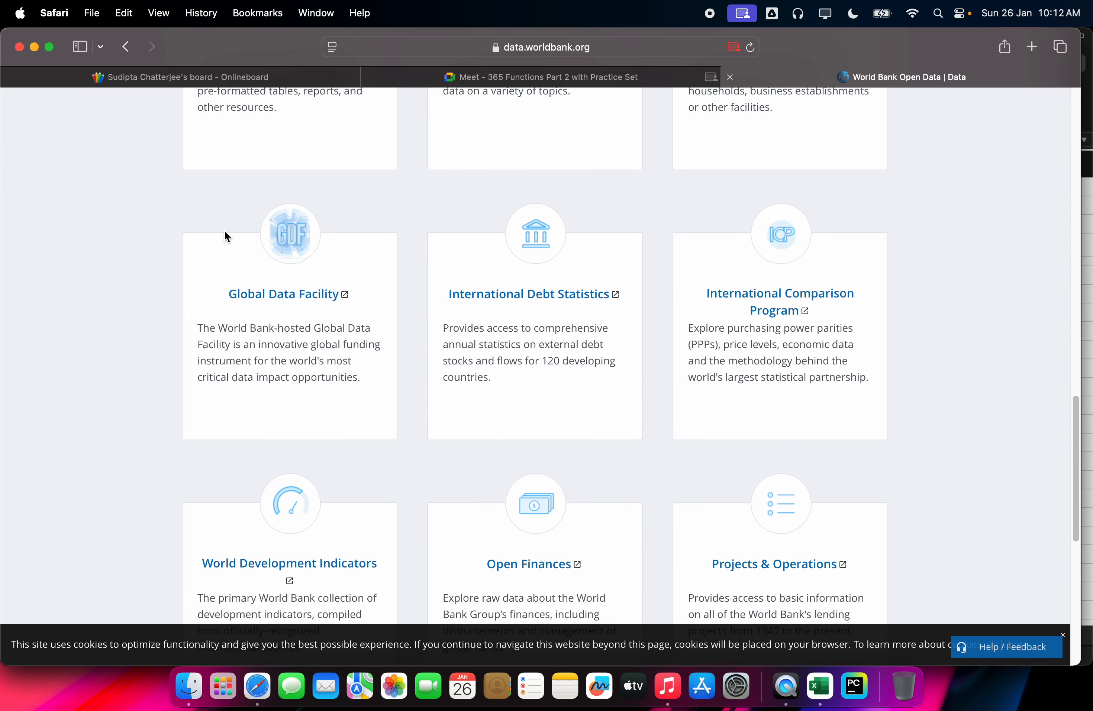
scroll(236, 240, up, 5)
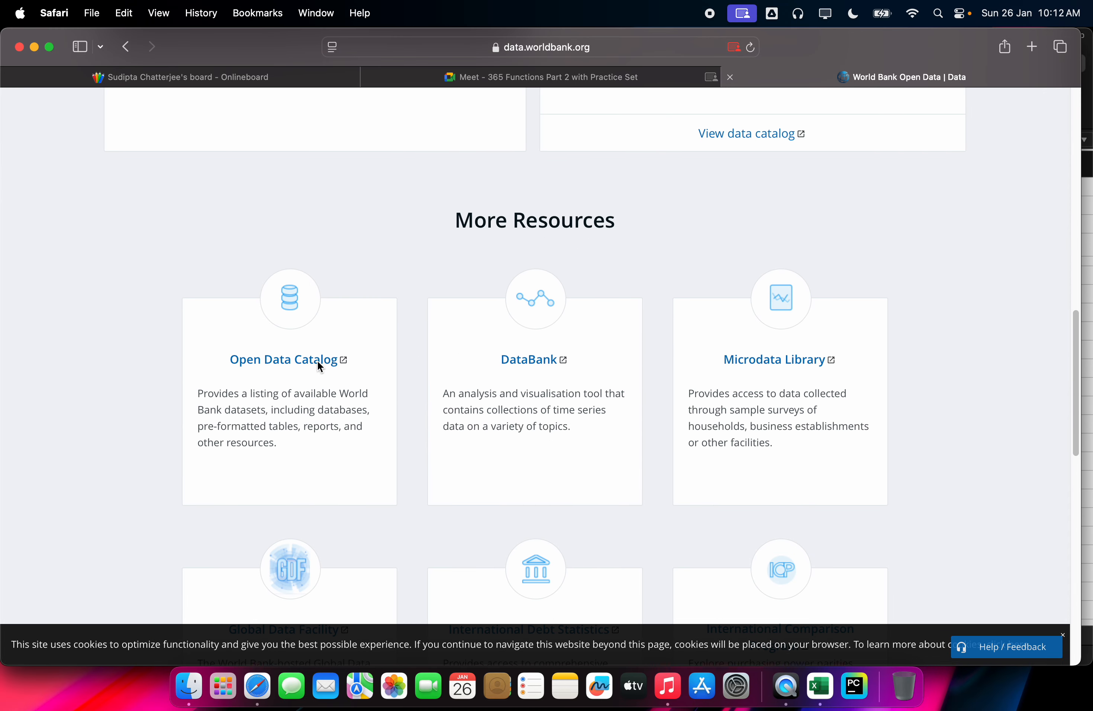
click(537, 360)
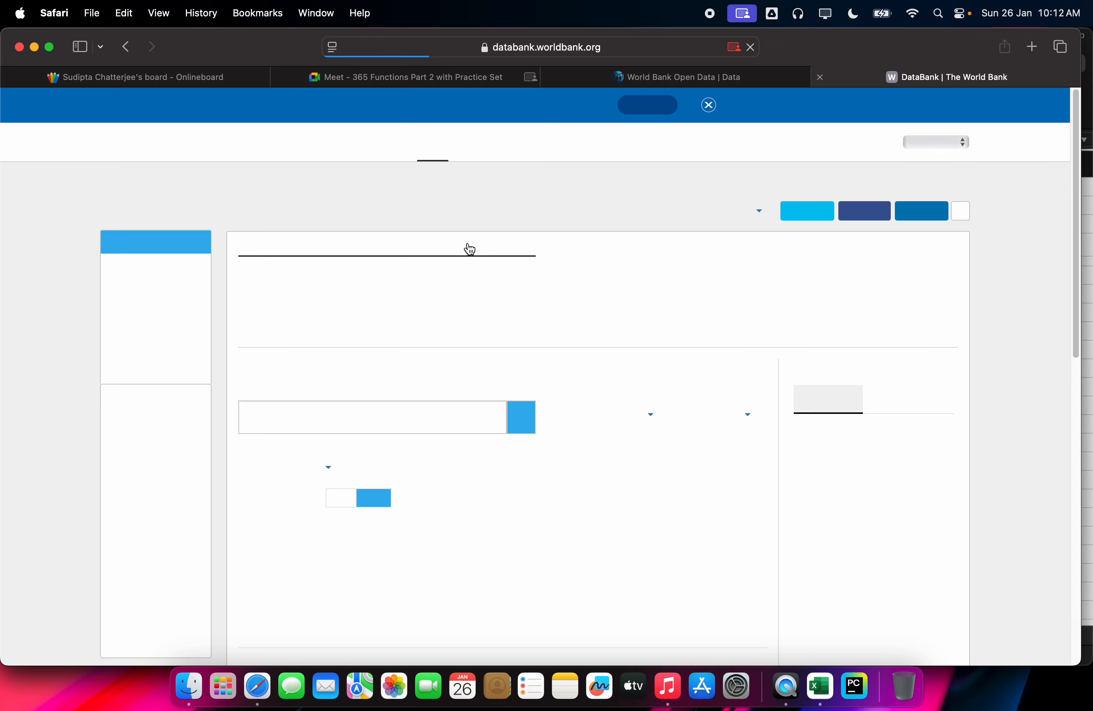
Look over the DataBank home page and open its full list of databases
scroll(470, 249, down, 12)
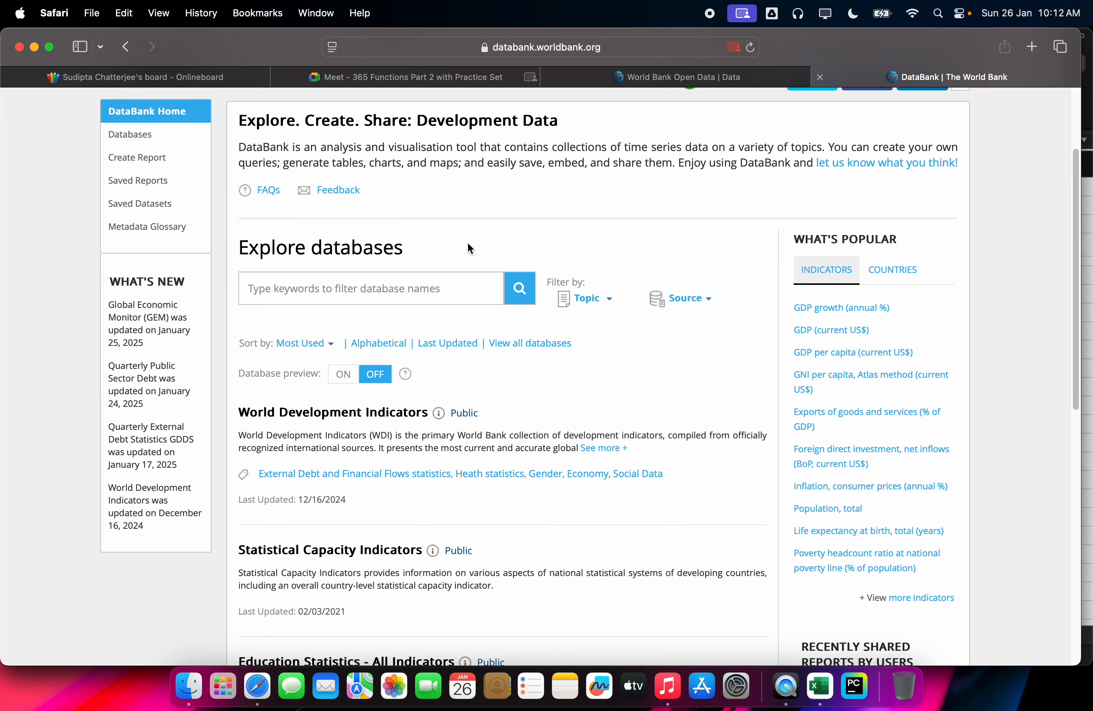
scroll(68, 241, up, 12)
scroll(506, 311, down, 3)
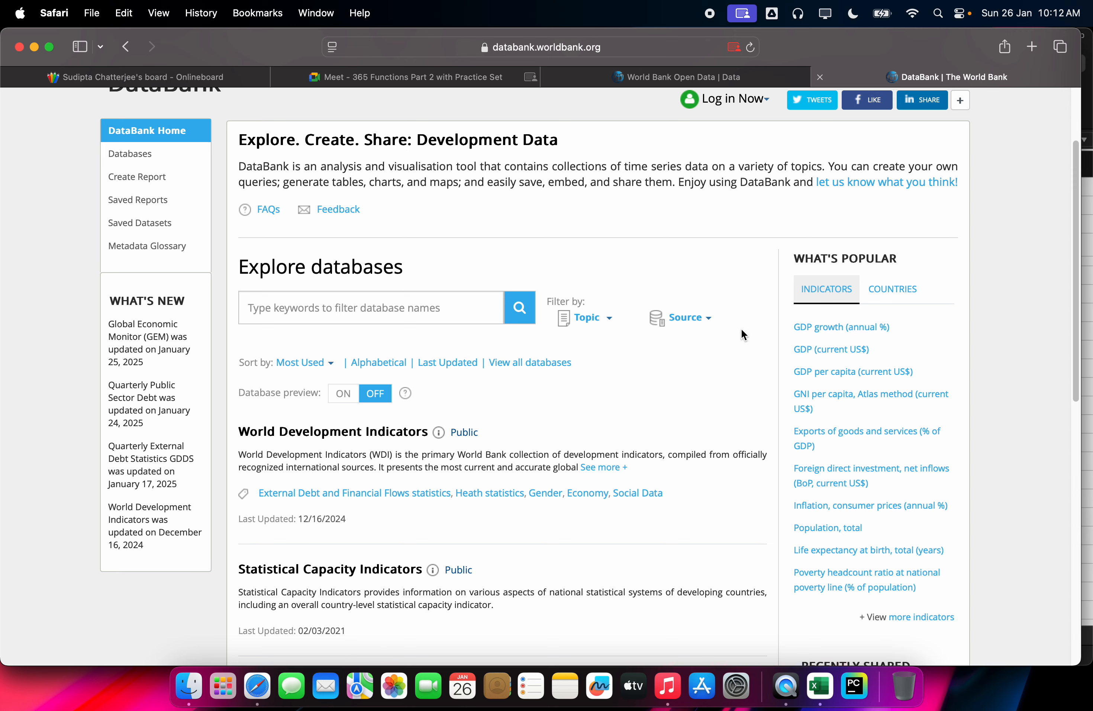
click(149, 159)
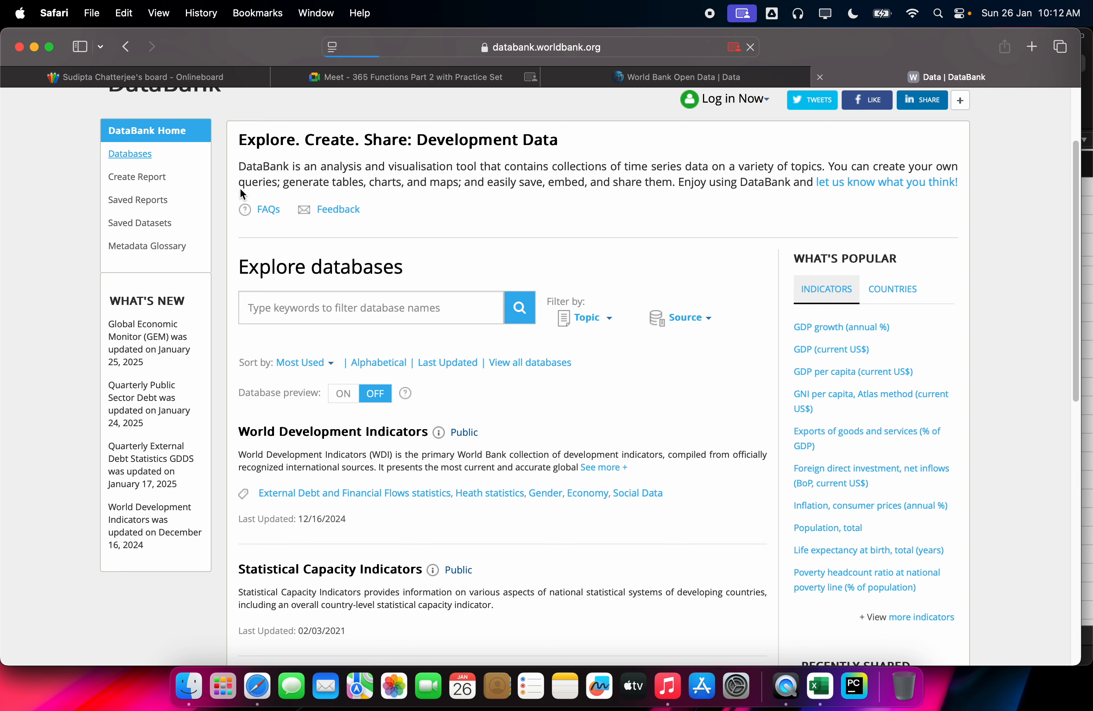
scroll(499, 278, down, 10)
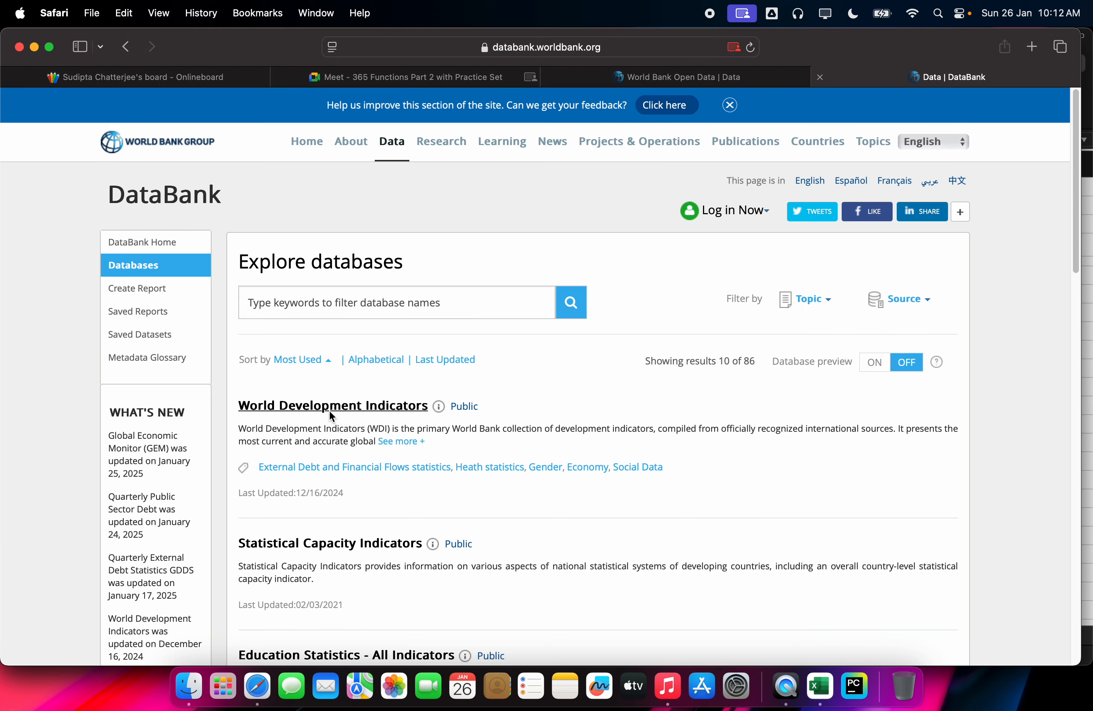
Filter the databases by the External Debt and Financial Flows statistics tag and view the source filter options
click(405, 468)
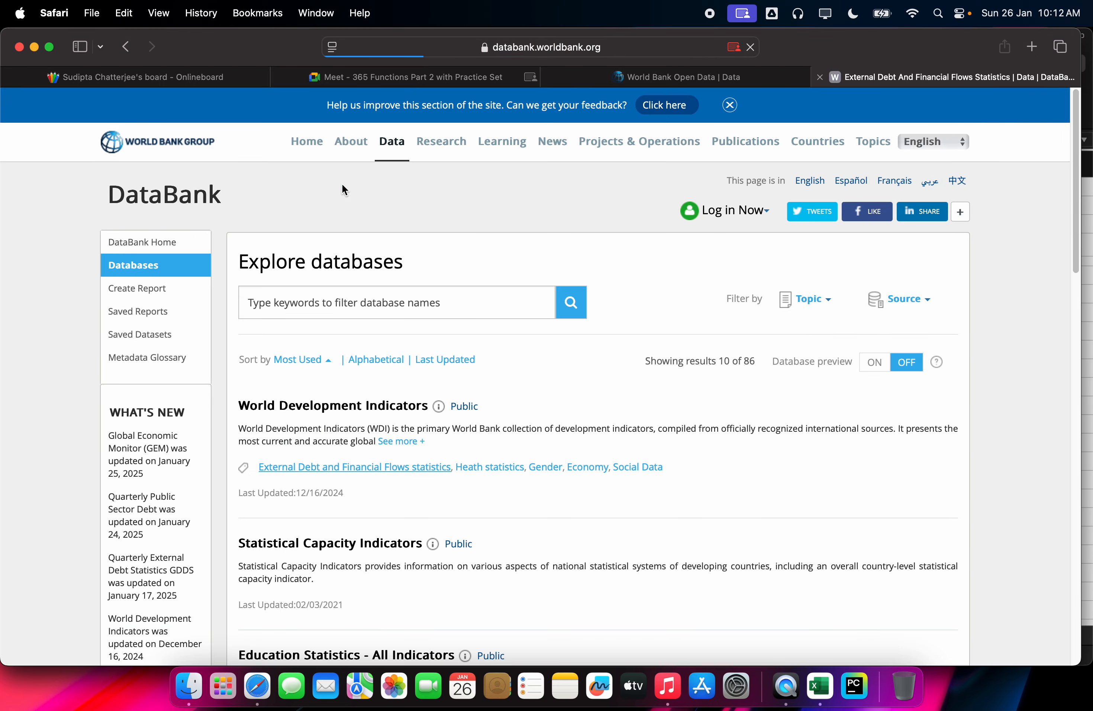
scroll(403, 390, down, 5)
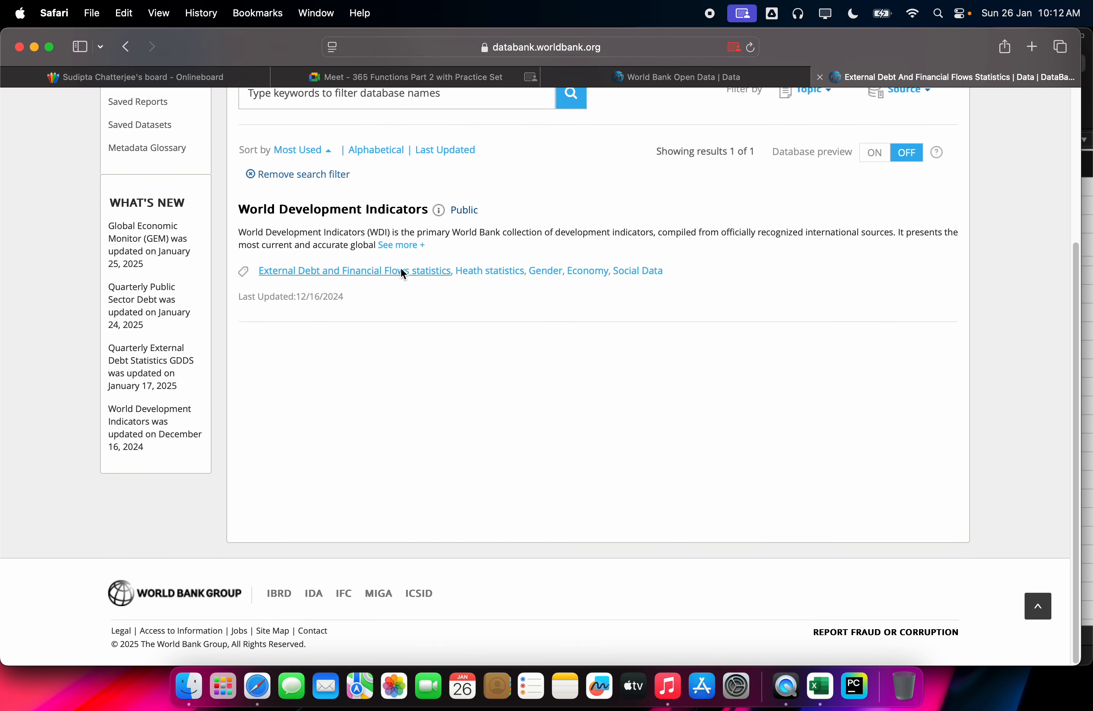
scroll(481, 291, up, 5)
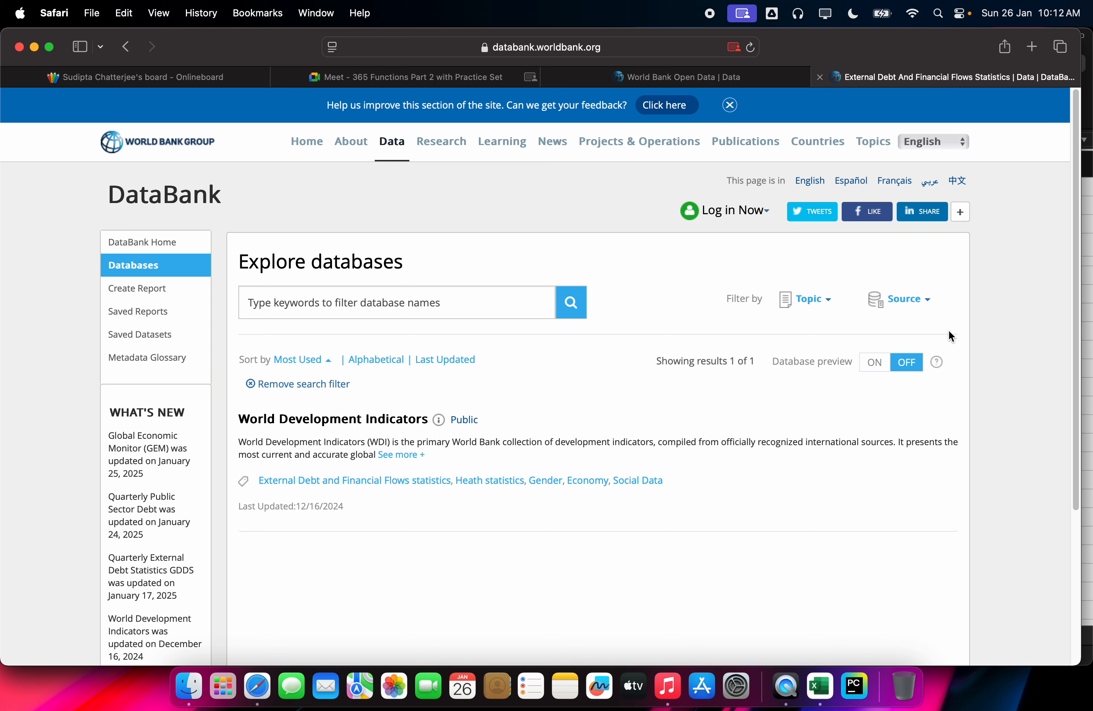
click(919, 305)
click(902, 300)
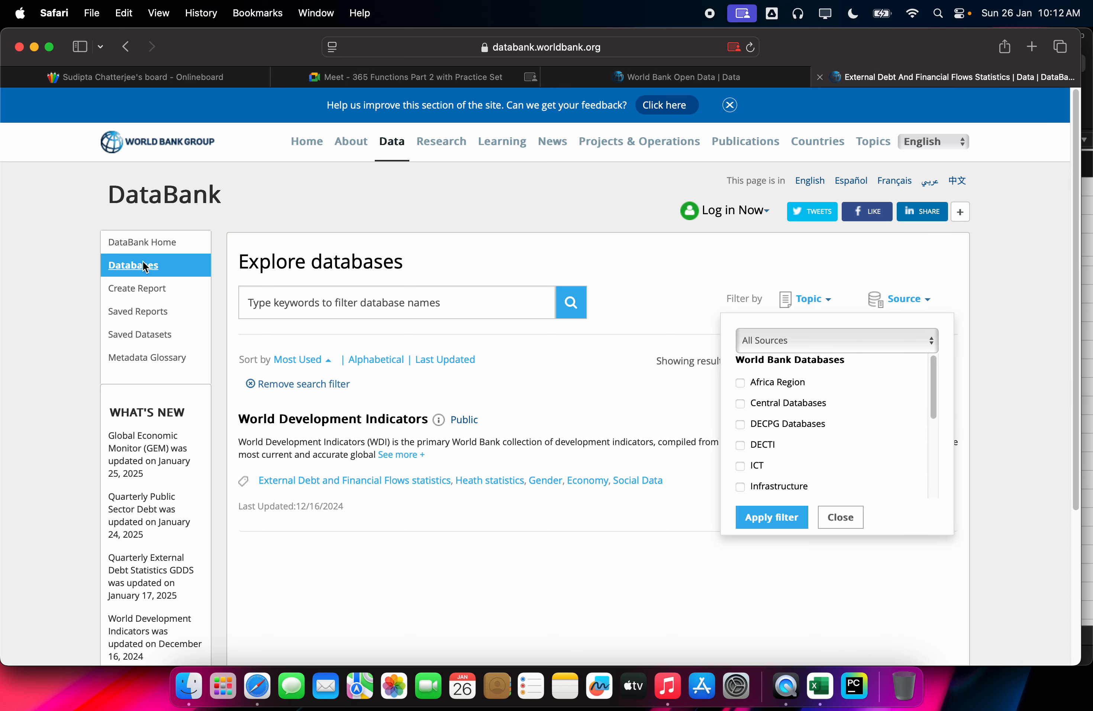
Return to the DataBank home page, search the databases for "india" and open the India Power Sector Review Database
click(140, 243)
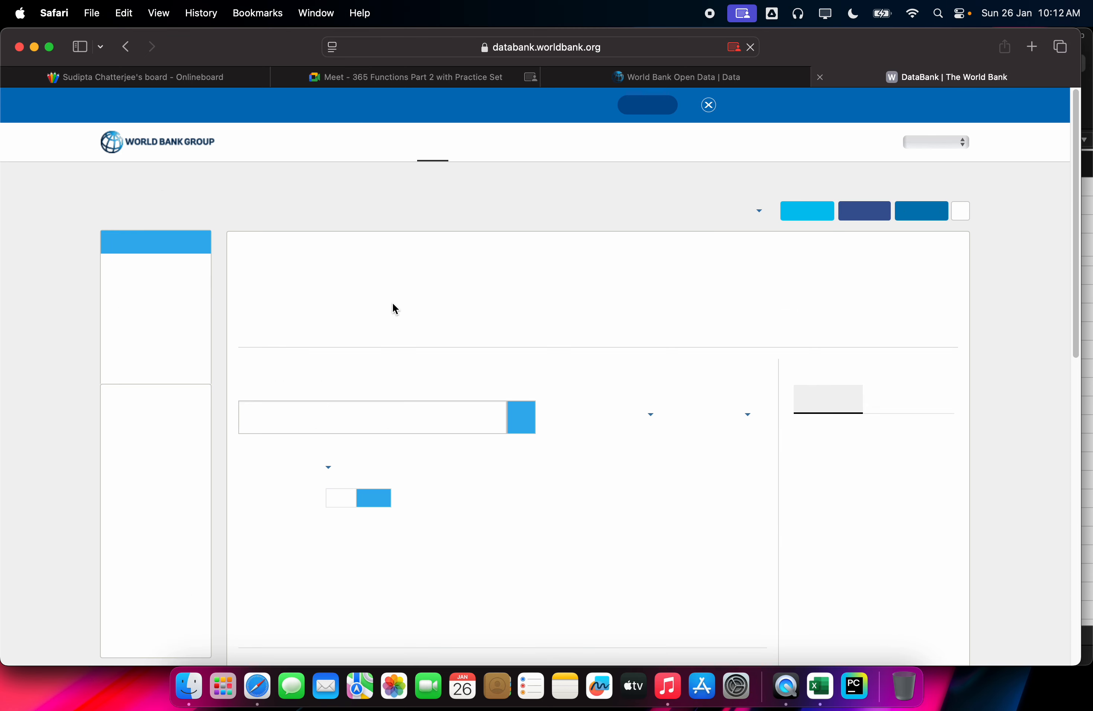
click(340, 418)
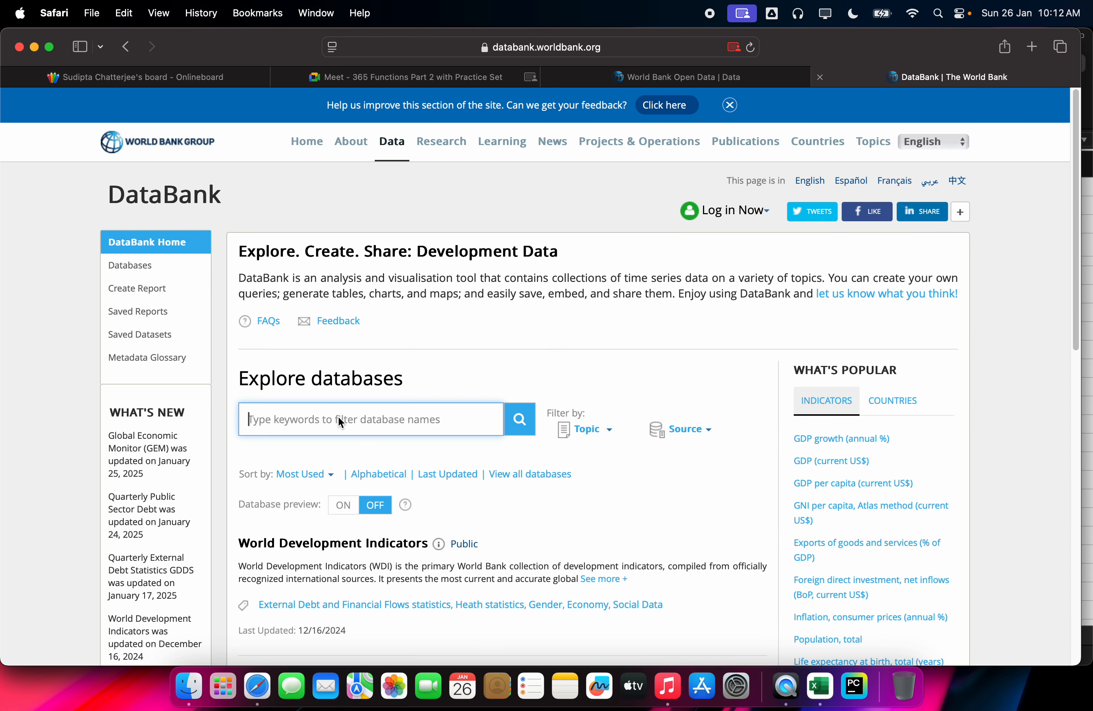
text(india)
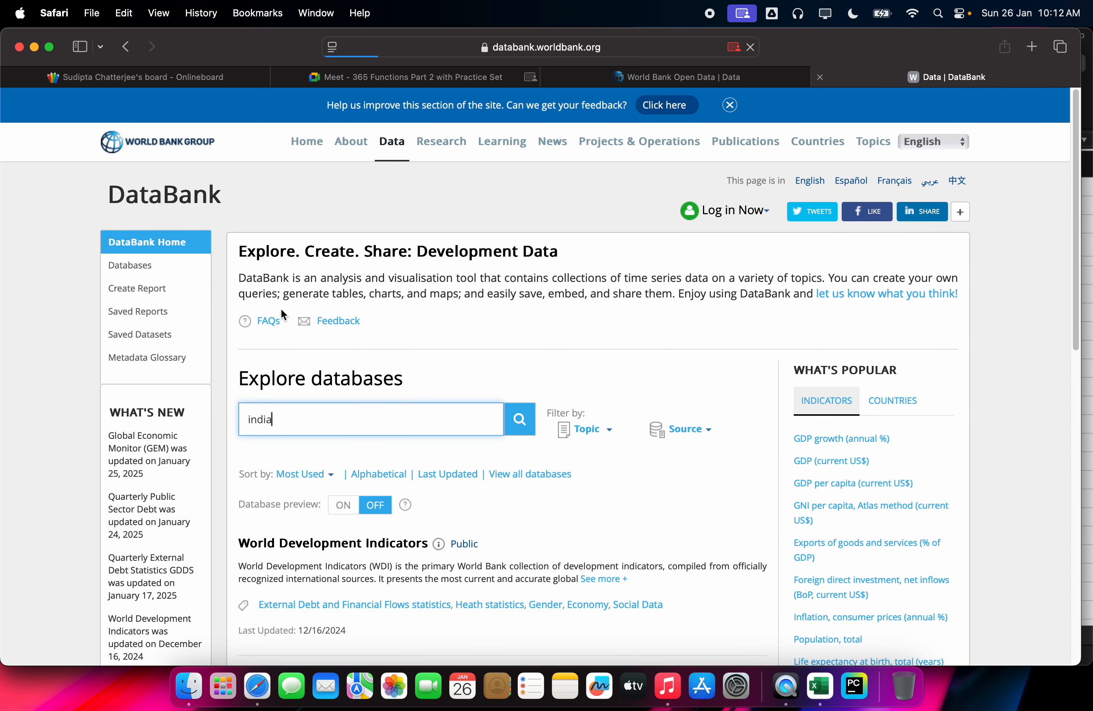
scroll(451, 313, down, 7)
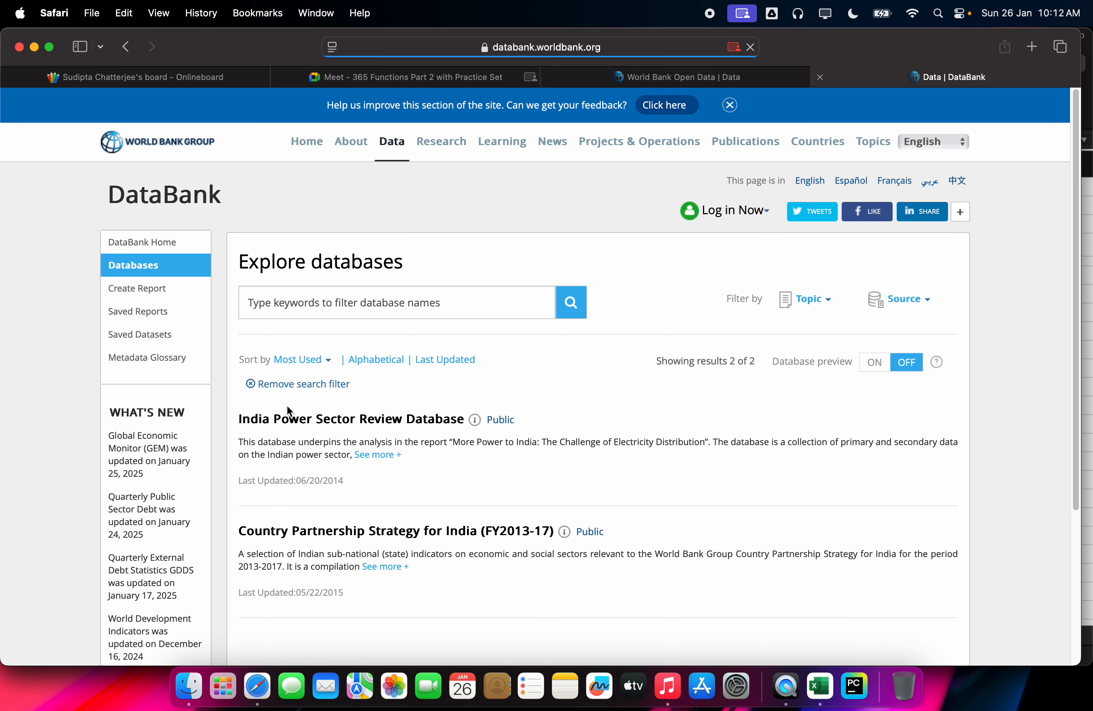
click(455, 420)
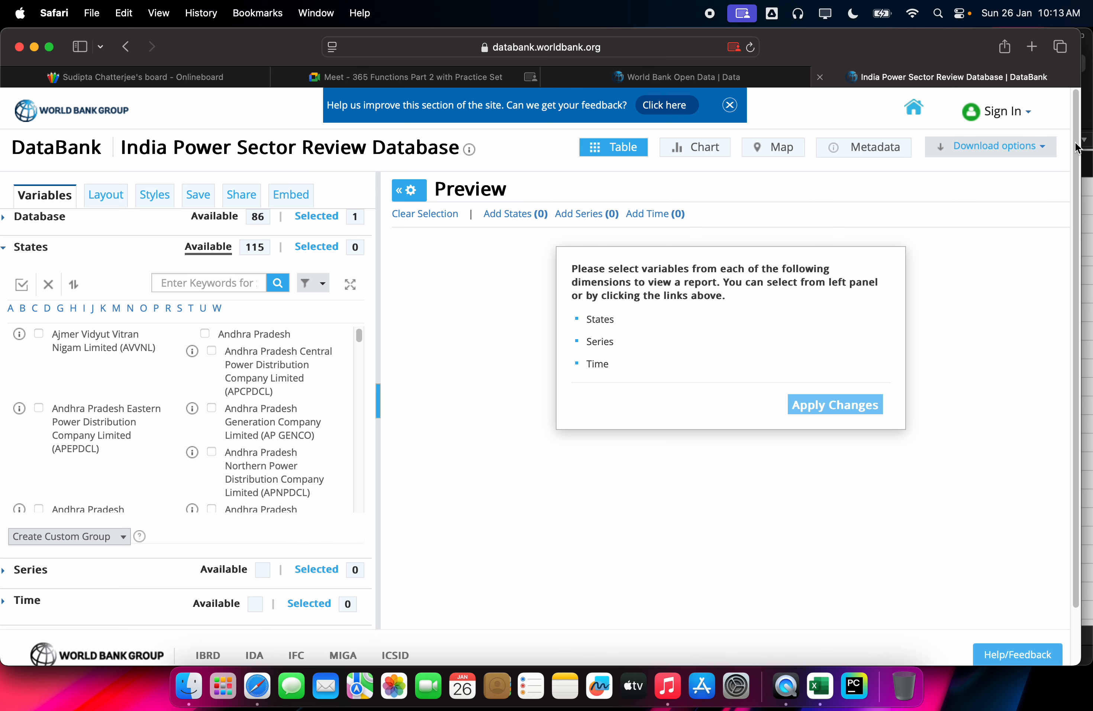
View the download formats offered for the database and dismiss the feedback banner
click(1035, 144)
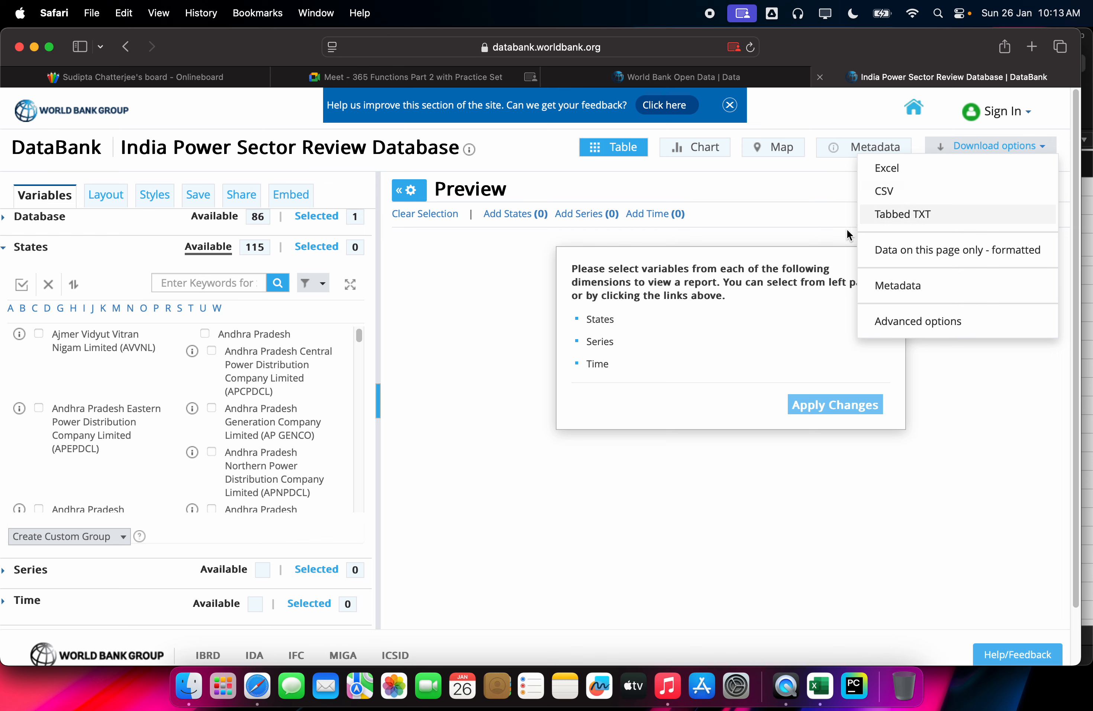
click(729, 105)
mouse_move(960, 147)
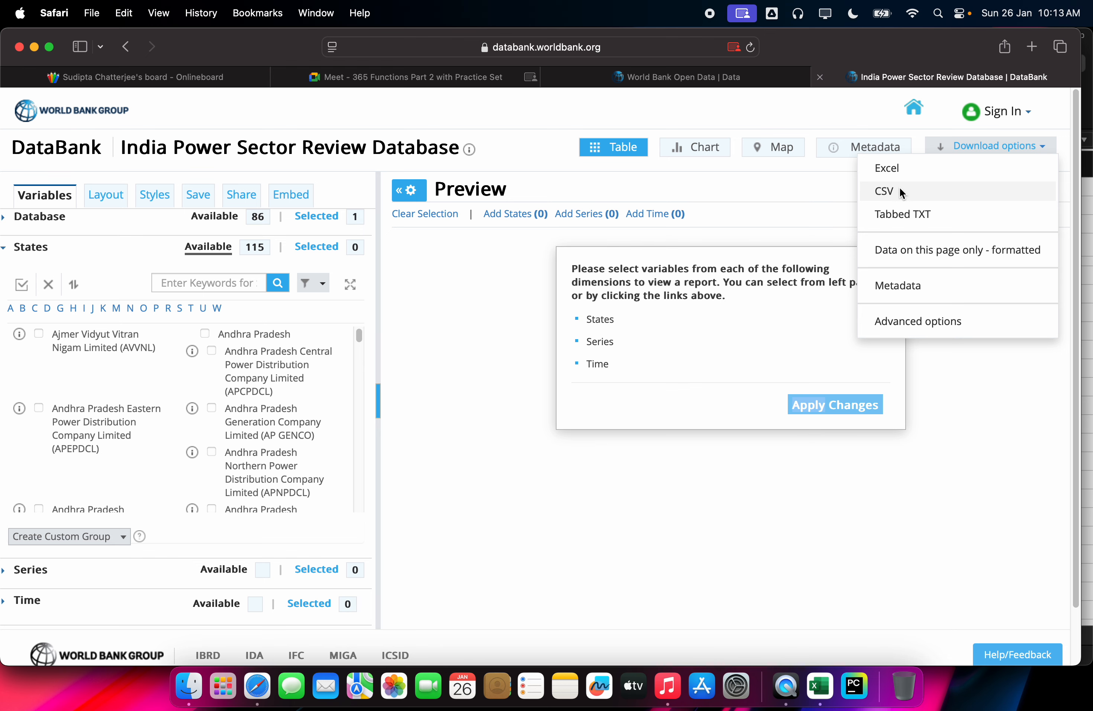
Review the selected states, the available and selected databases, and the download options without choosing a format
click(308, 247)
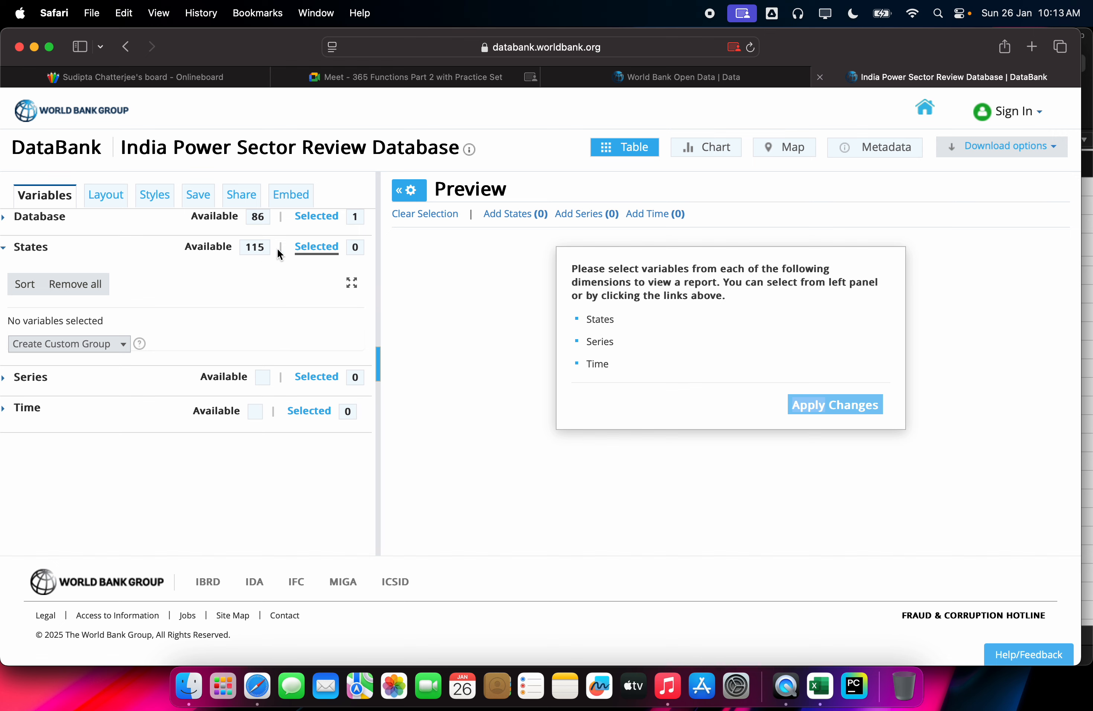
click(254, 217)
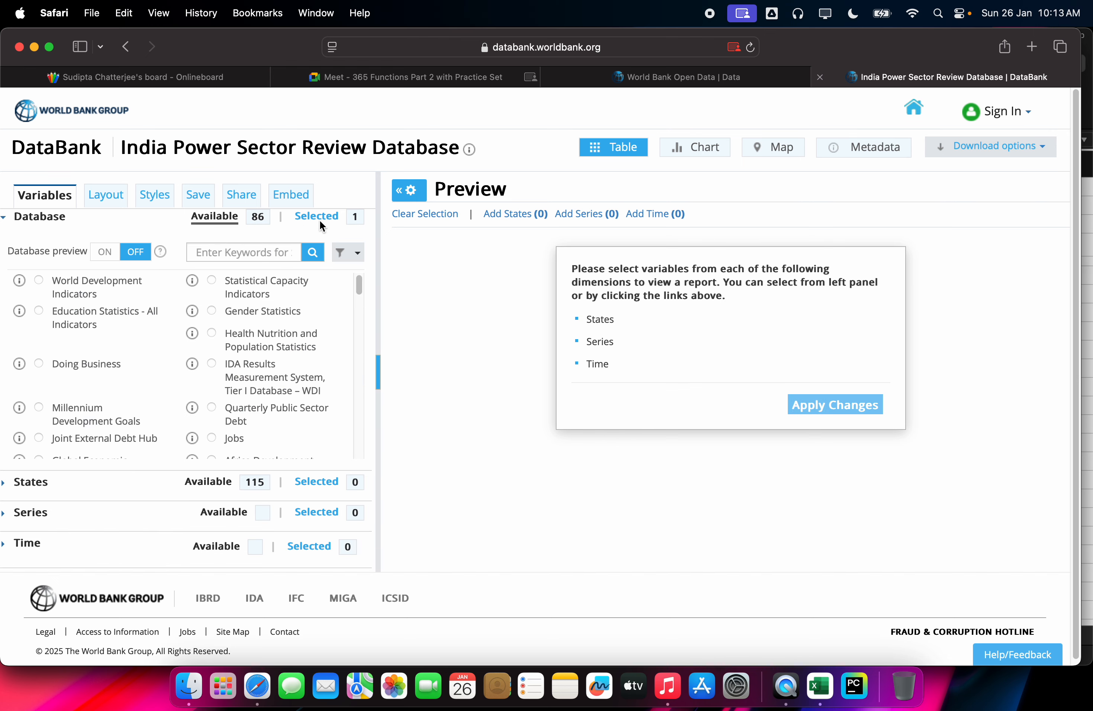
click(349, 215)
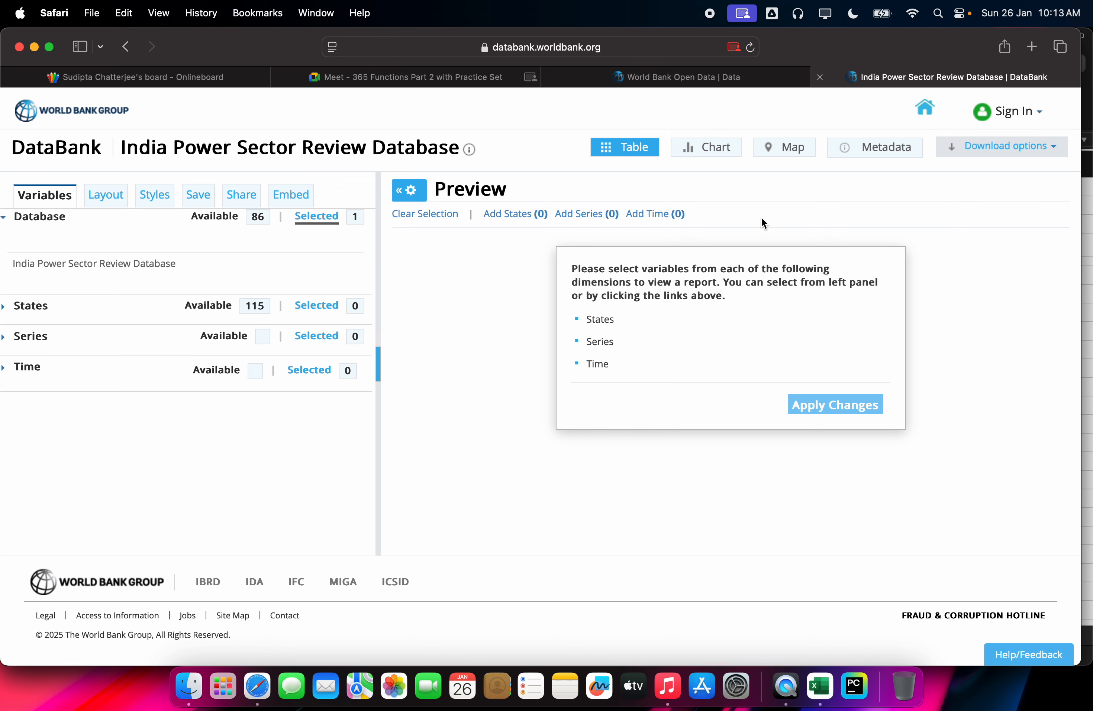
click(976, 149)
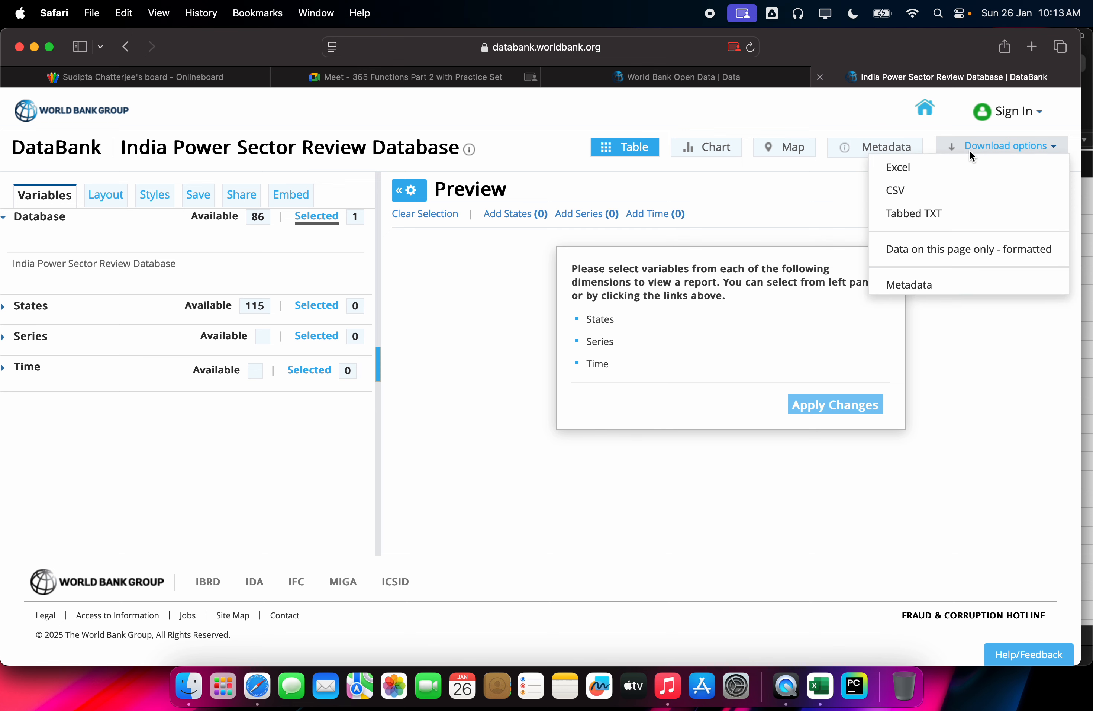
click(832, 398)
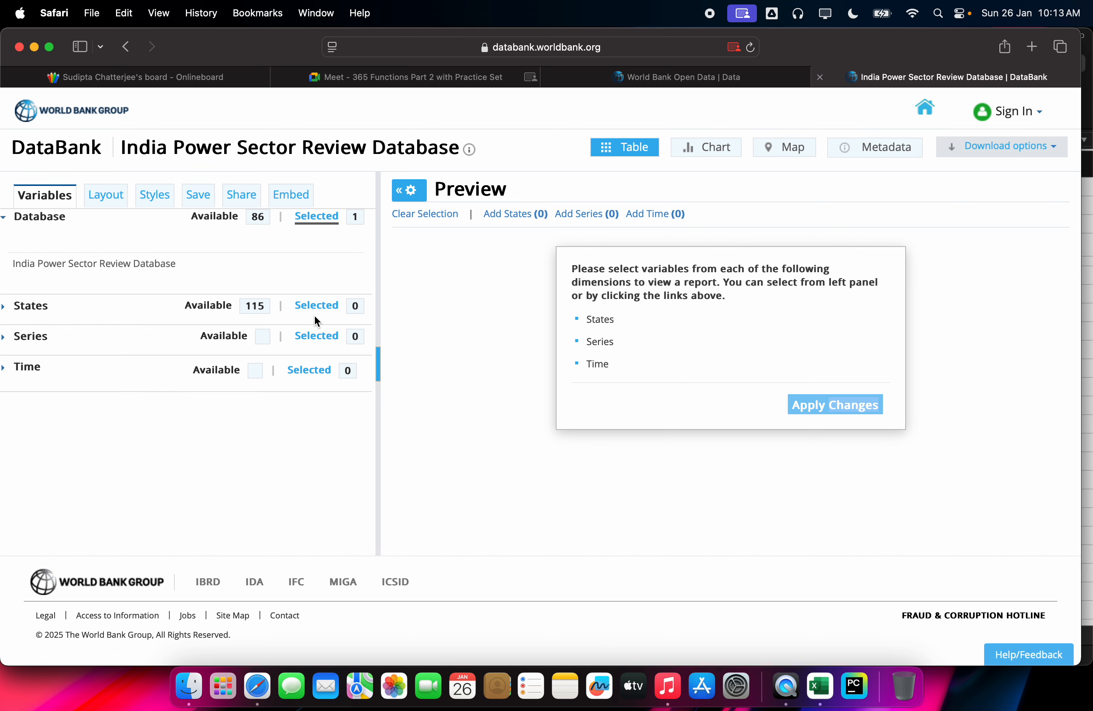
Select all available states for the report, and turn on the database preview, accepting the change of database
click(285, 313)
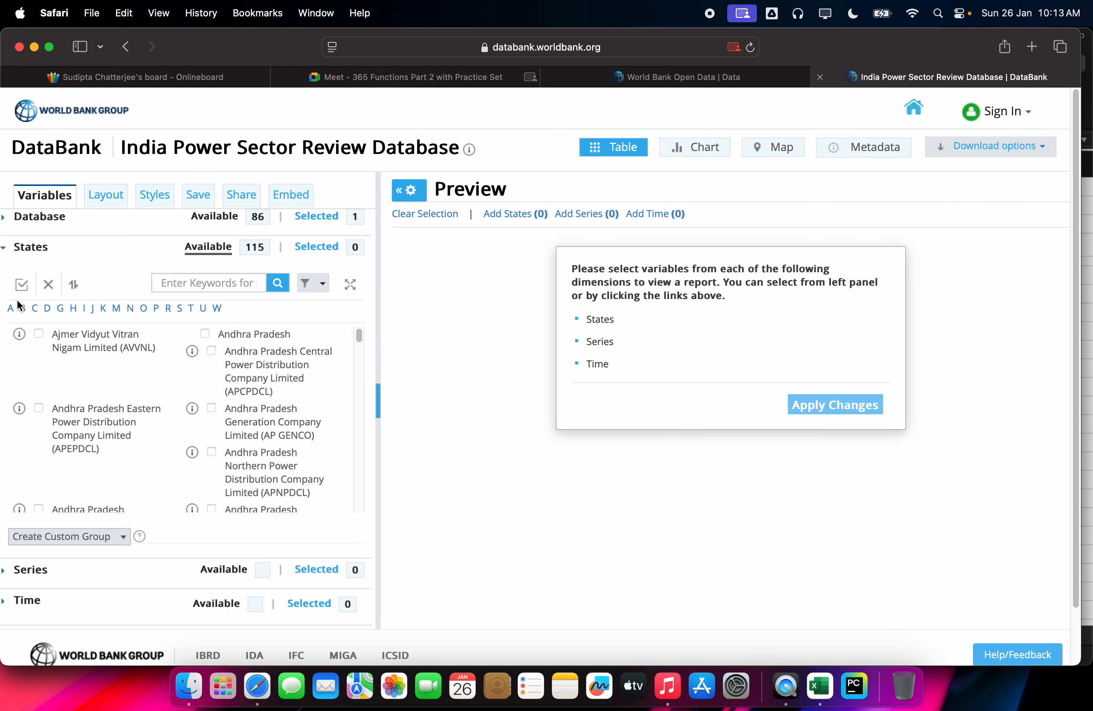
click(22, 285)
click(249, 218)
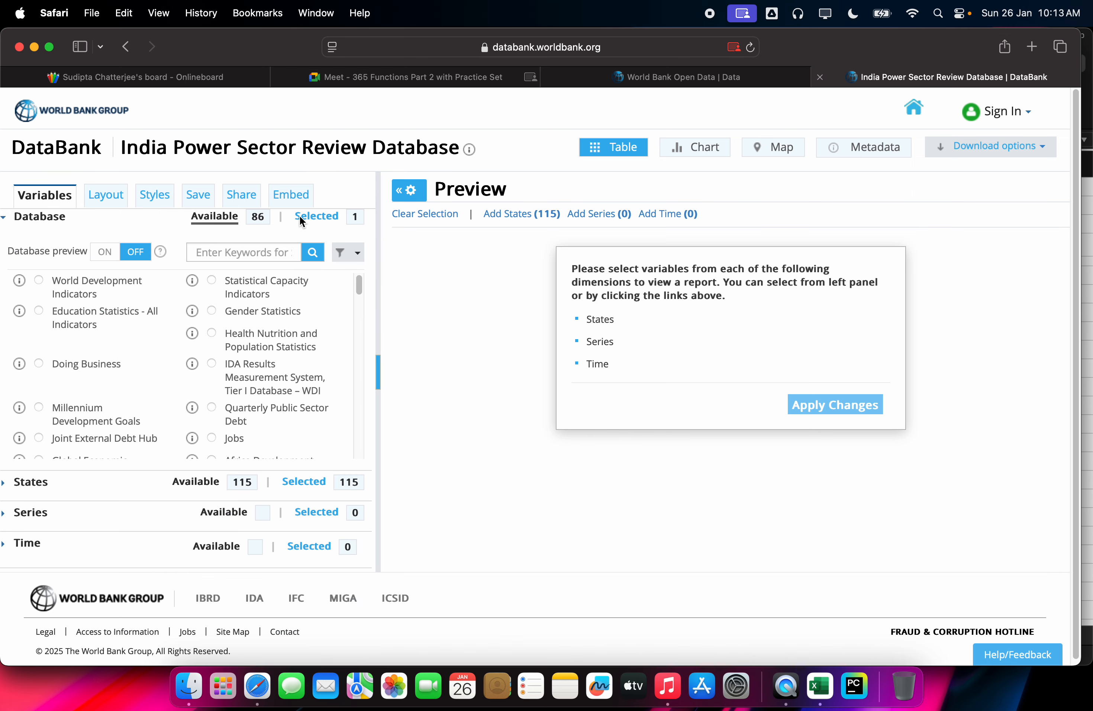
click(300, 216)
click(255, 214)
click(105, 253)
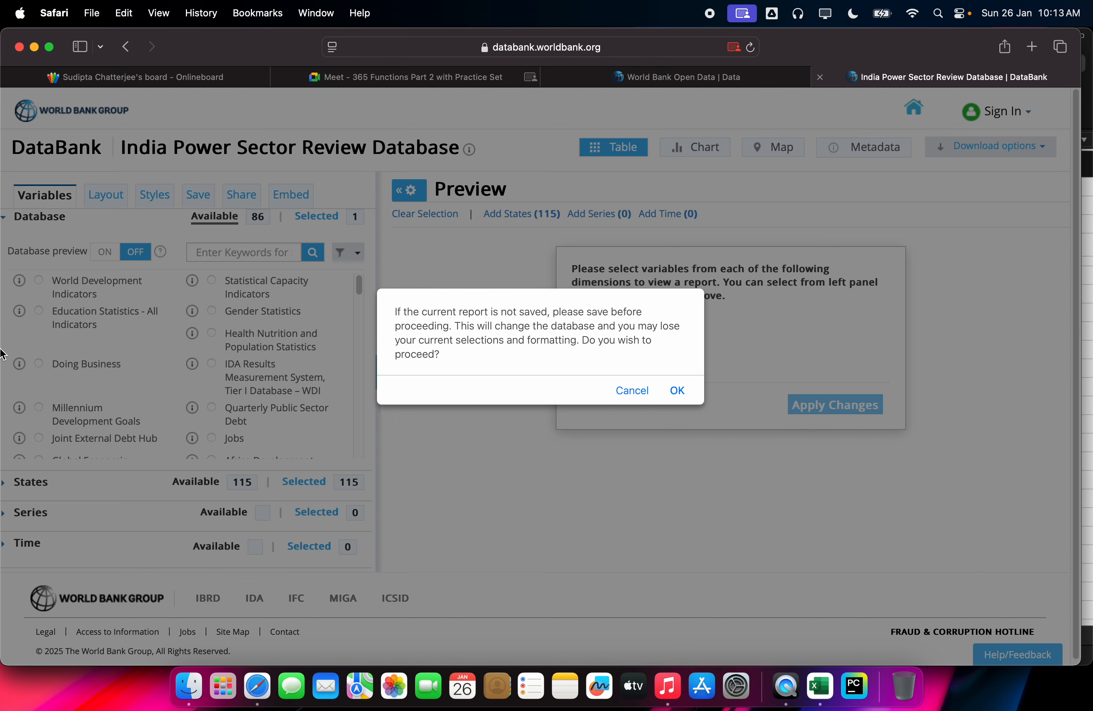
click(676, 390)
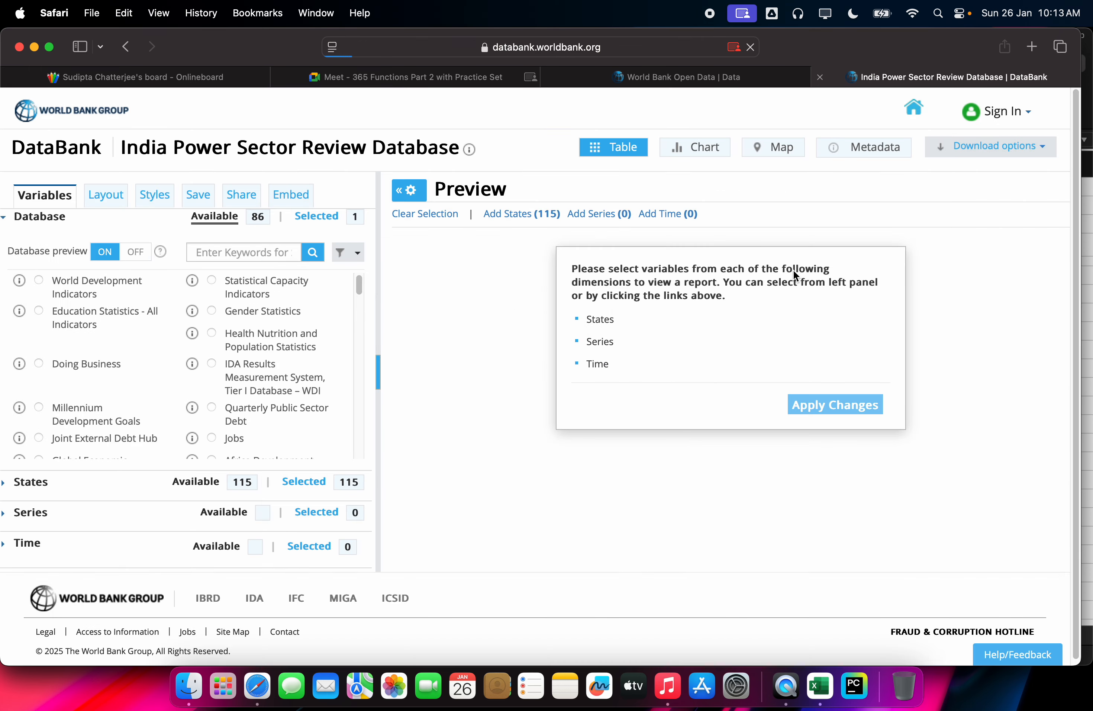
View the download options, try to apply the changes to the report and view the selected database
click(944, 145)
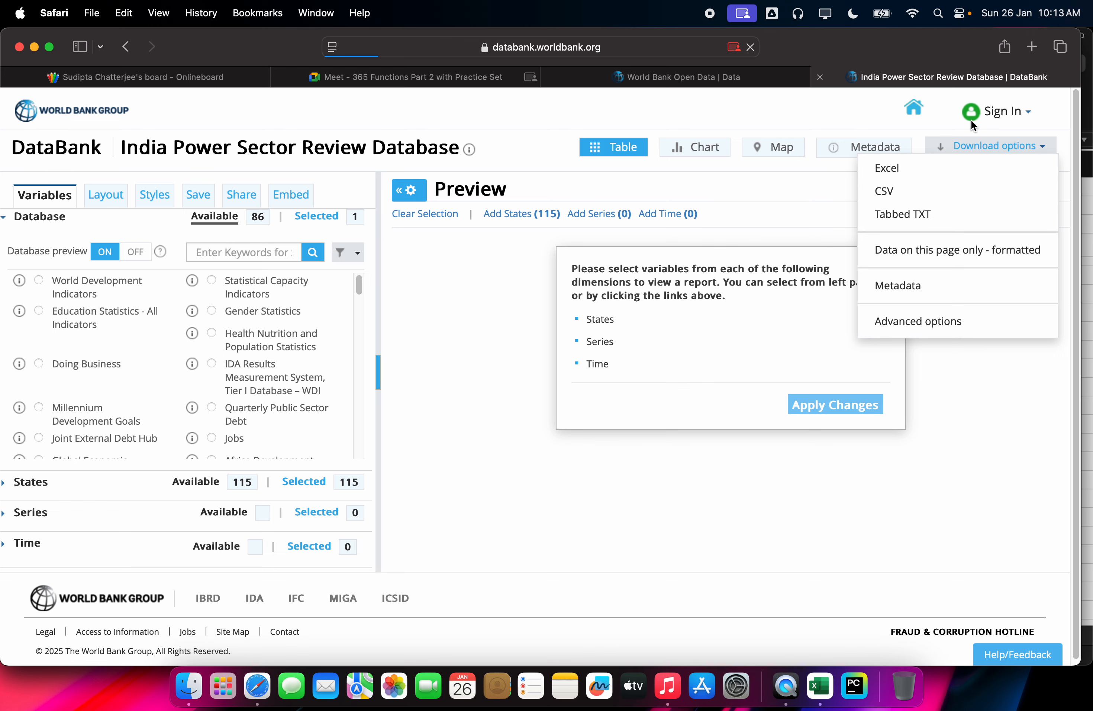
double_click(834, 407)
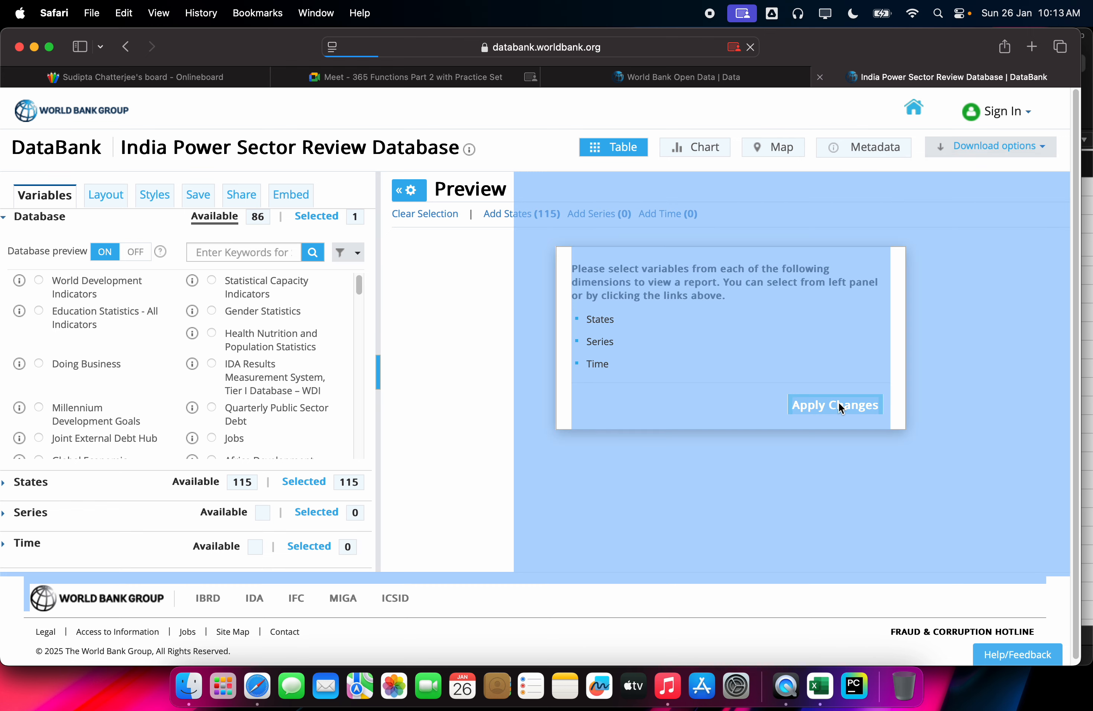
click(317, 217)
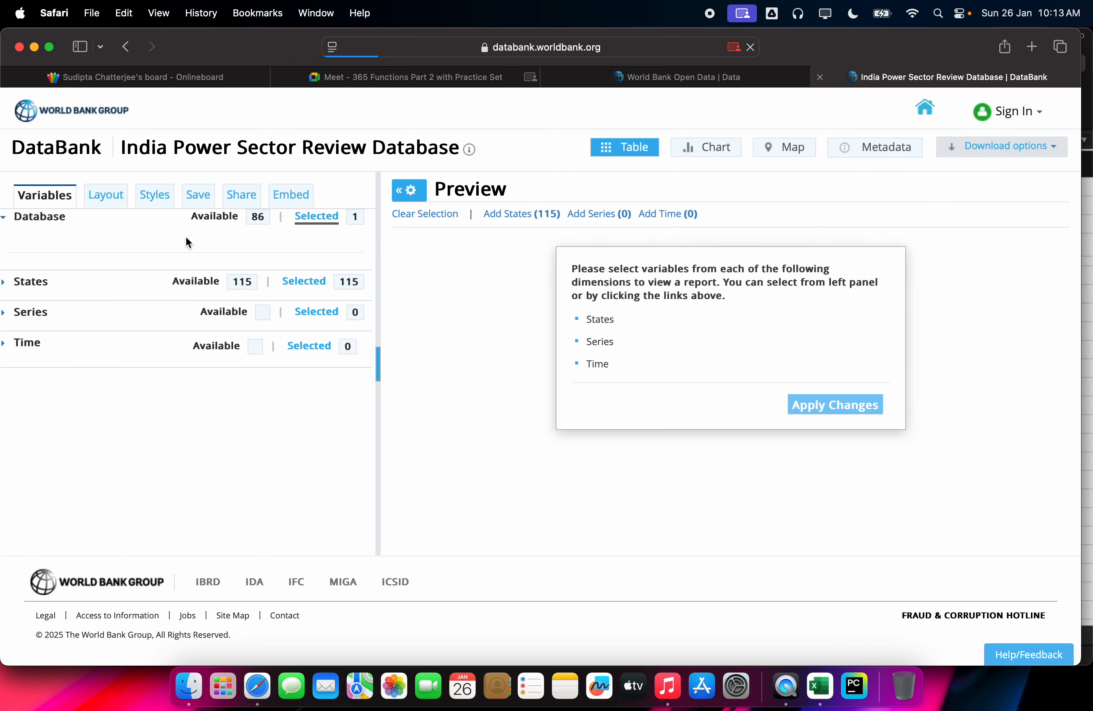
Select all available series for the report and view the download formats offered
click(267, 335)
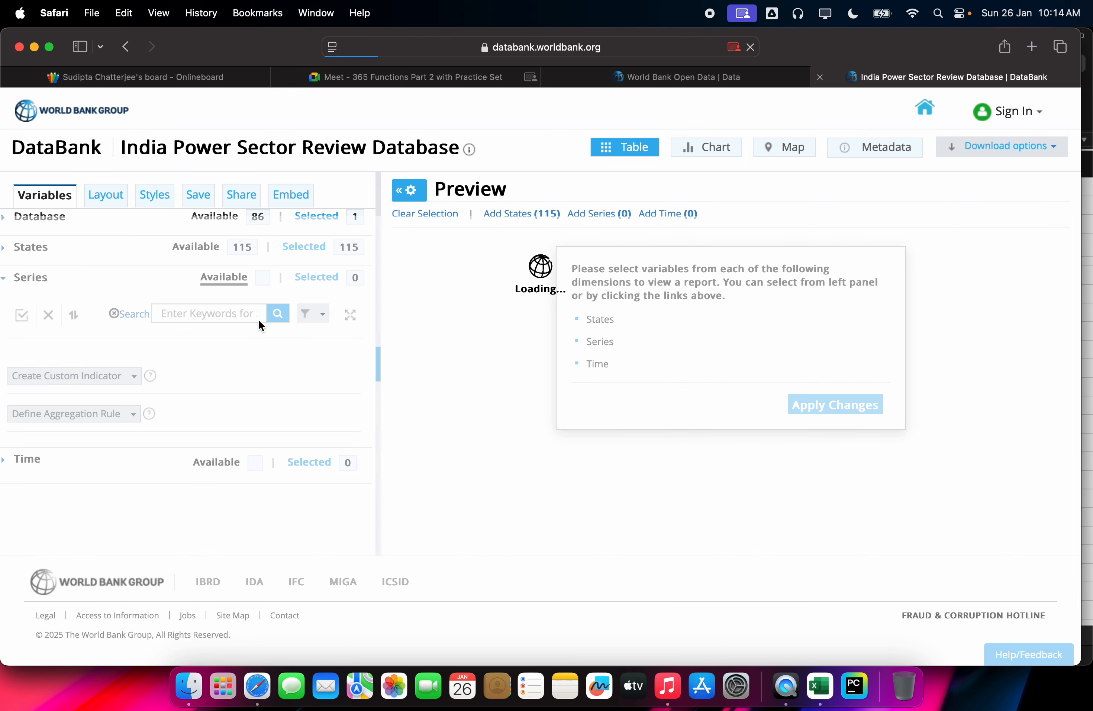
click(26, 316)
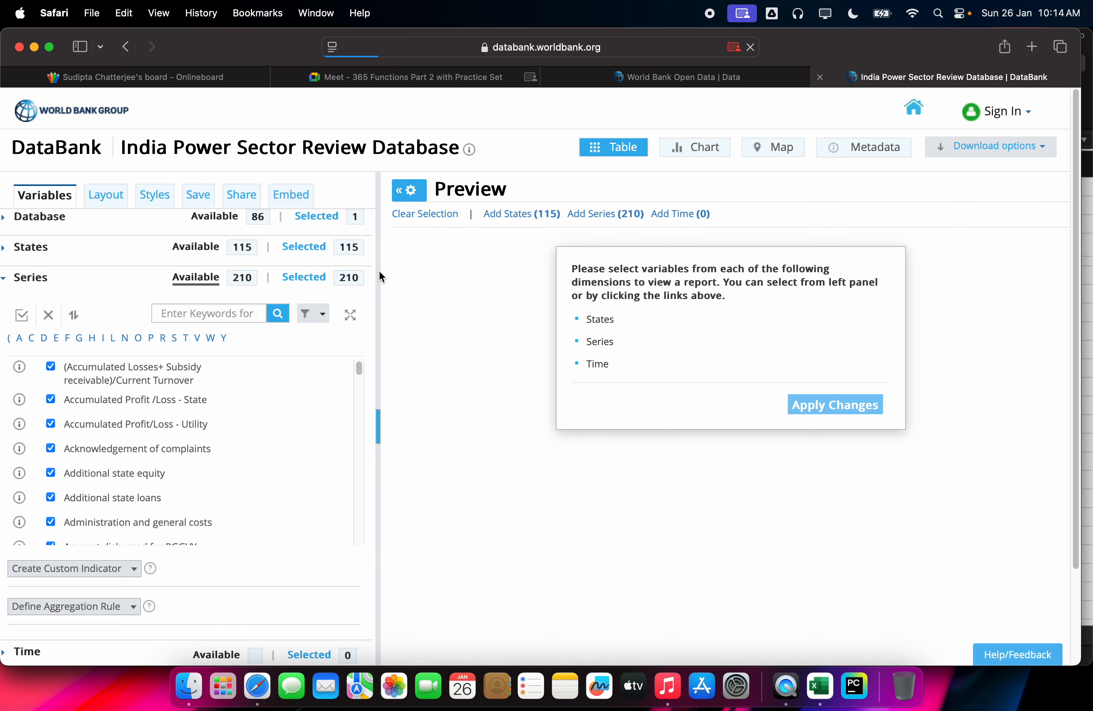
scroll(323, 444, down, 3)
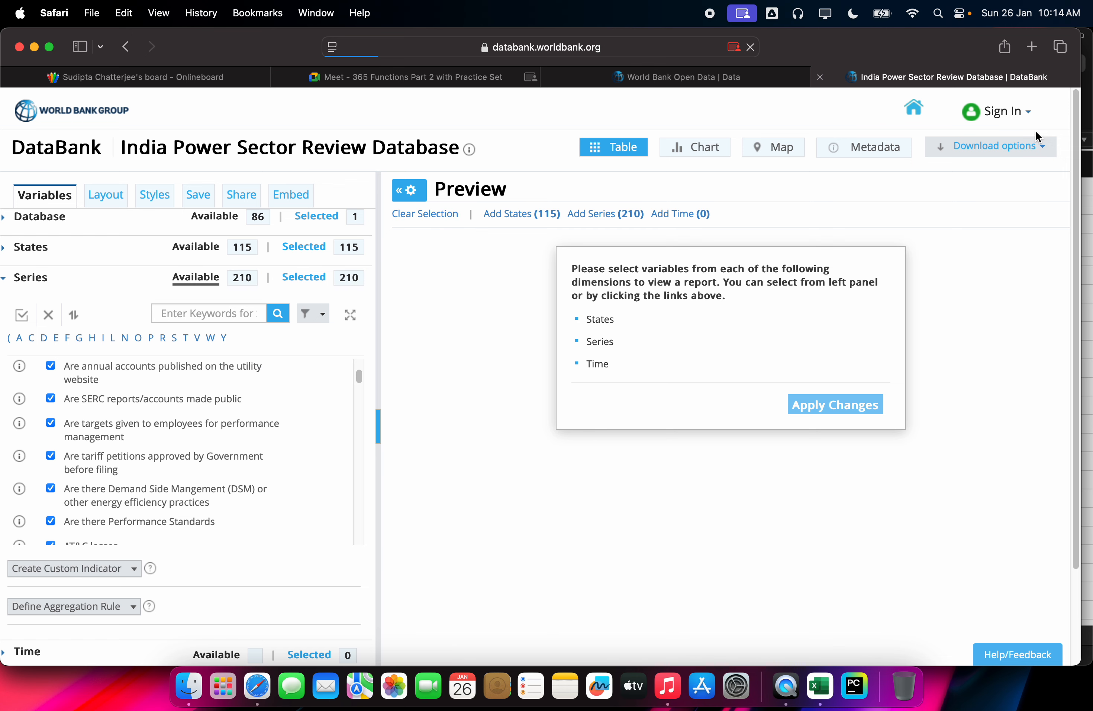
click(1033, 146)
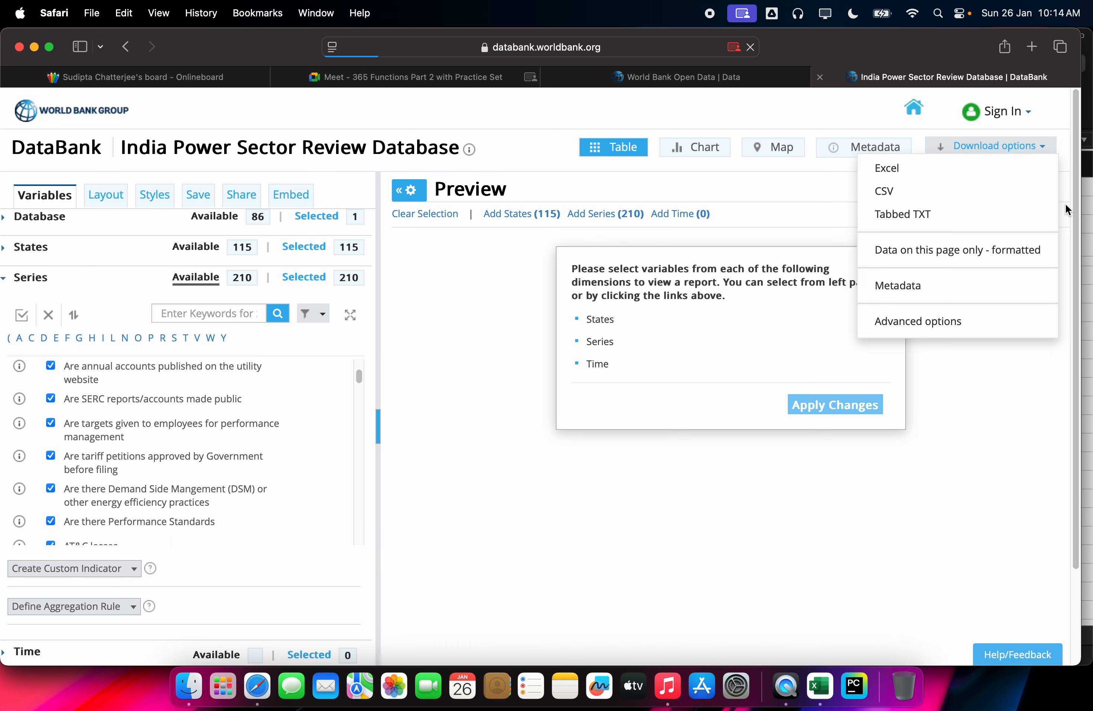
Close the World Bank Open Data page and search the web for "office online" in place of the DataBank page
click(741, 80)
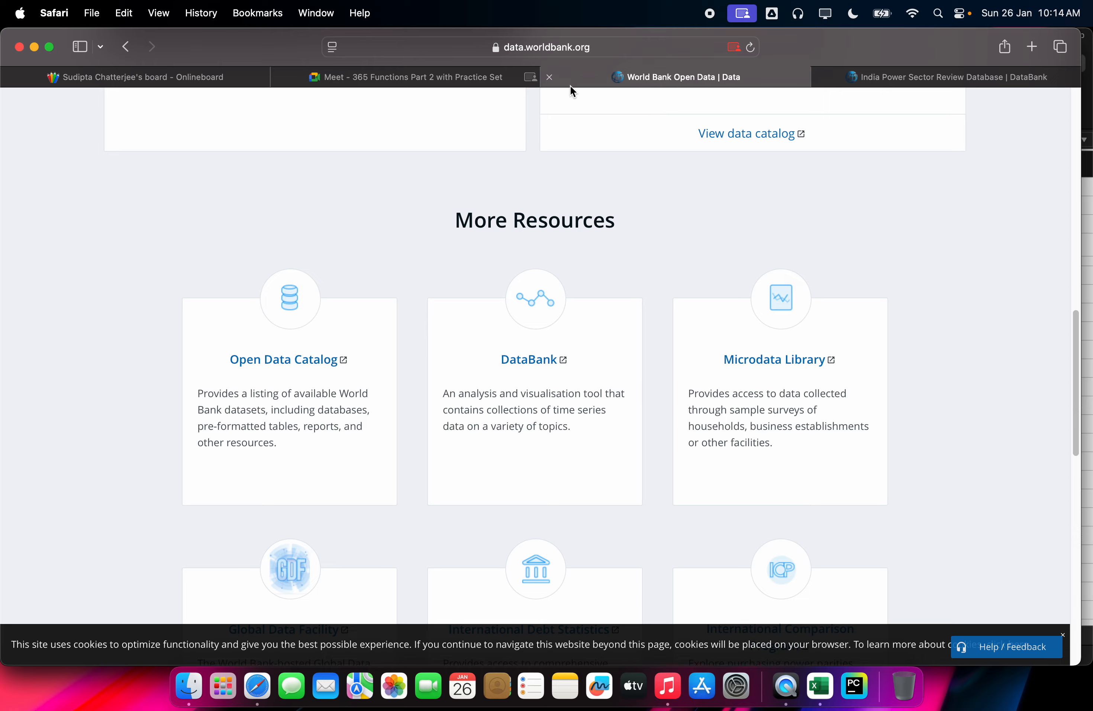
click(552, 81)
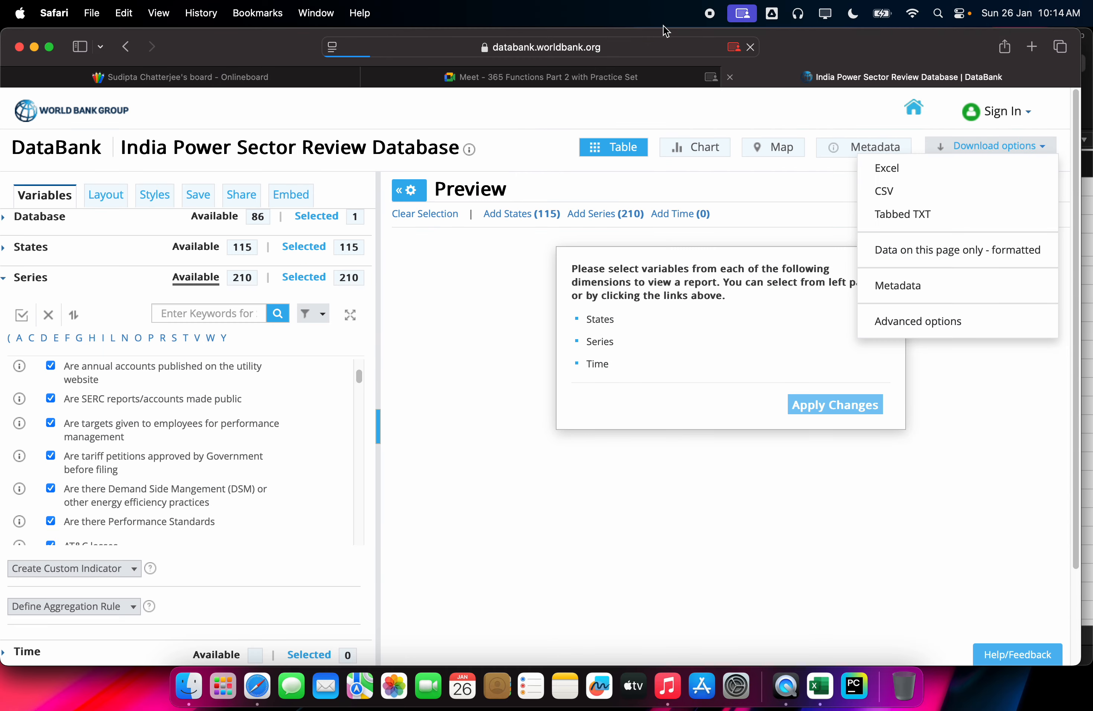
click(611, 44)
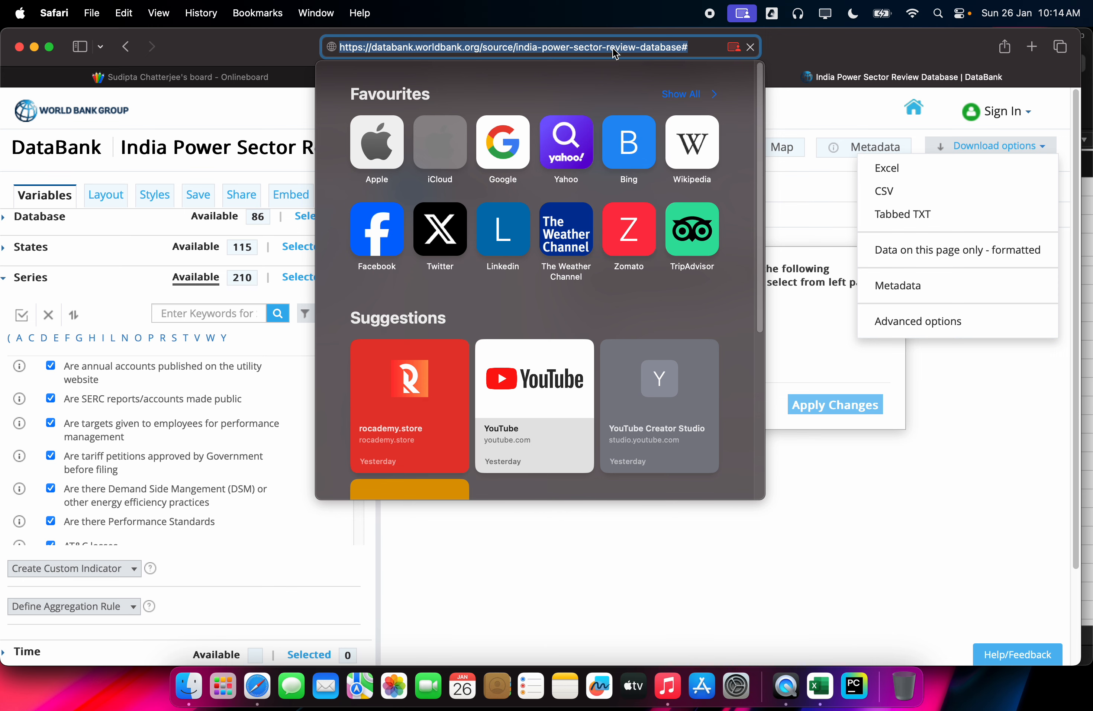
text(office n)
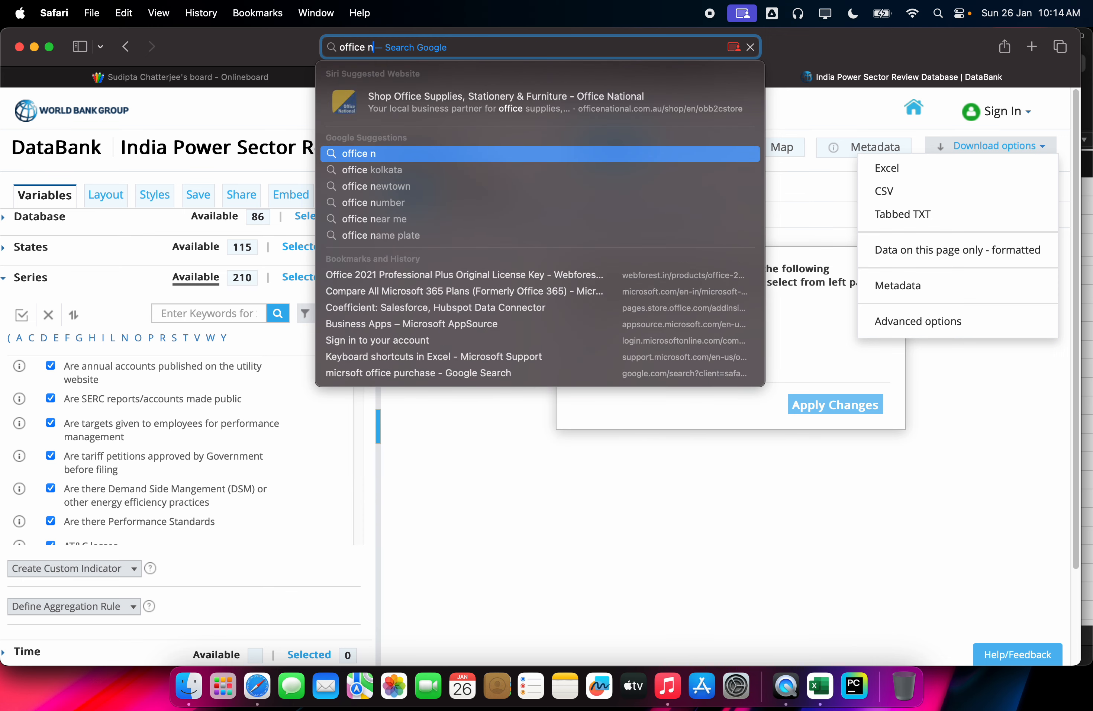
key(BackSpace)
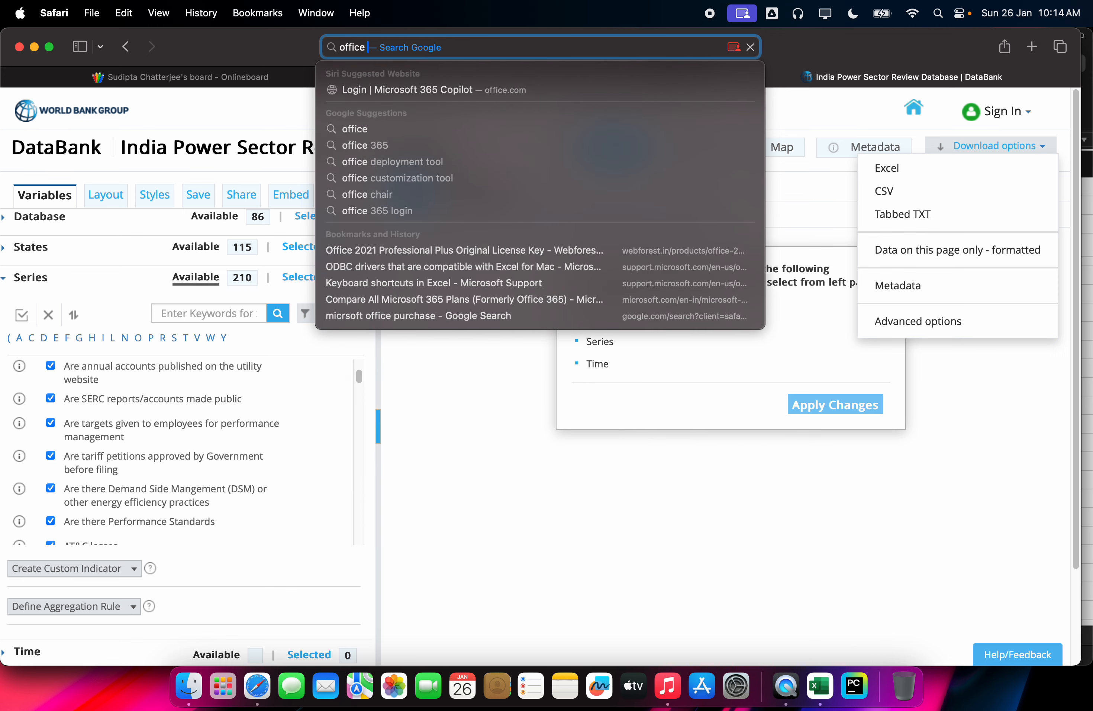
text(online)
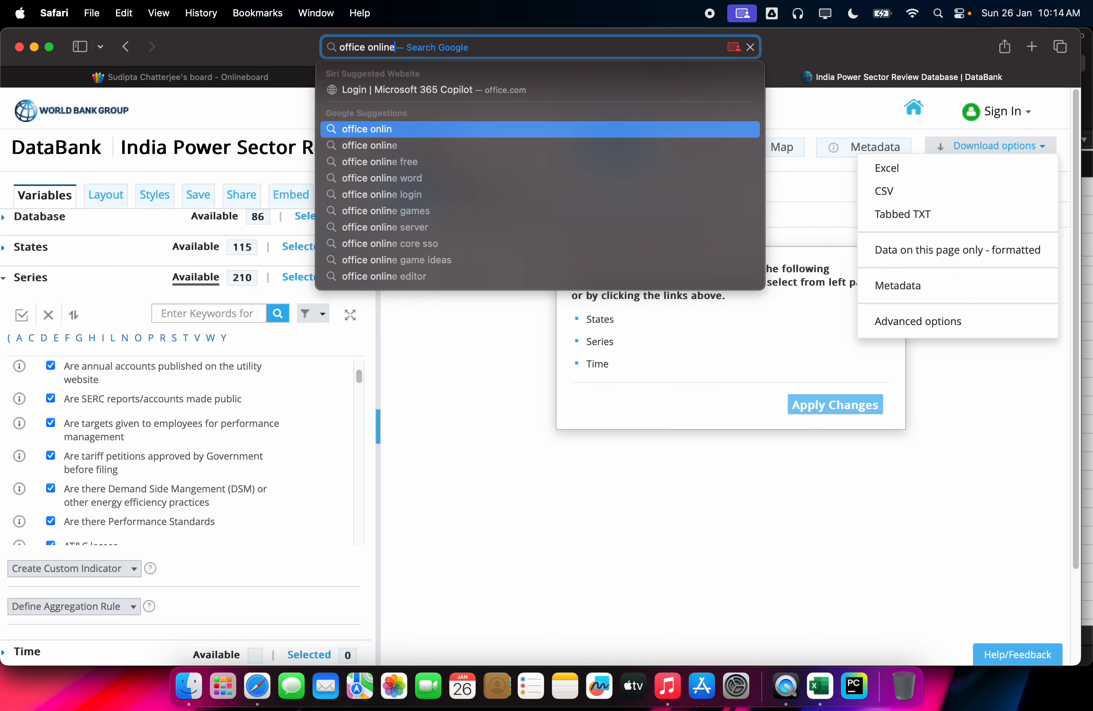
key(Return)
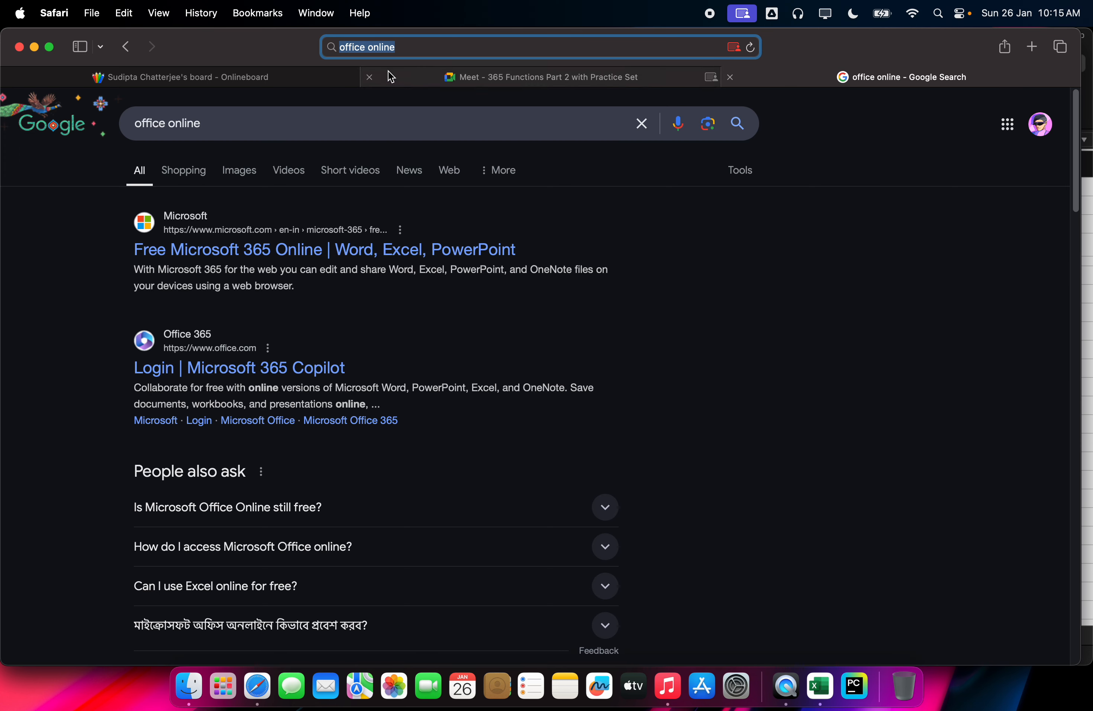
Sign in through the free Microsoft 365 Online page and start entering "=sort" in cell F4 of a new blank Excel workbook
click(341, 229)
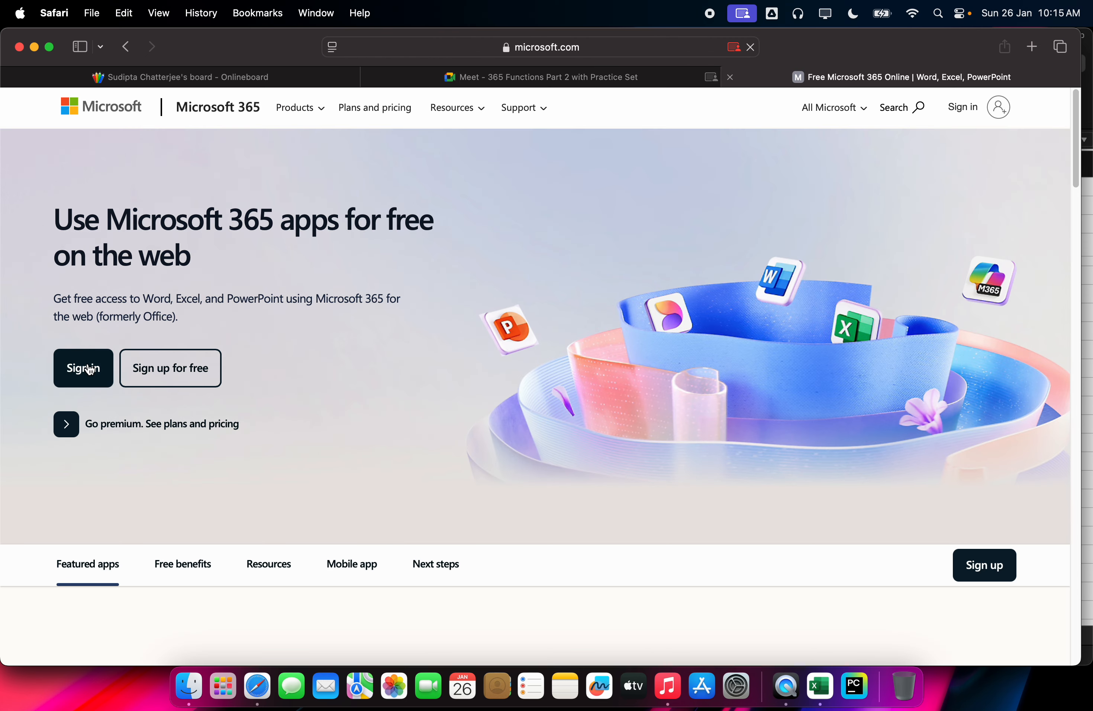
click(88, 368)
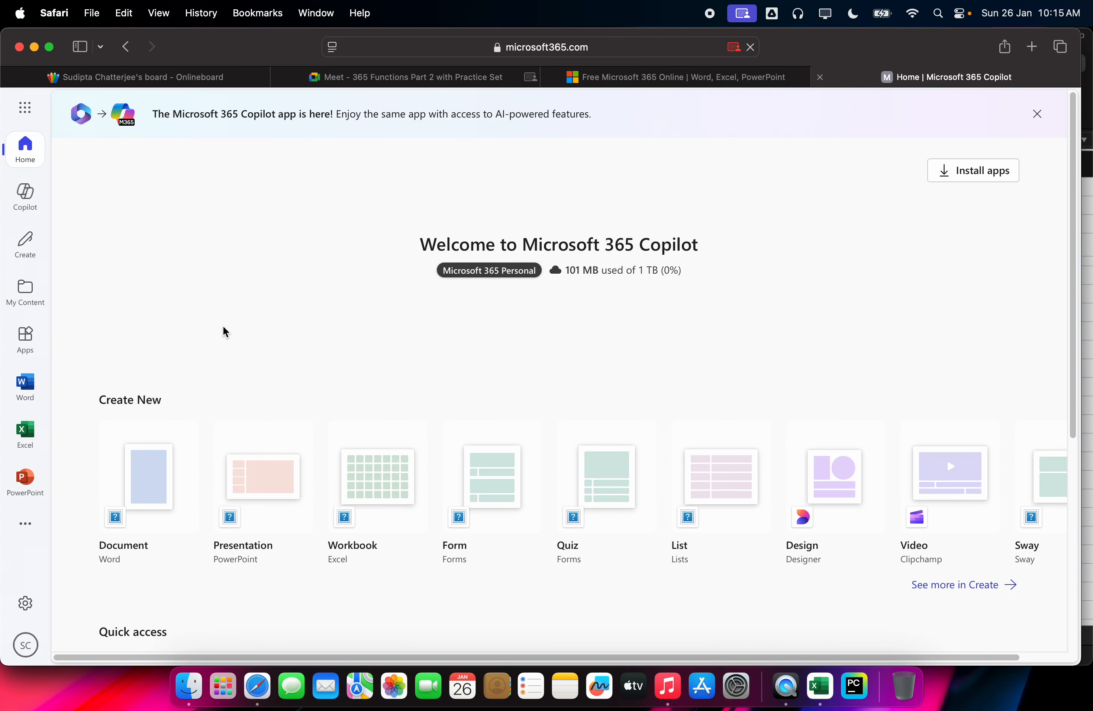
click(393, 489)
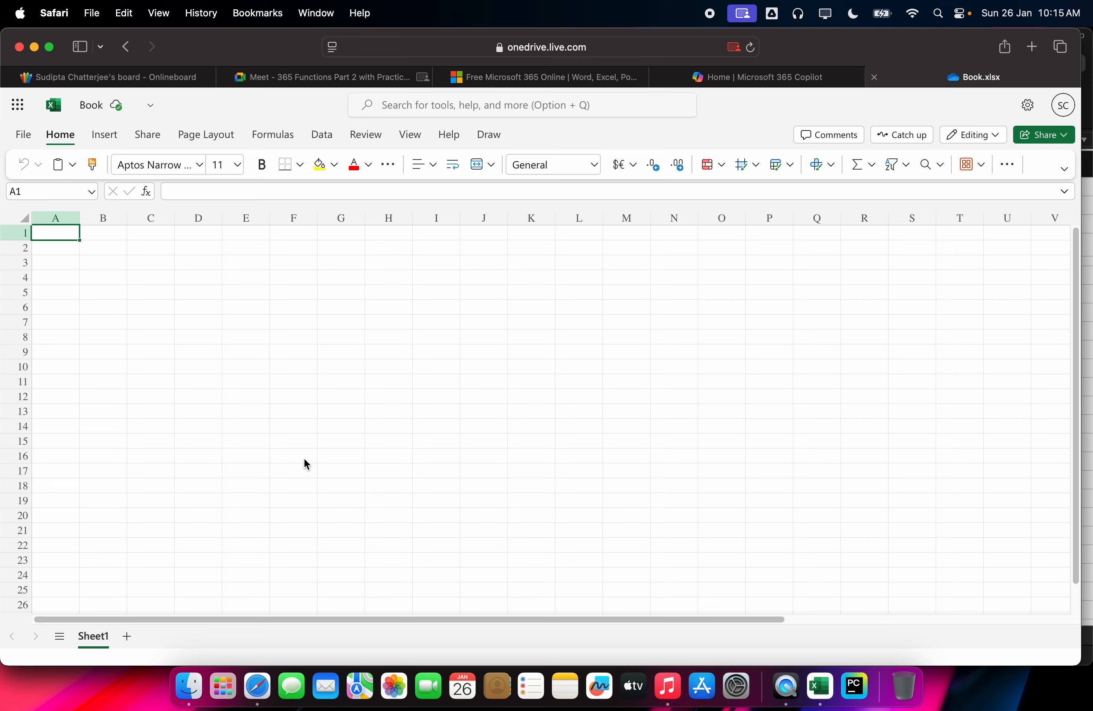
click(273, 280)
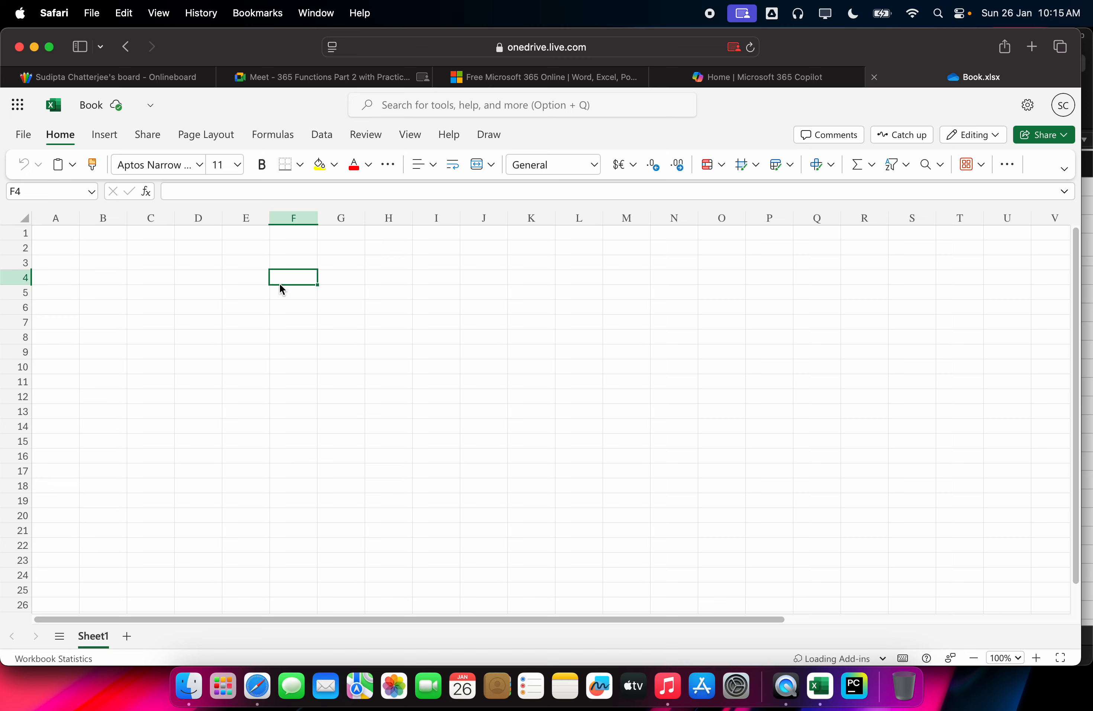
text(=sort)
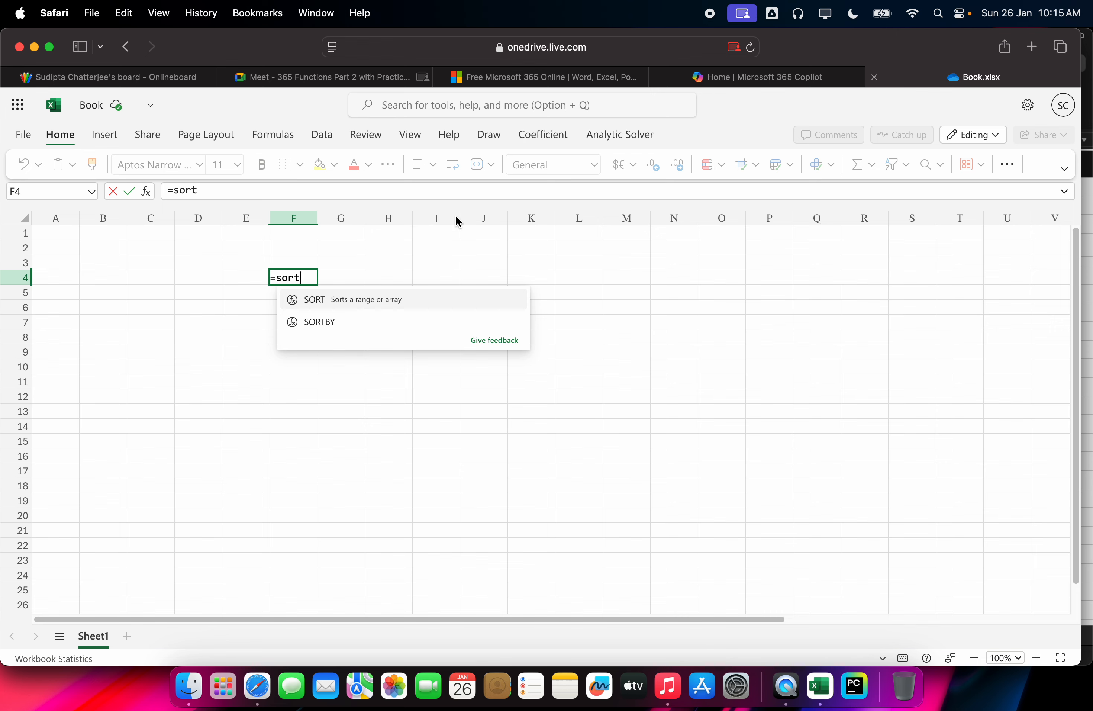
Close the Microsoft 365 pages and the online workbook, and open the raised-hand queue in the Google Meet call
click(503, 71)
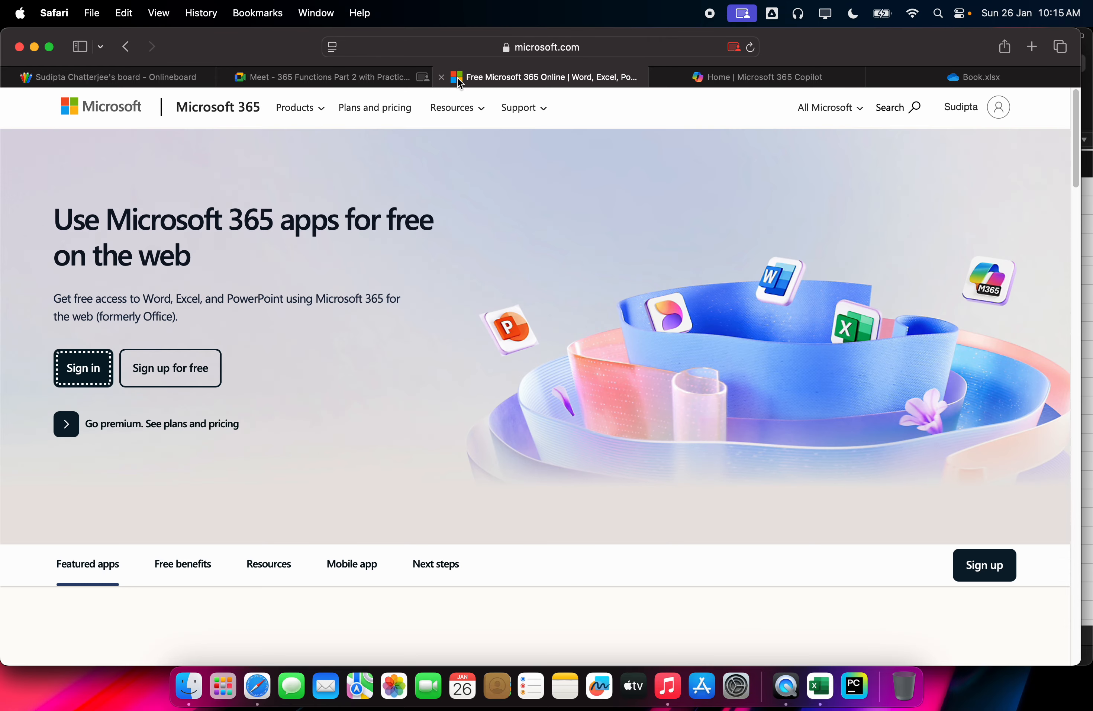
click(446, 79)
click(442, 80)
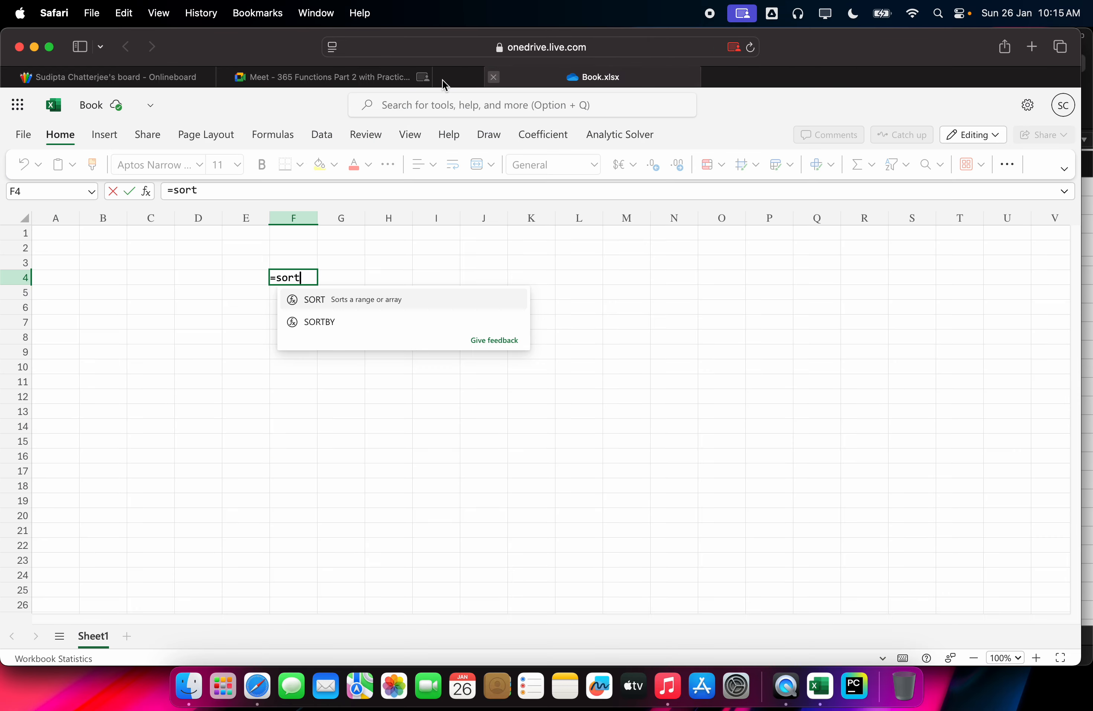
click(442, 79)
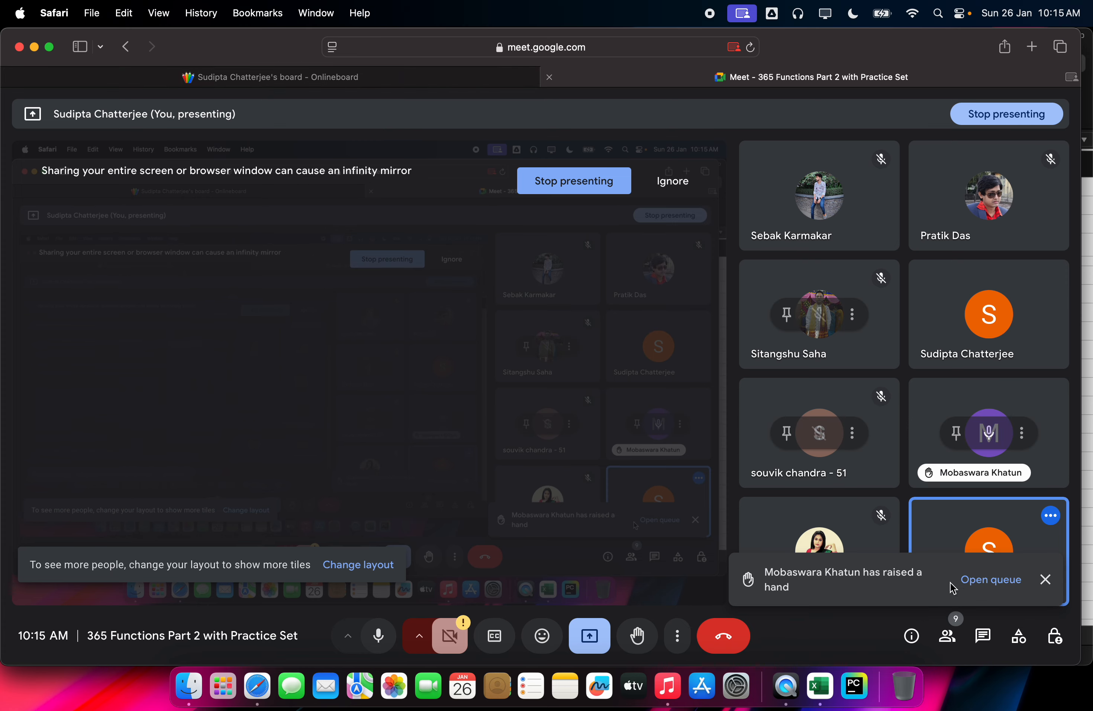
click(972, 580)
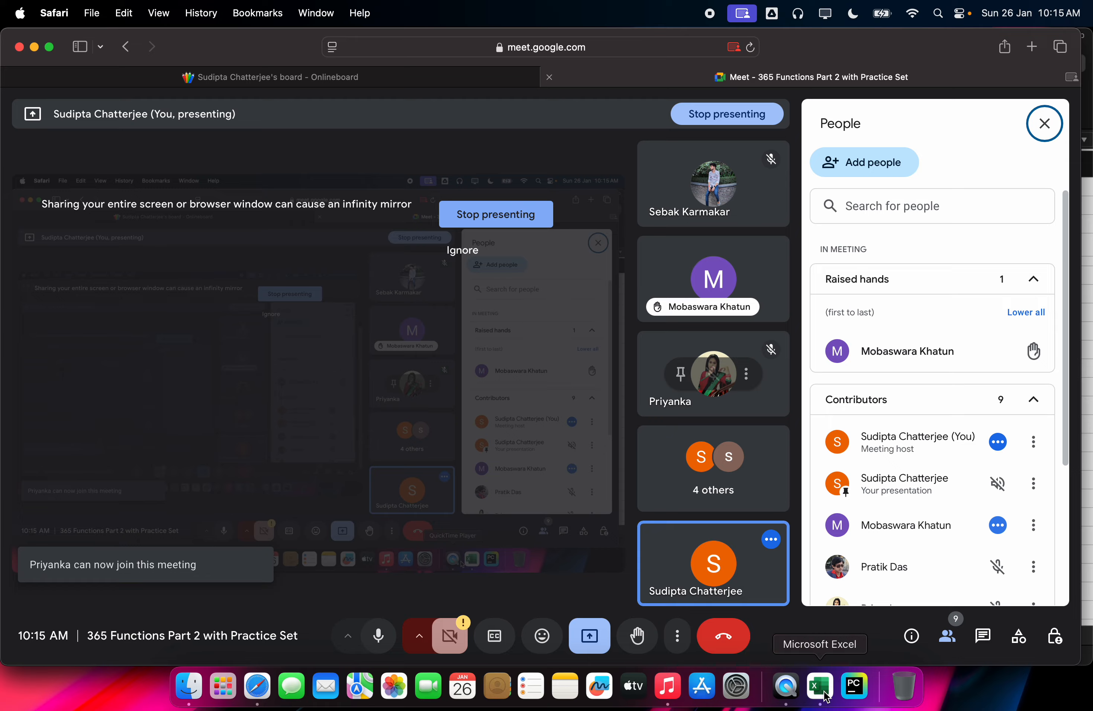
Switch to the S2_Dynamic_Array_Basics workbook in Excel and display the beginning of the UNIQUE sheet
click(820, 688)
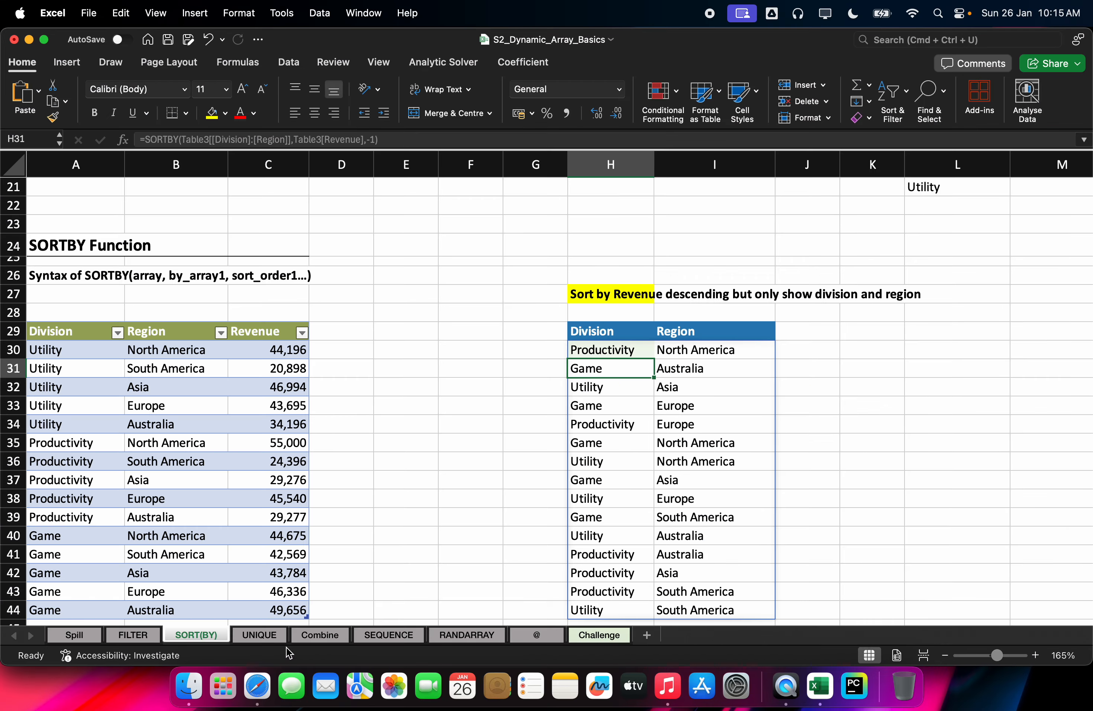
click(283, 637)
scroll(524, 527, up, 5)
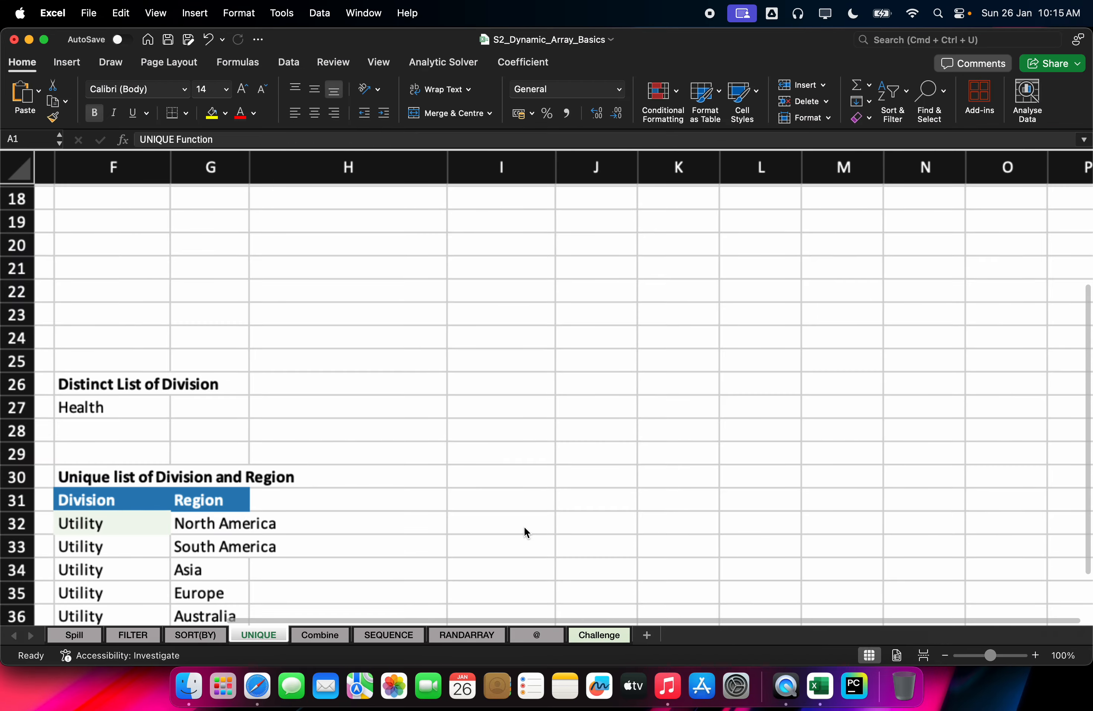
scroll(524, 526, up, 10)
scroll(524, 526, left, 10)
scroll(523, 526, down, 3)
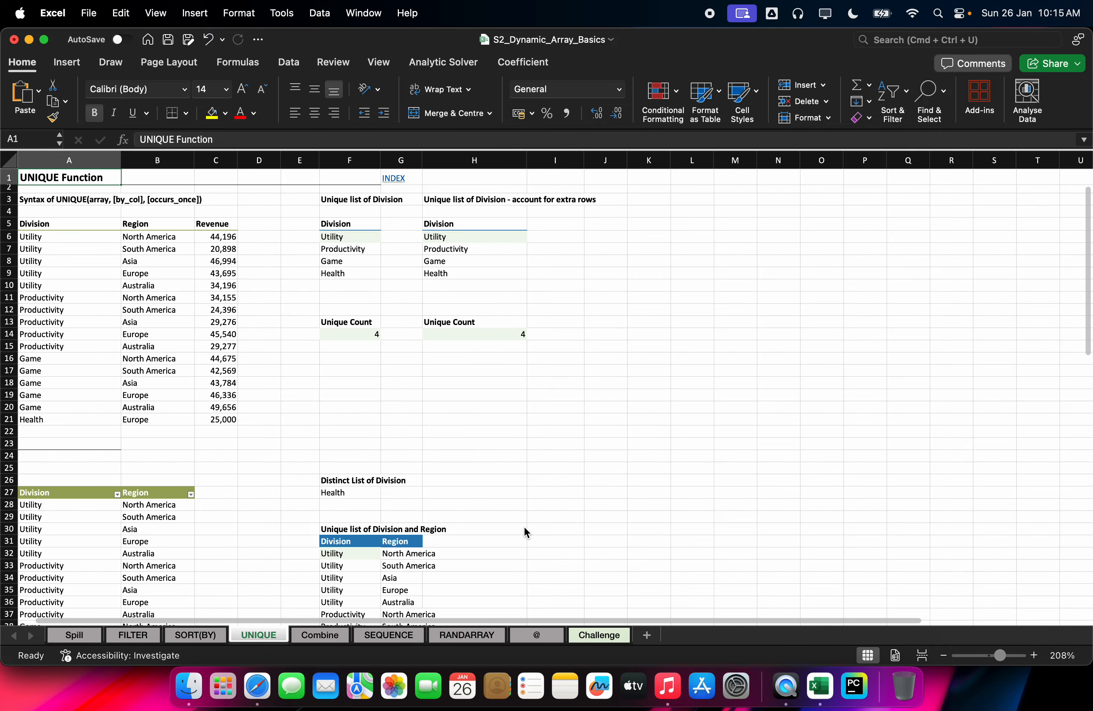
scroll(524, 526, up, 8)
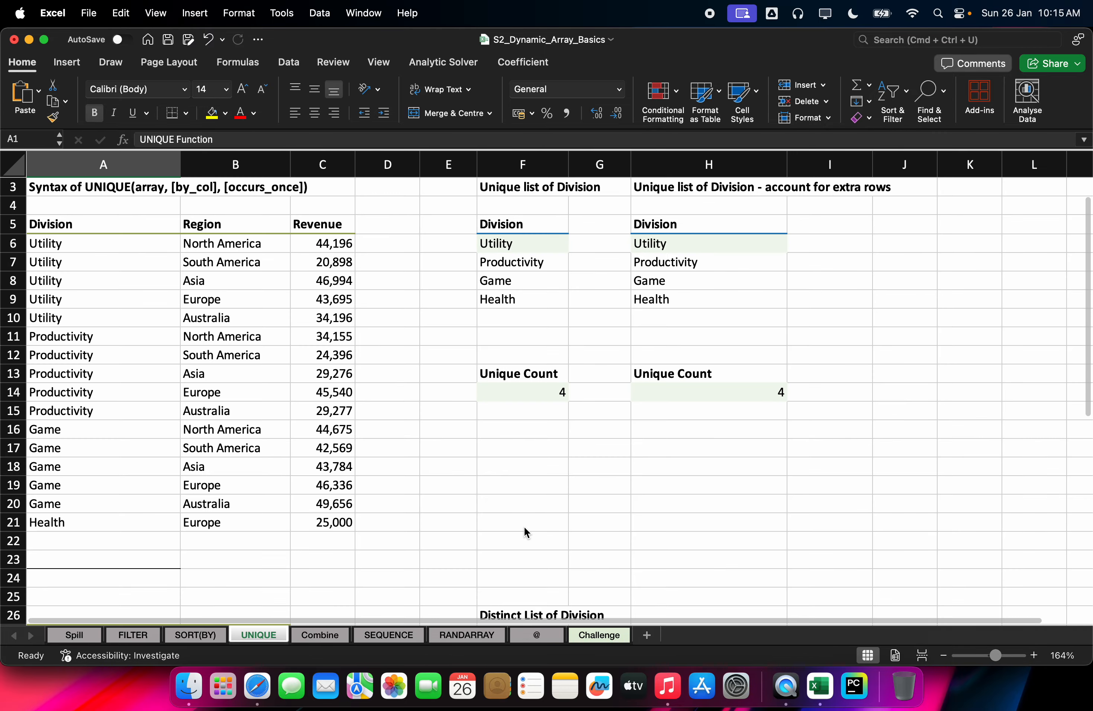
scroll(524, 526, up, 2)
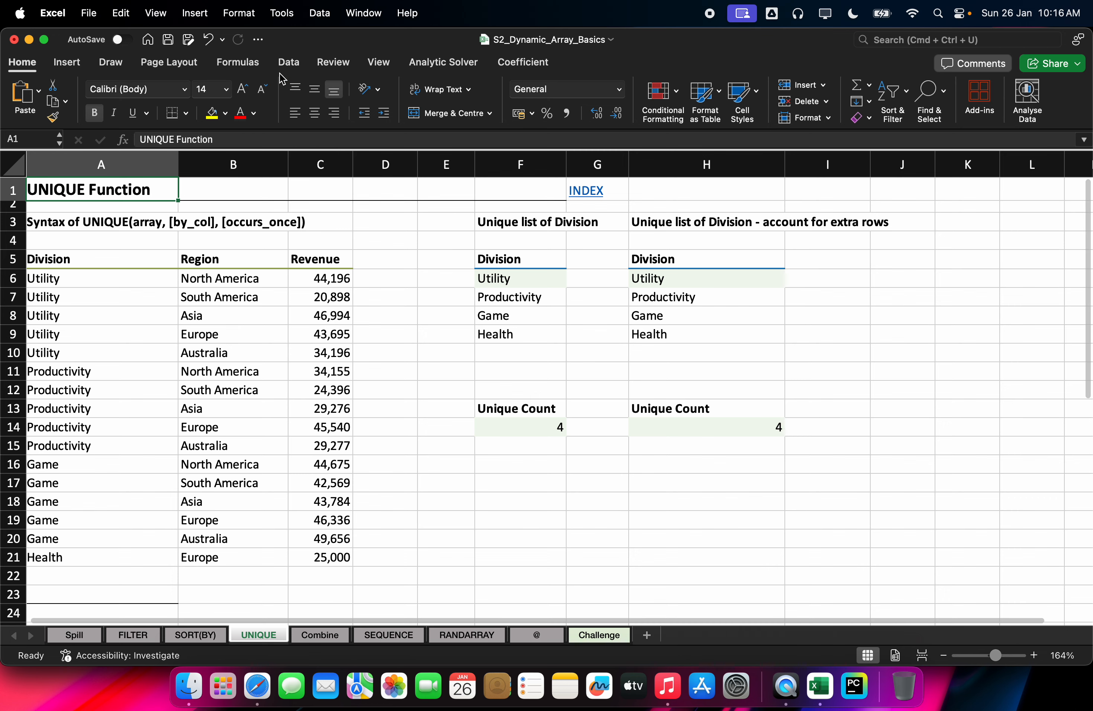
Show the Data Validation options, then select the Division values in A6:A21 and locate the Remove Duplicates command without running it
click(288, 63)
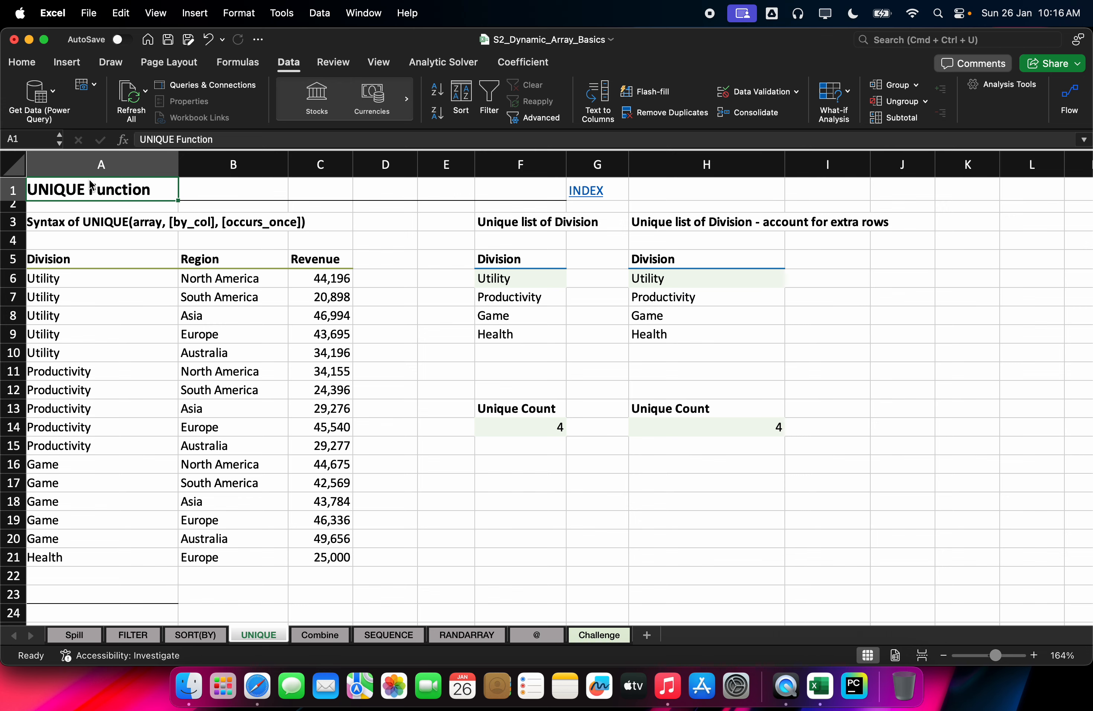
click(93, 165)
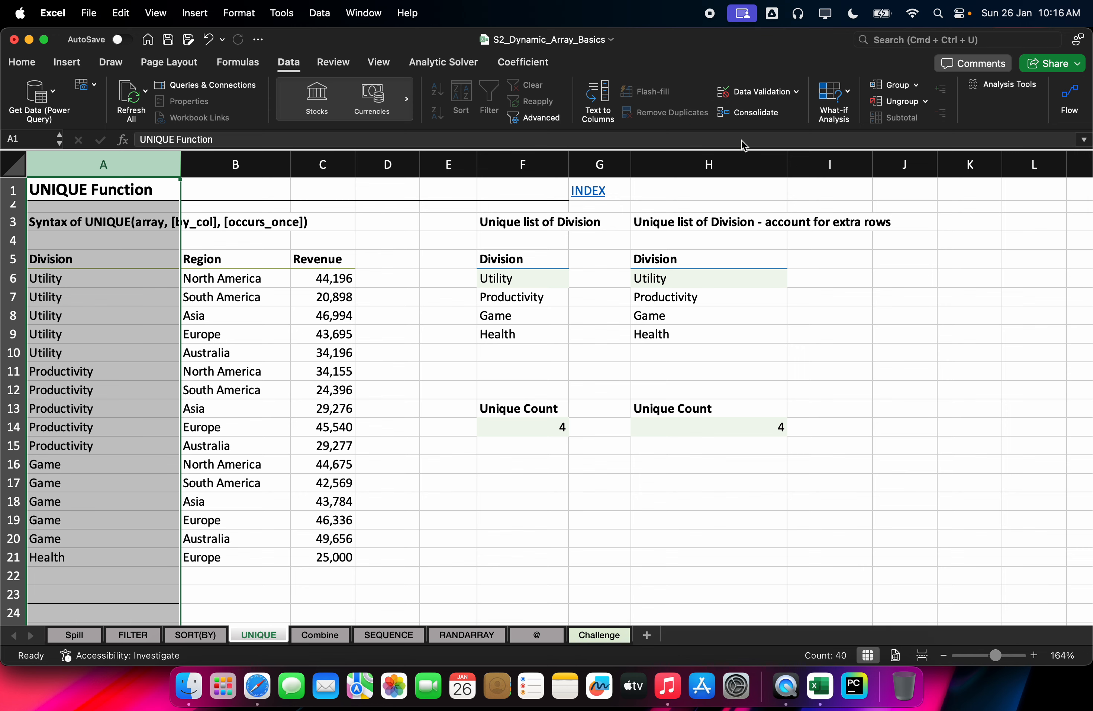
click(797, 92)
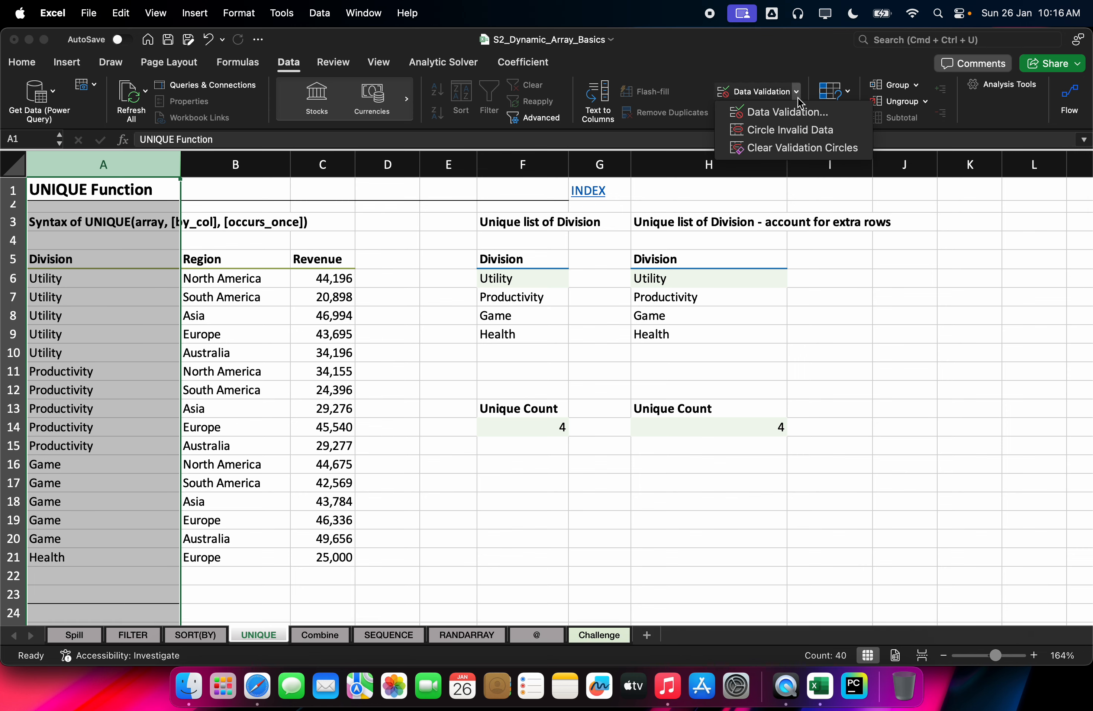
click(689, 126)
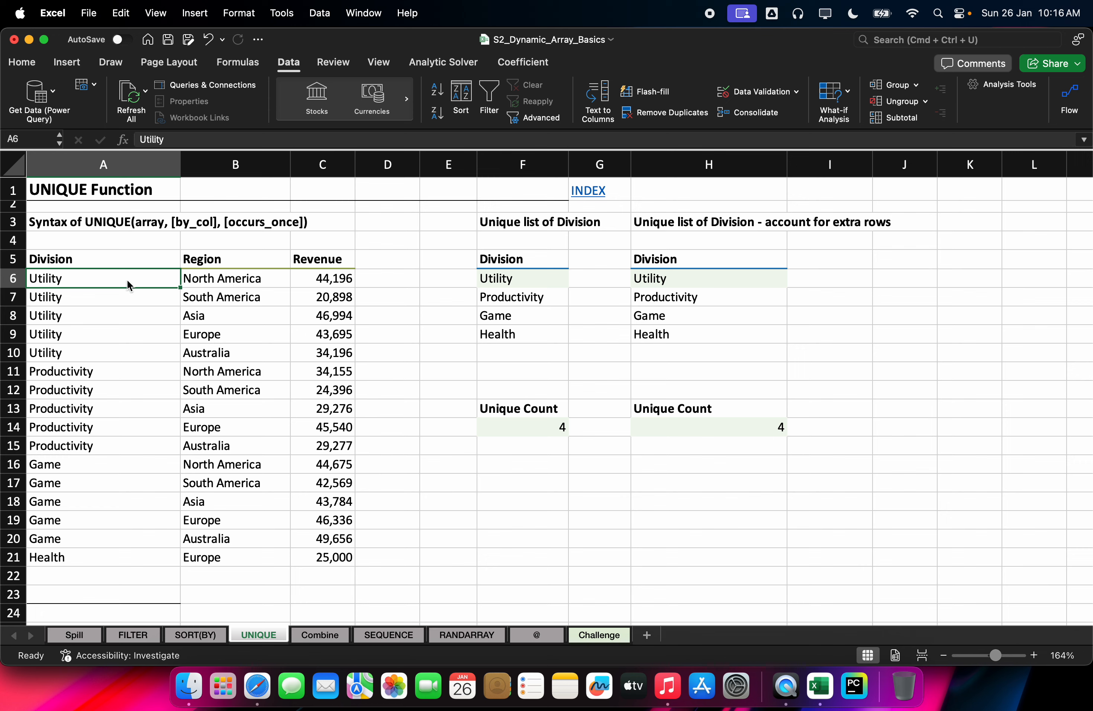
drag(126, 280, 99, 559)
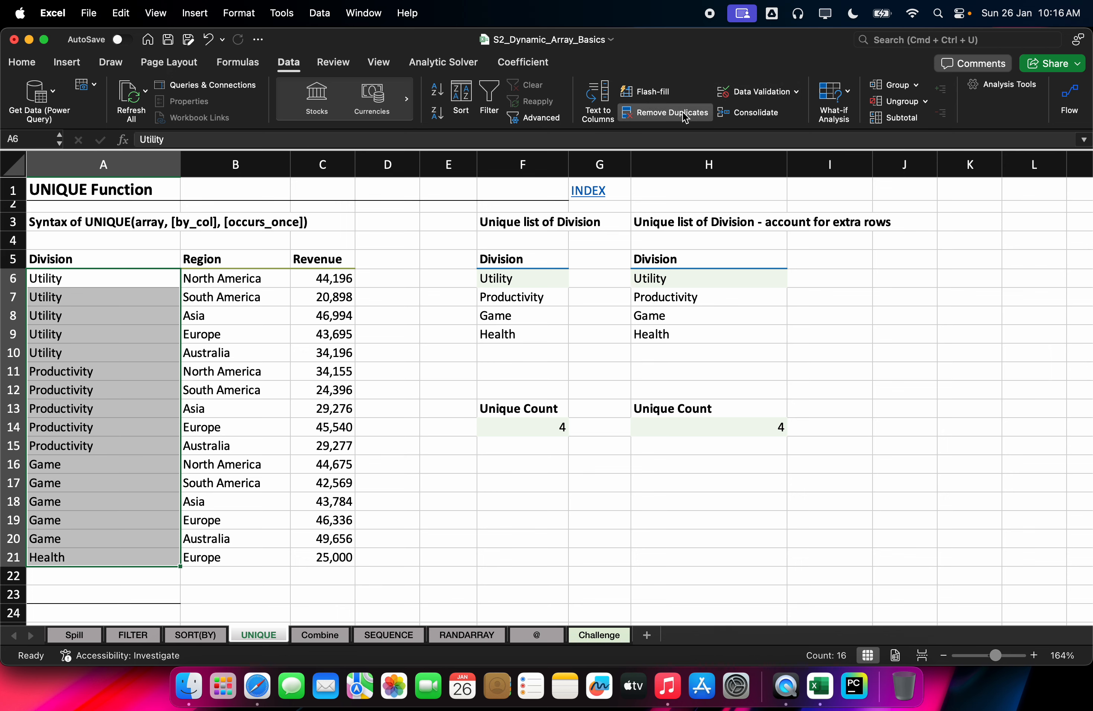
click(610, 286)
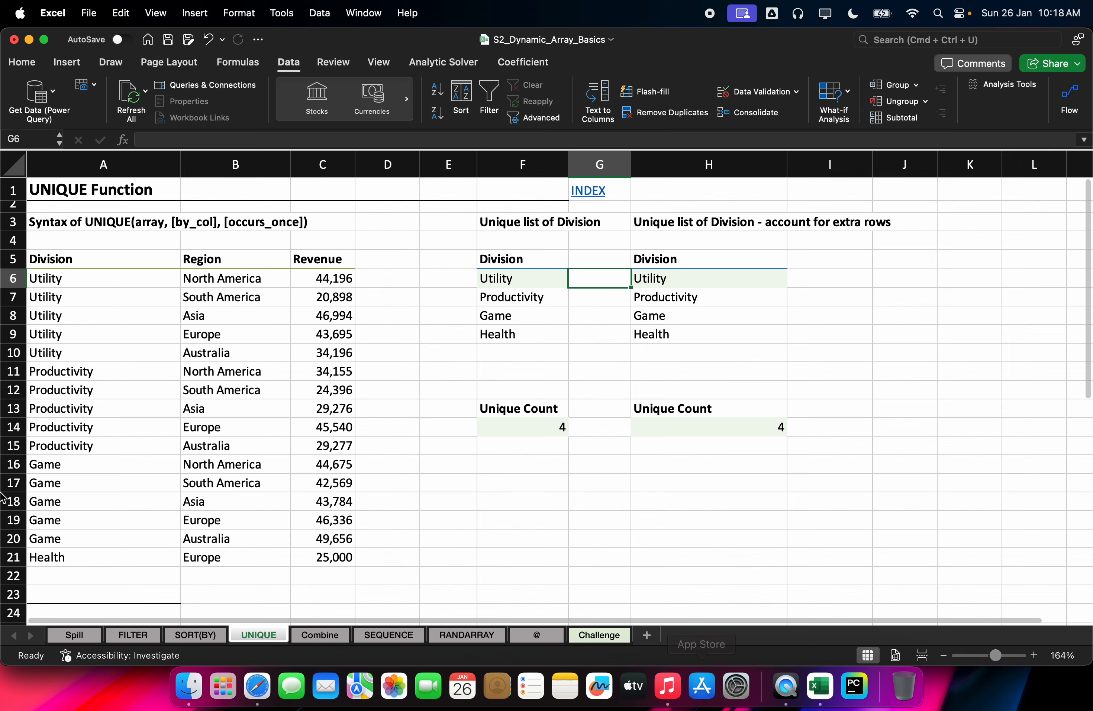
Switch to the Onlineboard whiteboard in Safari and reconnect to the board
click(250, 686)
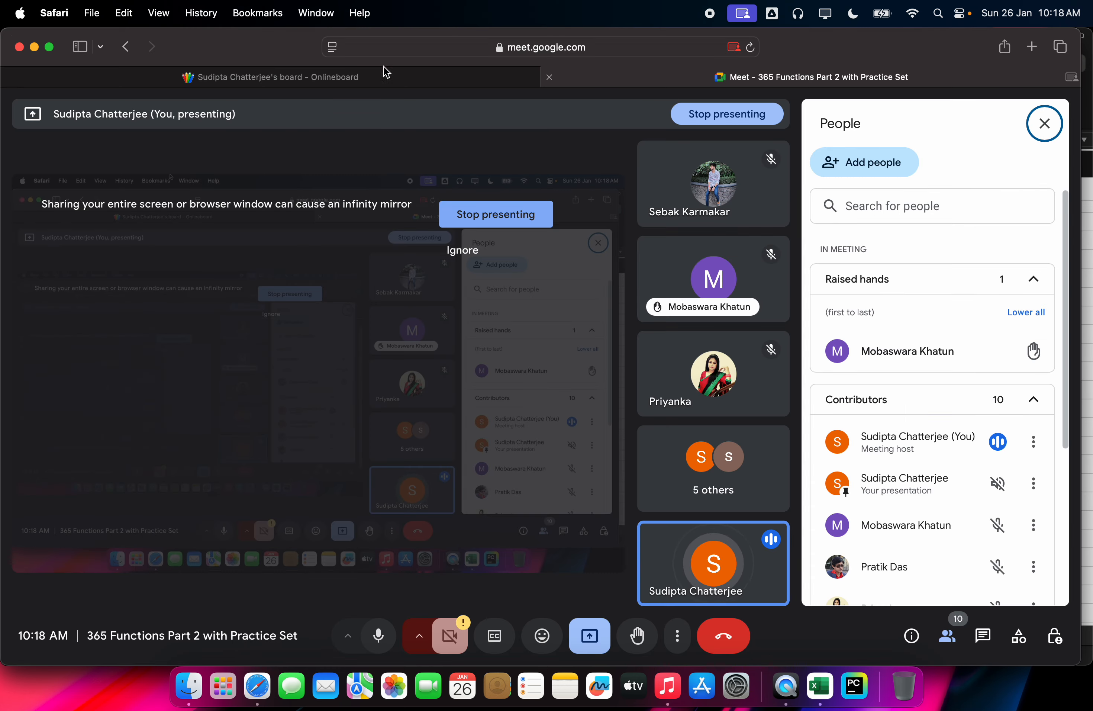
click(397, 78)
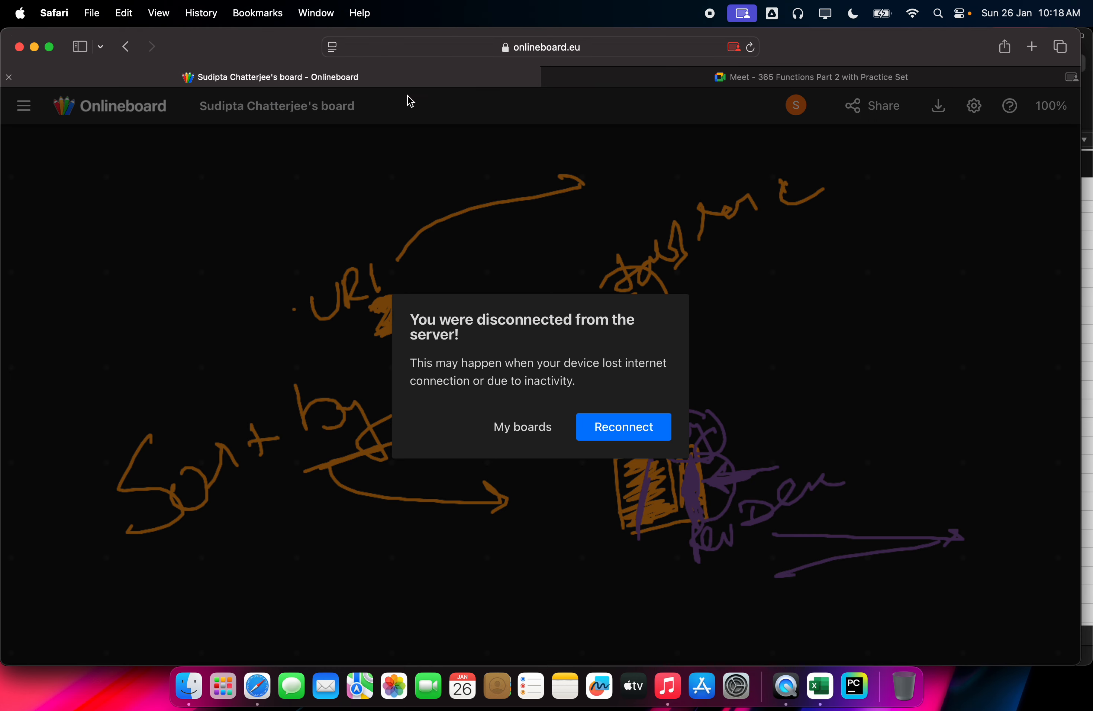
click(643, 434)
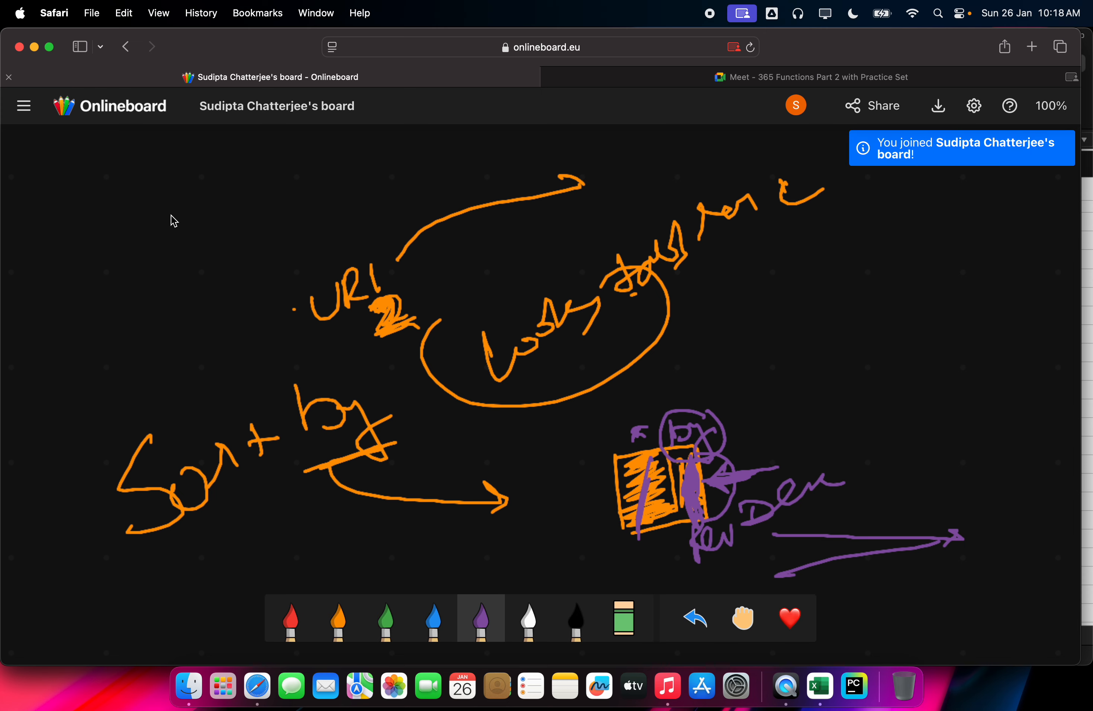
Sketch in purple a small circle leading by arrows to a crossed vertical line, with further arrows meeting above the orange notes
mouse_move(180, 245)
mouse_down()
mouse_move(272, 210)
mouse_move(268, 237)
mouse_move(311, 182)
mouse_move(267, 302)
mouse_up()
mouse_move(261, 285)
mouse_down()
mouse_move(267, 300)
mouse_move(281, 266)
mouse_up()
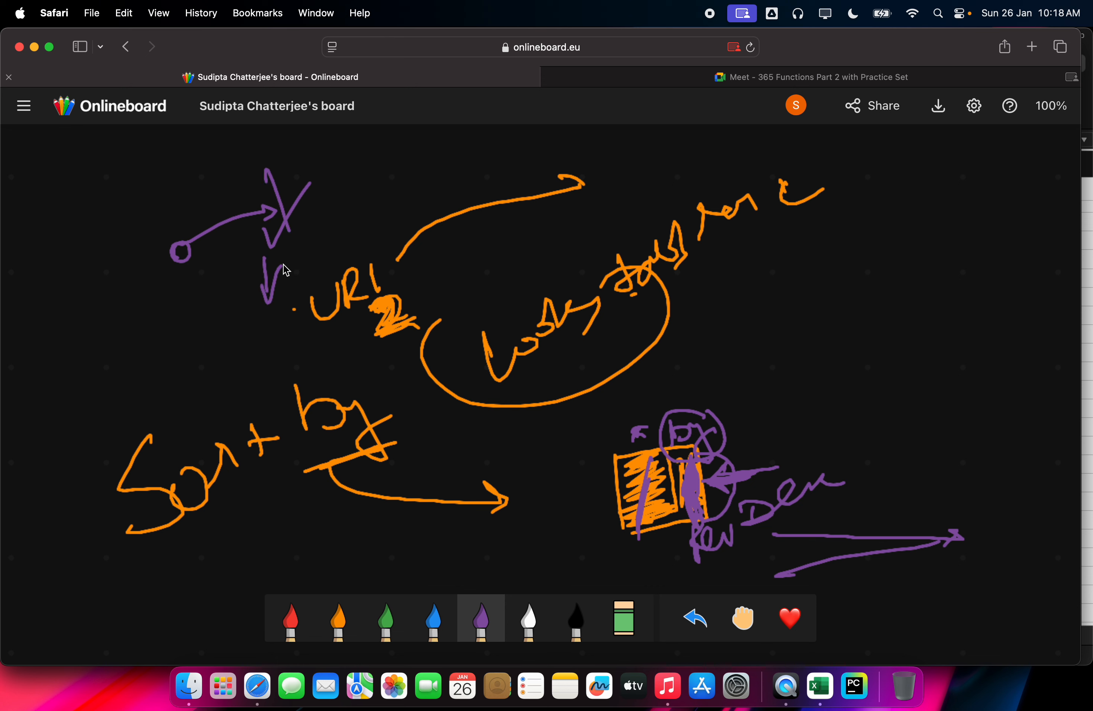
drag(317, 207, 464, 189)
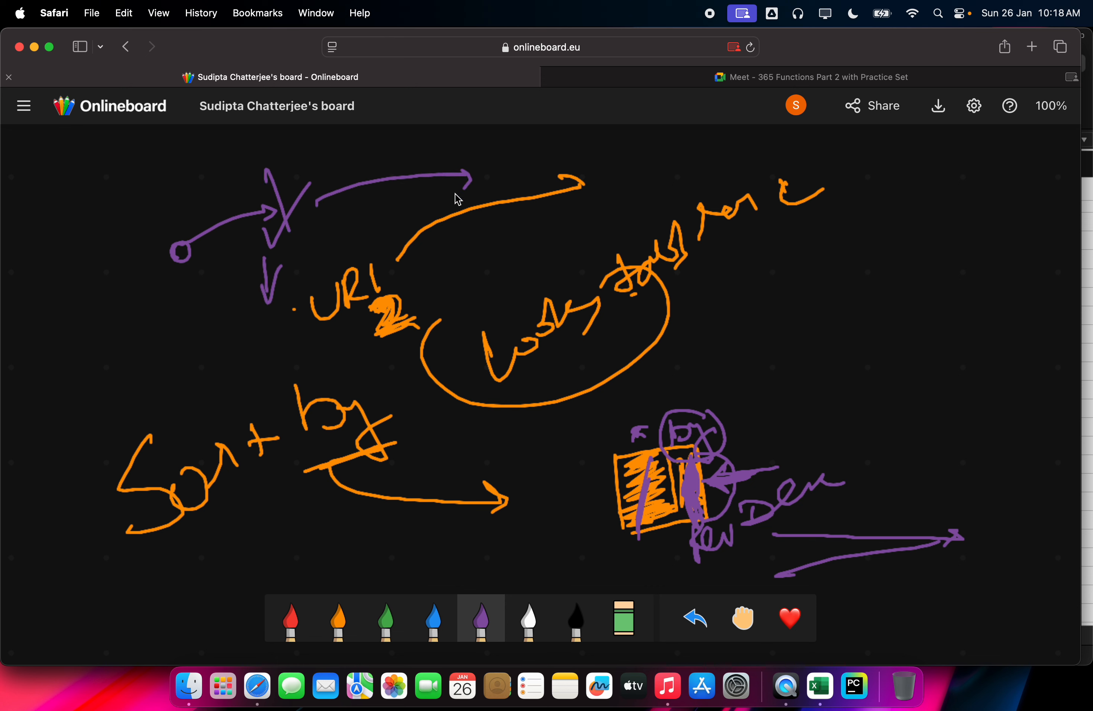
mouse_move(545, 176)
mouse_down()
mouse_move(409, 201)
mouse_move(458, 207)
mouse_up()
drag(518, 277, 518, 224)
mouse_move(507, 249)
mouse_down()
mouse_move(520, 224)
mouse_move(521, 241)
mouse_up()
drag(518, 220, 544, 171)
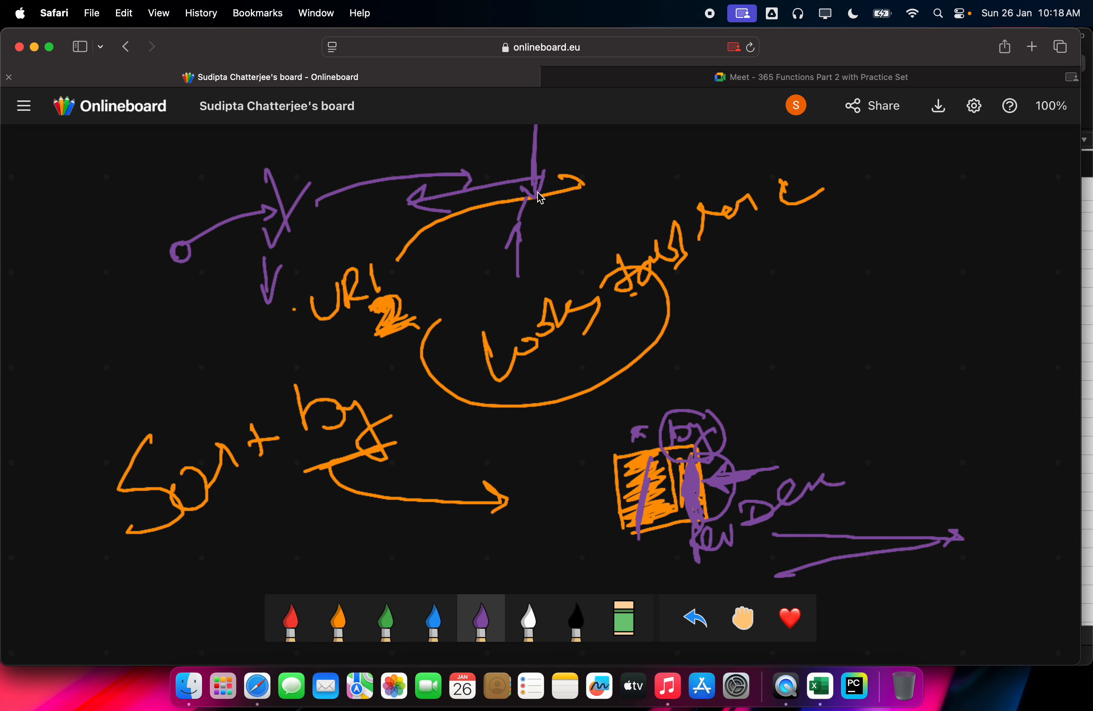
drag(519, 222, 534, 239)
mouse_move(564, 221)
mouse_down()
mouse_move(576, 233)
mouse_move(575, 220)
mouse_move(558, 251)
mouse_up()
drag(598, 129, 606, 155)
mouse_move(602, 213)
mouse_down()
mouse_move(625, 199)
mouse_move(606, 215)
mouse_up()
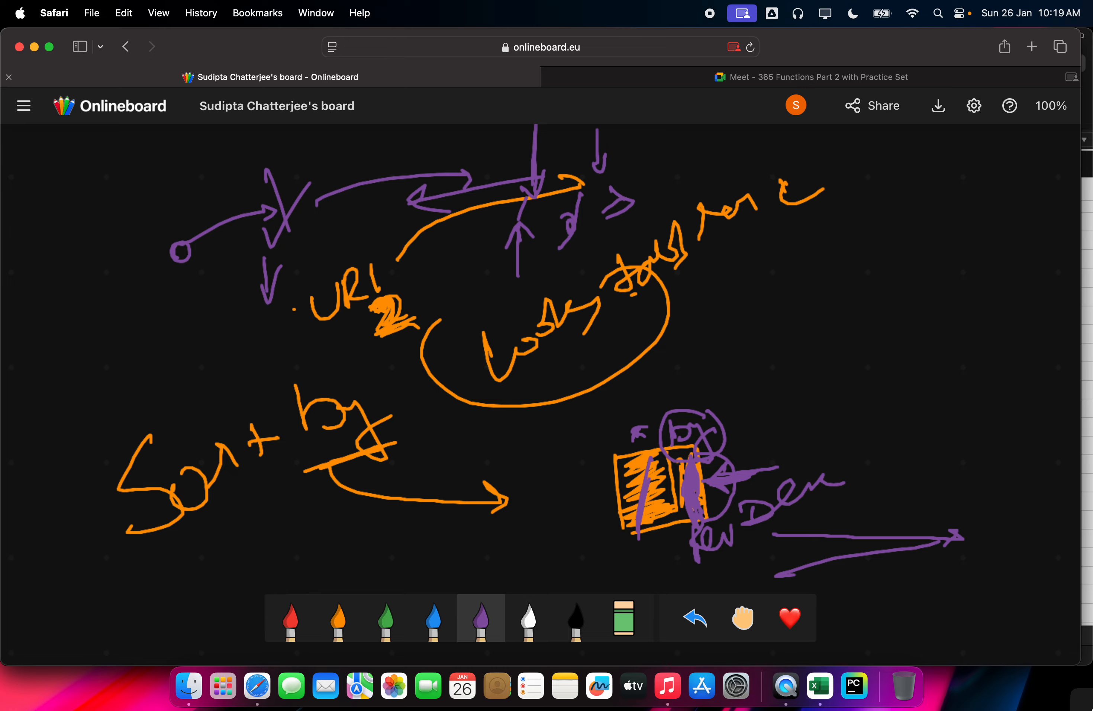
Return to the UNIQUE sheet in Excel and point out the function's syntax line in row 3
click(820, 687)
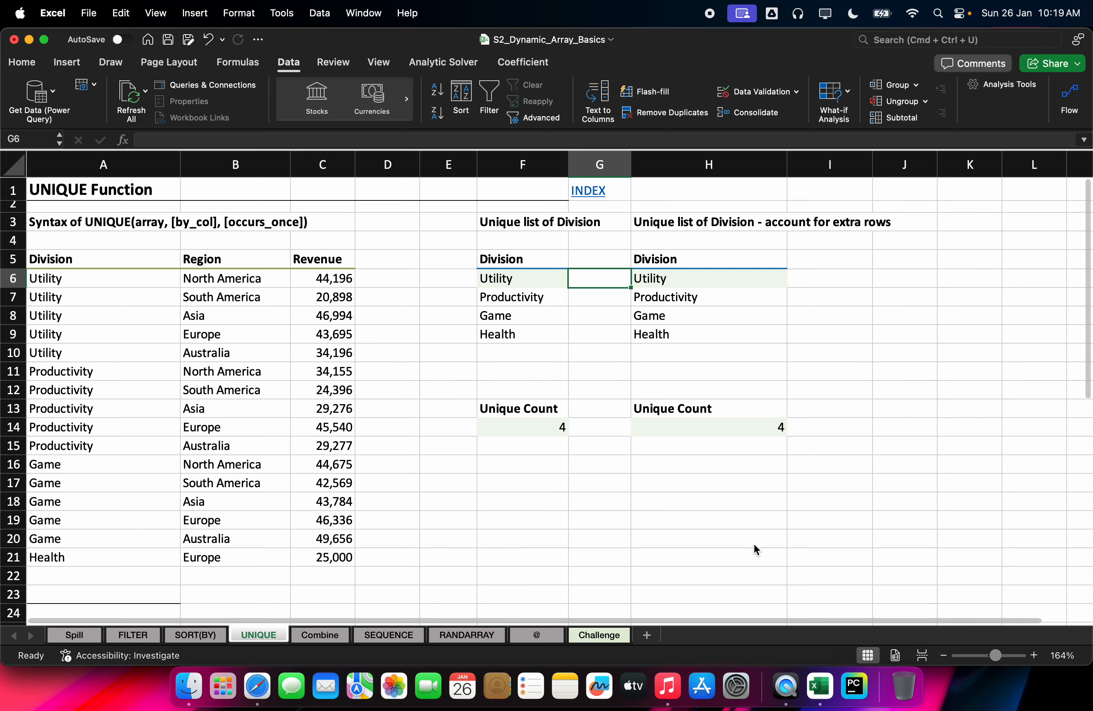
click(331, 356)
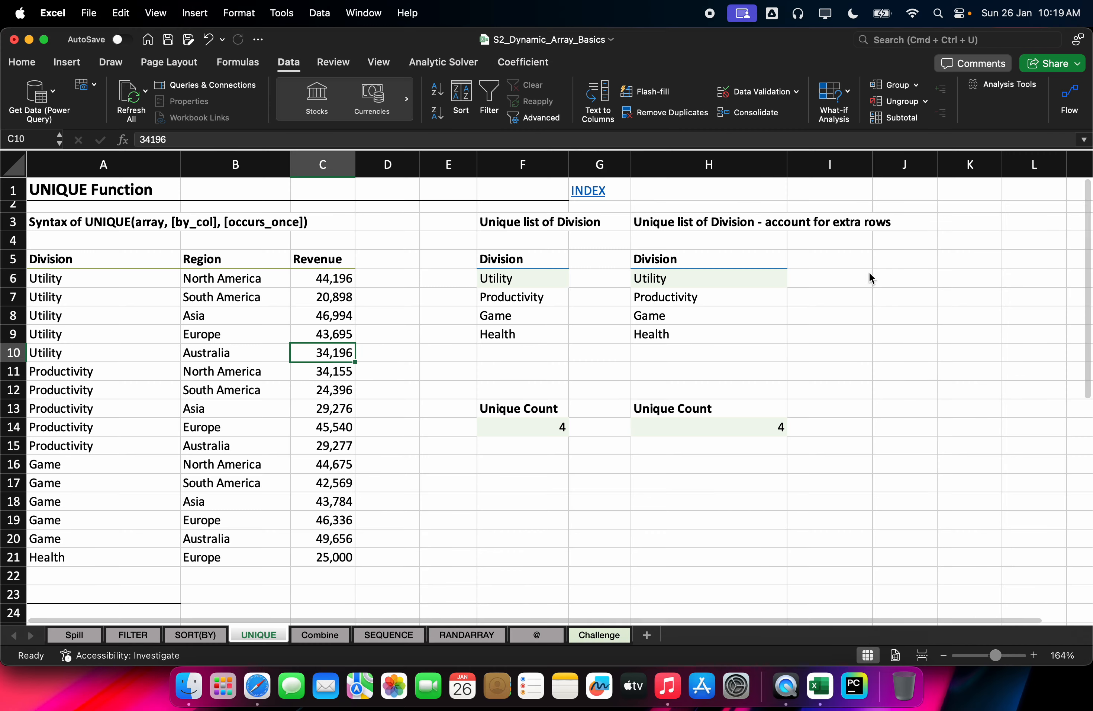
click(276, 226)
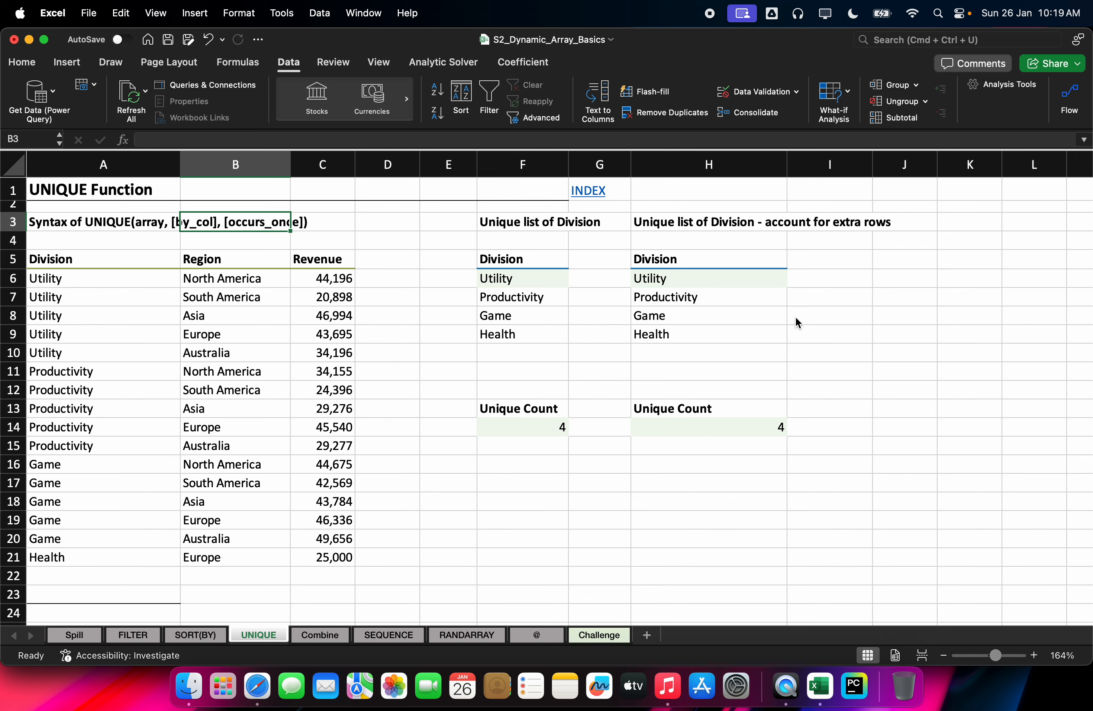
Re-enter the formula =UNIQUE(A6:A21) in cell F6 to list the unique divisions
click(523, 279)
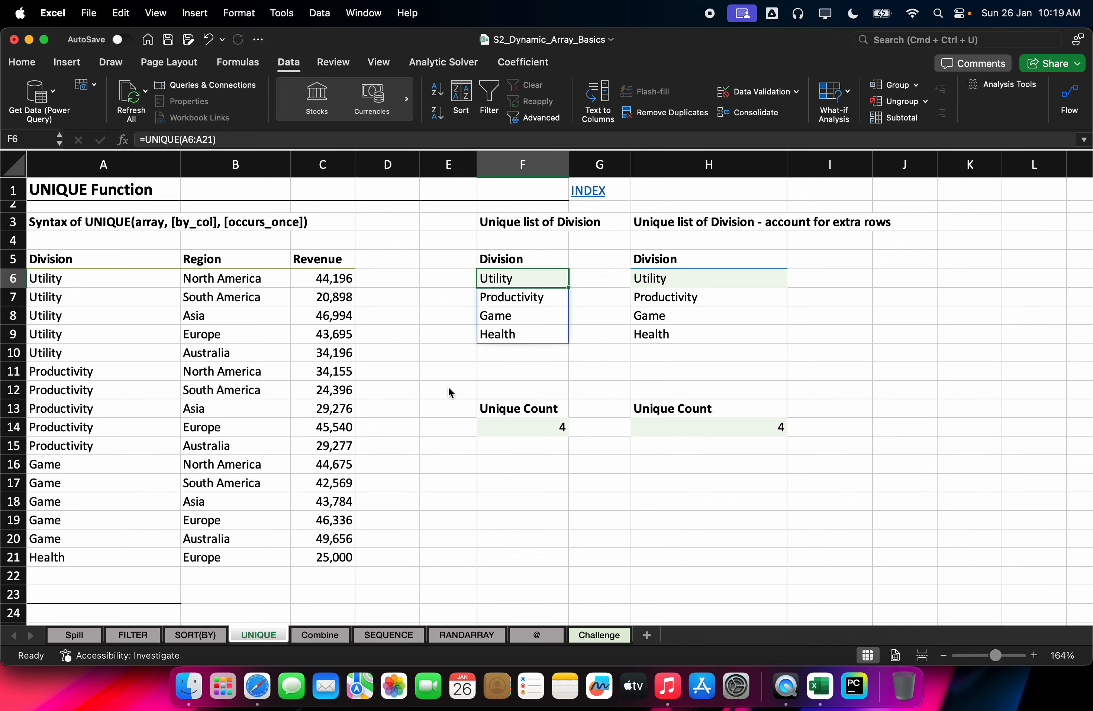
text(=un)
key(Down)
key(Down)
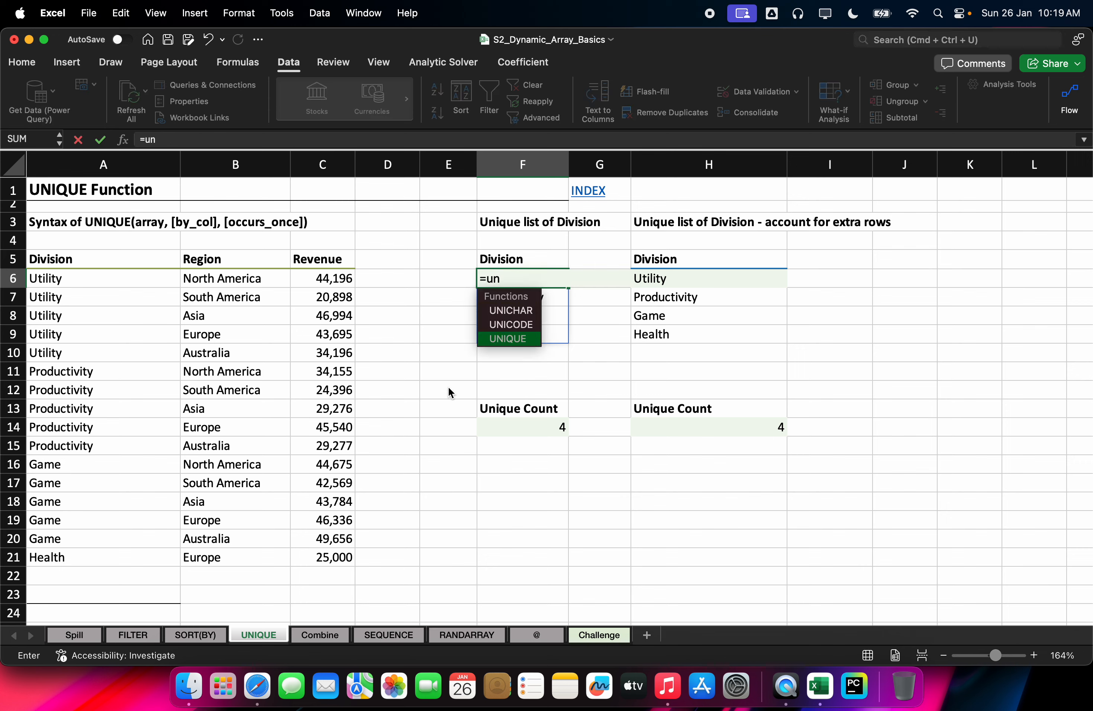
key(Tab)
key(Left)
key(Left)
key(Left)
key(Left)
key(Left)
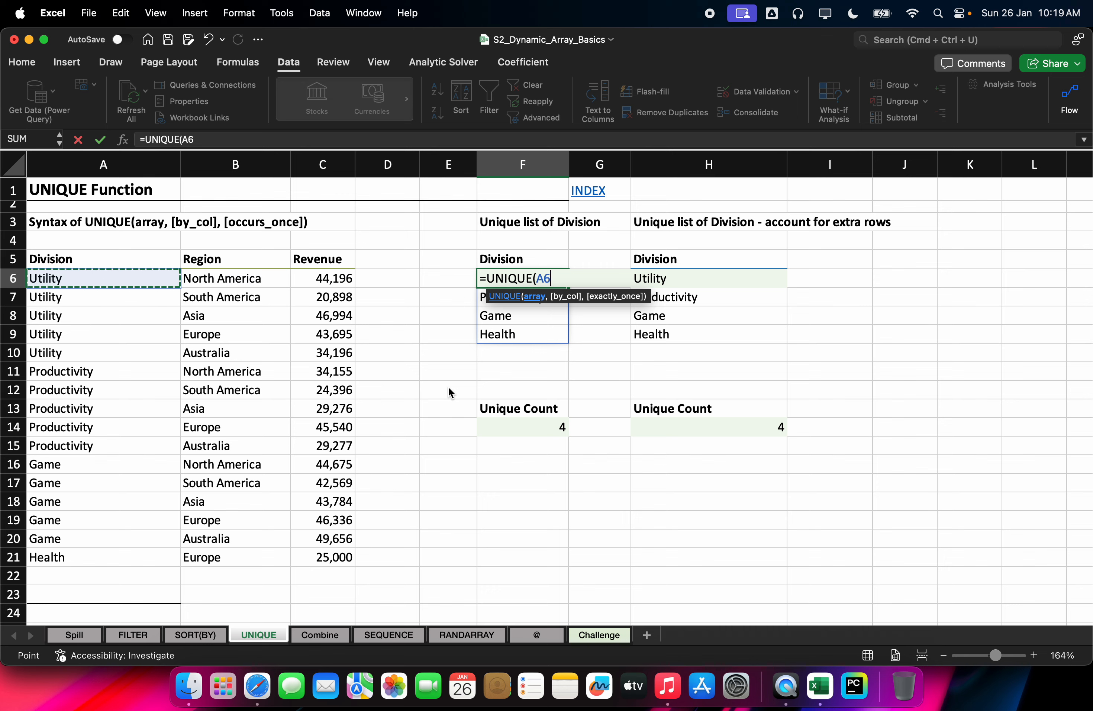
key(super+shift+Down)
key(Return)
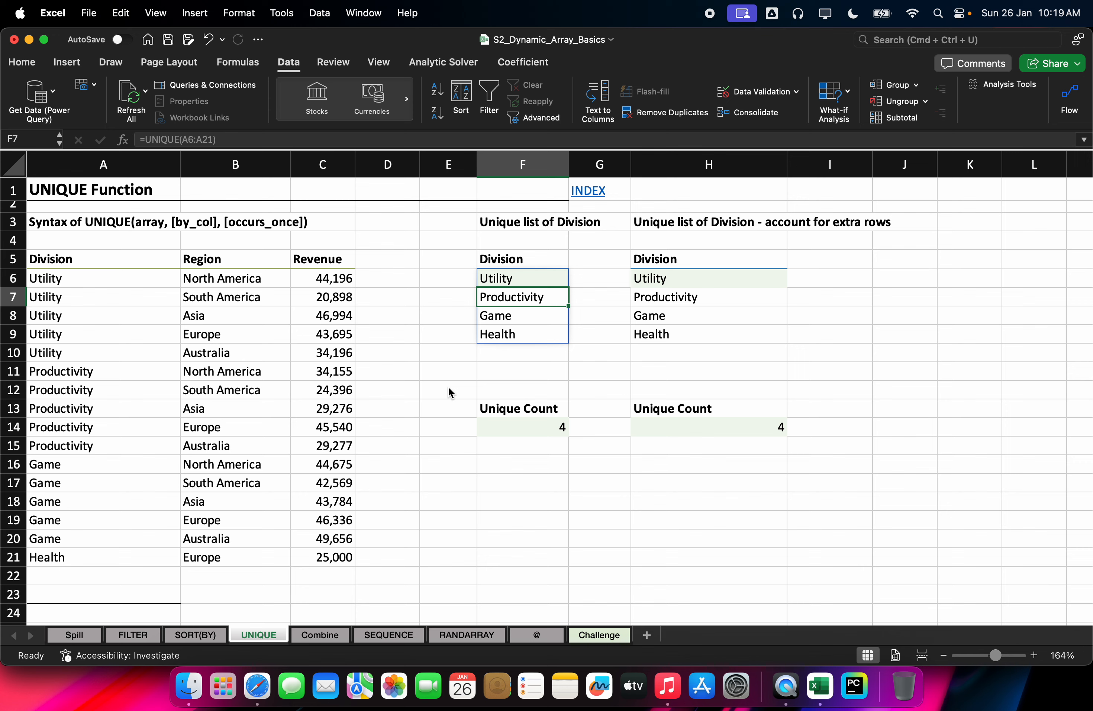
Inspect the UNIQUE and FILTER formula in H6 and its heading in H3 about accounting for extra rows
click(691, 225)
click(669, 286)
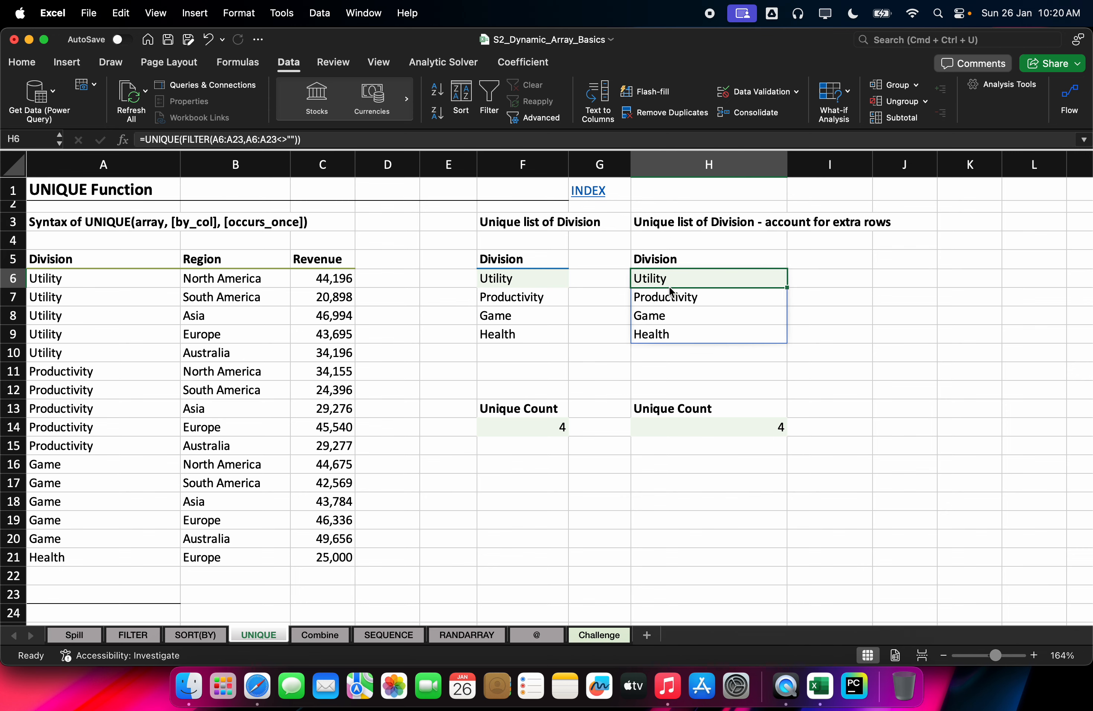
click(680, 220)
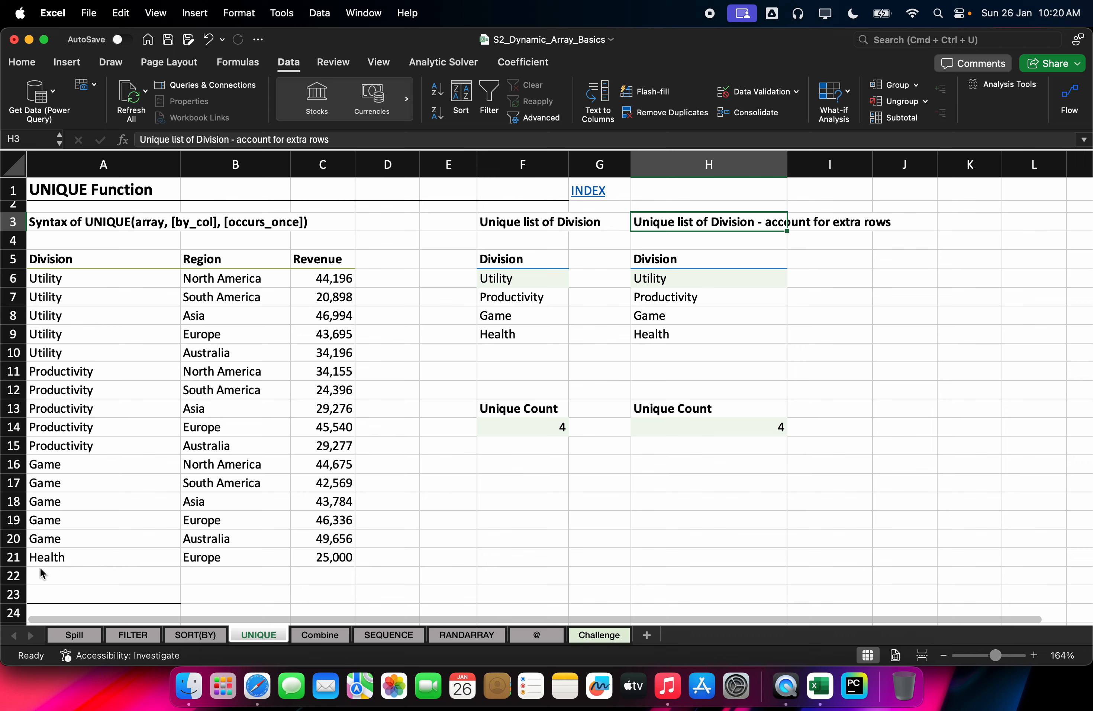
Highlight the last data record in A21:C21 and the empty cell A22 below it
drag(43, 559, 65, 559)
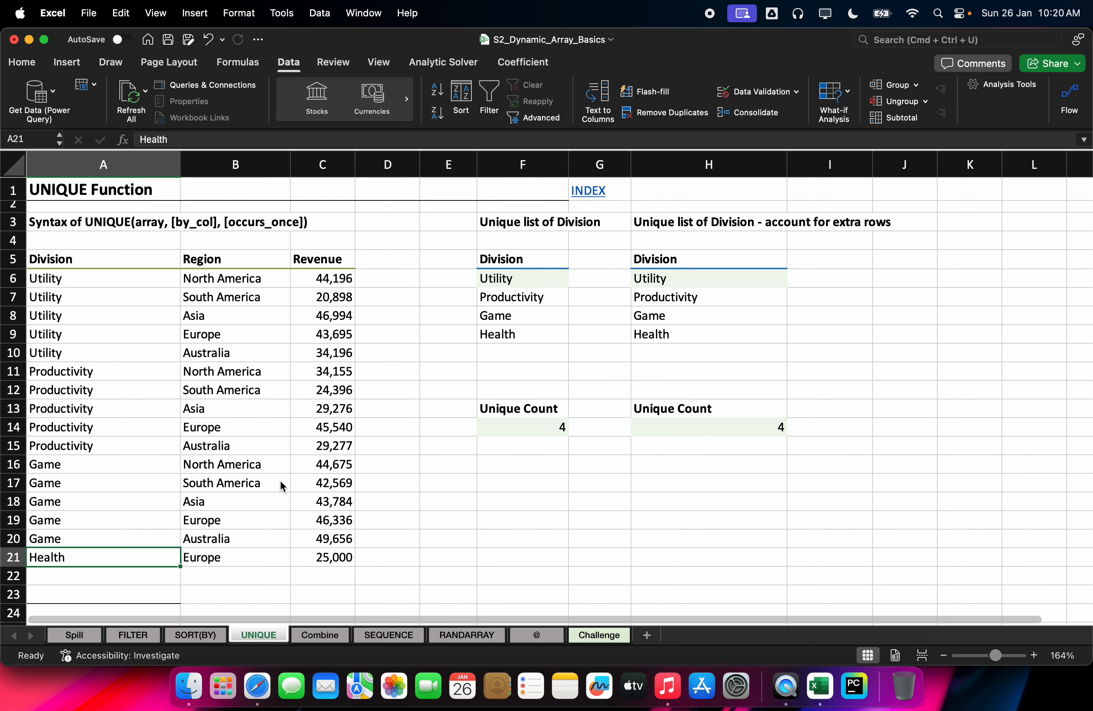
drag(199, 561, 327, 562)
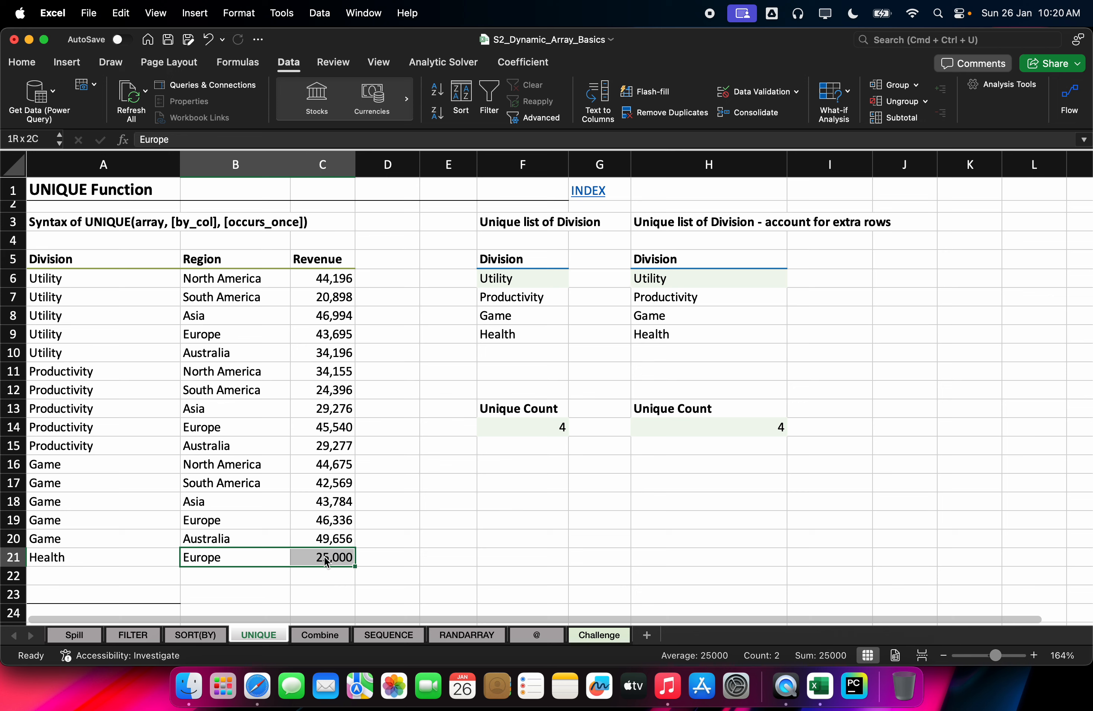
drag(134, 568, 324, 561)
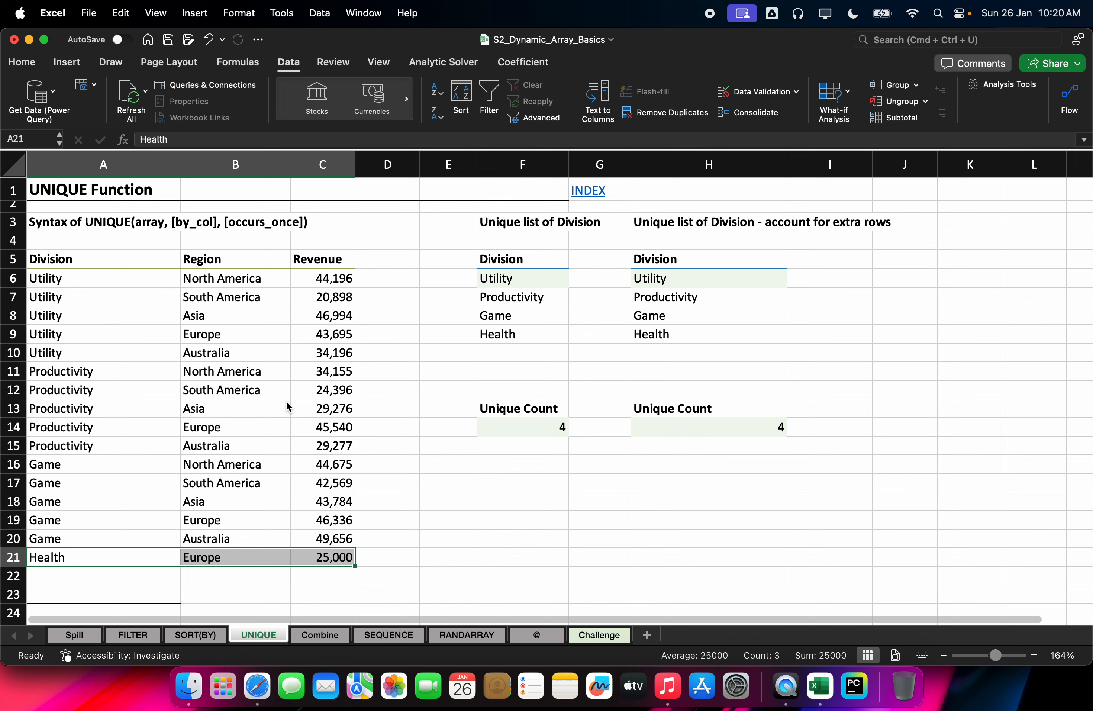
click(65, 567)
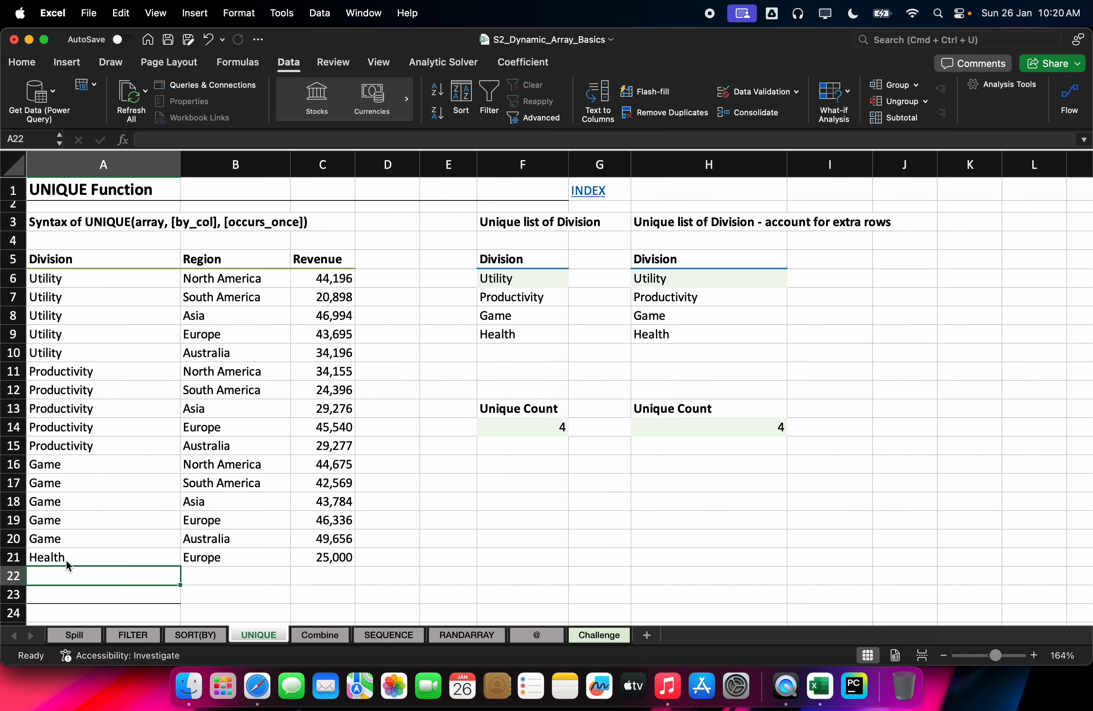
Switch to the Onlineboard whiteboard and handwrite "Dy+DI" in purple above the "Sort by" note, with an arrow beneath it
click(258, 684)
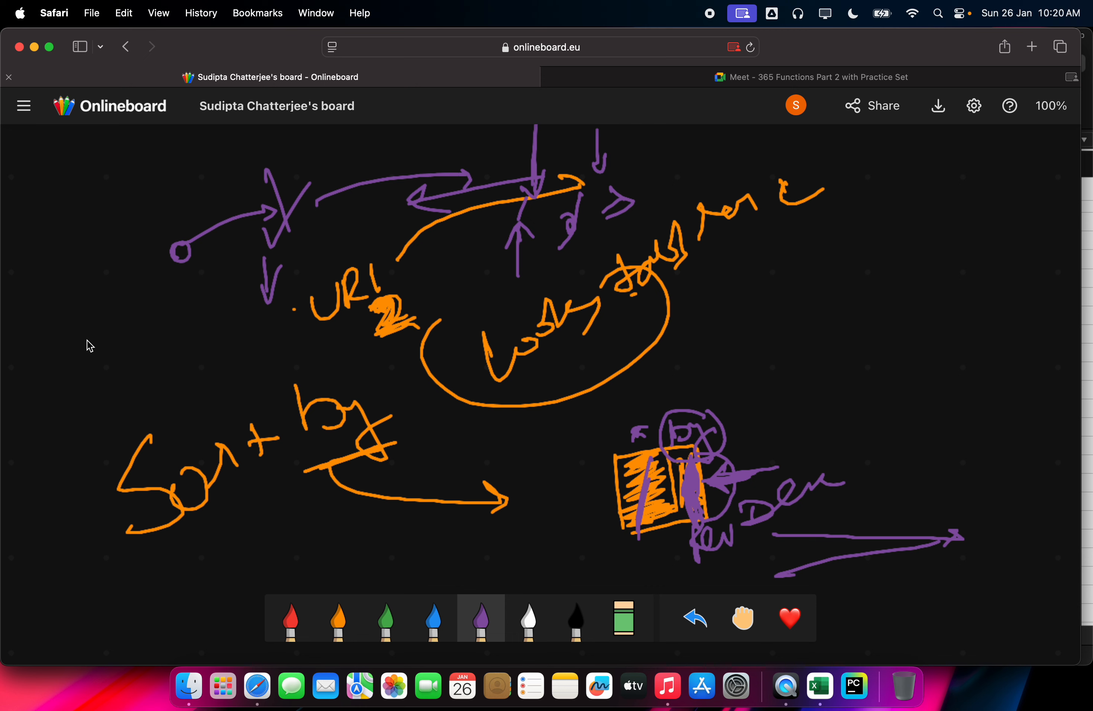
mouse_move(47, 344)
mouse_down()
mouse_move(48, 386)
mouse_move(92, 365)
mouse_up()
mouse_move(95, 350)
mouse_down()
mouse_move(97, 386)
mouse_move(130, 352)
mouse_up()
mouse_move(119, 341)
mouse_down()
mouse_move(121, 361)
mouse_move(164, 323)
mouse_up()
mouse_move(148, 329)
mouse_down()
mouse_move(150, 352)
mouse_move(159, 347)
mouse_up()
drag(183, 314, 183, 348)
drag(42, 445, 118, 403)
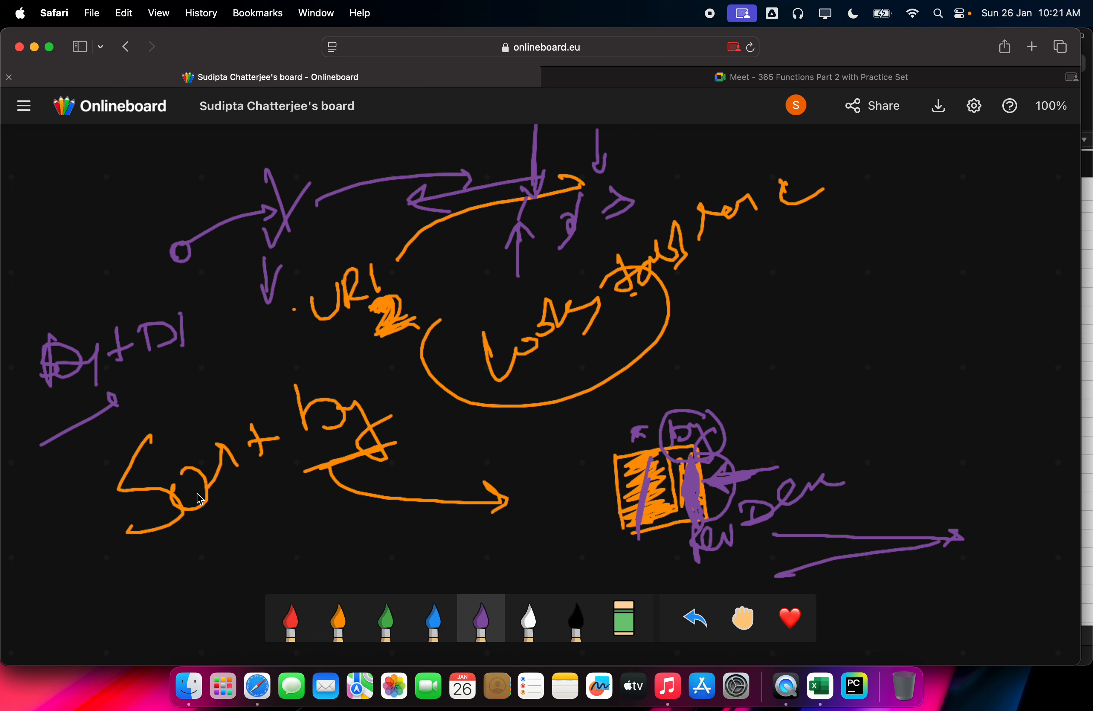
Draw a star and a pair of curly braces in purple, and write "2022" below them with a double underline
mouse_move(860, 231)
mouse_down()
mouse_move(844, 263)
mouse_move(871, 249)
mouse_move(864, 282)
mouse_up()
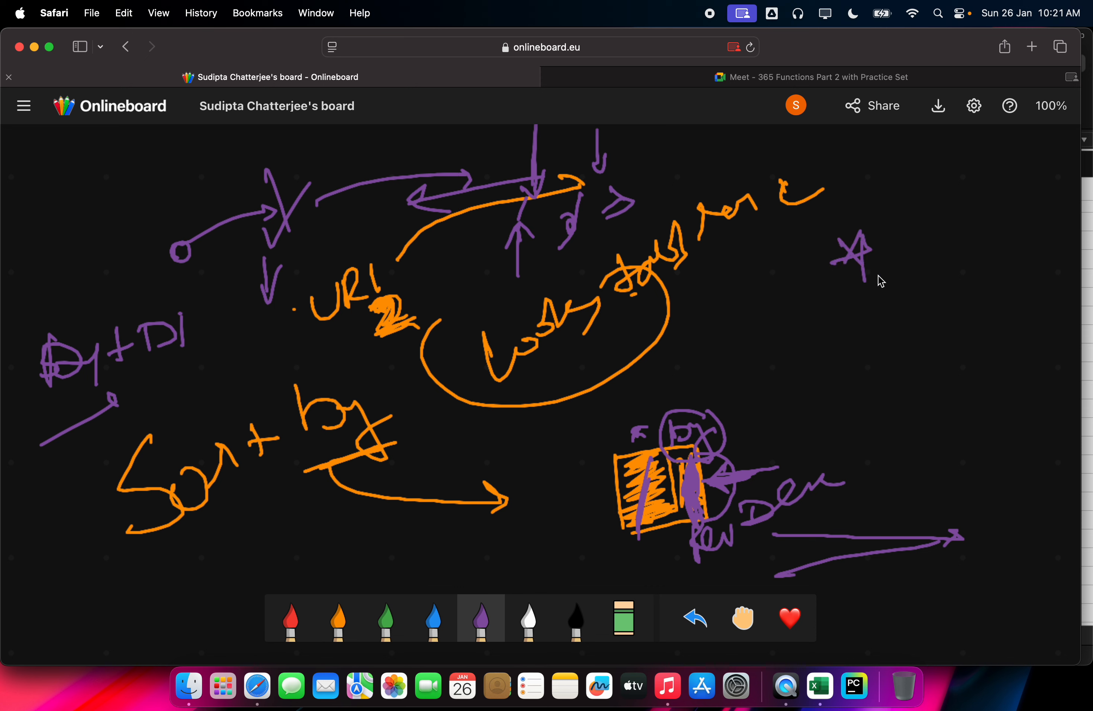
drag(889, 237, 899, 367)
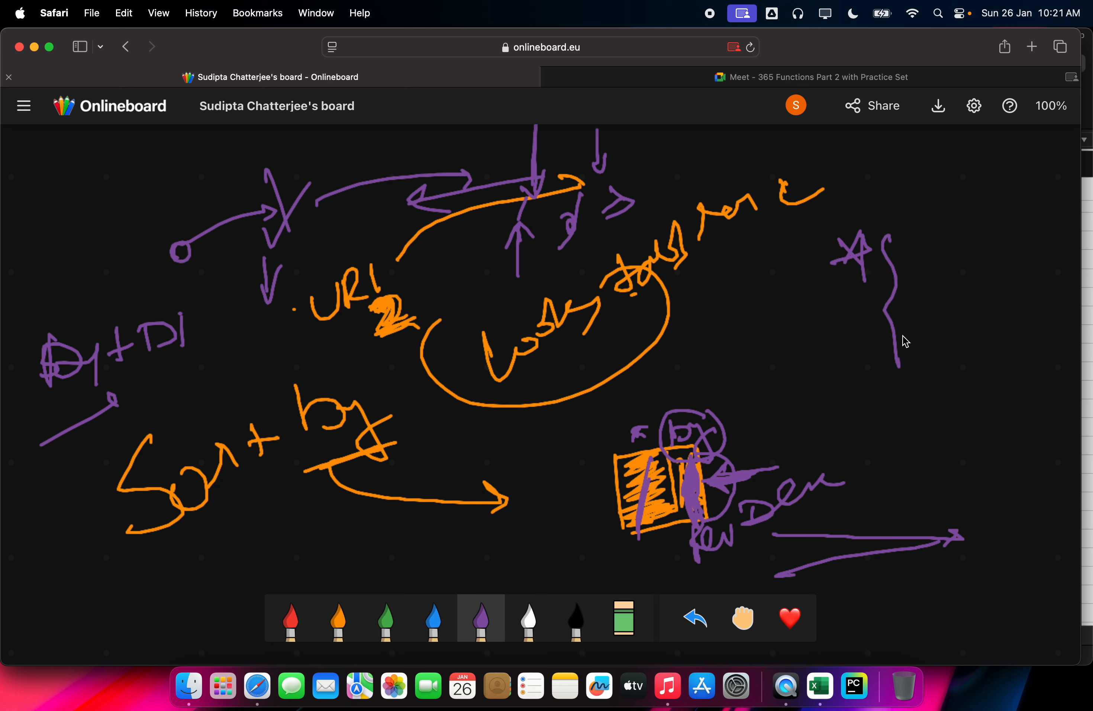
drag(976, 208, 992, 361)
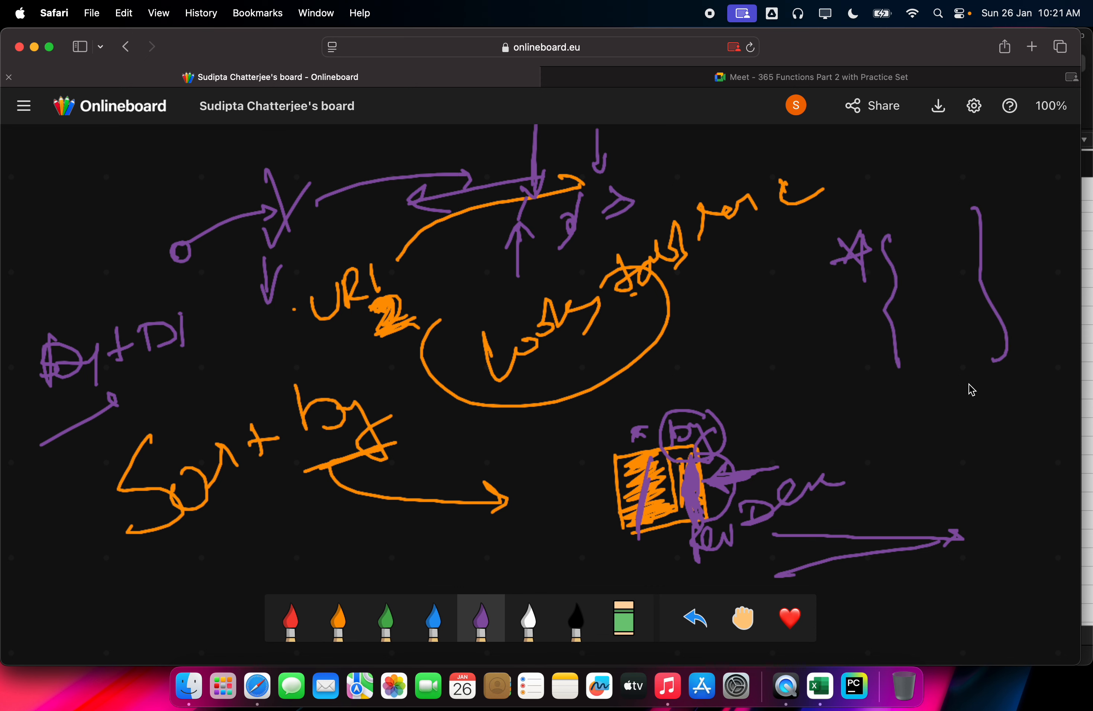
mouse_move(887, 426)
mouse_down()
mouse_move(926, 470)
mouse_move(1018, 422)
mouse_up()
drag(901, 486, 1057, 446)
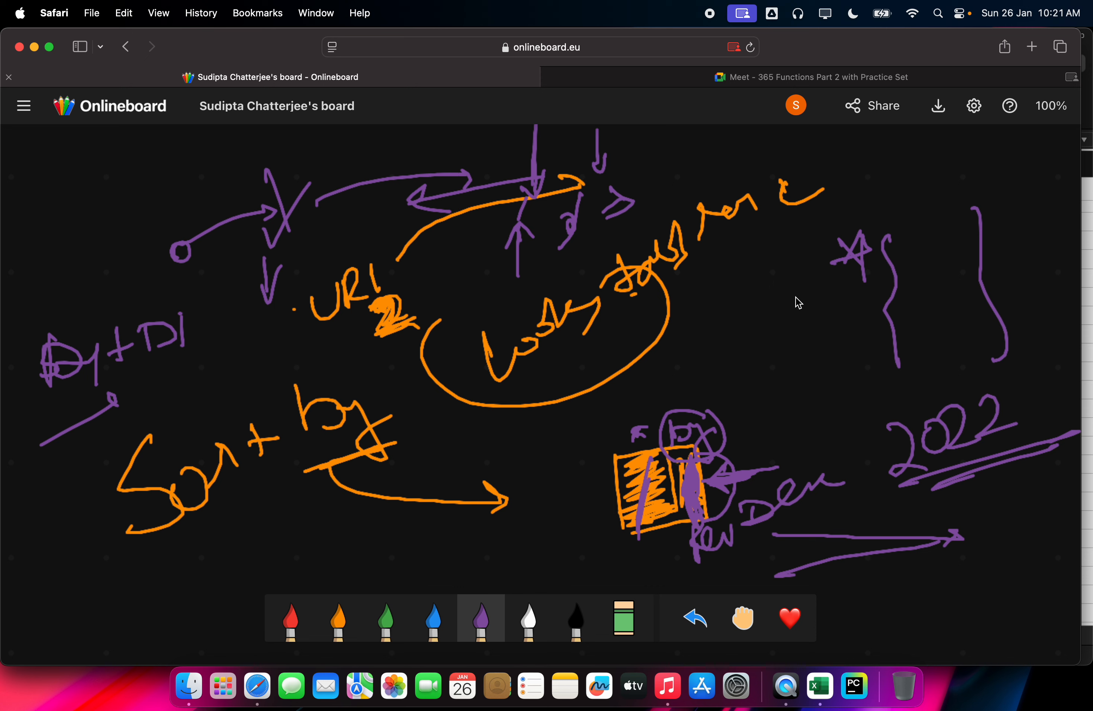
Handwrite "Unique" and "filter" beside the curly braces, underline and bracket the words, and enclose them in a purple box
mouse_move(736, 331)
mouse_down()
mouse_move(737, 344)
mouse_move(748, 315)
mouse_move(776, 327)
mouse_move(826, 280)
mouse_up()
mouse_move(760, 369)
mouse_down()
mouse_move(788, 374)
mouse_move(831, 340)
mouse_up()
drag(749, 403, 845, 356)
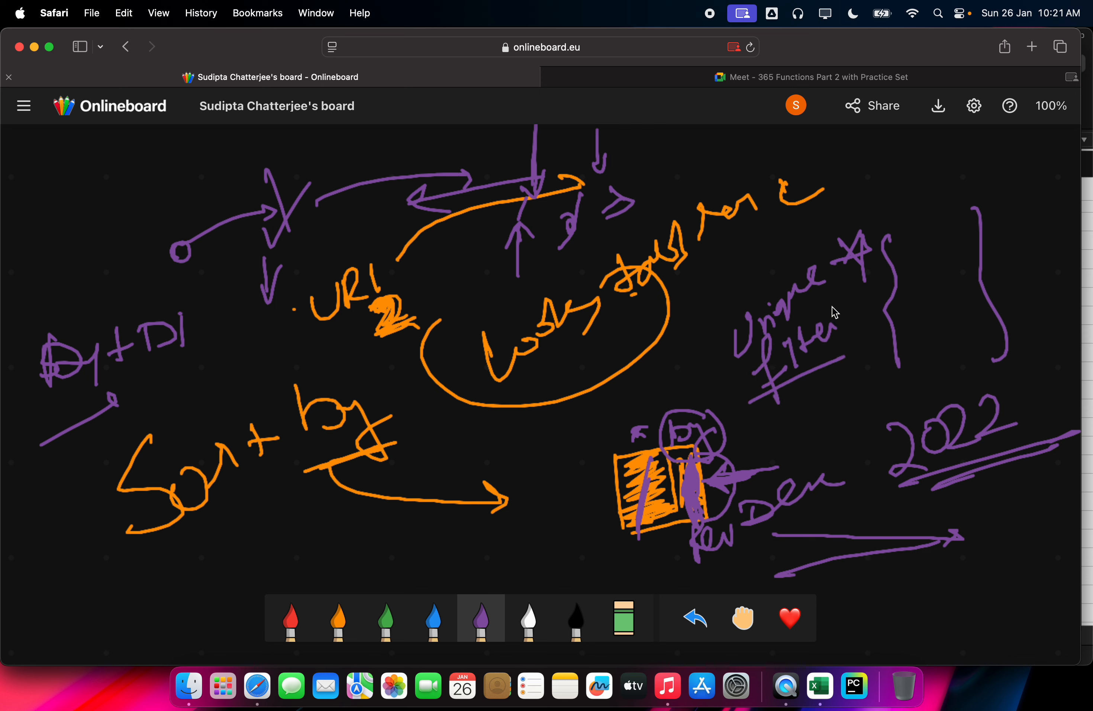
drag(849, 283, 817, 305)
mouse_move(820, 307)
mouse_down()
mouse_move(858, 293)
mouse_move(841, 353)
mouse_up()
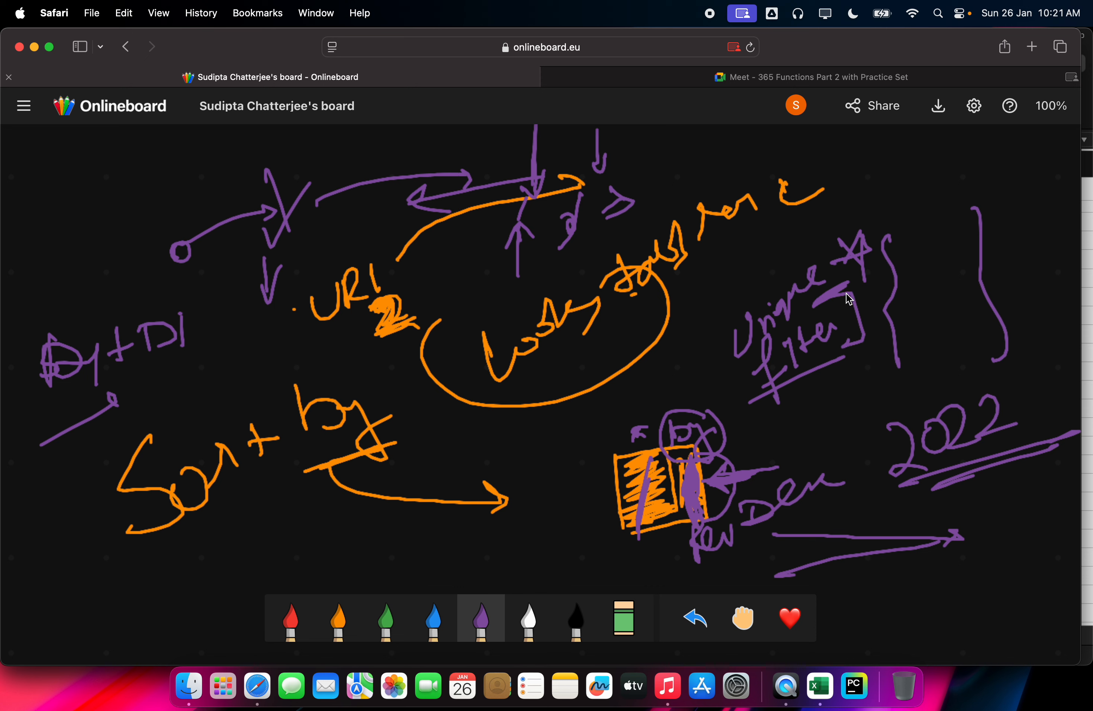
mouse_move(829, 292)
mouse_down()
mouse_move(846, 295)
mouse_move(722, 282)
mouse_move(774, 399)
mouse_move(861, 272)
mouse_move(834, 229)
mouse_move(728, 270)
mouse_move(727, 281)
mouse_up()
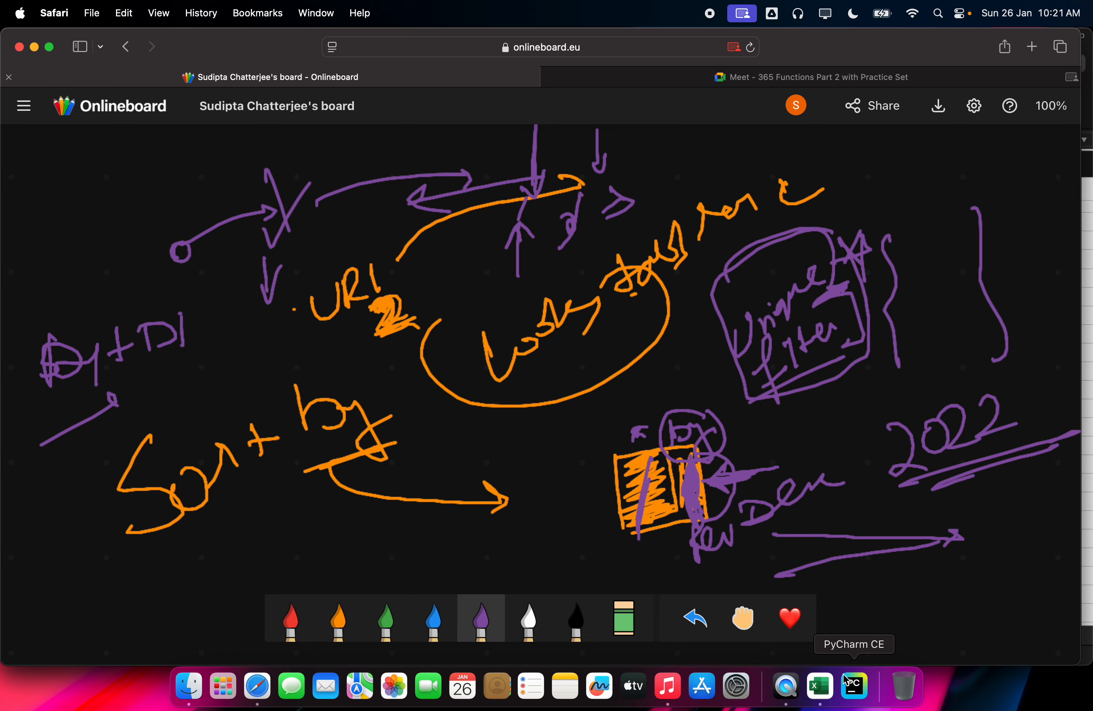
Switch to the Excel workbook and inspect the FILTER formula in F7 of the FILTER sheet, leaving it unchanged
click(820, 686)
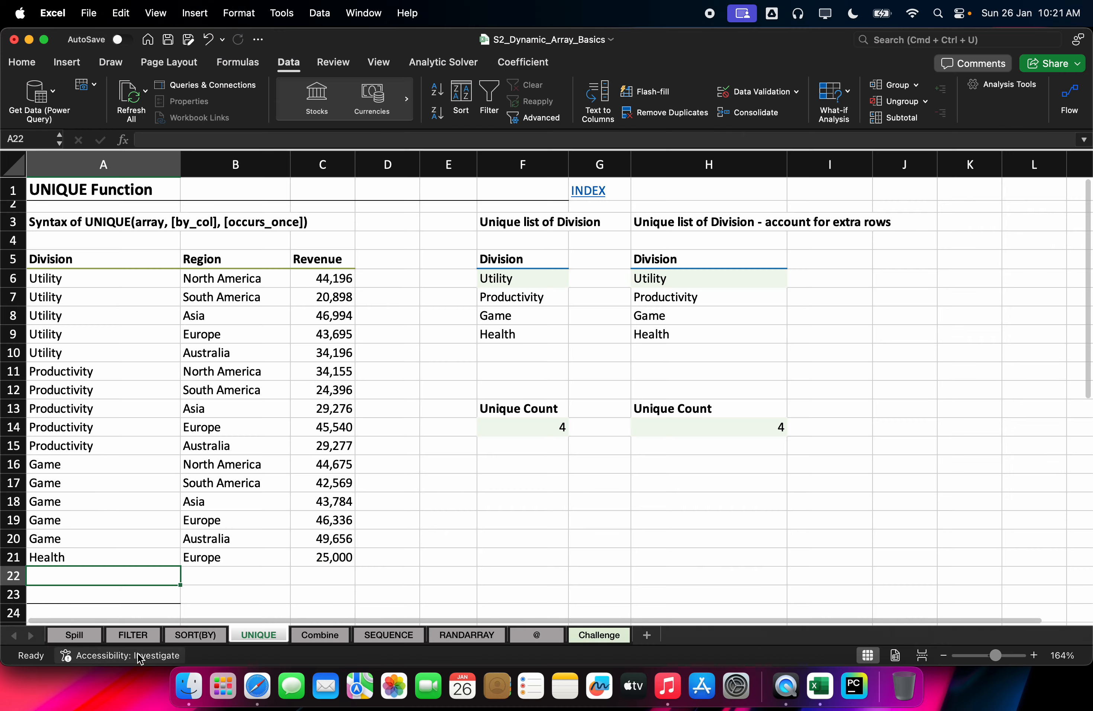
click(140, 635)
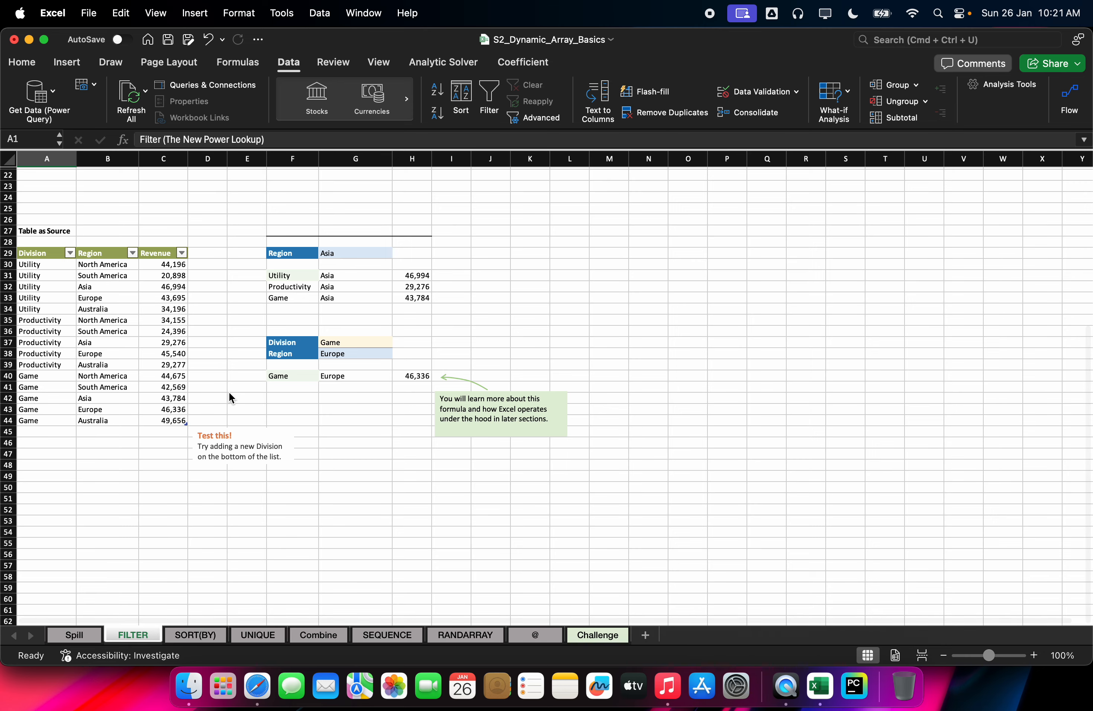
scroll(276, 353, up, 4)
scroll(276, 353, up, 4)
scroll(276, 353, left, 3)
click(277, 358)
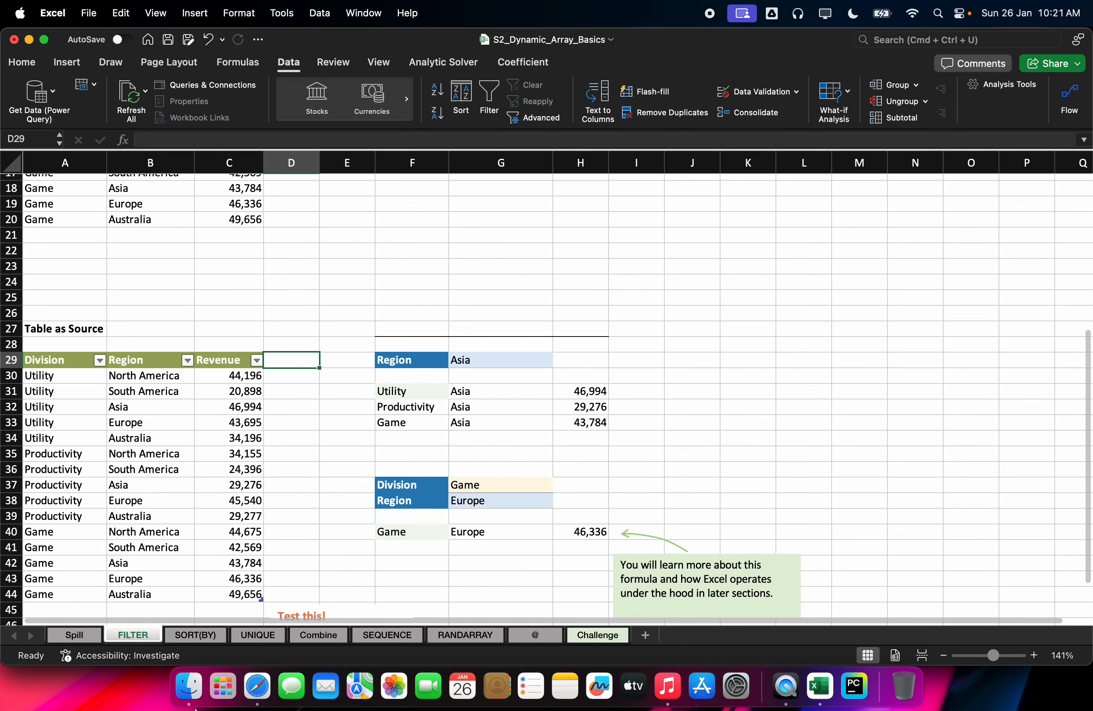
scroll(257, 422, up, 10)
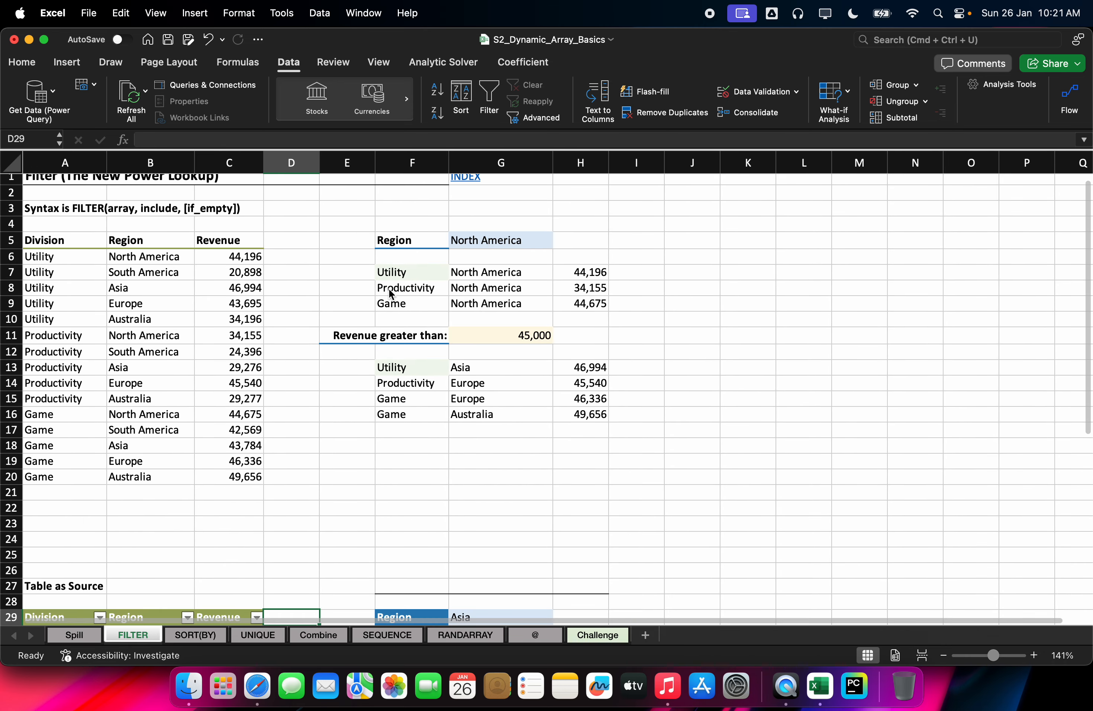
click(415, 275)
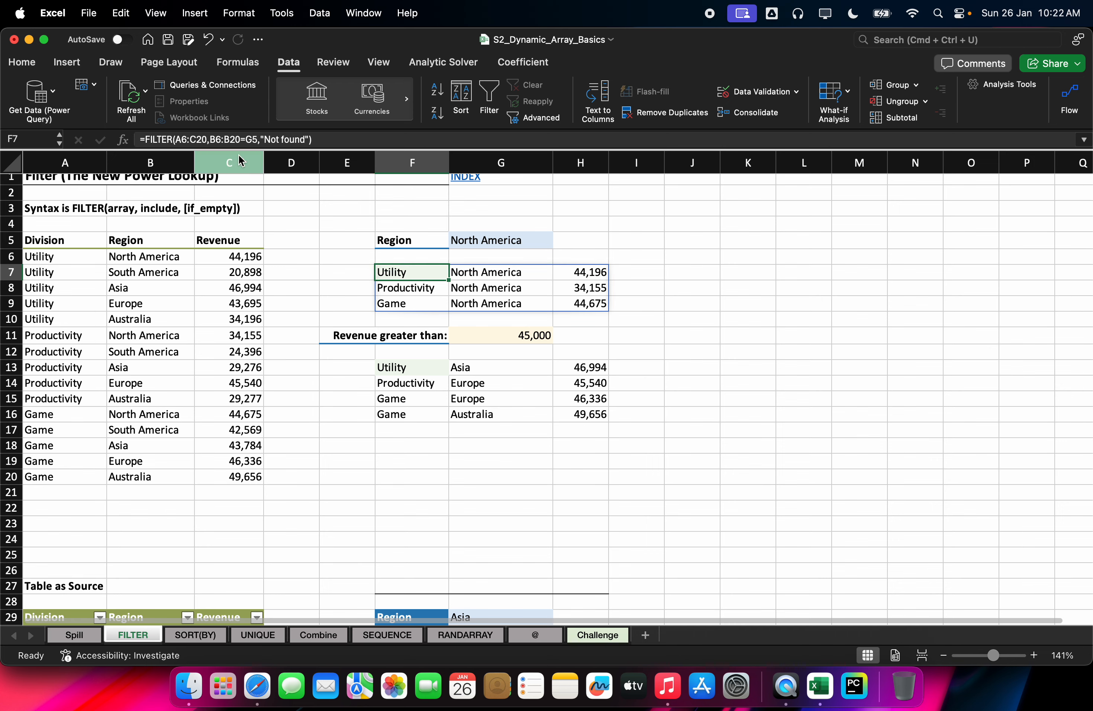
double_click(439, 277)
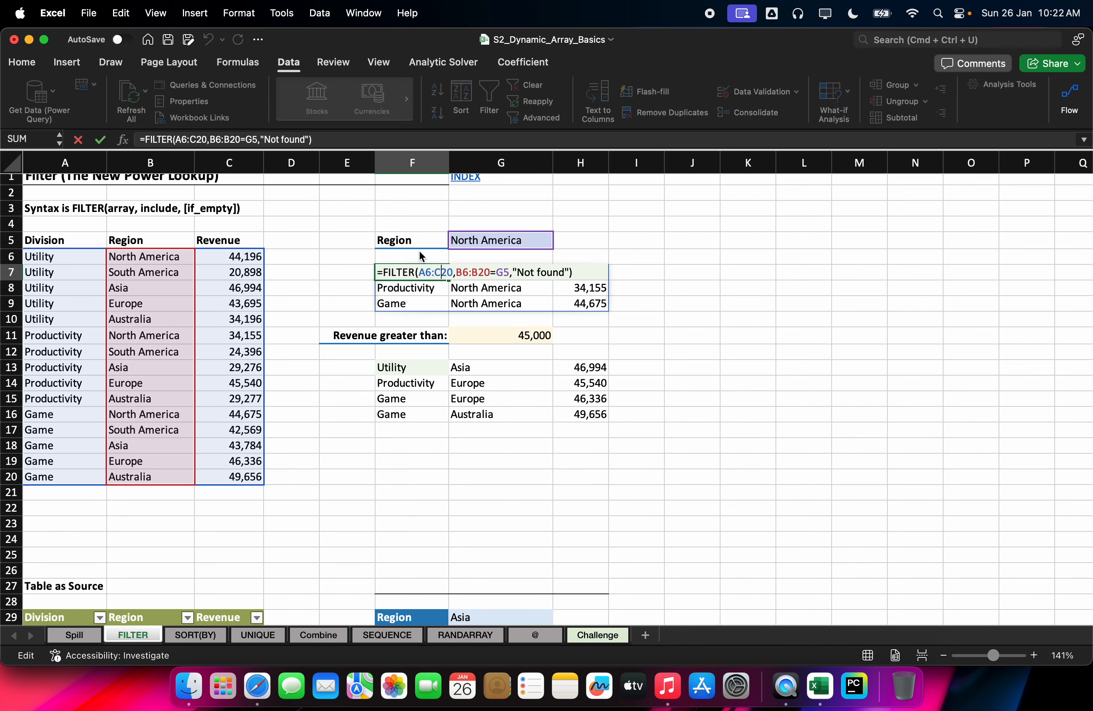
key(Escape)
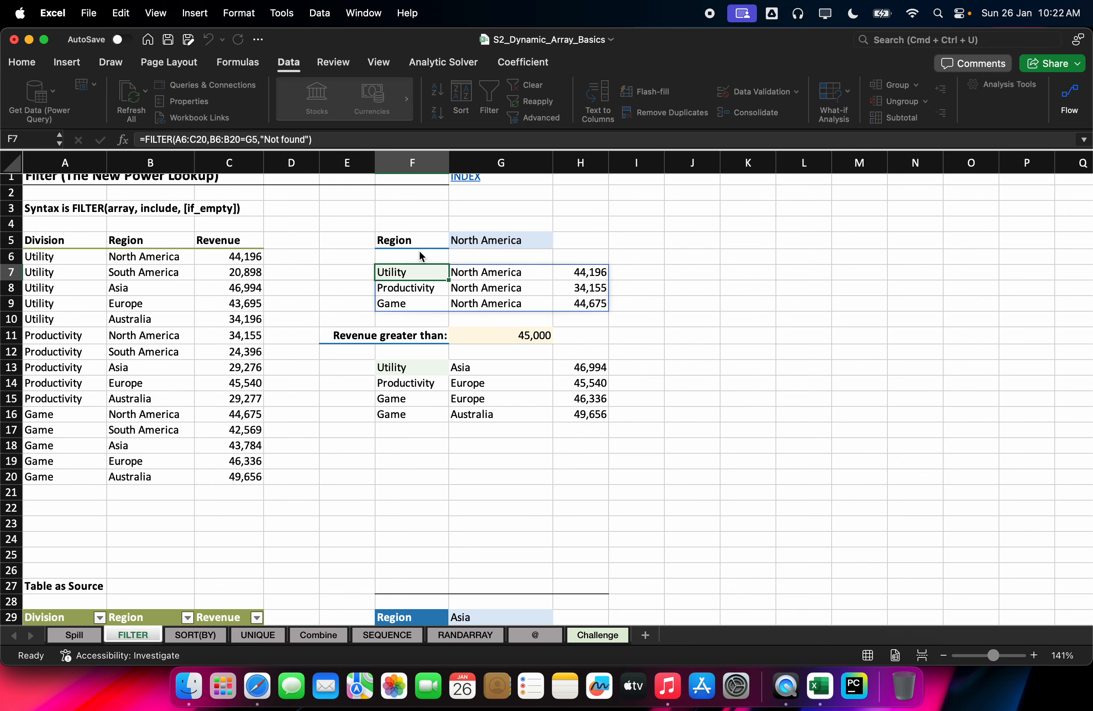
scroll(419, 251, up, 1)
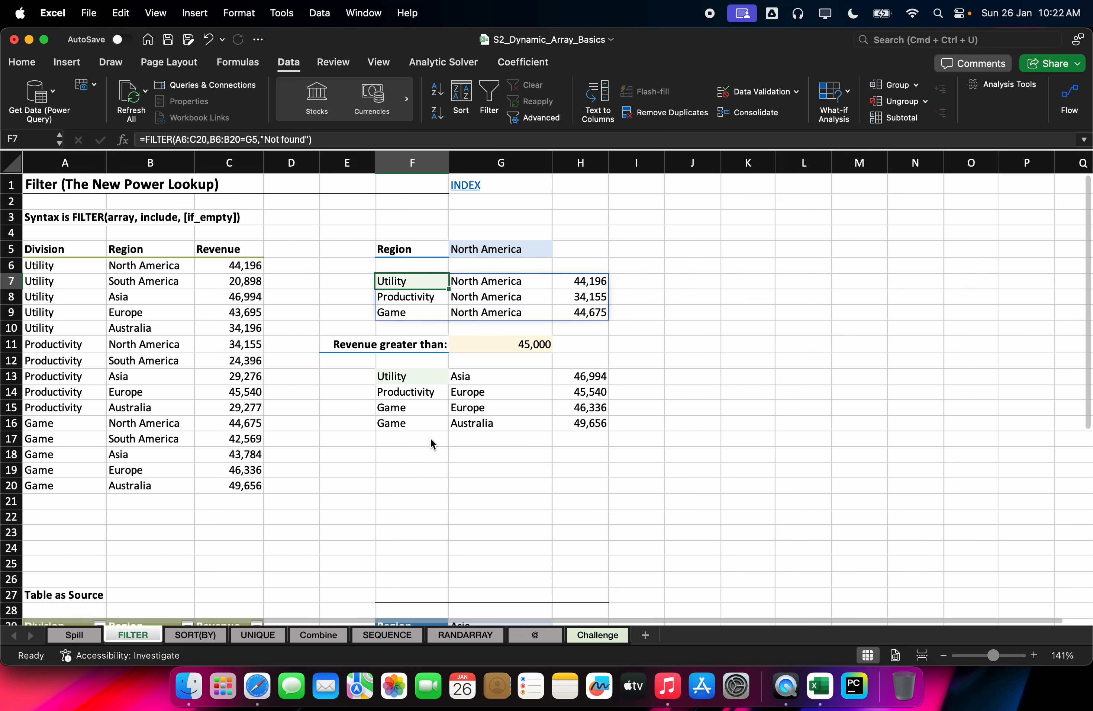
On the UNIQUE sheet, inspect the formula in H6, highlighting FILTER's array argument A6:A23 and its non-blank condition
click(258, 635)
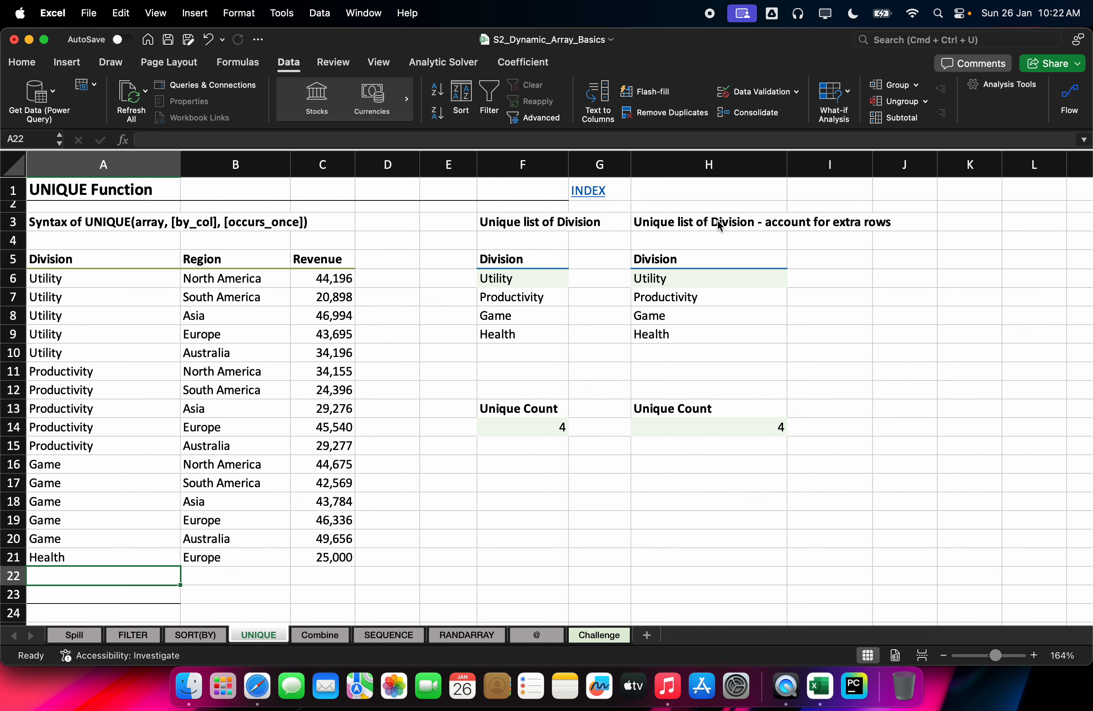
click(691, 278)
double_click(692, 278)
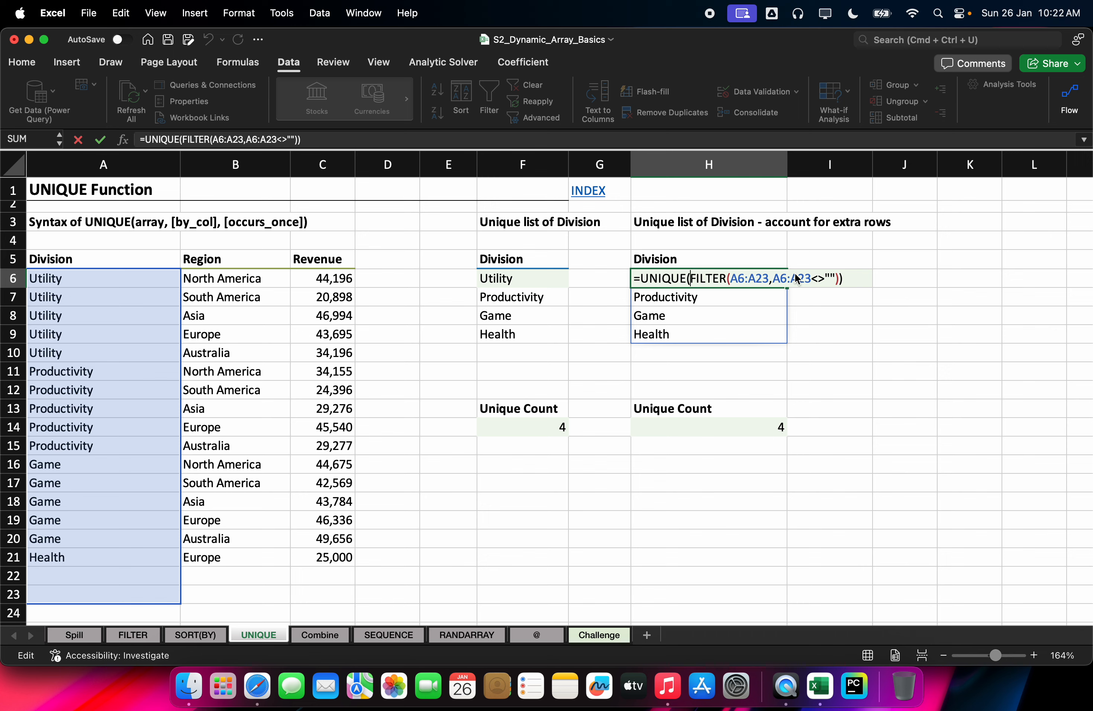
click(755, 276)
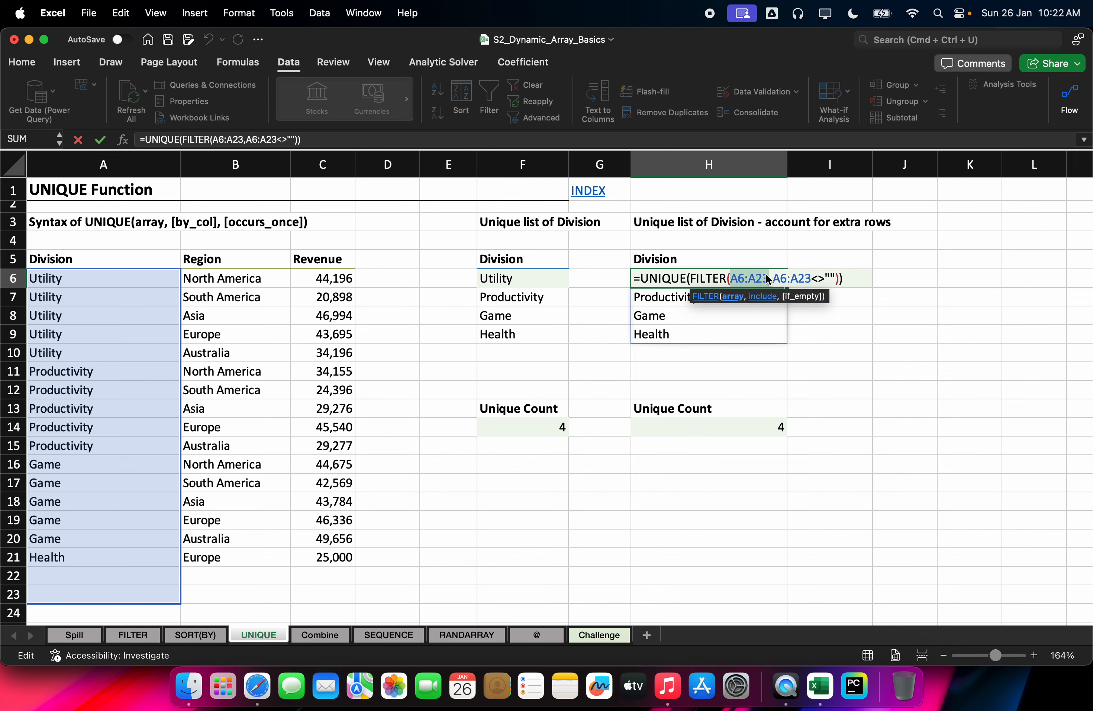
mouse_move(766, 274)
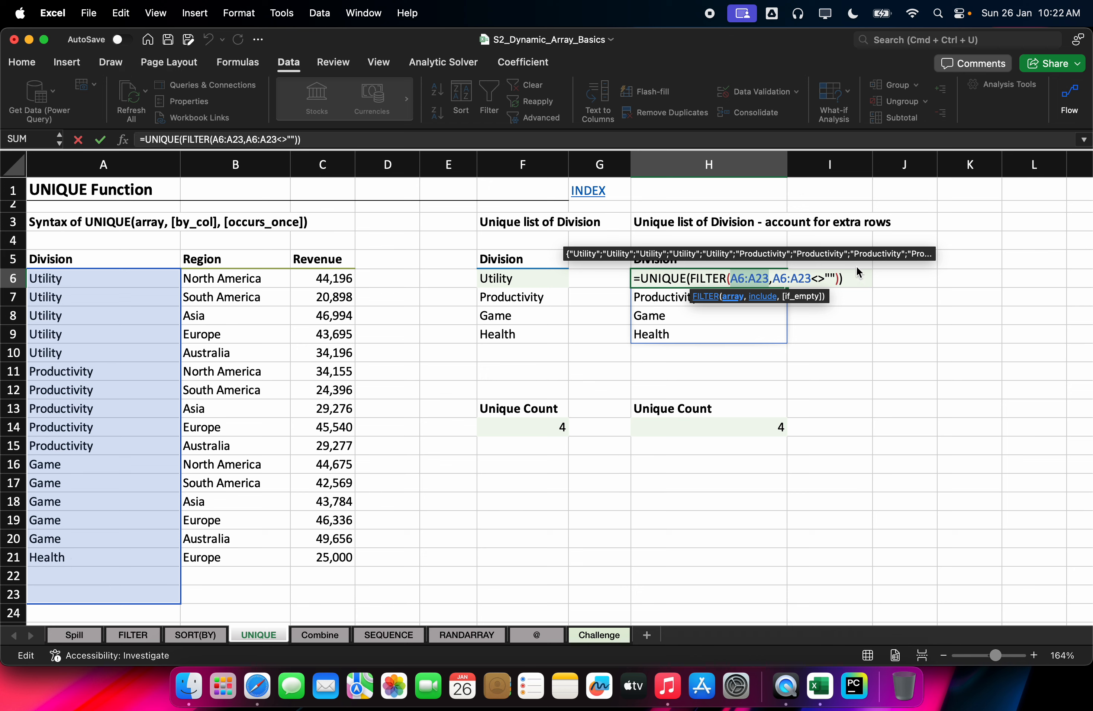
click(831, 276)
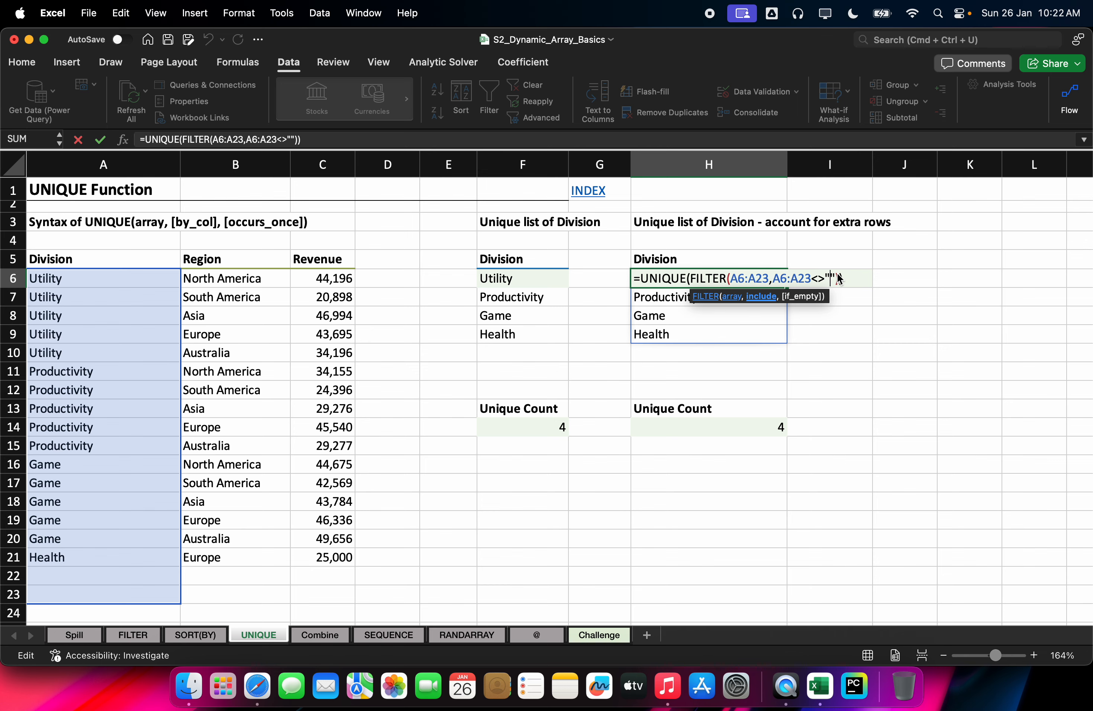
key(Return)
Enter "Internal Game" as a new division in A22, directly below the last data record
click(151, 584)
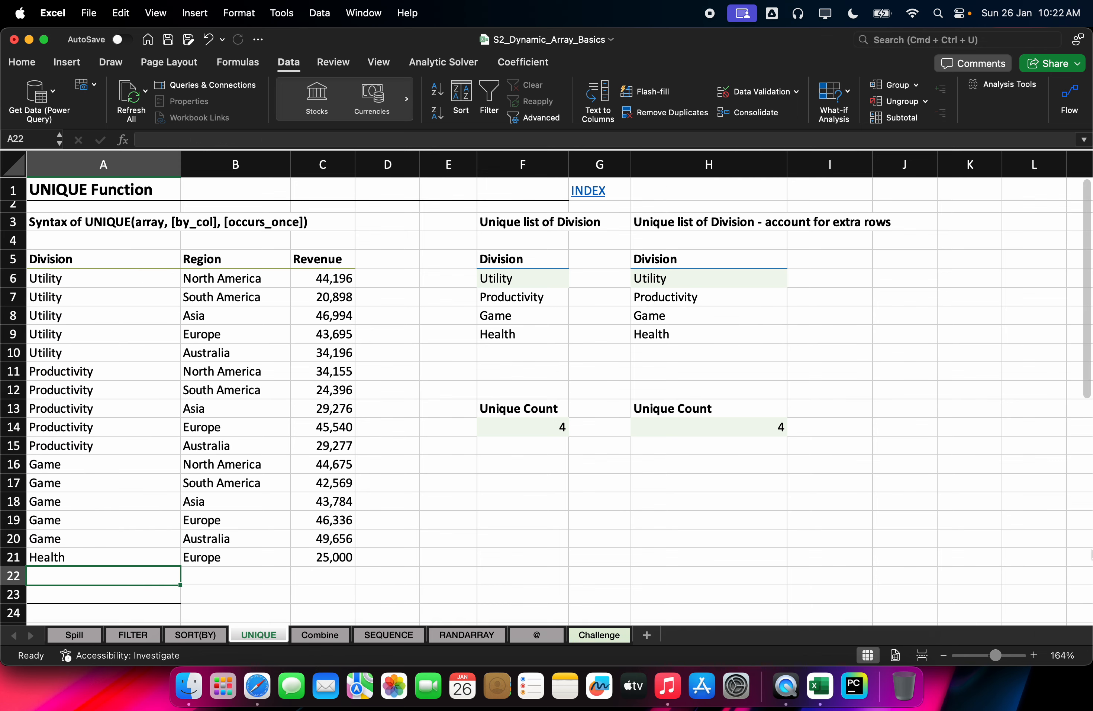
text(Intern)
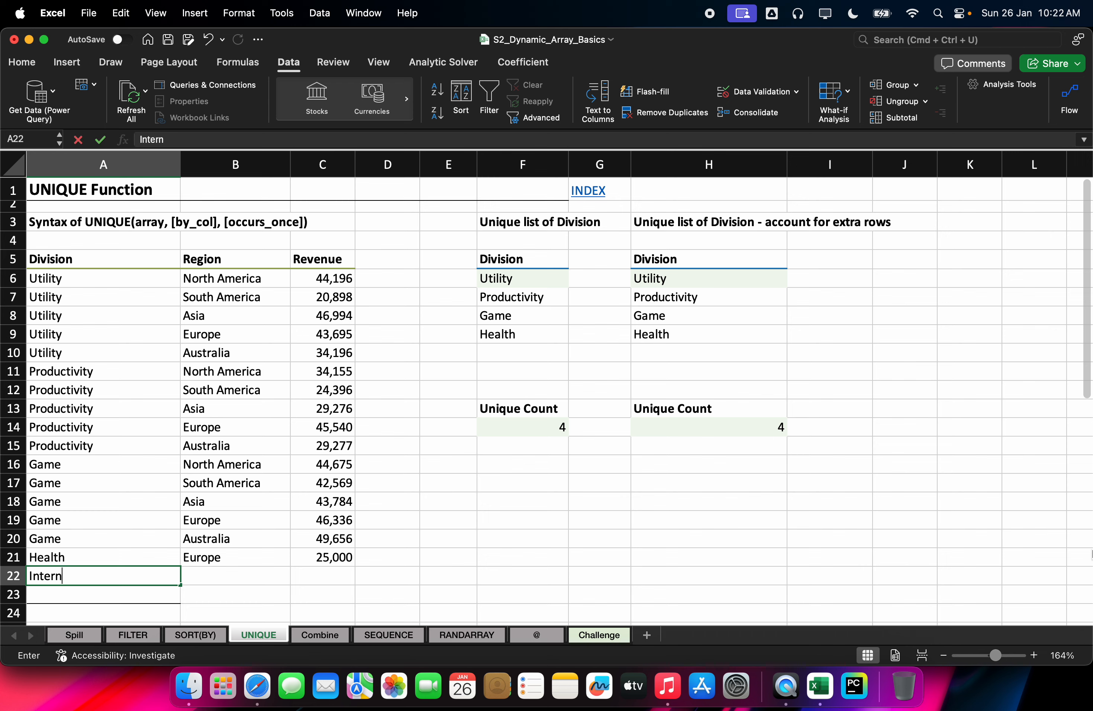
text(al Game)
key(Tab)
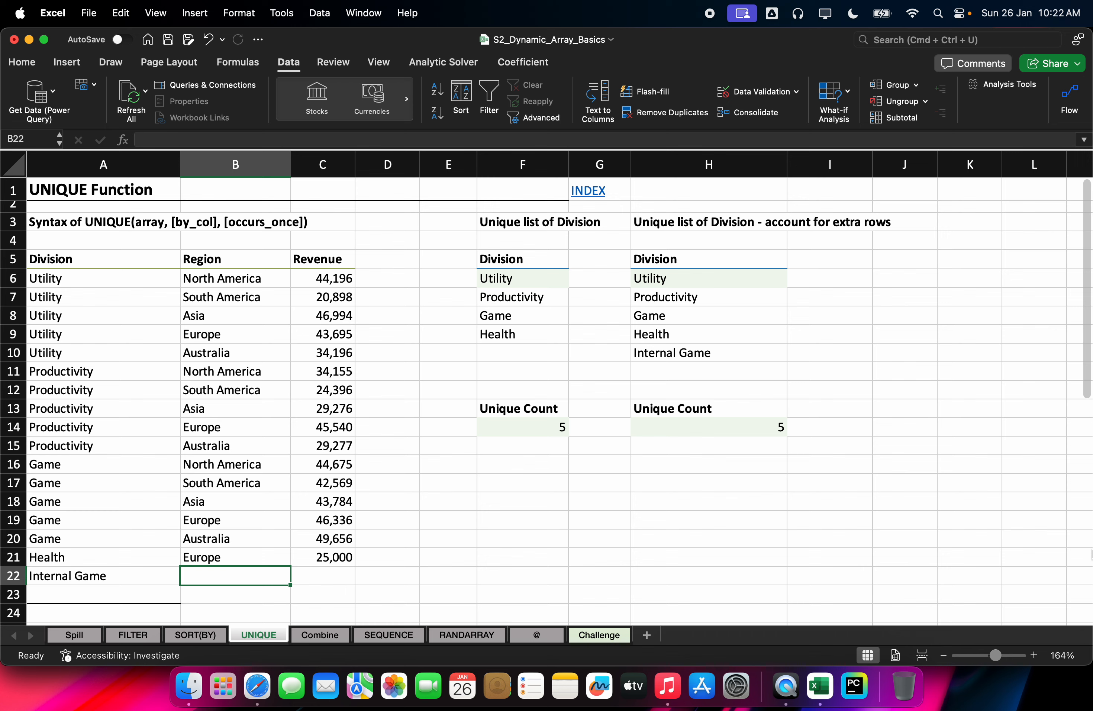
Highlight the non-blank condition in H6's formula, evaluate the nested FILTER part in place, and discard the evaluation
double_click(675, 280)
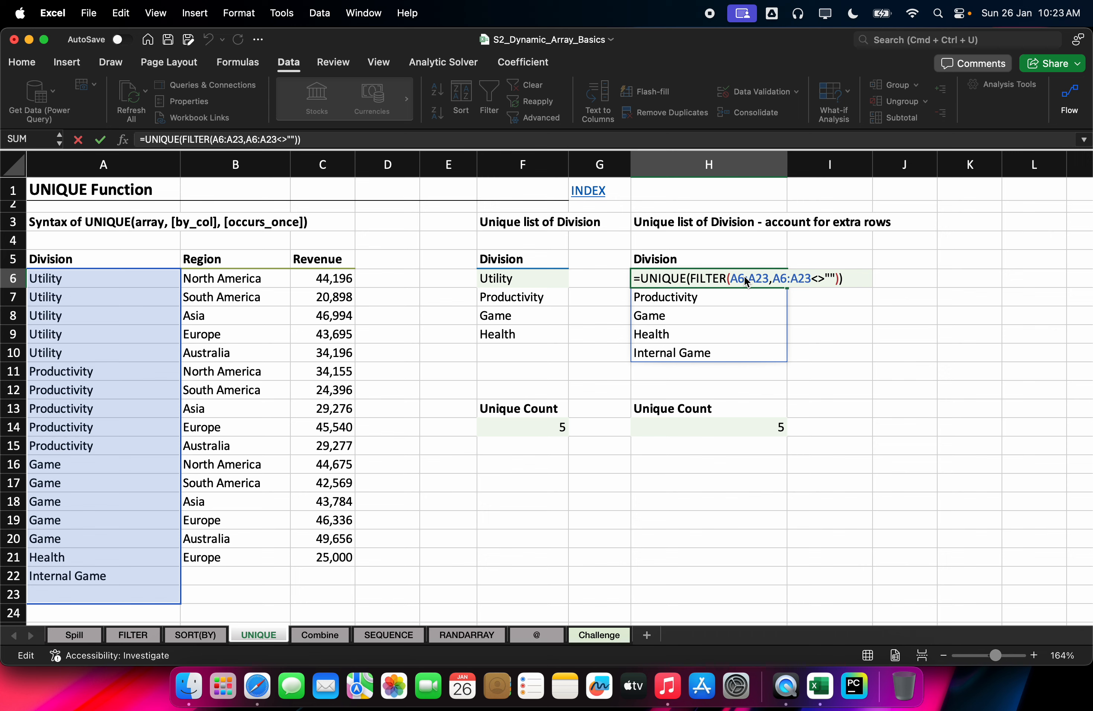
drag(836, 279, 819, 280)
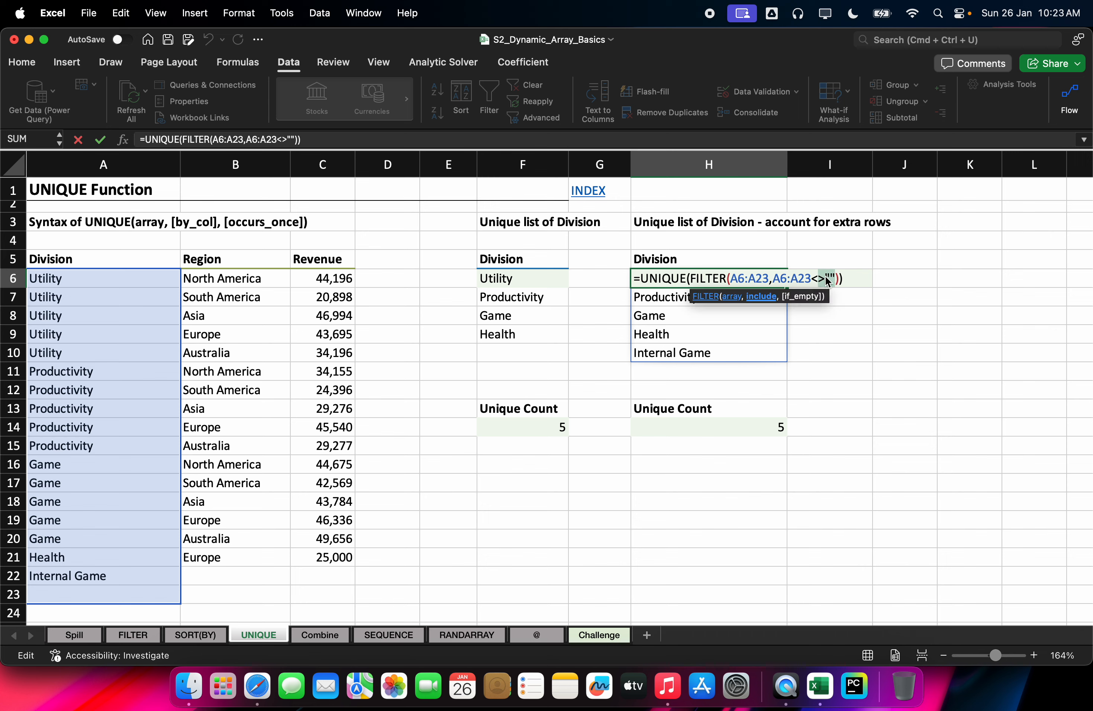
click(830, 281)
drag(837, 279, 804, 276)
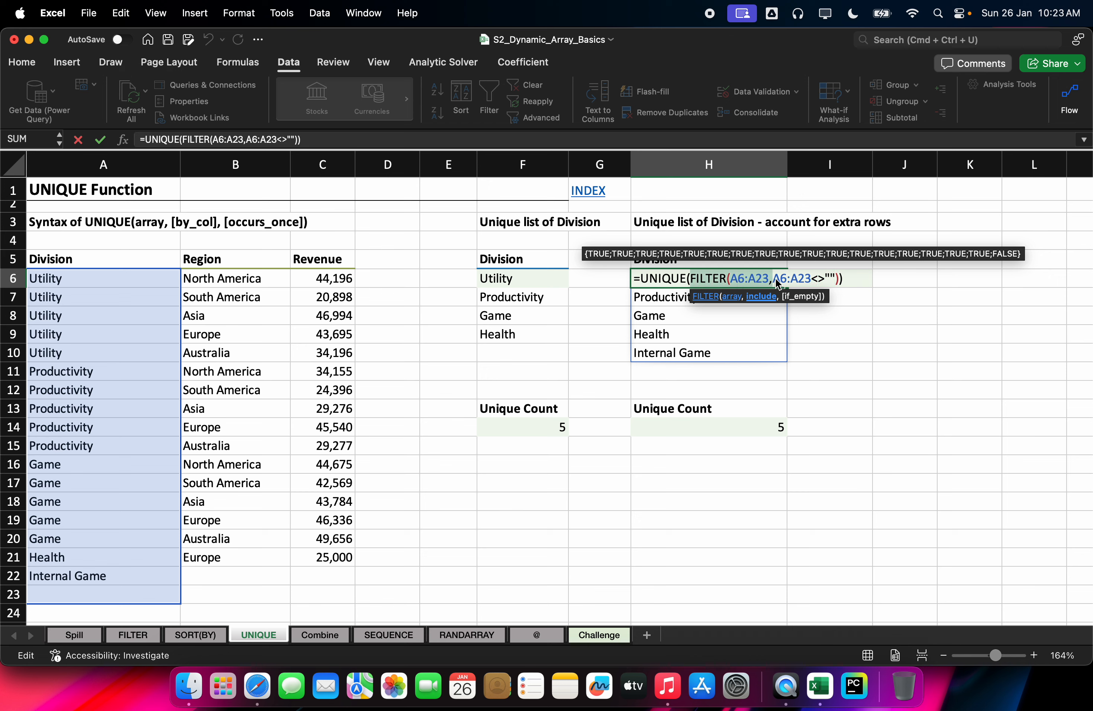
drag(837, 278, 840, 281)
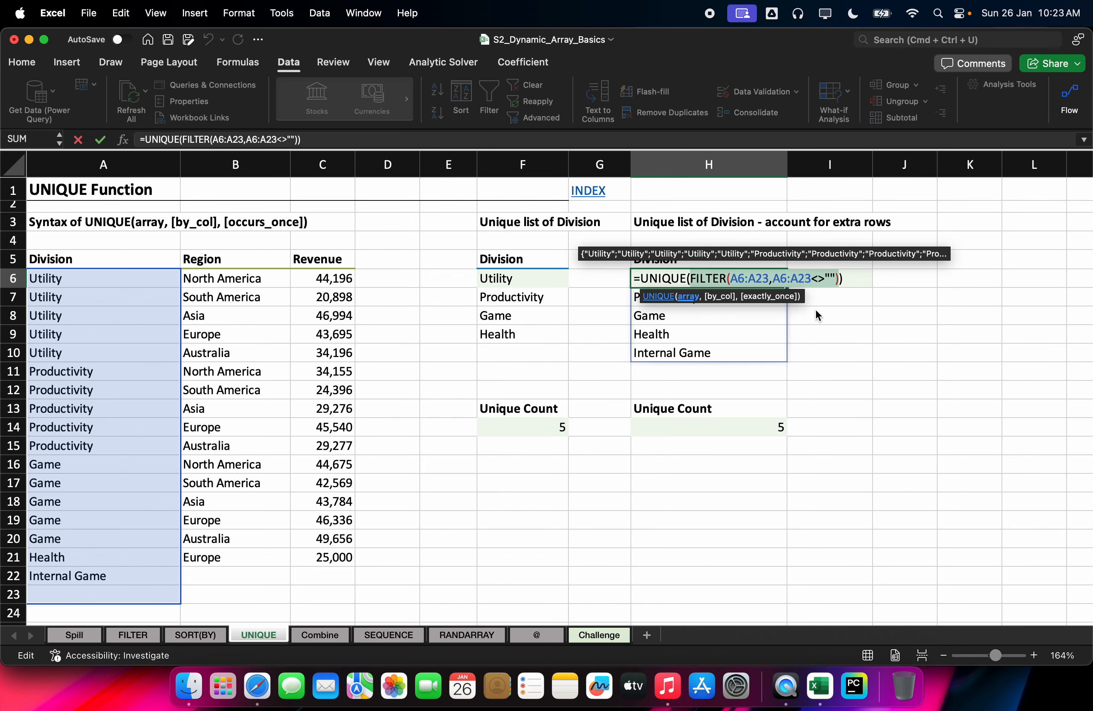
key(F9)
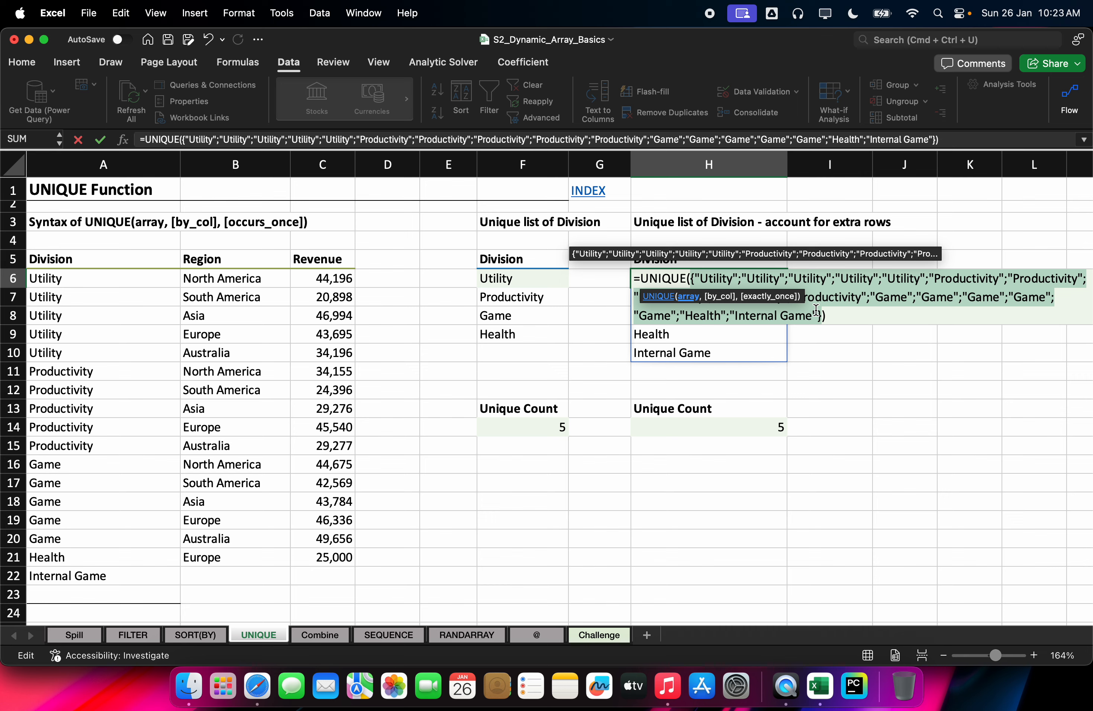
key(Escape)
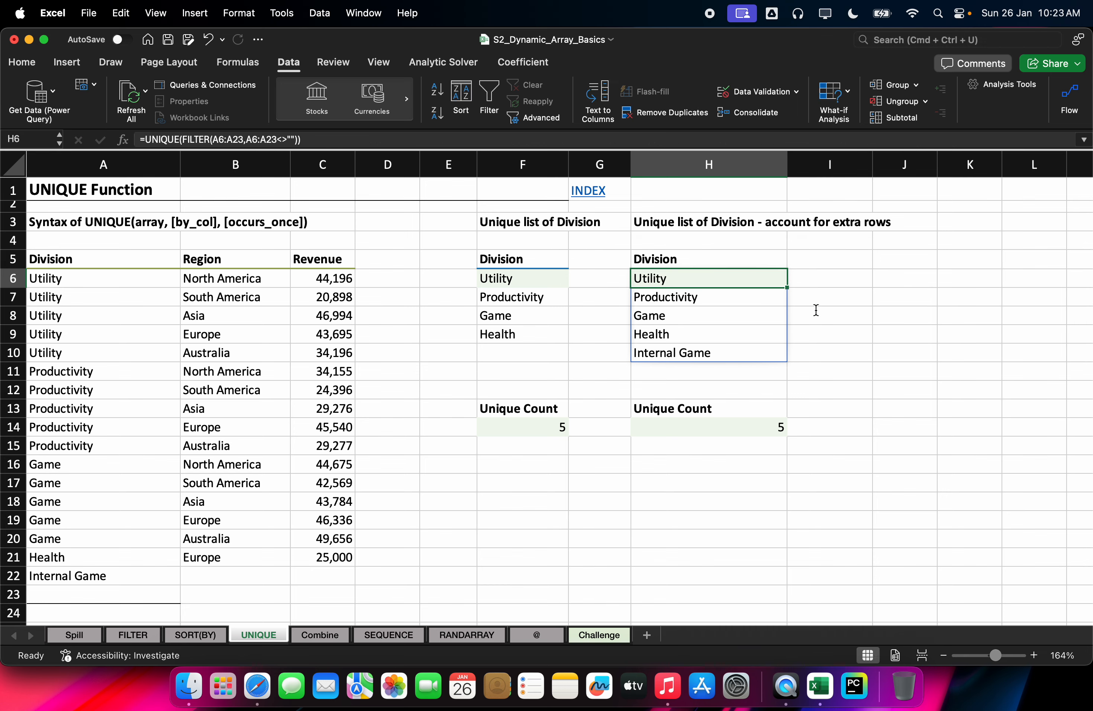
Evaluate only the include condition A6:A23<>"" inside H6's formula, and discard the evaluation
key(F2)
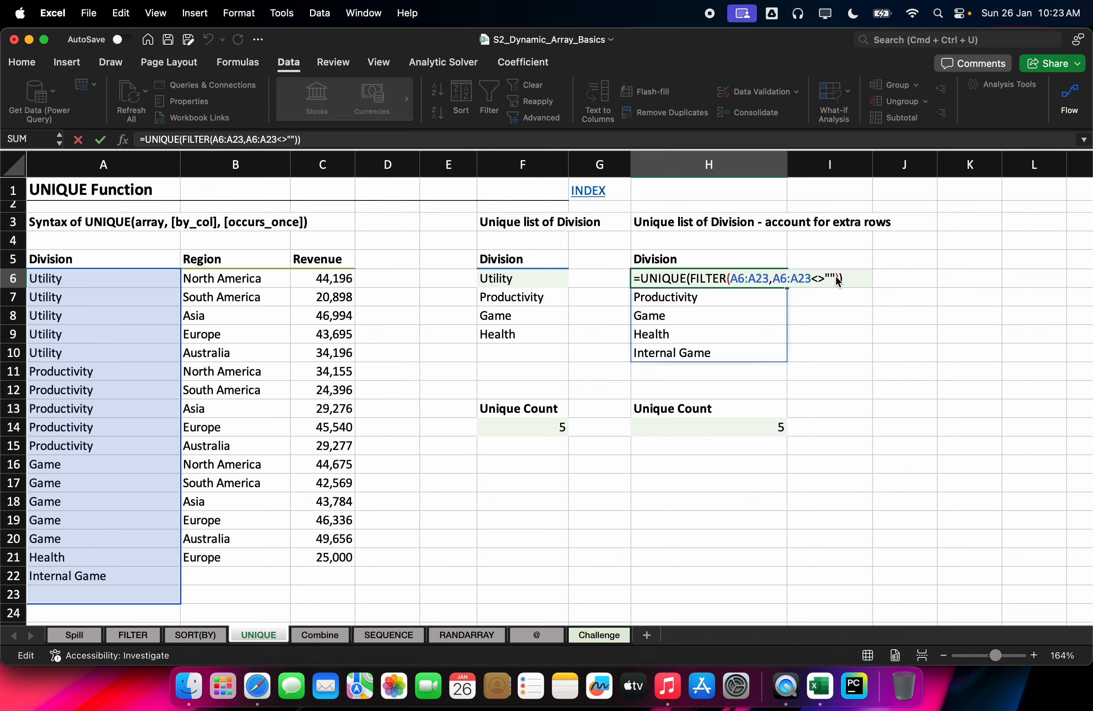
click(805, 278)
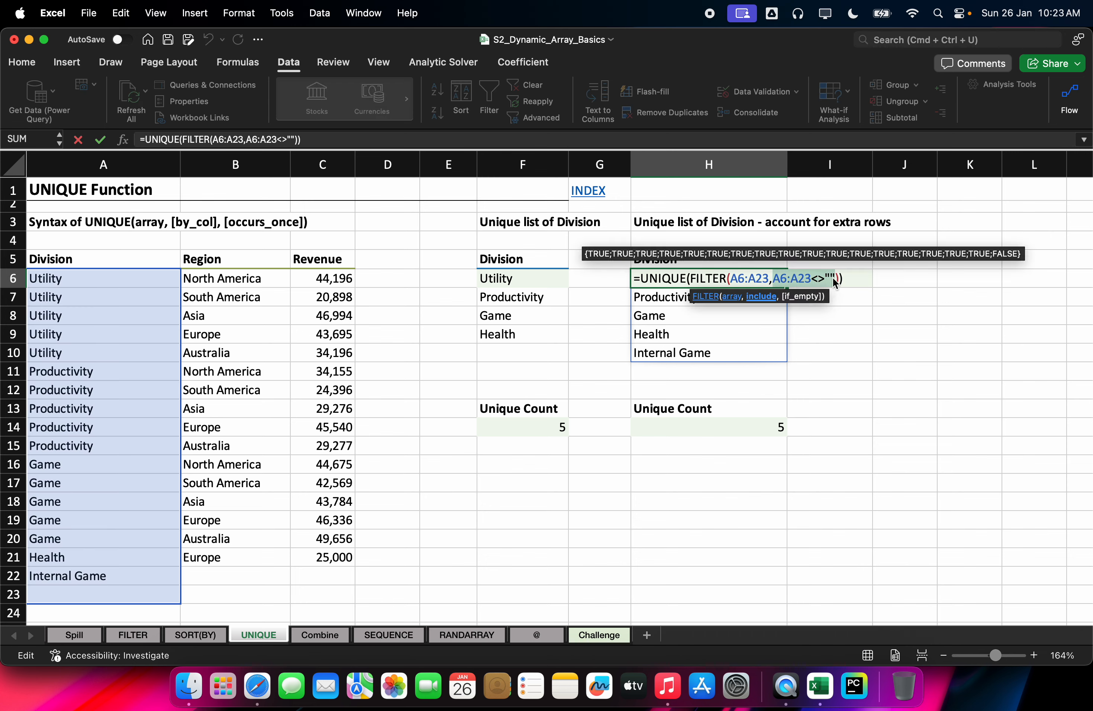
key(F9)
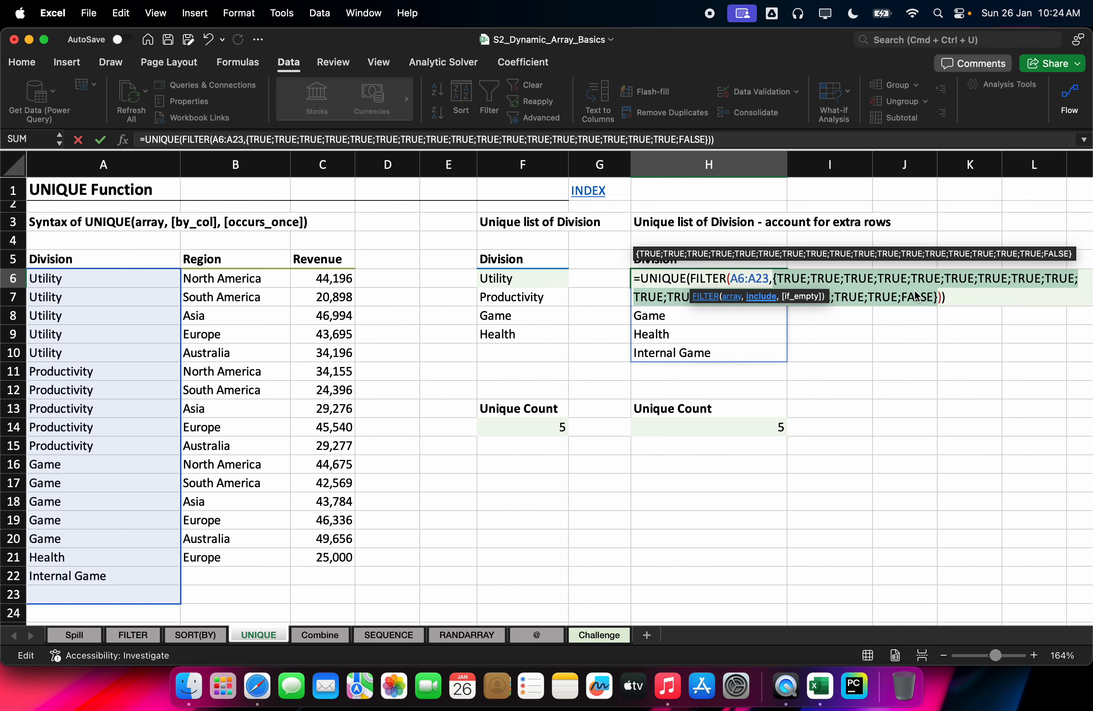
key(Escape)
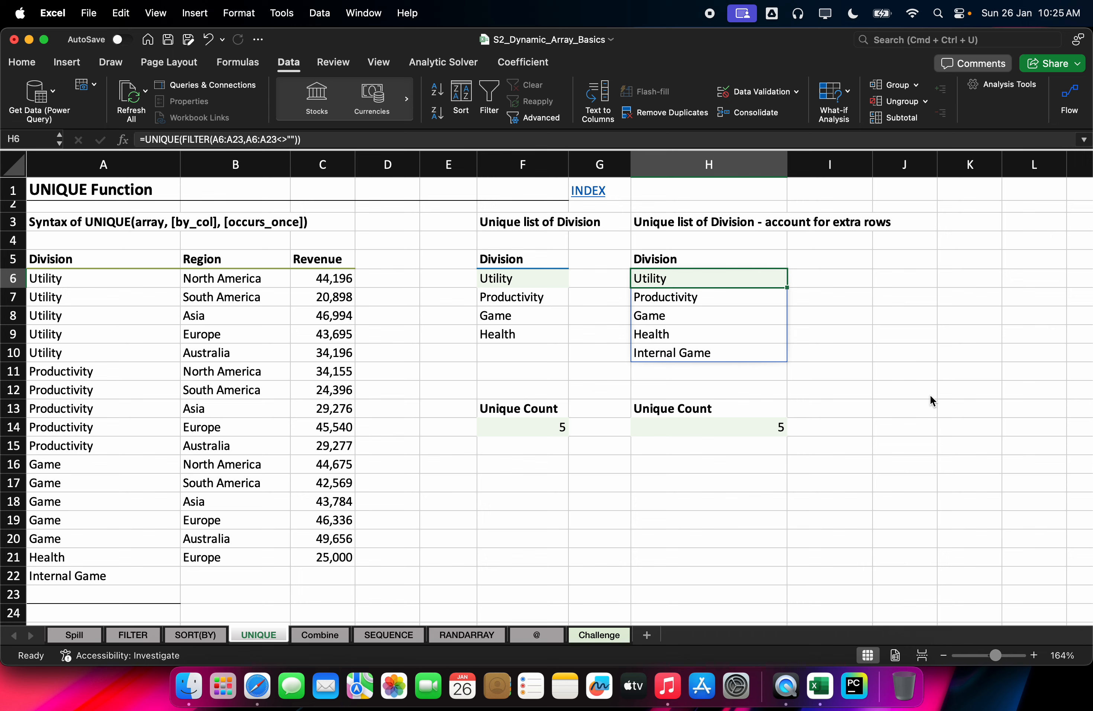
Inspect the spilled cell H10 at the end of the extra-rows division list without entering anything
click(724, 350)
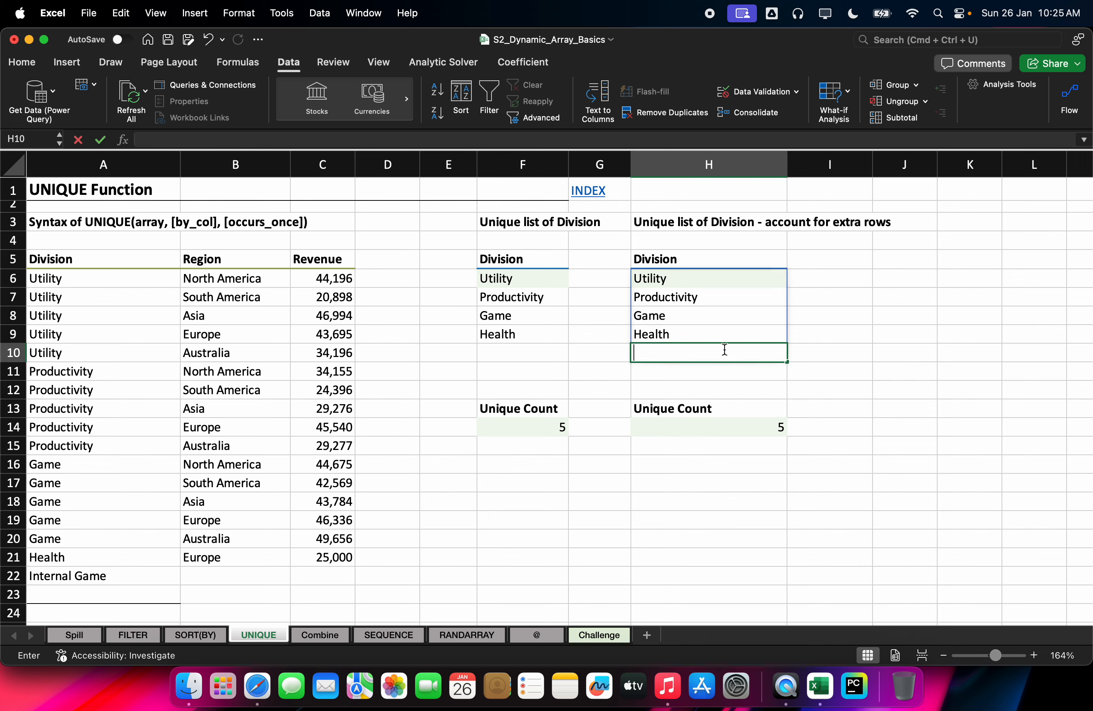
click(857, 341)
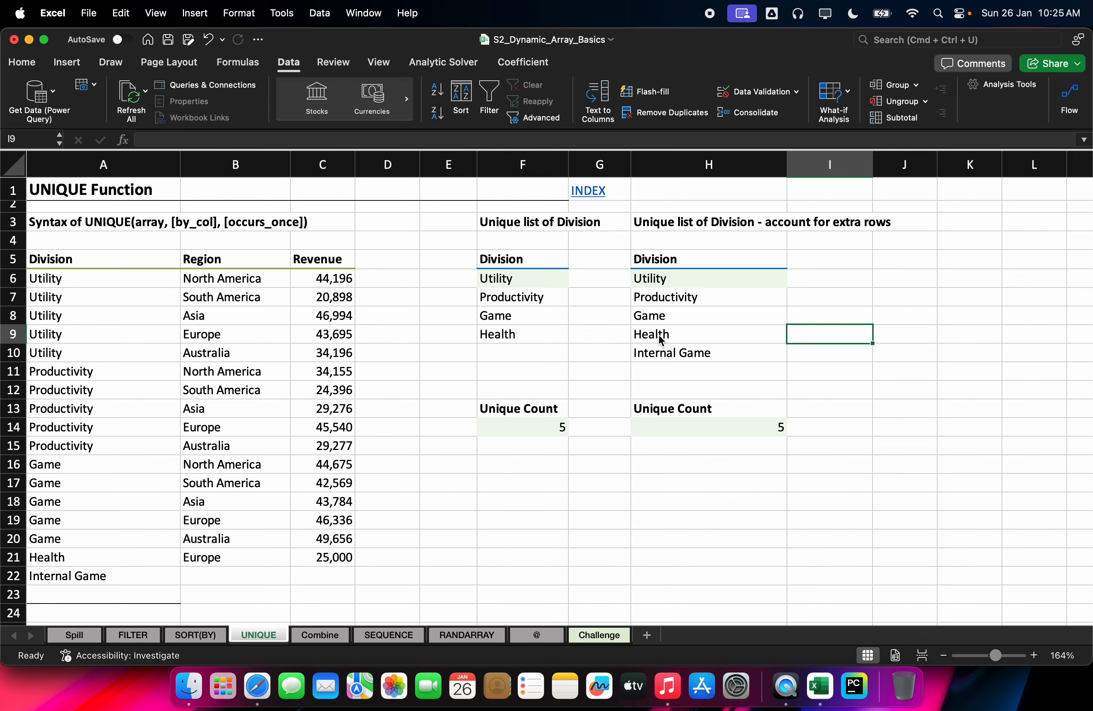
click(686, 357)
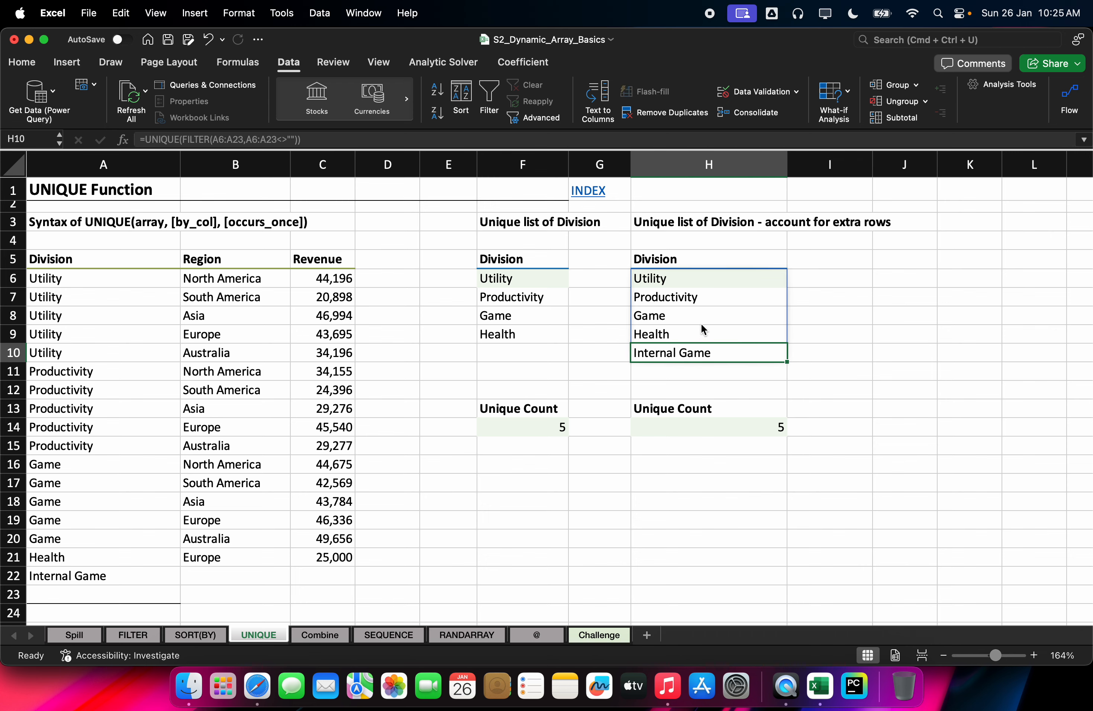
Reopen H6's formula, highlight its FILTER expression and the A6:A23<>"" condition, and cancel without changing the formula
double_click(713, 279)
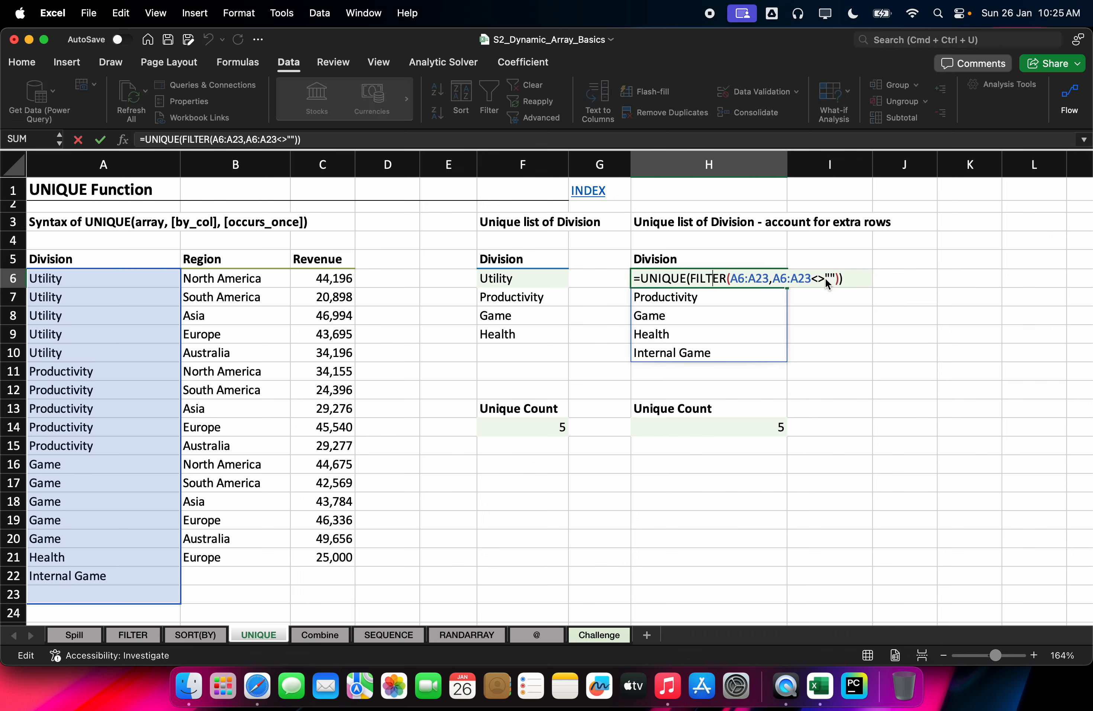
click(759, 280)
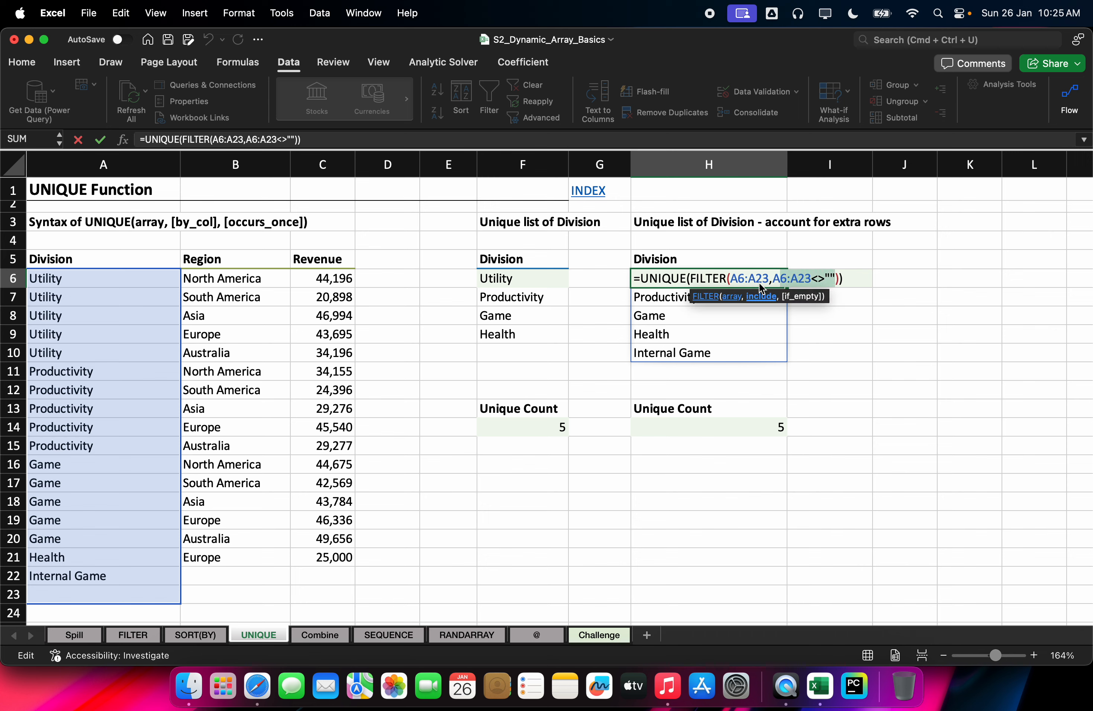
click(789, 278)
drag(814, 278, 834, 277)
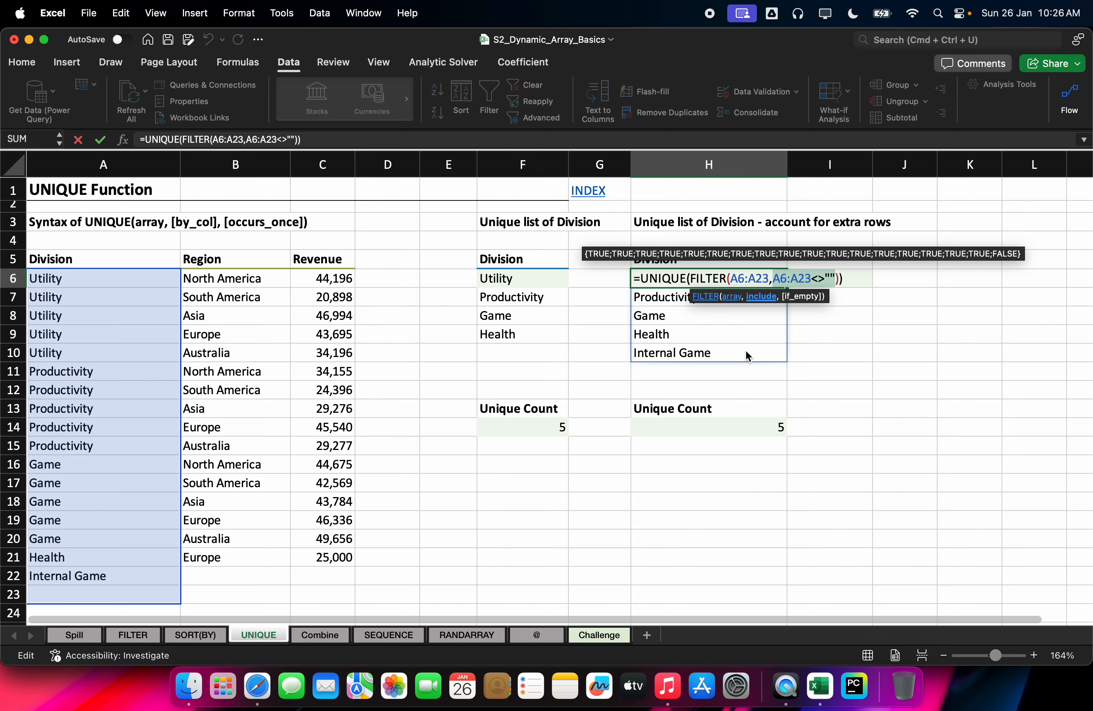
click(852, 333)
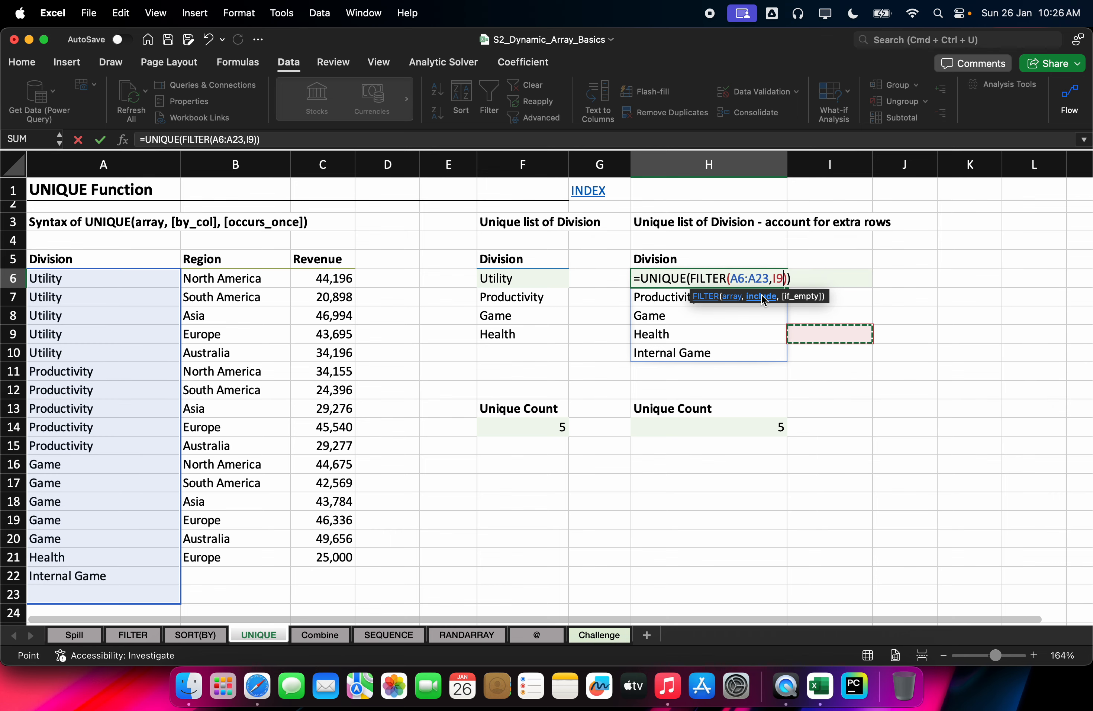
key(Escape)
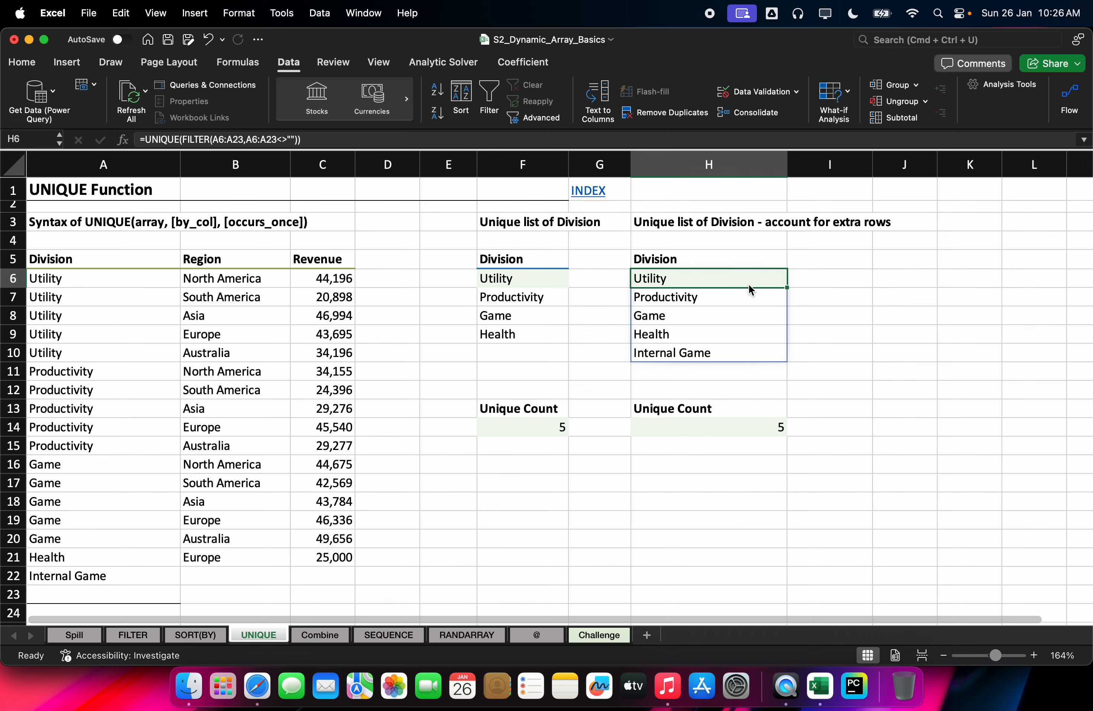
Inspect the unique count formulas in H14 and F14 without changing them
click(699, 430)
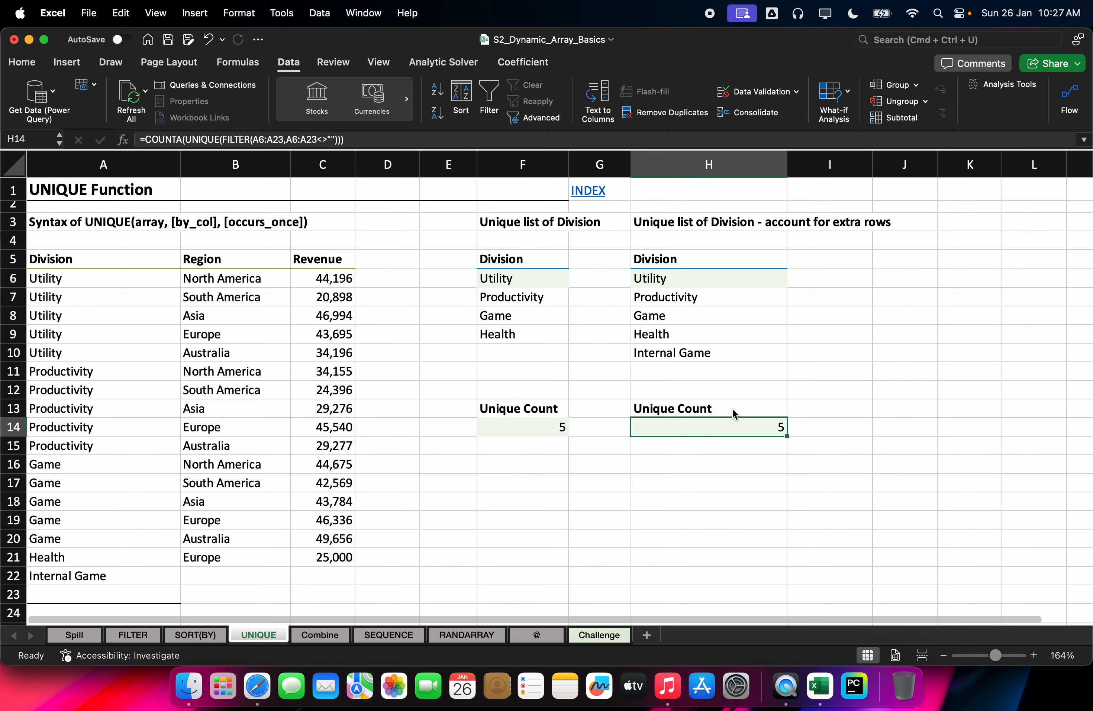
click(564, 443)
click(543, 411)
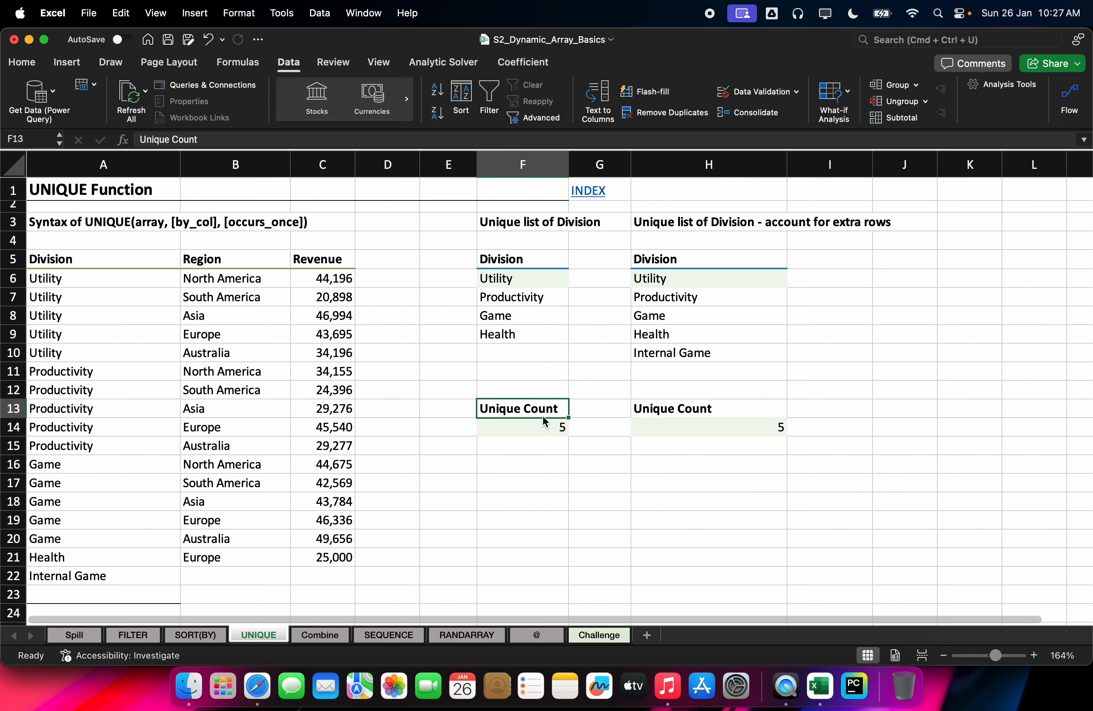
click(543, 420)
double_click(544, 421)
click(616, 441)
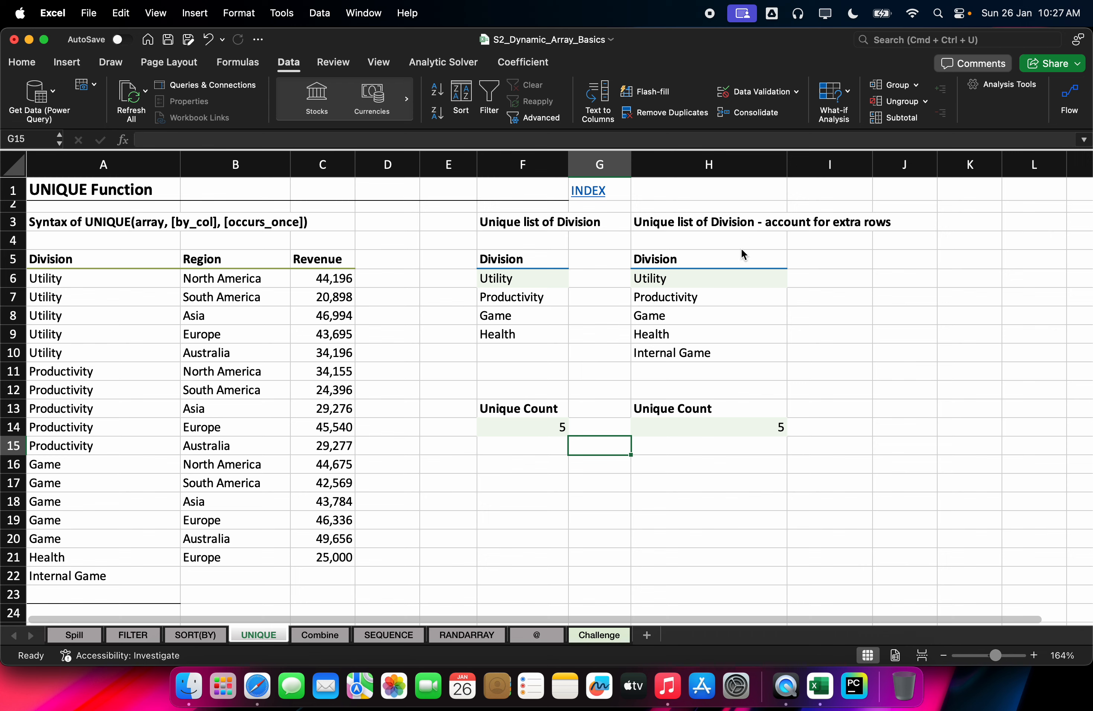
Enter a COUNT formula in H18 that counts the spilled division list H6#
drag(704, 279, 692, 355)
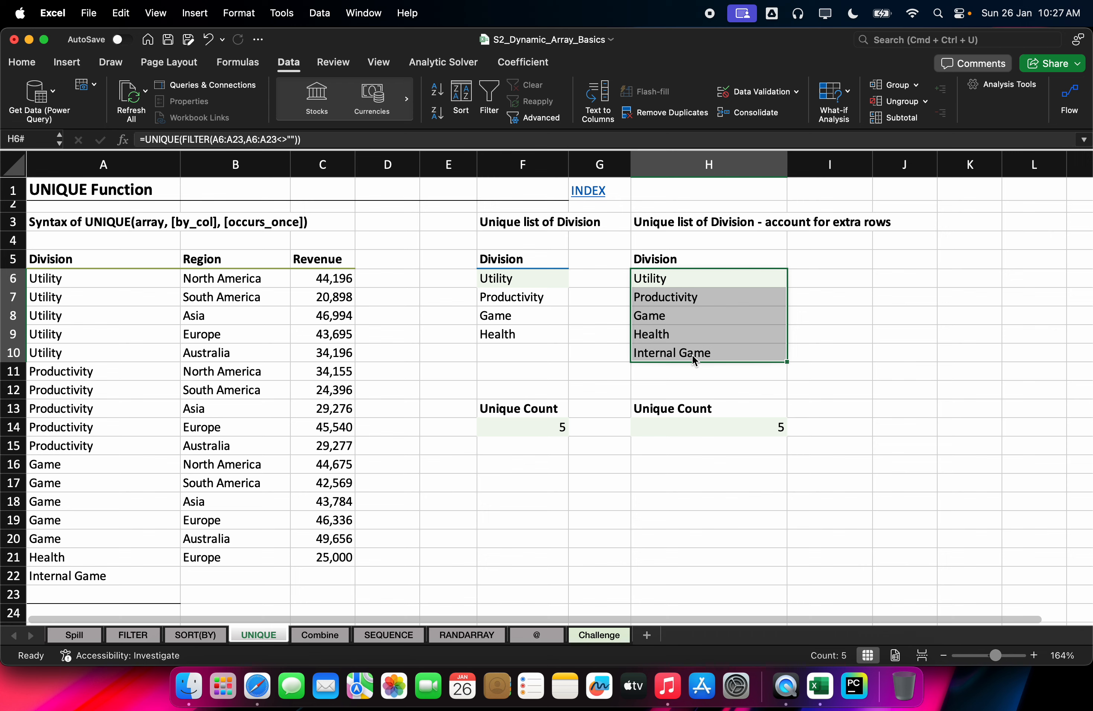
click(677, 491)
text(=)
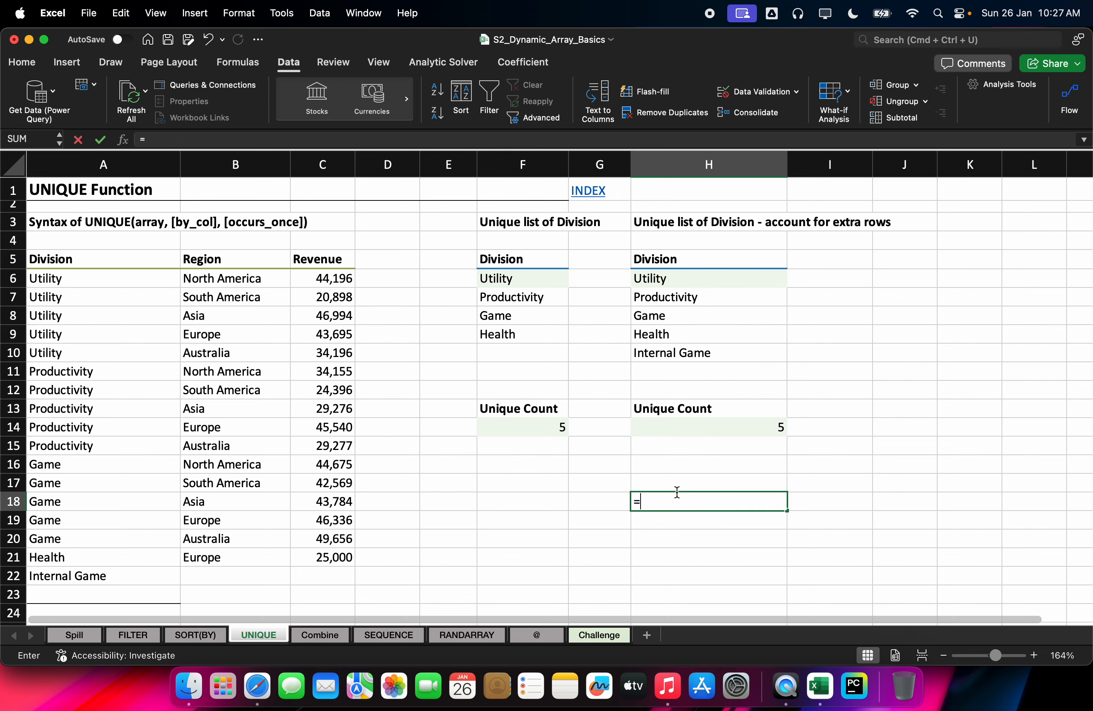
text(cou)
key(Tab)
key(Up)
key(Up)
key(Up)
key(Up)
key(Up)
key(Up)
key(Up)
key(Up)
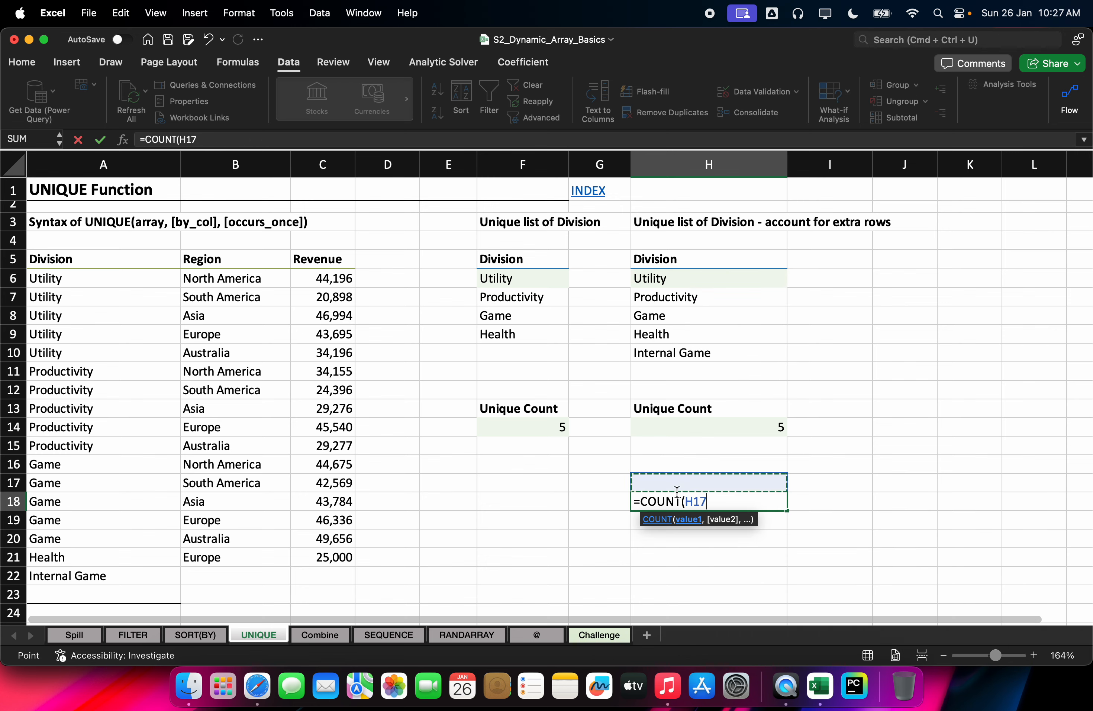
key(shift+Up)
key(shift+Up)
key(shift+Up)
key(shift+Up)
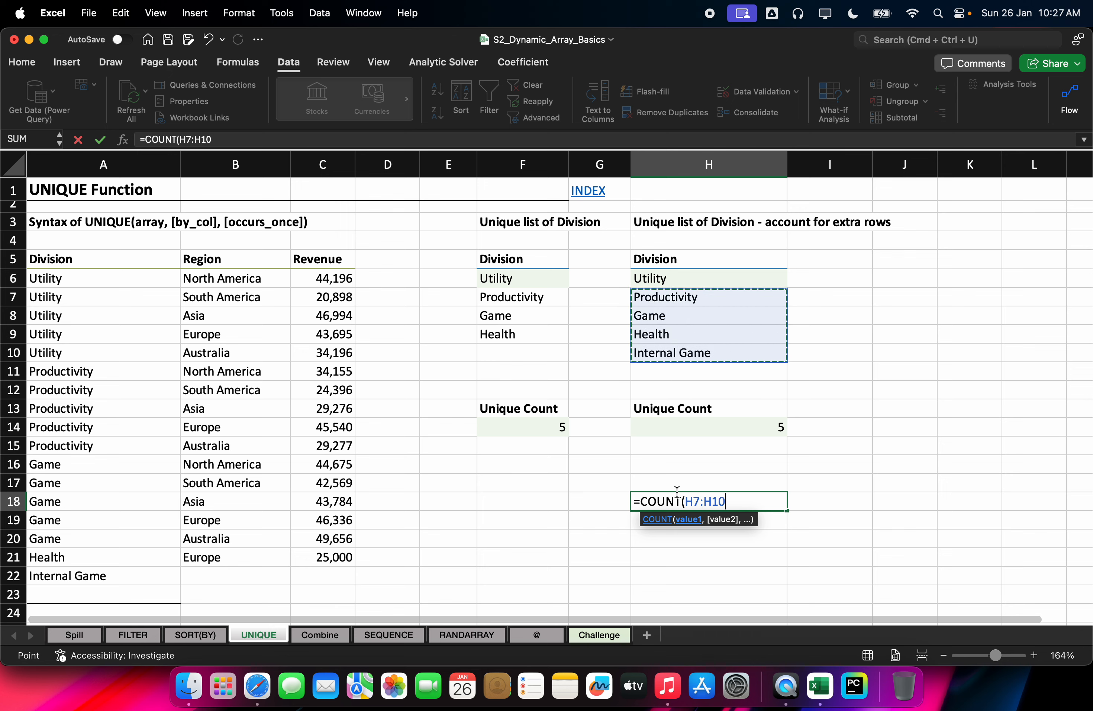
key(Return)
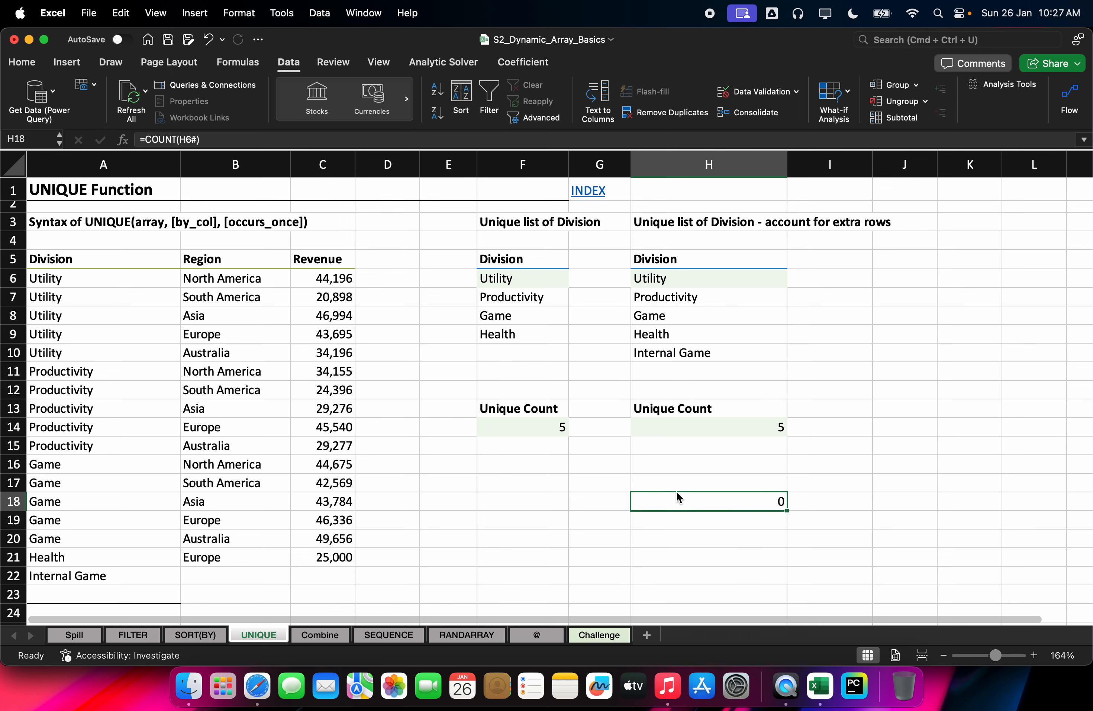
Change the function in H18 from COUNT to COUNTA so the formula reads =COUNTA(H6#)
key(F2)
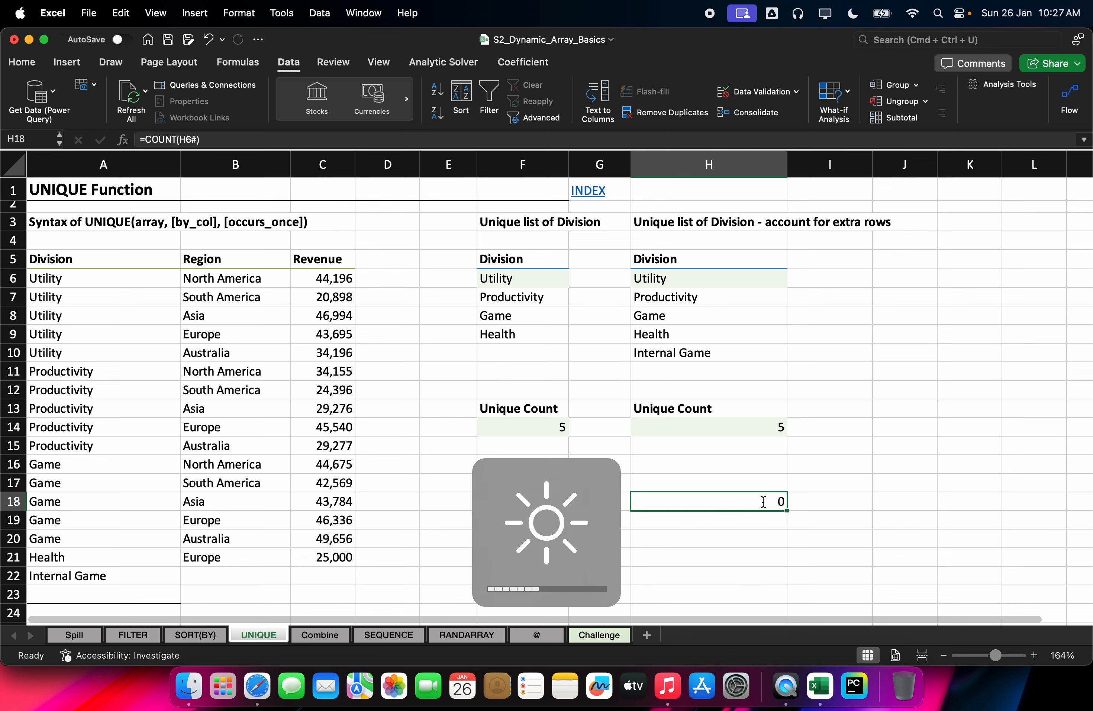
double_click(763, 503)
click(683, 501)
text(a)
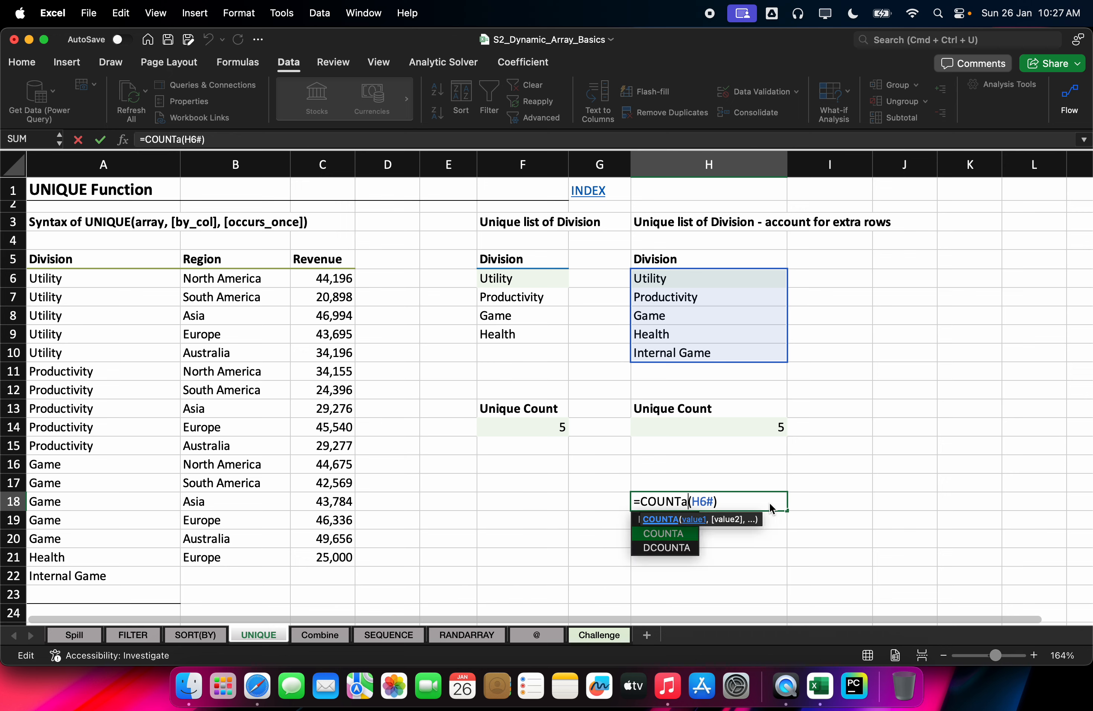
key(Return)
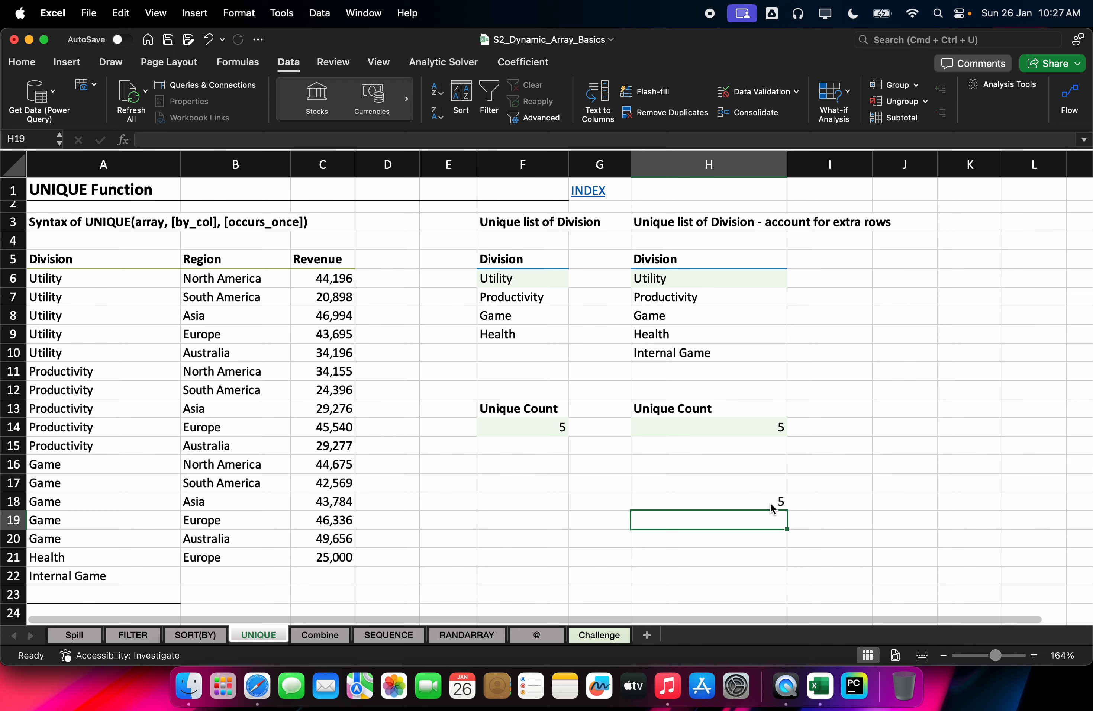
Replace the unique count formula in F14 with =COUNTA(F6#)
click(560, 430)
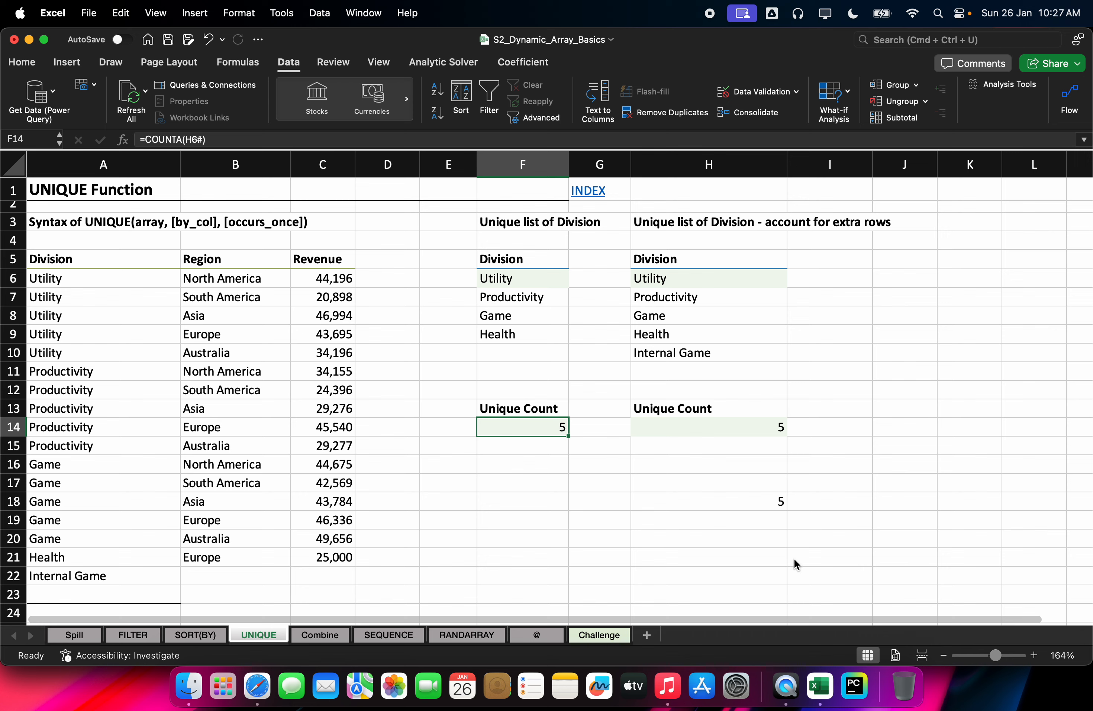
text(=coun)
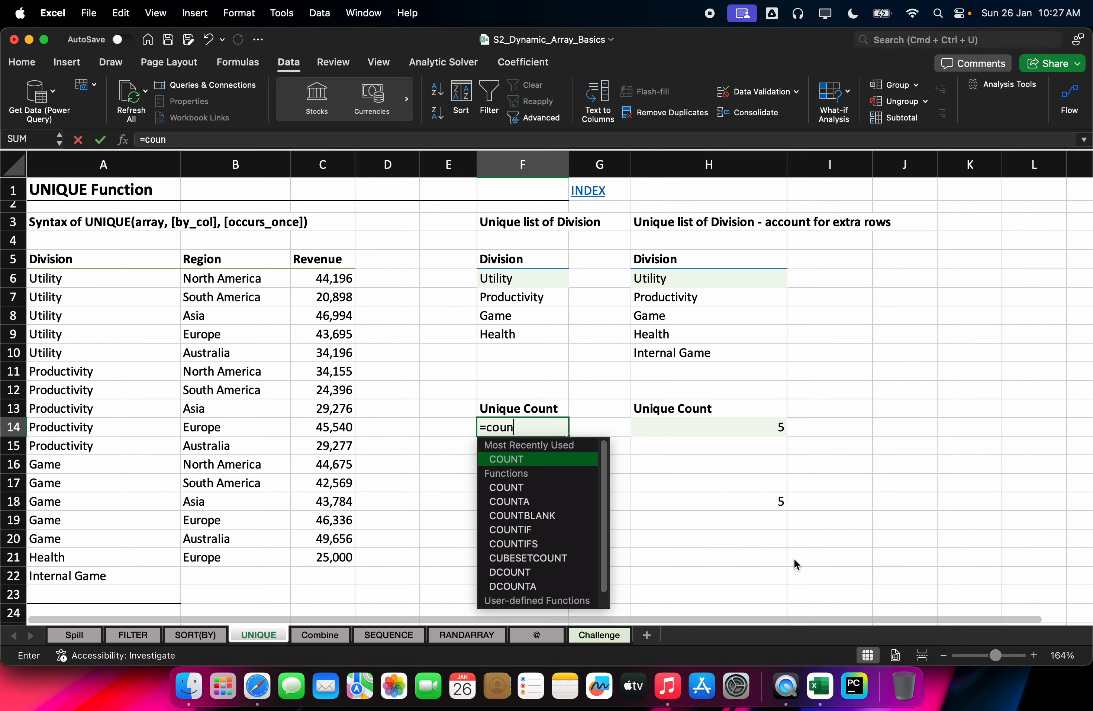
key(Down)
key(Tab)
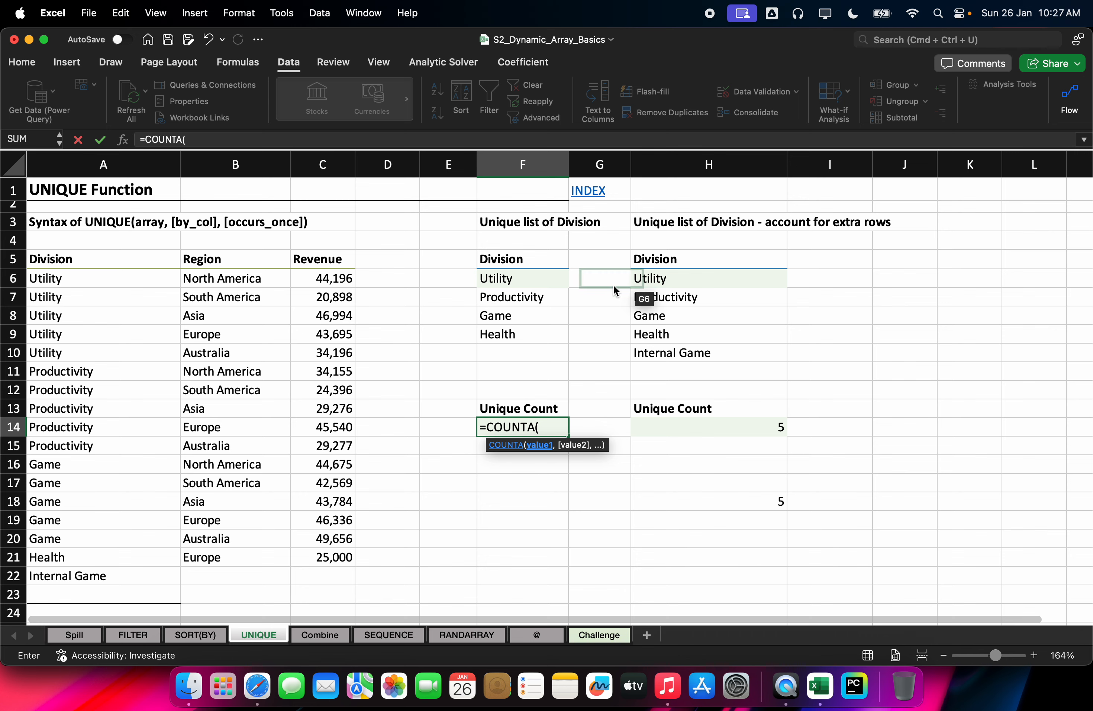
click(552, 282)
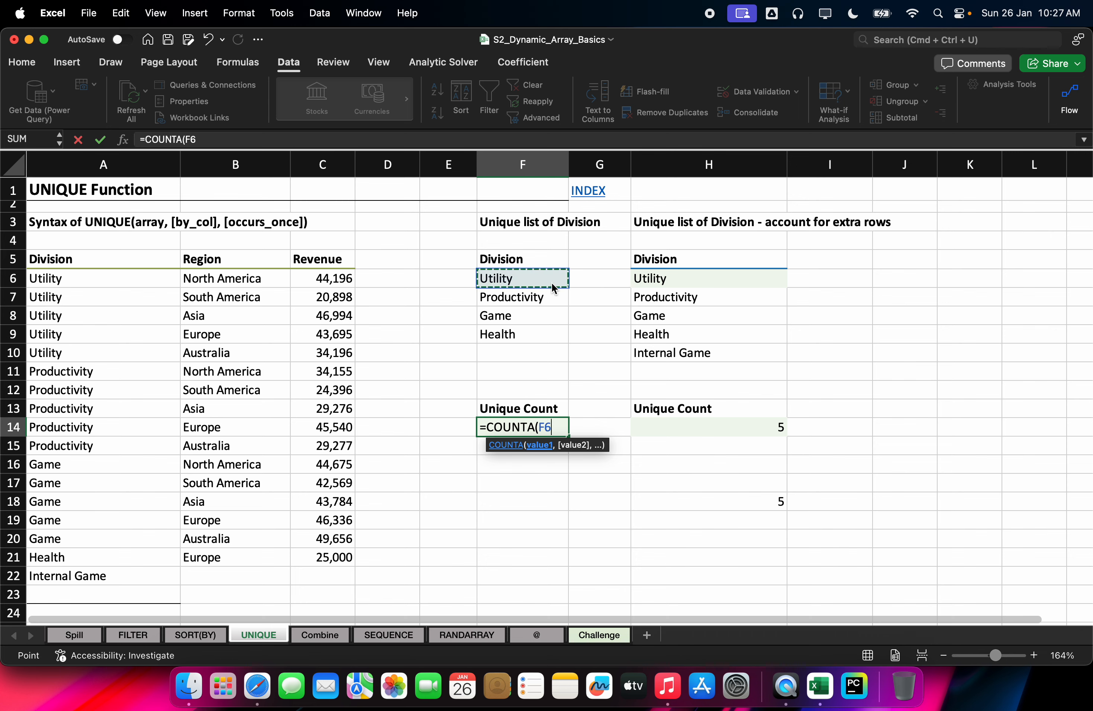
text(#)
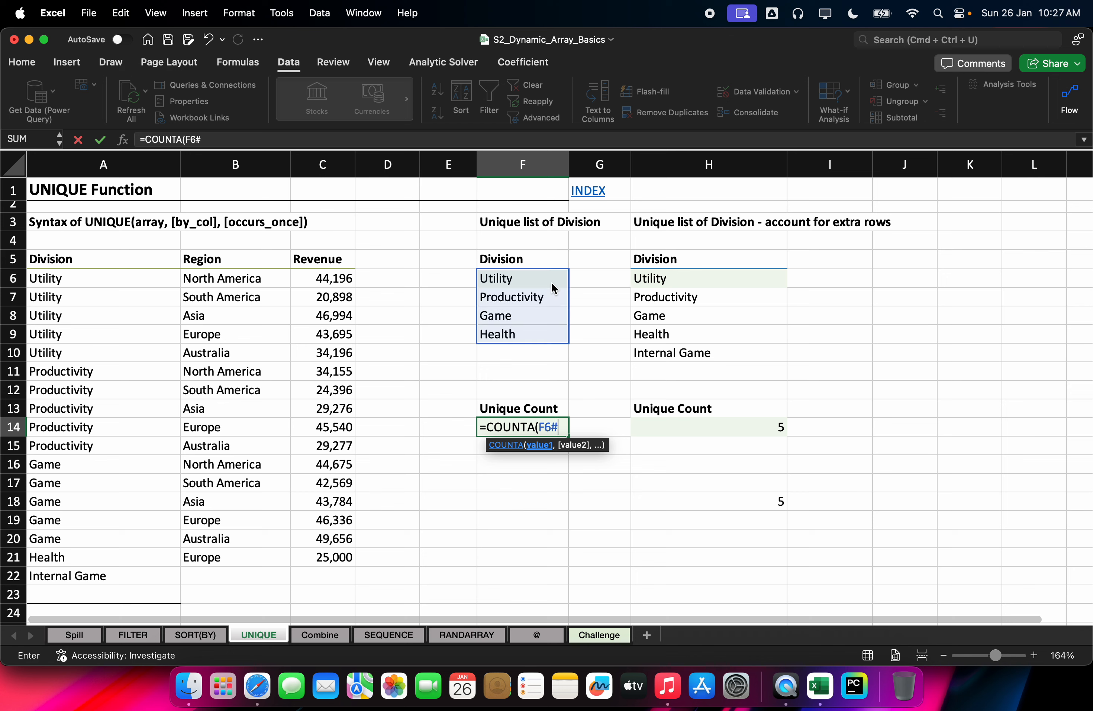
key(Return)
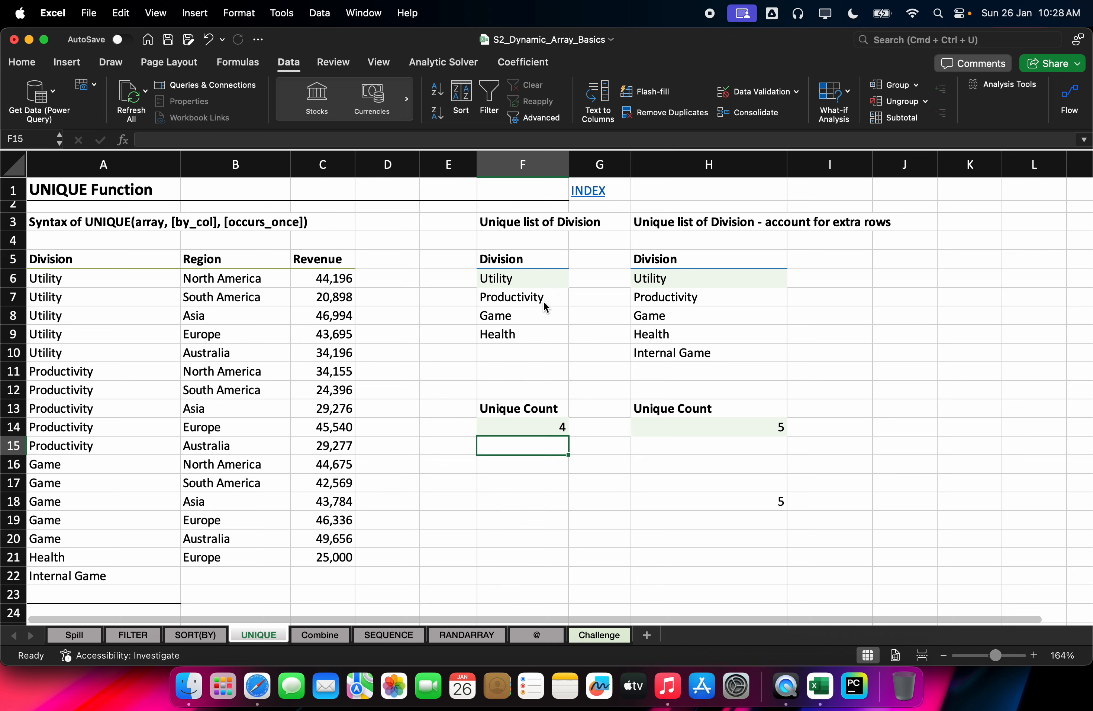
Change F14's COUNTA argument to the spill reference H6# and review the formula
double_click(554, 426)
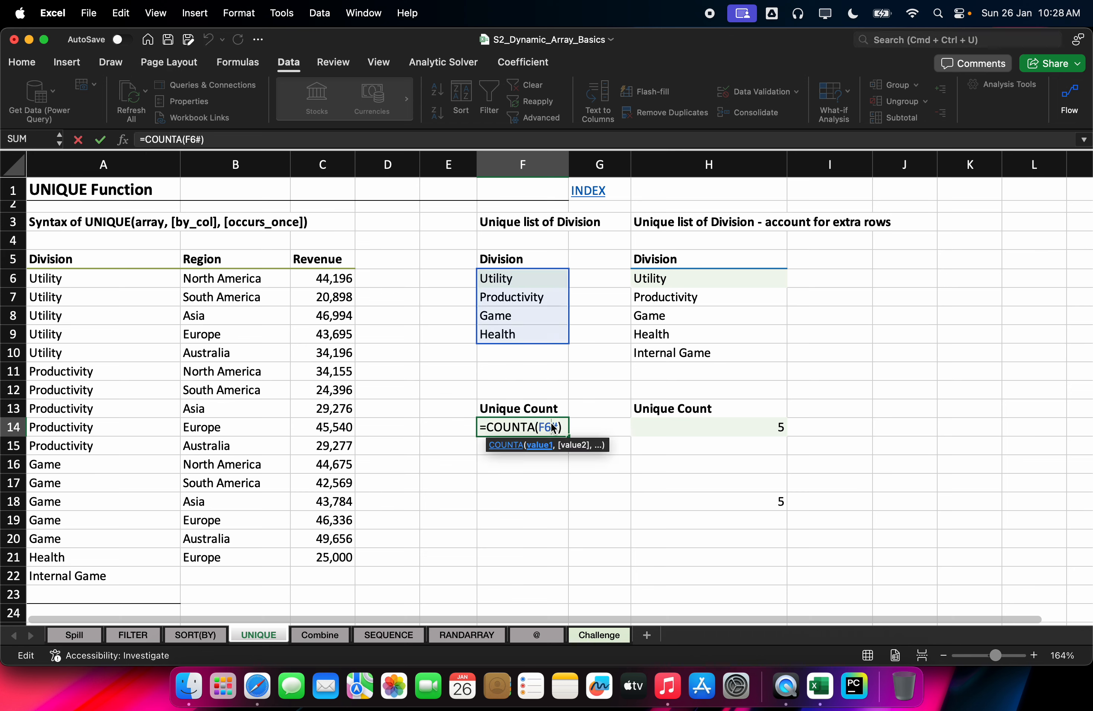
key(BackSpace)
key(BackSpace)
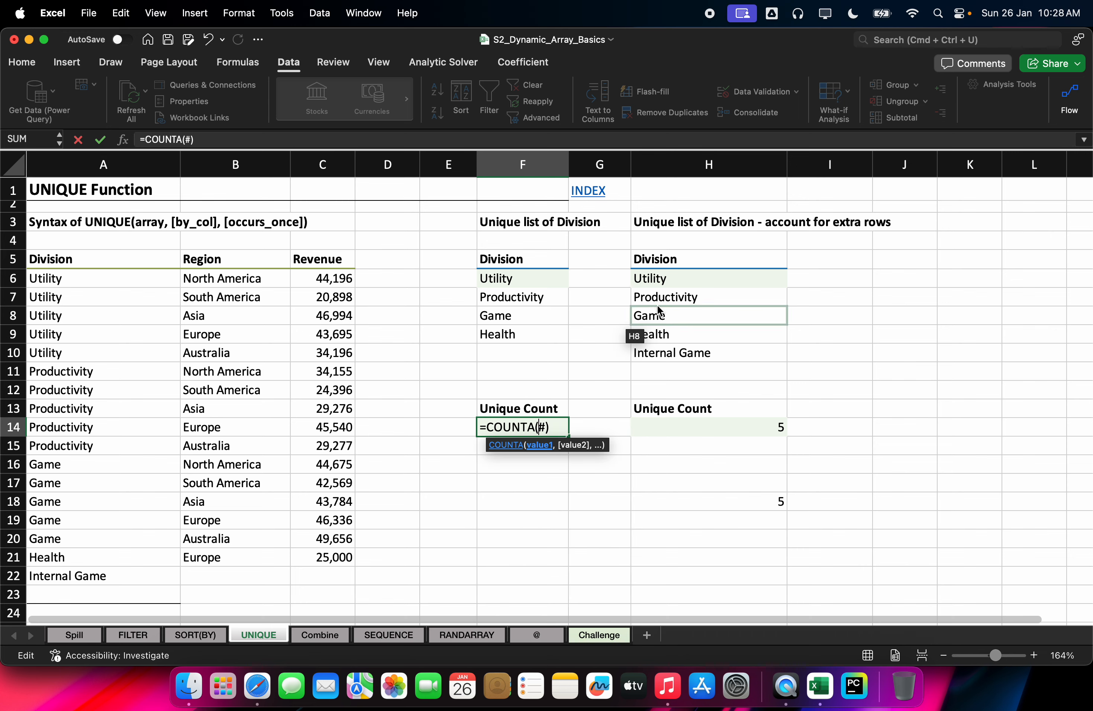
click(665, 279)
key(Return)
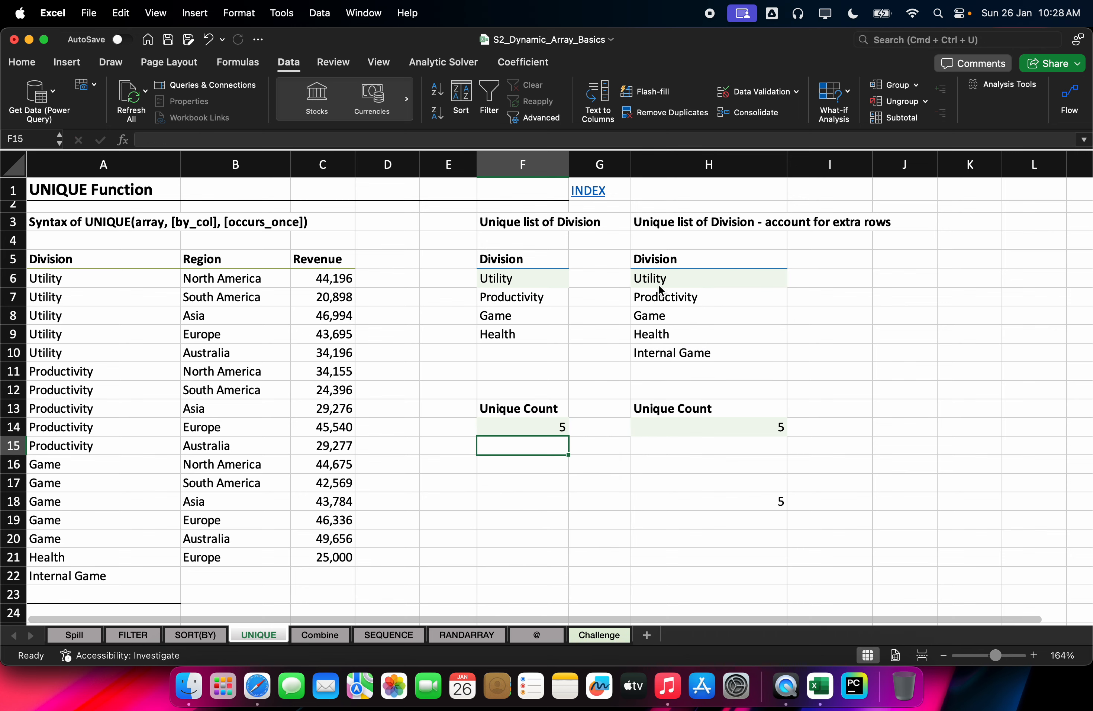
double_click(550, 433)
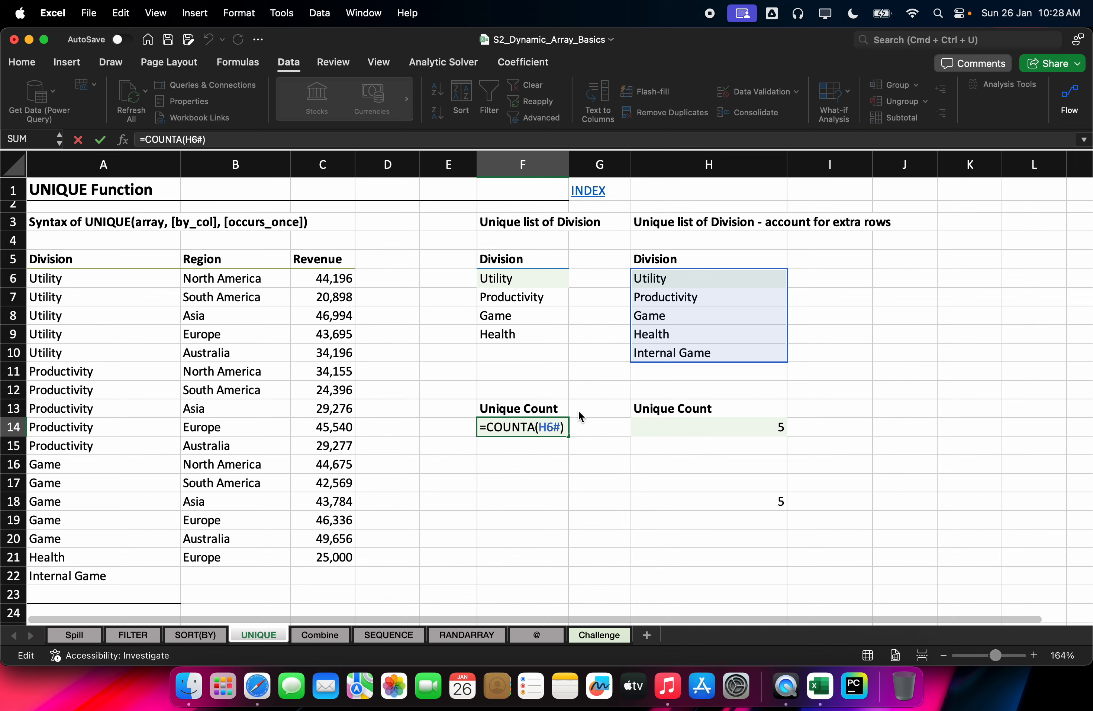
key(Return)
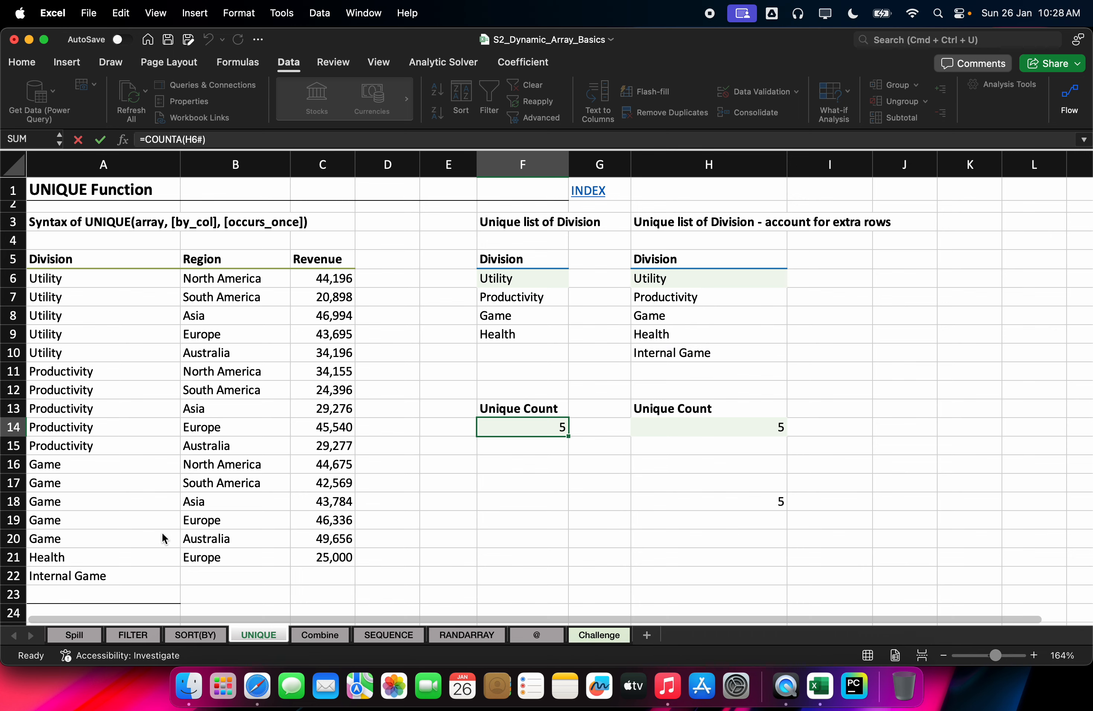
Delete the Internal Game entry from A22 and review the COUNTA formula in F14
click(139, 560)
click(137, 570)
key(BackSpace)
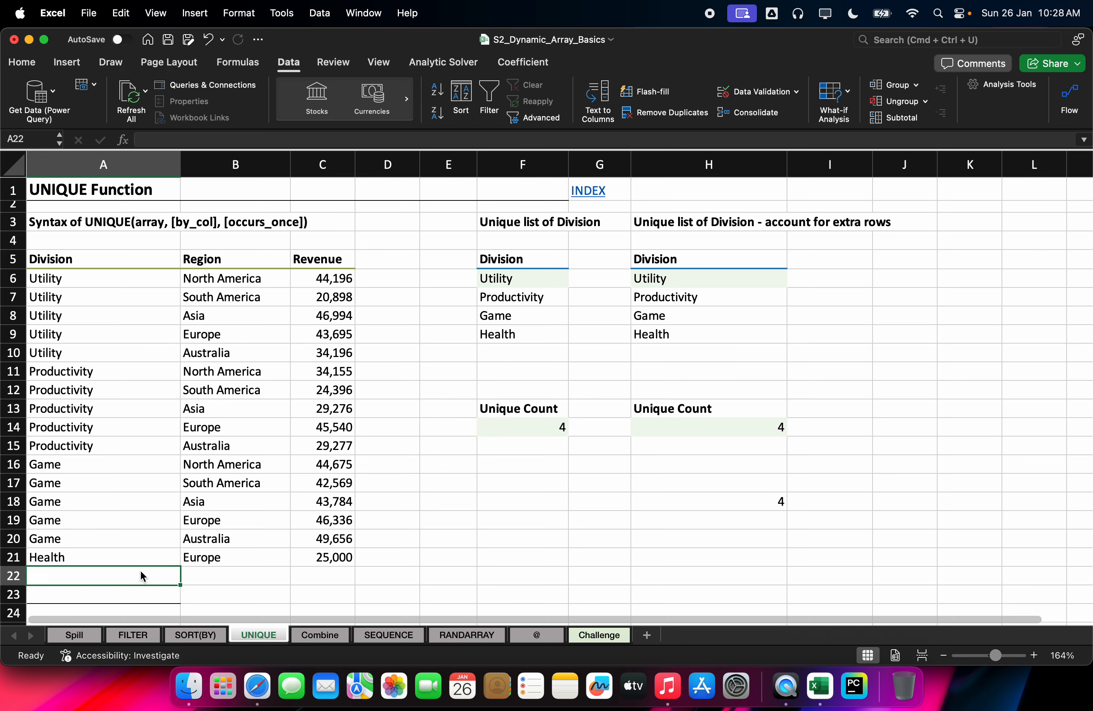
double_click(523, 427)
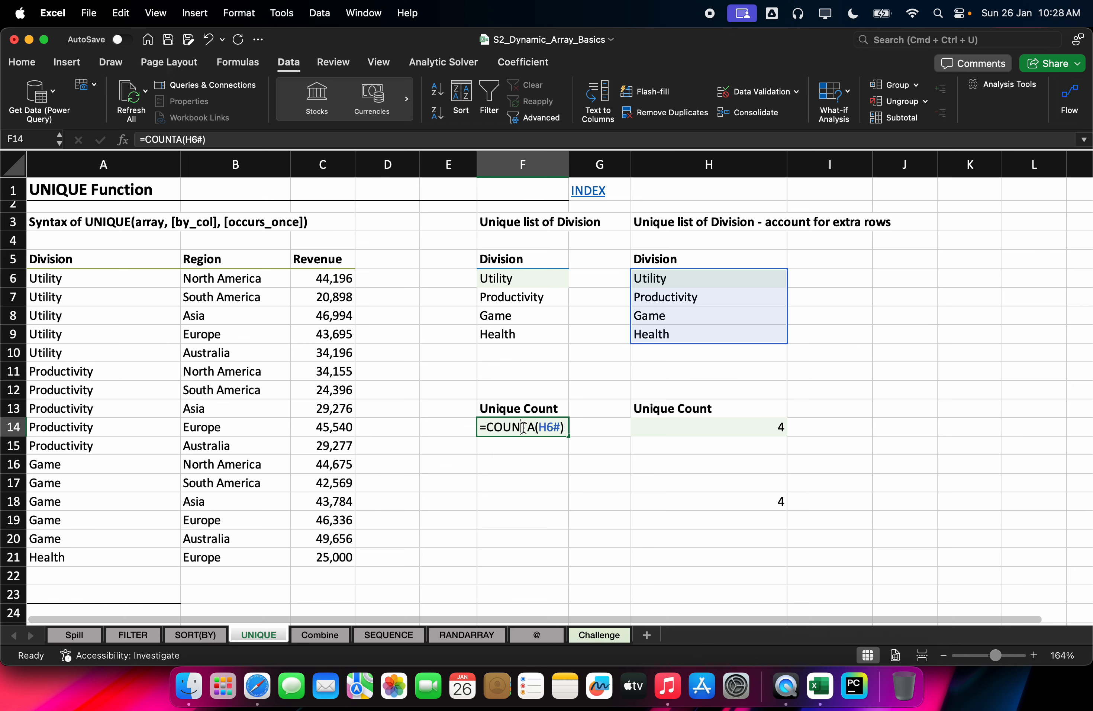
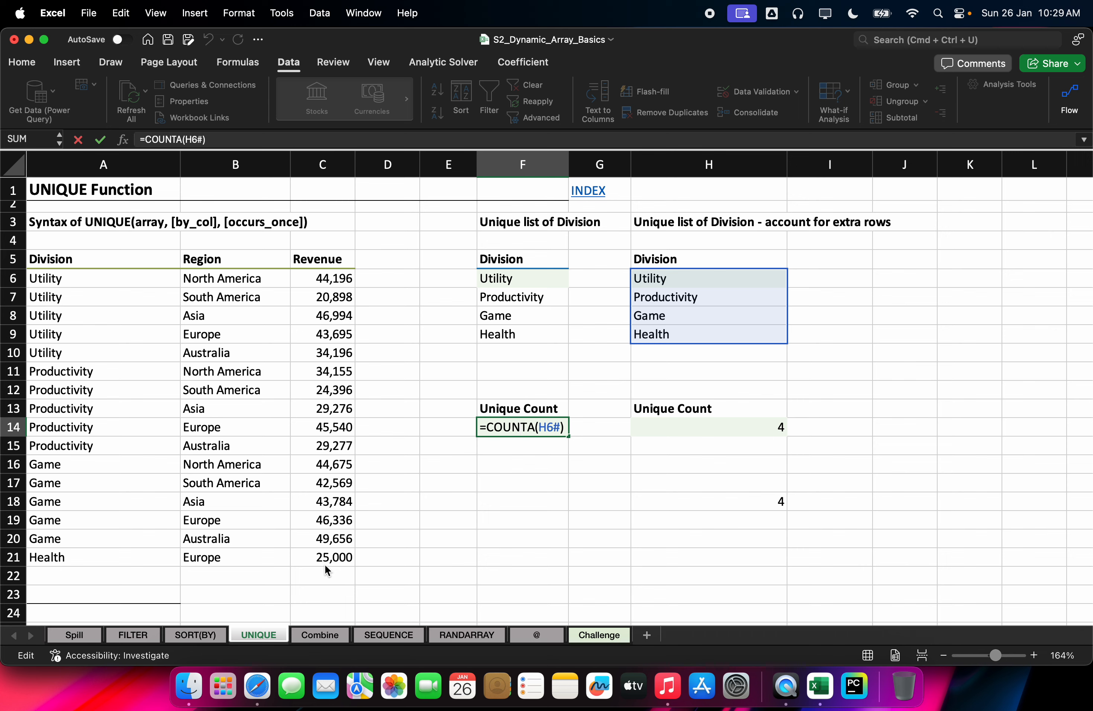
click(193, 239)
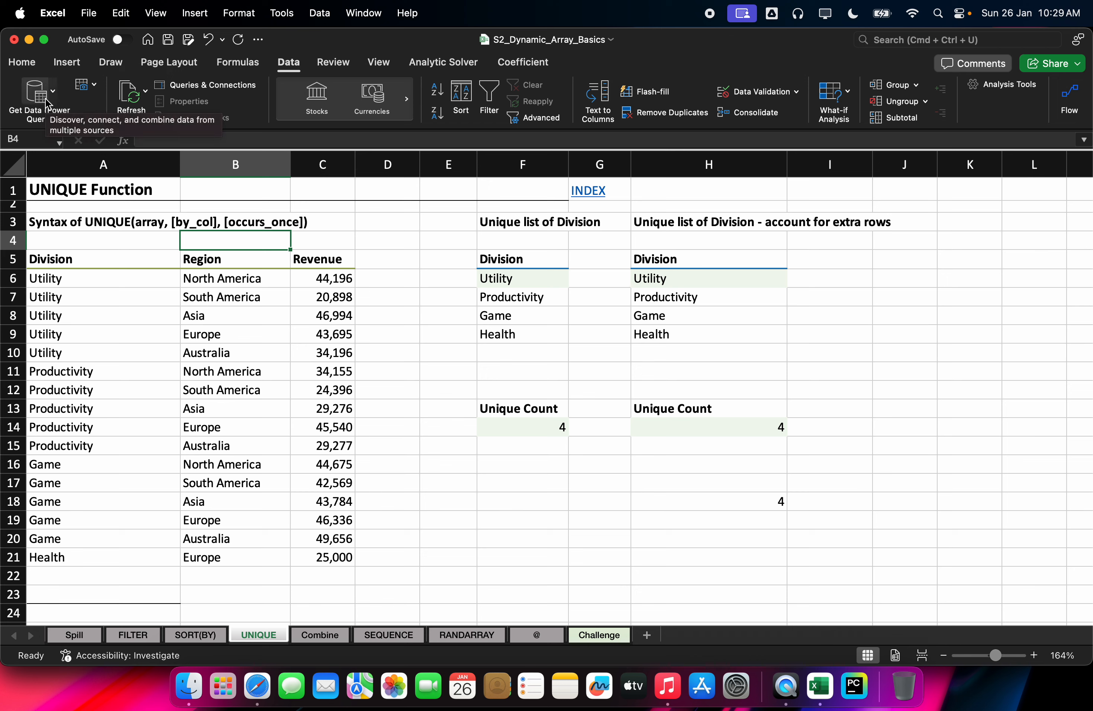
Switch to Finder, locate Employee Sample Data.csv in the EmployeeSampleData folder, and return to Excel
click(189, 686)
click(260, 130)
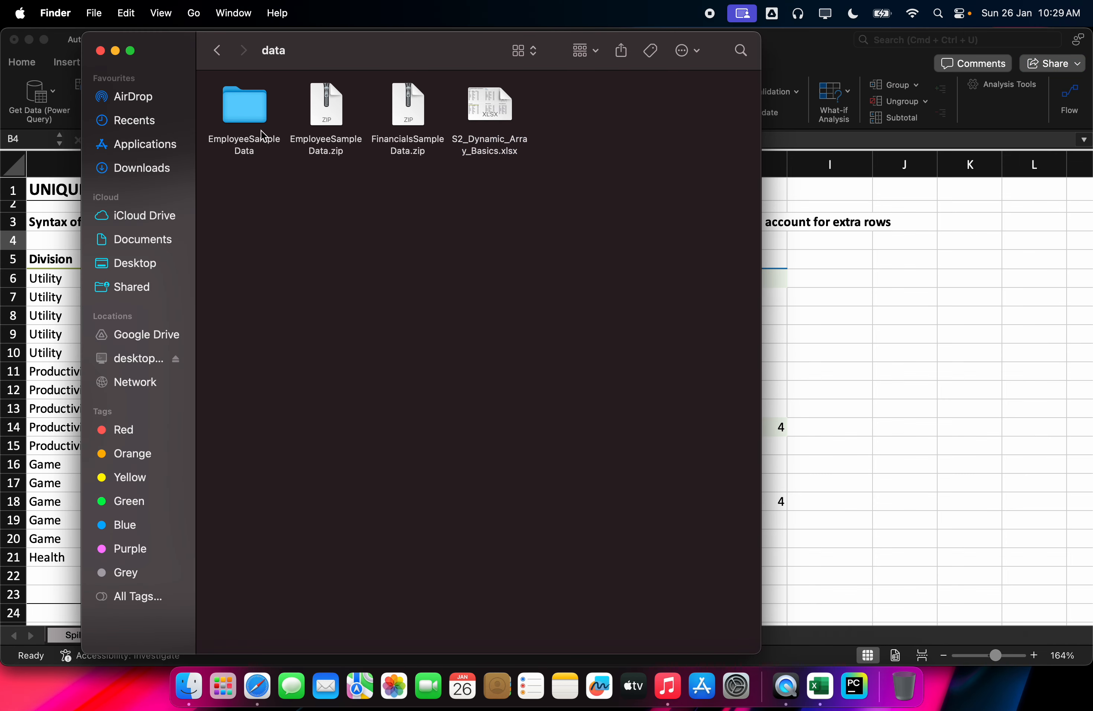
double_click(261, 123)
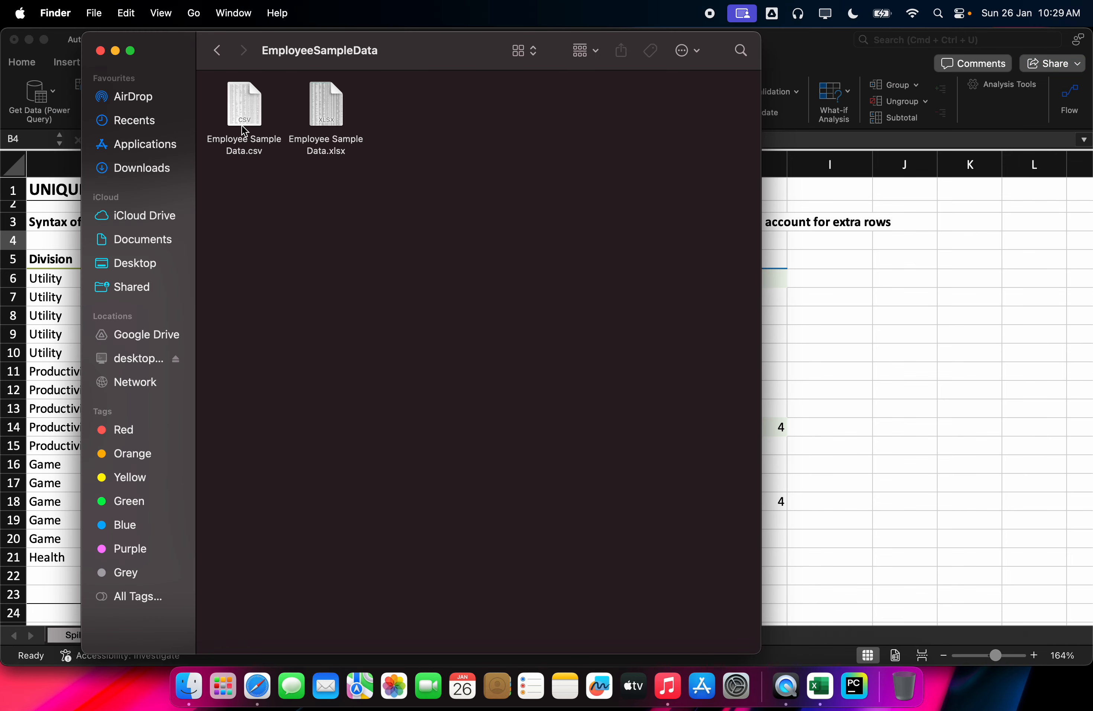
click(244, 127)
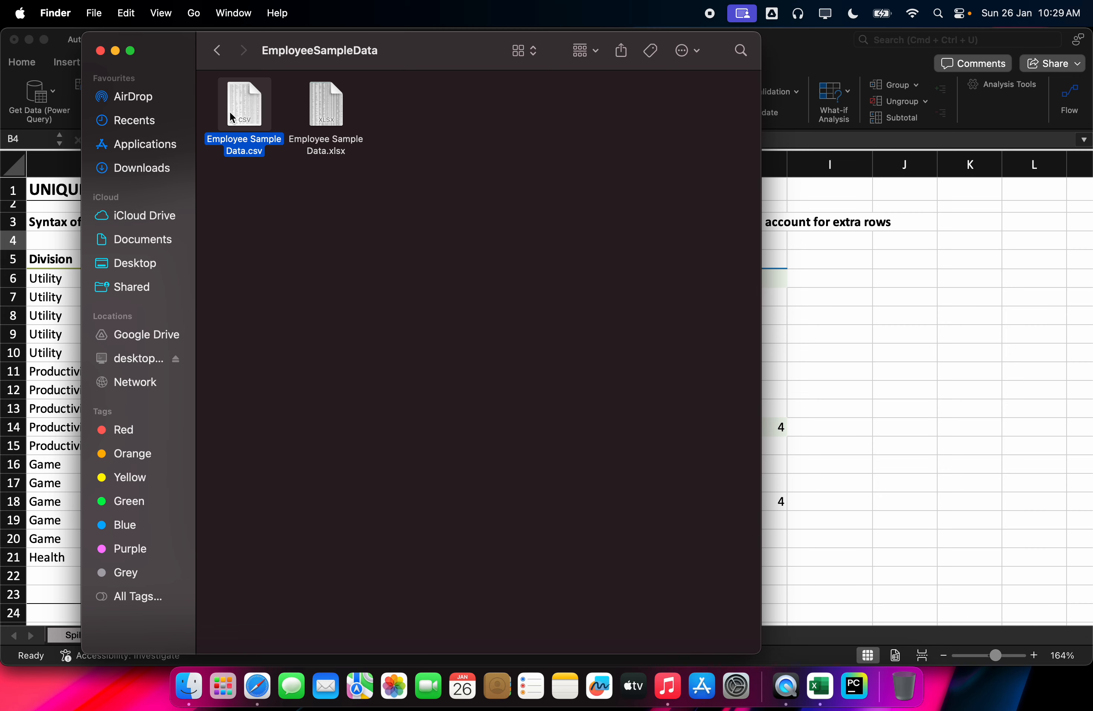
click(1055, 205)
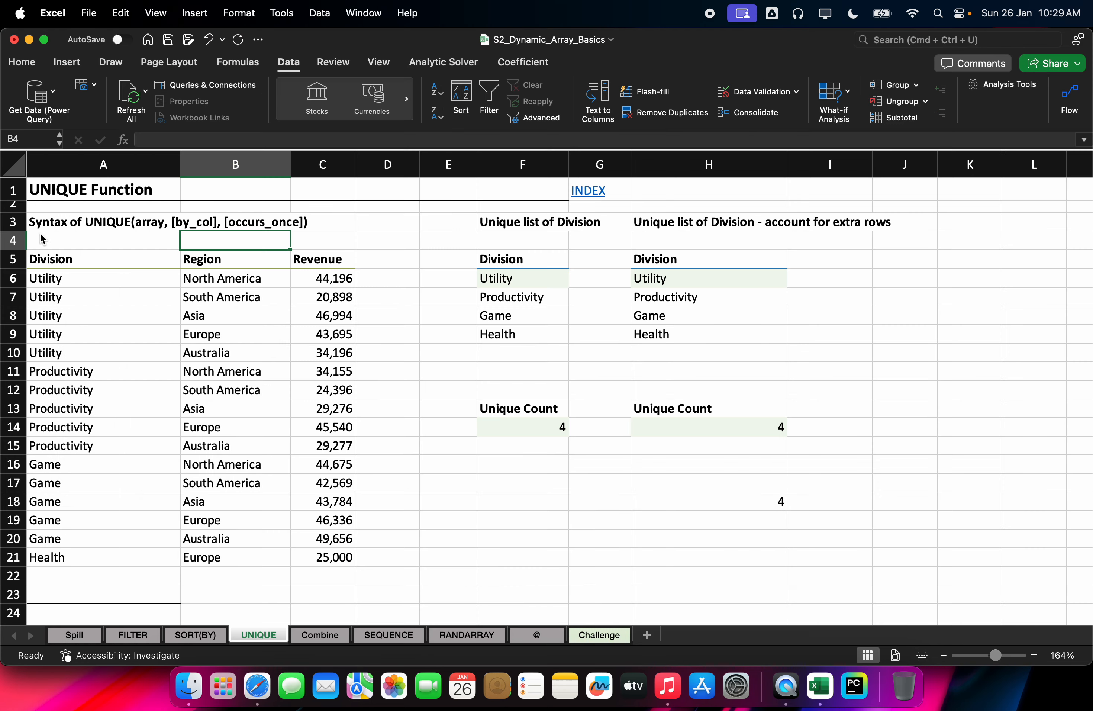
Start a legacy text import of Employee Sample Data.csv from the EmployeeSampleData folder
click(53, 92)
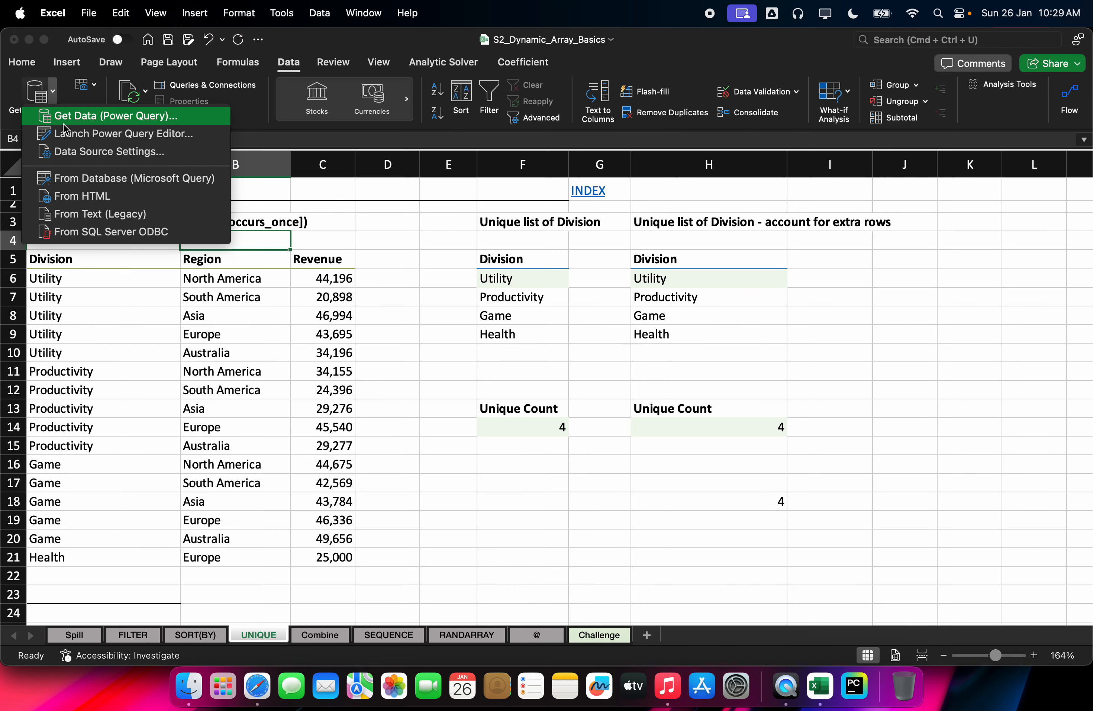
click(69, 220)
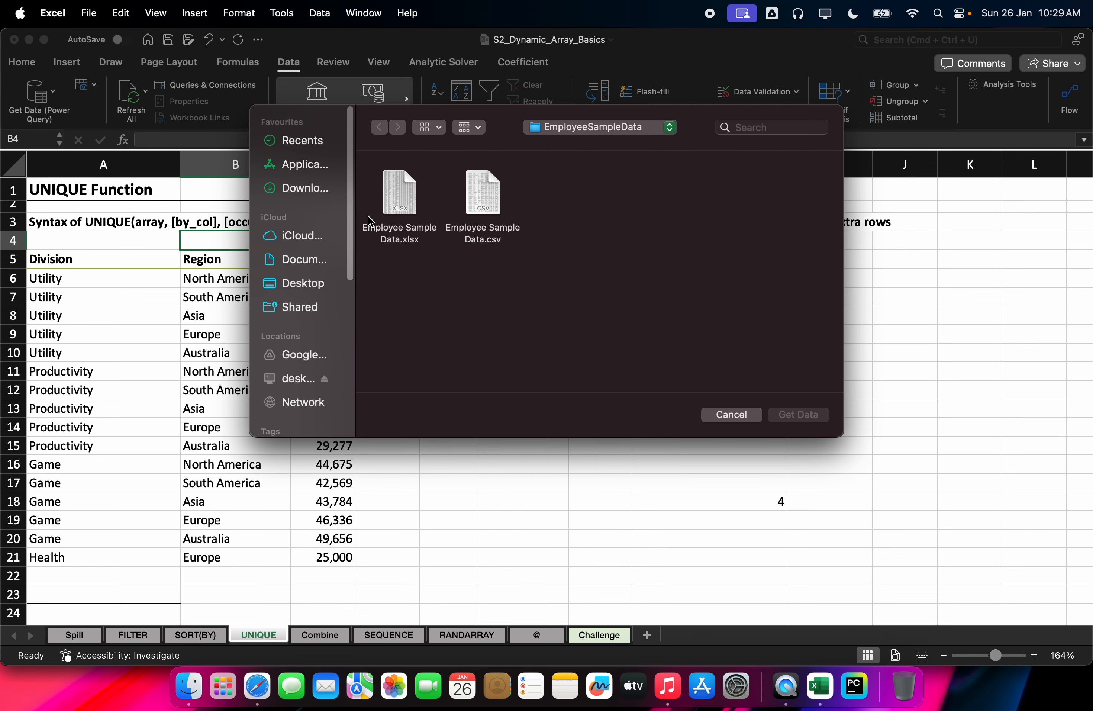
click(409, 210)
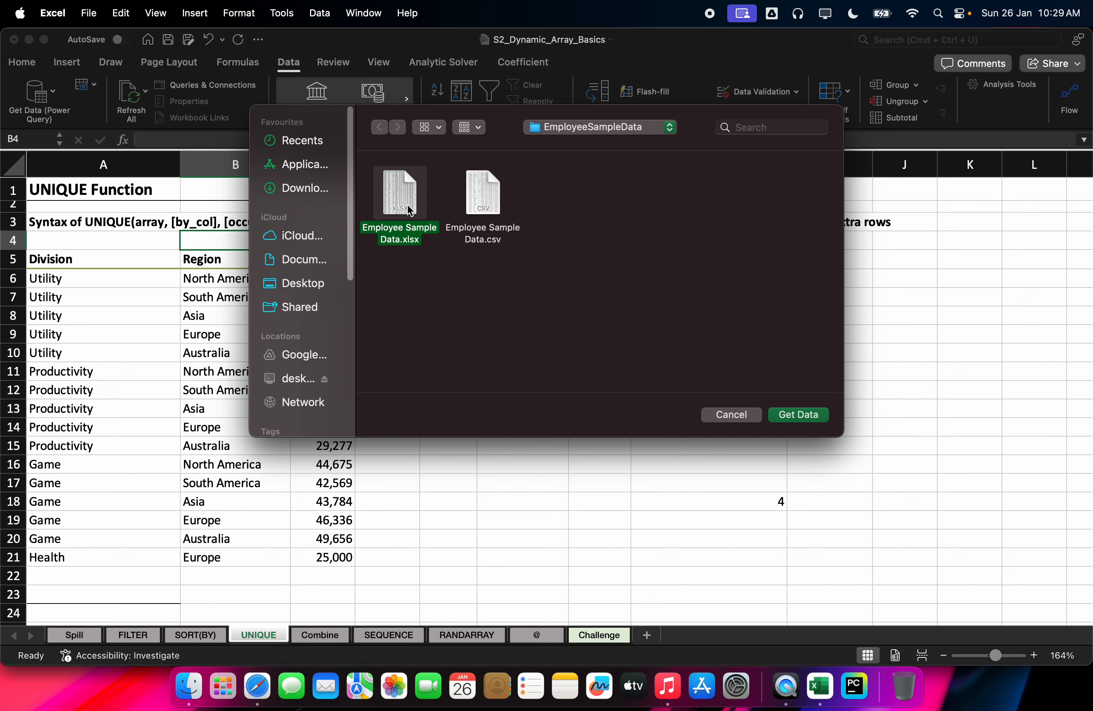
double_click(476, 205)
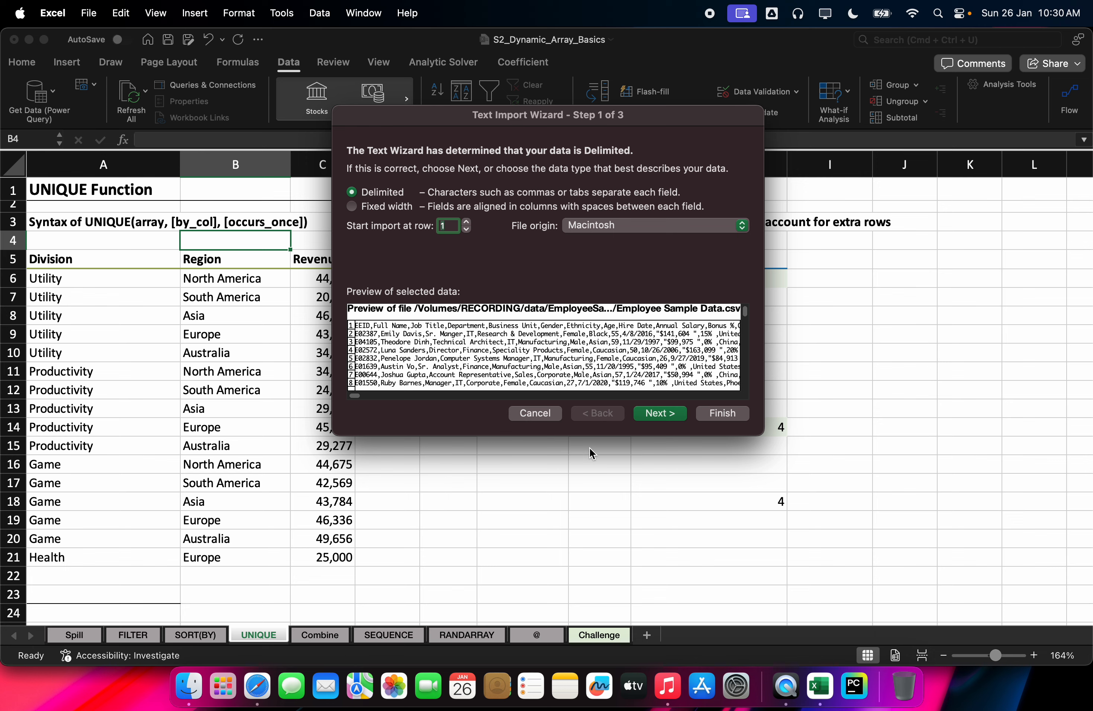
Keep the delimited data type and add Comma as a delimiter alongside Tab for the import
click(660, 413)
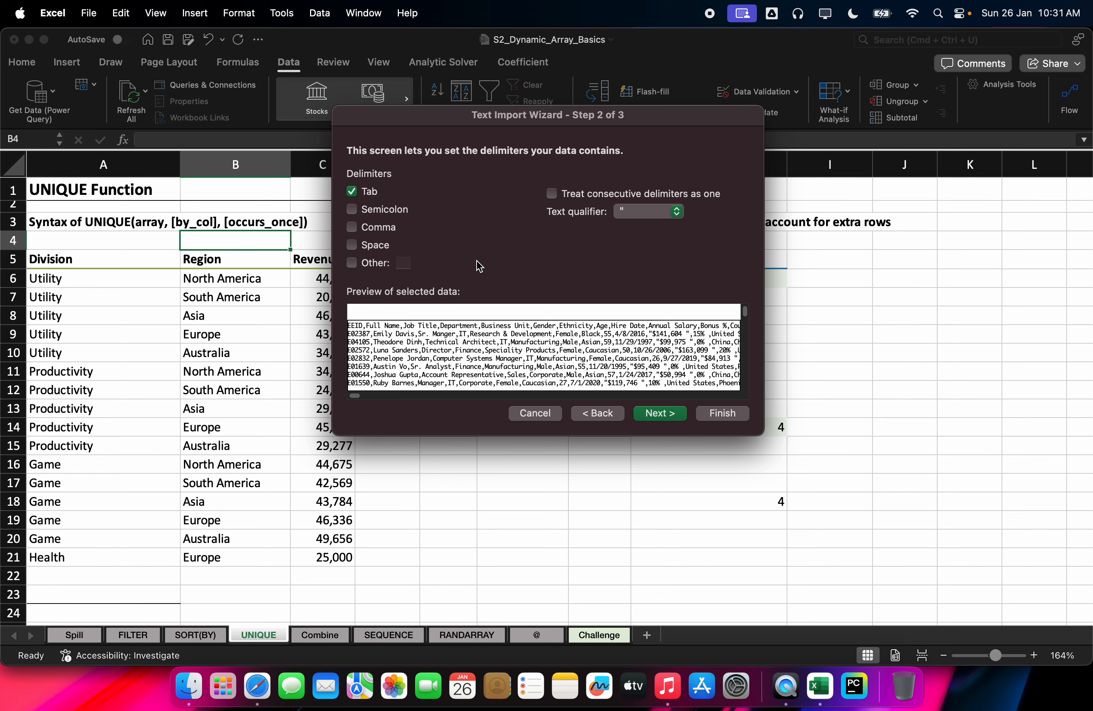
click(379, 229)
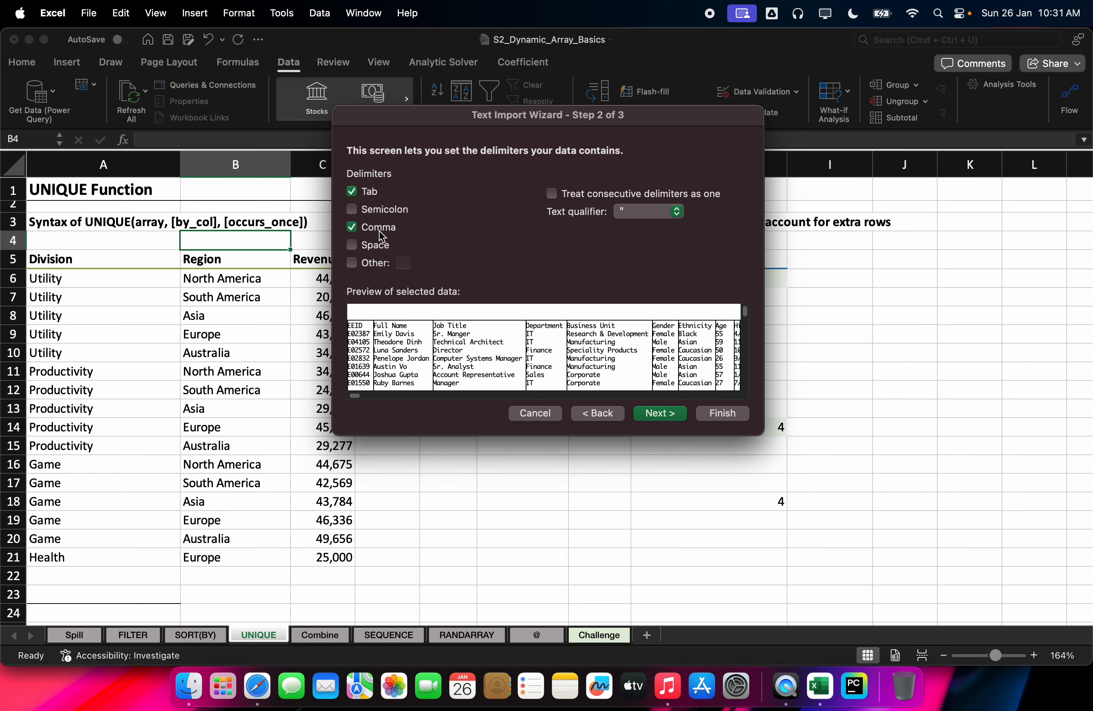
click(380, 233)
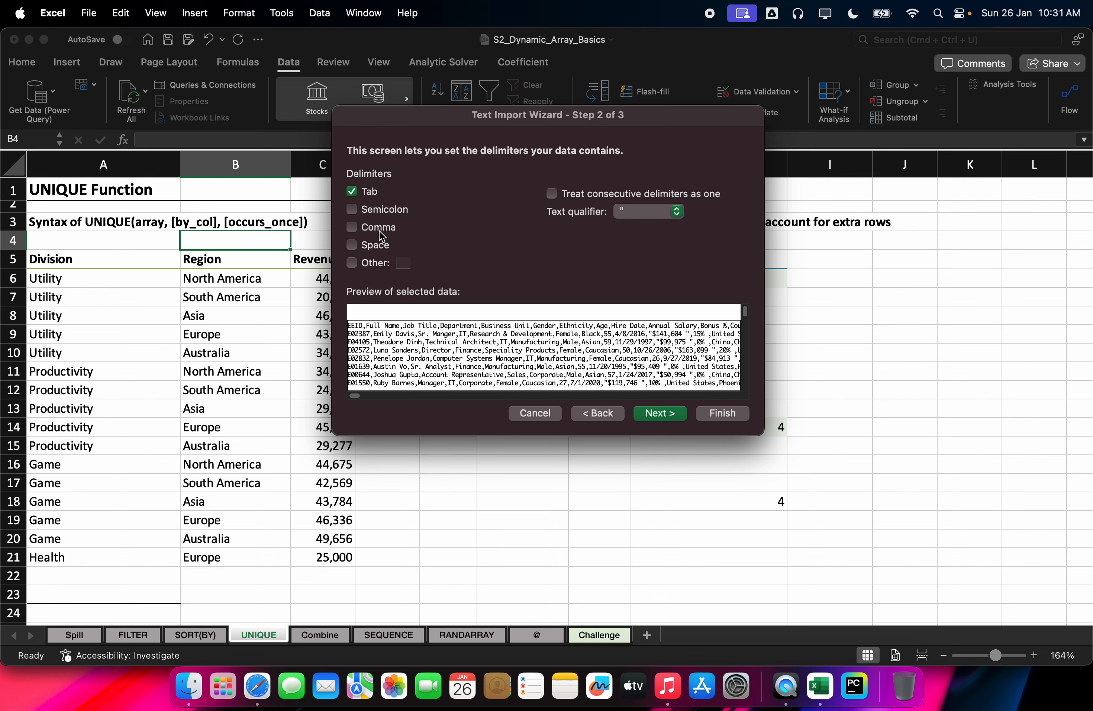
click(382, 236)
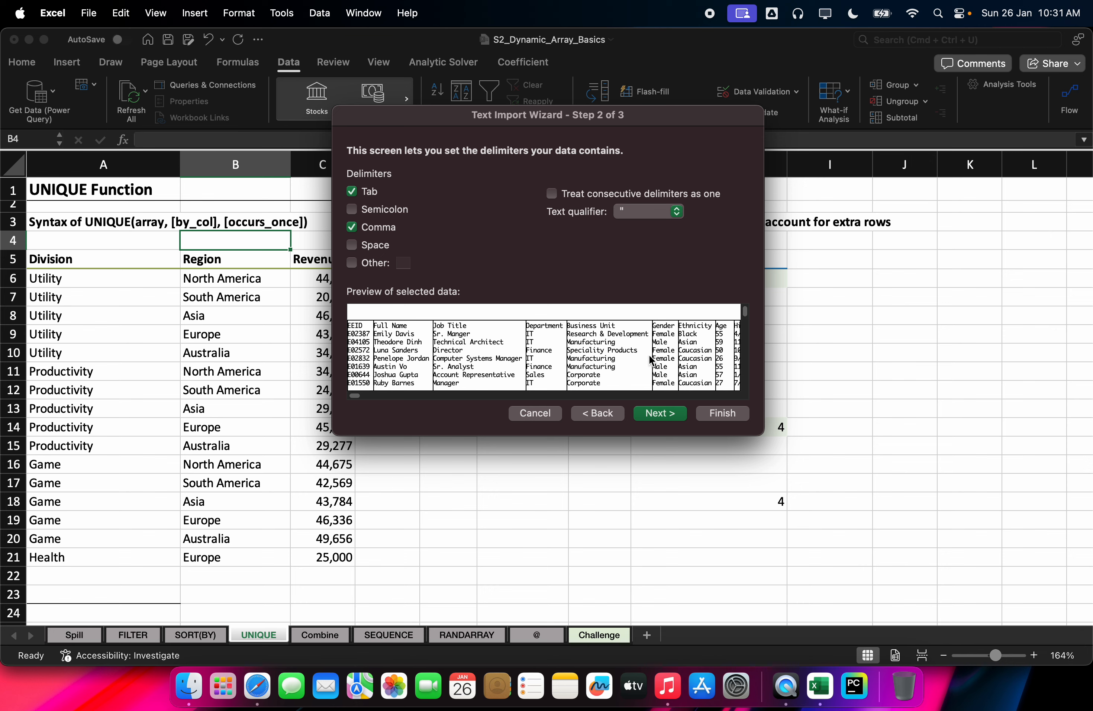
click(665, 413)
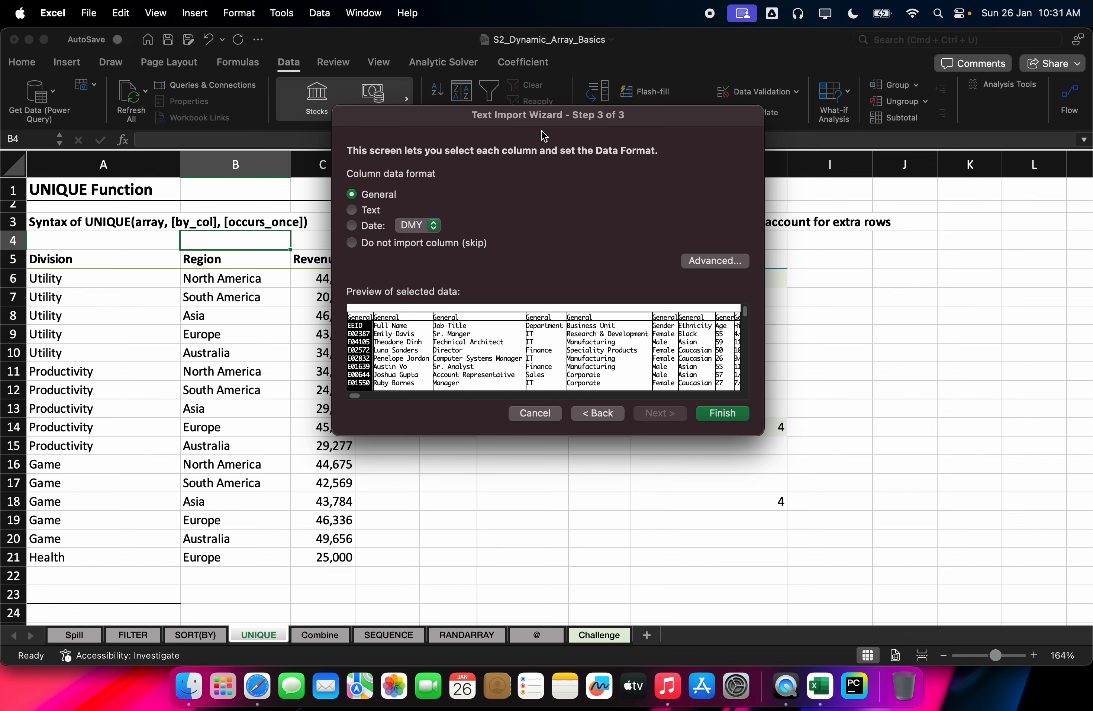
Finish the import with General column formats and place the data on a new sheet
click(738, 415)
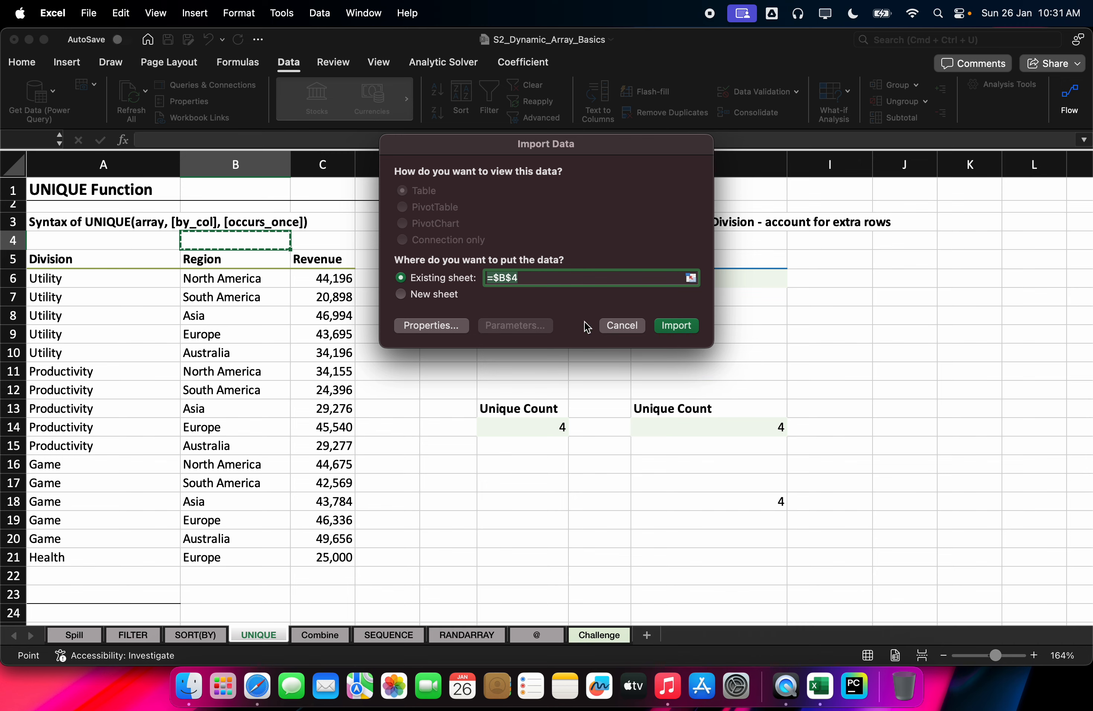
click(418, 299)
click(665, 325)
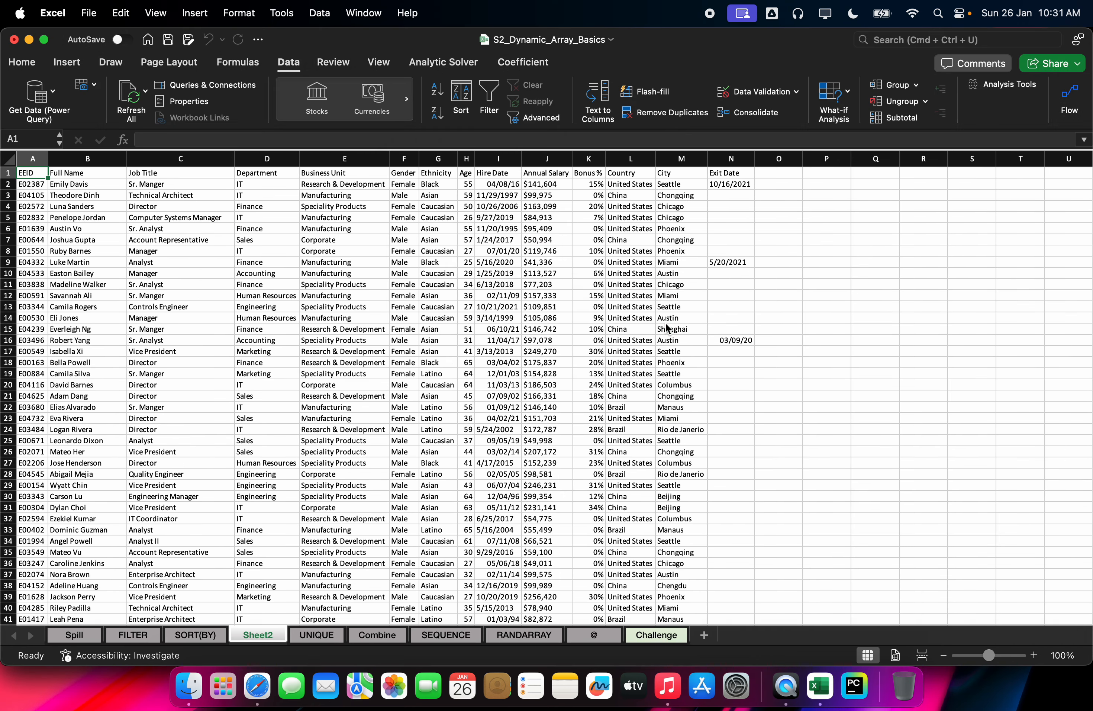
Freeze the top row of the imported employee sheet and check it by scrolling through the records
scroll(666, 323, up, 5)
scroll(666, 323, left, 10)
scroll(666, 322, up, 3)
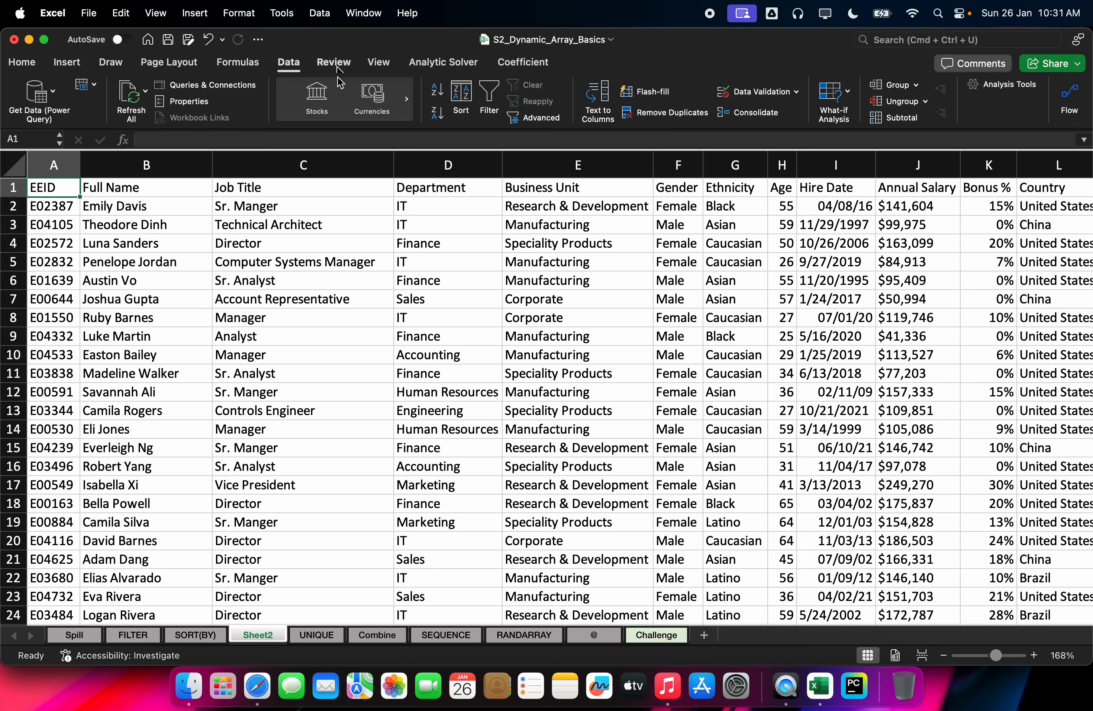
click(378, 62)
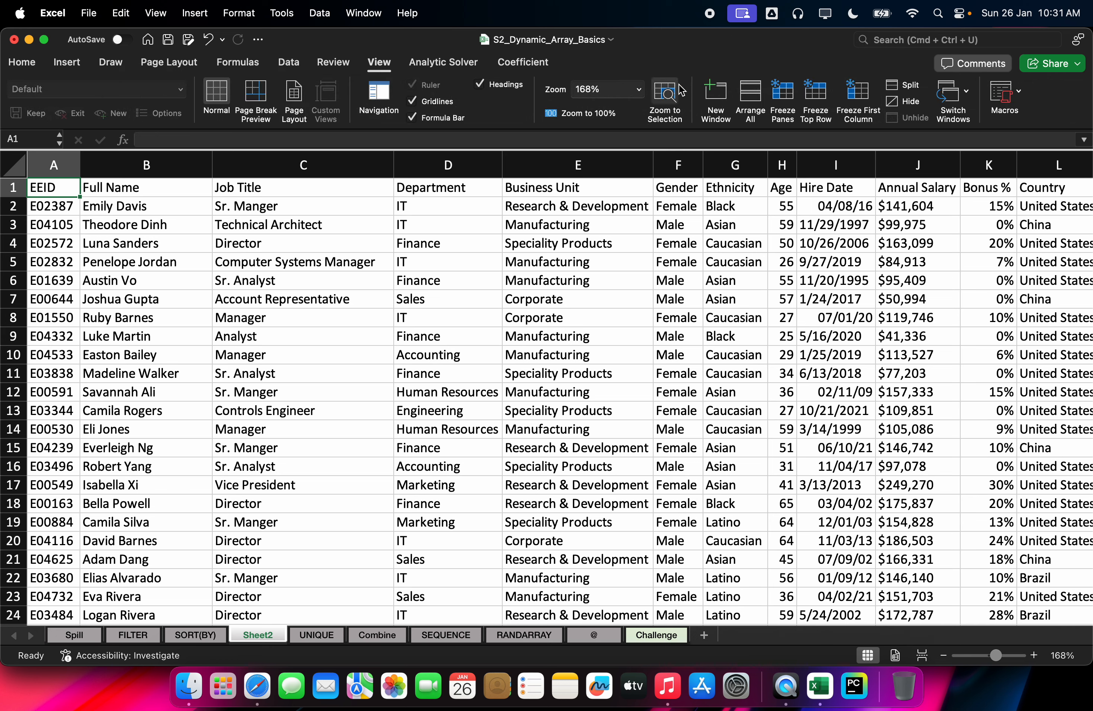
click(783, 95)
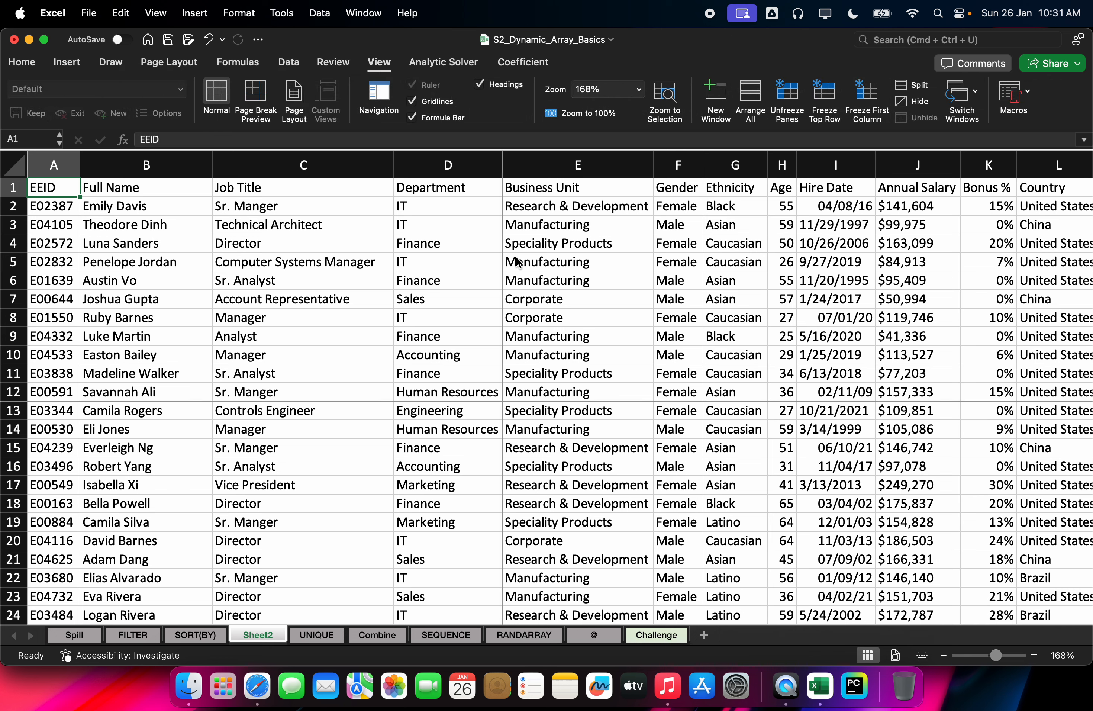
click(508, 250)
click(560, 192)
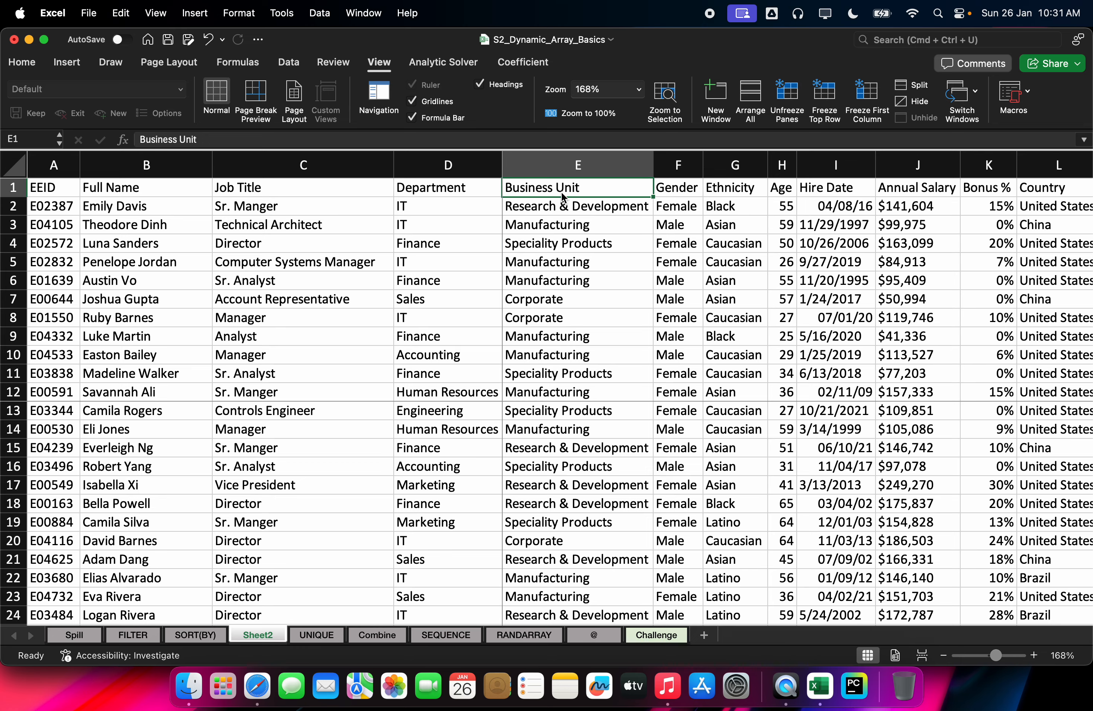
click(824, 95)
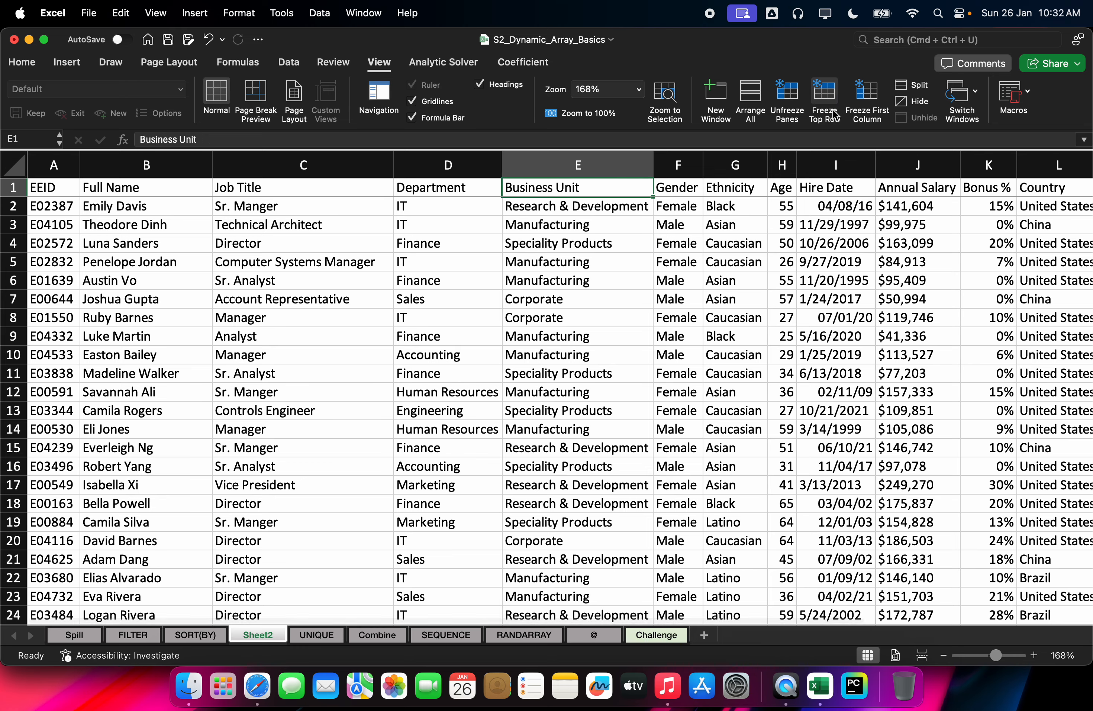
scroll(696, 244, down, 4)
scroll(697, 245, up, 4)
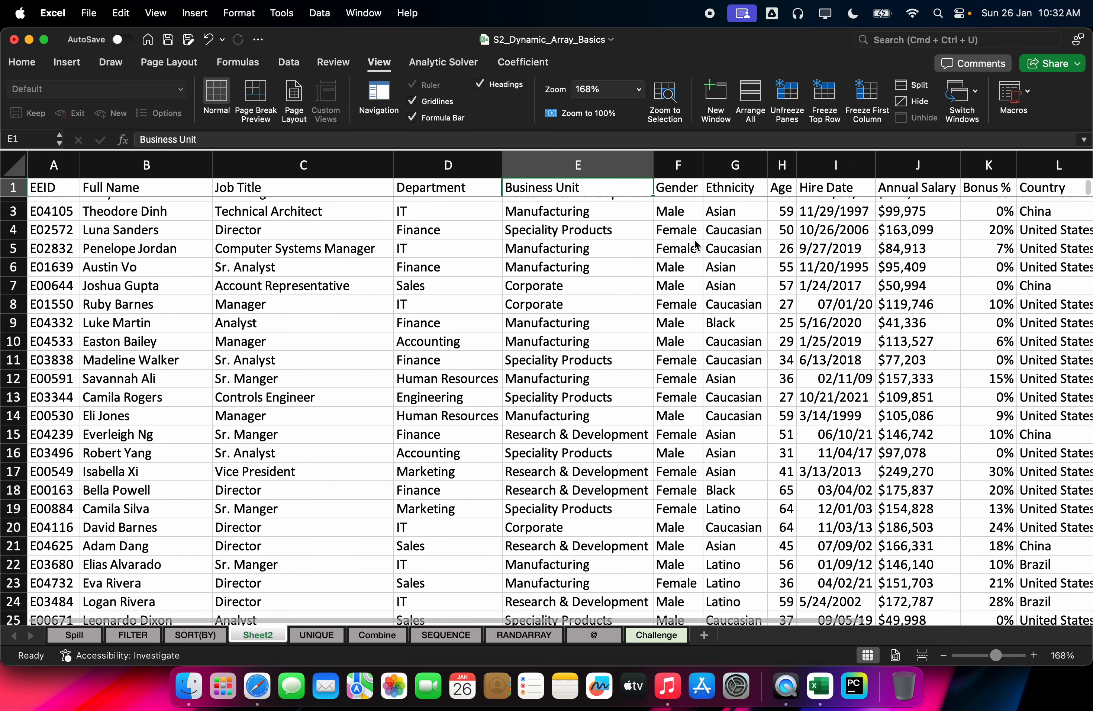
scroll(696, 245, up, 1)
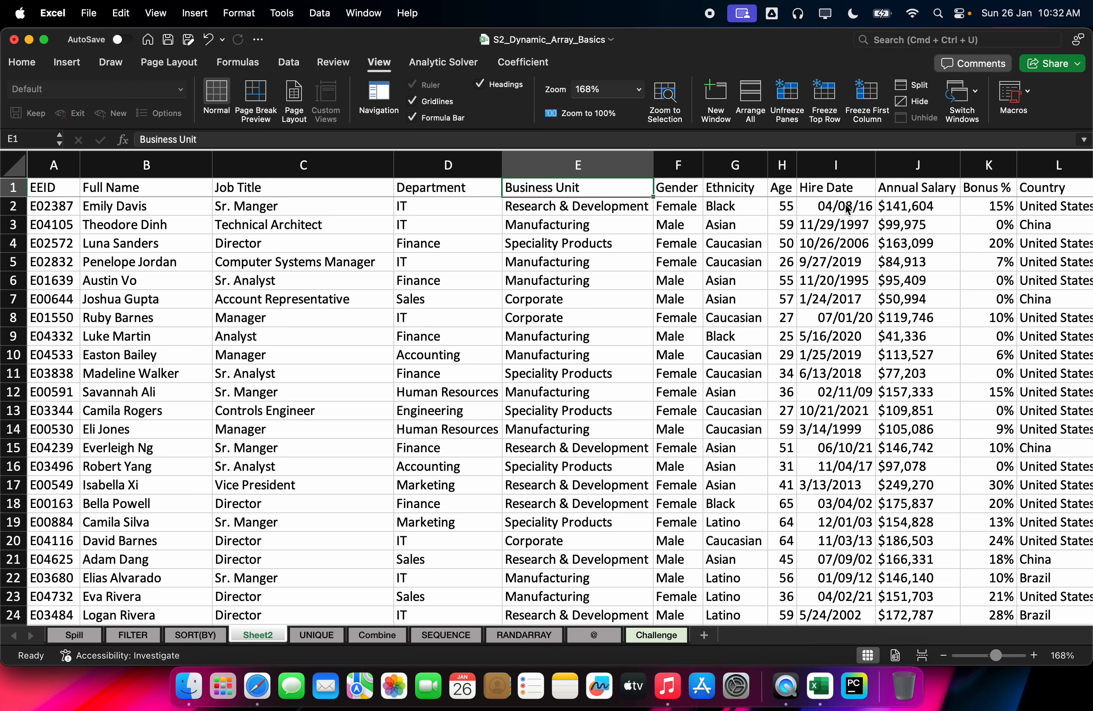
Clear the Department entry in D11 and undo the deletion
click(434, 374)
key(Delete)
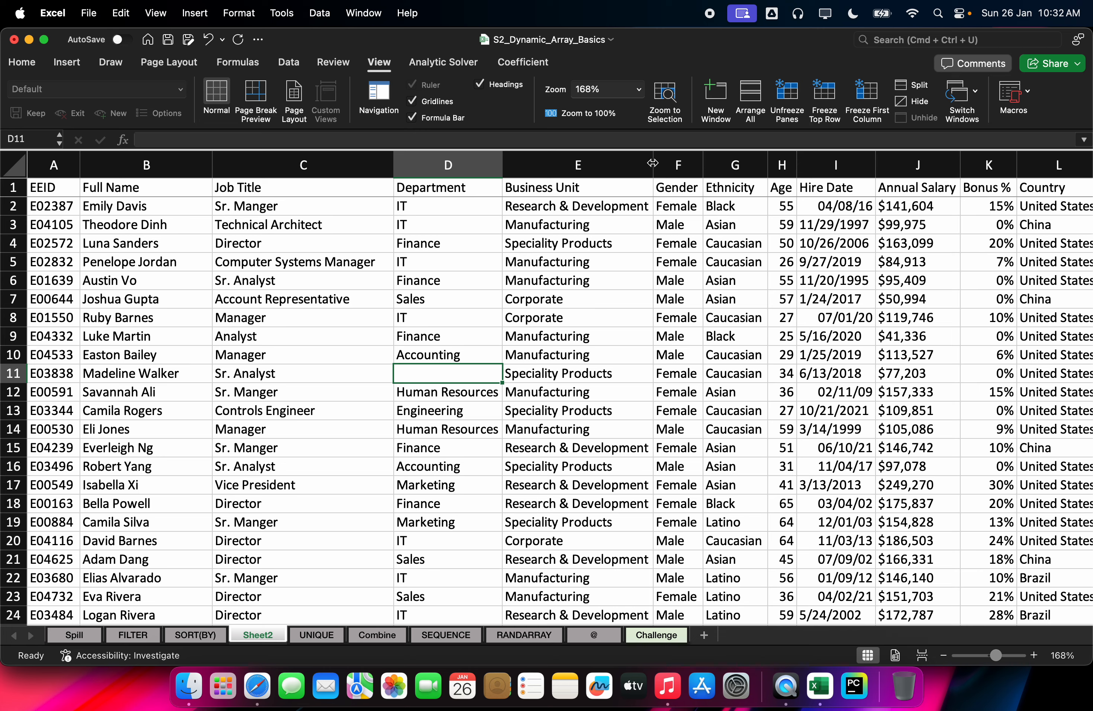
key(super+z)
Remove the Exit Date and Hire Date columns from the imported employee data
scroll(818, 218, right, 5)
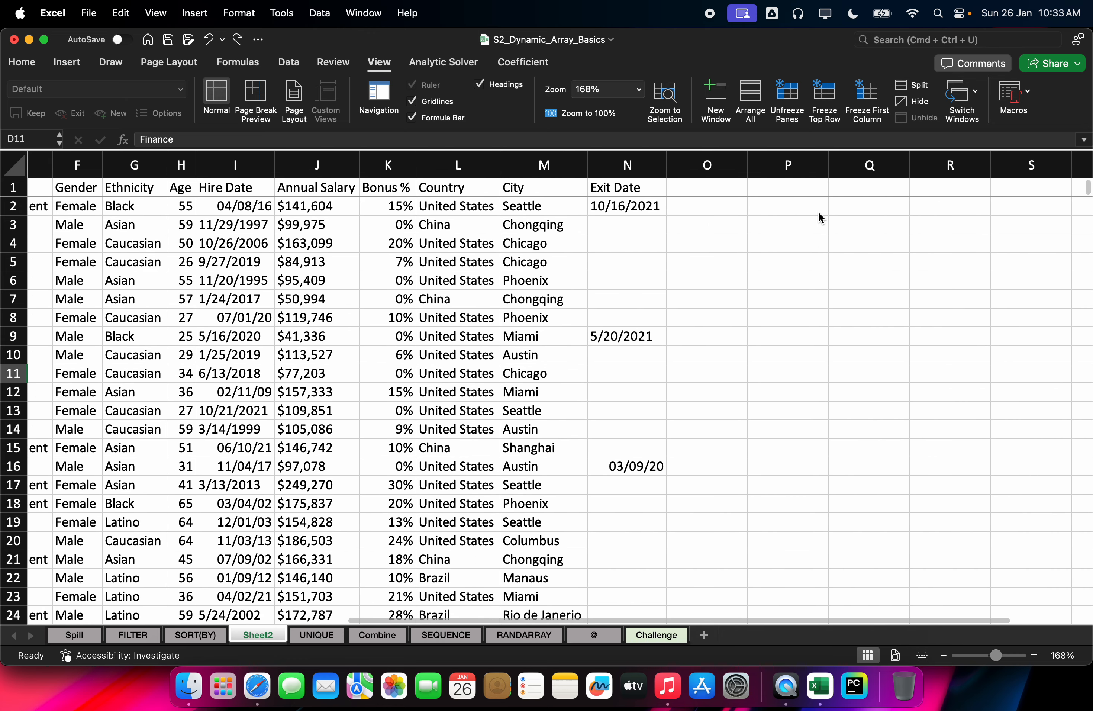
scroll(819, 212, left, 2)
click(759, 166)
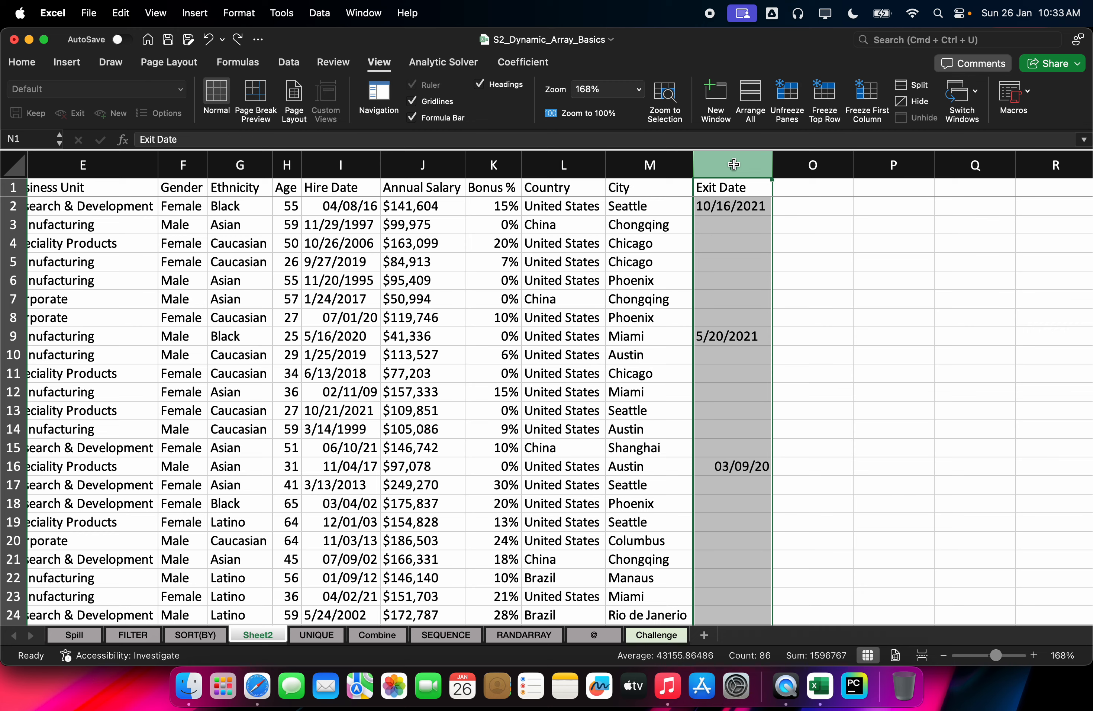
key(Delete)
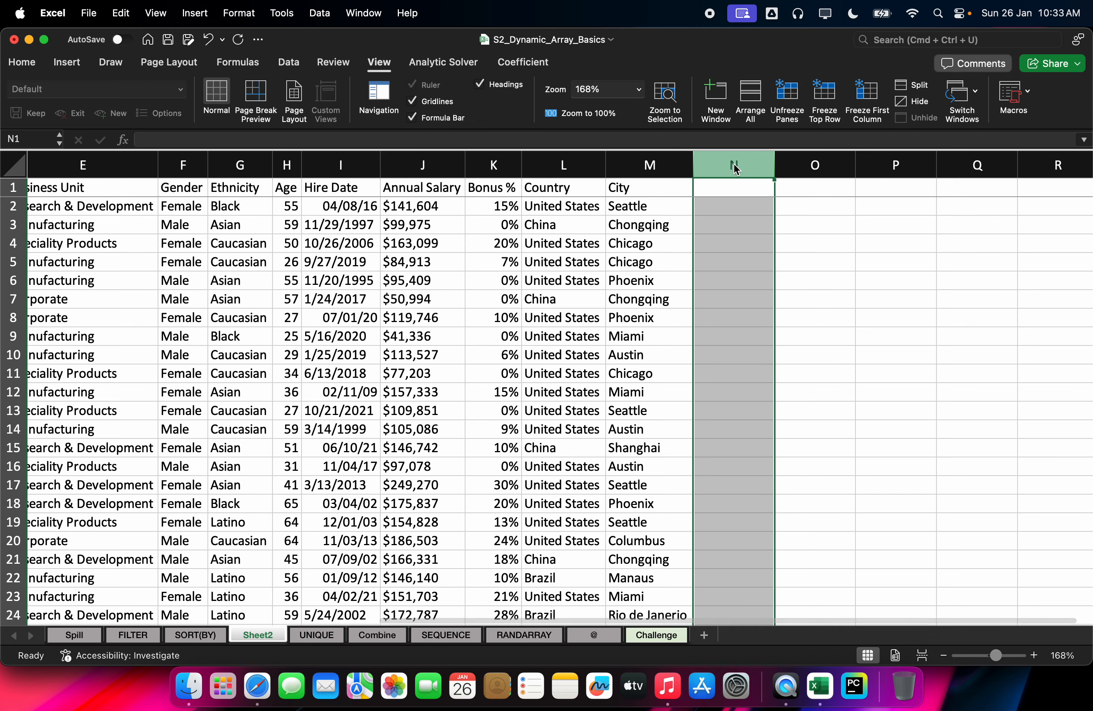
click(325, 166)
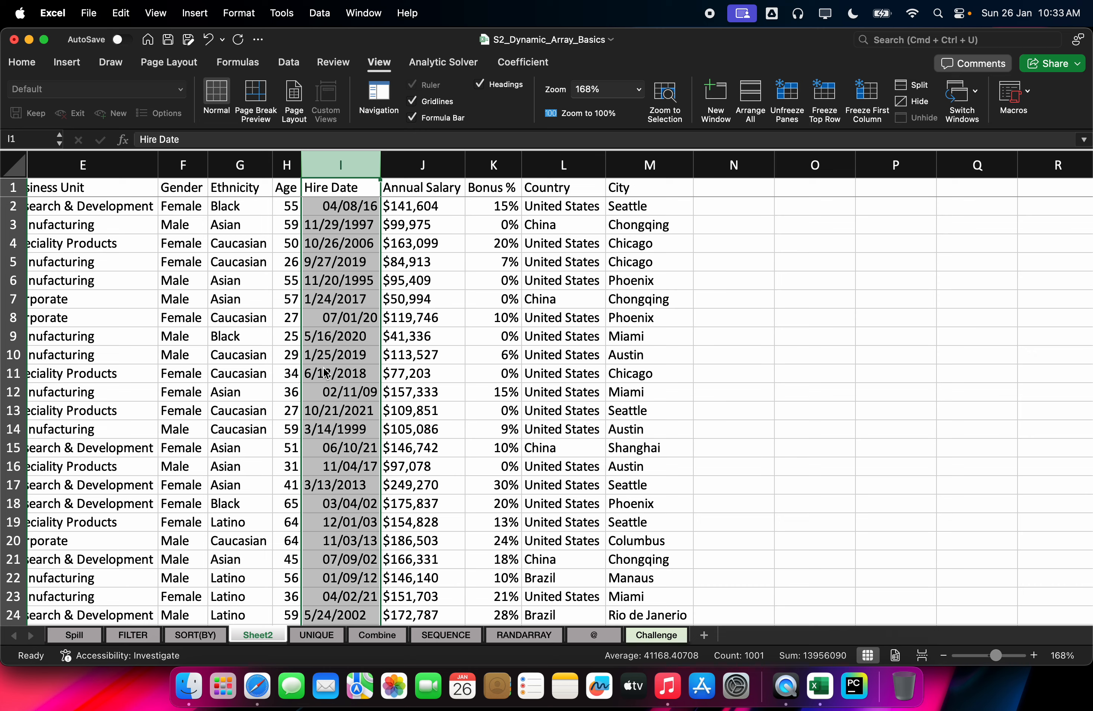
key(ctrl+minus)
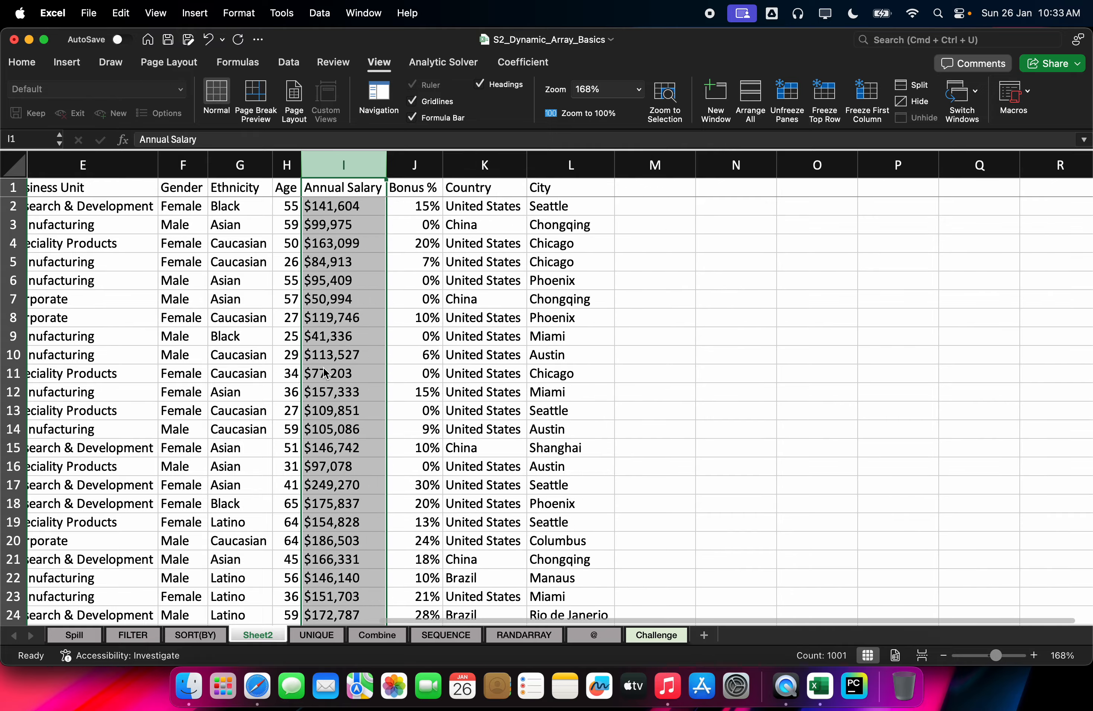
Look through the rows and remaining columns of the employee data on Sheet2
scroll(338, 361, left, 5)
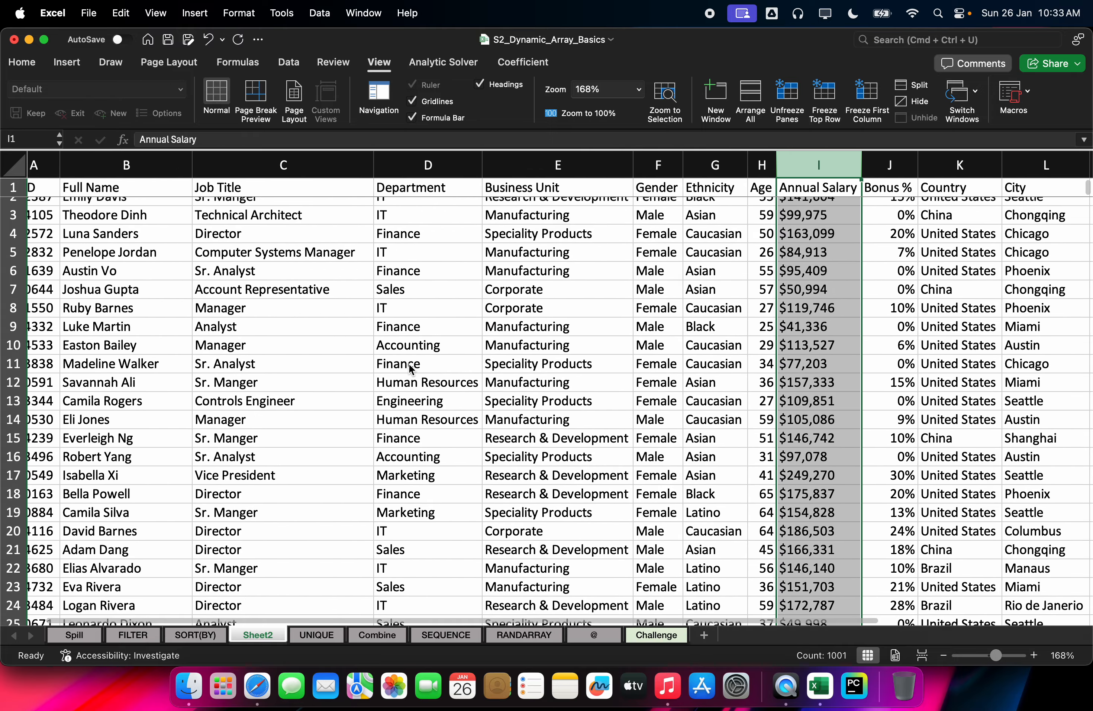
scroll(408, 363, down, 8)
scroll(410, 369, down, 15)
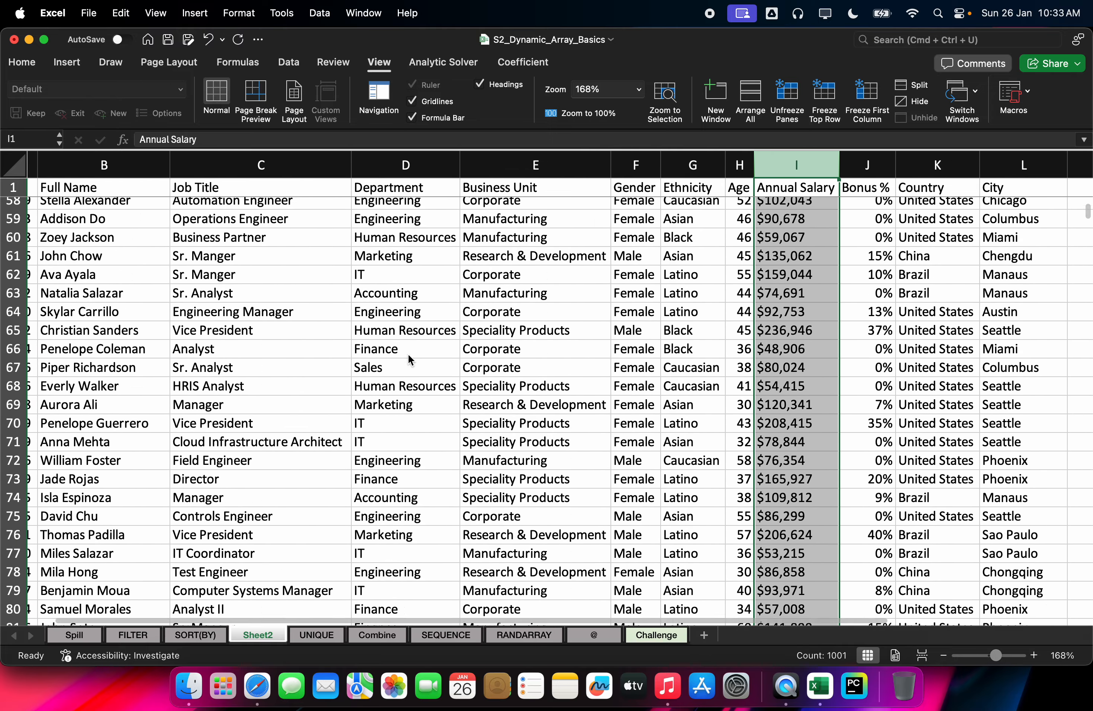
scroll(409, 363, up, 20)
scroll(409, 362, right, 3)
scroll(408, 358, right, 3)
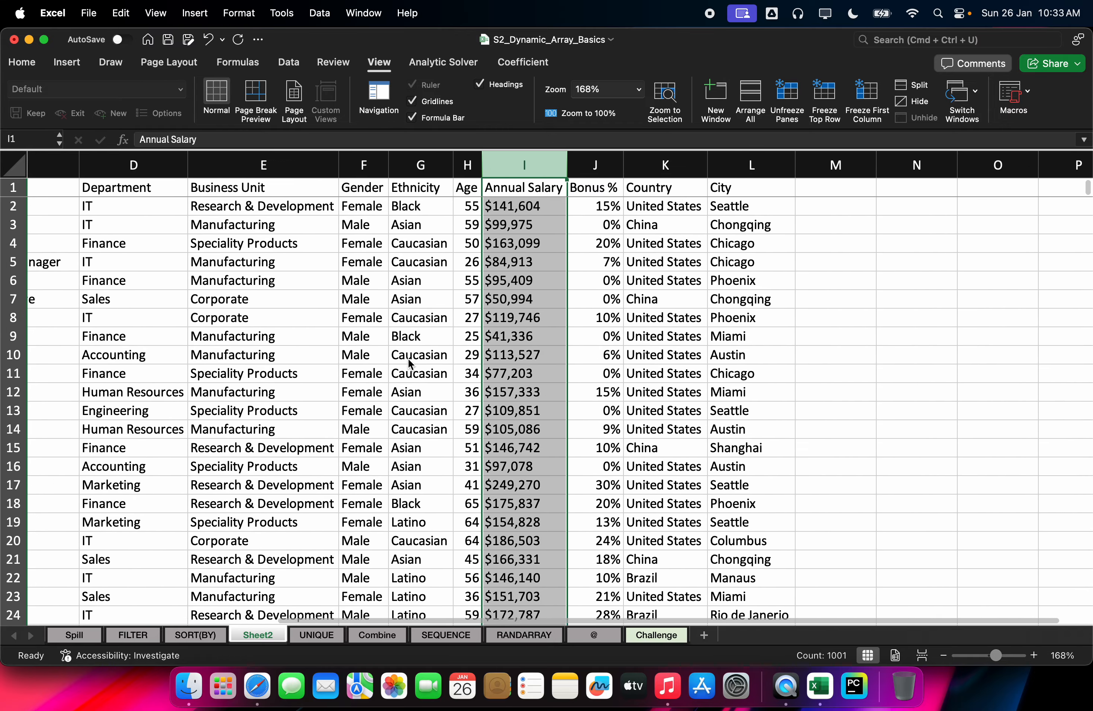
scroll(410, 360, left, 5)
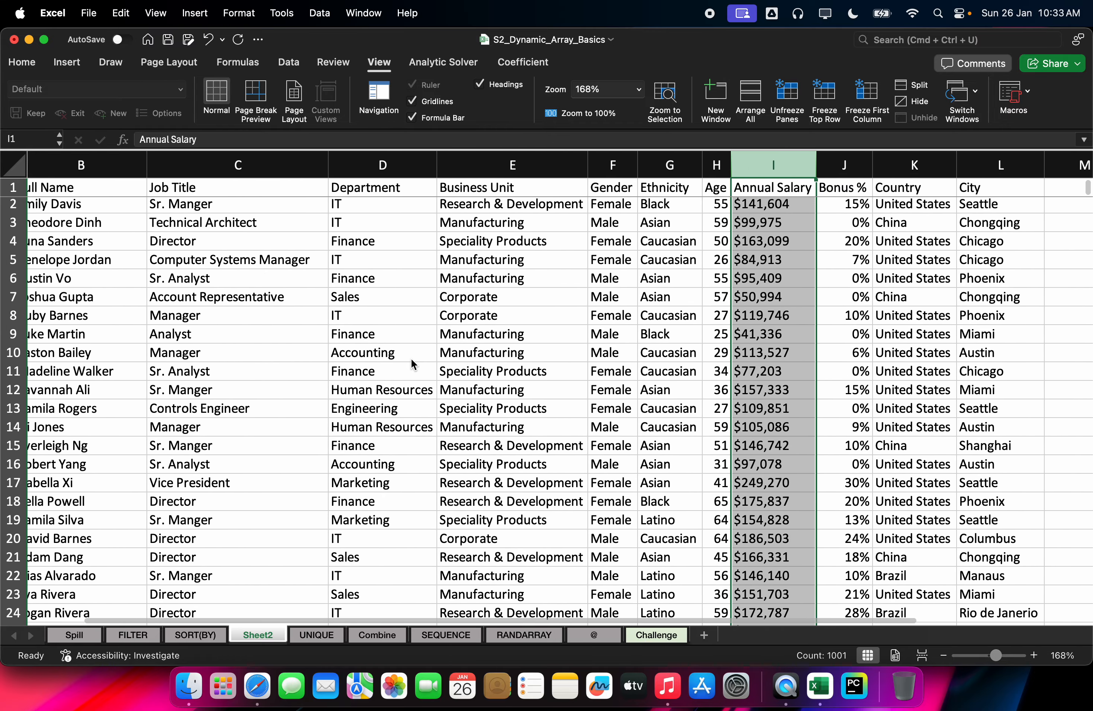
Insert a PivotTable on a new worksheet using the employee data range Sheet2!$A$1:$L$1001
click(514, 421)
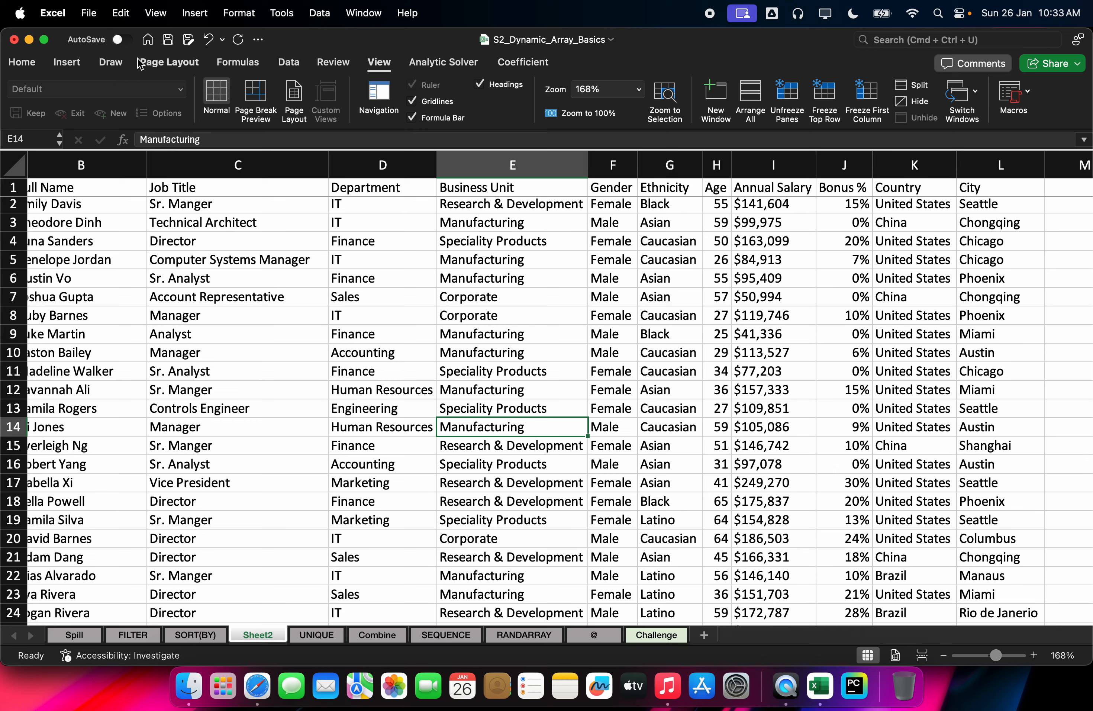
click(156, 64)
click(67, 64)
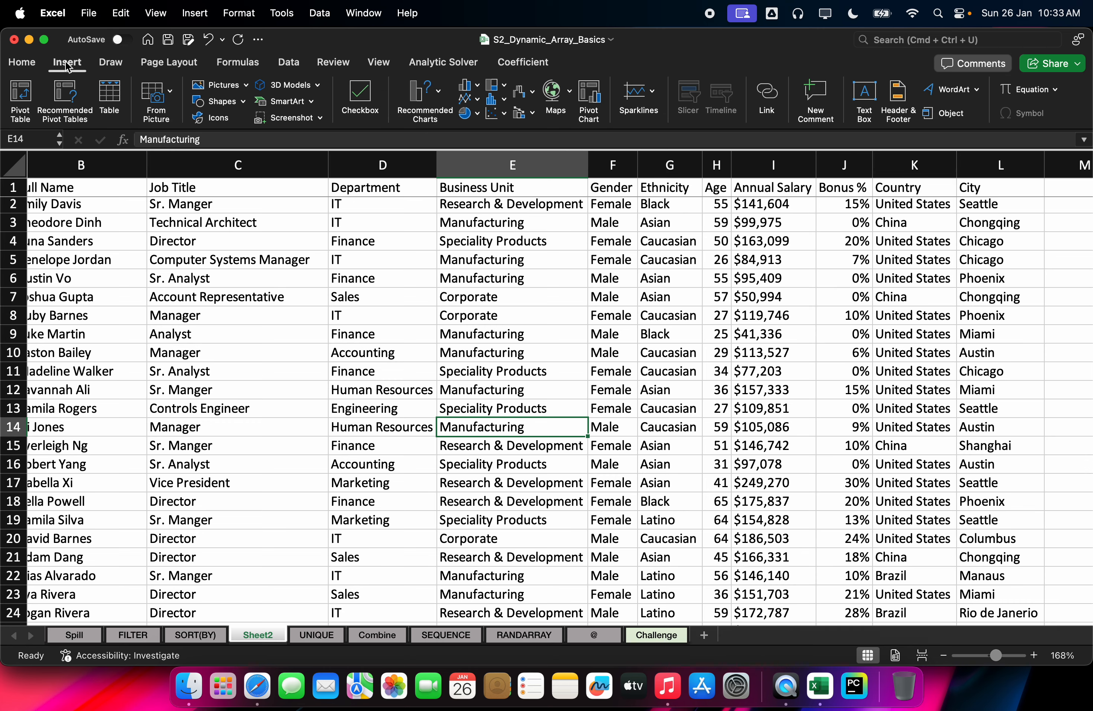
click(21, 98)
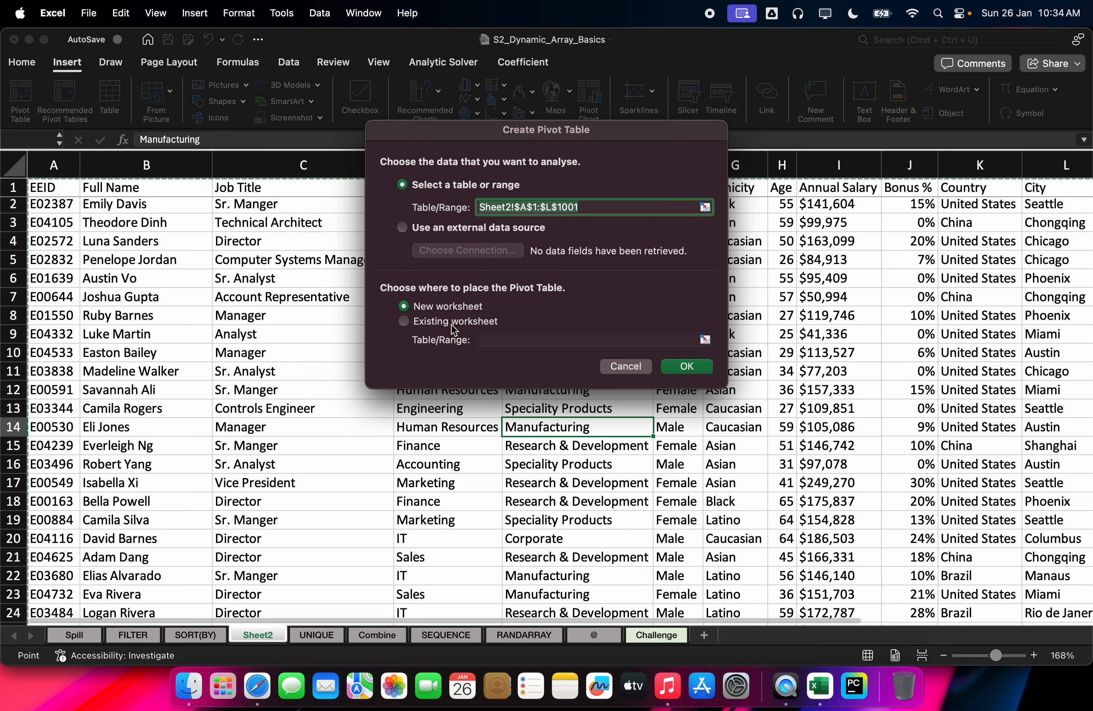
click(670, 362)
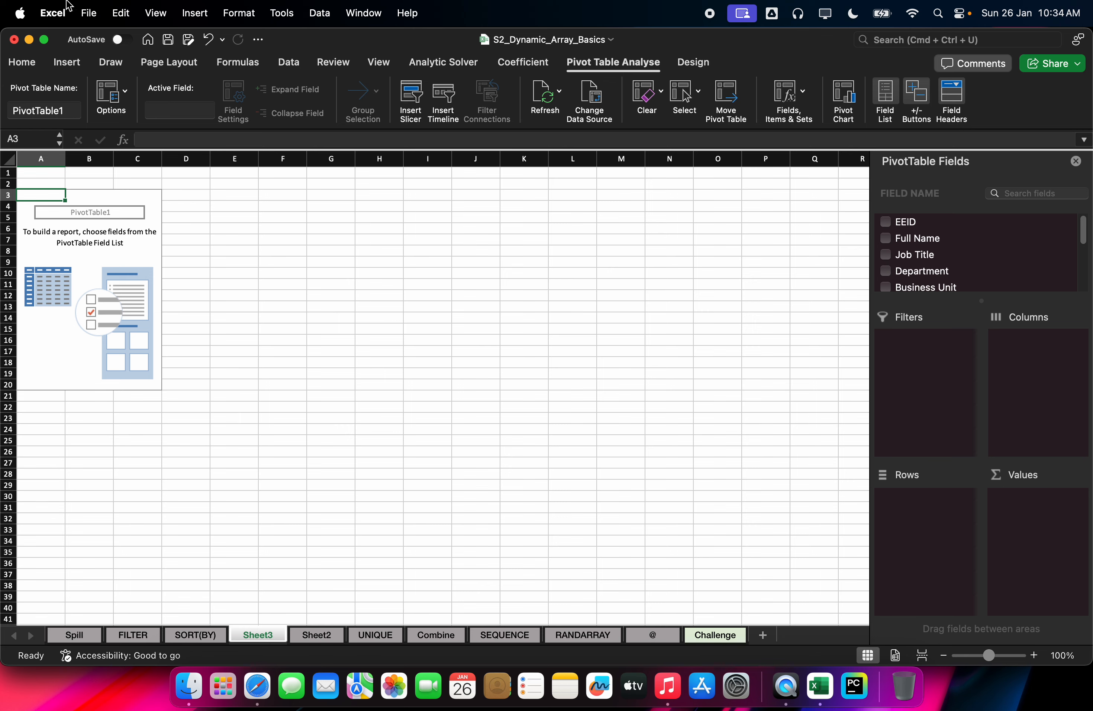
Review the PivotTable's display and layout options and enable refreshing data when opening the file
click(100, 93)
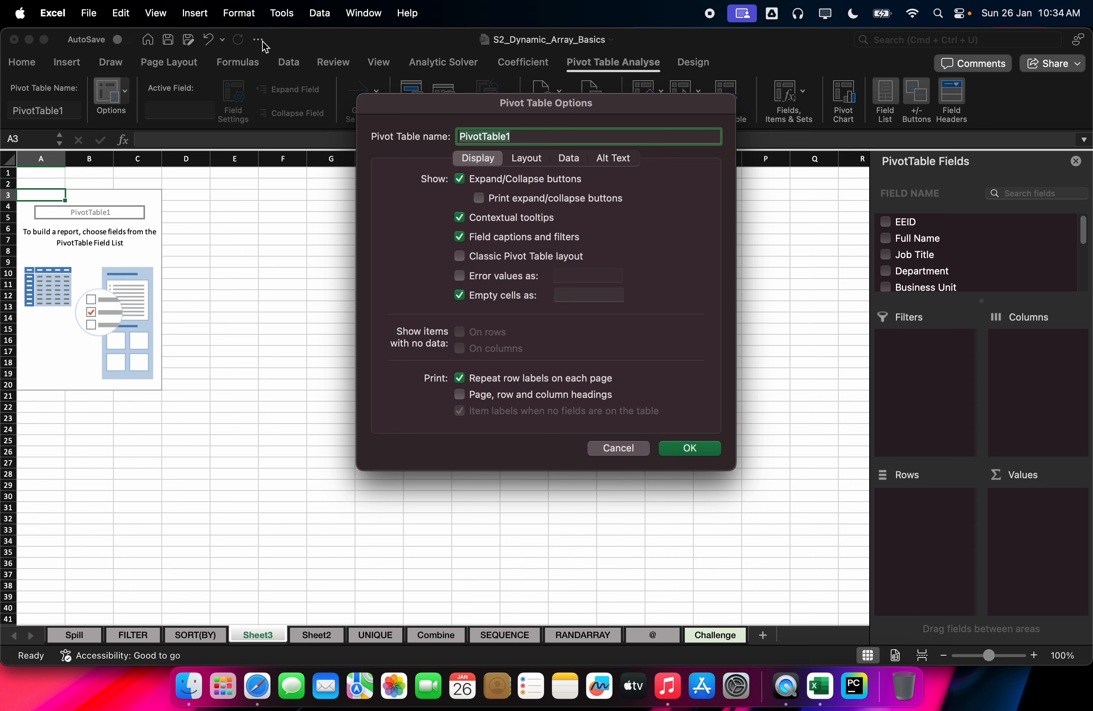
drag(457, 111, 435, 142)
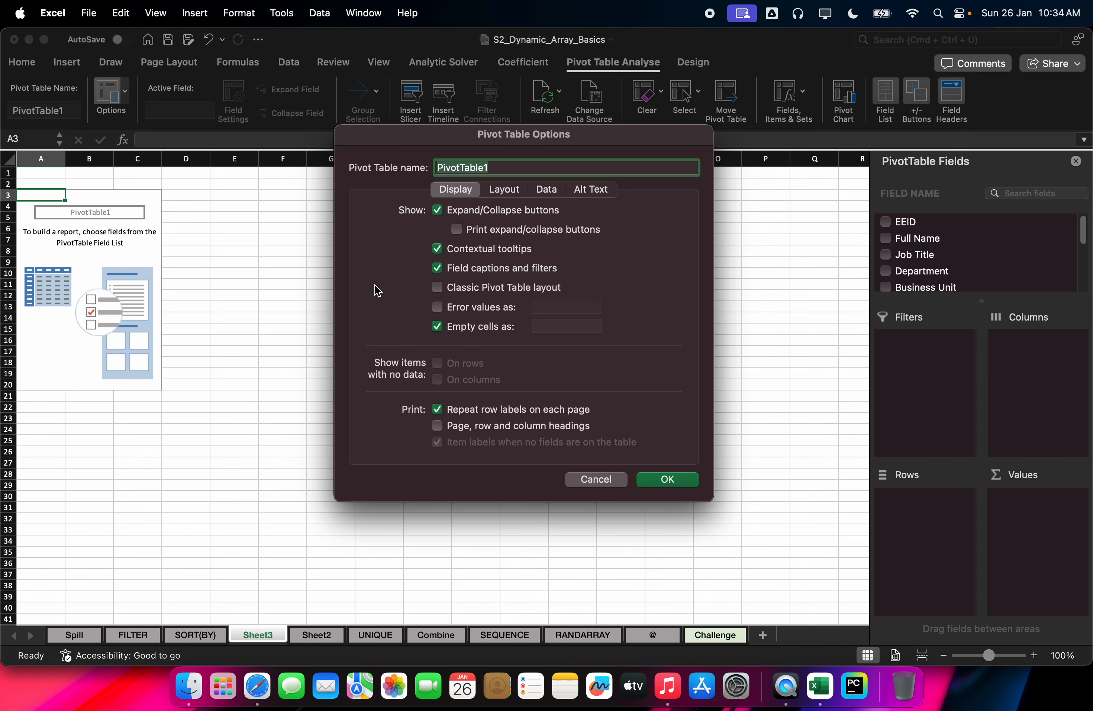
click(516, 192)
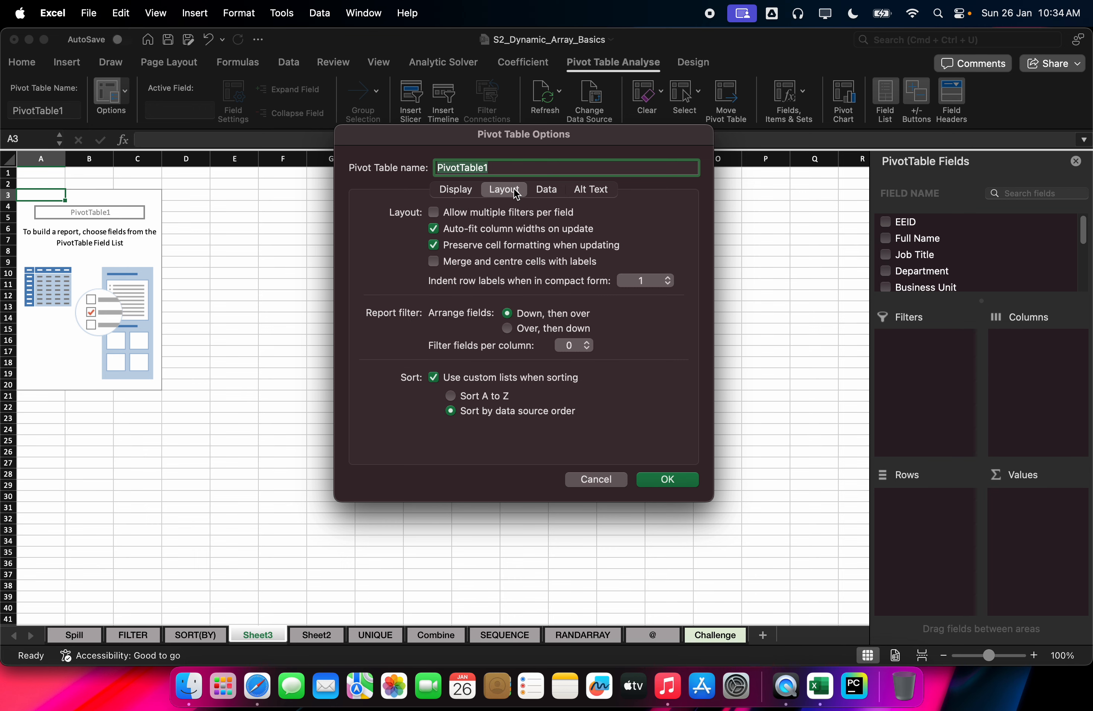
click(549, 191)
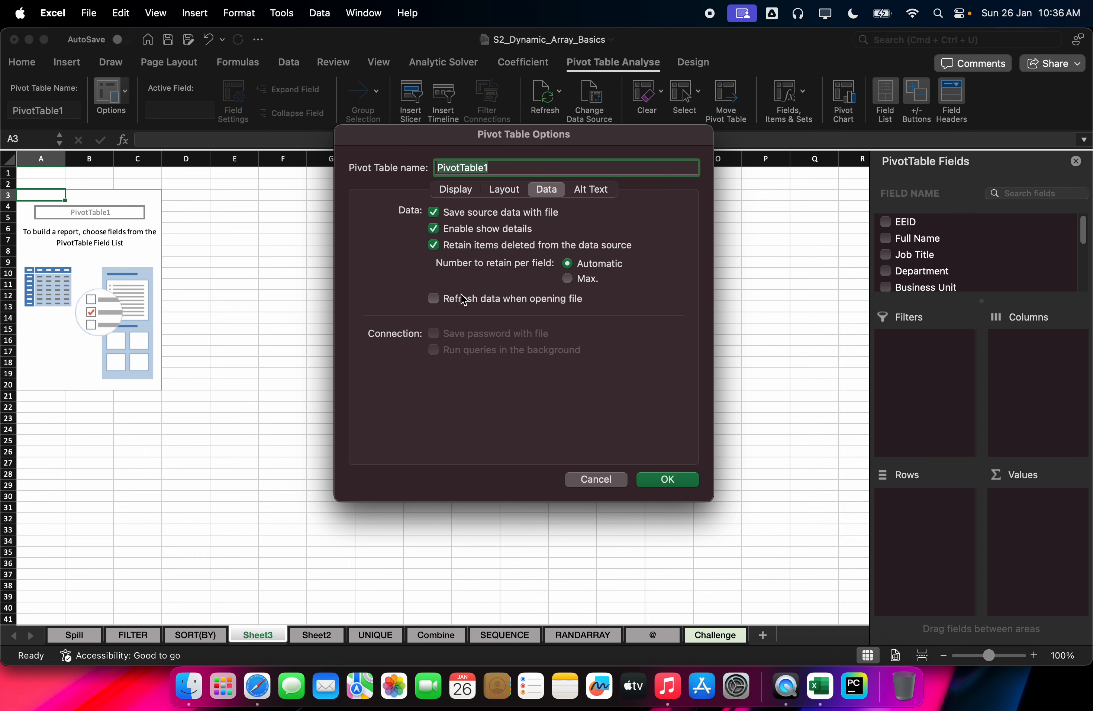
click(463, 299)
click(683, 485)
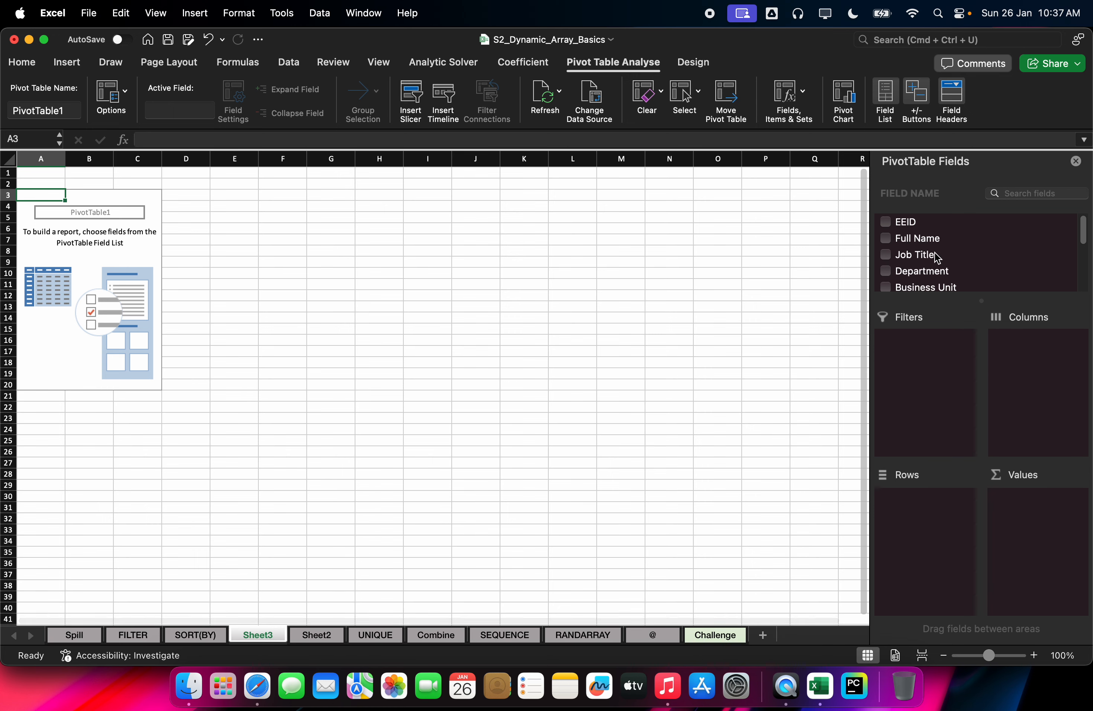
Add Department to the PivotTable's rows and Annual Salary to its values
drag(898, 272, 899, 524)
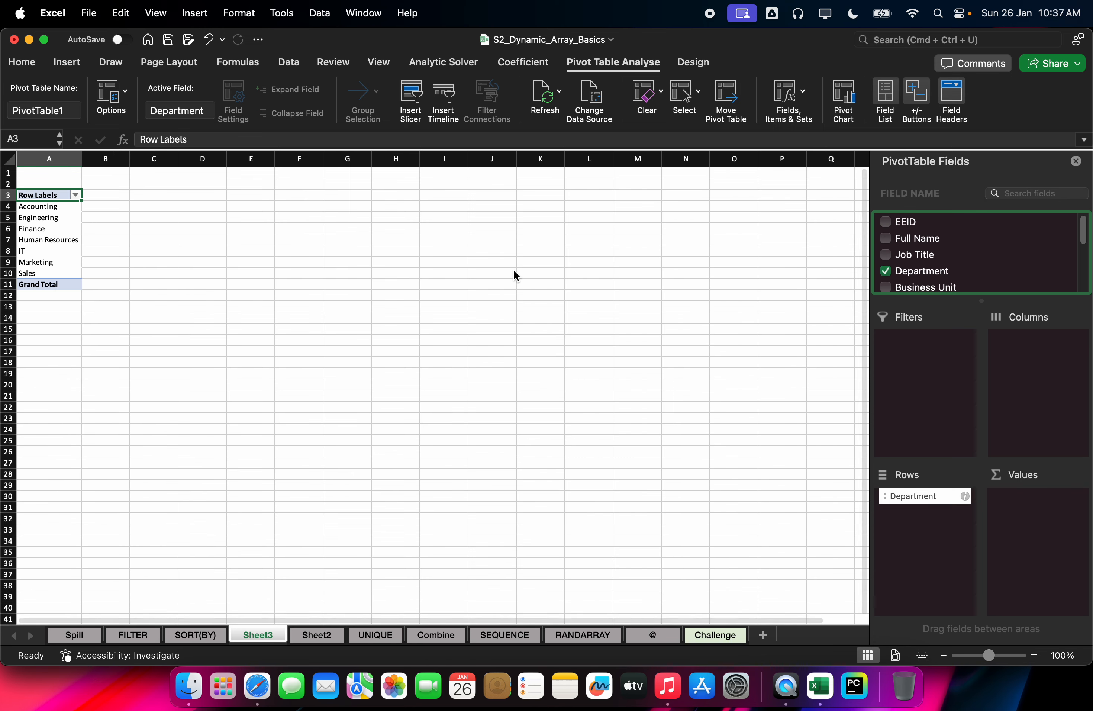
scroll(514, 270, up, 3)
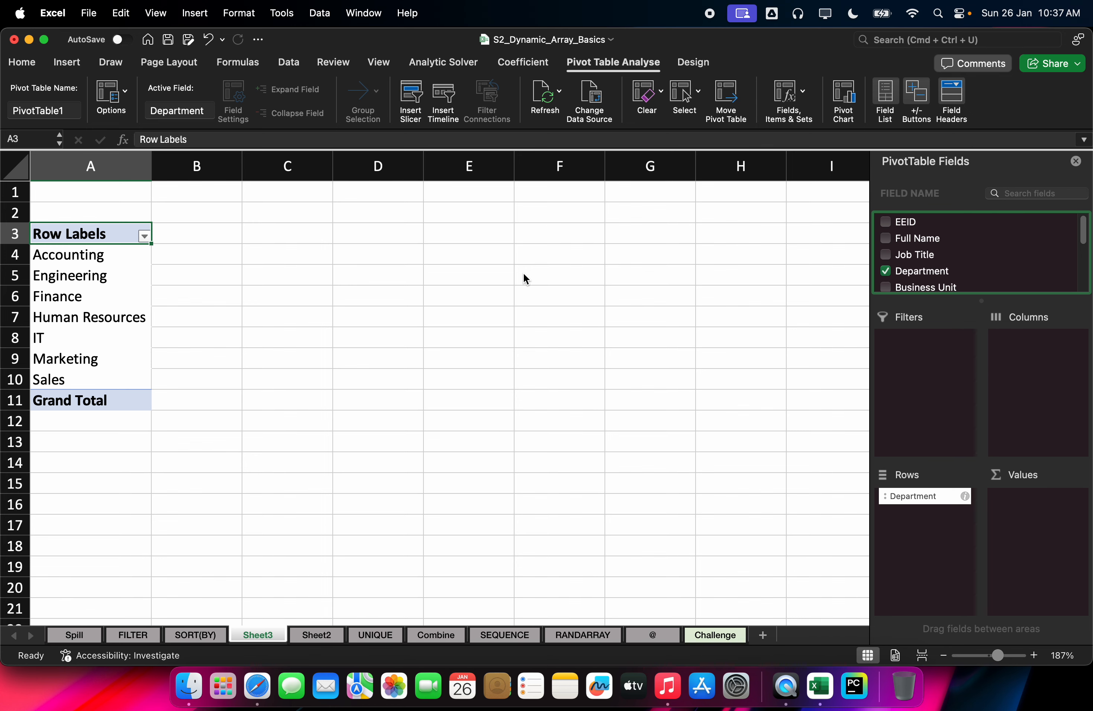
scroll(528, 316, down, 5)
scroll(527, 315, up, 5)
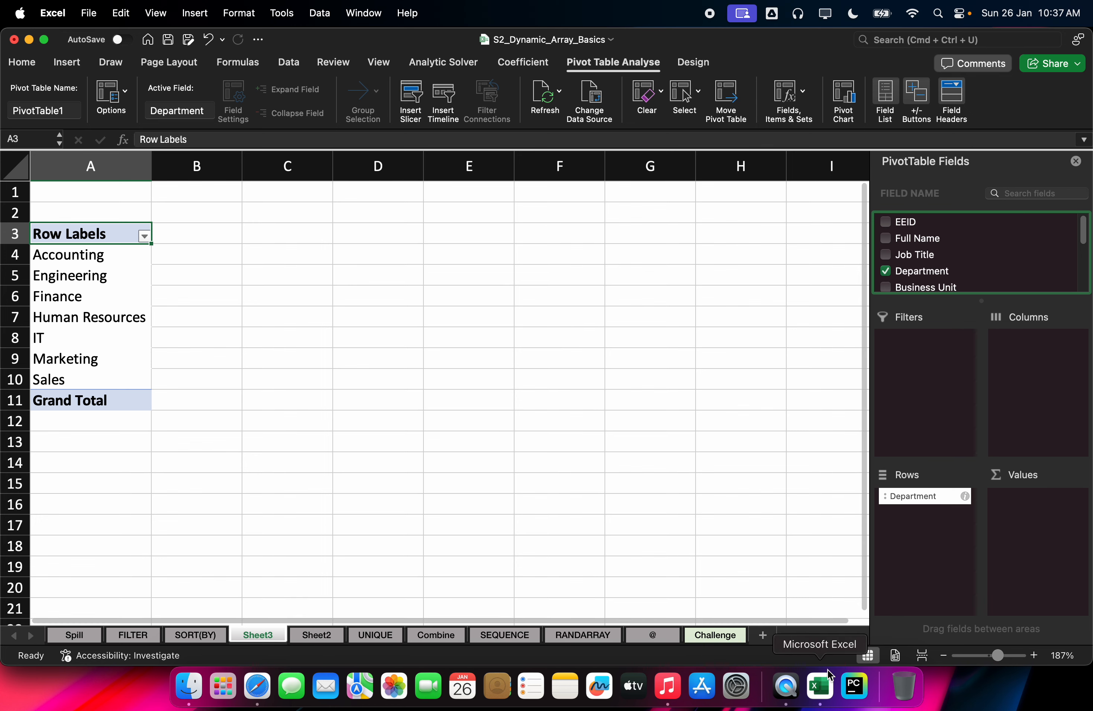
scroll(932, 279, down, 5)
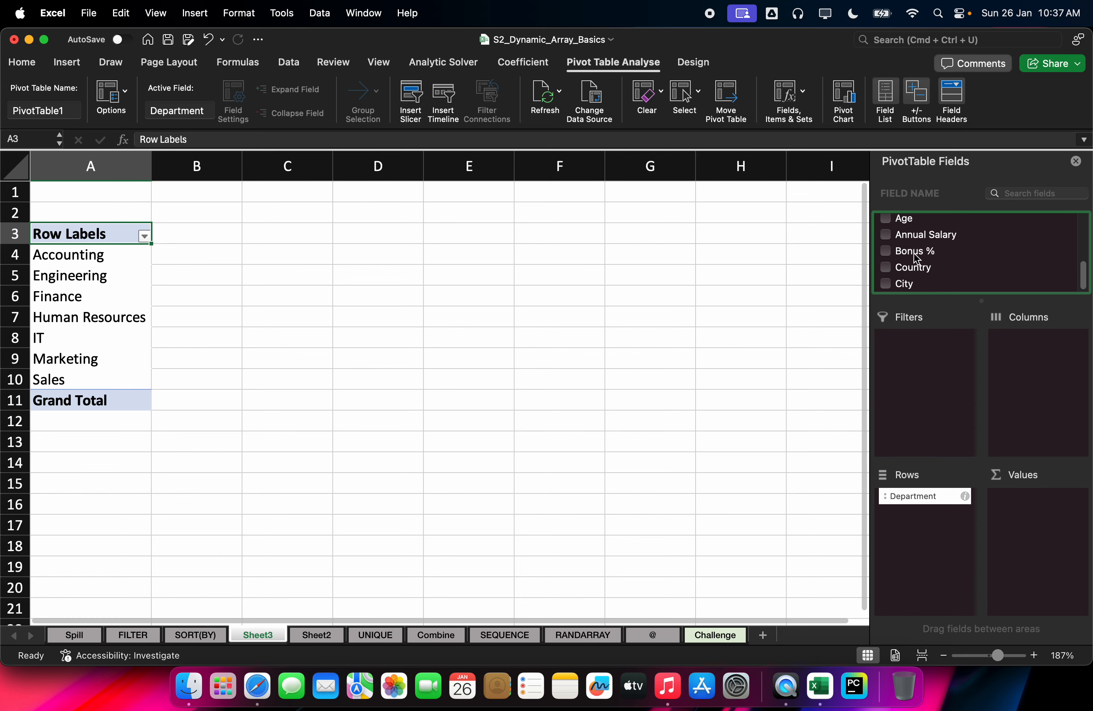
drag(906, 241, 1053, 520)
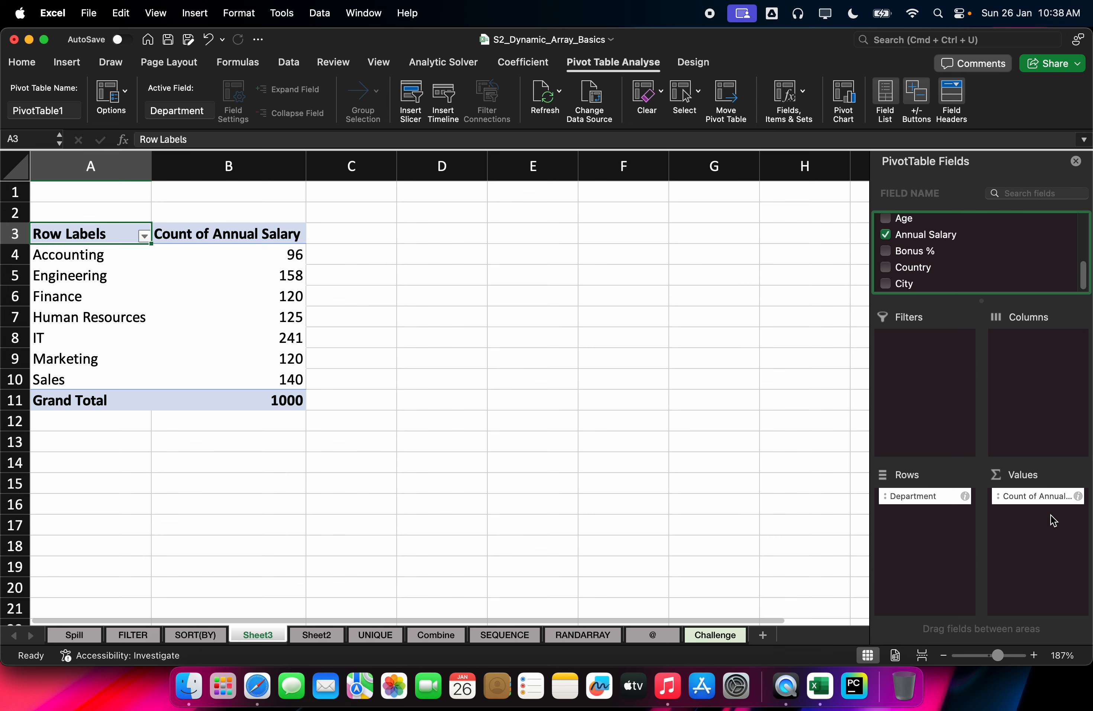
Search the PivotTable field list for "age" and clear the search
click(1044, 194)
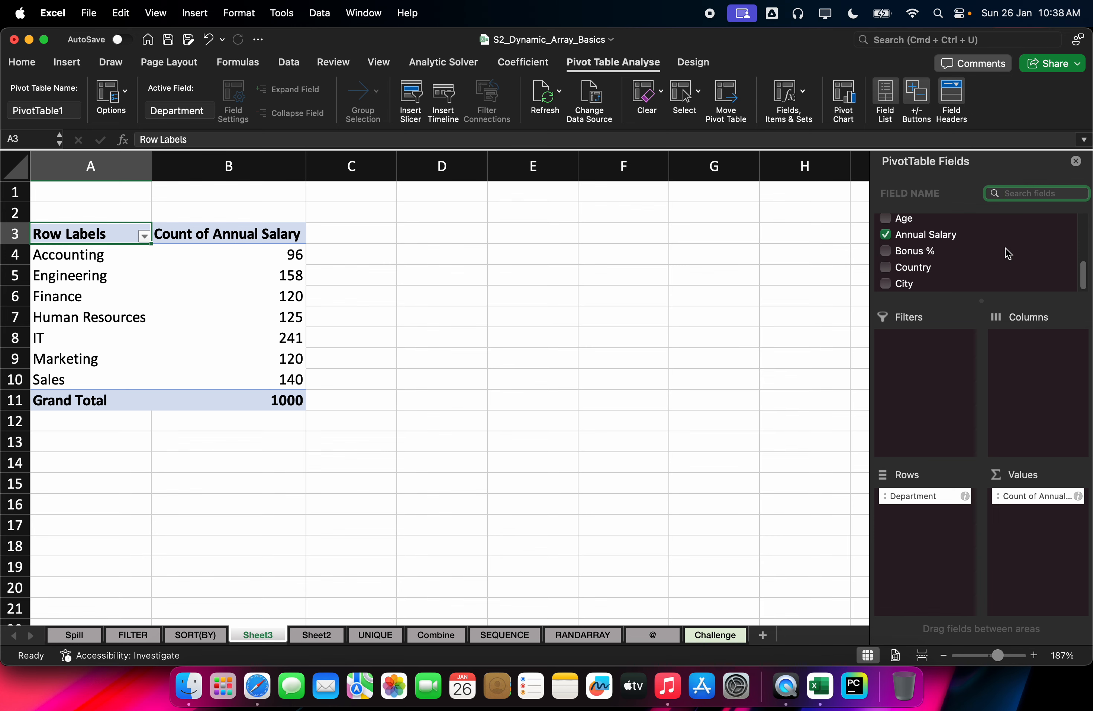
text(age)
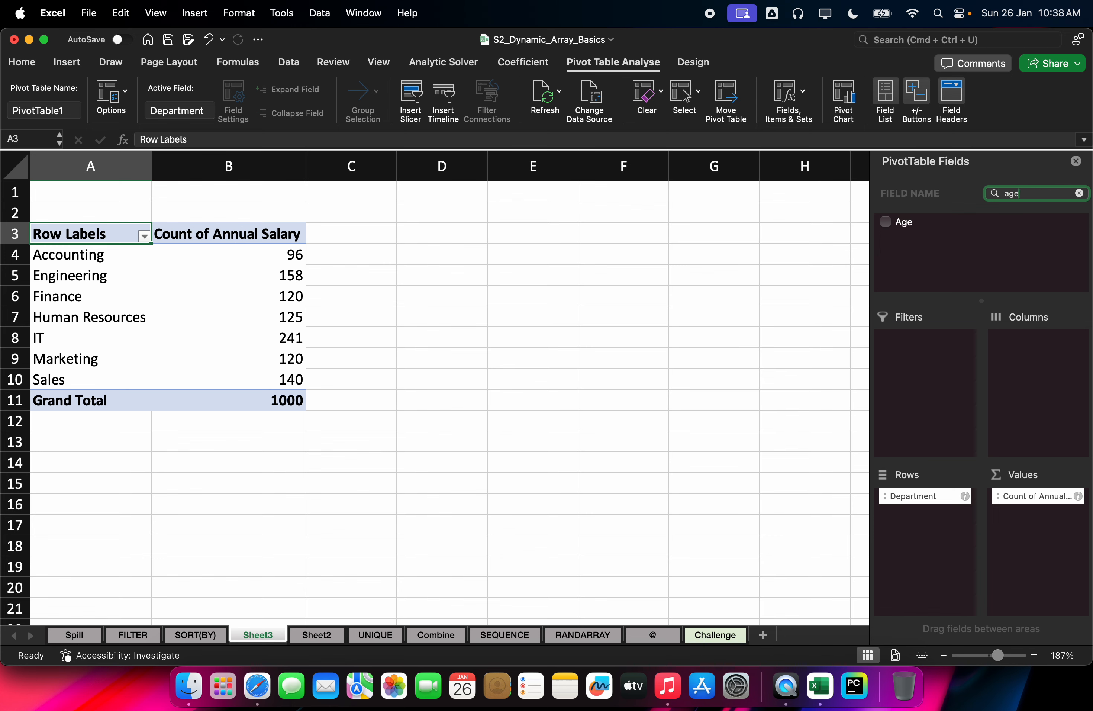
key(BackSpace)
key(BackSpace)
key(BackSpace)
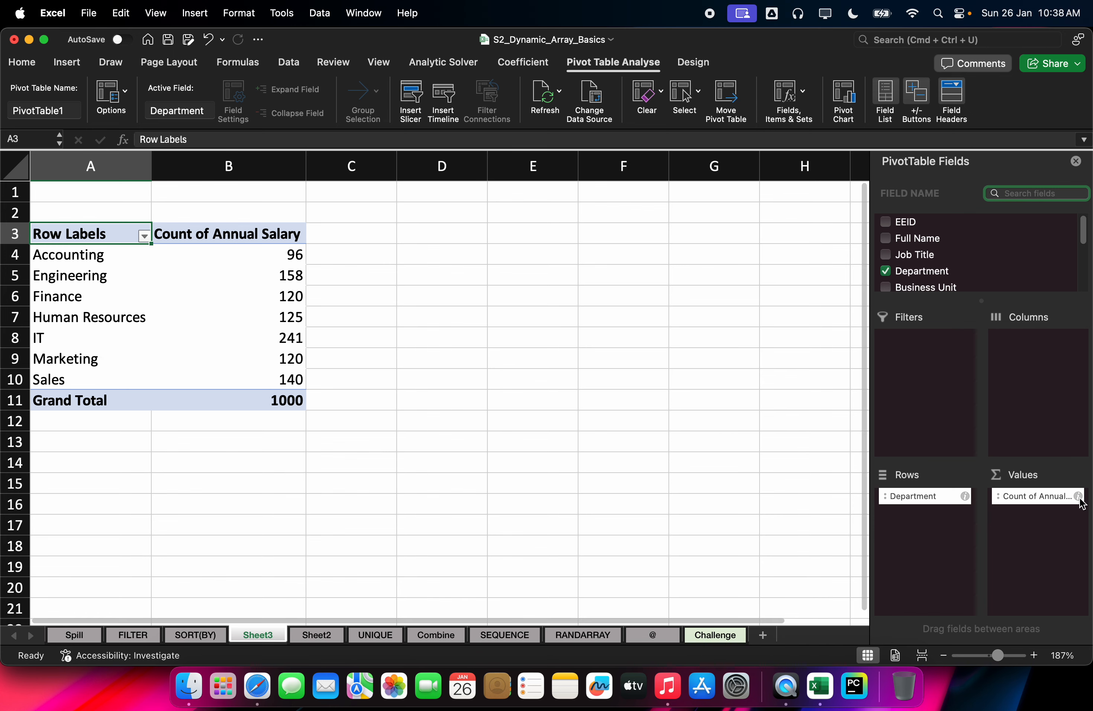
Change the Annual Salary value field to summarise by Sum
click(1052, 493)
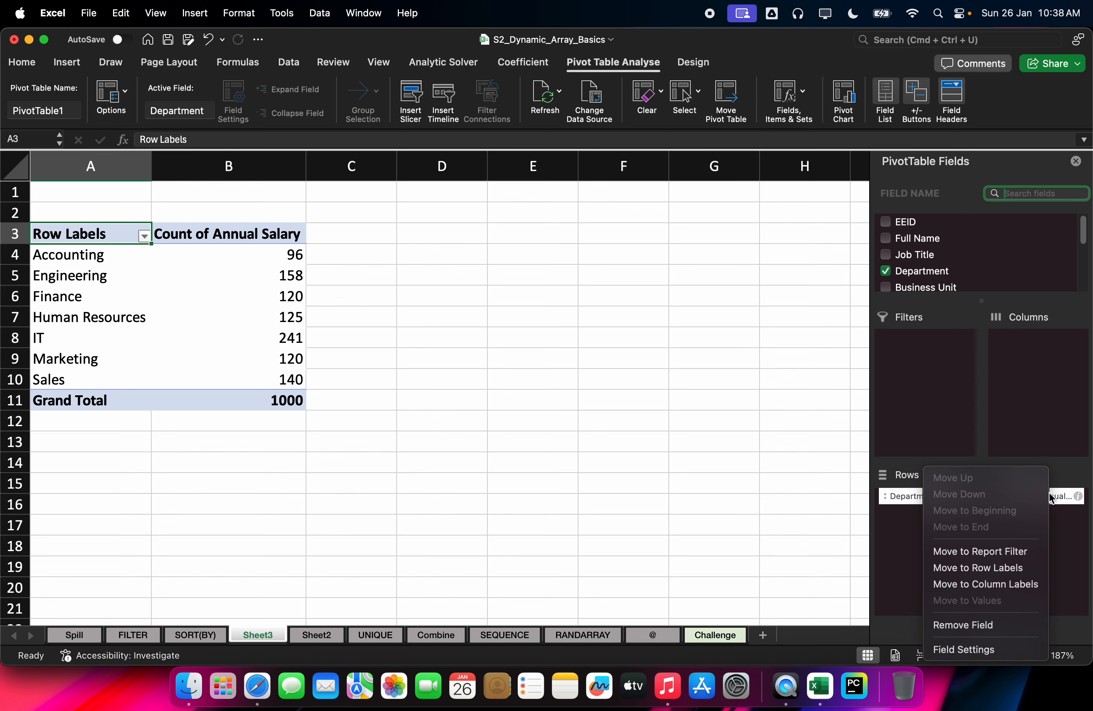
click(779, 489)
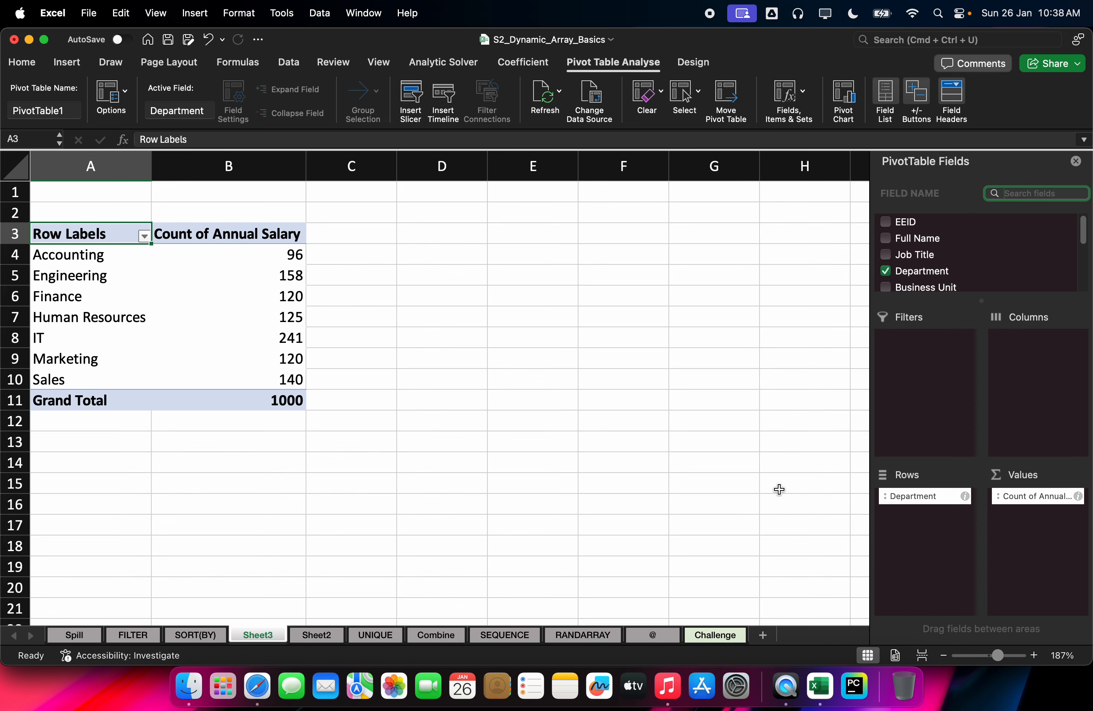
click(1026, 491)
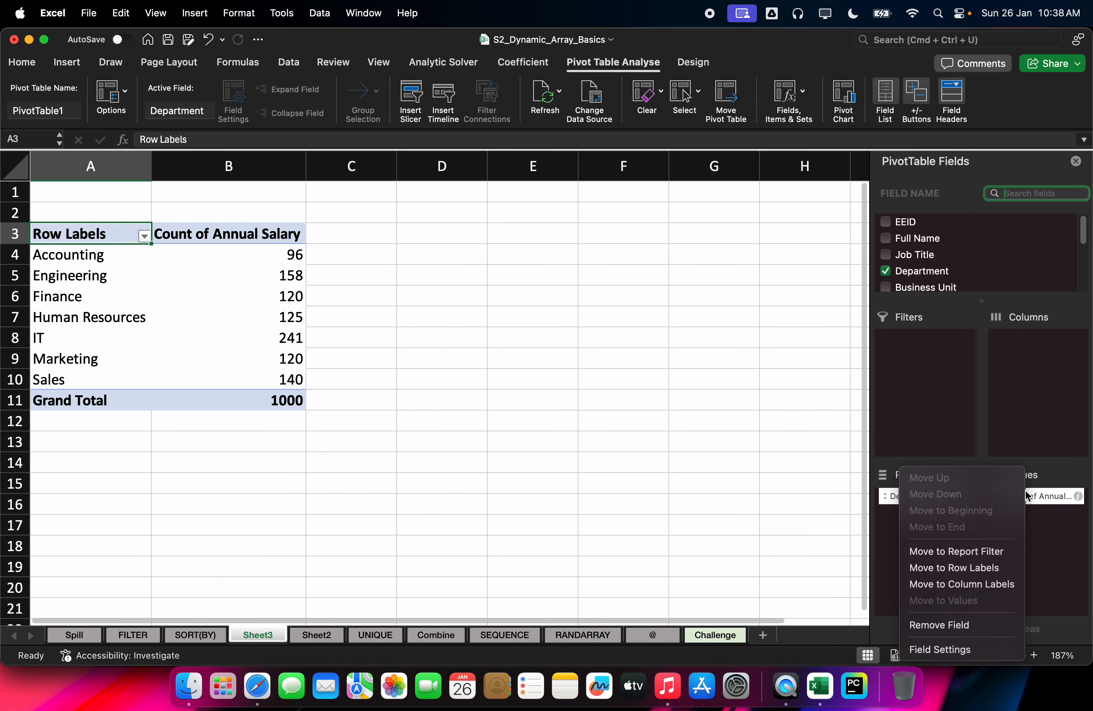
click(987, 649)
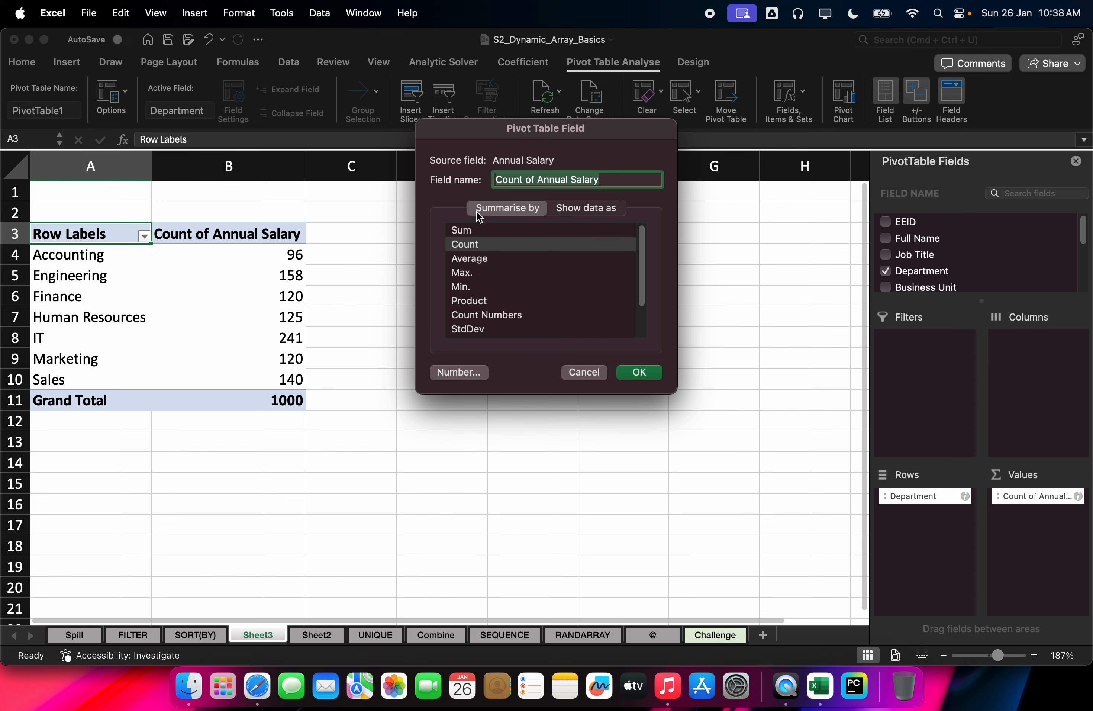
click(465, 231)
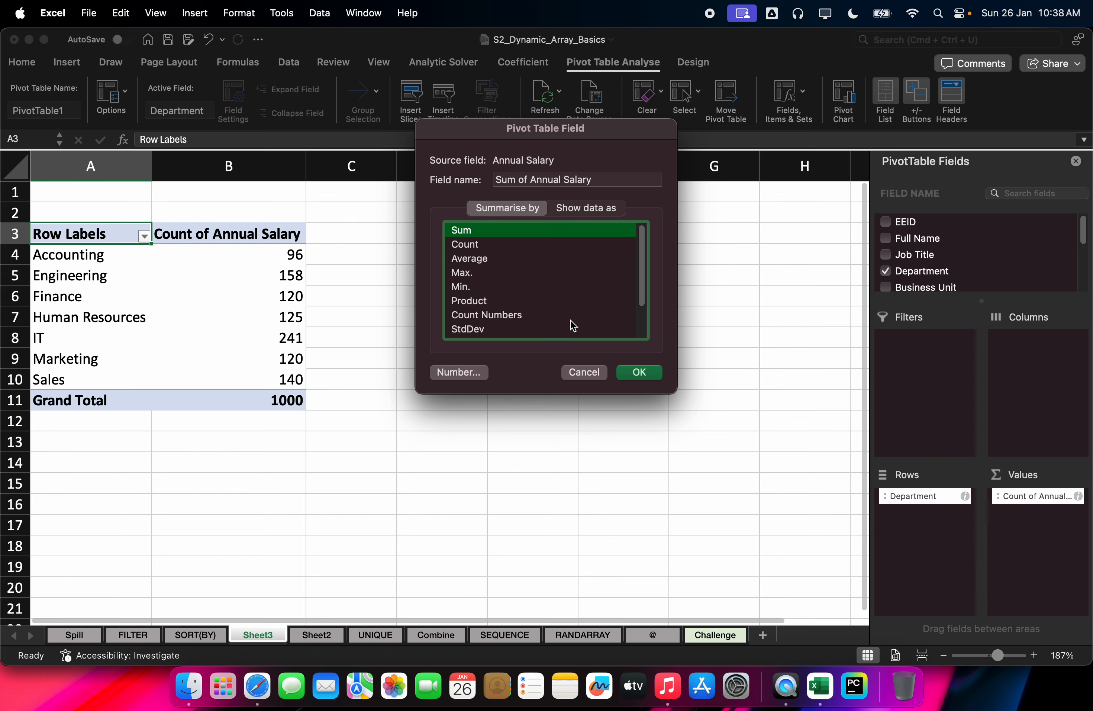
click(641, 375)
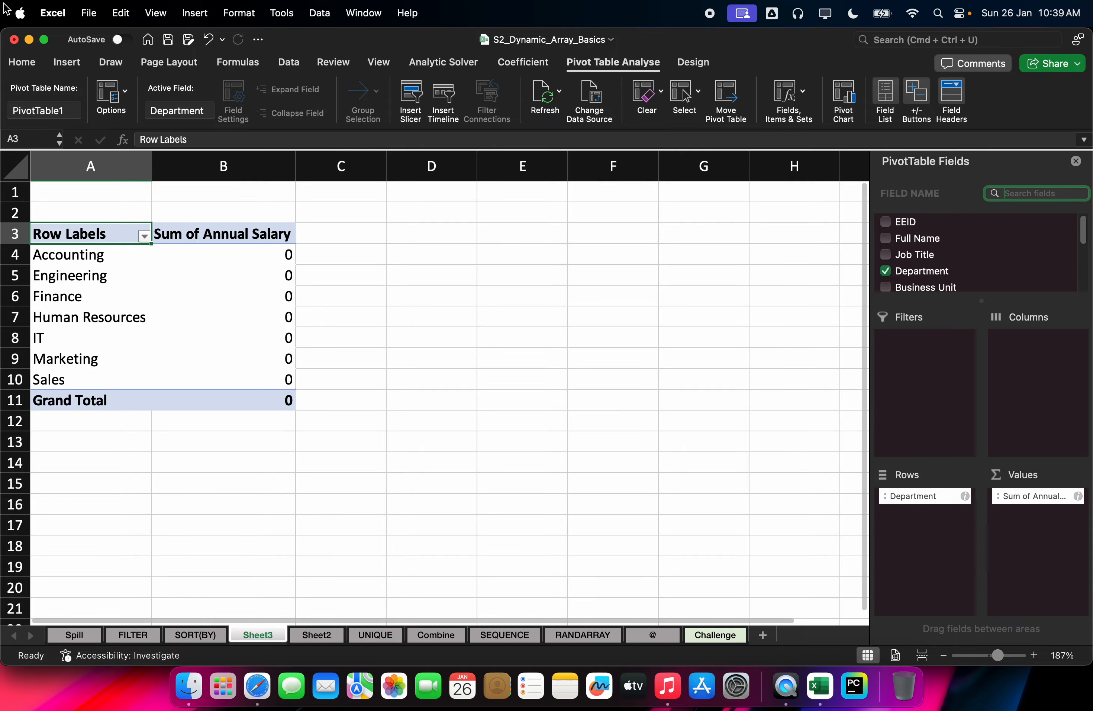
Examine the Annual Salary entries on Sheet2 and compare them with the PivotTable on Sheet3
click(28, 40)
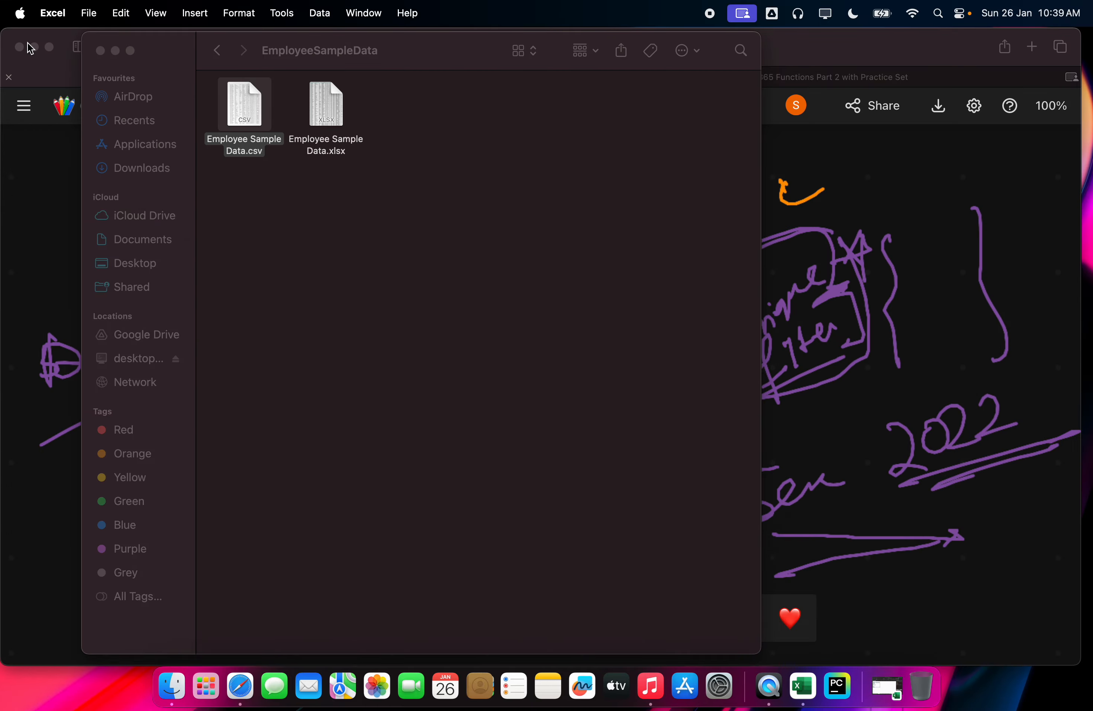
click(804, 684)
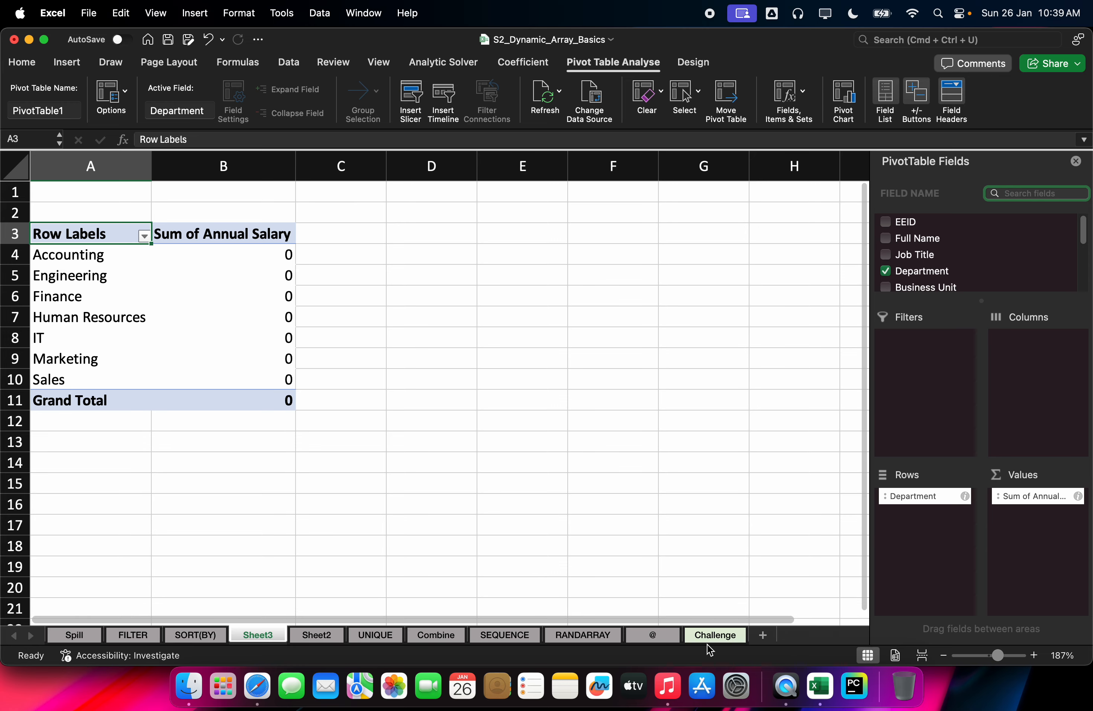
click(257, 633)
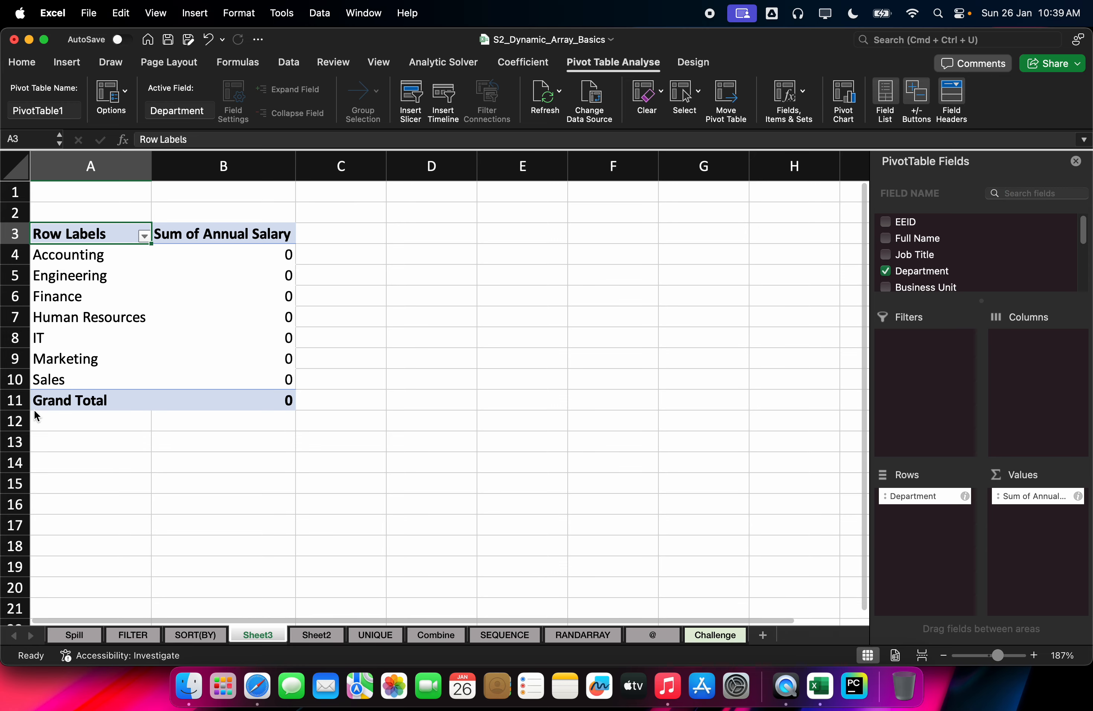
click(316, 635)
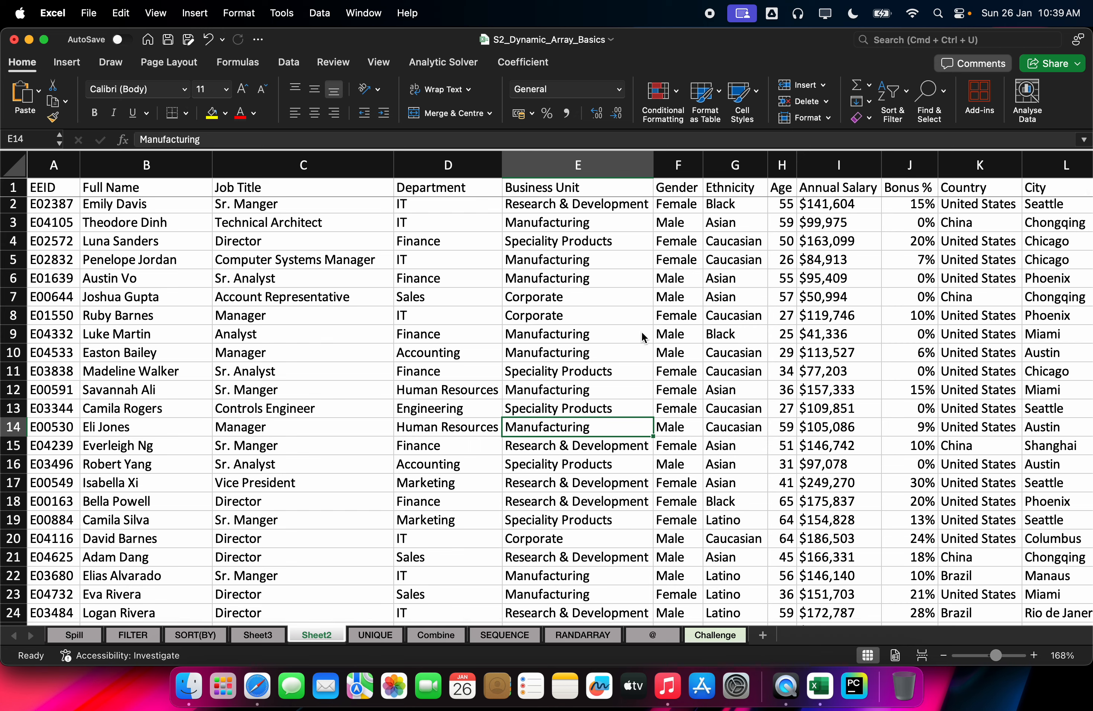
key(Right)
key(Right)
key(Right)
key(Right)
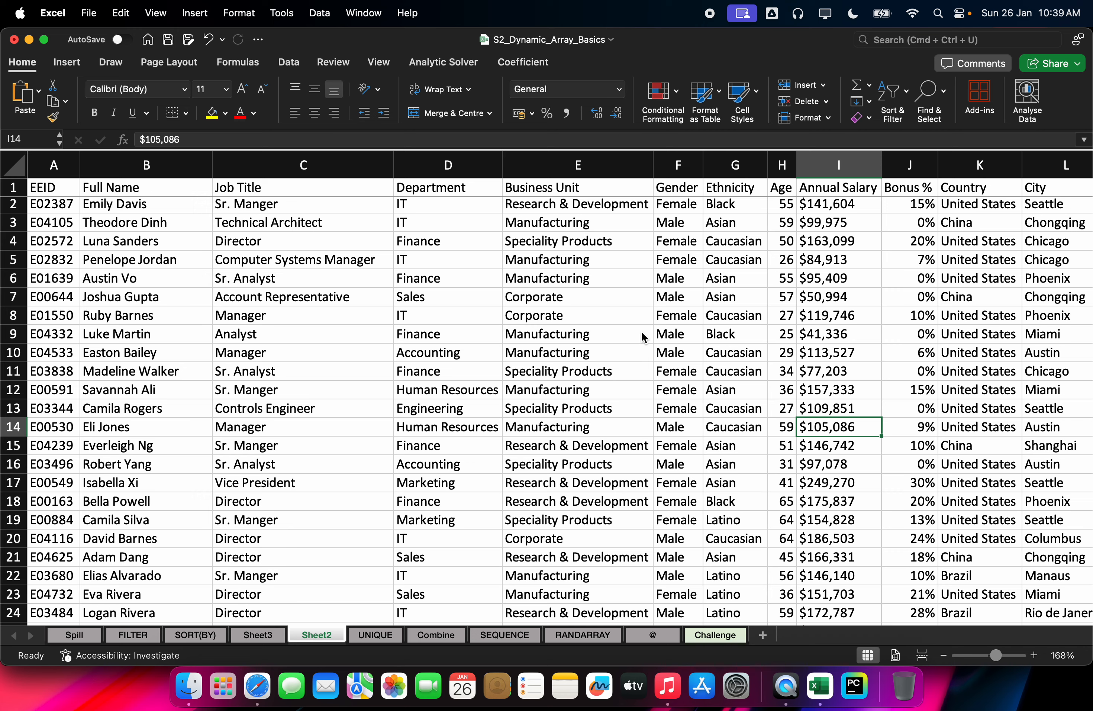
click(642, 349)
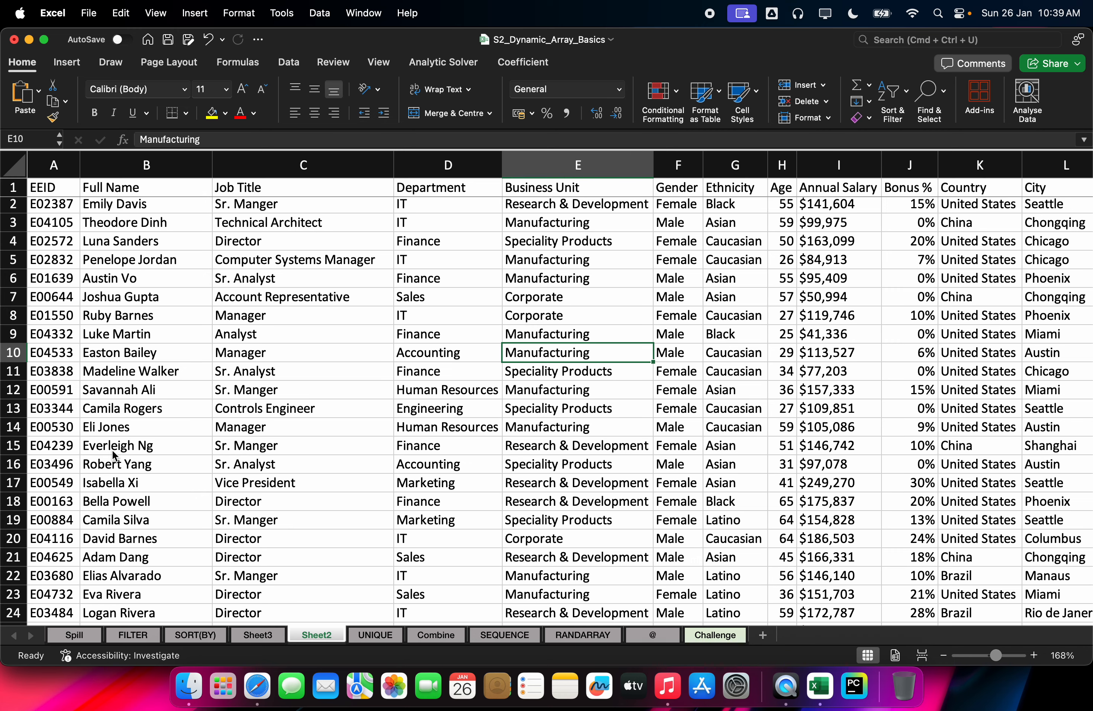
drag(825, 226, 834, 344)
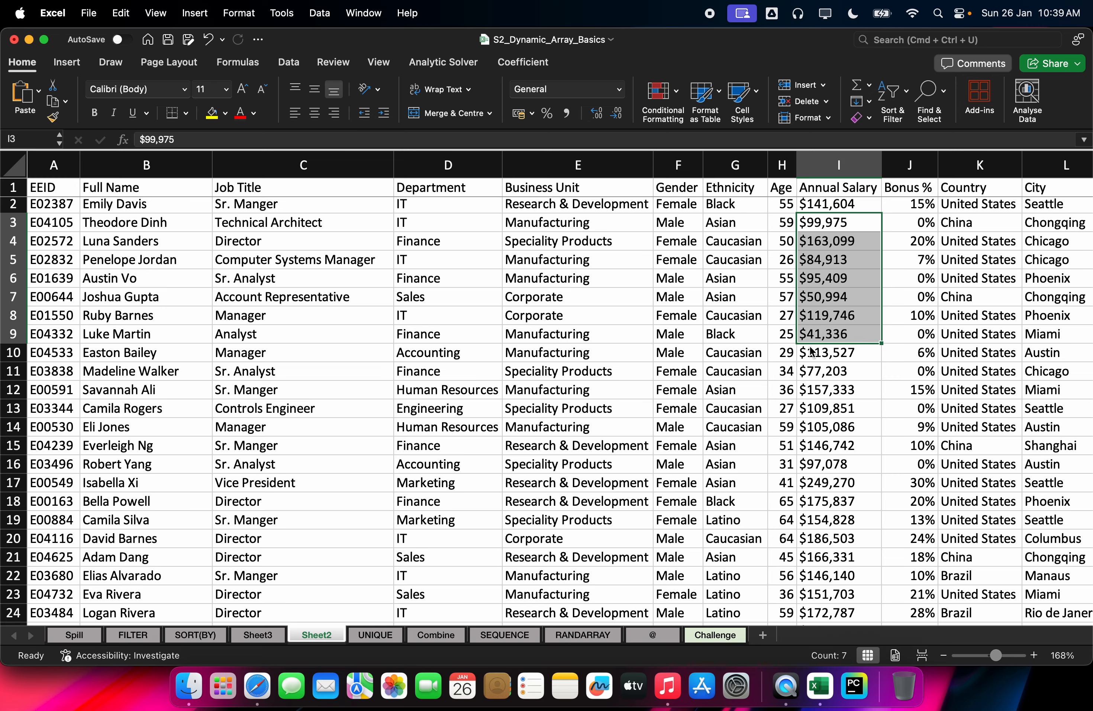
click(267, 634)
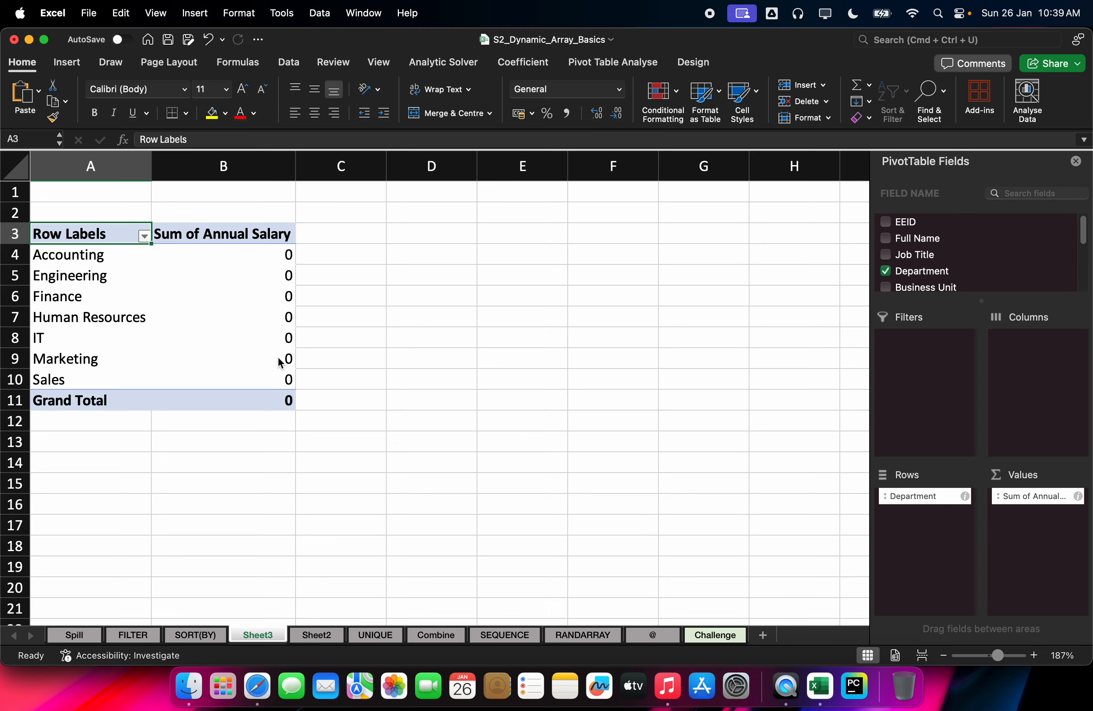
Apply the Currency number format to the whole Annual Salary column on Sheet2
click(317, 635)
click(814, 159)
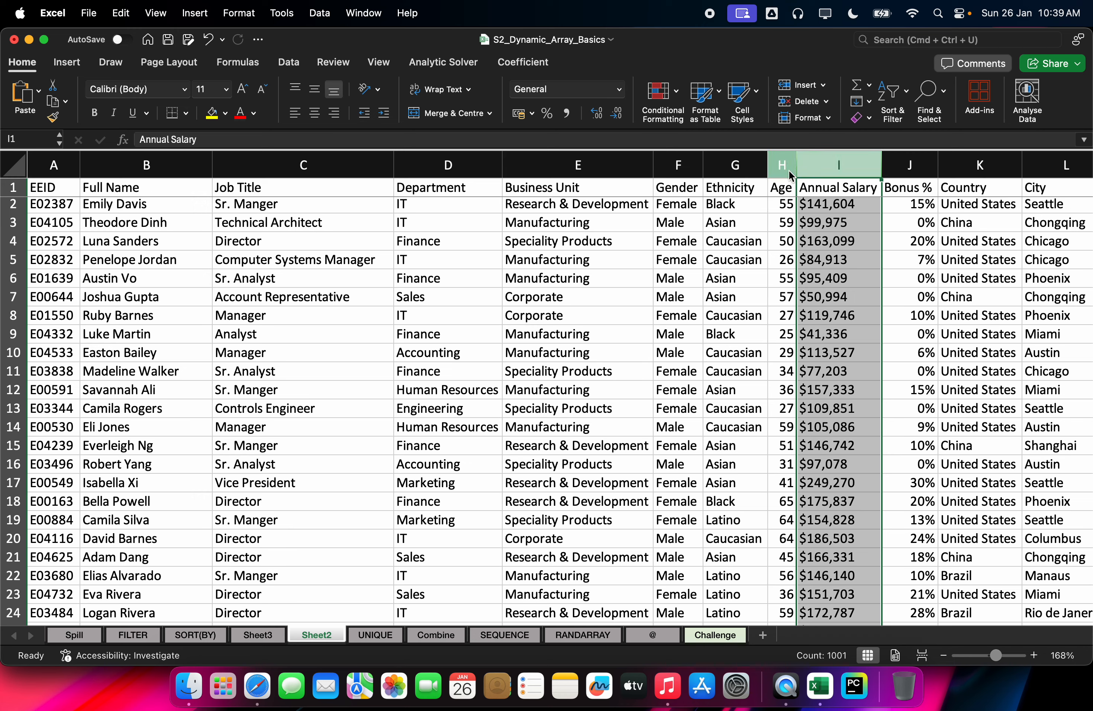
key(ctrl+h)
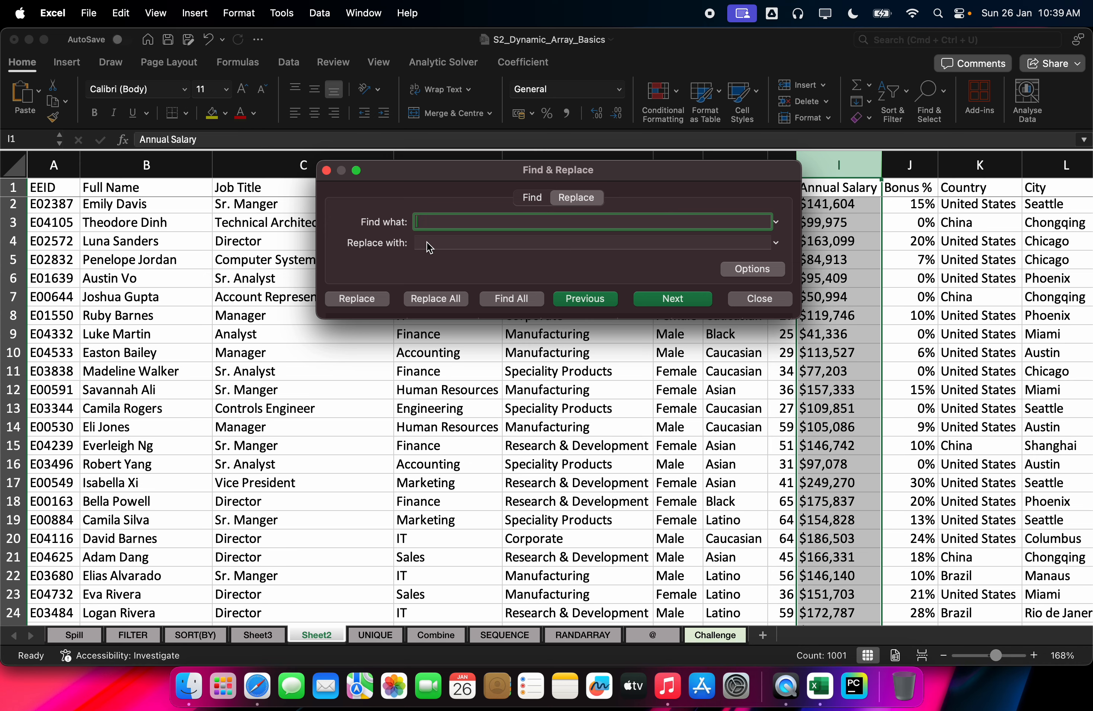
key(Escape)
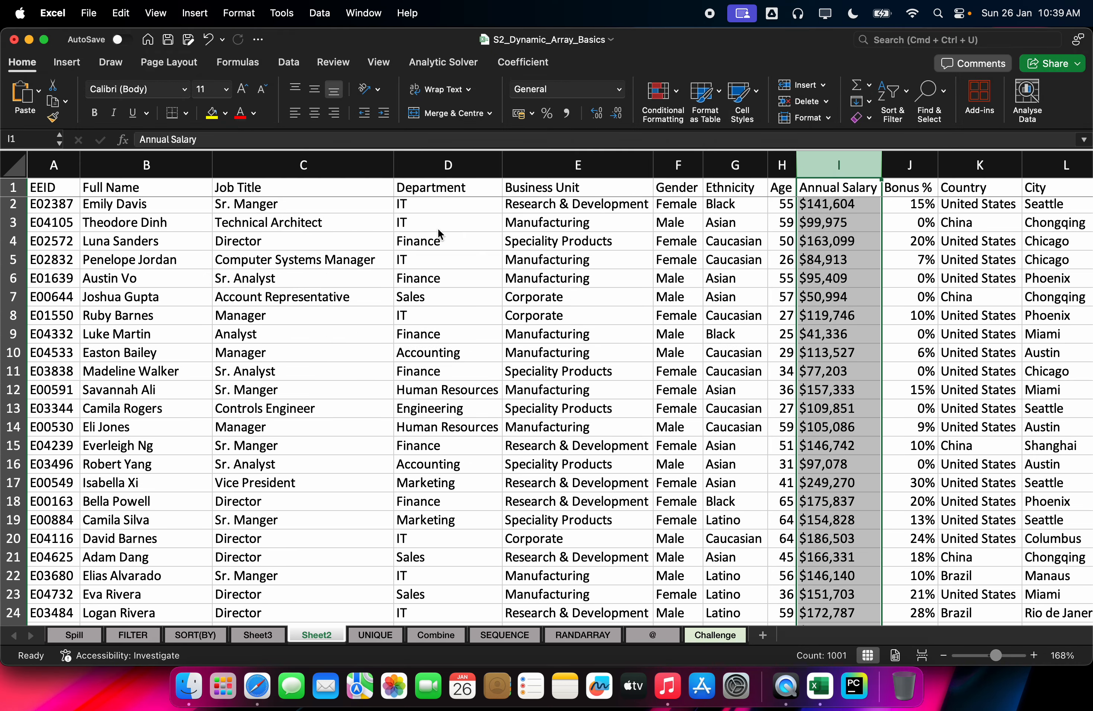
click(616, 93)
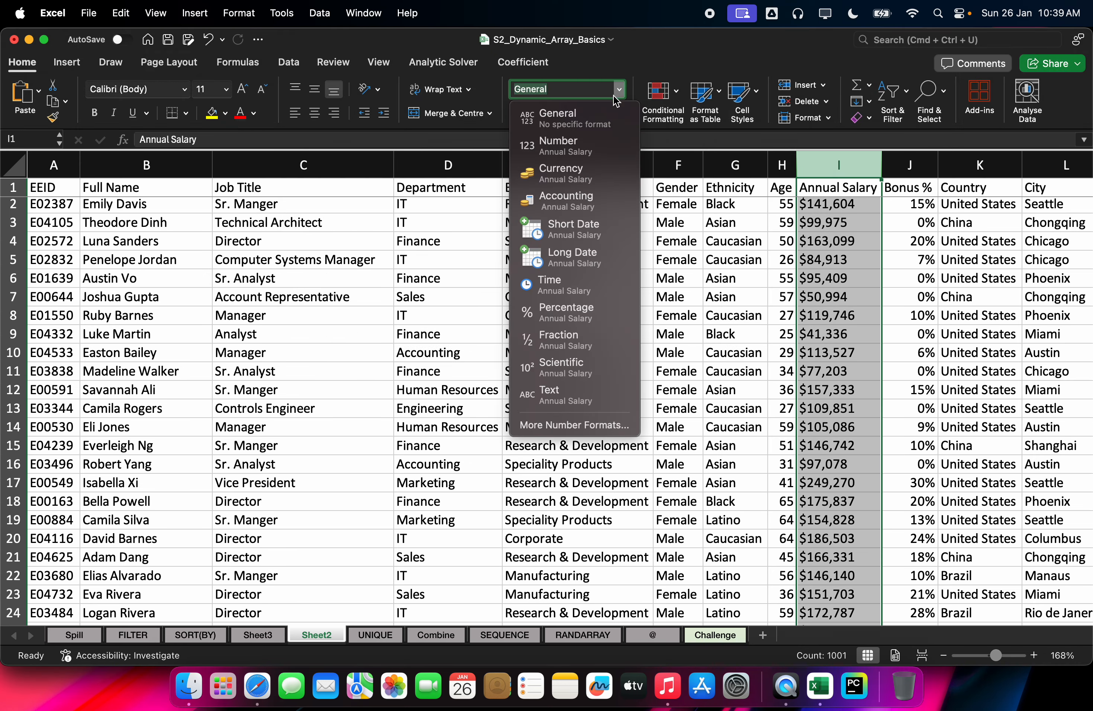
click(583, 169)
Remove the $ sign from all Annual Salary values on Sheet2 by replacing it with nothing, and save the workbook
click(853, 207)
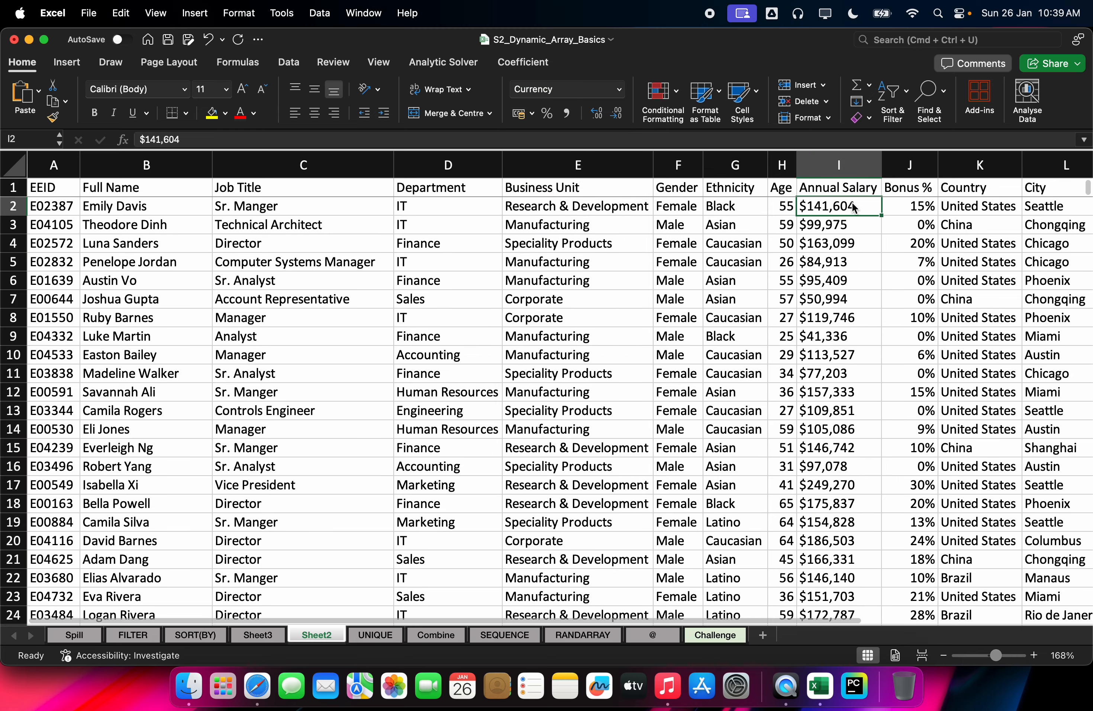
key(super+shift+Down)
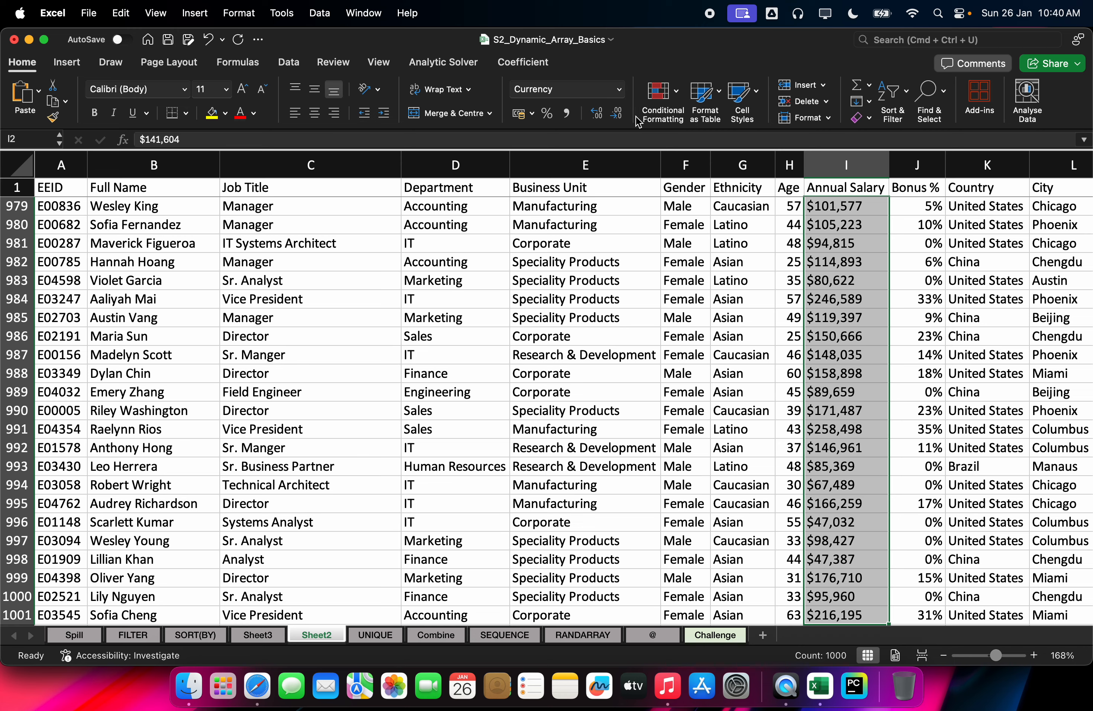
key(ctrl+h)
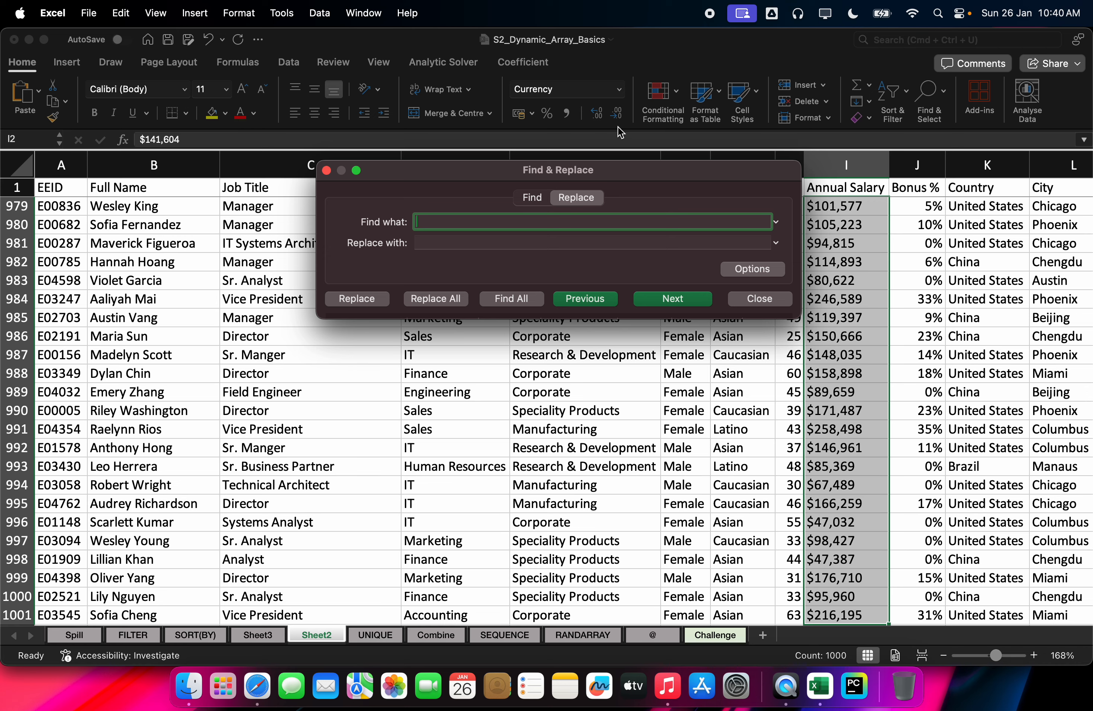
text($)
key(Tab)
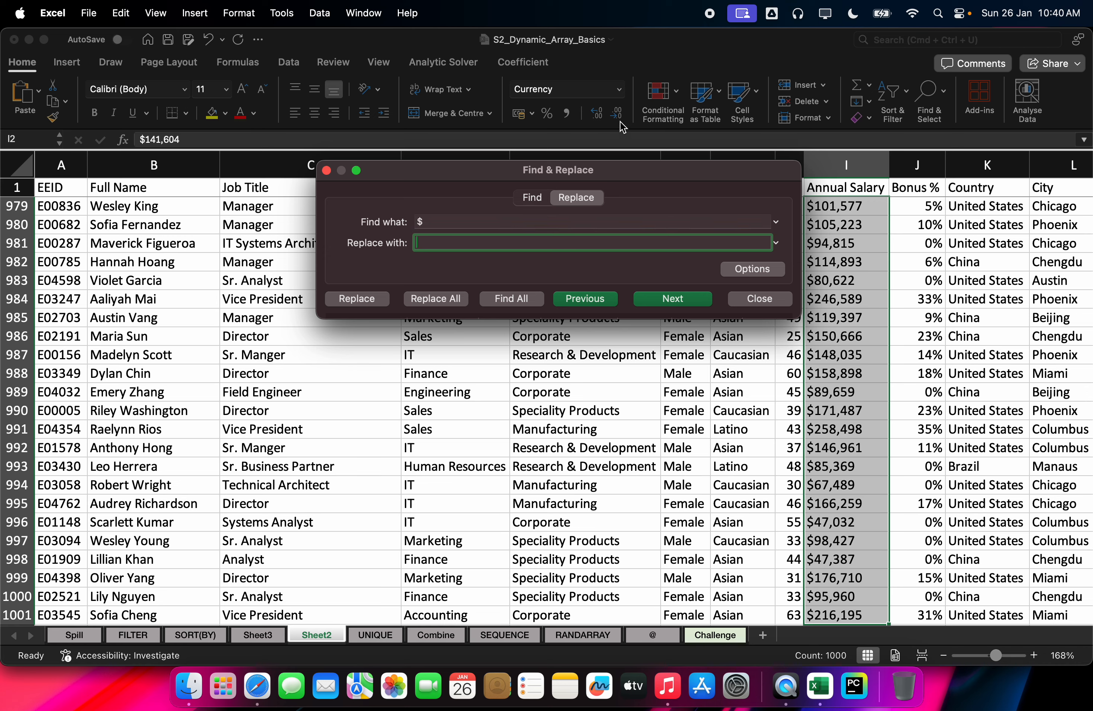
click(446, 301)
click(597, 291)
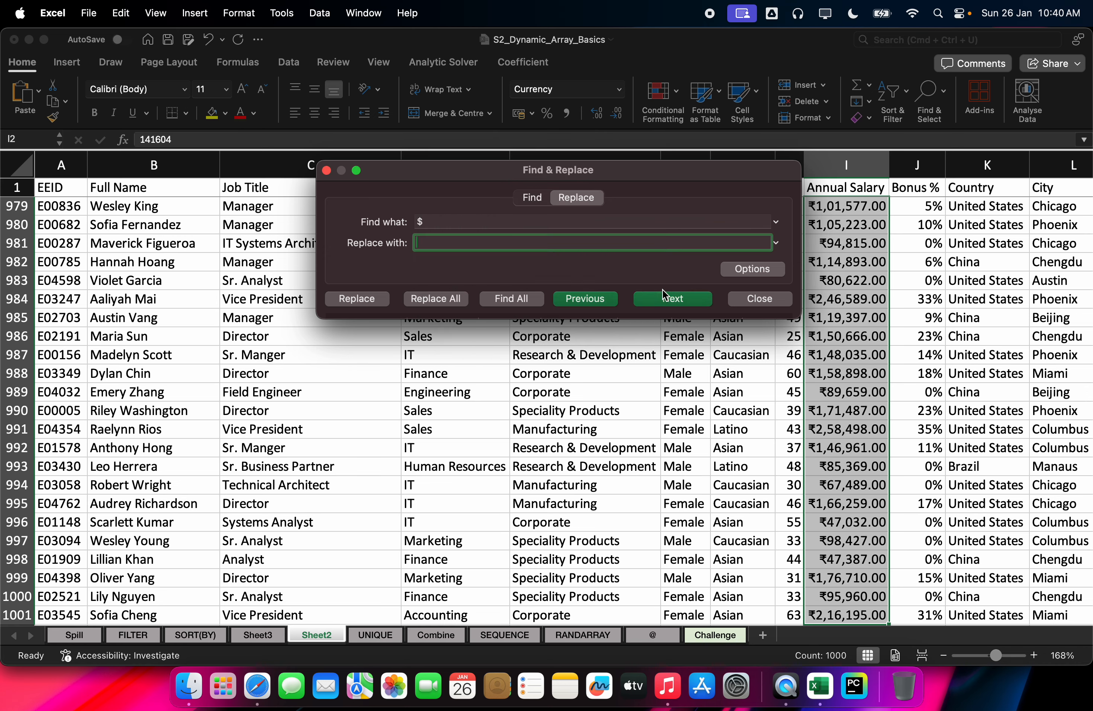
click(750, 300)
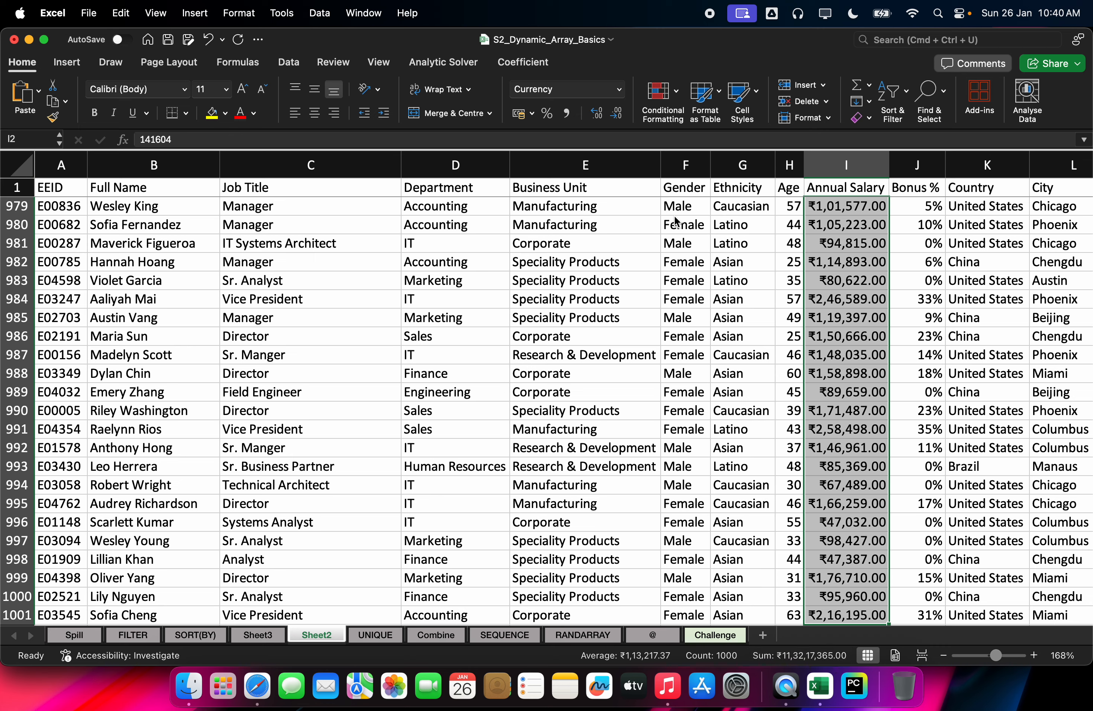
key(super+s)
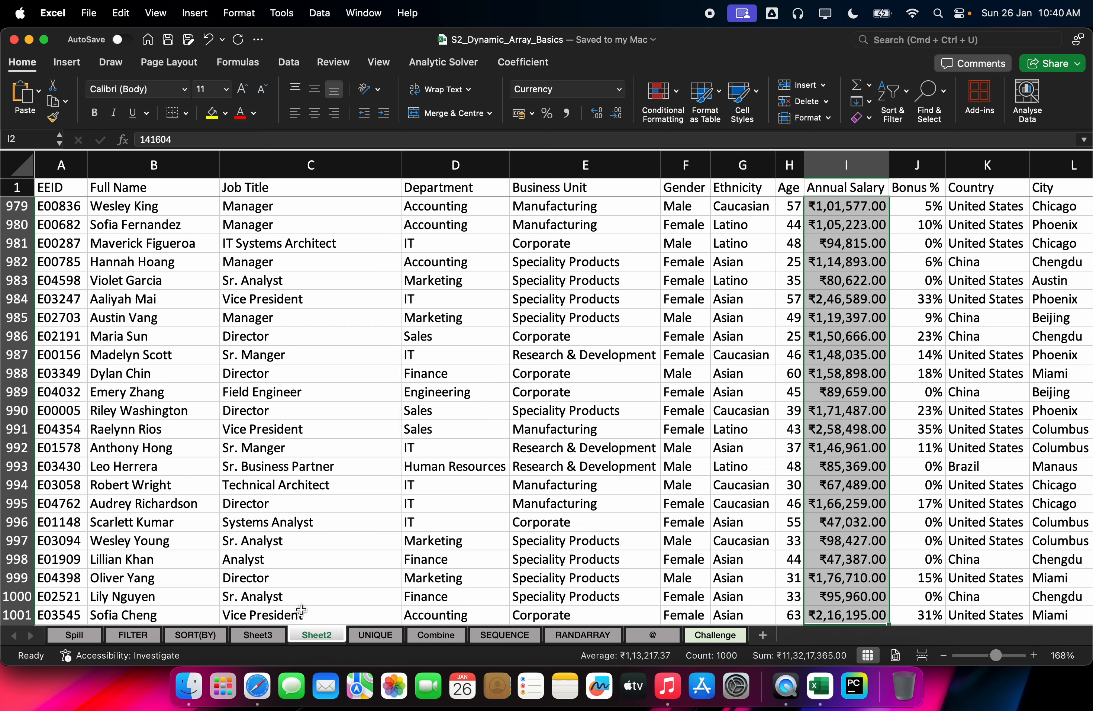
Refresh the PivotTable on Sheet3 and compare its salary sums with the Annual Salary column on Sheet2
click(257, 635)
click(217, 362)
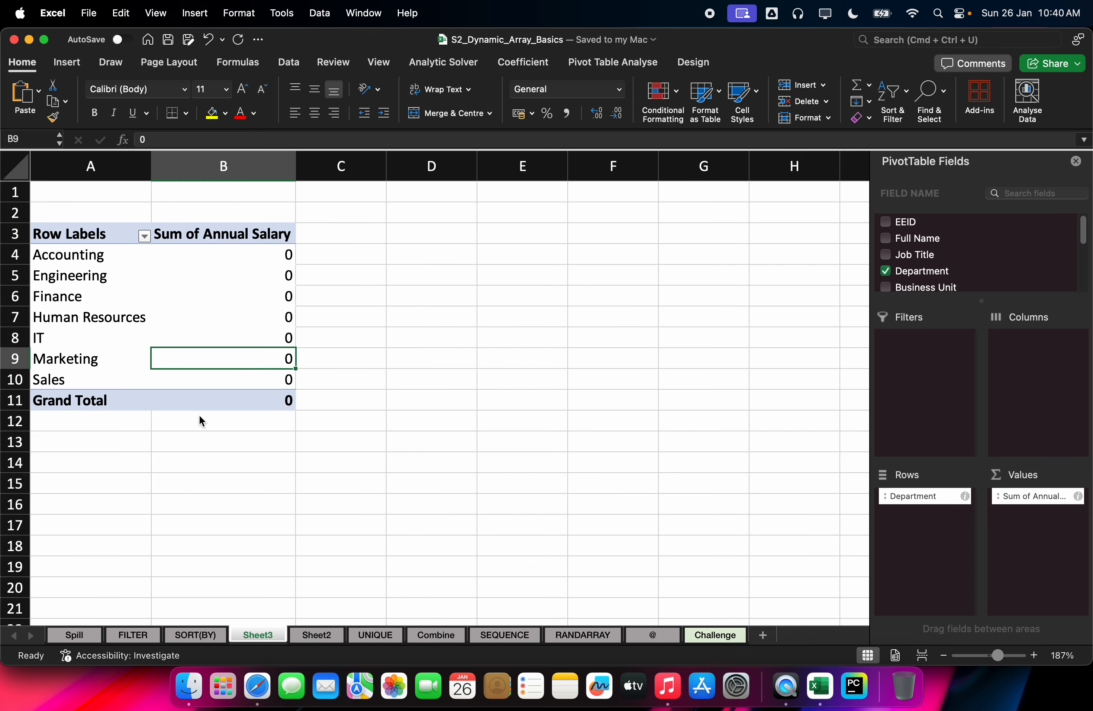
click(651, 62)
click(542, 99)
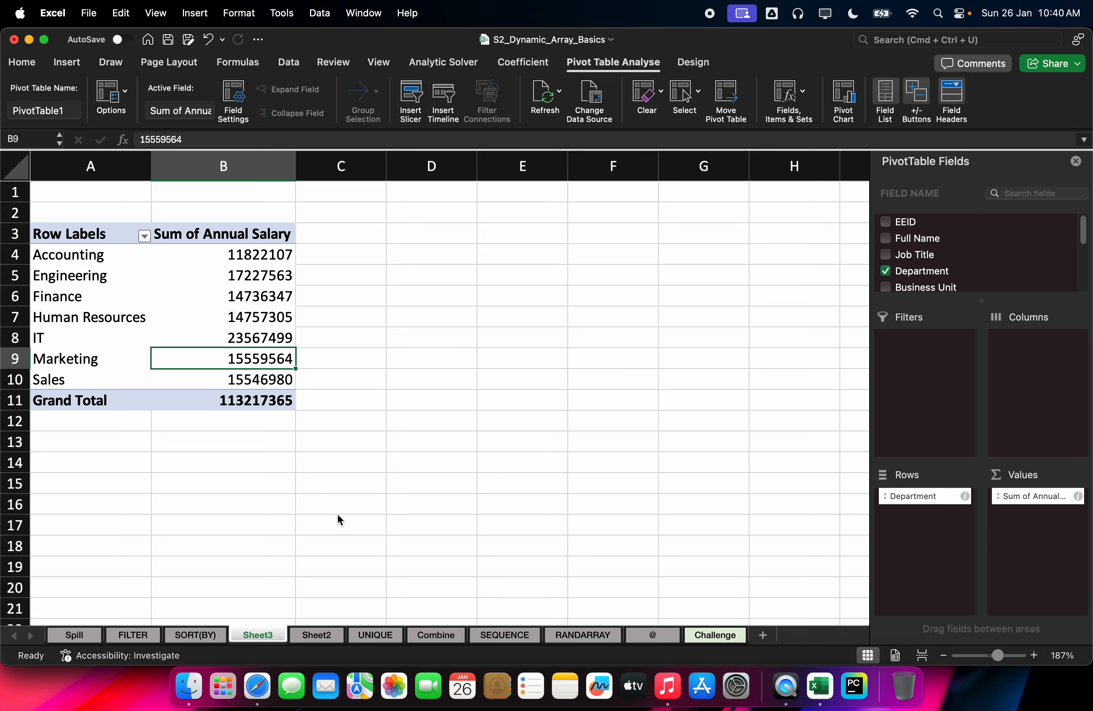
key(ctrl+Page_Down)
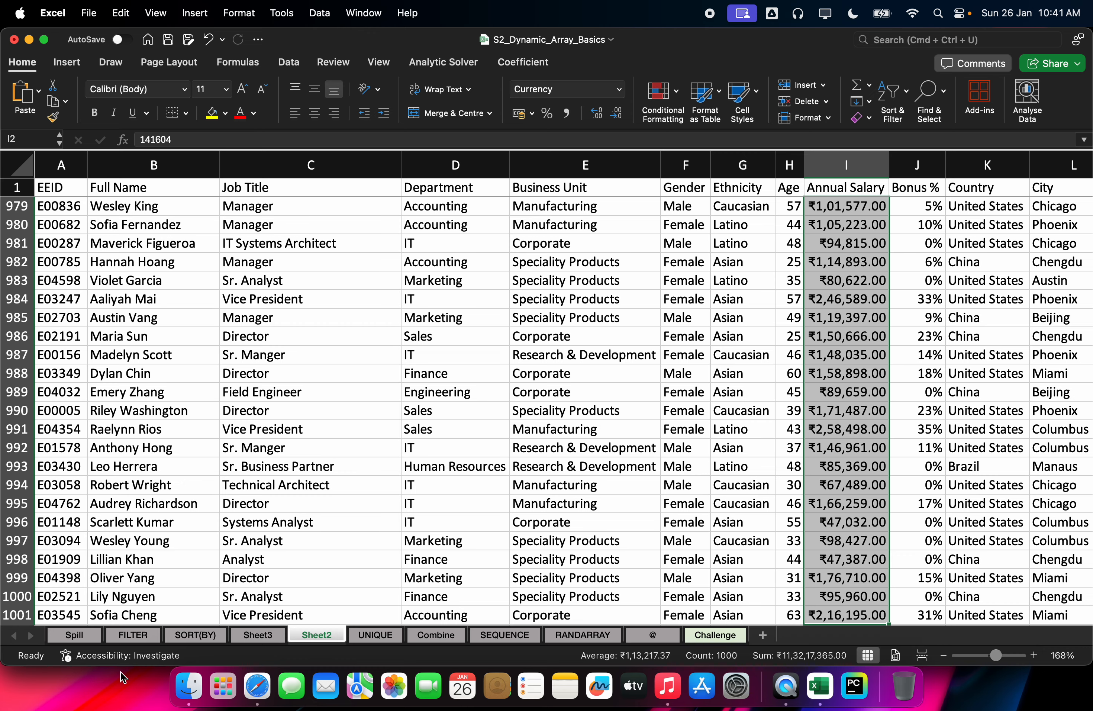
click(256, 636)
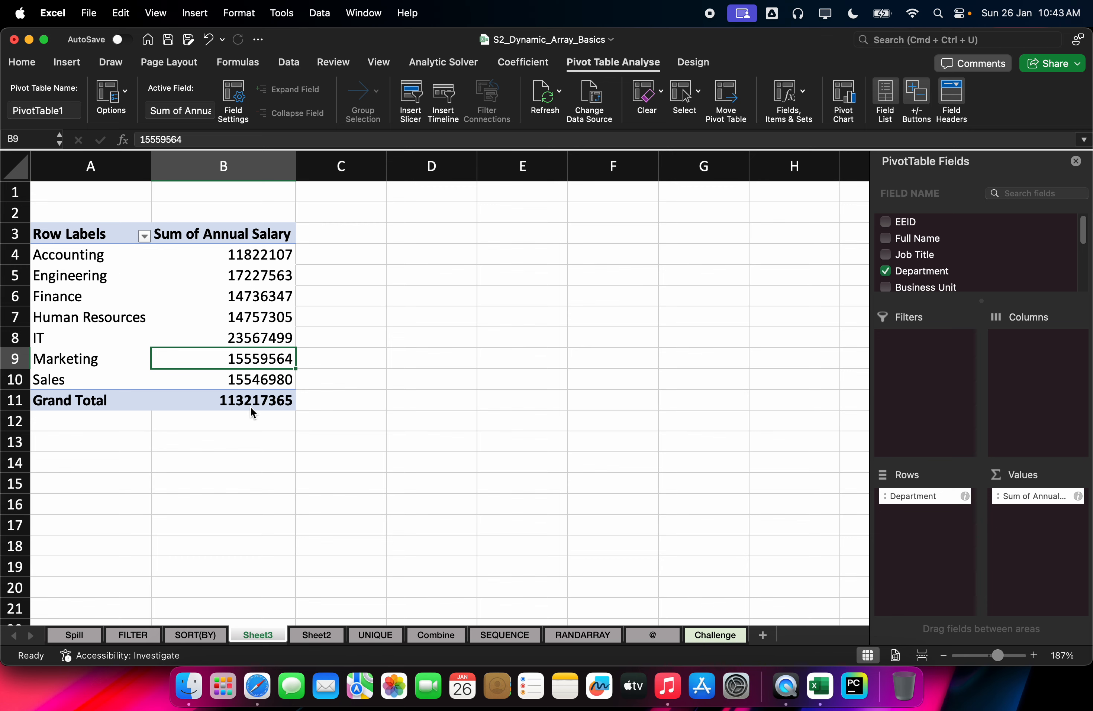
Close the S2_Dynamic_Array_Basics workbook without saving the changes and close the EmployeeSampleData folder window
click(341, 568)
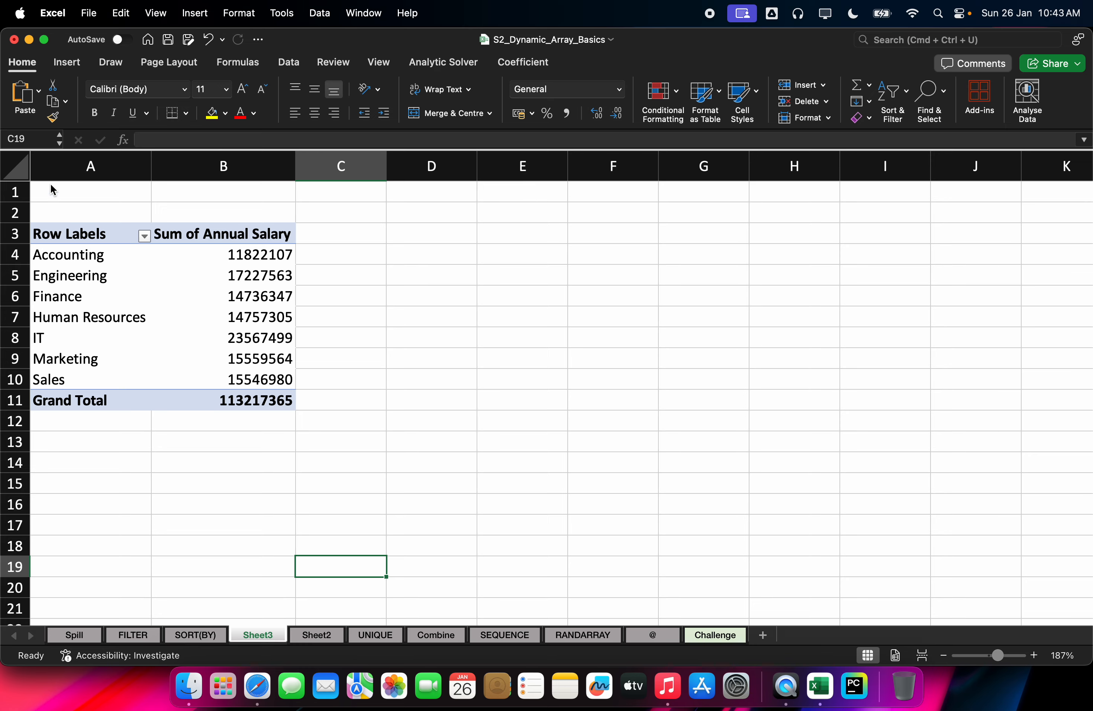
click(13, 39)
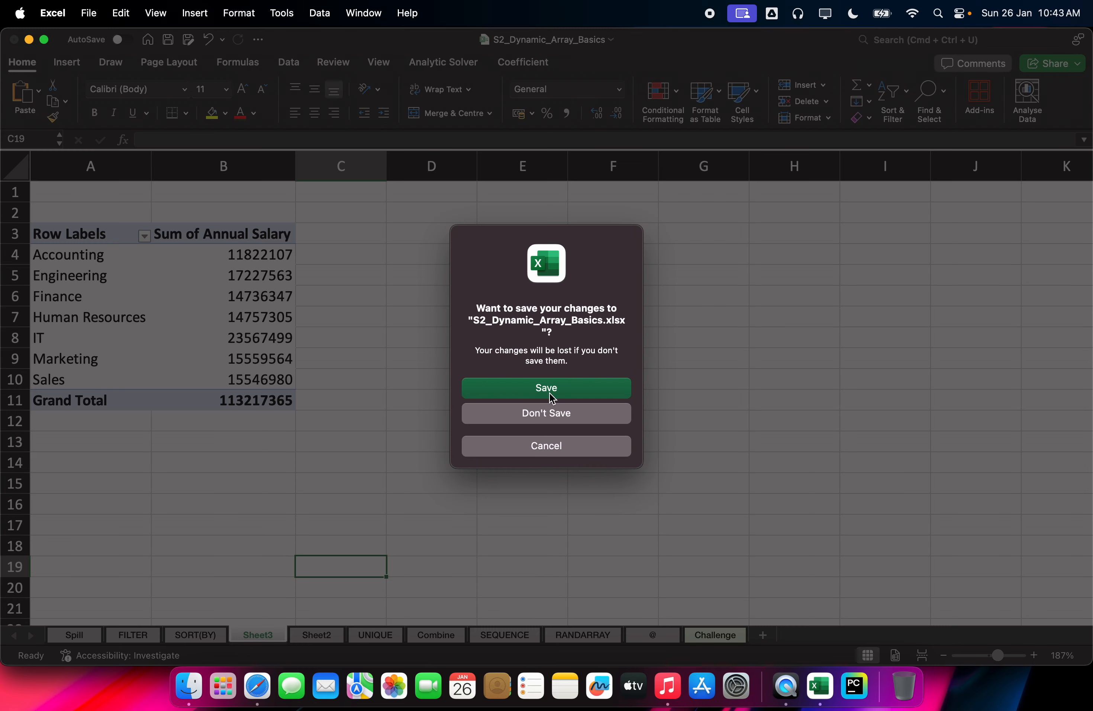
click(576, 418)
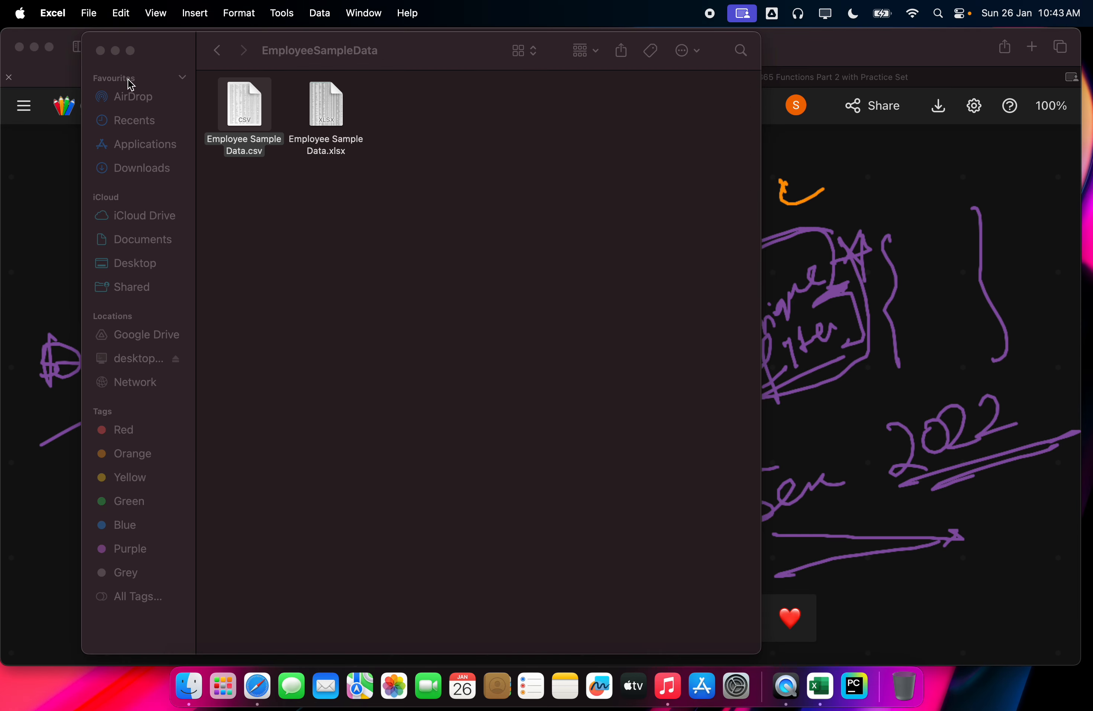
click(100, 50)
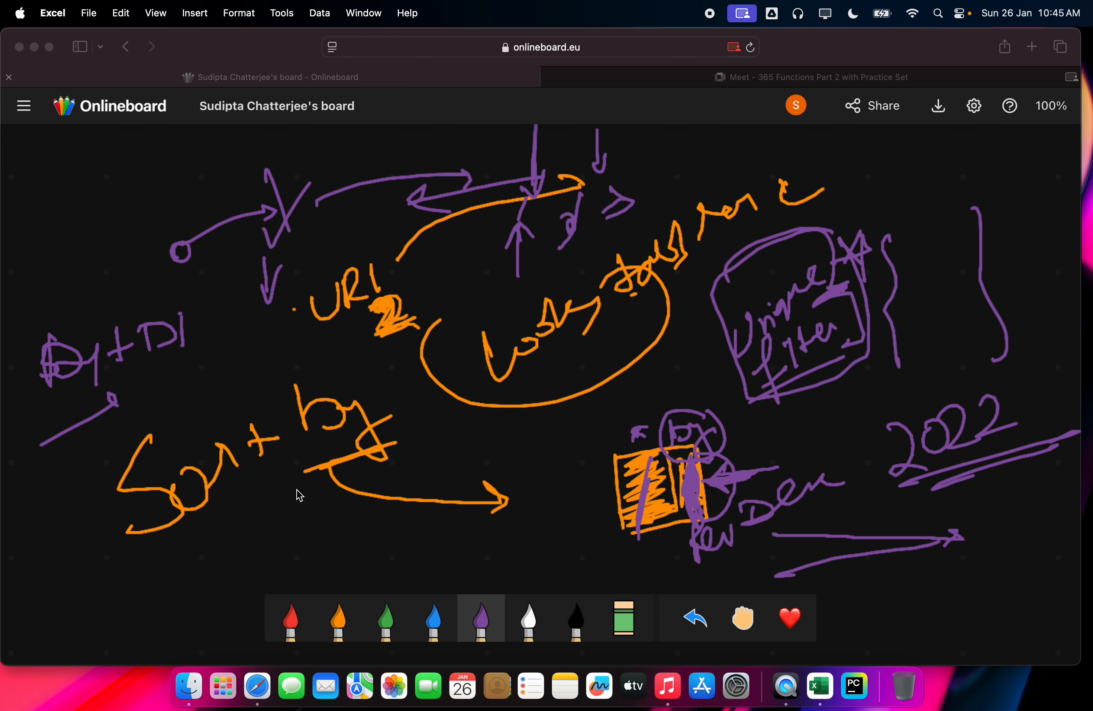
Switch to Finder and check the contents of the Excel FIle folder in Google Drive's My Drive
click(191, 691)
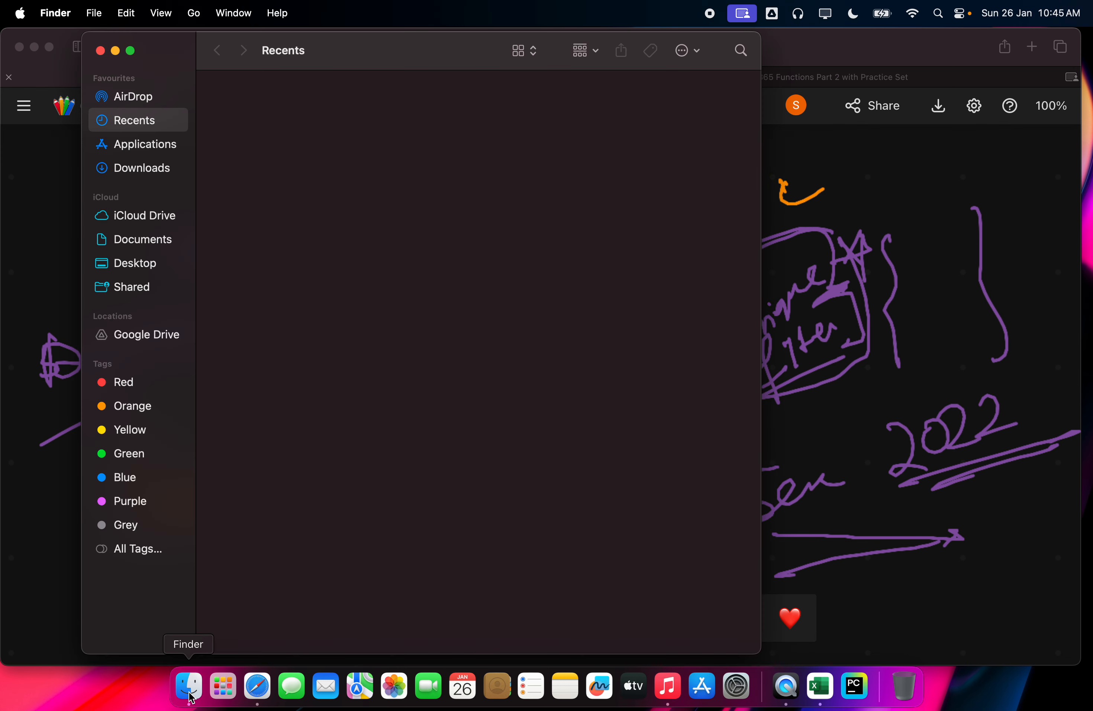
click(140, 336)
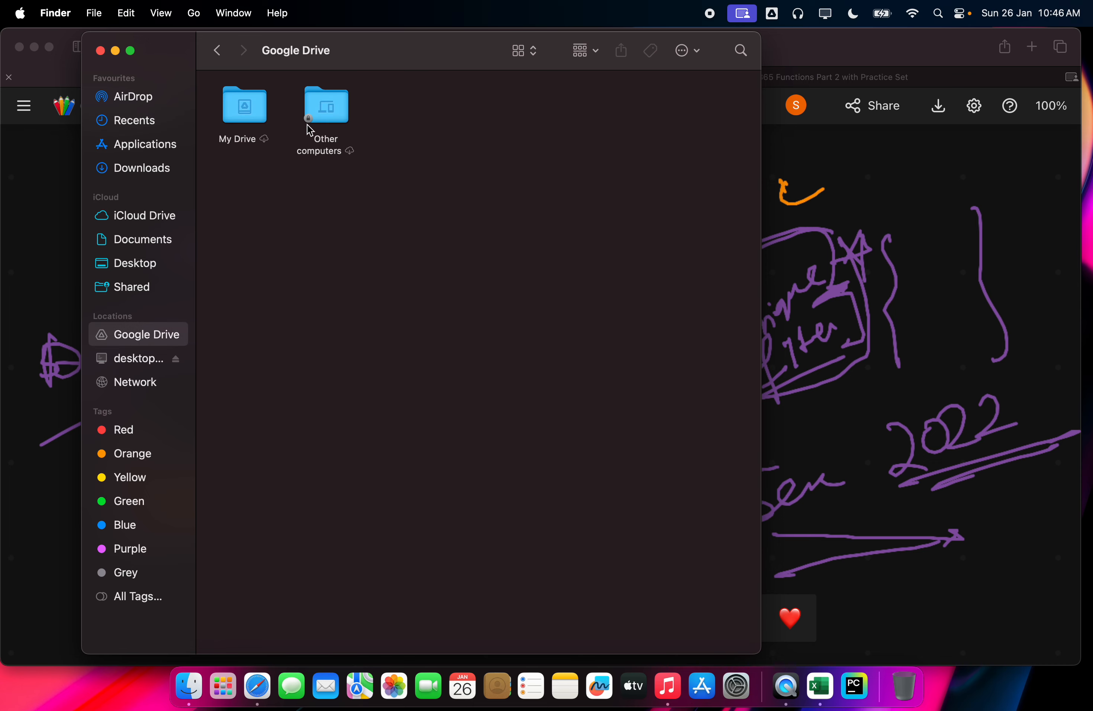
double_click(241, 109)
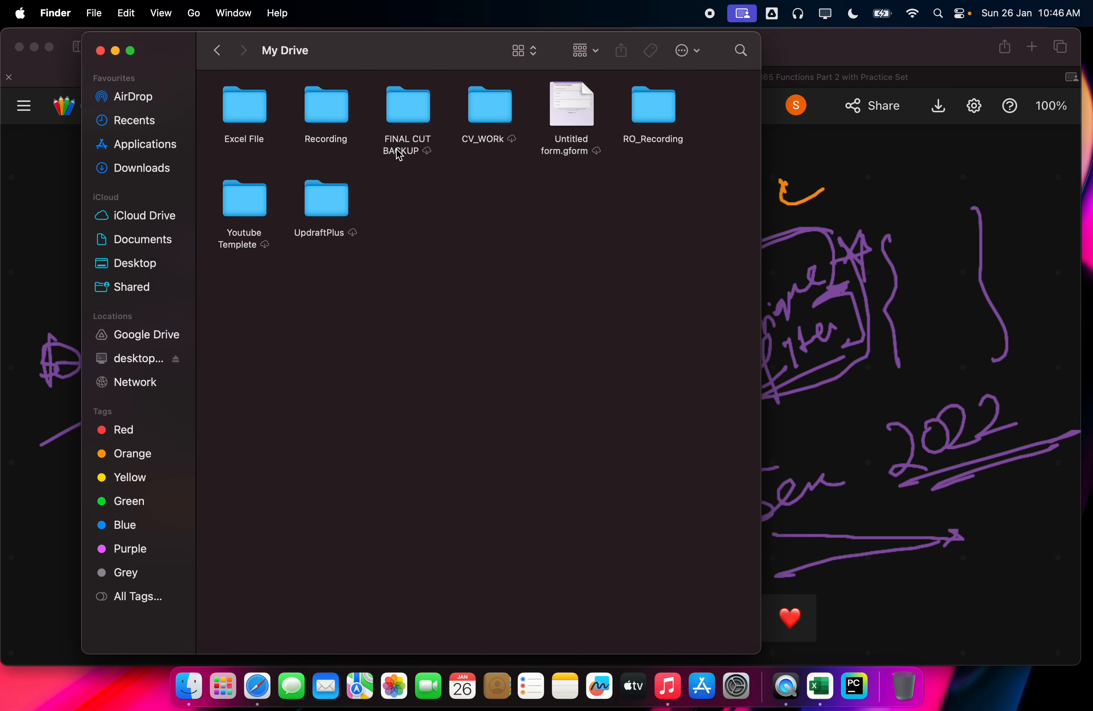
double_click(251, 135)
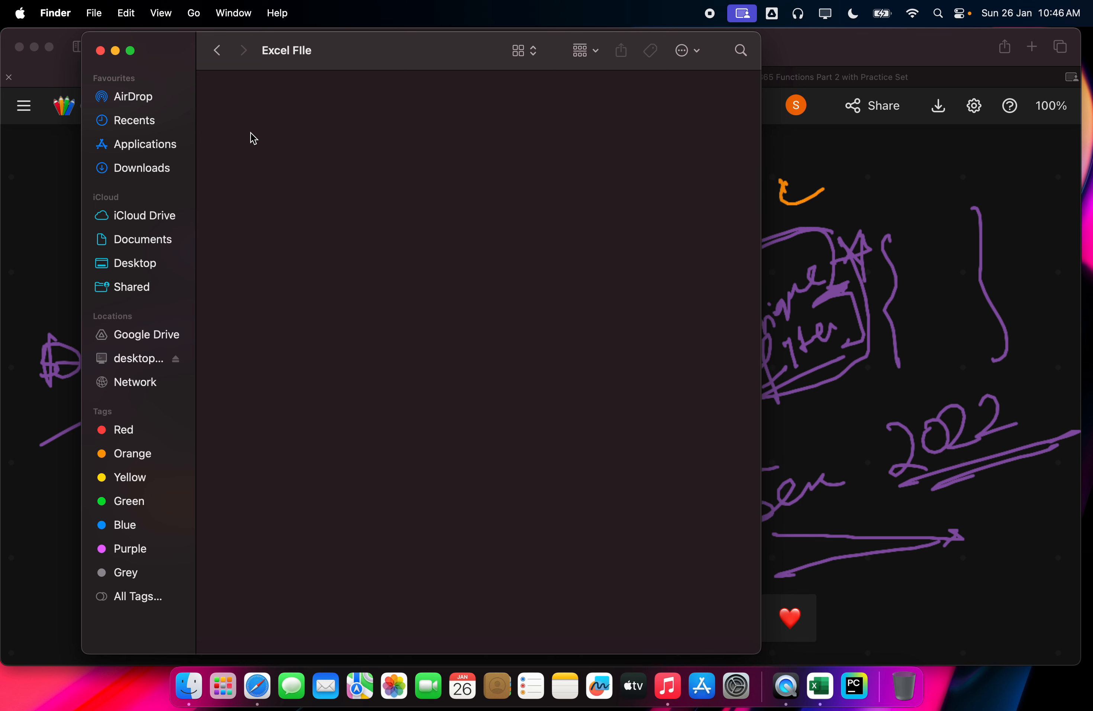
click(217, 50)
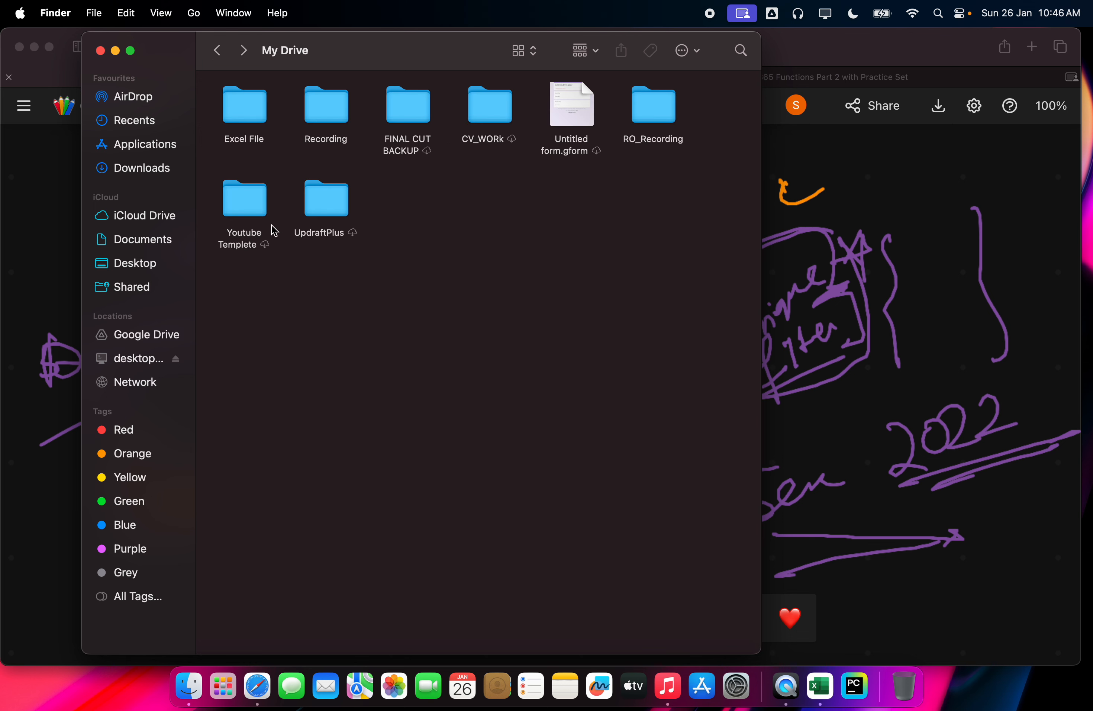
Look through the Youtube Templete folder down to FINAL OUTPUT, SQL and TOTAL MODULE, and return to My Drive
double_click(255, 206)
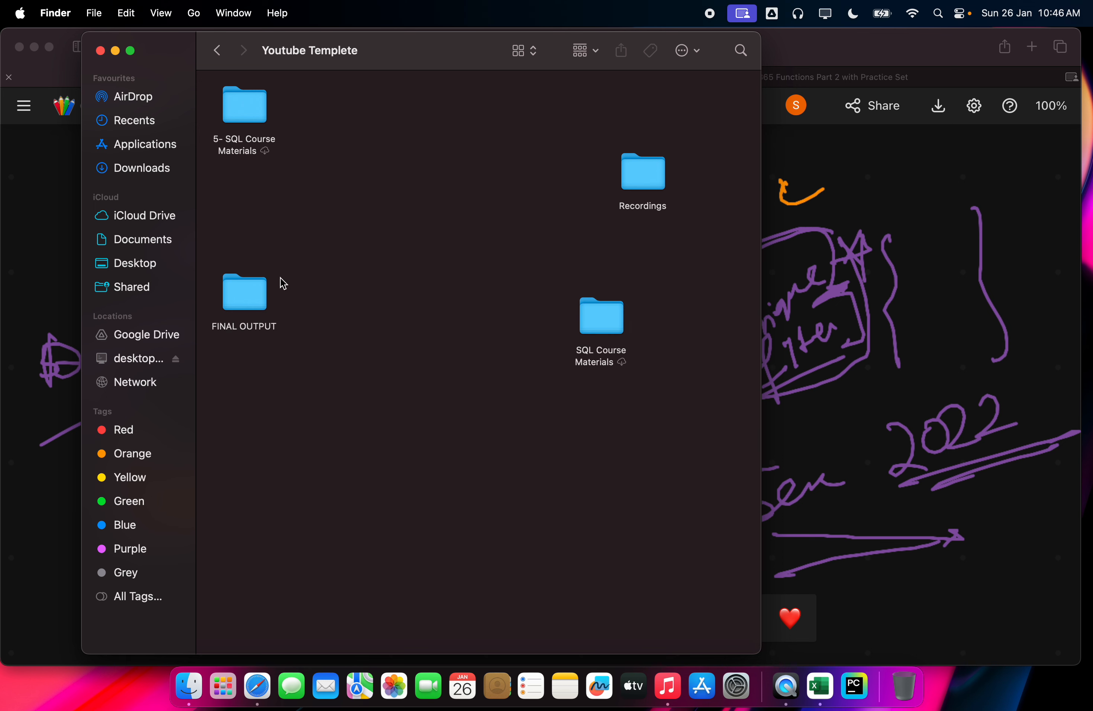
double_click(246, 291)
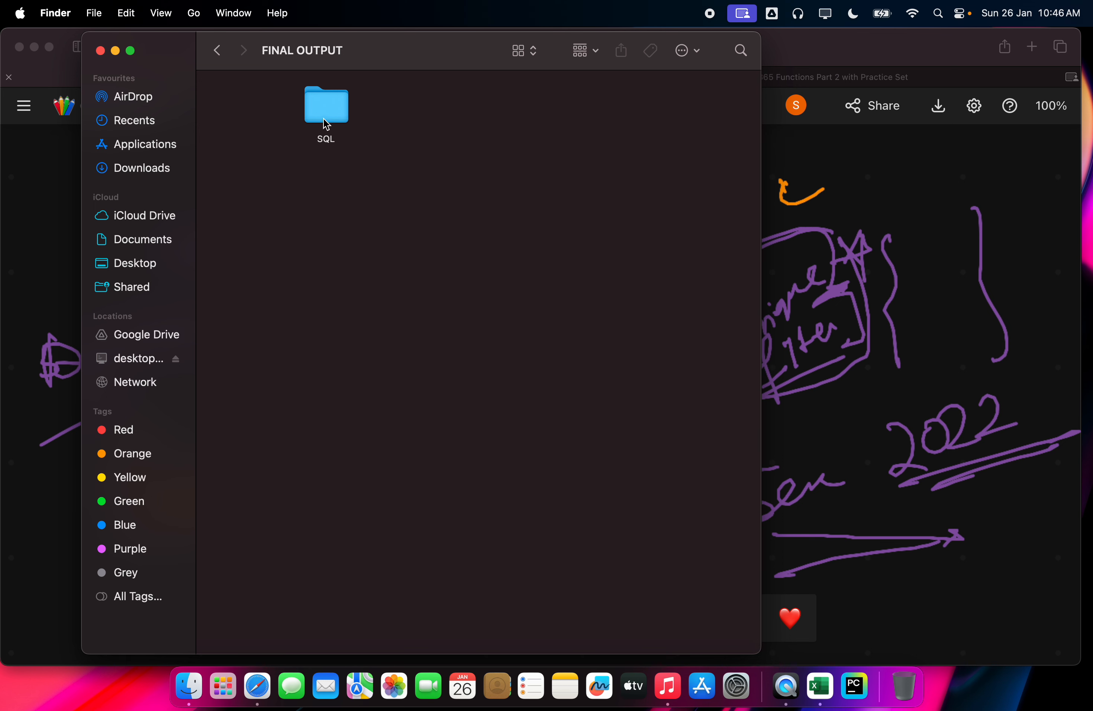
double_click(322, 118)
double_click(252, 110)
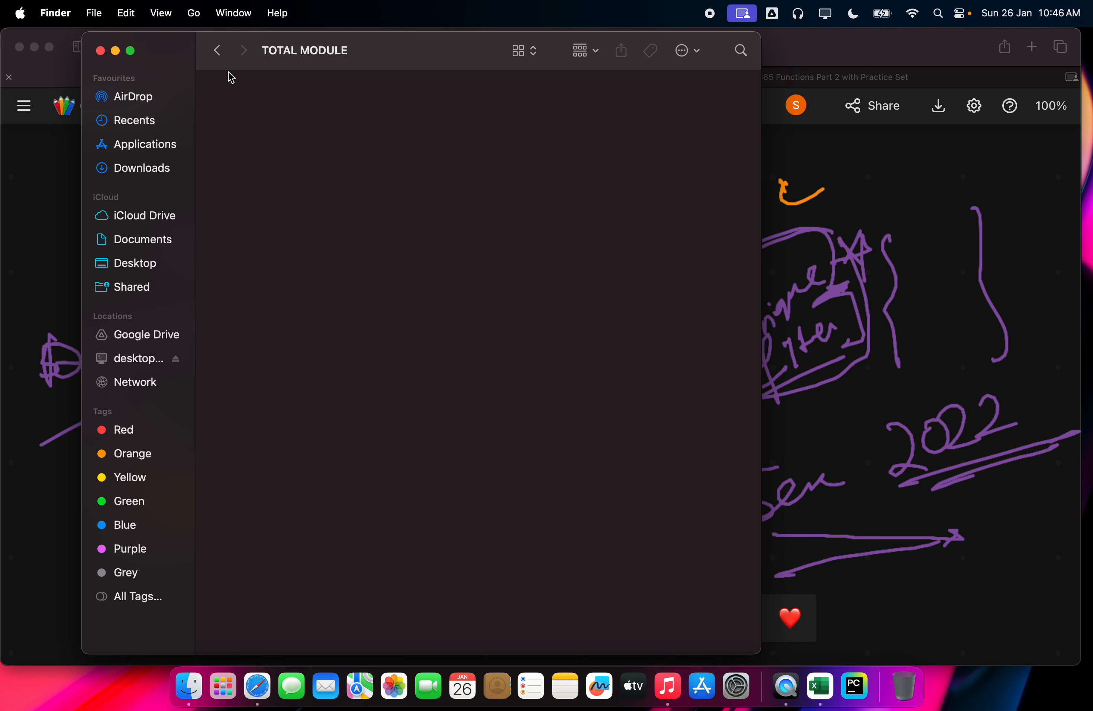
click(217, 53)
click(216, 54)
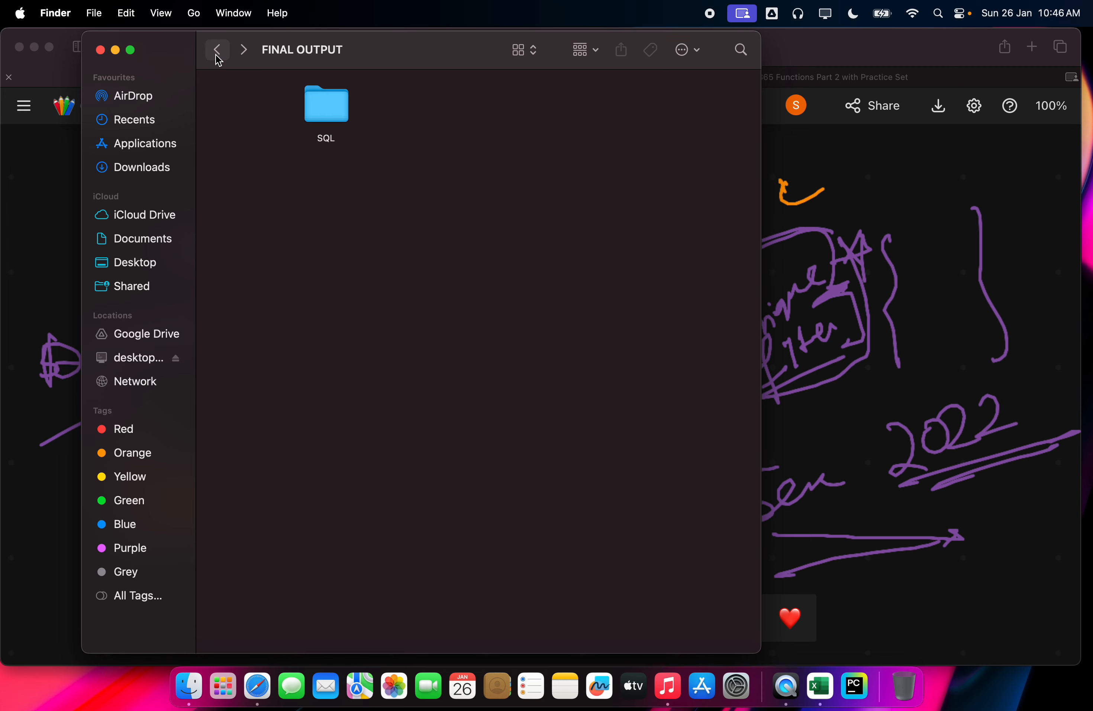
click(217, 54)
click(216, 55)
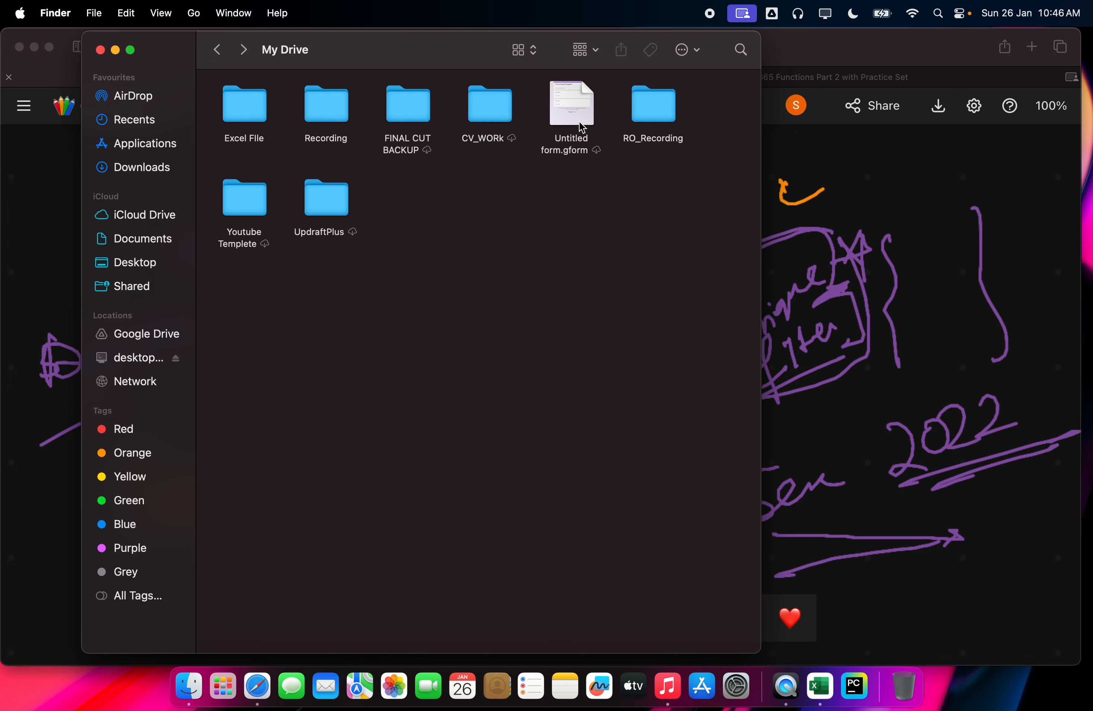
Check the Recording folder, go back to the start of the folder history, and reopen My Drive in Google Drive
double_click(325, 104)
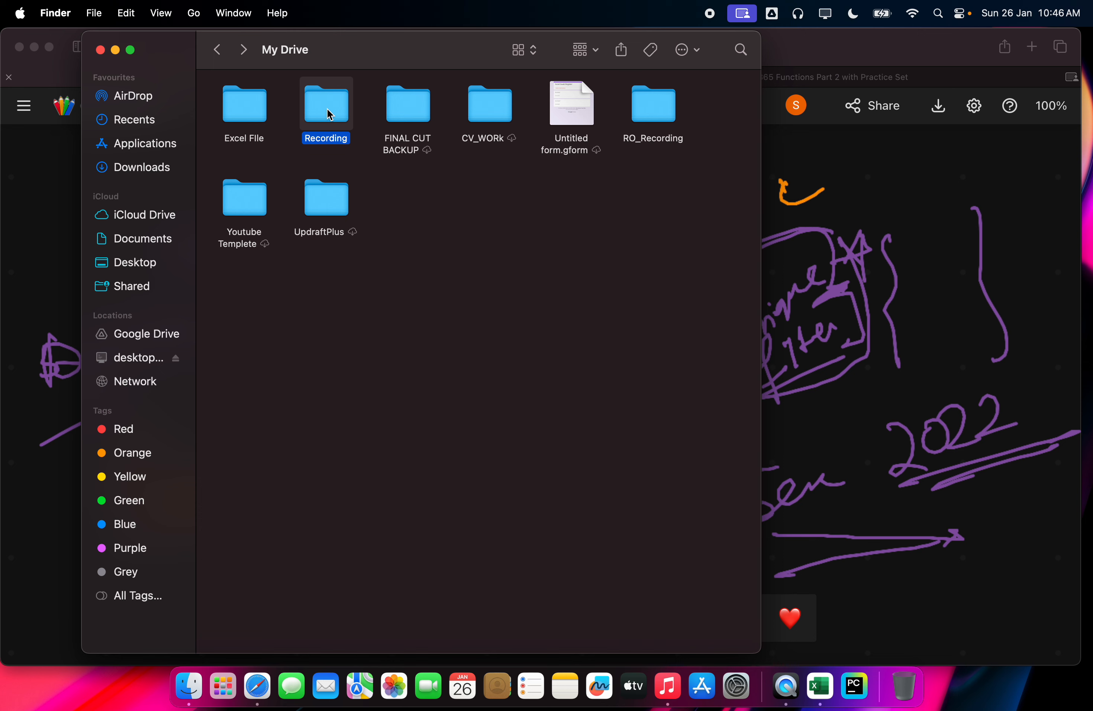
click(213, 54)
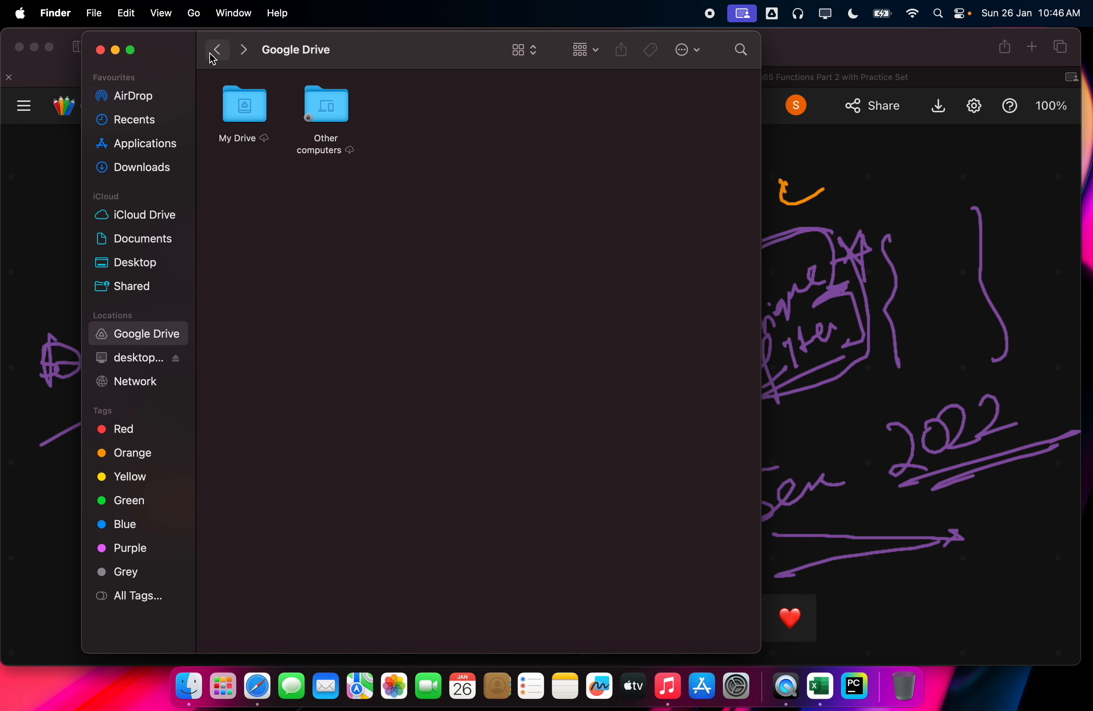
click(214, 54)
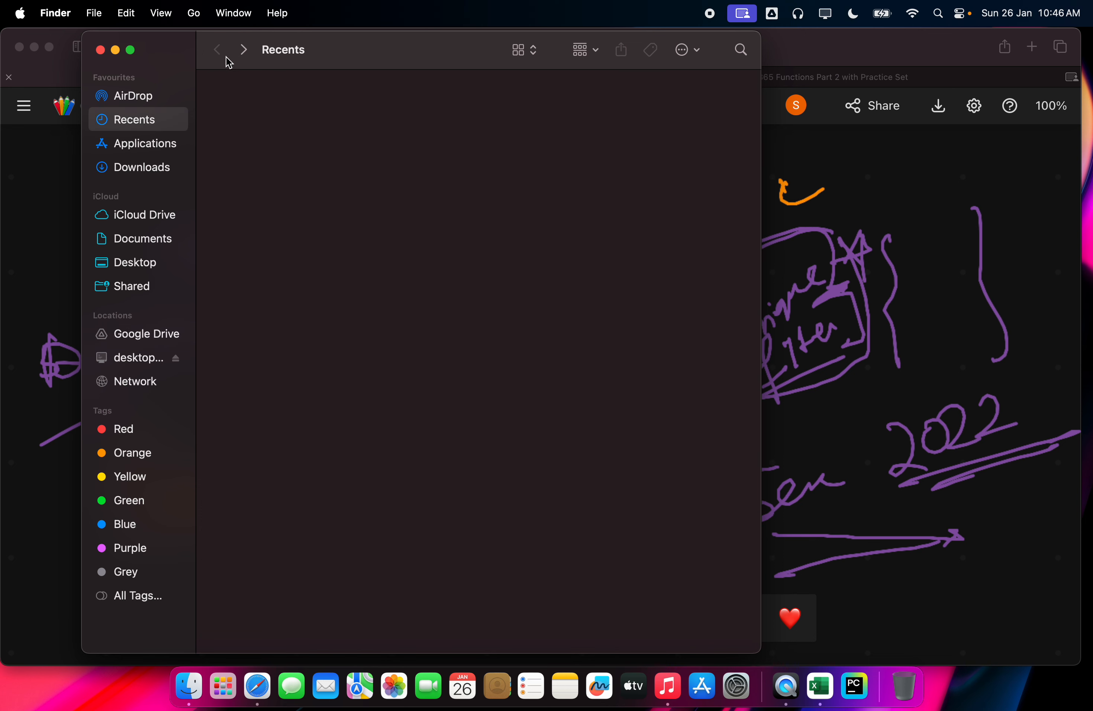
click(127, 341)
double_click(249, 106)
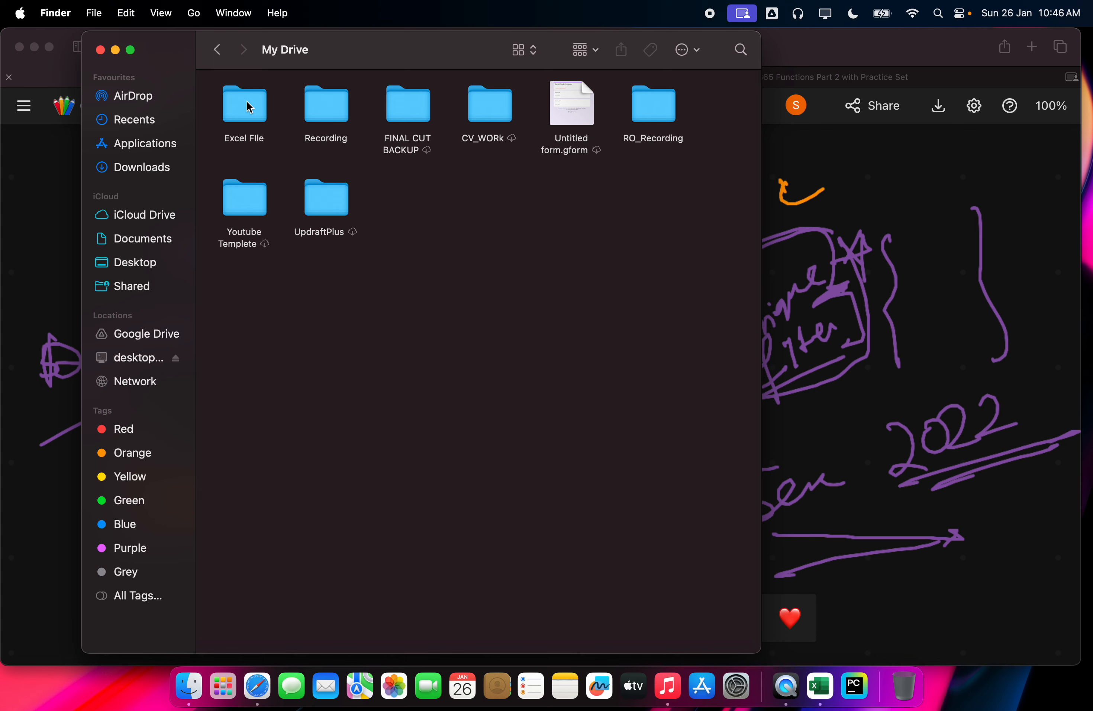
Look through the RO_Recording and UpdraftPlus folders in My Drive and return to My Drive
double_click(678, 122)
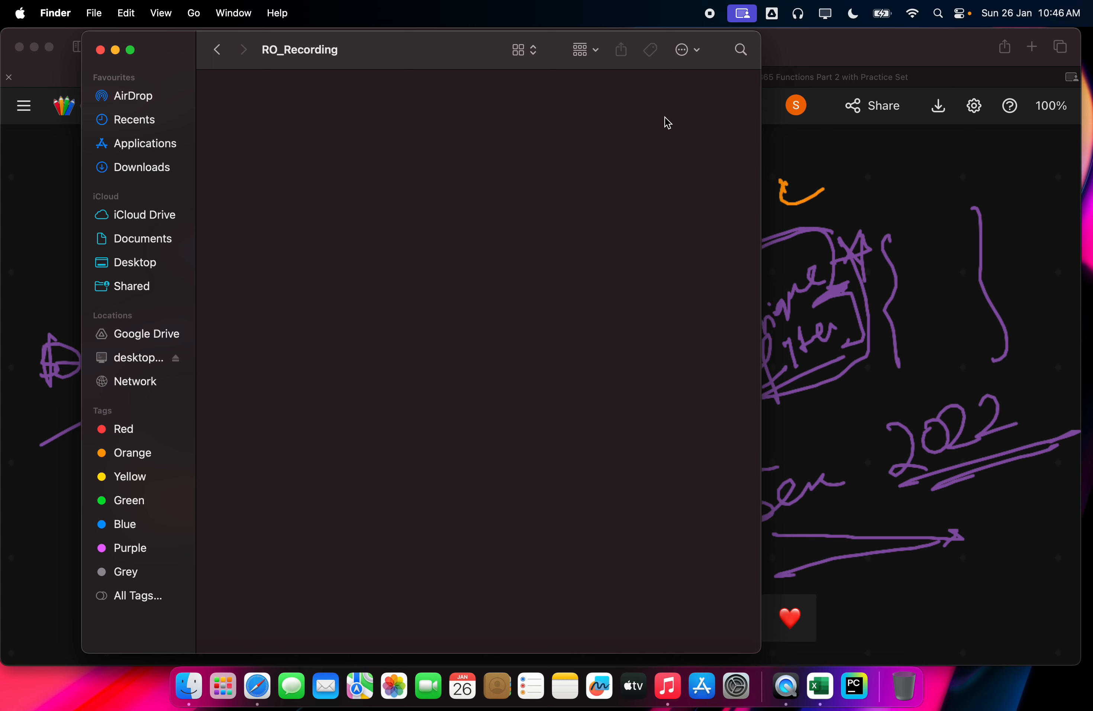
click(220, 52)
click(382, 106)
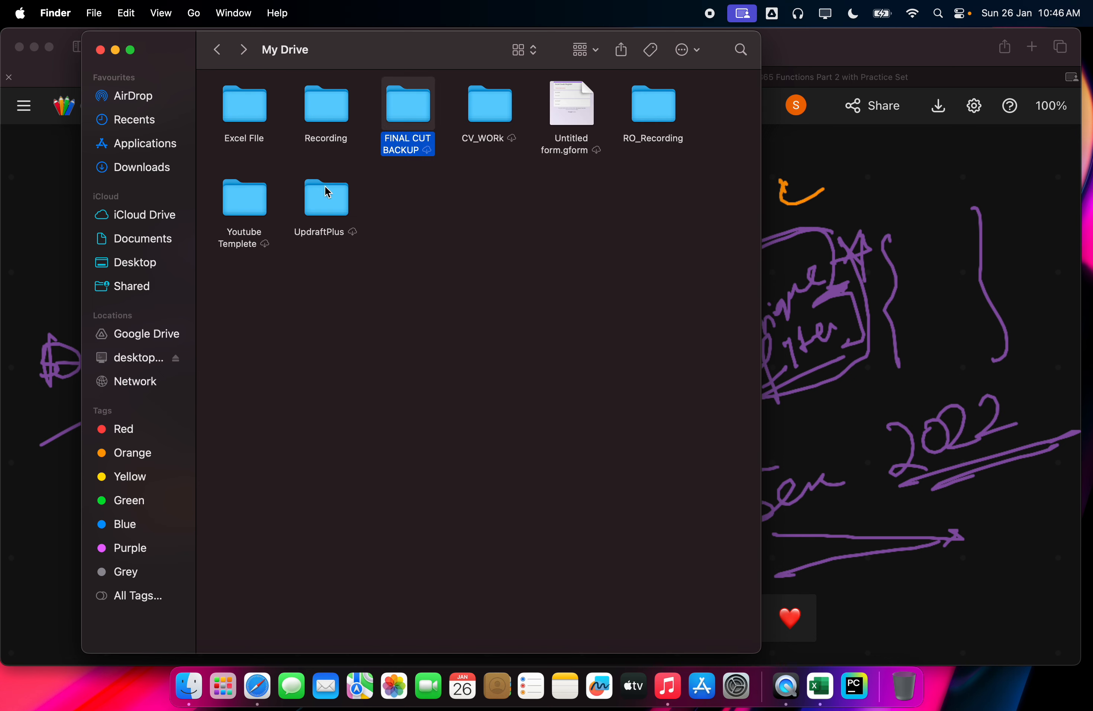
double_click(316, 194)
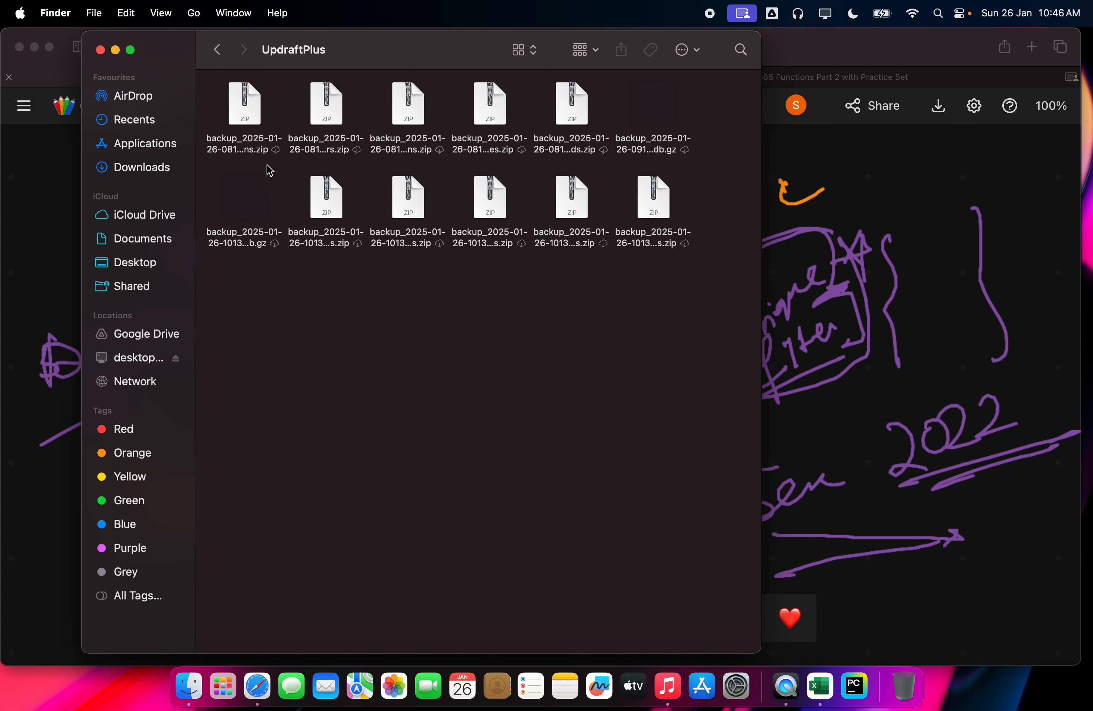
click(222, 55)
Check the Excel FIle and Recording folders for files and return to My Drive
double_click(257, 109)
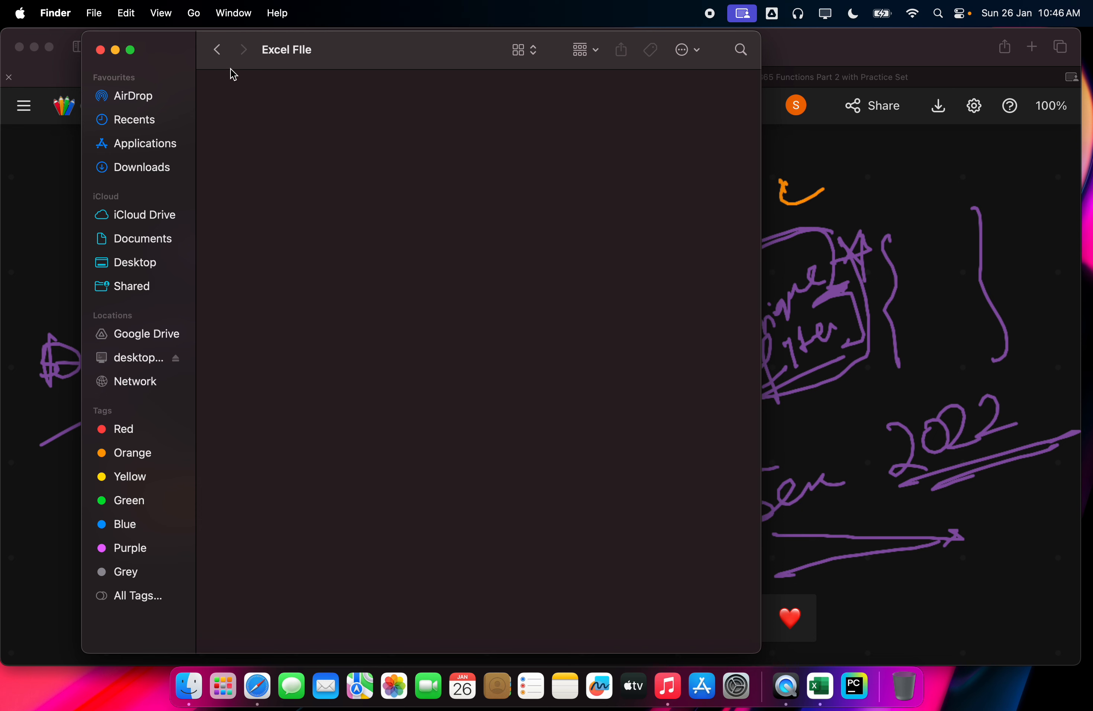
click(220, 52)
double_click(334, 113)
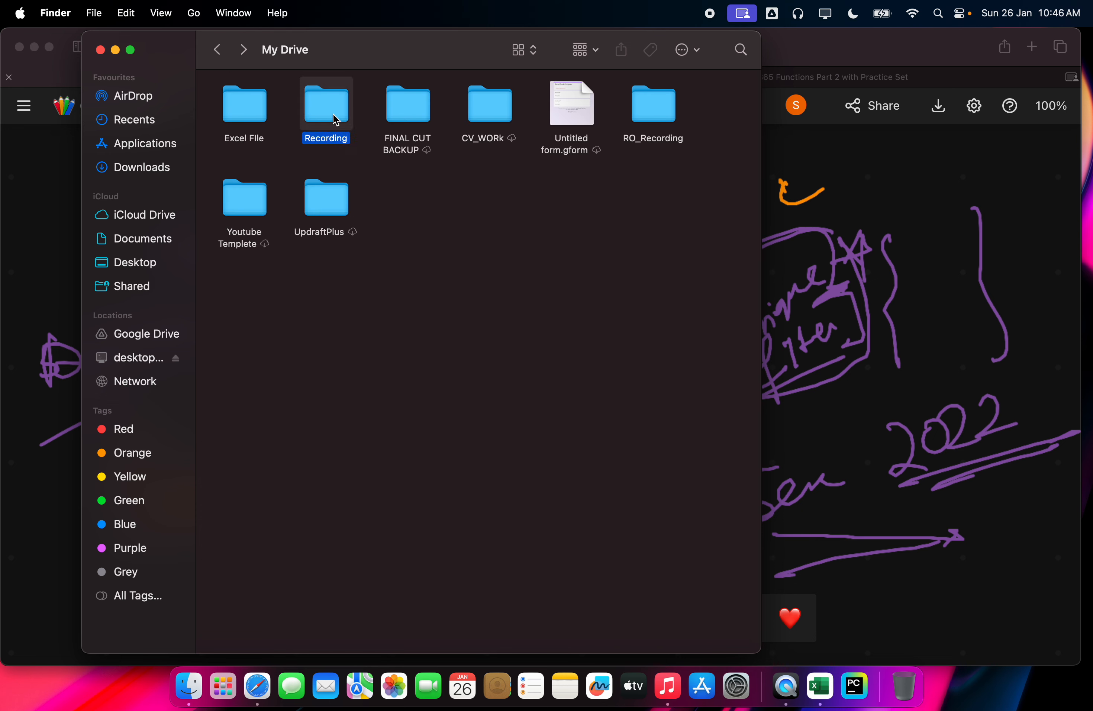
click(220, 51)
click(253, 121)
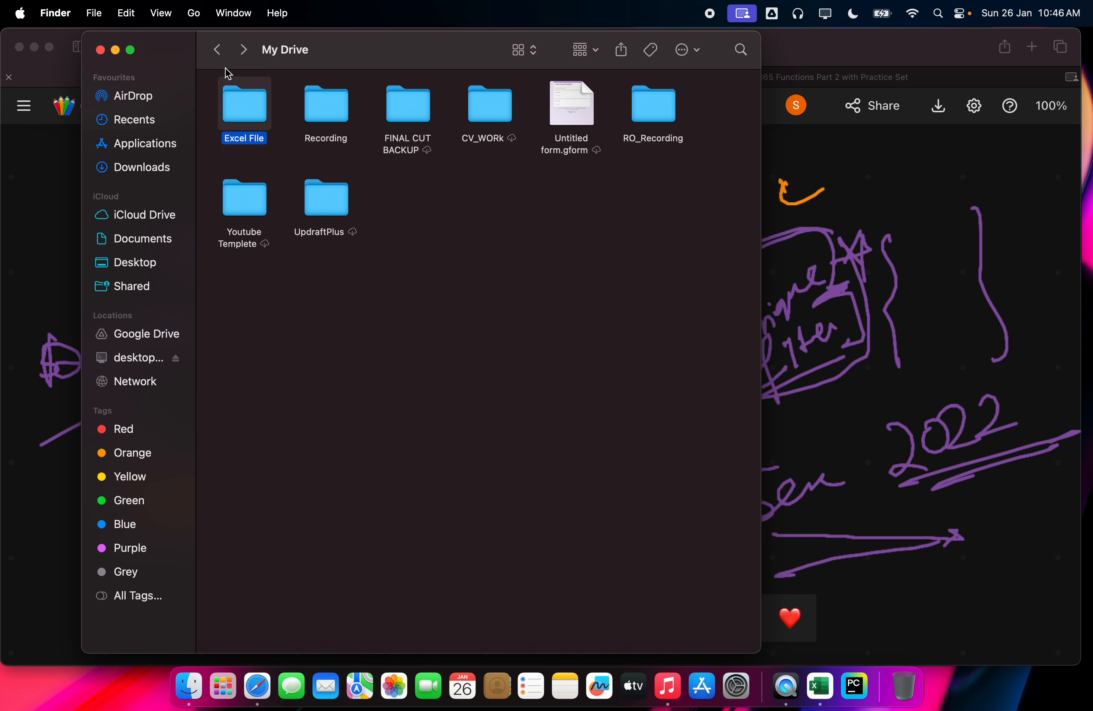
Look through the CV_WORk folder, recheck Recording and Excel FIle, and return to the Google Drive root
click(485, 115)
double_click(485, 115)
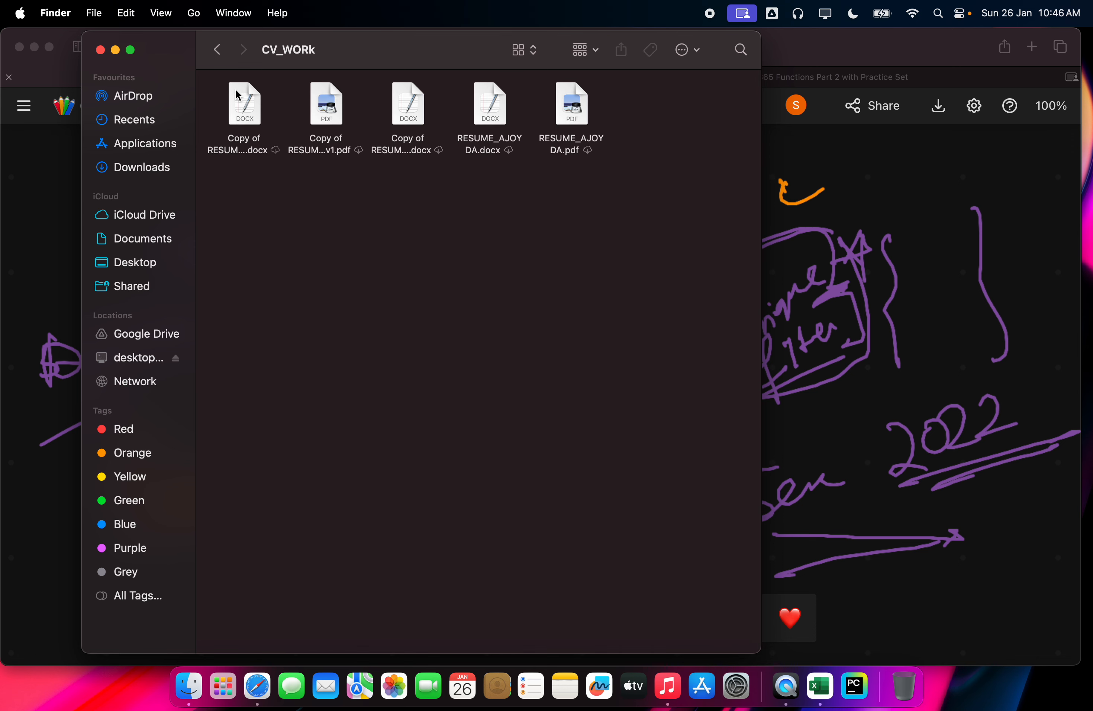
click(218, 51)
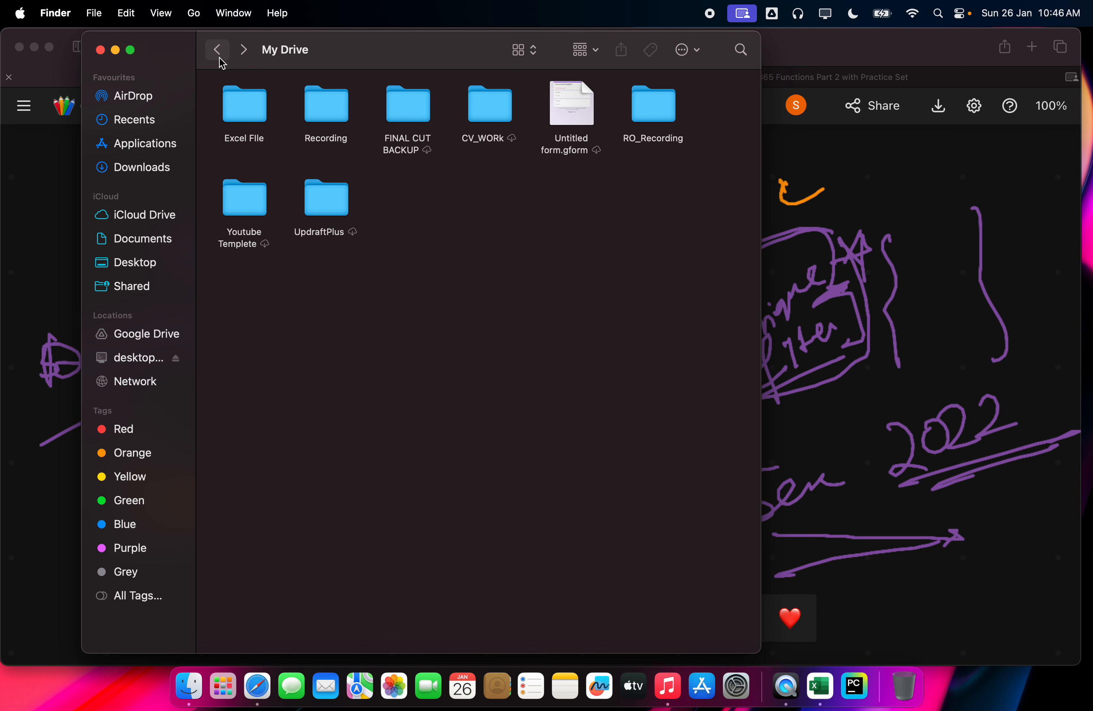
double_click(304, 101)
click(216, 64)
double_click(249, 115)
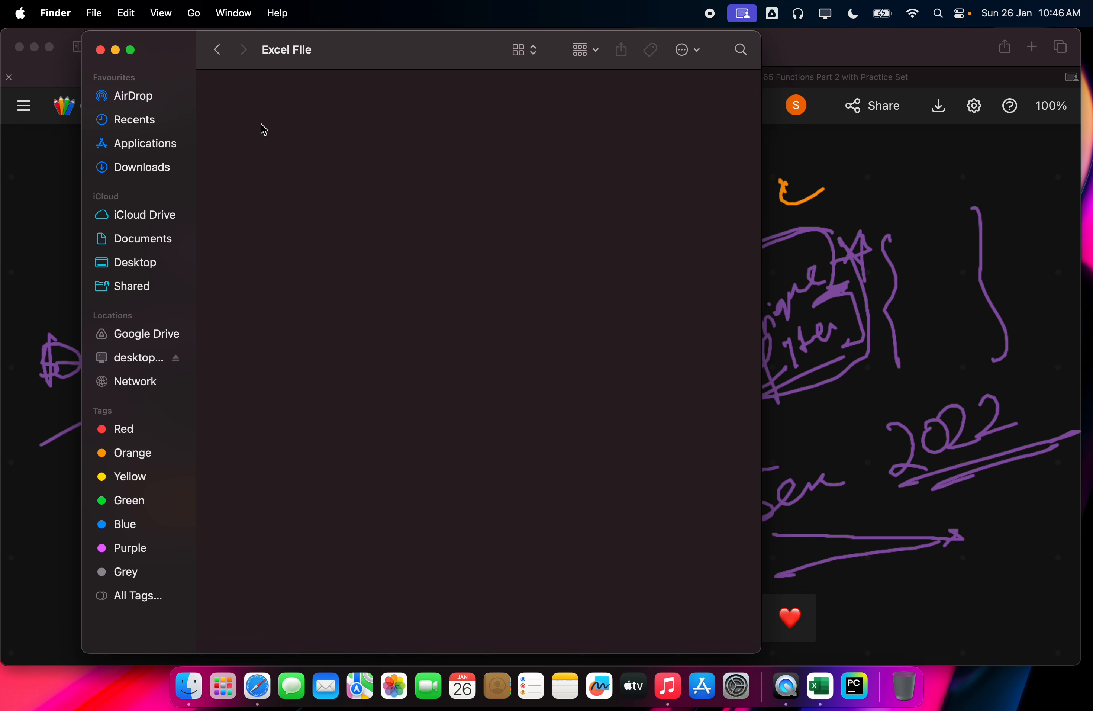
click(148, 338)
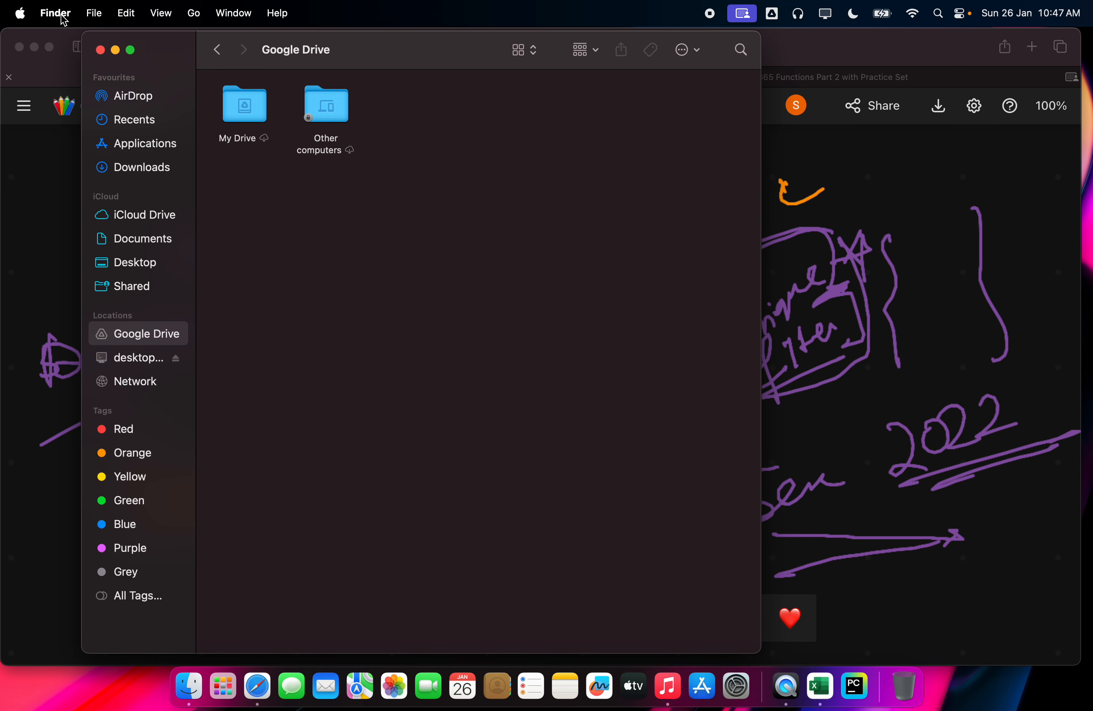
Close the Finder window and the Safari window holding the Onlineboard whiteboard and the Meet tab
click(100, 49)
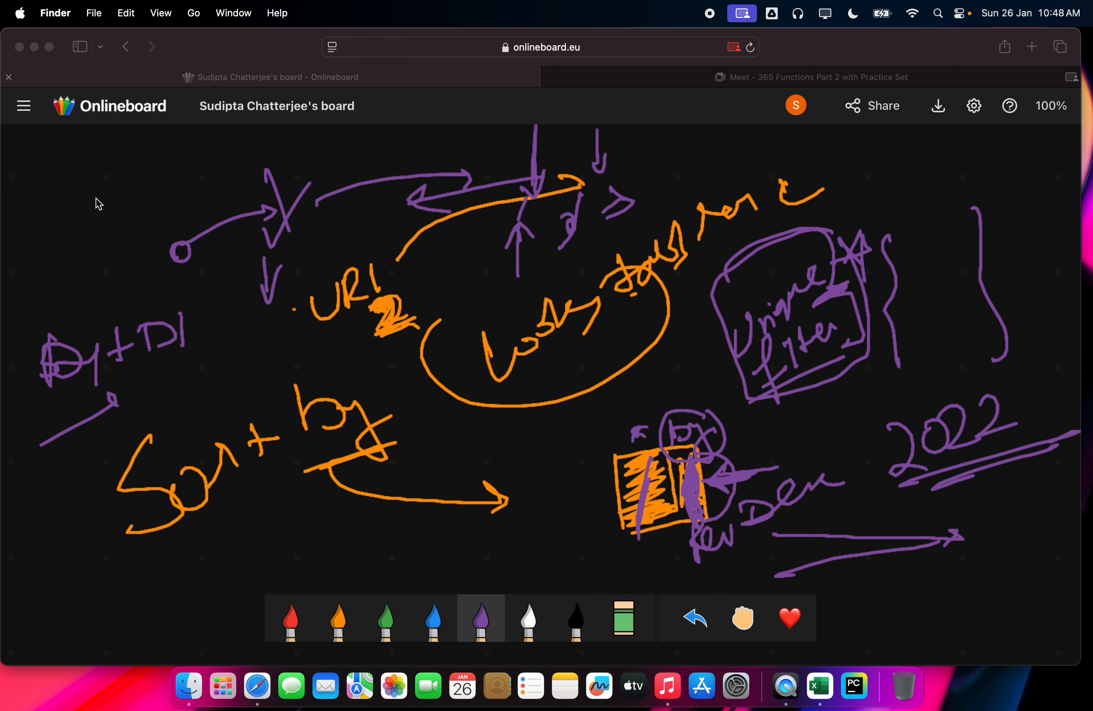
click(365, 103)
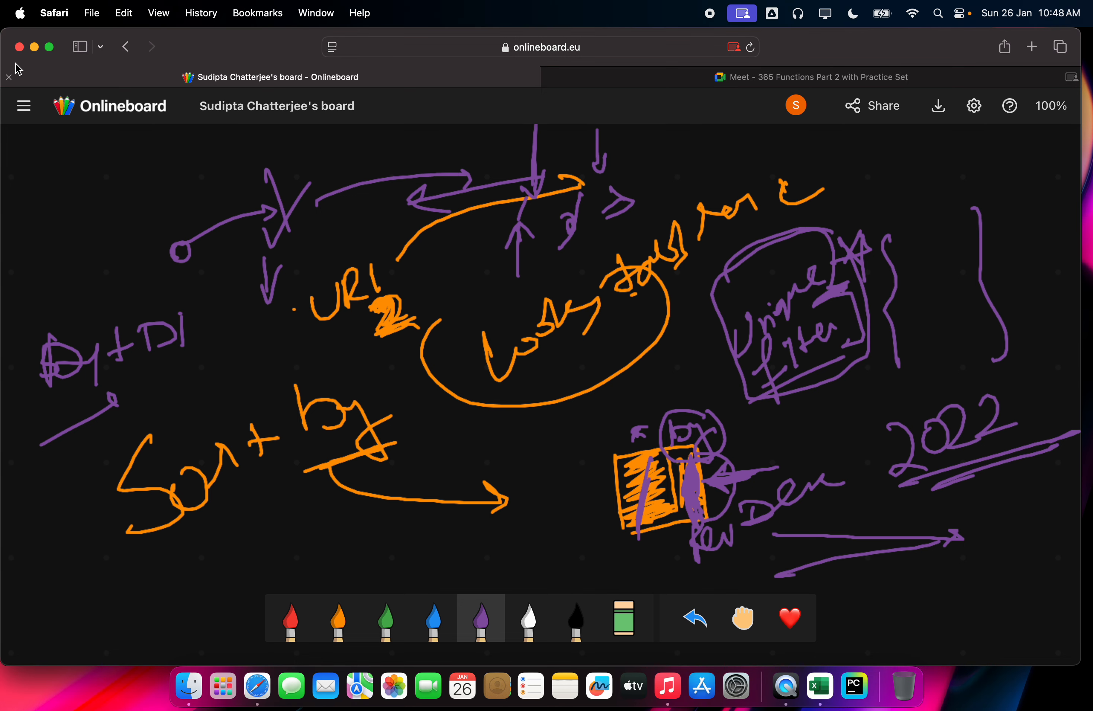
click(20, 49)
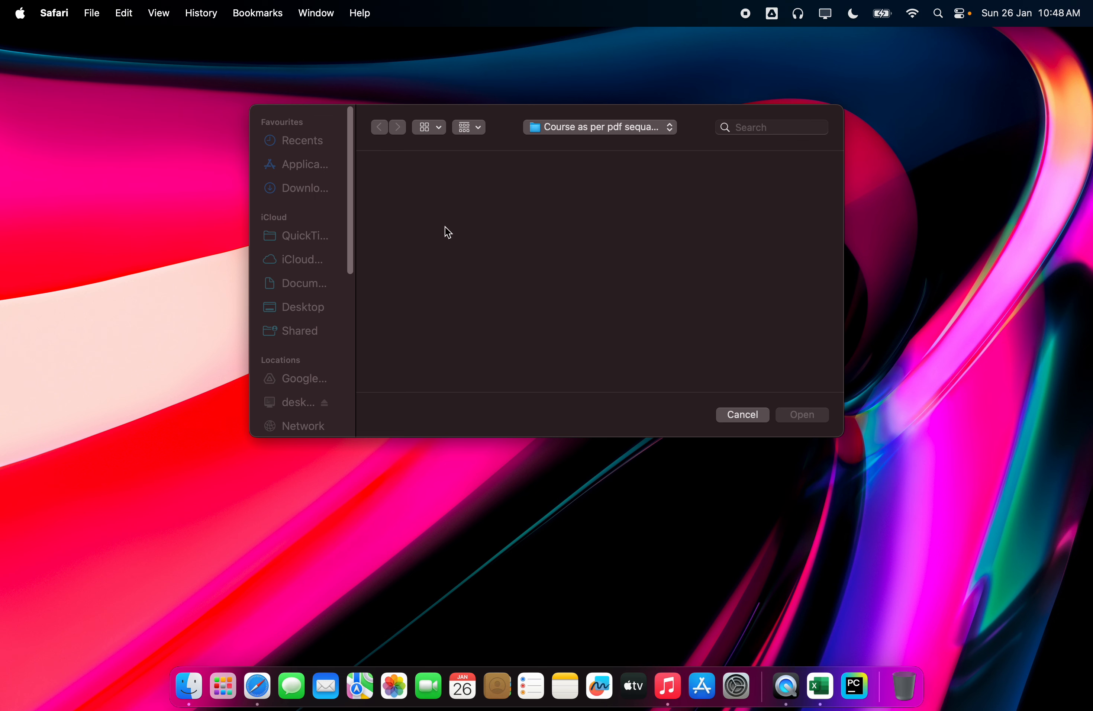